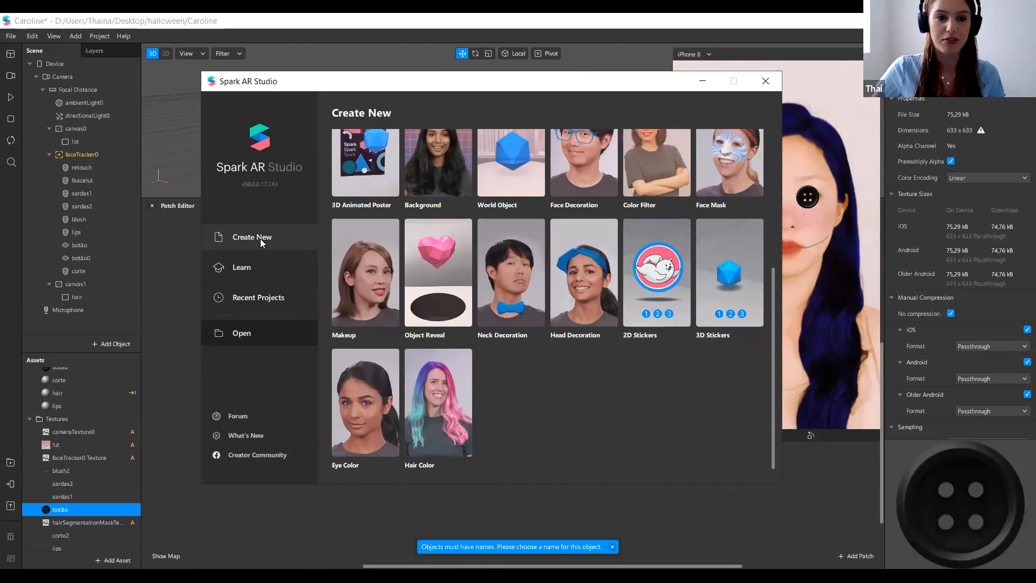
Step: Look over the featured templates and start a new project of the Blank Project type
{"action": "scroll", "coordinate": [444, 266], "scroll_direction": "up", "scroll_amount": 3}
{"action": "scroll", "coordinate": [413, 226], "scroll_direction": "up", "scroll_amount": 2}
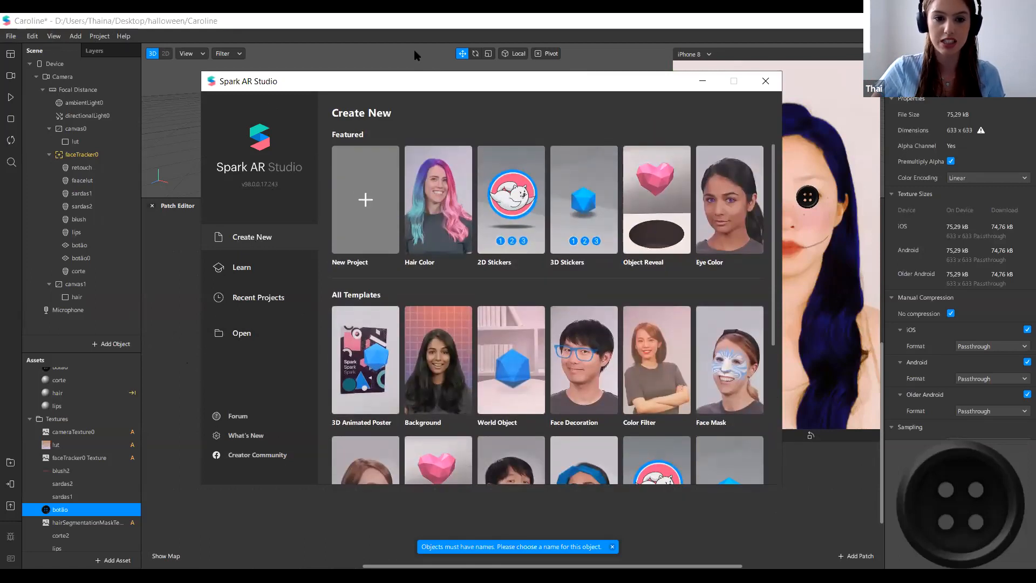
{"action": "left_click", "coordinate": [366, 194]}
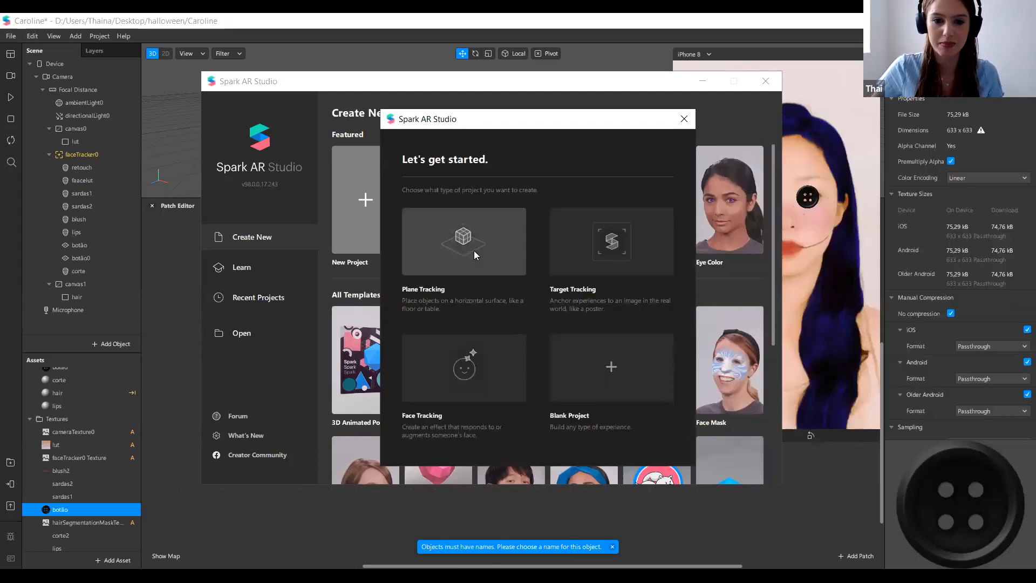
{"action": "left_click", "coordinate": [631, 366]}
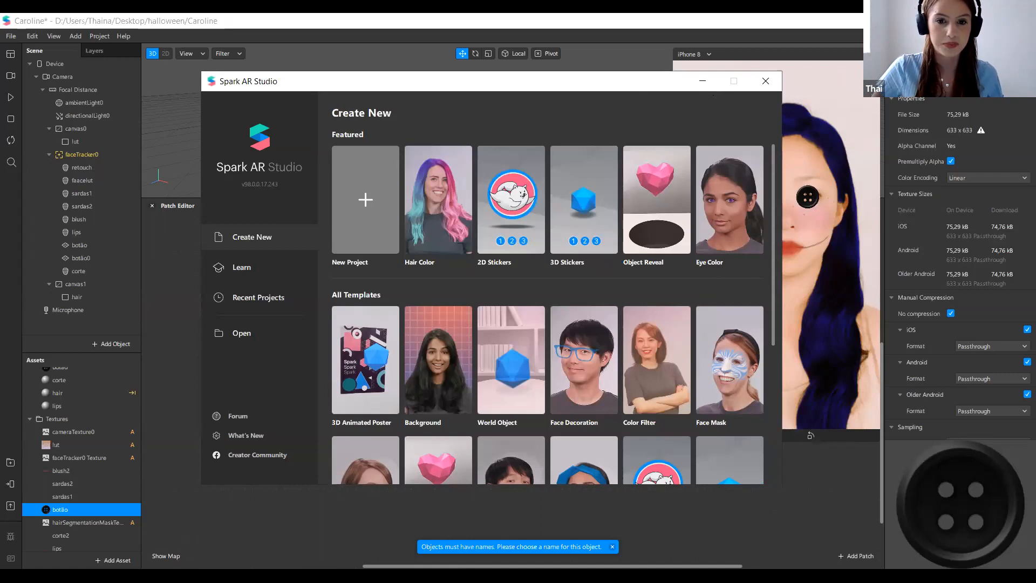
{"action": "left_click", "coordinate": [803, 63]}
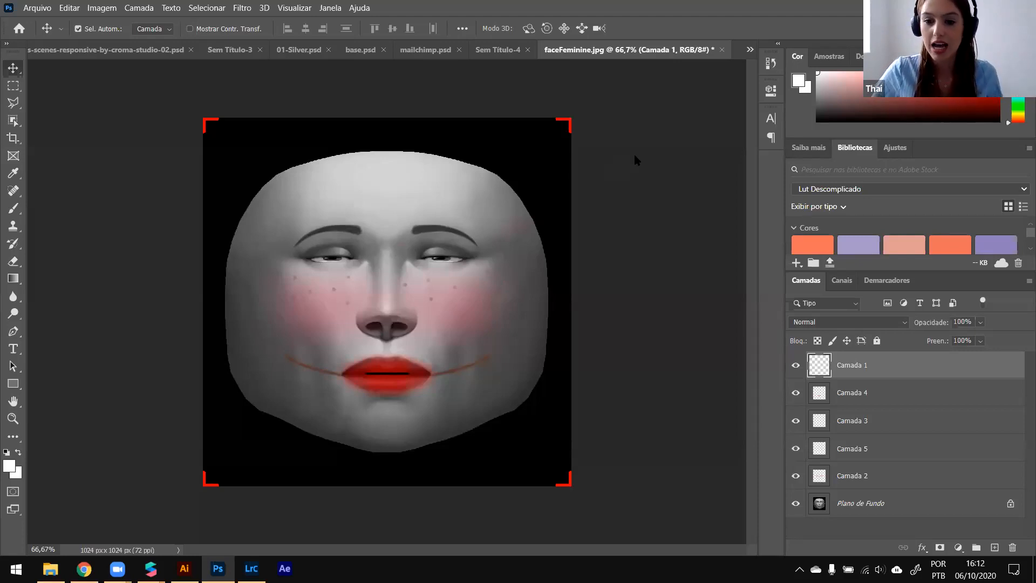
Step: In Photoshop's faceFeminine.jpg, hide the makeup layers Camada 1 to Camada 5, leaving only the Plano de Fundo face visible
{"action": "left_click_drag", "start_coordinate": [796, 477], "coordinate": [798, 371]}
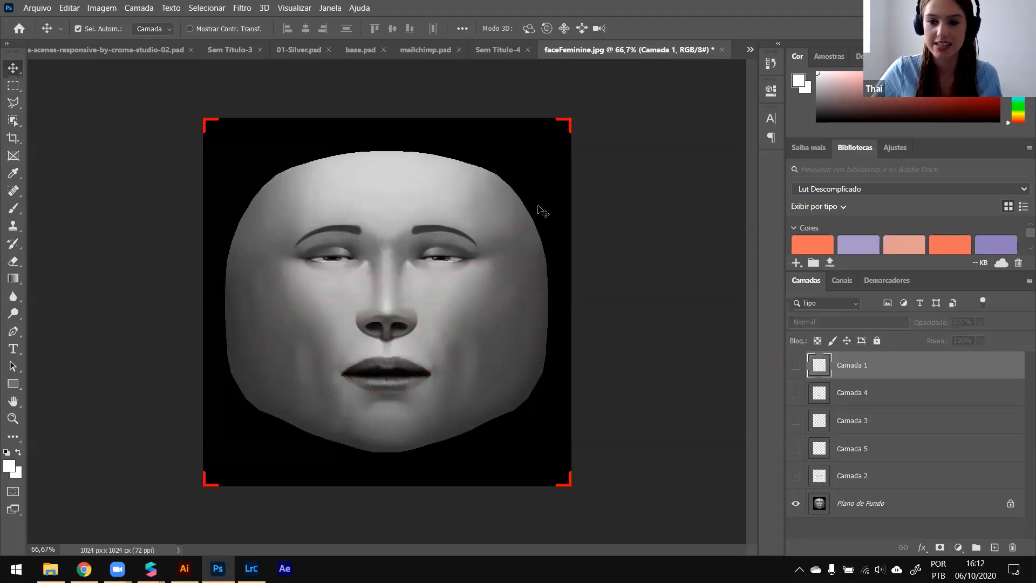
{"action": "left_click_drag", "start_coordinate": [796, 366], "coordinate": [797, 477]}
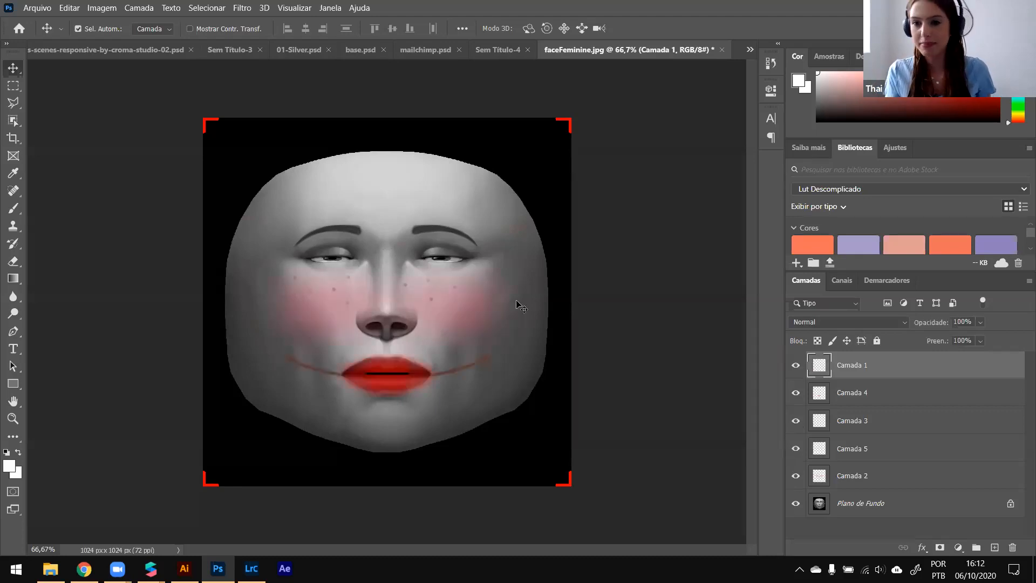
{"action": "left_click_drag", "start_coordinate": [796, 448], "coordinate": [806, 343]}
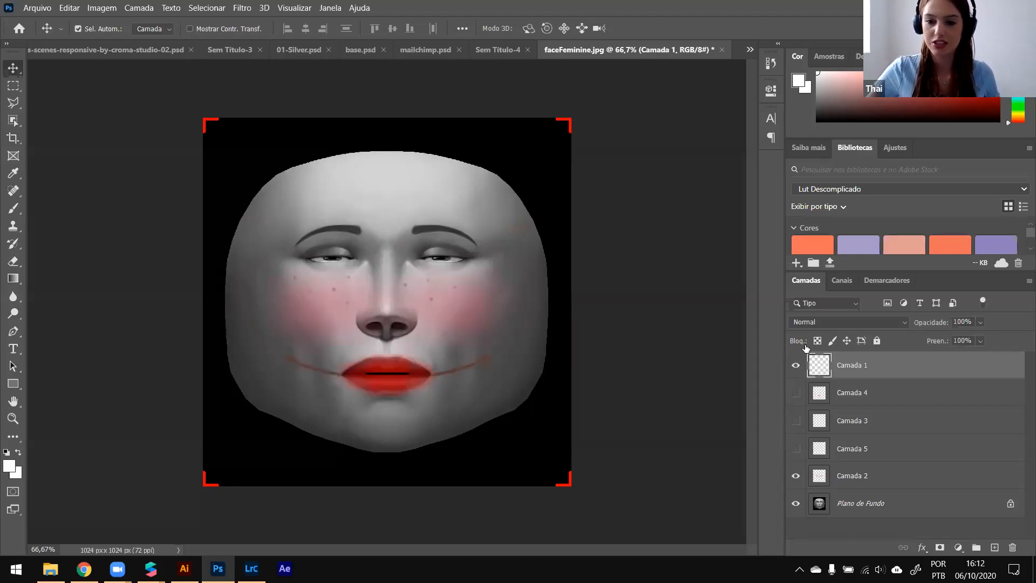
{"action": "left_click", "coordinate": [796, 504]}
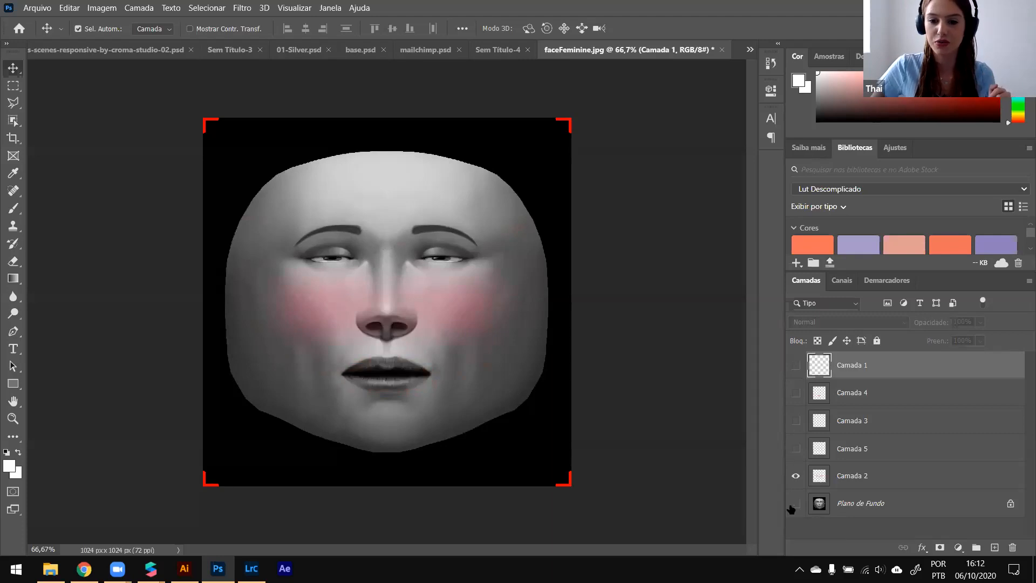
{"action": "left_click", "coordinate": [796, 475]}
{"action": "left_click", "coordinate": [796, 421]}
{"action": "left_click", "coordinate": [797, 421]}
{"action": "left_click", "coordinate": [796, 503]}
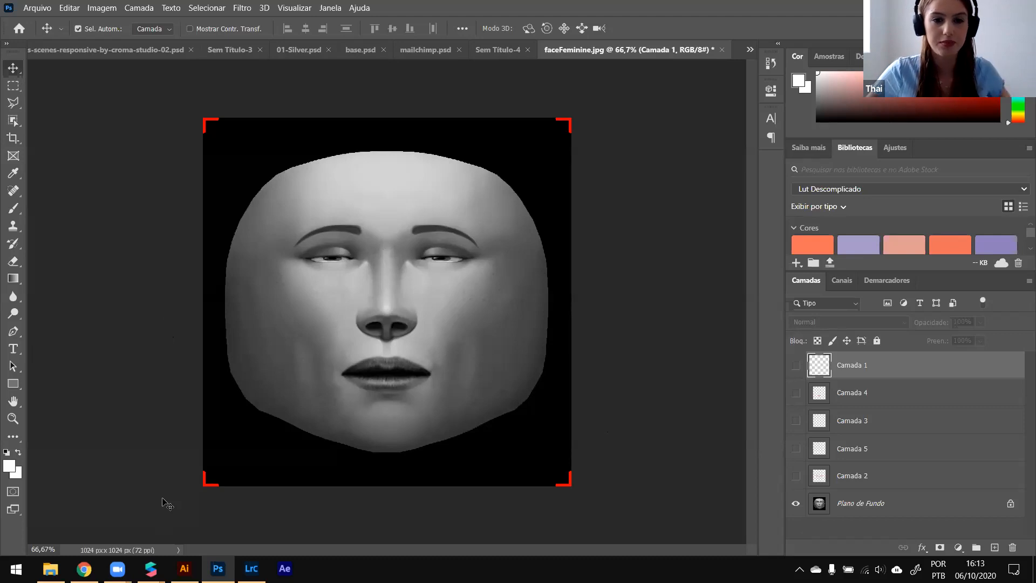
Step: Add a new empty layer above the makeup layers and apply Vertical paint symmetry for the Brush tool along the face's centre
{"action": "key", "text": "b"}
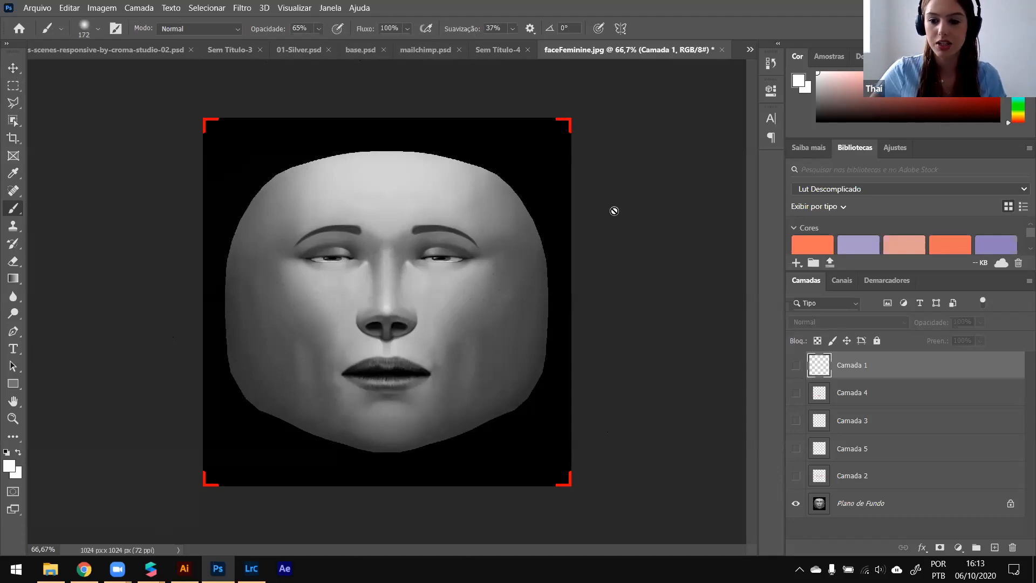
{"action": "left_click", "coordinate": [994, 548]}
{"action": "left_click", "coordinate": [621, 28]}
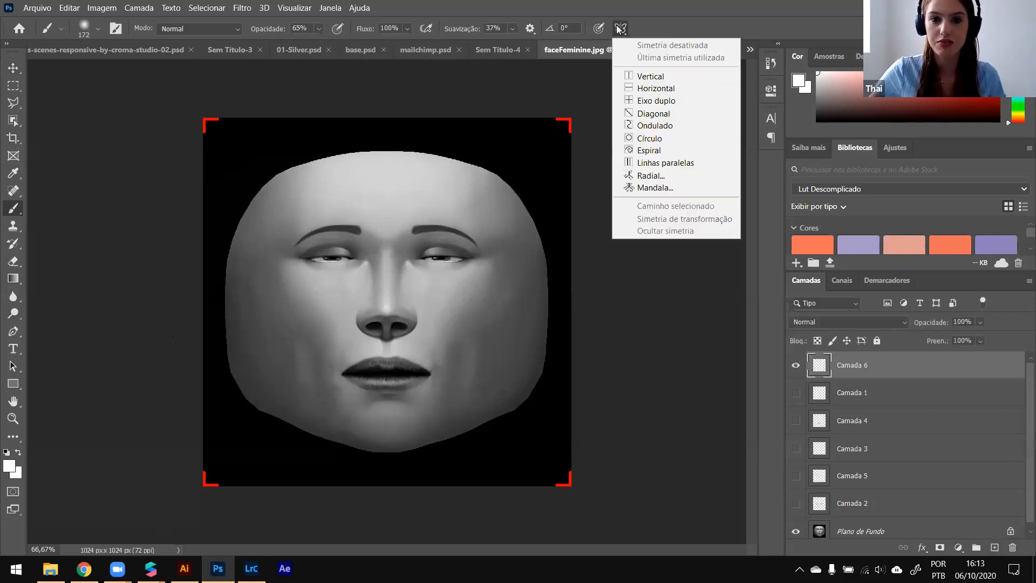
{"action": "left_click", "coordinate": [650, 79]}
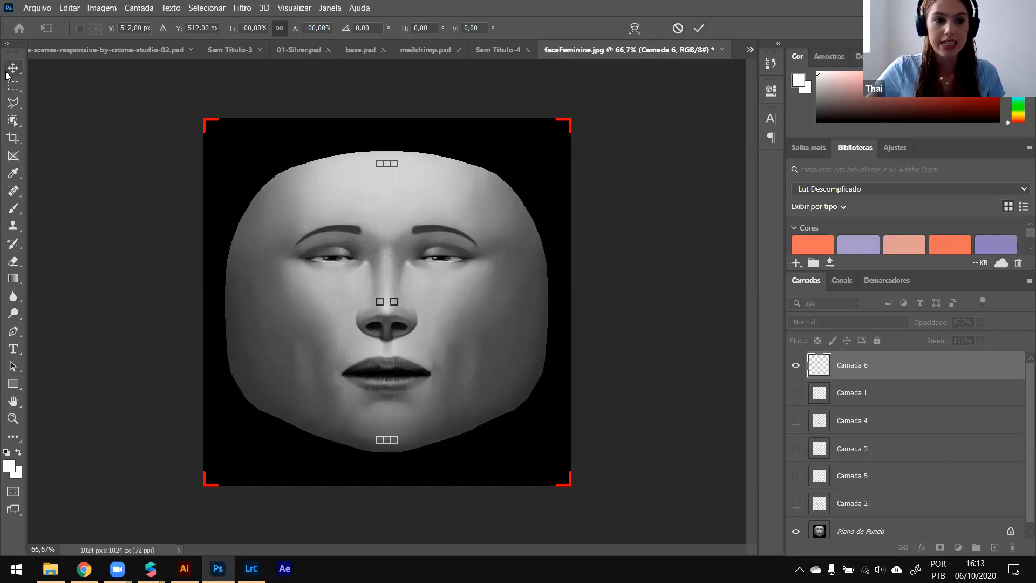
{"action": "key", "text": "Return"}
{"action": "left_click", "coordinate": [571, 236]}
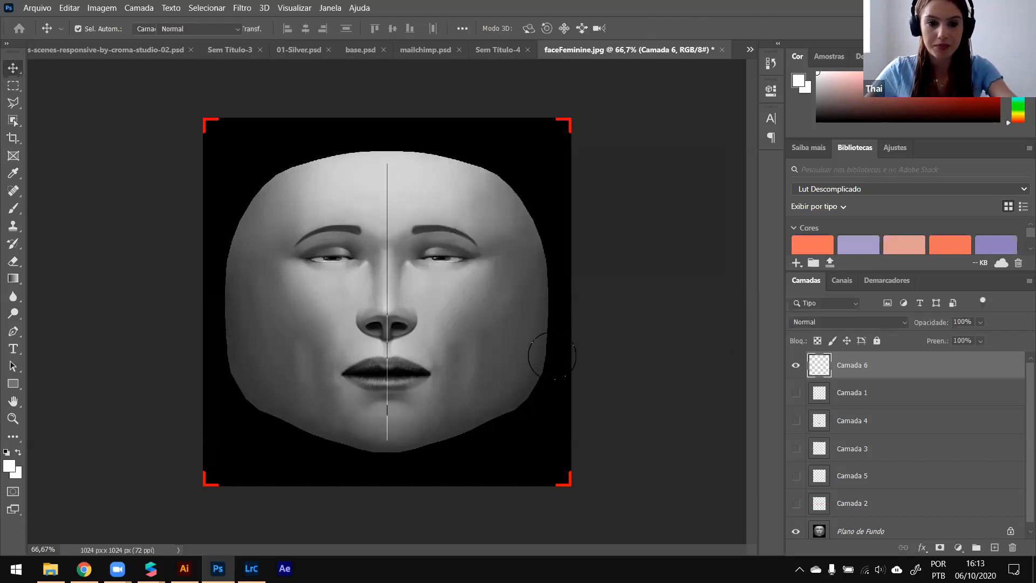
Step: Detach the Cor colour panel from its dock so it floats near the canvas
{"action": "scroll", "coordinate": [348, 383], "scroll_direction": "up", "scroll_amount": 5, "text": "alt"}
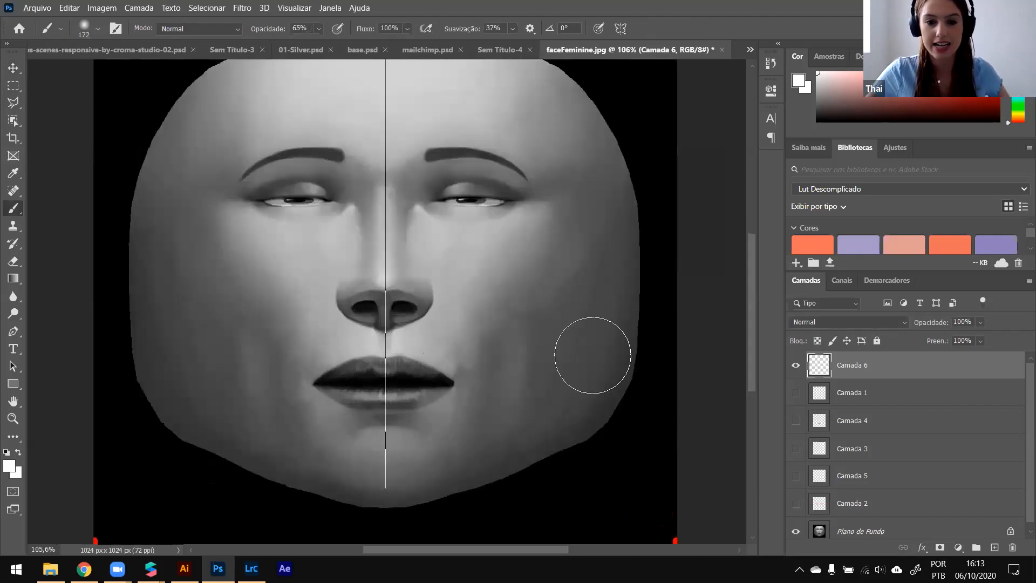
{"action": "left_click_drag", "start_coordinate": [982, 56], "coordinate": [944, 53]}
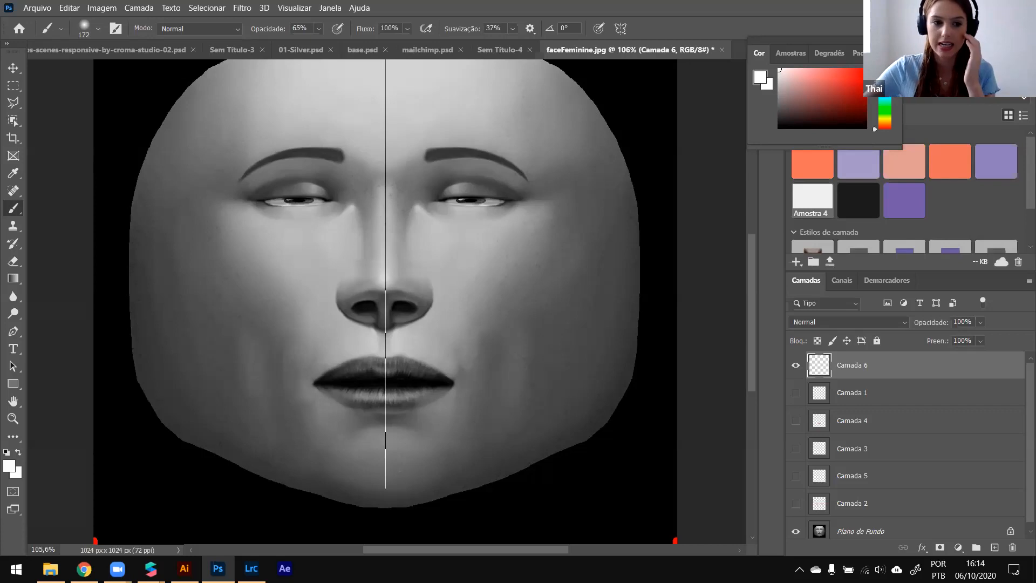
Step: Look through the round brushes in the Pincéis gerais preset group without changing the current brush
{"action": "left_click", "coordinate": [99, 29]}
{"action": "scroll", "coordinate": [119, 190], "scroll_direction": "up", "scroll_amount": 3}
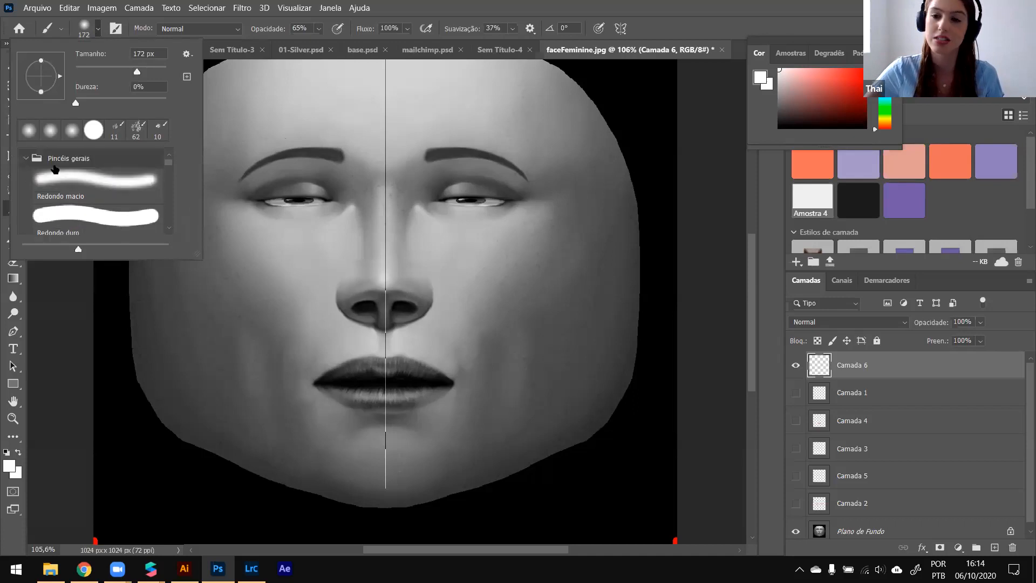
{"action": "scroll", "coordinate": [65, 173], "scroll_direction": "down", "scroll_amount": 4}
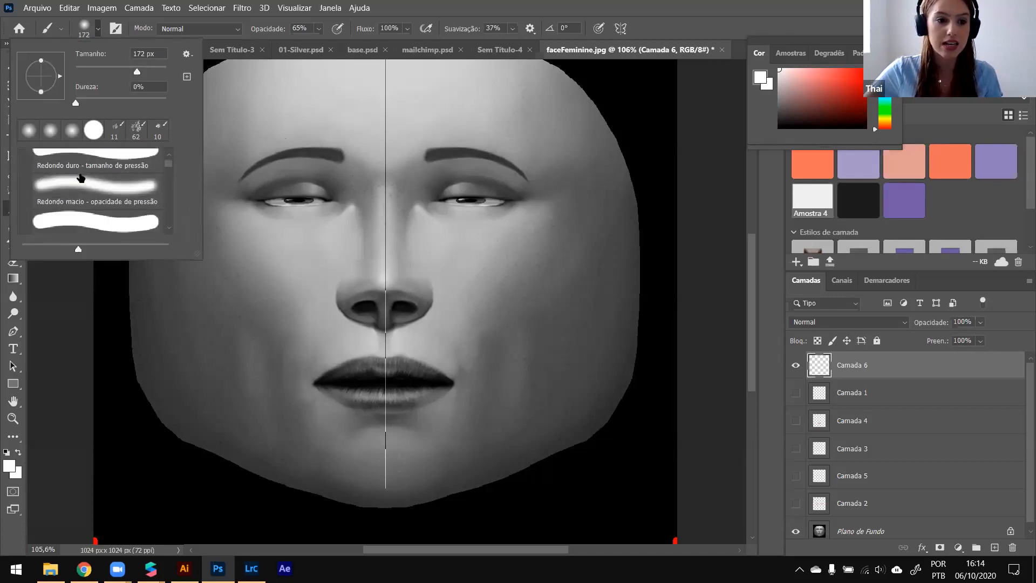
{"action": "scroll", "coordinate": [81, 178], "scroll_direction": "down", "scroll_amount": 1}
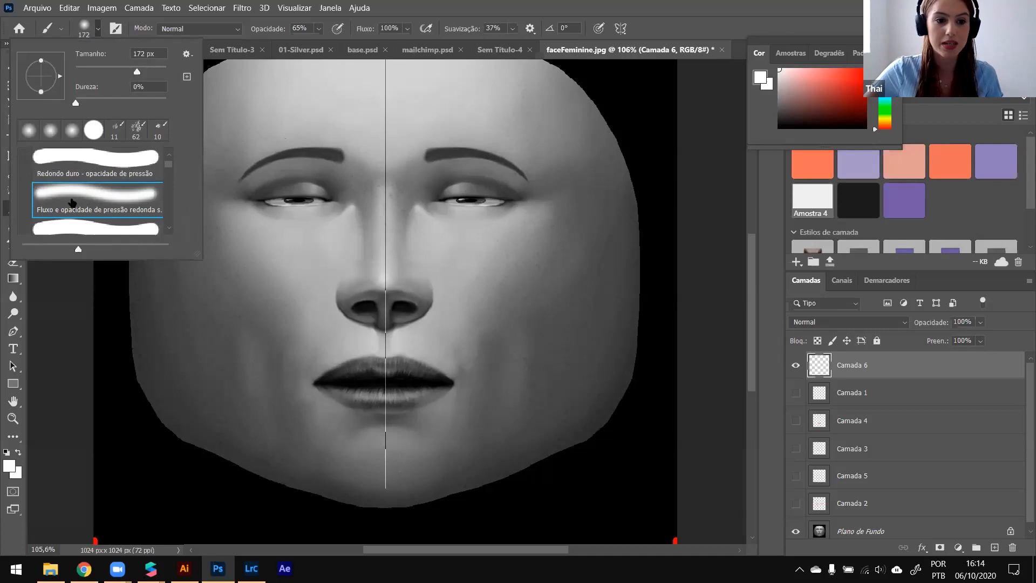
{"action": "left_click", "coordinate": [582, 13]}
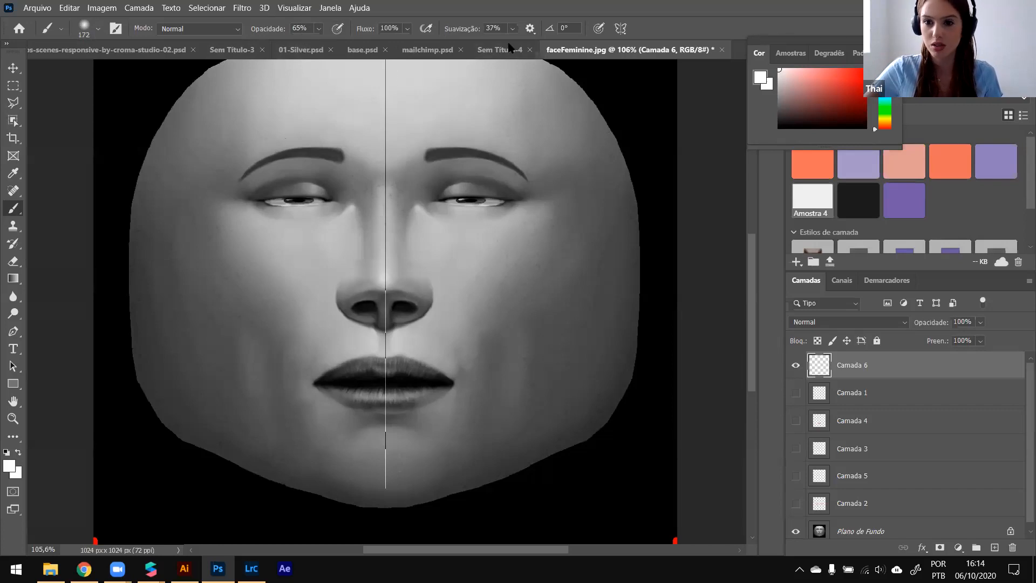
Step: Set the foreground colour to the pink d25d7b
{"action": "scroll", "coordinate": [516, 230], "scroll_direction": "up", "scroll_amount": 1}
{"action": "scroll", "coordinate": [507, 225], "scroll_direction": "down", "scroll_amount": 2, "text": "alt"}
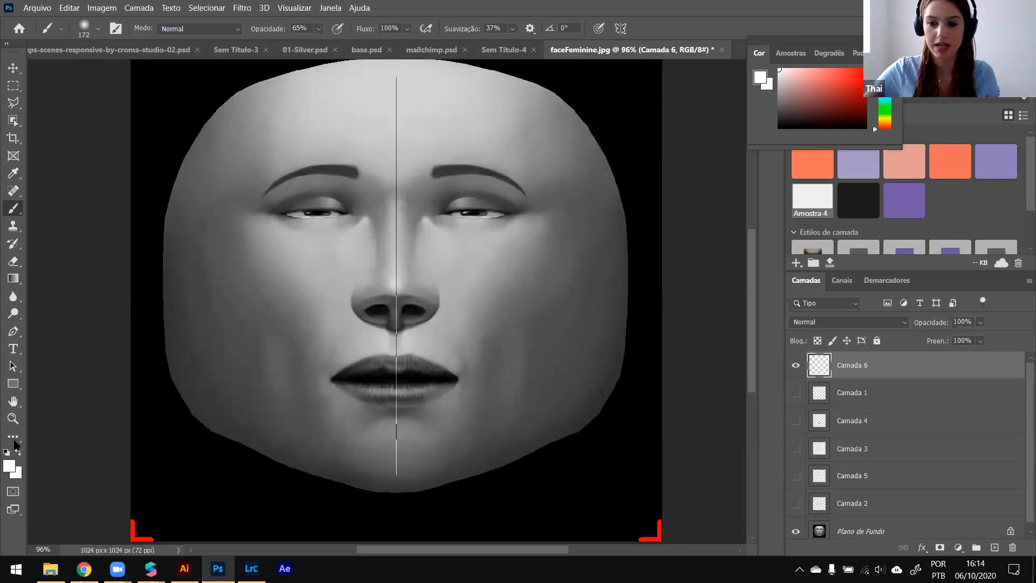
{"action": "left_click", "coordinate": [13, 467]}
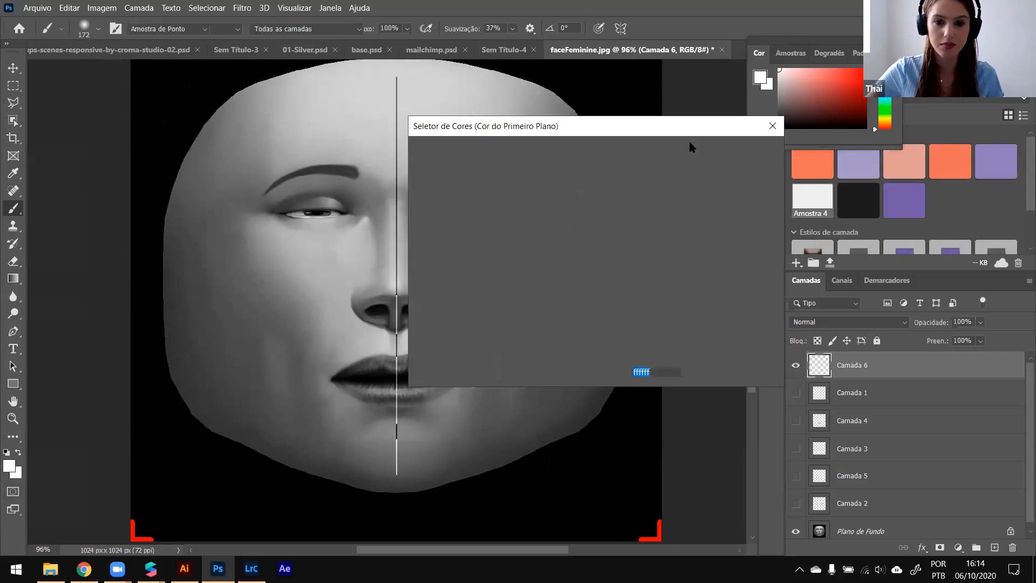
{"action": "left_click", "coordinate": [726, 179]}
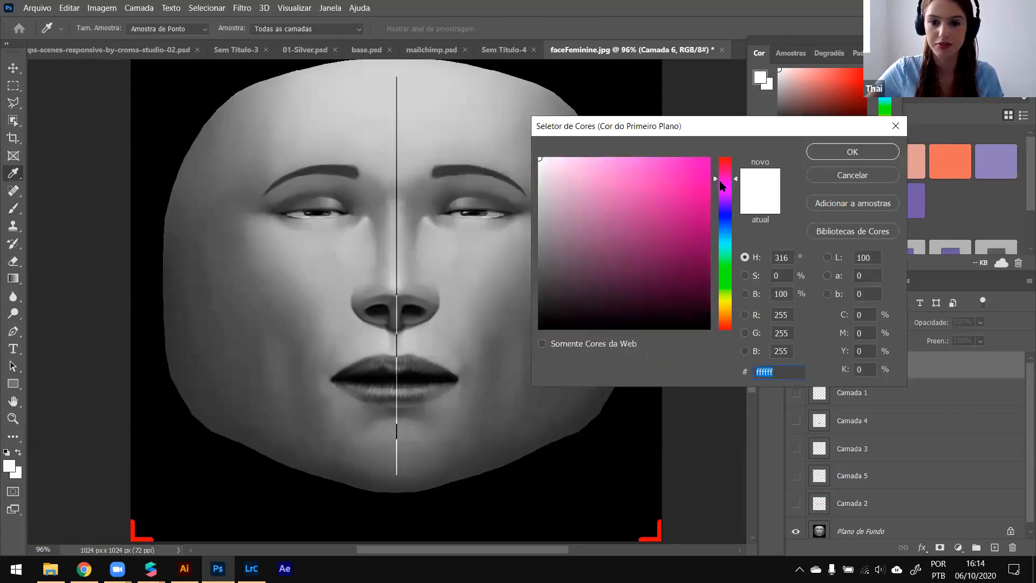
{"action": "left_click", "coordinate": [726, 165]}
{"action": "left_click", "coordinate": [646, 183]}
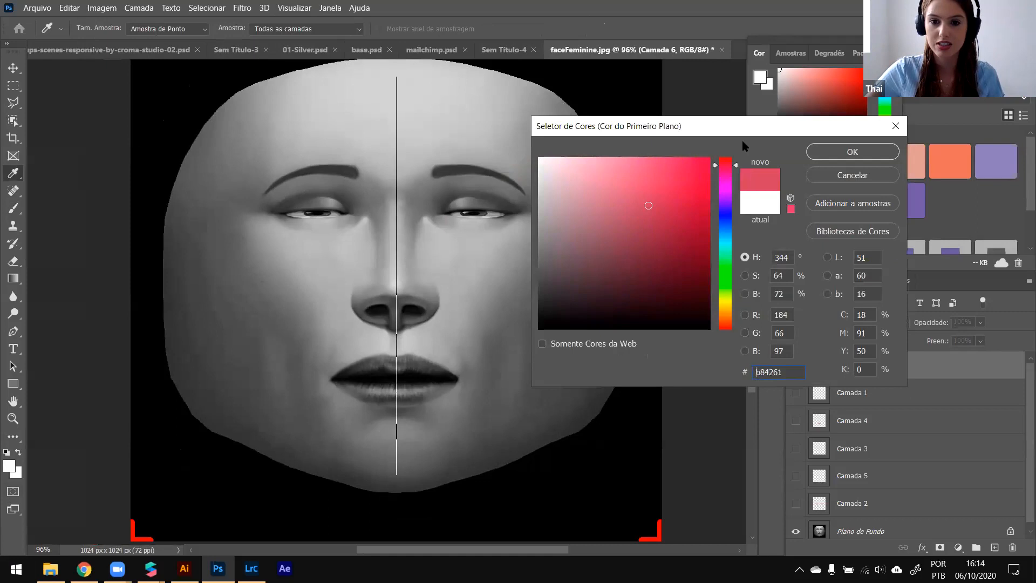
{"action": "left_click_drag", "start_coordinate": [739, 121], "coordinate": [663, 111]}
{"action": "mouse_move", "coordinate": [568, 173]}
{"action": "left_mouse_down"}
{"action": "mouse_move", "coordinate": [555, 189]}
{"action": "mouse_move", "coordinate": [557, 177]}
{"action": "left_mouse_up"}
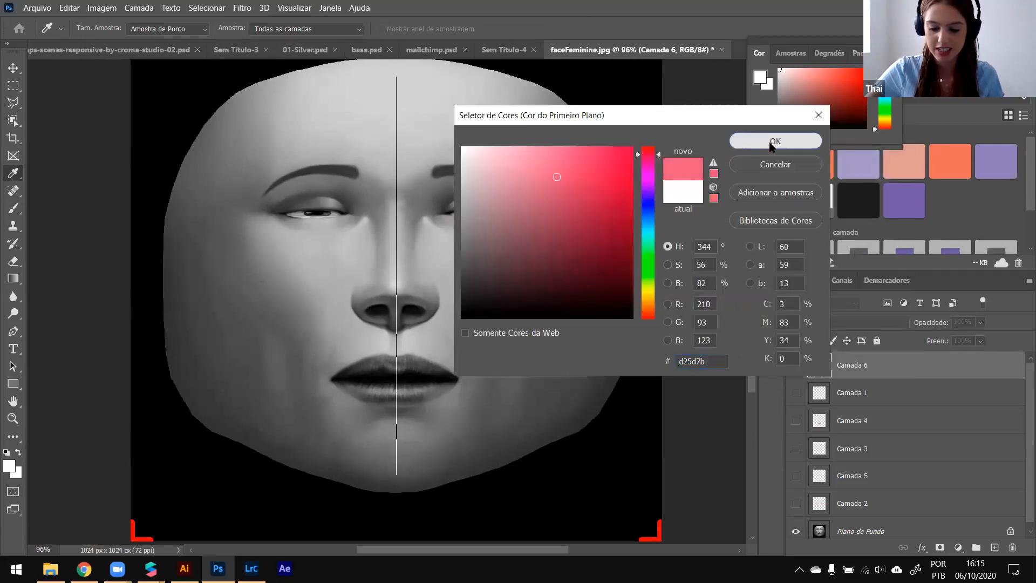
{"action": "left_click", "coordinate": [766, 145]}
Step: Paint soft pink blush over both cheeks on Camada 6 with the 172 px brush at 65% opacity
{"action": "key", "text": "b"}
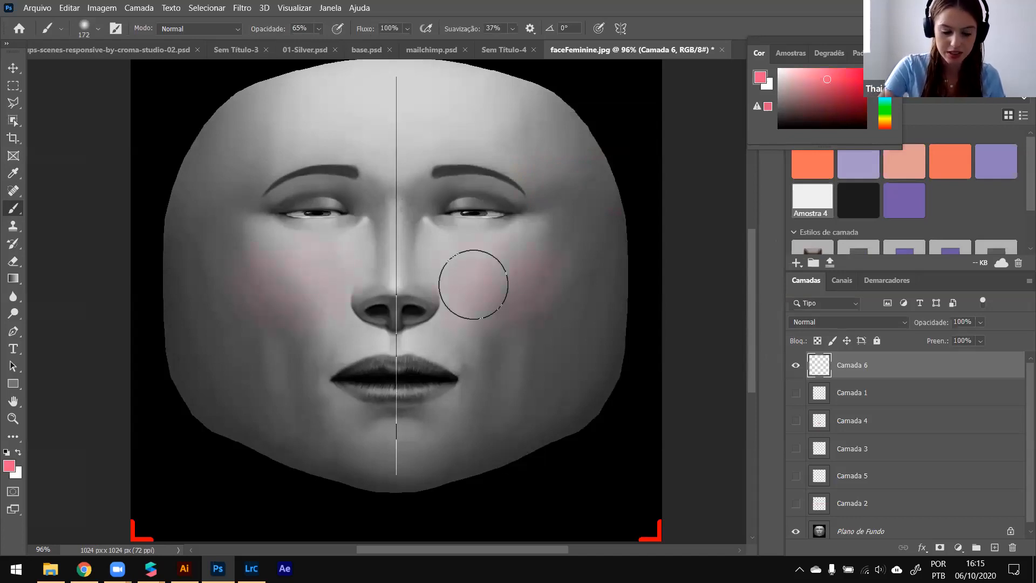
{"action": "mouse_move", "coordinate": [473, 284]}
{"action": "left_mouse_down"}
{"action": "mouse_move", "coordinate": [496, 301]}
{"action": "mouse_move", "coordinate": [508, 287]}
{"action": "left_mouse_up"}
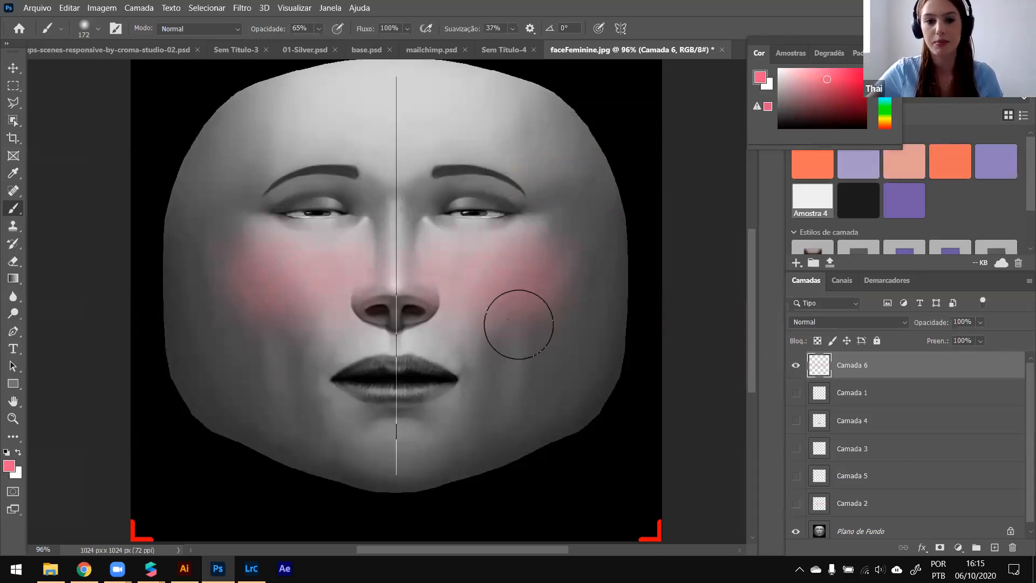
{"action": "mouse_move", "coordinate": [514, 280]}
{"action": "left_mouse_down"}
{"action": "mouse_move", "coordinate": [553, 290]}
{"action": "mouse_move", "coordinate": [542, 286]}
{"action": "left_mouse_up"}
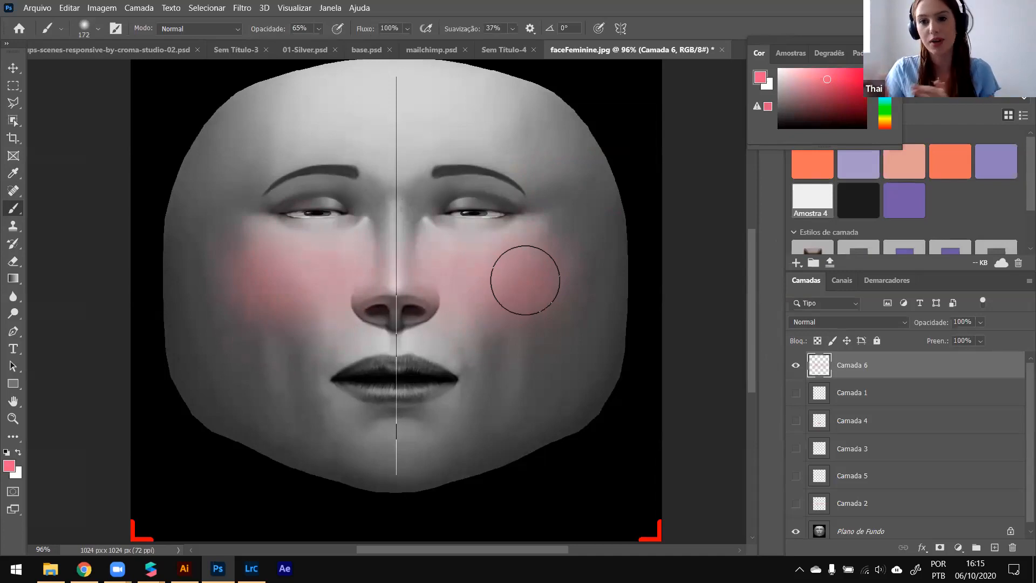
{"action": "key", "text": "ctrl+q"}
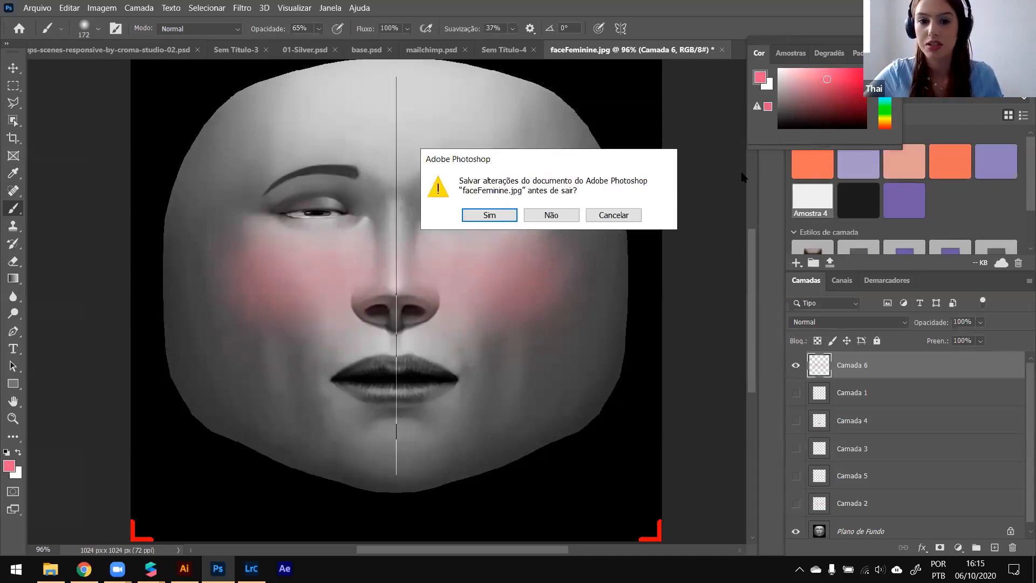
{"action": "left_click", "coordinate": [619, 215]}
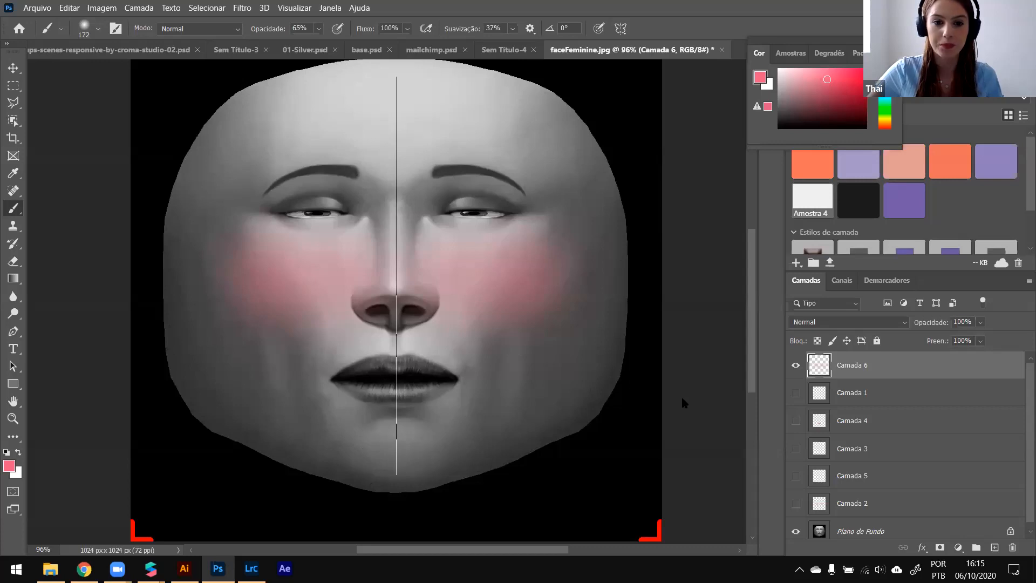
Step: Hide the blush layer Camada 6, preview Camada 3 and Camada 4 one at a time, and leave the freckles layer Camada 1 visible
{"action": "scroll", "coordinate": [411, 313], "scroll_direction": "down", "scroll_amount": 2, "text": "alt"}
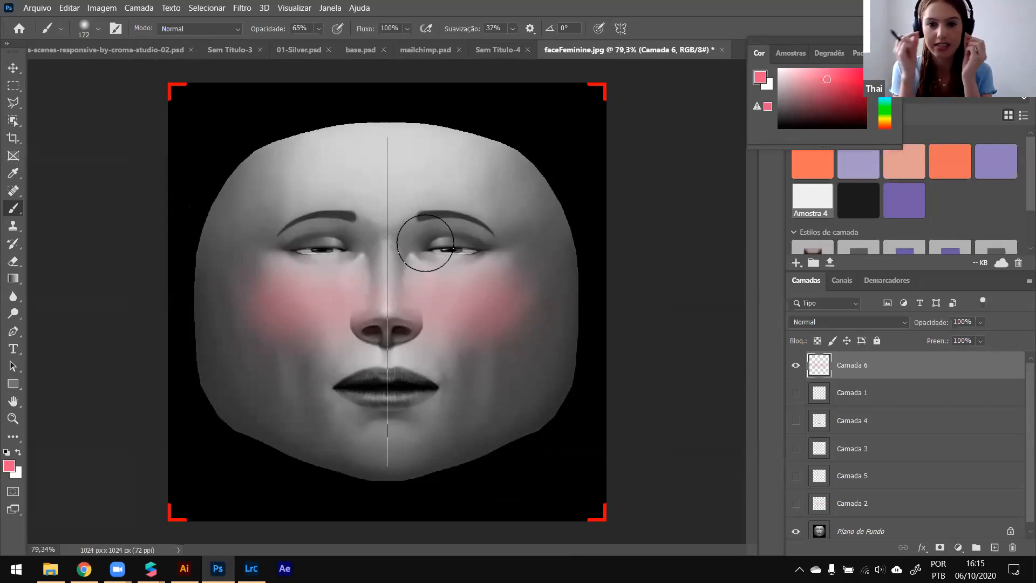
{"action": "left_click", "coordinate": [795, 366]}
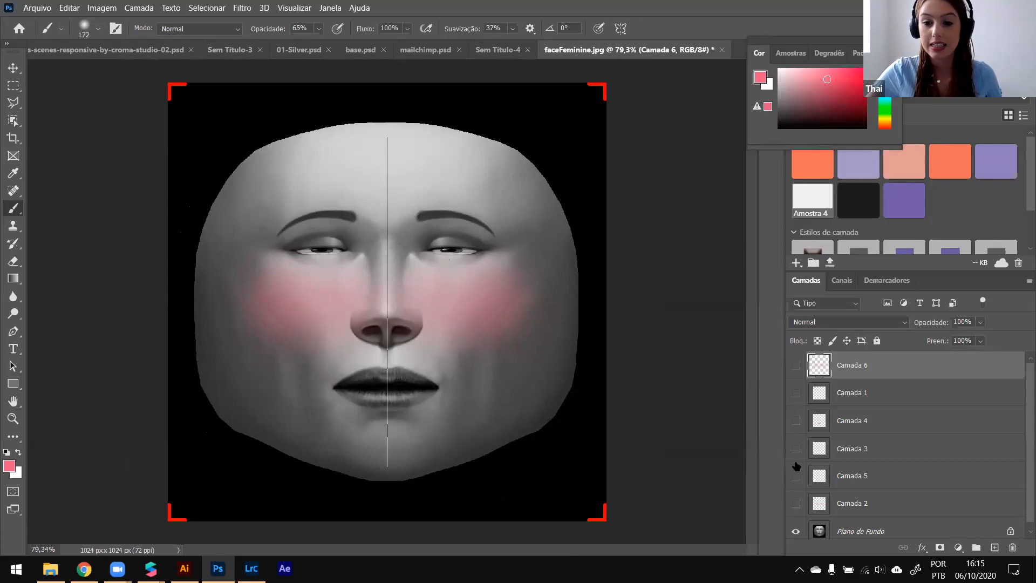
{"action": "left_click", "coordinate": [795, 448]}
{"action": "left_click", "coordinate": [795, 448]}
{"action": "left_click", "coordinate": [796, 422]}
{"action": "left_click", "coordinate": [796, 421]}
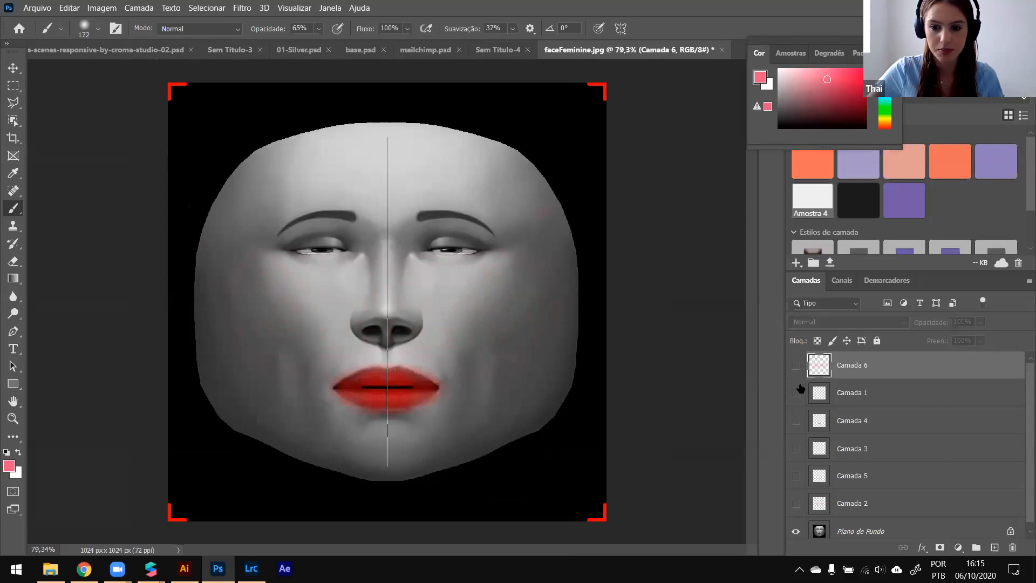
{"action": "left_click", "coordinate": [795, 392]}
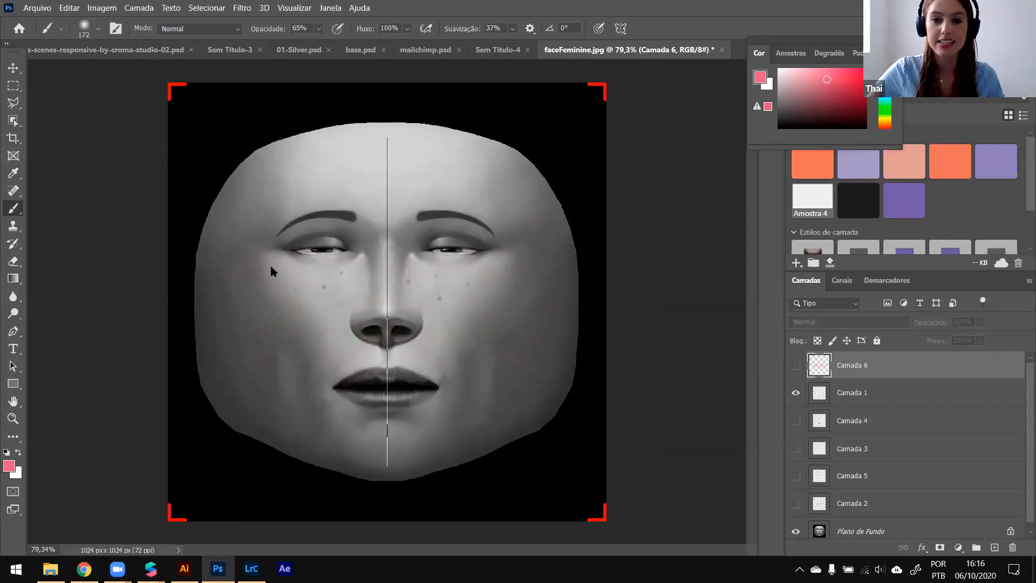
Step: Turn off the Brush tool's paint symmetry and look over the brush presets without changing the current brush
{"action": "key", "text": "v"}
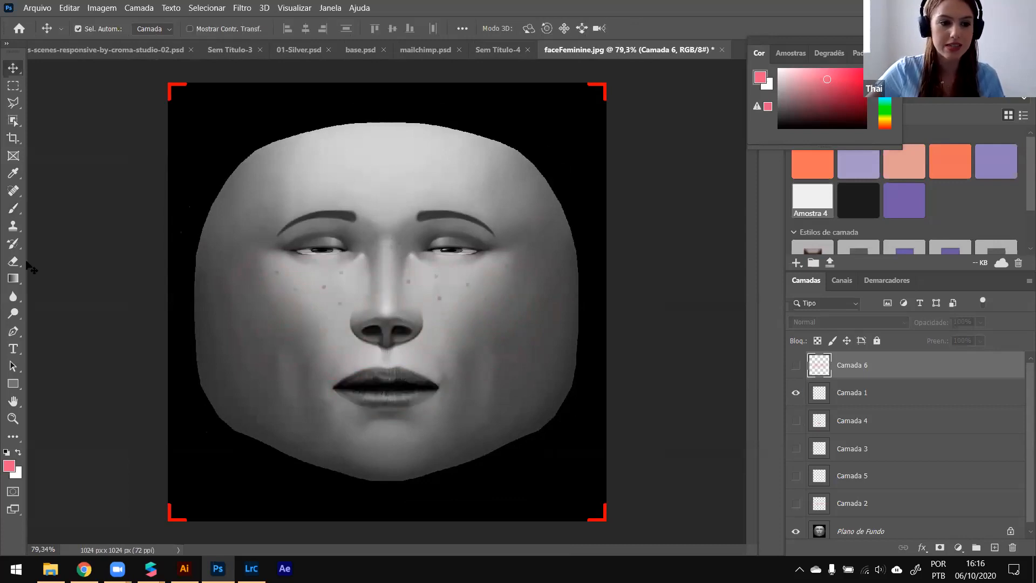
{"action": "key", "text": "b"}
{"action": "left_click", "coordinate": [621, 28]}
{"action": "left_click", "coordinate": [651, 46]}
{"action": "left_click", "coordinate": [97, 28]}
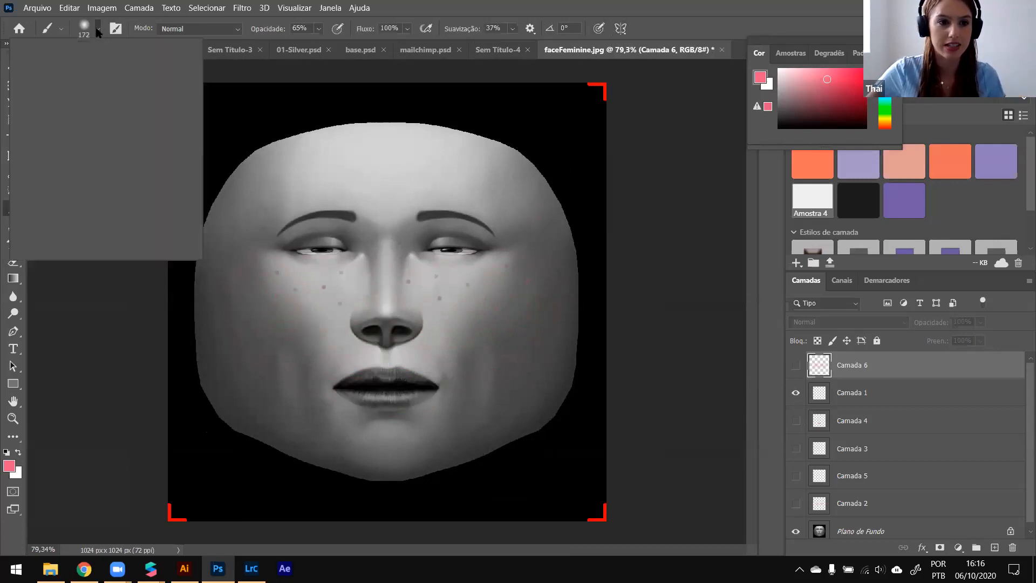
{"action": "scroll", "coordinate": [118, 204], "scroll_direction": "up", "scroll_amount": 3}
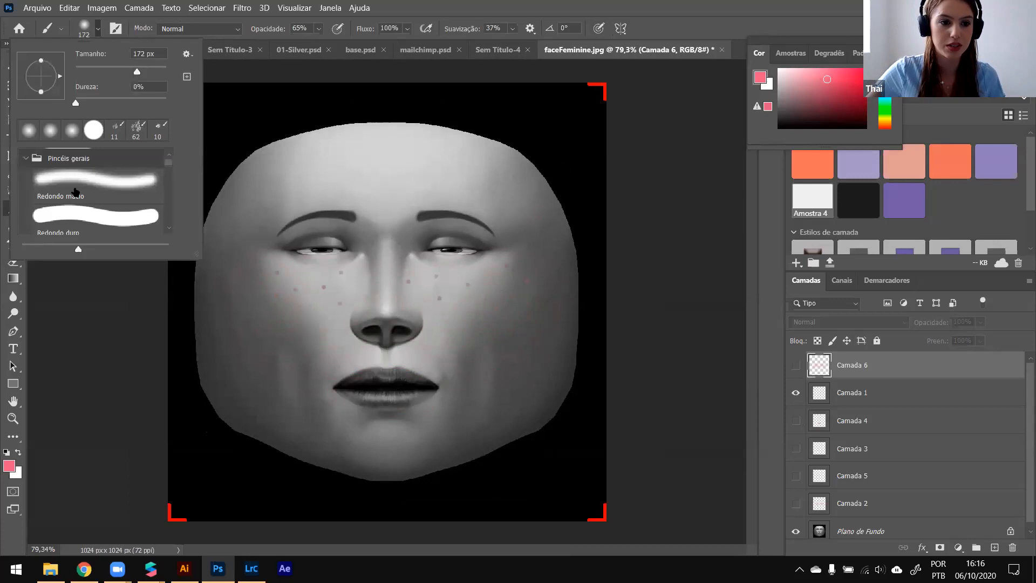
{"action": "left_click", "coordinate": [664, 13]}
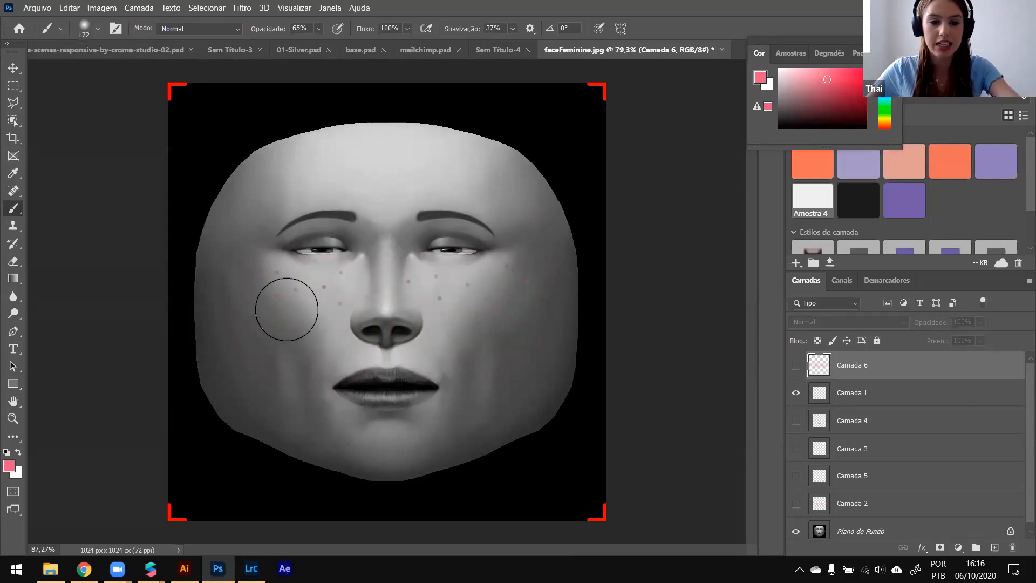
Step: Inspect the freckles on Camada 1, hide that layer, preview Camada 3 briefly, and show the fine freckles on Camada 5
{"action": "scroll", "coordinate": [286, 309], "scroll_direction": "up", "scroll_amount": 1, "text": "alt"}
{"action": "scroll", "coordinate": [286, 309], "scroll_direction": "up", "scroll_amount": 5, "text": "alt"}
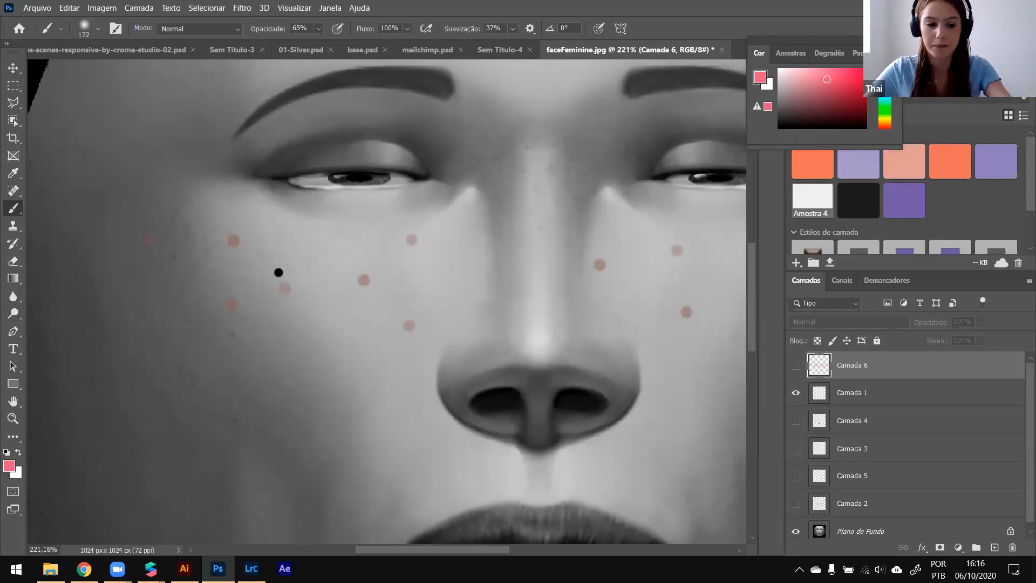
{"action": "scroll", "coordinate": [279, 270], "scroll_direction": "down", "scroll_amount": 5, "text": "alt"}
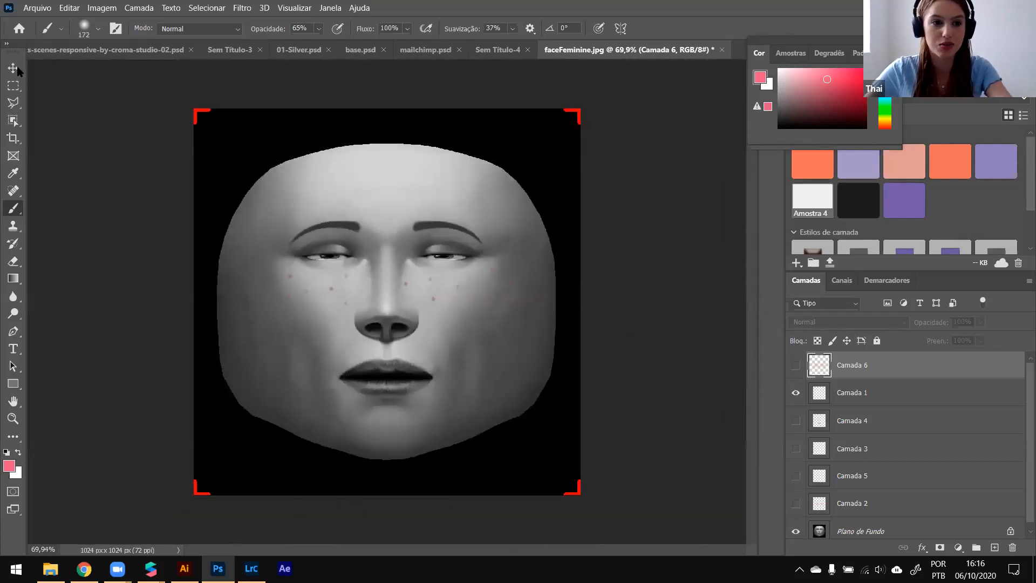
{"action": "key", "text": "v"}
{"action": "scroll", "coordinate": [457, 301], "scroll_direction": "up", "scroll_amount": 2, "text": "alt"}
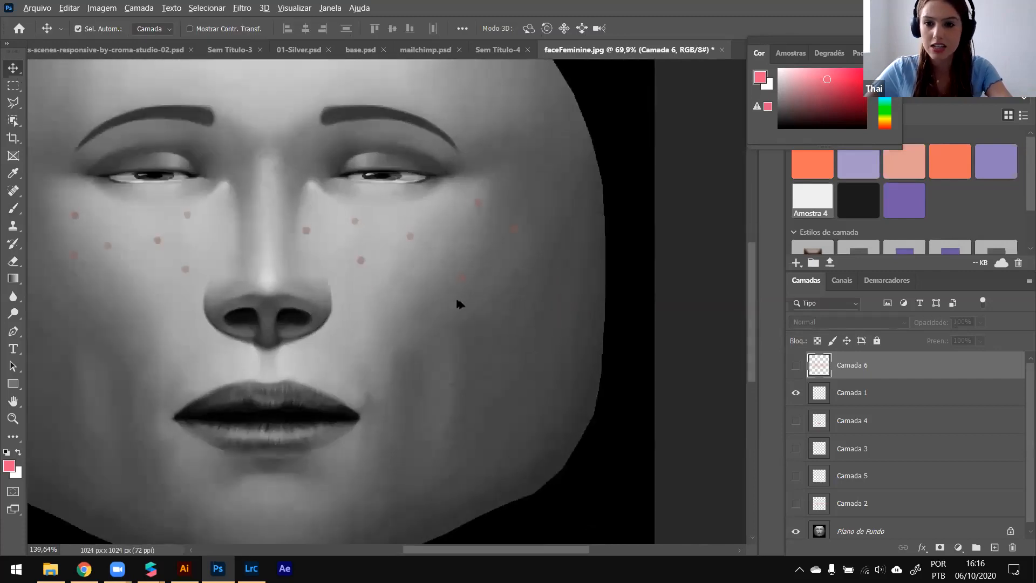
{"action": "left_click", "coordinate": [795, 392]}
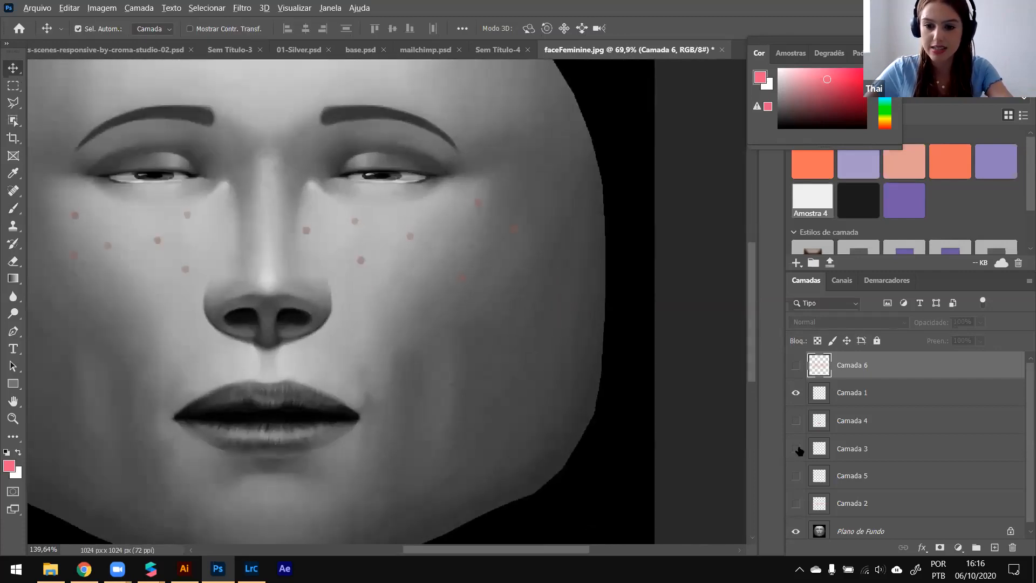
{"action": "left_click", "coordinate": [796, 448]}
{"action": "left_click", "coordinate": [795, 448]}
{"action": "left_click", "coordinate": [795, 475]}
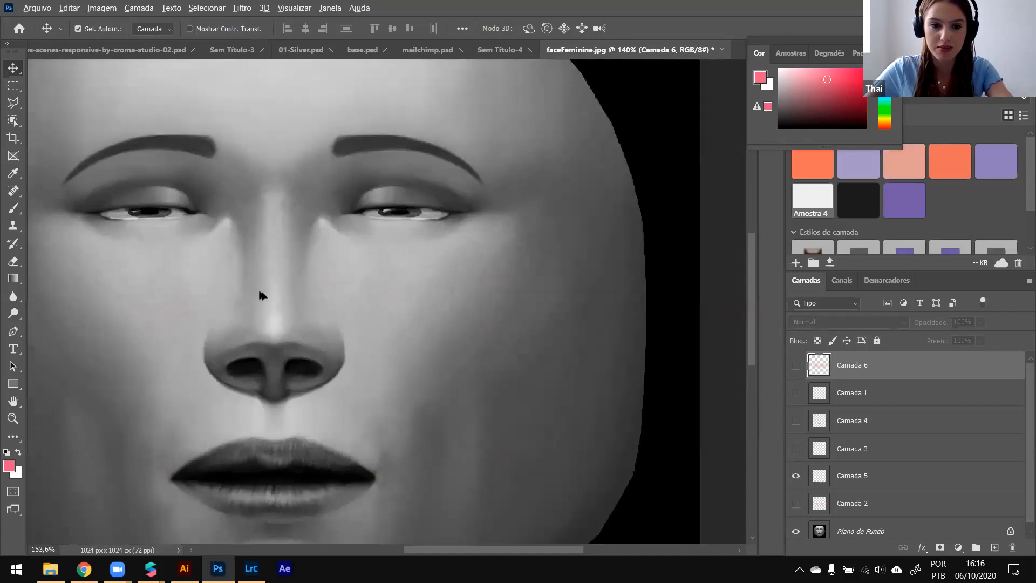
{"action": "scroll", "coordinate": [261, 291], "scroll_direction": "up", "scroll_amount": 3, "text": "alt"}
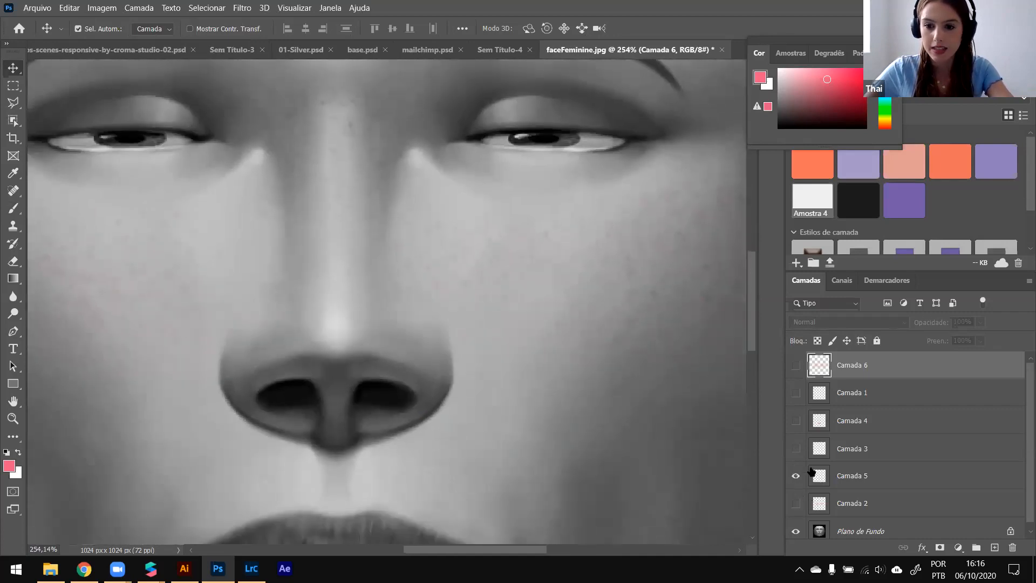
Step: Duplicate the fine freckles layer Camada 5 and check the result over the whole face
{"action": "left_click", "coordinate": [812, 472]}
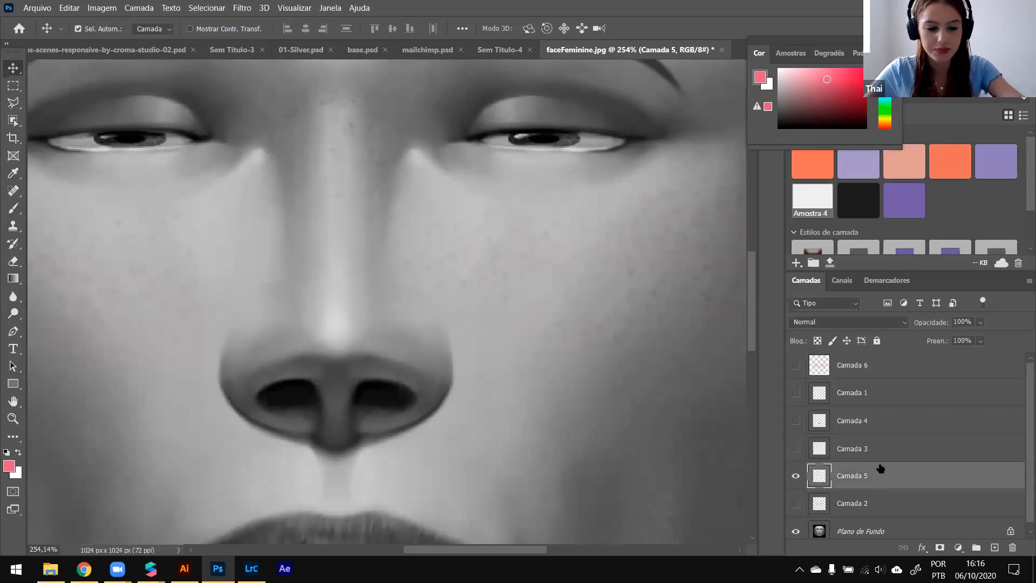
{"action": "key", "text": "ctrl+j"}
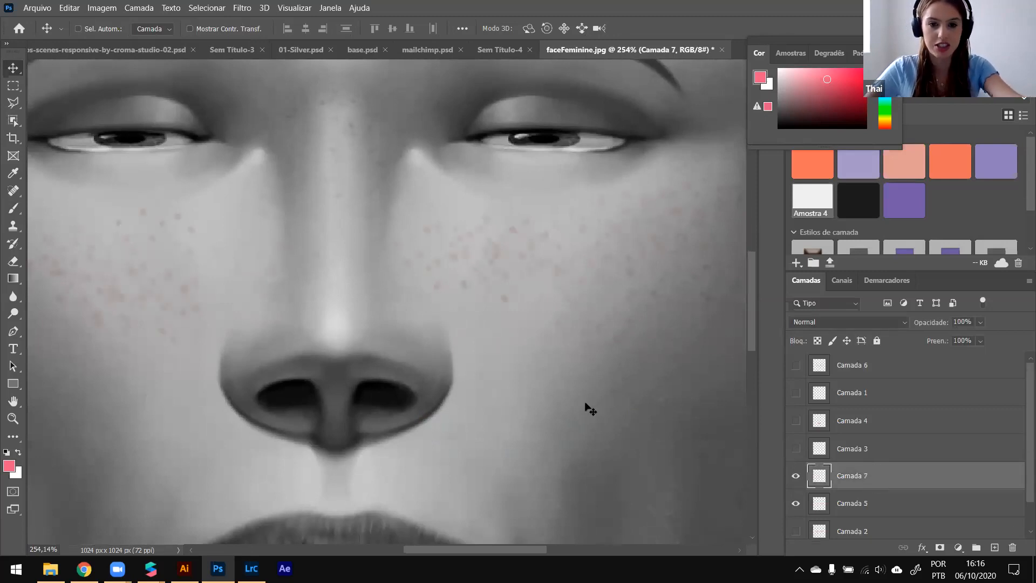
{"action": "scroll", "coordinate": [533, 358], "scroll_direction": "down", "scroll_amount": 1, "text": "alt"}
{"action": "scroll", "coordinate": [532, 351], "scroll_direction": "down", "scroll_amount": 3, "text": "alt"}
{"action": "scroll", "coordinate": [446, 322], "scroll_direction": "up", "scroll_amount": 2, "text": "alt"}
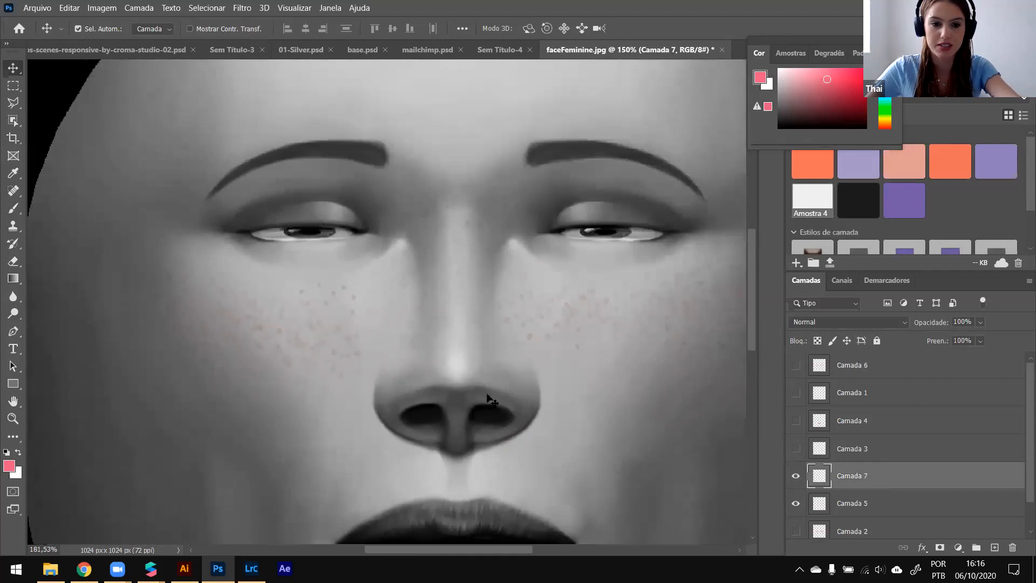
{"action": "scroll", "coordinate": [500, 326], "scroll_direction": "down", "scroll_amount": 4, "text": "alt"}
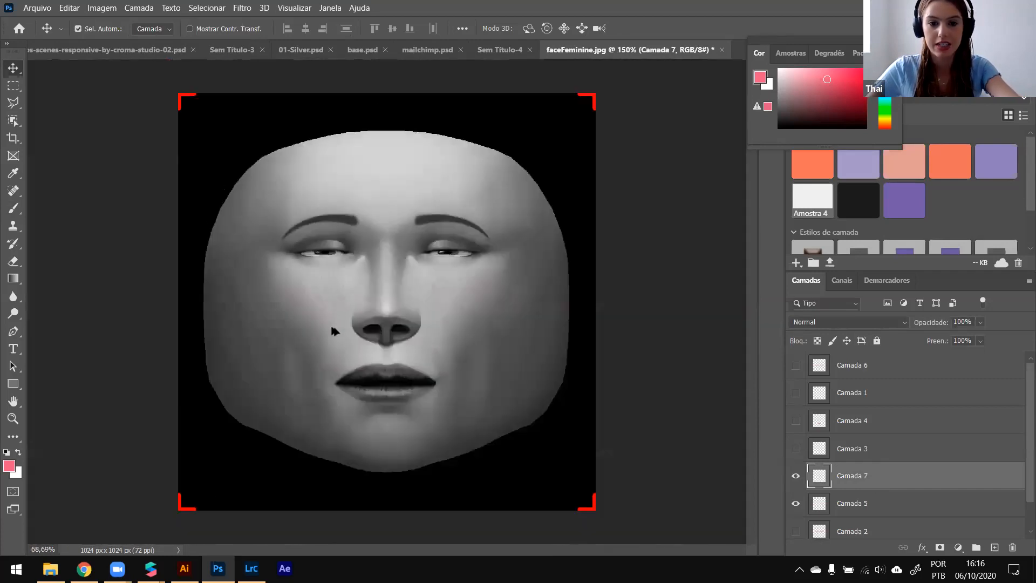
{"action": "scroll", "coordinate": [347, 330], "scroll_direction": "up", "scroll_amount": 1, "text": "alt"}
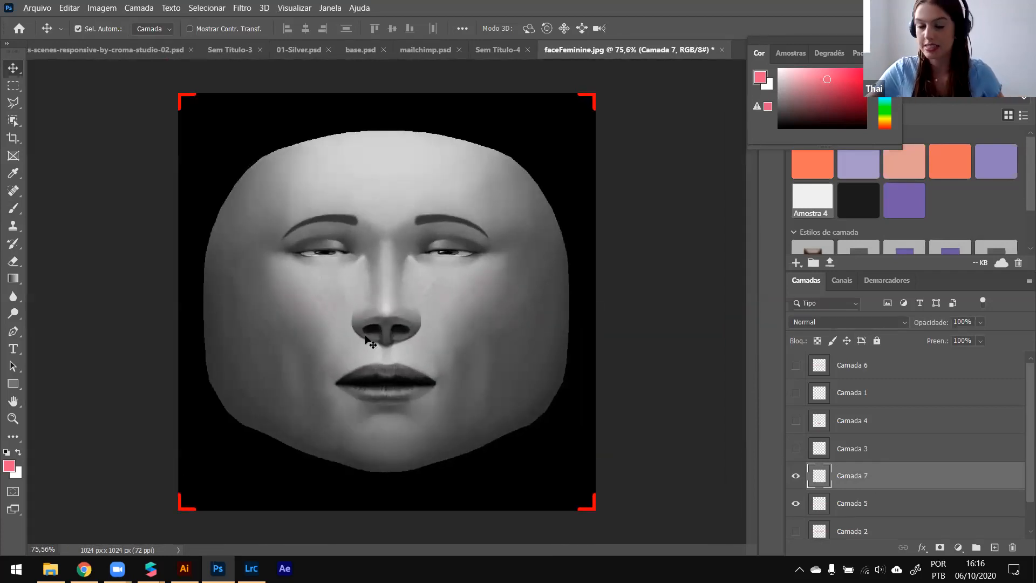
Step: Hide Camada 7 and Camada 5, preview Camada 6 and Camada 1, and leave only the red lipstick layer Camada 4 visible
{"action": "left_click", "coordinate": [796, 475]}
{"action": "left_click", "coordinate": [795, 502]}
{"action": "left_click", "coordinate": [798, 370]}
{"action": "left_click", "coordinate": [797, 393]}
{"action": "left_click", "coordinate": [799, 370]}
{"action": "left_click", "coordinate": [795, 393]}
{"action": "left_click", "coordinate": [795, 421]}
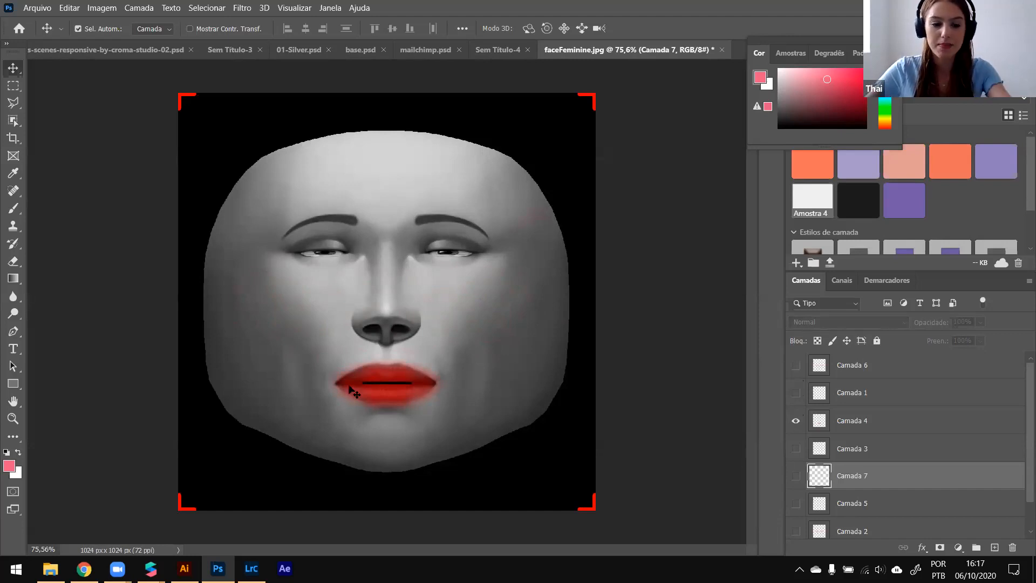
{"action": "scroll", "coordinate": [374, 410], "scroll_direction": "up", "scroll_amount": 3, "text": "alt"}
{"action": "scroll", "coordinate": [355, 244], "scroll_direction": "up", "scroll_amount": 2, "text": "alt"}
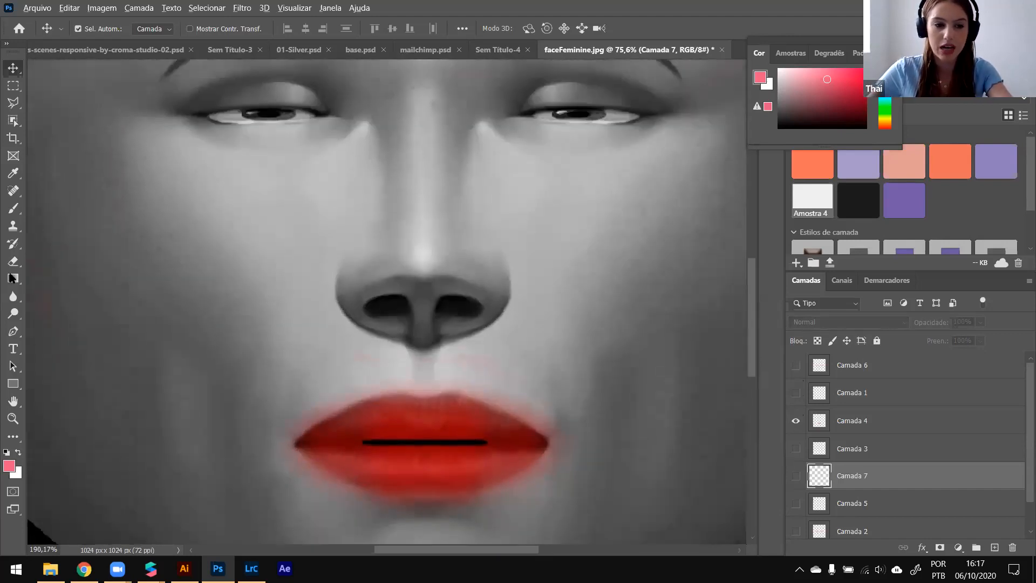
Step: Select the lipstick layer Camada 4 and set the brush to the Redondo macio preset at 5 px
{"action": "key", "text": "b"}
{"action": "left_click", "coordinate": [848, 425]}
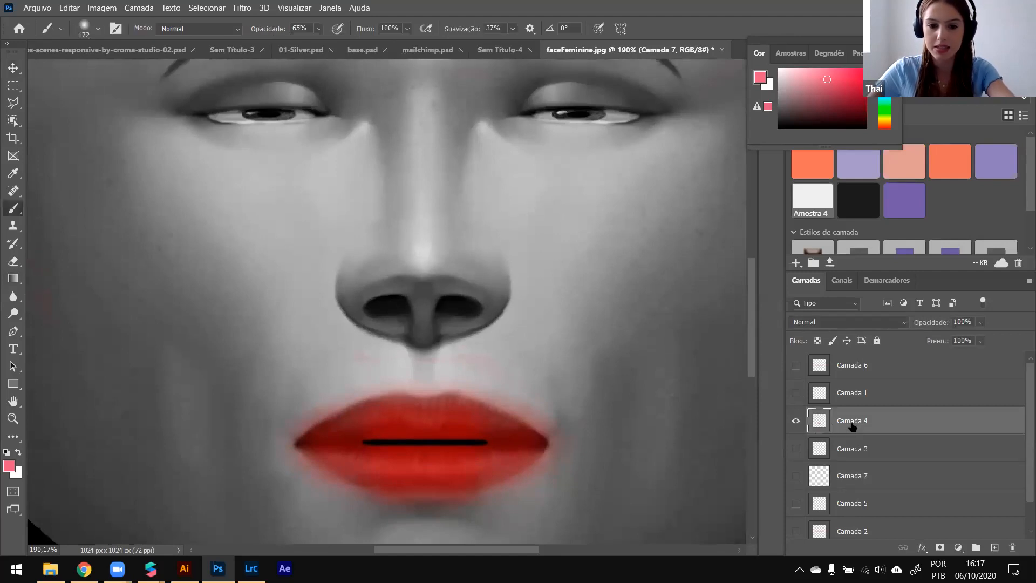
{"action": "left_click", "coordinate": [98, 28]}
{"action": "left_click", "coordinate": [88, 130]}
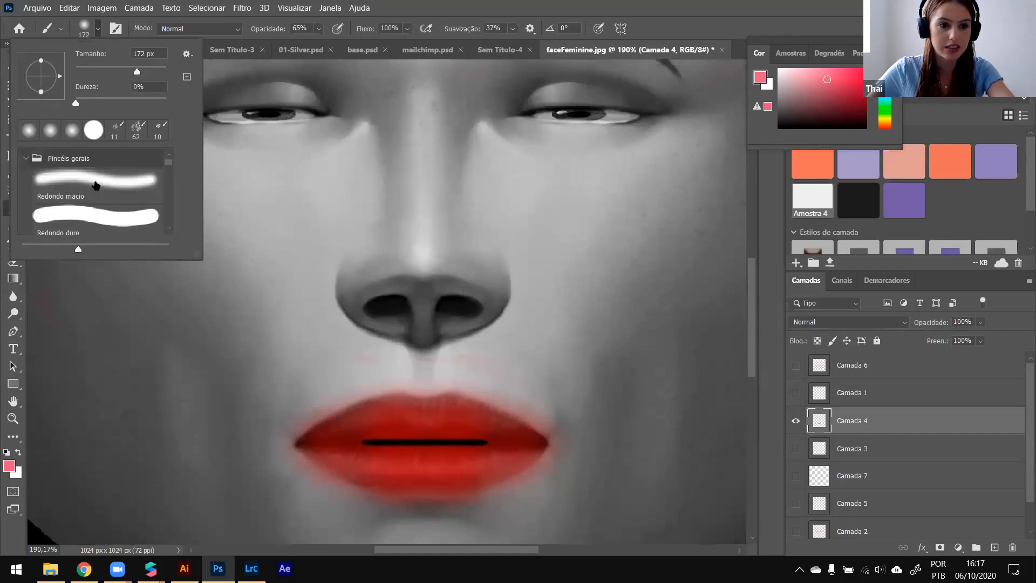
{"action": "left_click", "coordinate": [84, 170]}
{"action": "left_click_drag", "start_coordinate": [89, 71], "coordinate": [86, 72]}
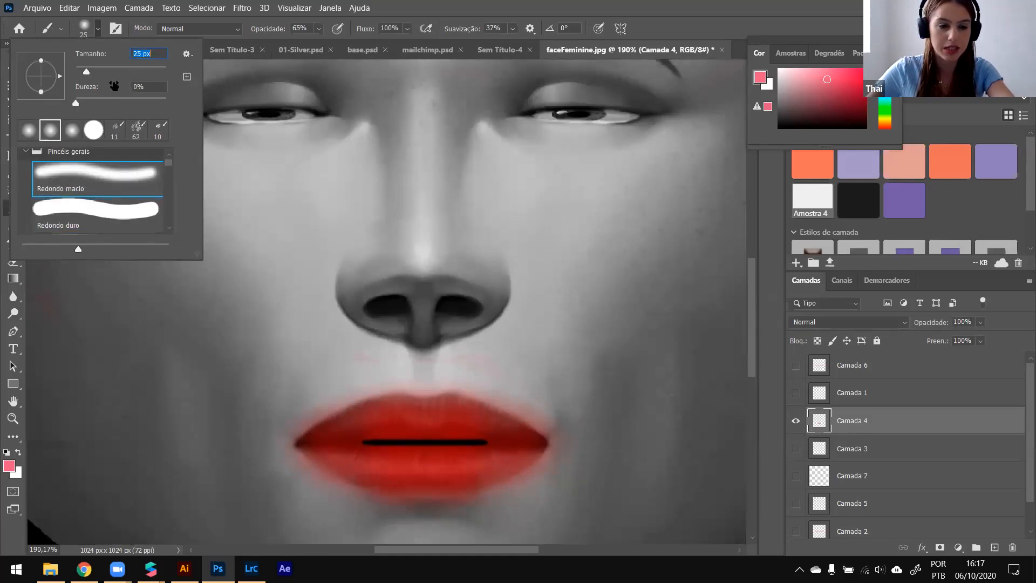
{"action": "scroll", "coordinate": [142, 53], "scroll_direction": "down", "scroll_amount": 6}
{"action": "scroll", "coordinate": [142, 53], "scroll_direction": "down", "scroll_amount": 6}
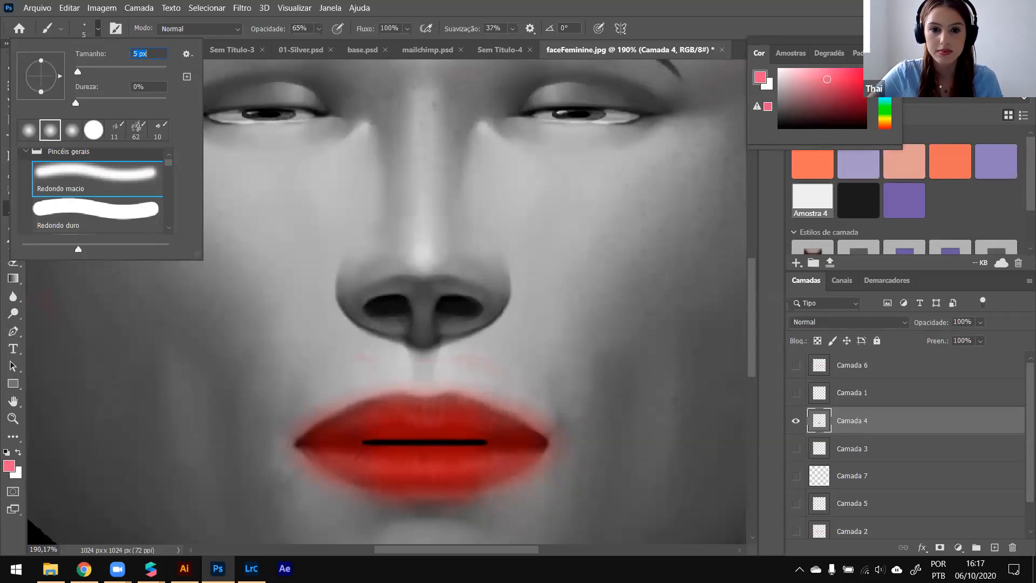
{"action": "key", "text": "Return"}
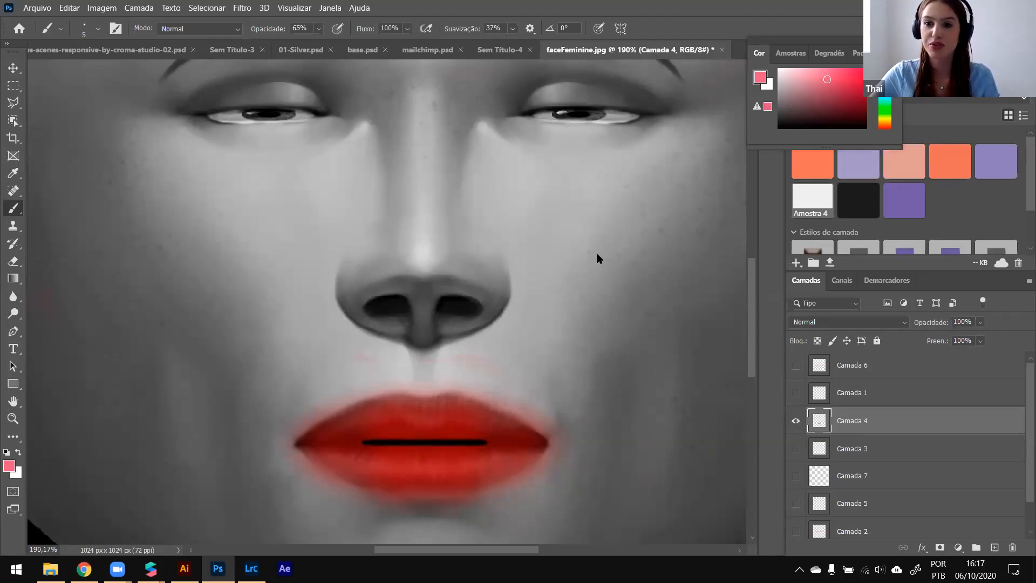
{"action": "scroll", "coordinate": [588, 267], "scroll_direction": "up", "scroll_amount": 2}
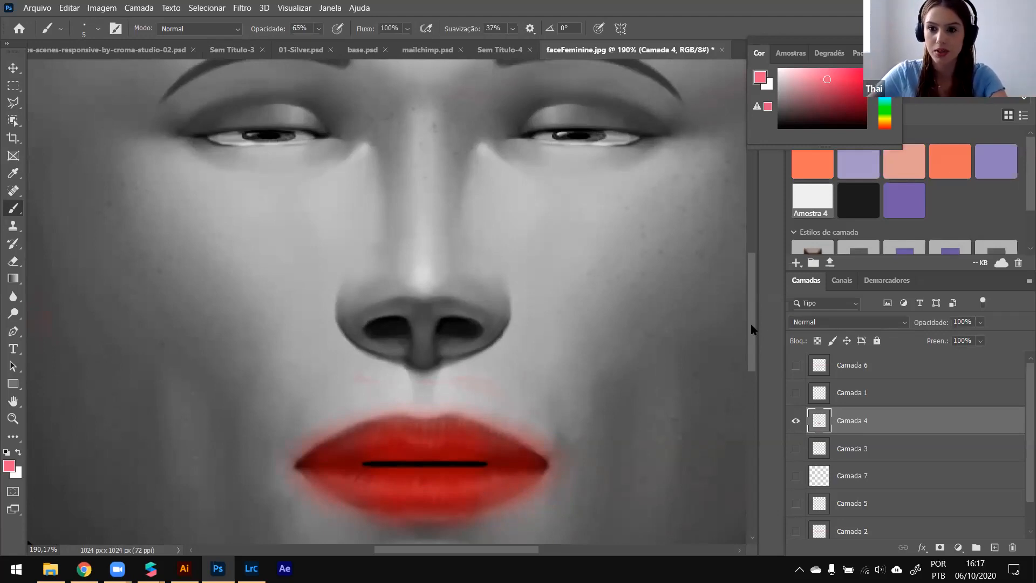
{"action": "scroll", "coordinate": [750, 321], "scroll_direction": "down", "scroll_amount": 3}
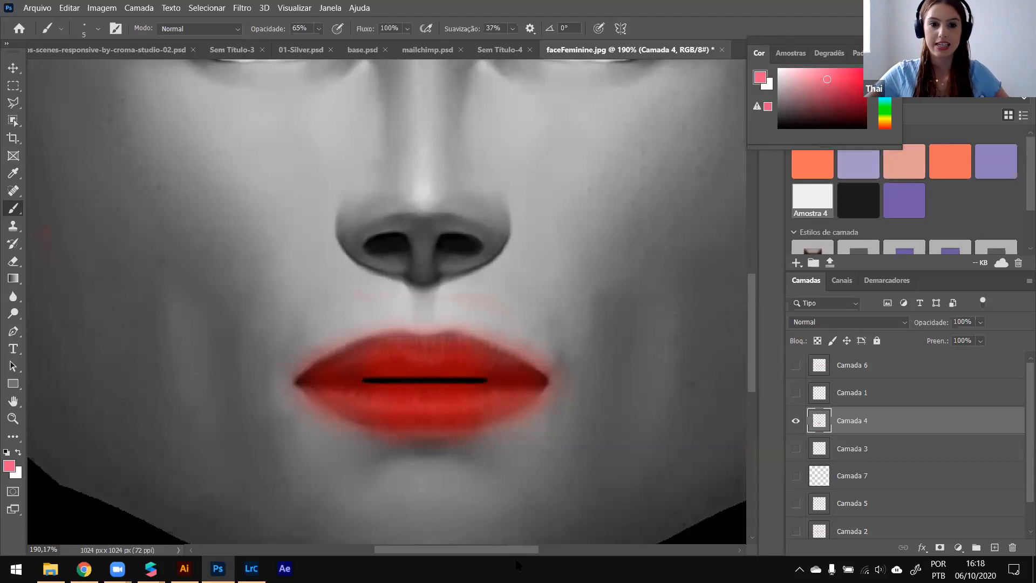
{"action": "scroll", "coordinate": [434, 363], "scroll_direction": "down", "scroll_amount": 5, "text": "alt"}
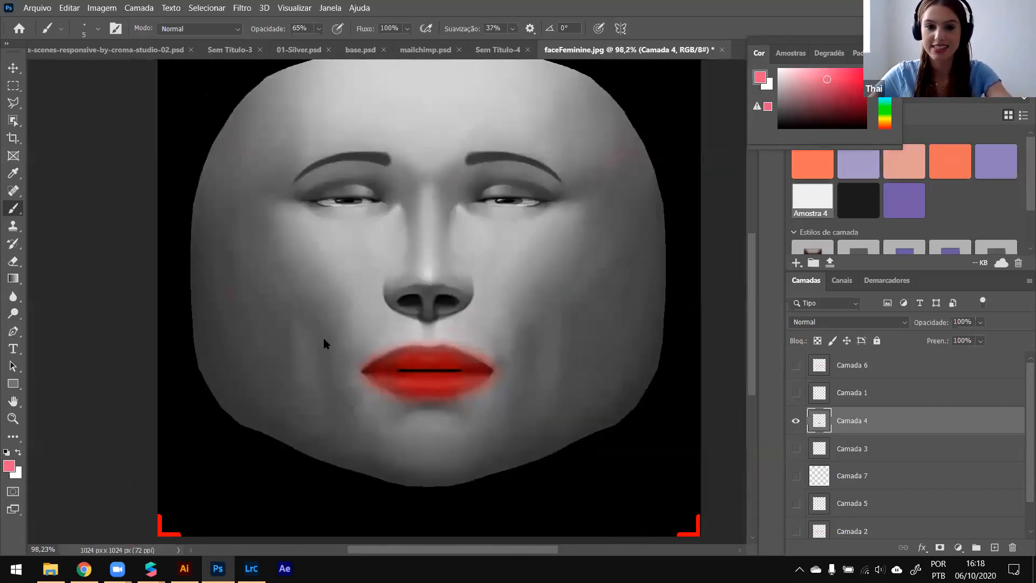
{"action": "scroll", "coordinate": [324, 343], "scroll_direction": "down", "scroll_amount": 1, "text": "alt"}
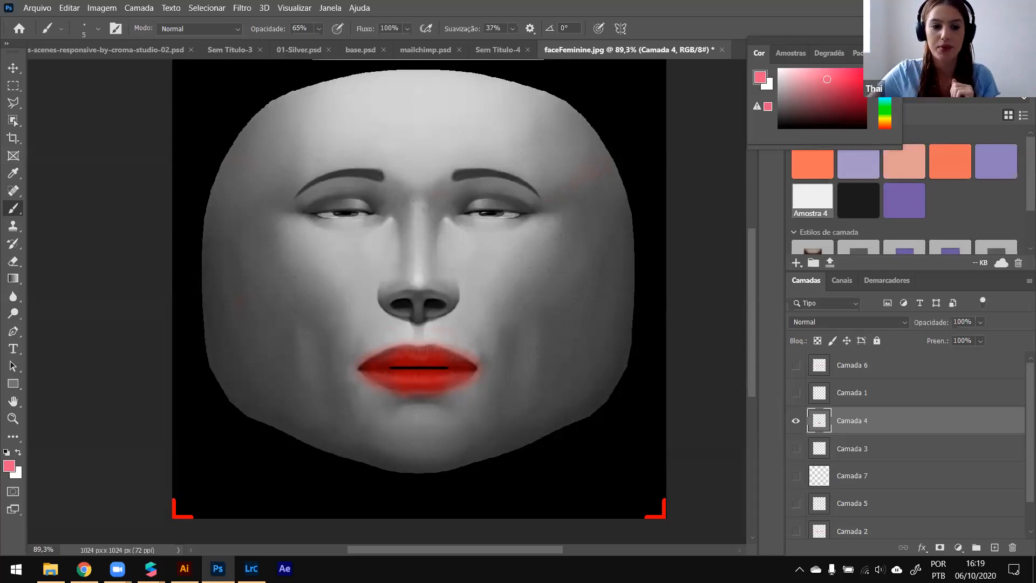
Step: Switch to the Caroline project in Spark AR Studio and enlarge its iPhone 8 preview
{"action": "mouse_move", "coordinate": [150, 569]}
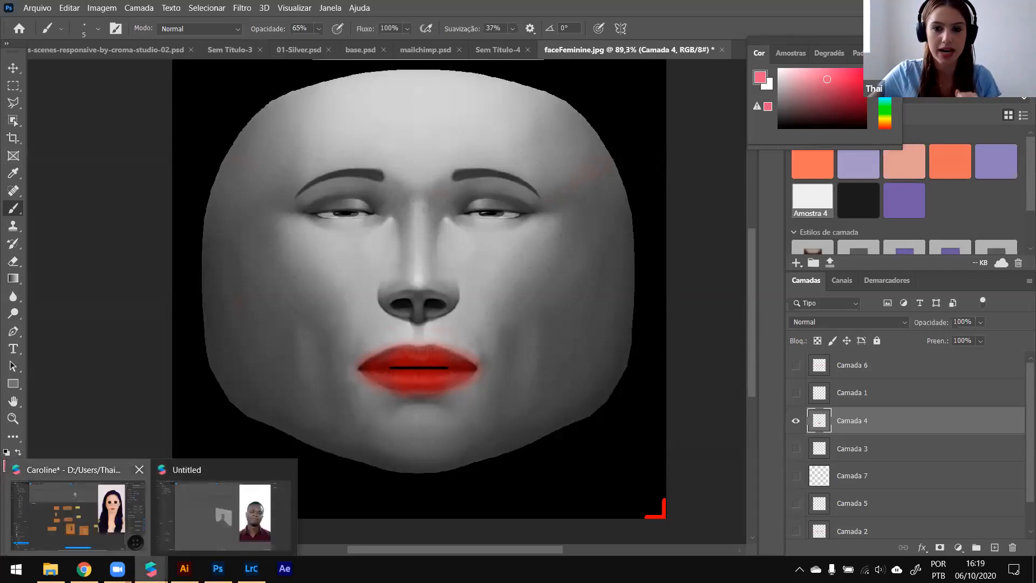
{"action": "left_click", "coordinate": [108, 510]}
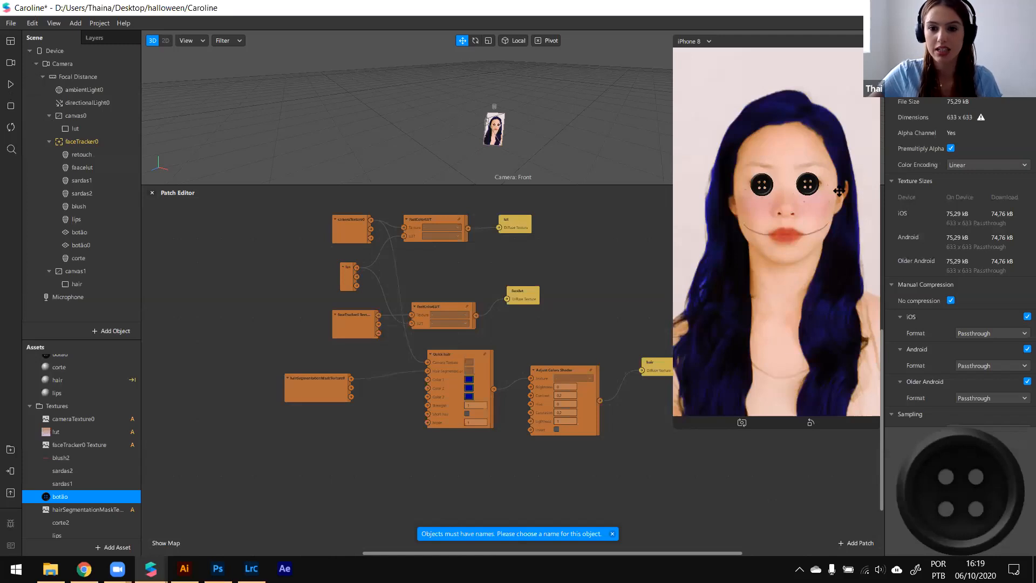
{"action": "left_click_drag", "start_coordinate": [676, 215], "coordinate": [589, 281]}
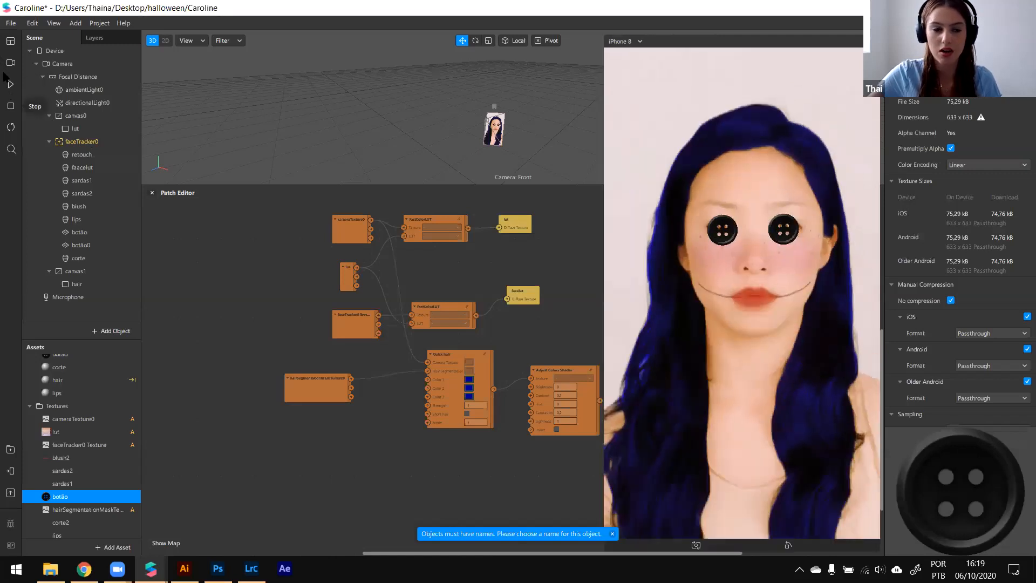
Step: Preview the Caroline filter on several real-time simulation faces and pause on the woman in the orange sweater
{"action": "left_click", "coordinate": [11, 85]}
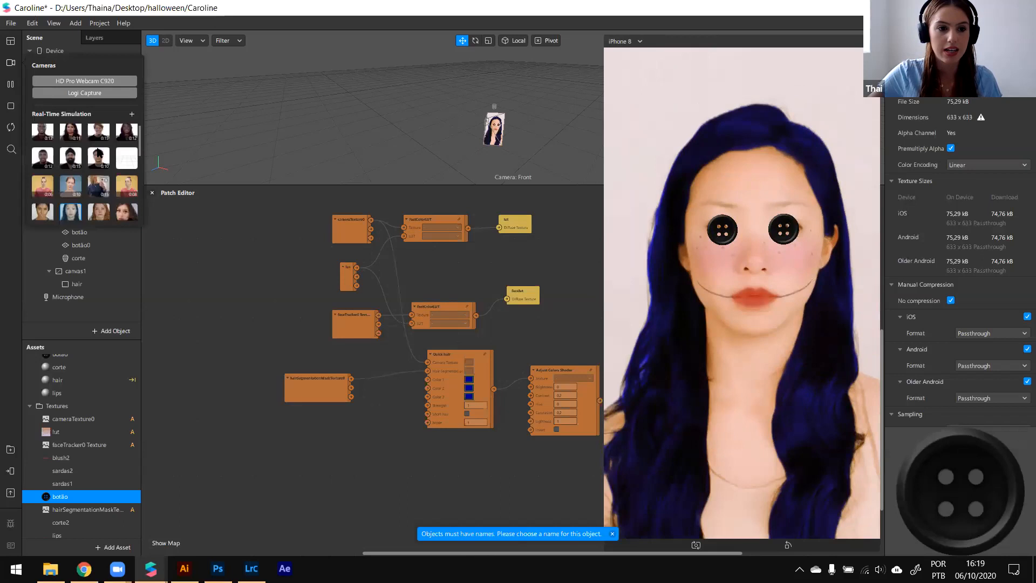
{"action": "left_click", "coordinate": [73, 135]}
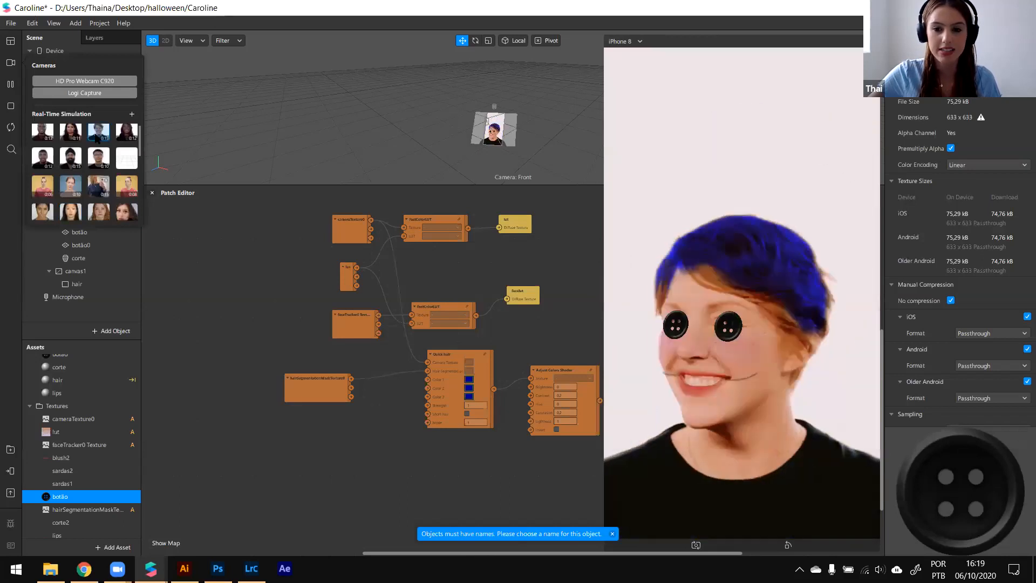
{"action": "left_click", "coordinate": [70, 185]}
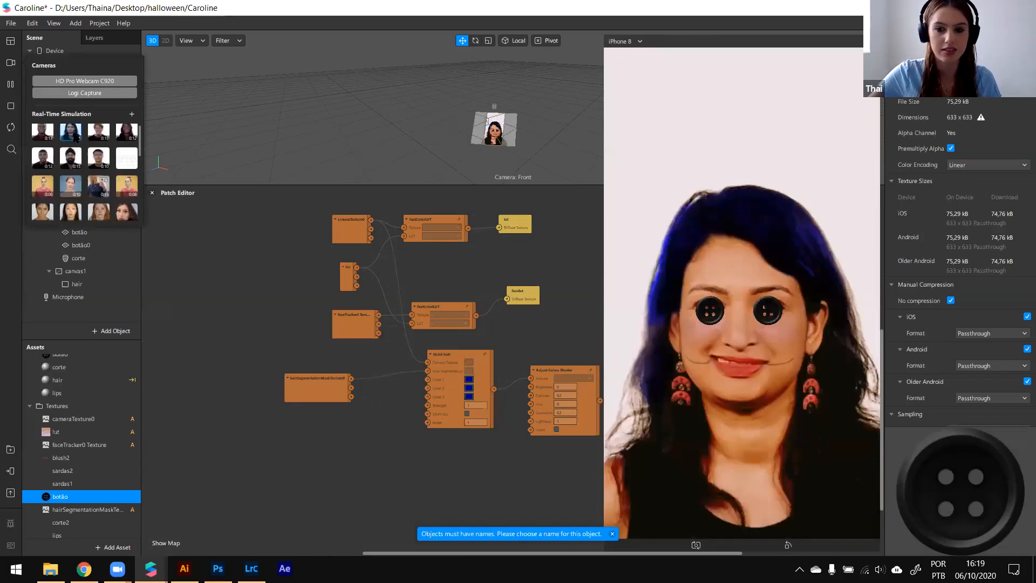
{"action": "left_click", "coordinate": [43, 185]}
{"action": "left_click", "coordinate": [13, 89]}
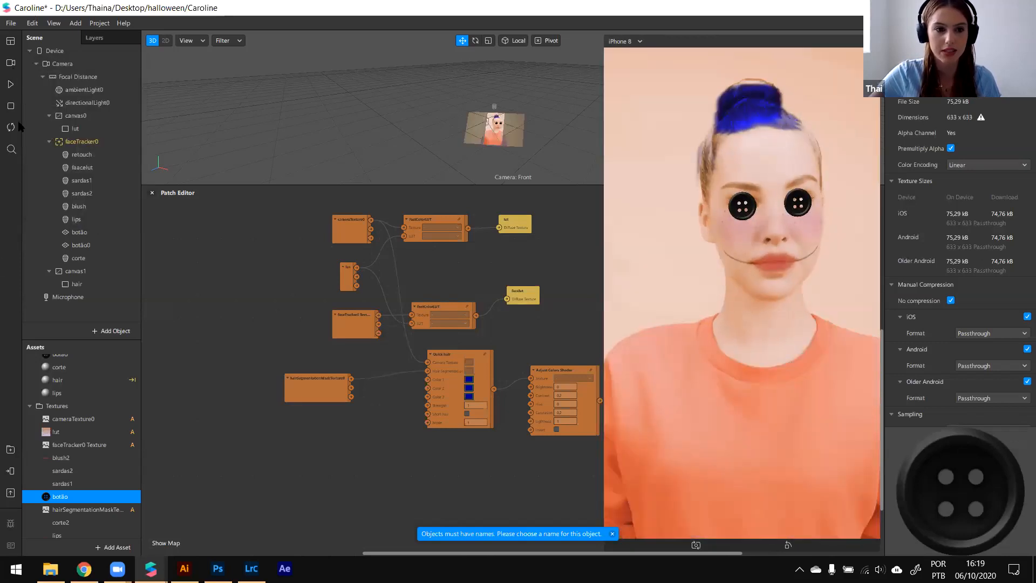
{"action": "left_click", "coordinate": [11, 82]}
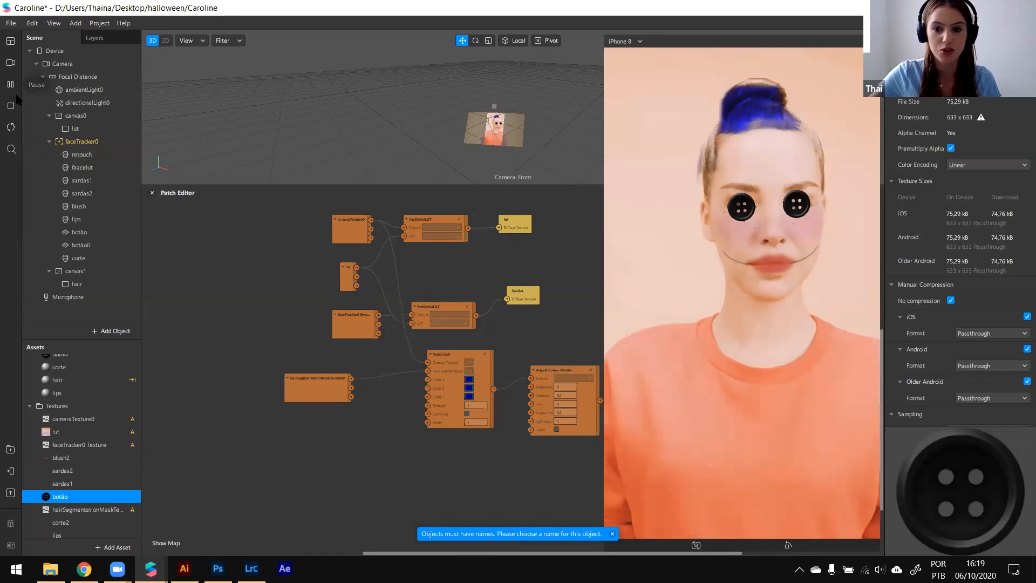
{"action": "left_click", "coordinate": [11, 84]}
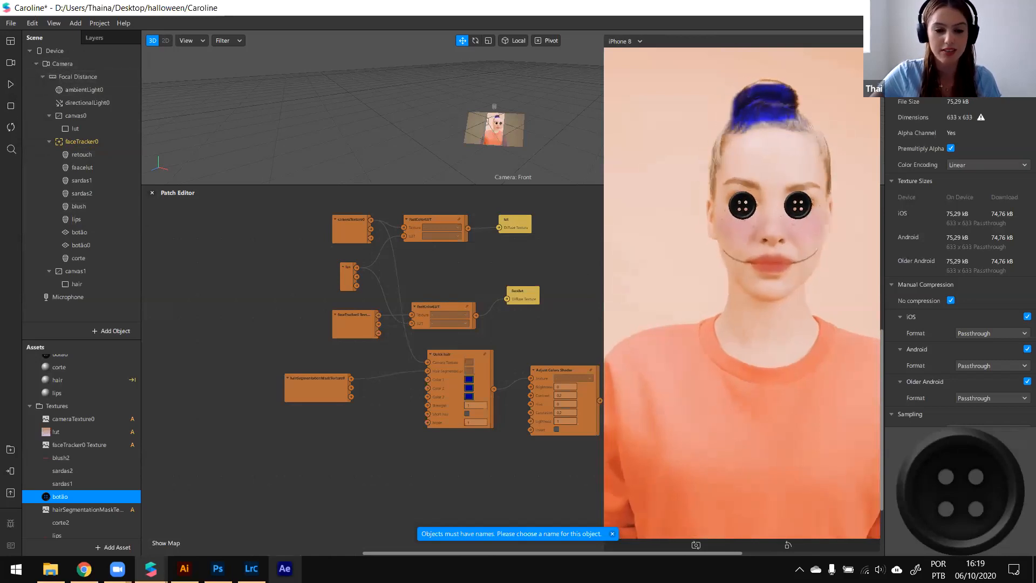
Step: Switch to Photoshop, hide the lipstick layer Camada 4, and show the mouth-cut layer Camada 3 for a closer look
{"action": "left_click", "coordinate": [218, 568]}
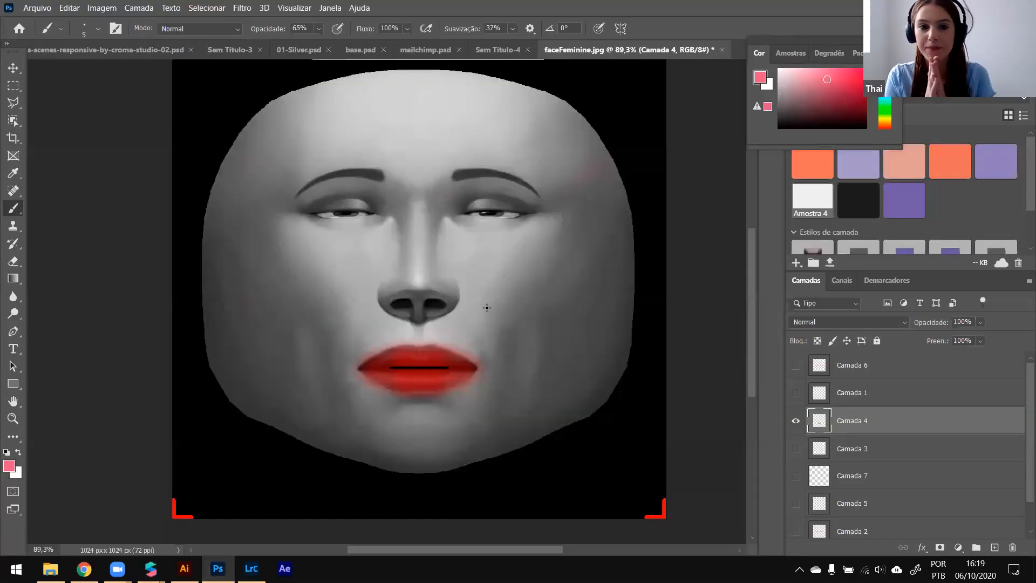
{"action": "left_click", "coordinate": [795, 421]}
{"action": "left_click", "coordinate": [796, 449]}
{"action": "left_click", "coordinate": [795, 449]}
{"action": "left_click", "coordinate": [796, 448]}
{"action": "scroll", "coordinate": [484, 370], "scroll_direction": "up", "scroll_amount": 5, "text": "alt"}
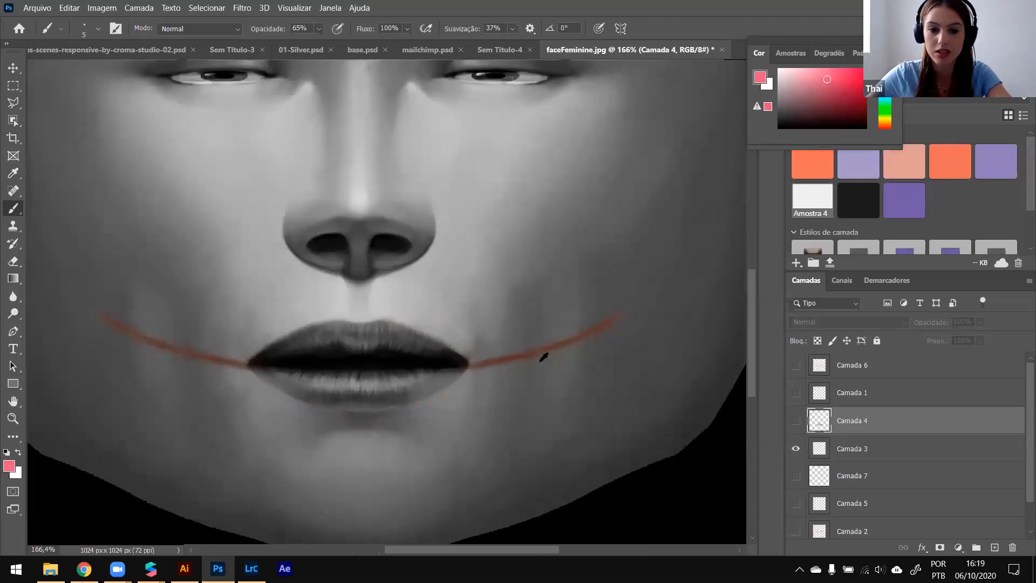
{"action": "scroll", "coordinate": [342, 404], "scroll_direction": "down", "scroll_amount": 2, "text": "alt"}
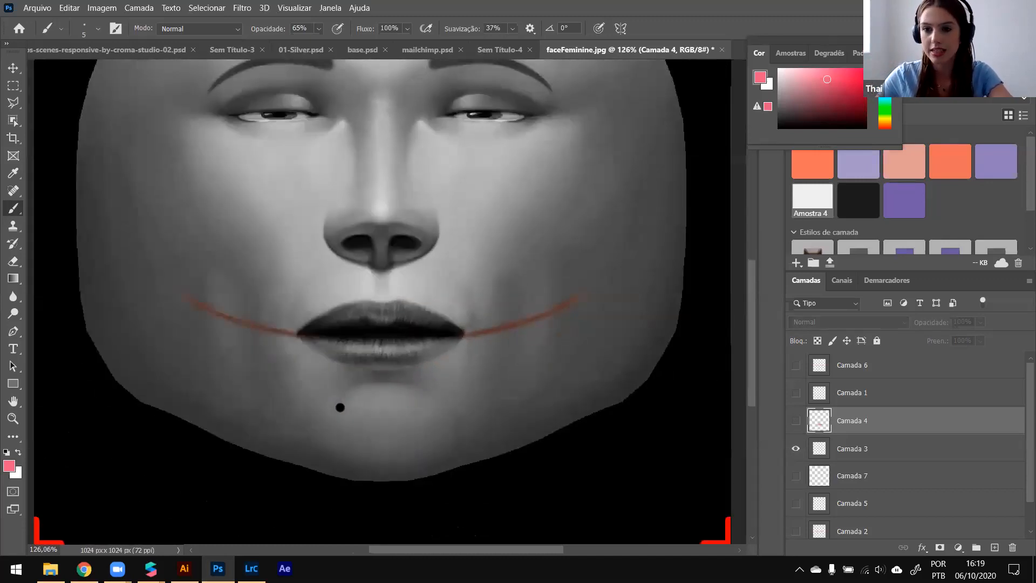
{"action": "scroll", "coordinate": [340, 413], "scroll_direction": "down", "scroll_amount": 3, "text": "alt"}
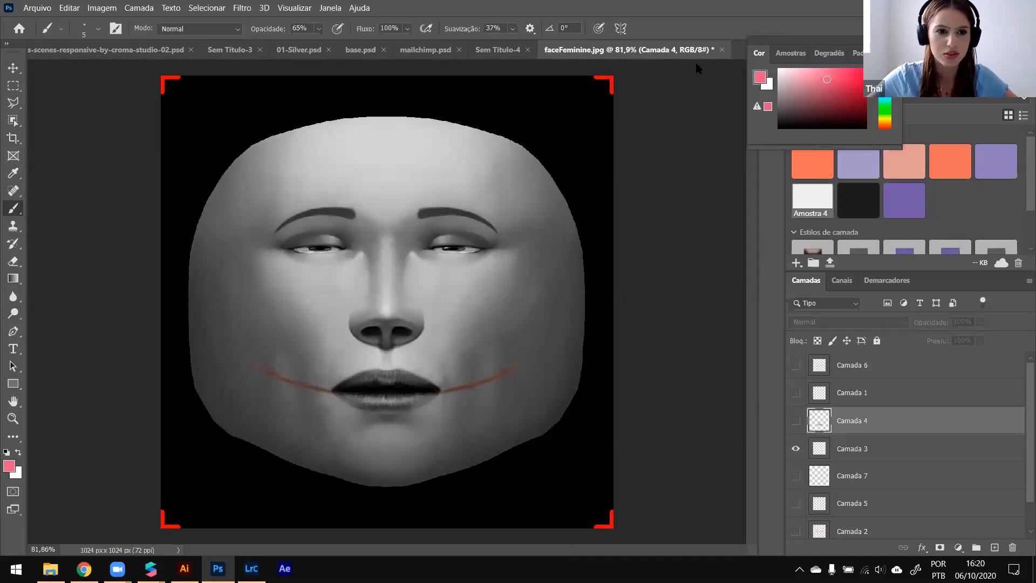
Step: Check the installed Photoshop version in the program's about information
{"action": "left_click", "coordinate": [340, 11]}
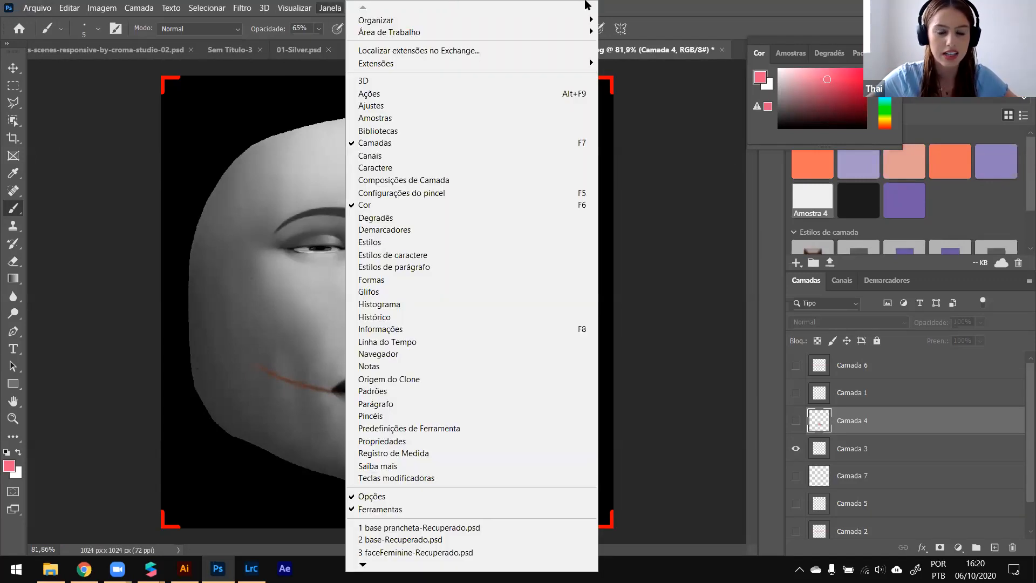
{"action": "left_click", "coordinate": [686, 12]}
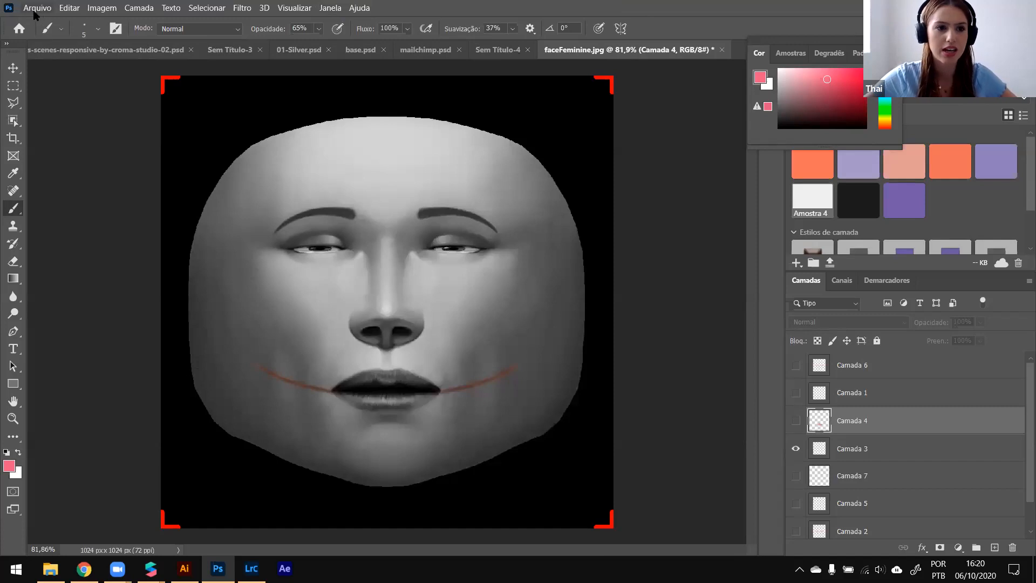
{"action": "left_click", "coordinate": [362, 6]}
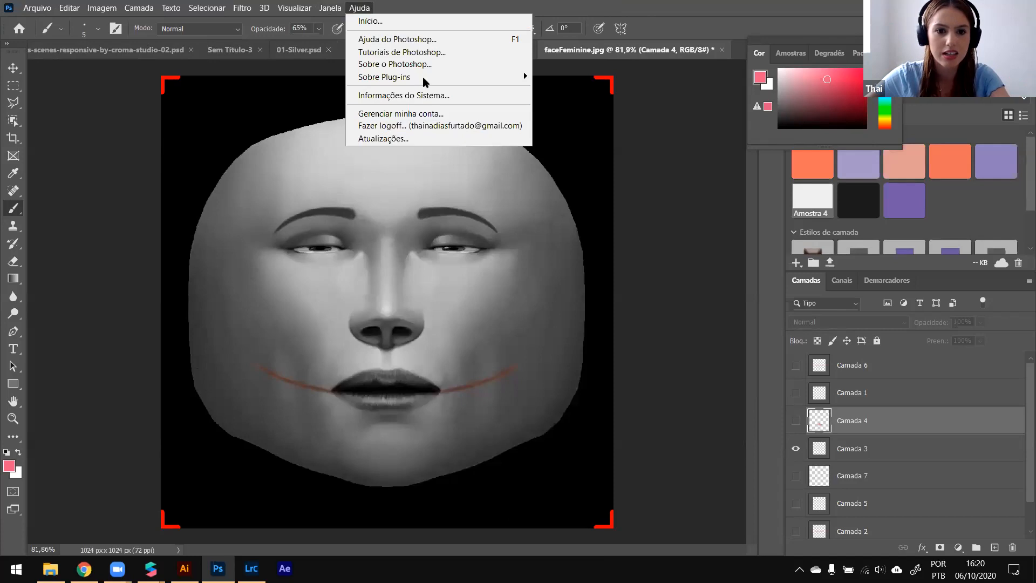
{"action": "left_click", "coordinate": [441, 68]}
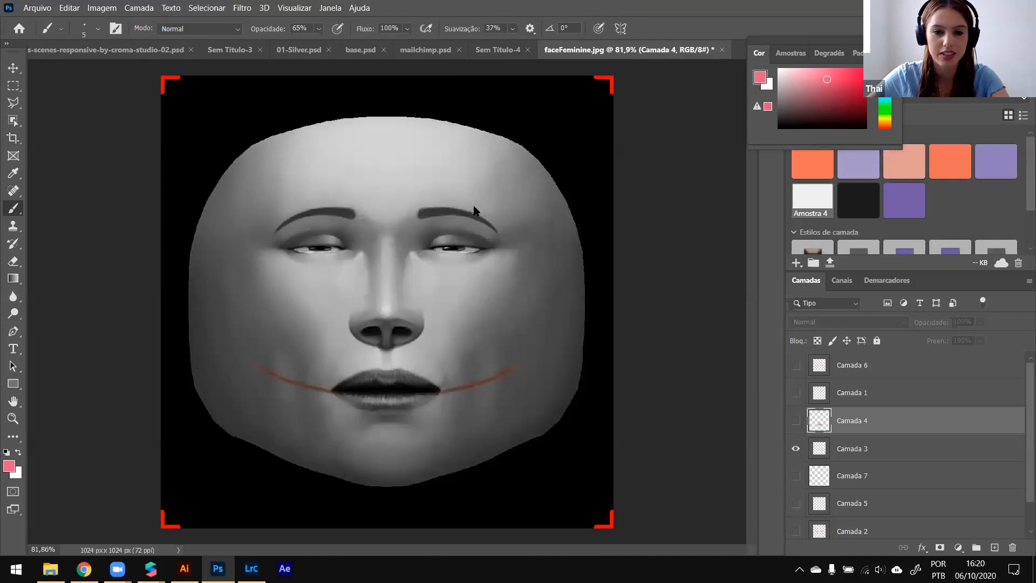
{"action": "scroll", "coordinate": [475, 256], "scroll_direction": "down", "scroll_amount": 2, "text": "alt"}
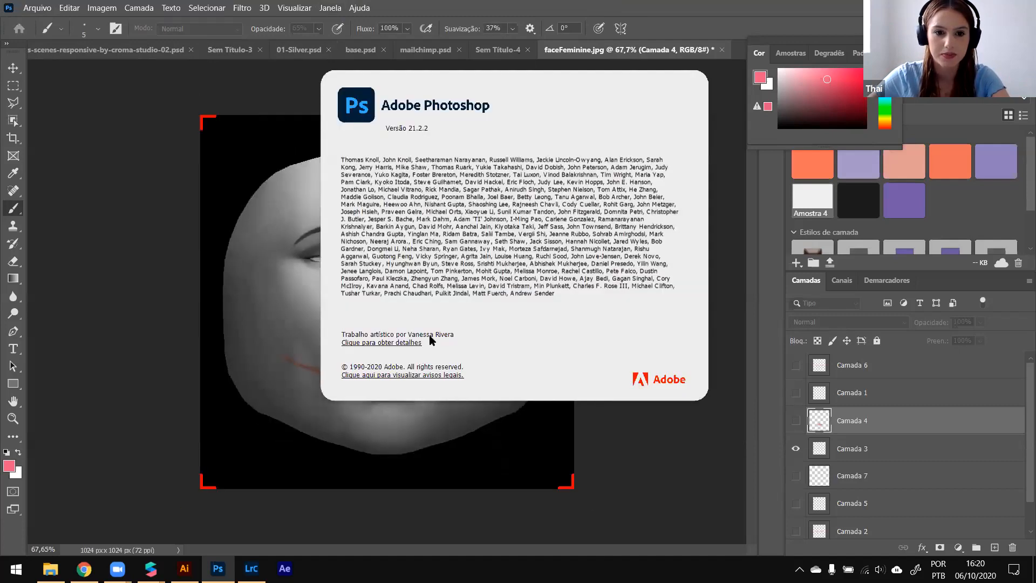
{"action": "left_click", "coordinate": [390, 144]}
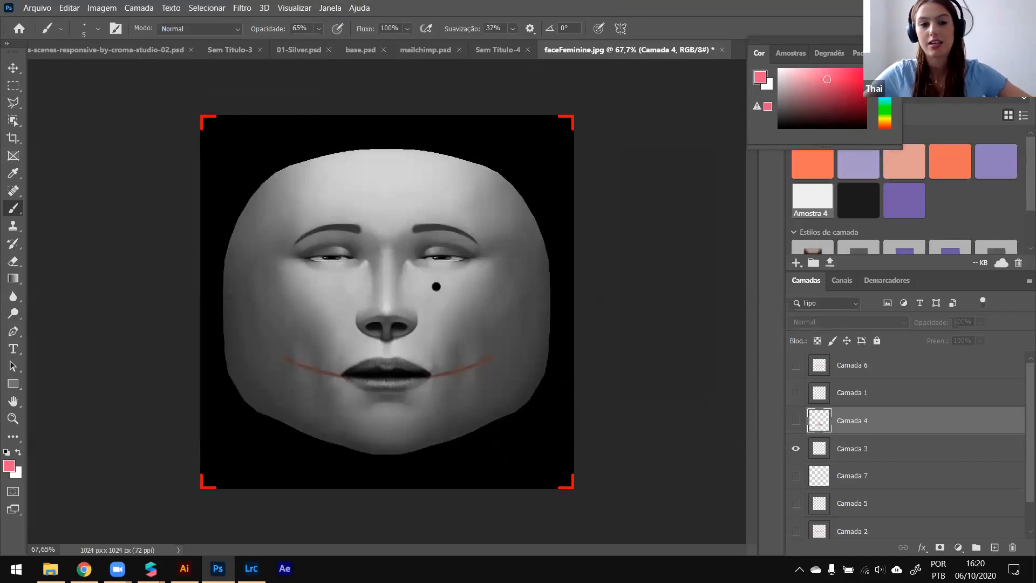
Step: Hide Camada 3 and Plano de Fundo, leaving only the blush layer Camada 2 visible on transparency
{"action": "left_click", "coordinate": [14, 69]}
{"action": "left_click", "coordinate": [796, 448]}
{"action": "scroll", "coordinate": [796, 486], "scroll_direction": "down", "scroll_amount": 1}
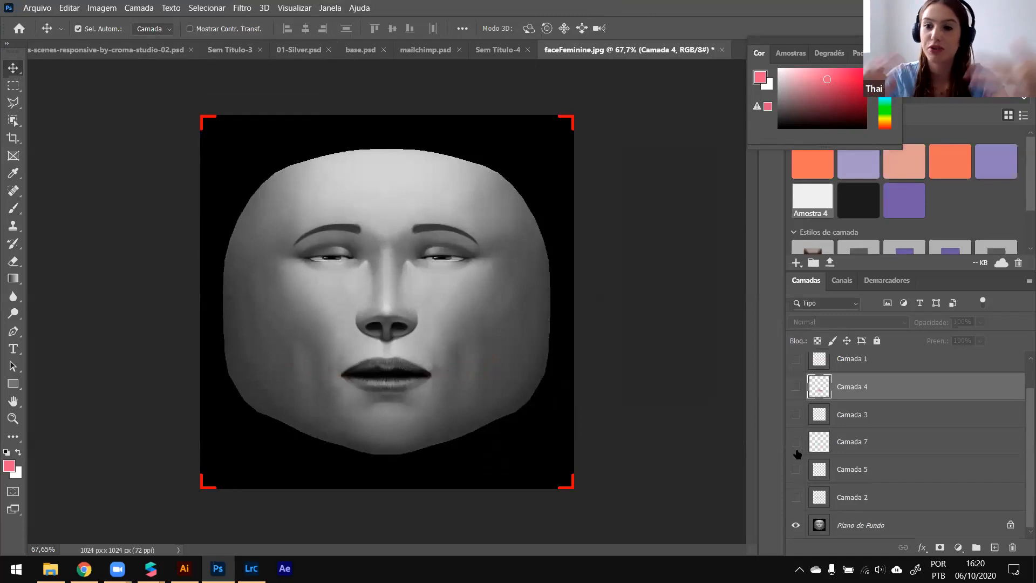
{"action": "left_click", "coordinate": [795, 497]}
{"action": "left_click", "coordinate": [796, 525]}
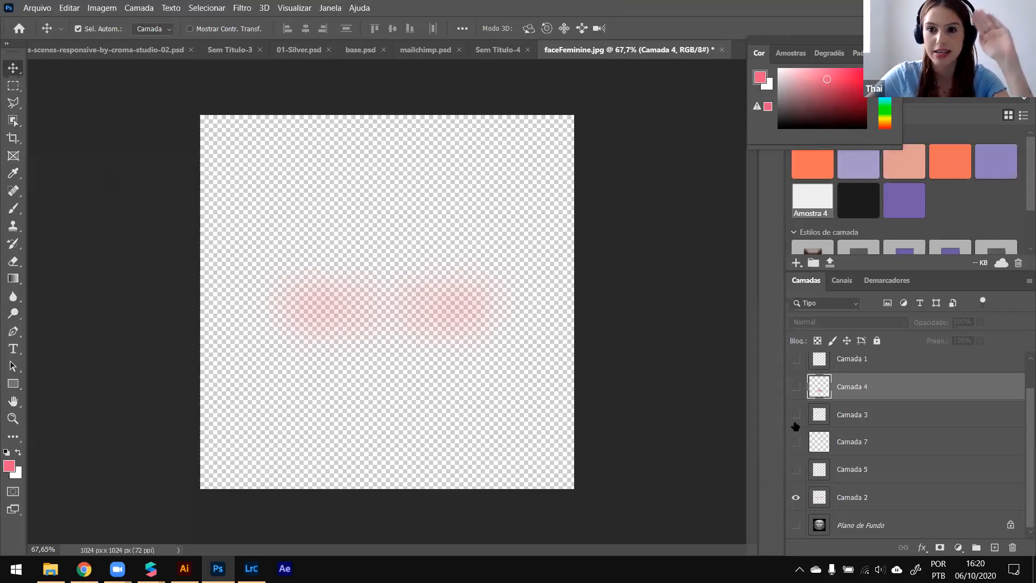
Step: Hide Camada 2, preview the freckles layer Camada 5 with and without Plano de Fundo, and leave all layers hidden
{"action": "left_click", "coordinate": [796, 469]}
{"action": "left_click", "coordinate": [795, 497]}
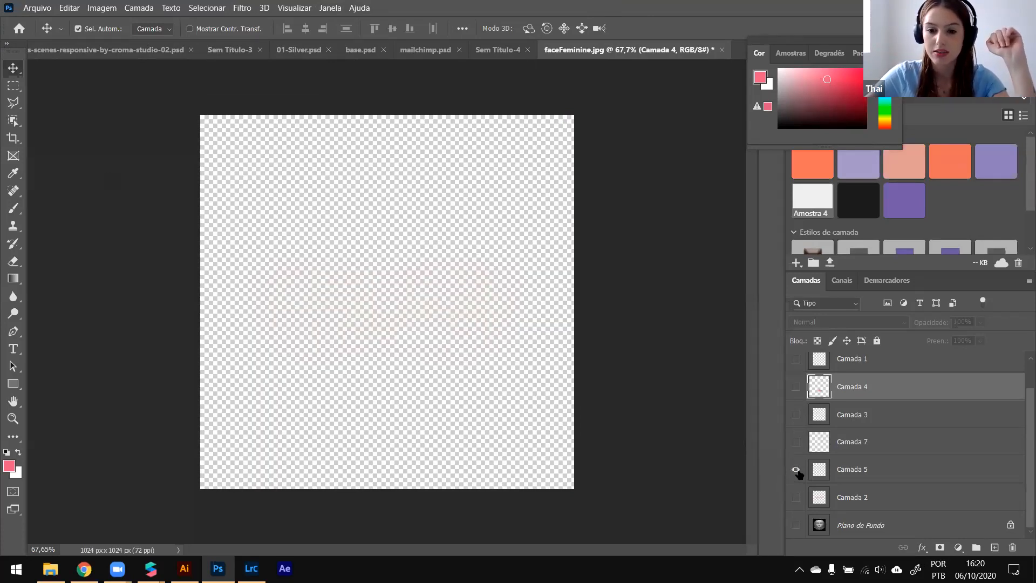
{"action": "left_click", "coordinate": [795, 525]}
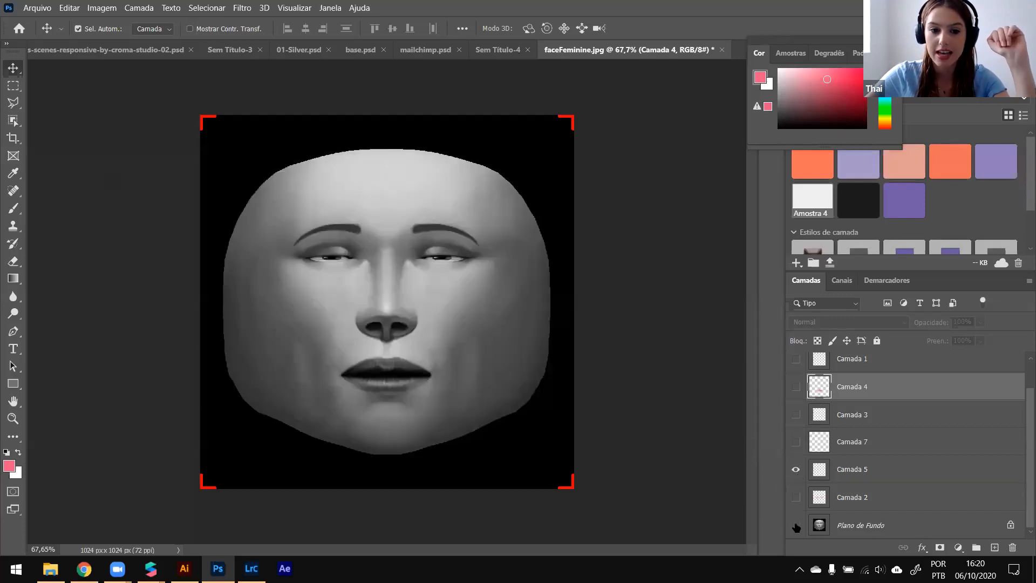
{"action": "left_click", "coordinate": [795, 525]}
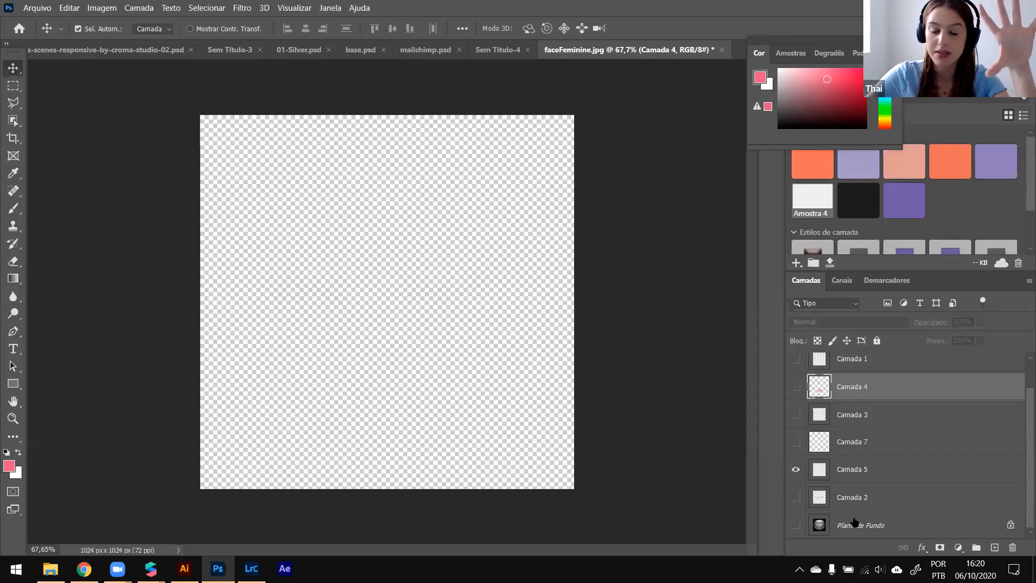
{"action": "left_click", "coordinate": [795, 525]}
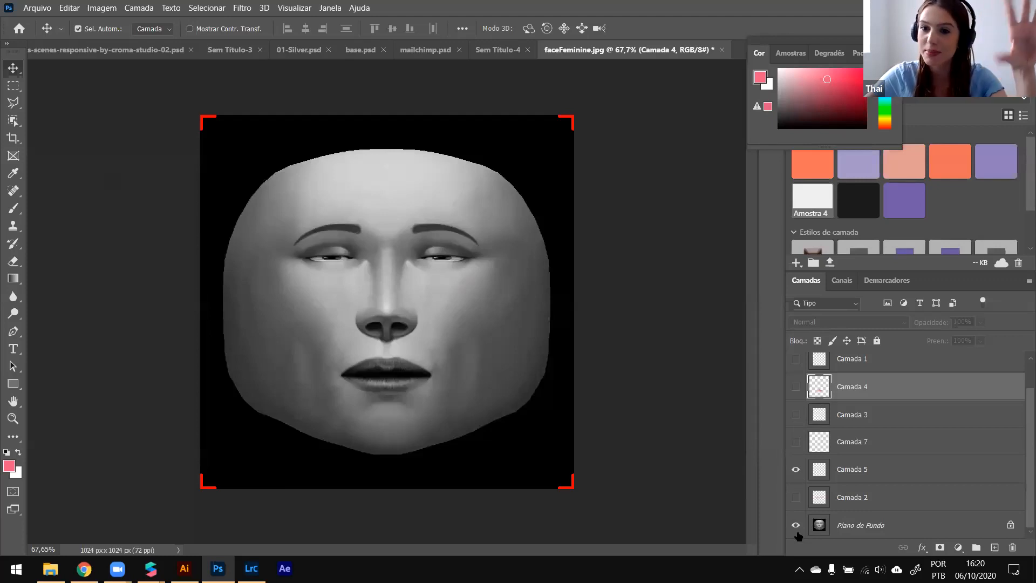
{"action": "left_click", "coordinate": [797, 531]}
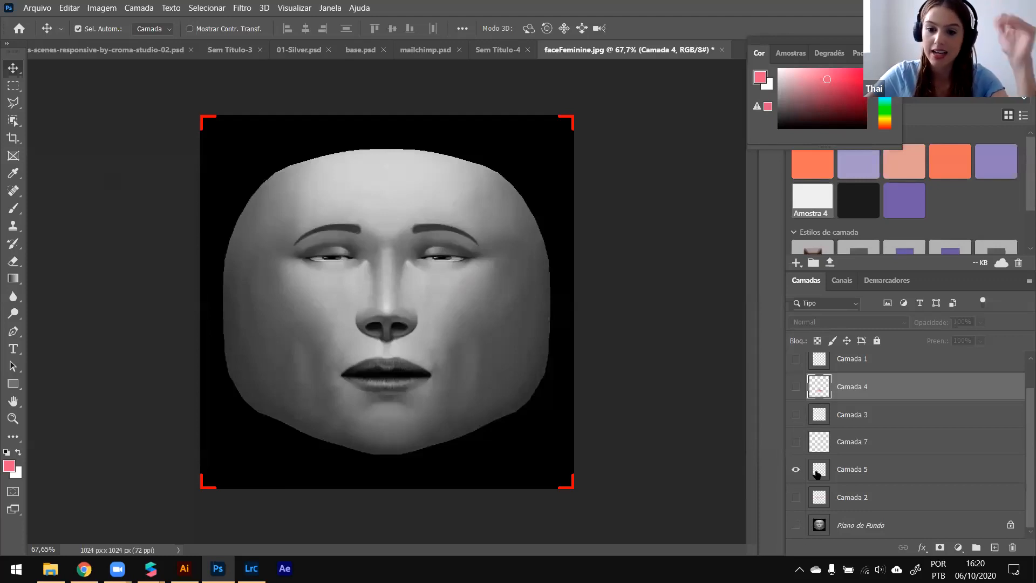
{"action": "scroll", "coordinate": [815, 471], "scroll_direction": "up", "scroll_amount": 1}
{"action": "left_click", "coordinate": [797, 497]}
{"action": "left_click", "coordinate": [795, 471]}
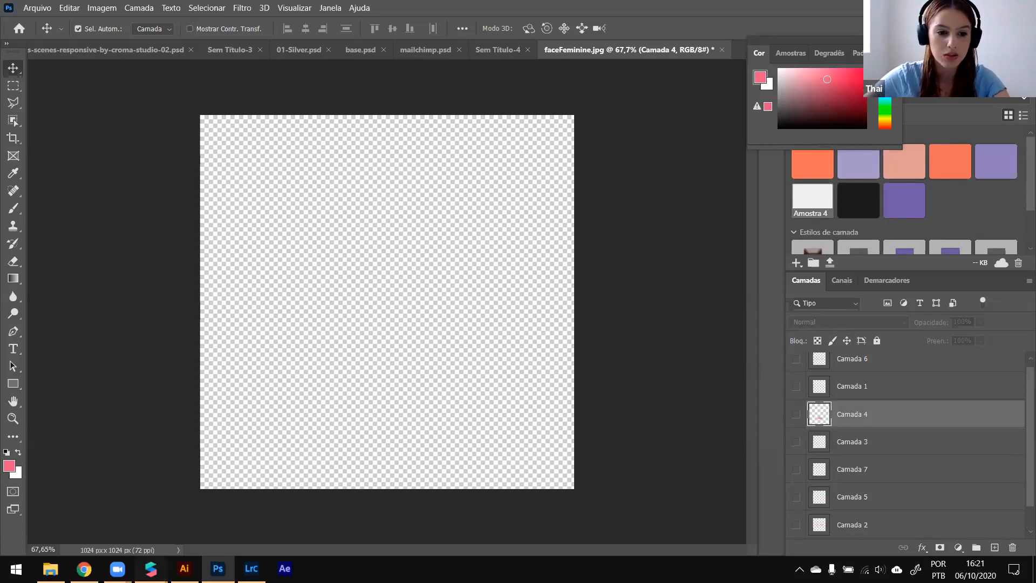
Step: Switch to the Untitled project in Spark AR Studio, shrink its iPhone 8 preview, and insert a Face Tracker into the scene
{"action": "mouse_move", "coordinate": [151, 569]}
{"action": "left_click", "coordinate": [196, 534]}
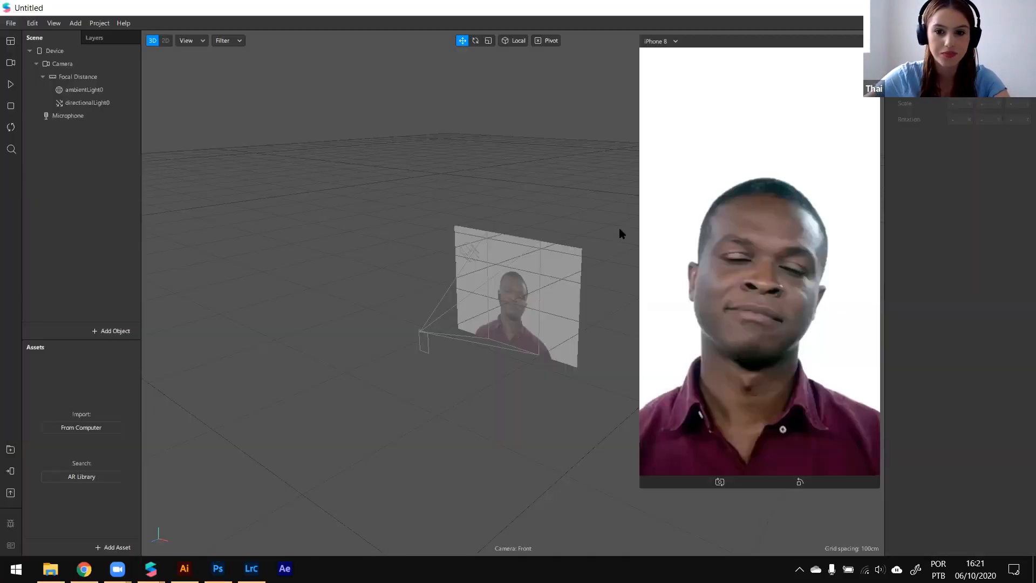
{"action": "left_click_drag", "start_coordinate": [675, 155], "coordinate": [755, 118]}
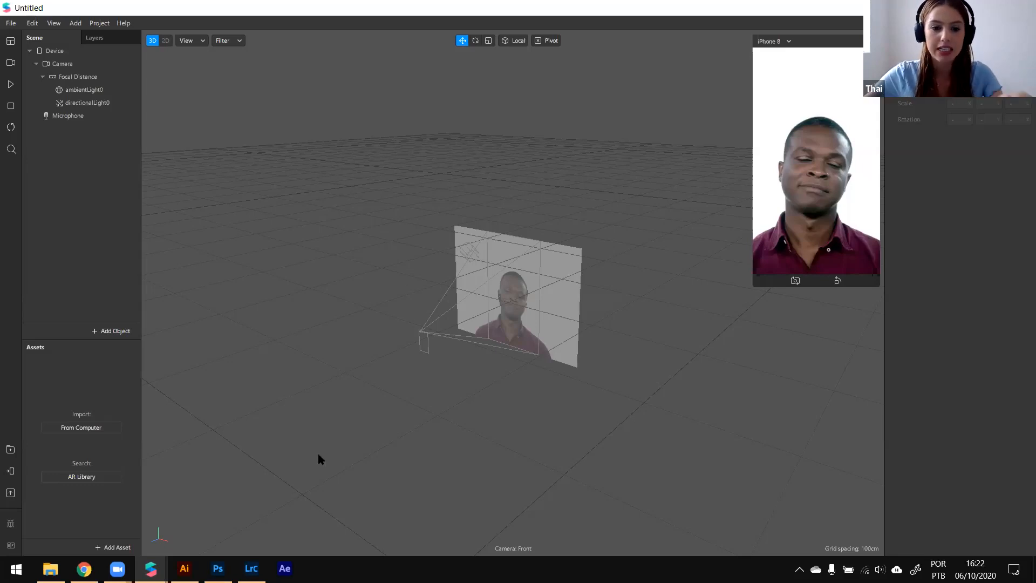
{"action": "left_click", "coordinate": [106, 333]}
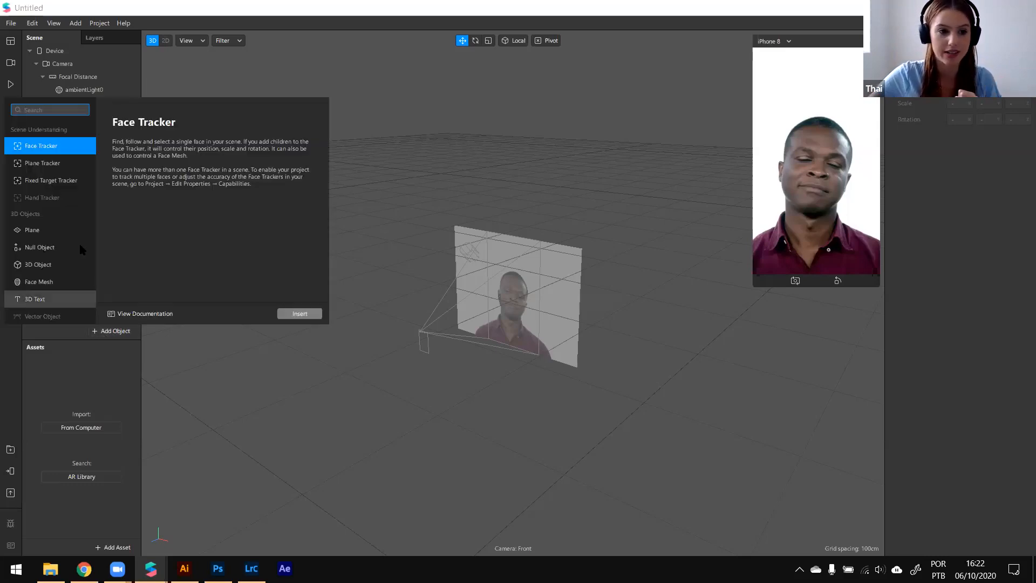
{"action": "left_click", "coordinate": [67, 150]}
{"action": "left_click", "coordinate": [309, 315]}
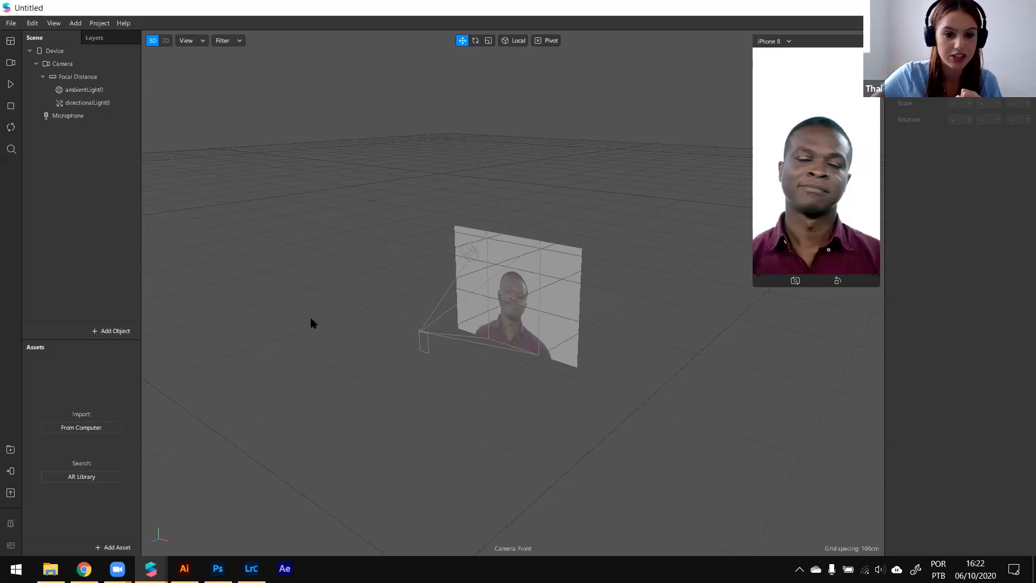
Step: Play the simulation video and review the two ways of adding a Face Tracker to the scene
{"action": "left_click", "coordinate": [120, 334]}
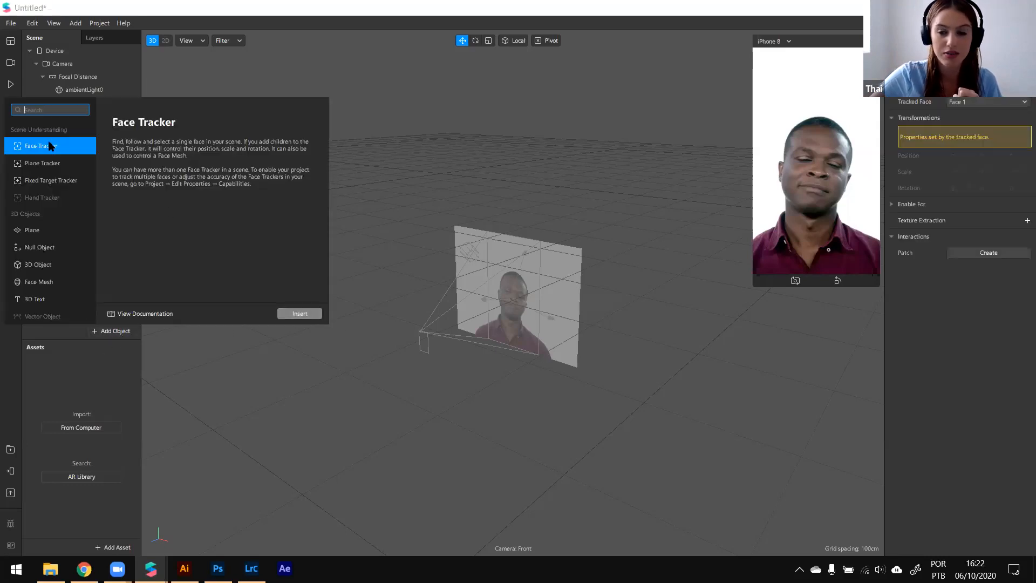
{"action": "left_click", "coordinate": [62, 376]}
{"action": "left_click", "coordinate": [10, 86]}
{"action": "right_click", "coordinate": [97, 170]}
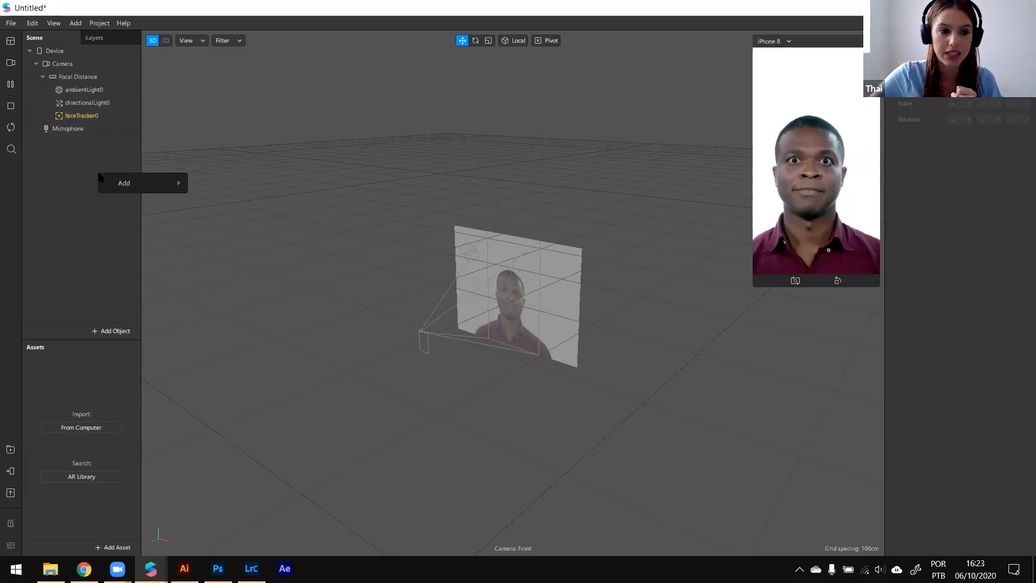
{"action": "mouse_move", "coordinate": [122, 185]}
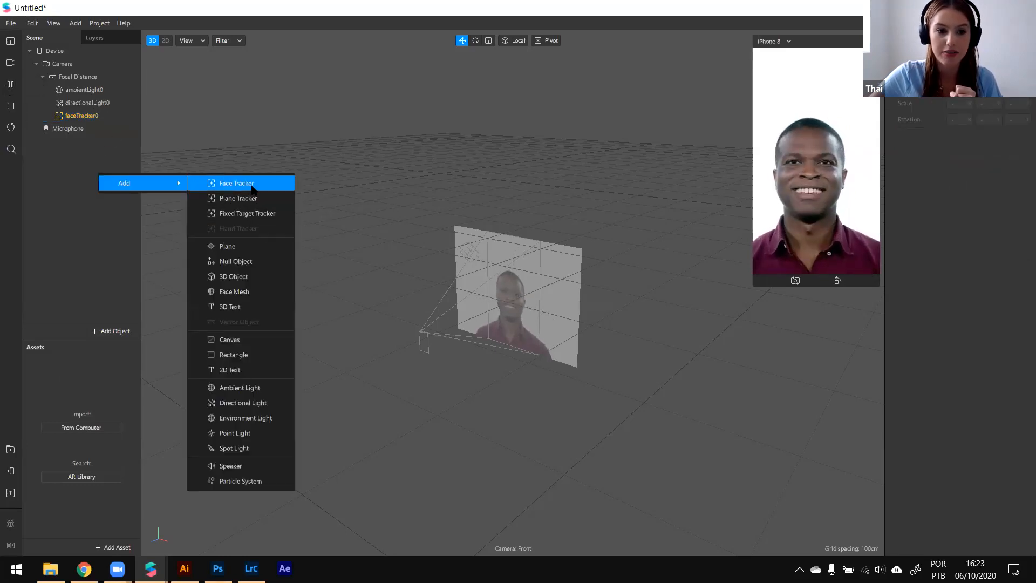
{"action": "left_click", "coordinate": [48, 251]}
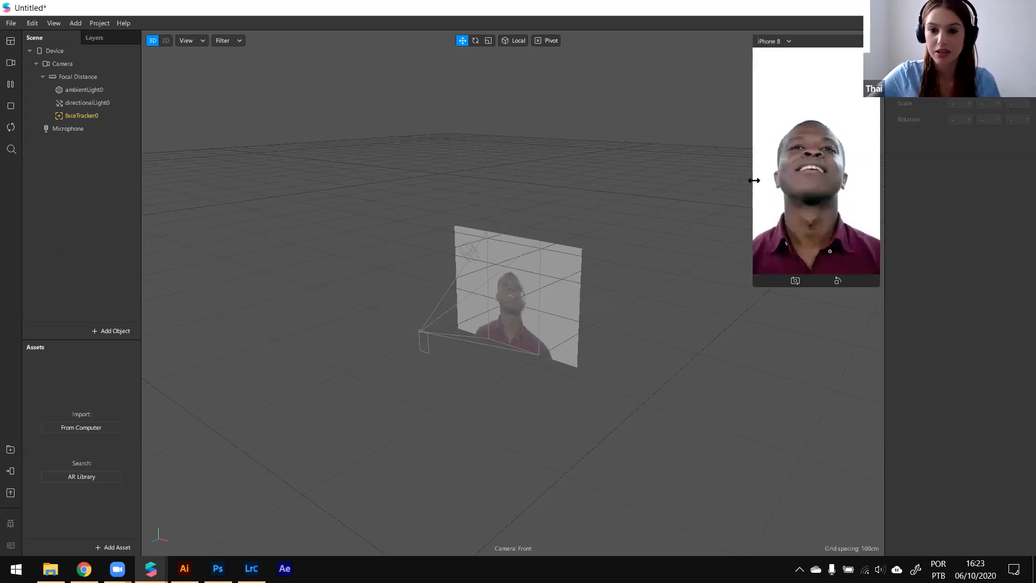
Step: Enlarge the iPhone 8 preview and add a Face Mesh as a child of faceTracker0
{"action": "left_click_drag", "start_coordinate": [690, 237], "coordinate": [629, 275]}
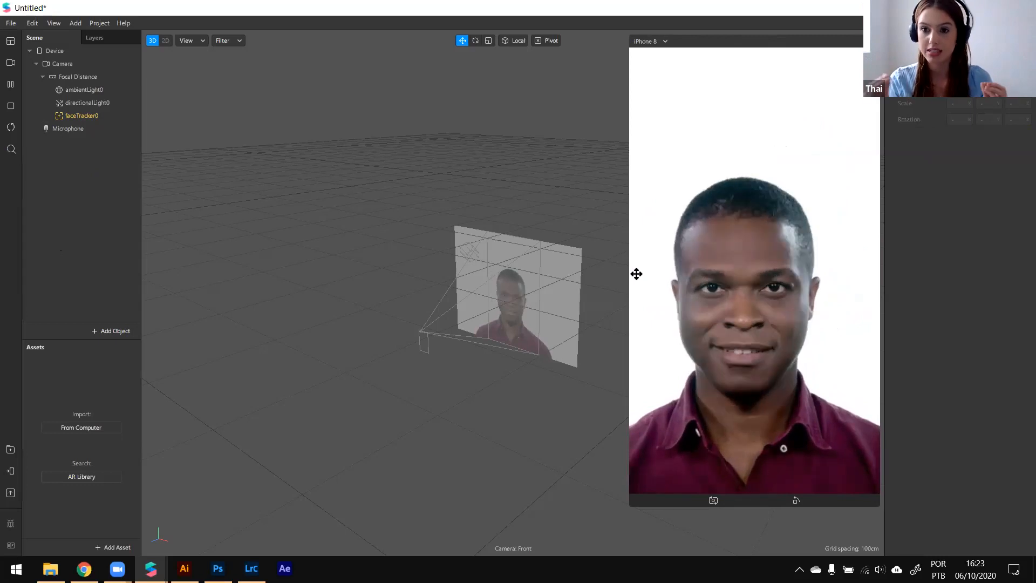
{"action": "left_click", "coordinate": [117, 119]}
{"action": "right_click", "coordinate": [118, 120]}
{"action": "mouse_move", "coordinate": [183, 129]}
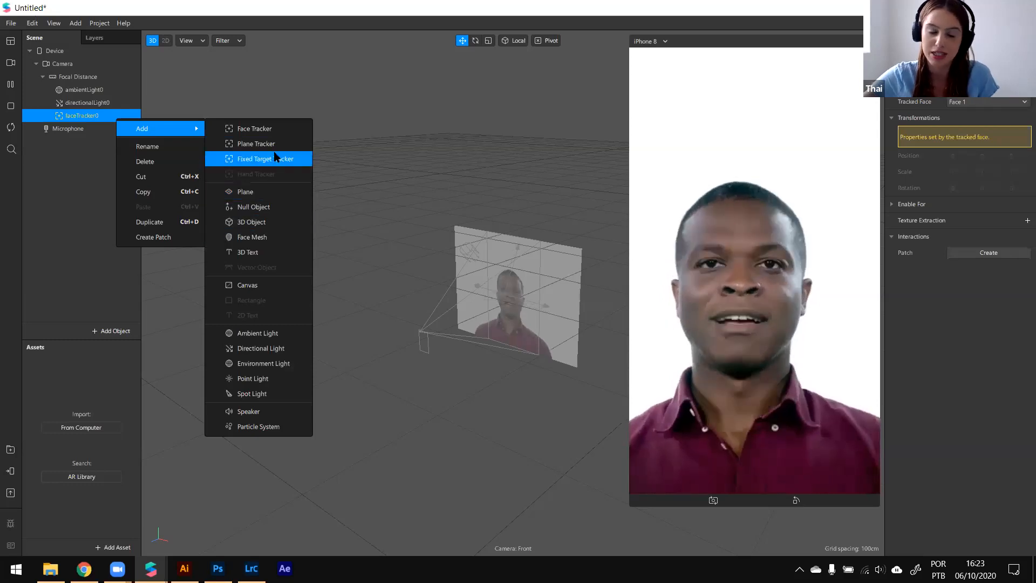
{"action": "left_click", "coordinate": [262, 237]}
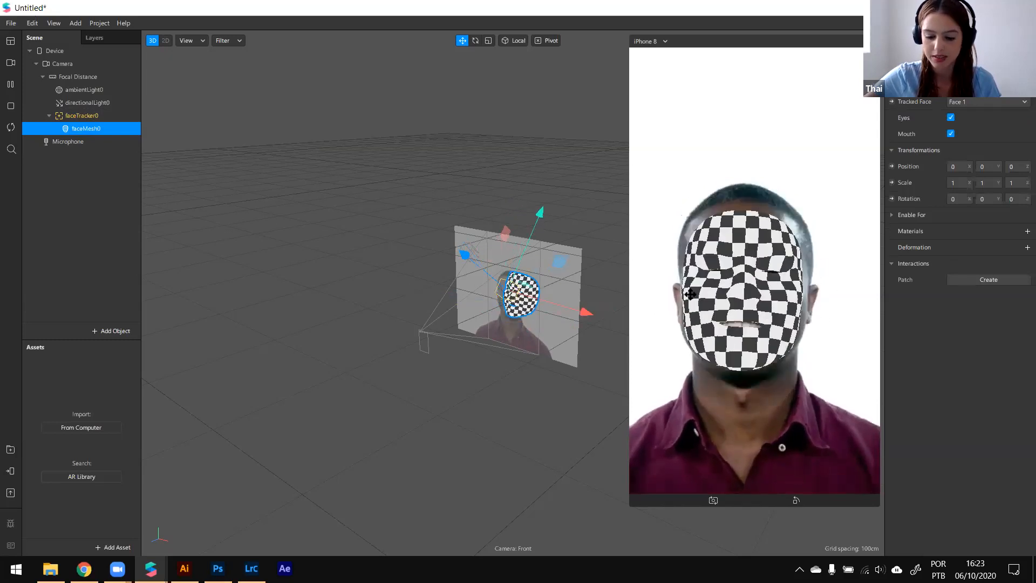
Step: Try the face mesh outside the tracker, nest it back under faceTracker0, and rename it blush
{"action": "mouse_move", "coordinate": [125, 129]}
{"action": "left_mouse_down"}
{"action": "mouse_move", "coordinate": [118, 152]}
{"action": "mouse_move", "coordinate": [100, 119]}
{"action": "mouse_move", "coordinate": [116, 112]}
{"action": "left_mouse_up"}
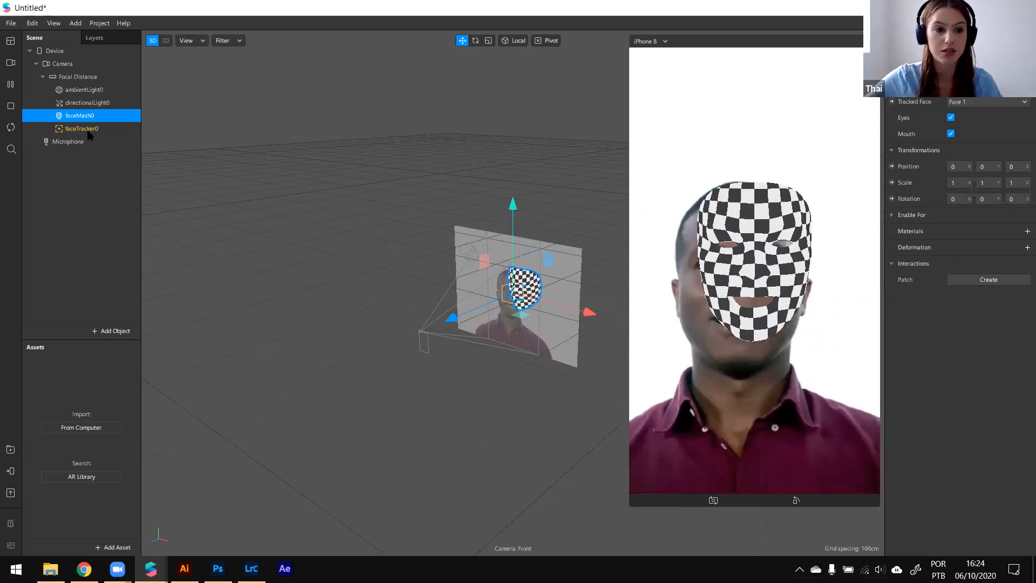
{"action": "left_click_drag", "start_coordinate": [81, 115], "coordinate": [86, 129]}
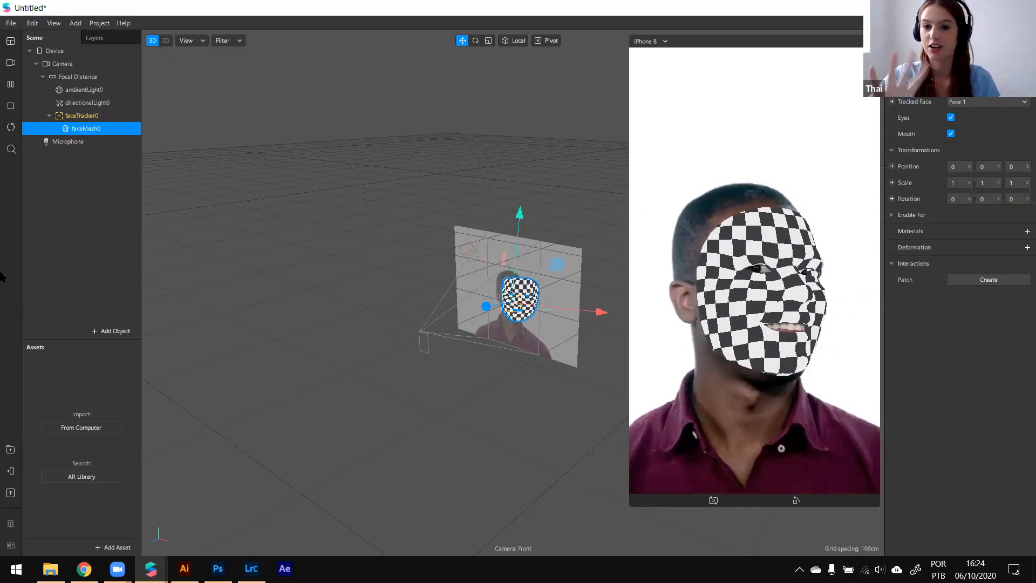
{"action": "double_click", "coordinate": [108, 129]}
{"action": "type", "text": "blush"}
{"action": "key", "text": "Return"}
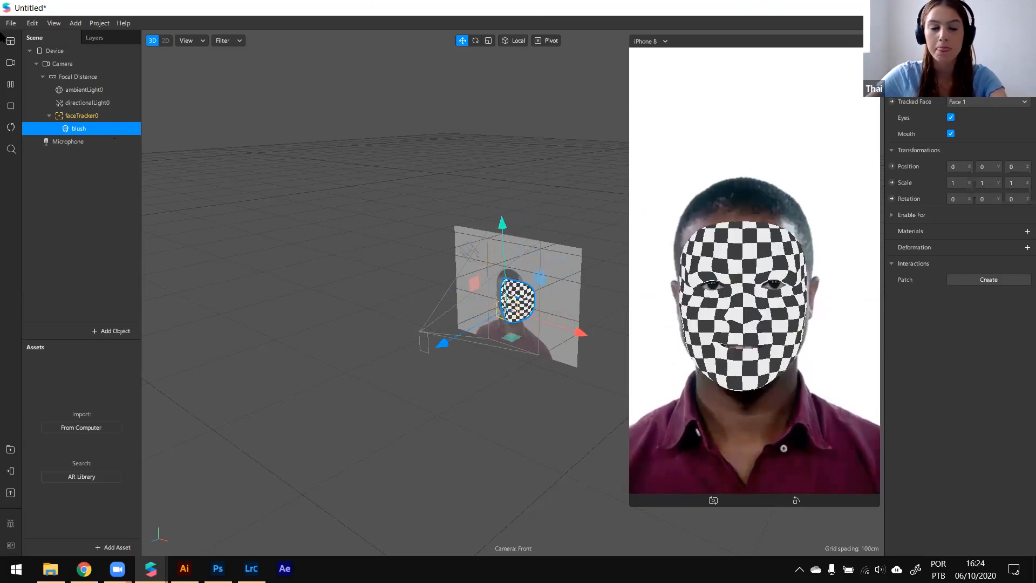
Step: Create a new material for the blush face mesh and rename the material blush
{"action": "left_click", "coordinate": [1027, 231]}
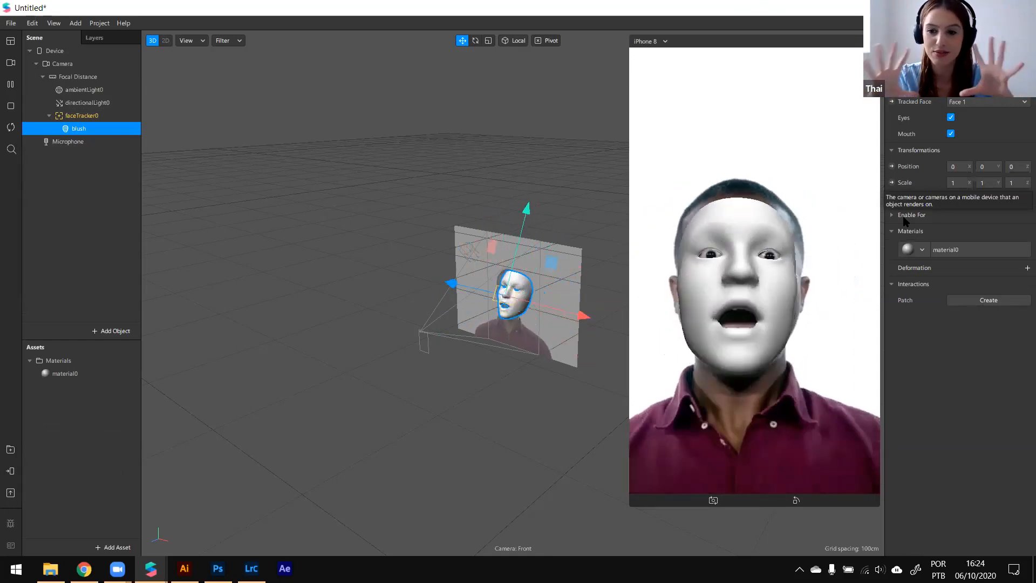
{"action": "left_click", "coordinate": [76, 373]}
{"action": "left_click", "coordinate": [81, 373]}
{"action": "type", "text": "b"}
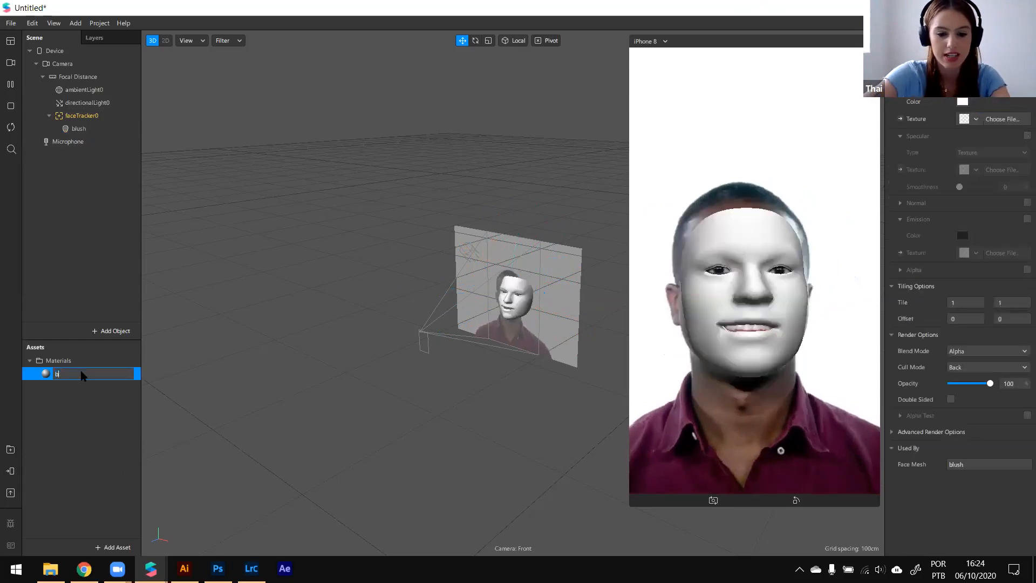
{"action": "type", "text": "lush"}
{"action": "key", "text": "Return"}
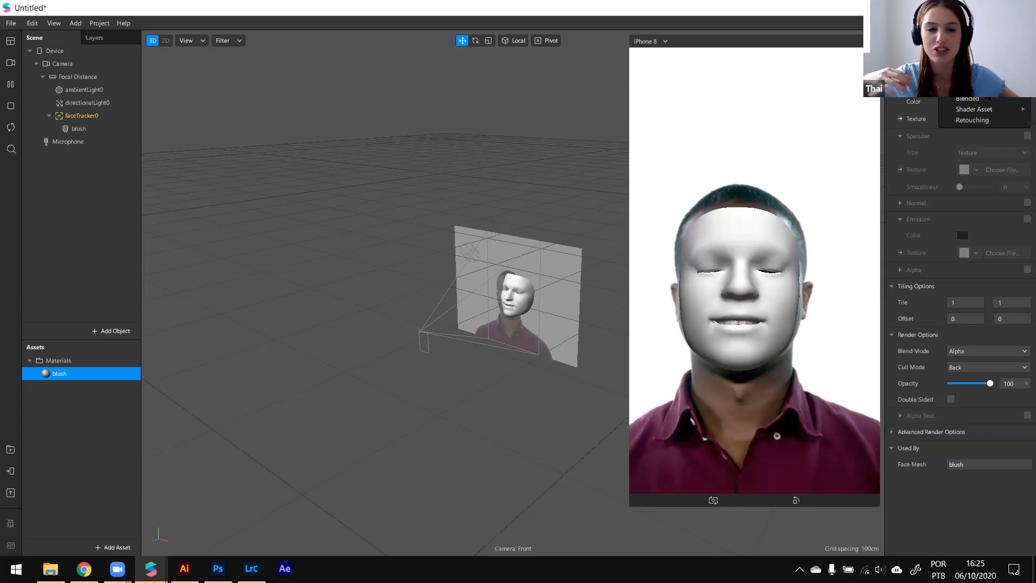
Step: Switch the blush material to the shader type with BG Influence and Brightness settings, and import blush2.png from the halloween project's textures folder as its texture
{"action": "left_click", "coordinate": [987, 98]}
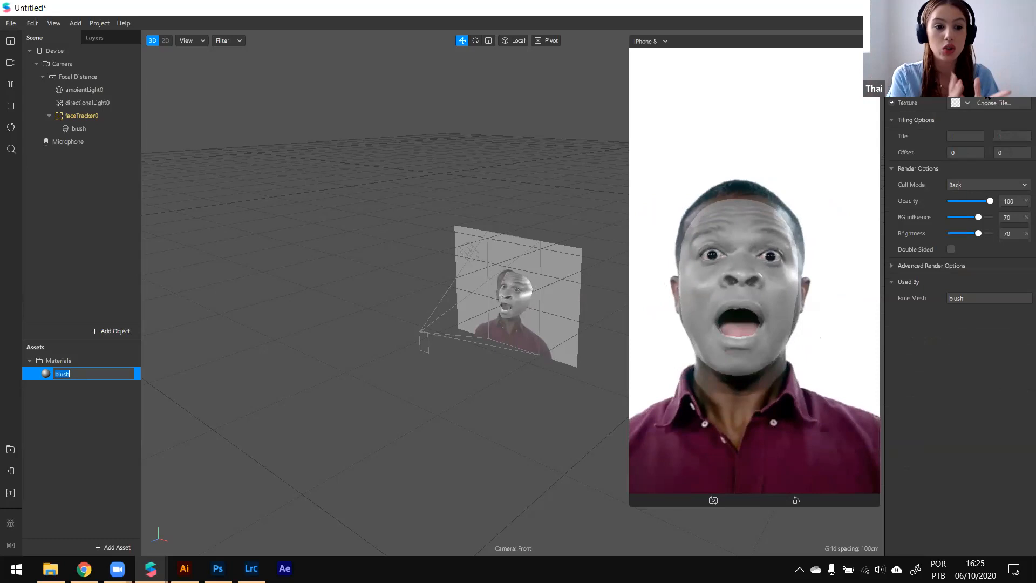
{"action": "key", "text": "Return"}
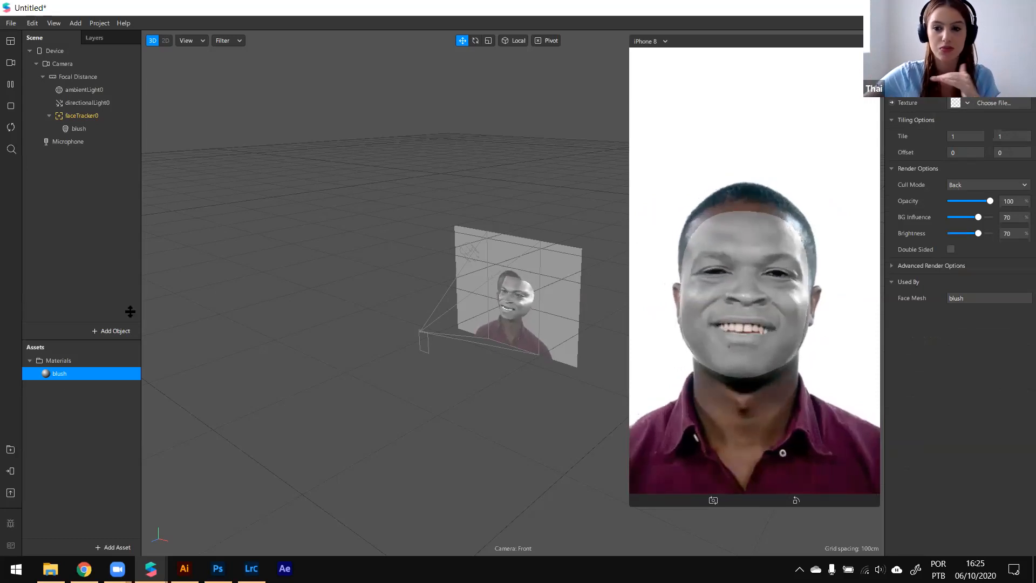
{"action": "left_click", "coordinate": [967, 103]}
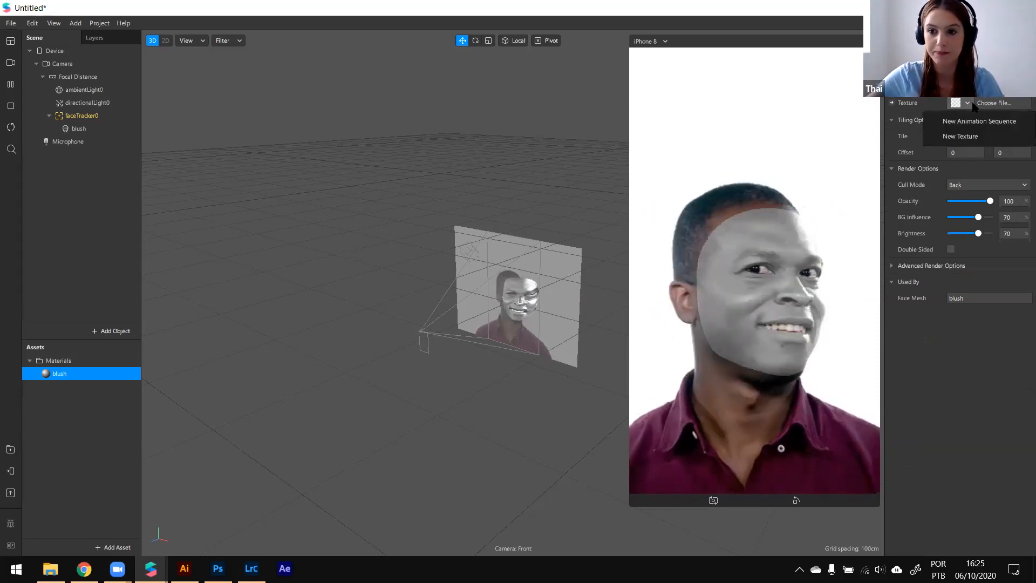
{"action": "left_click", "coordinate": [945, 134]}
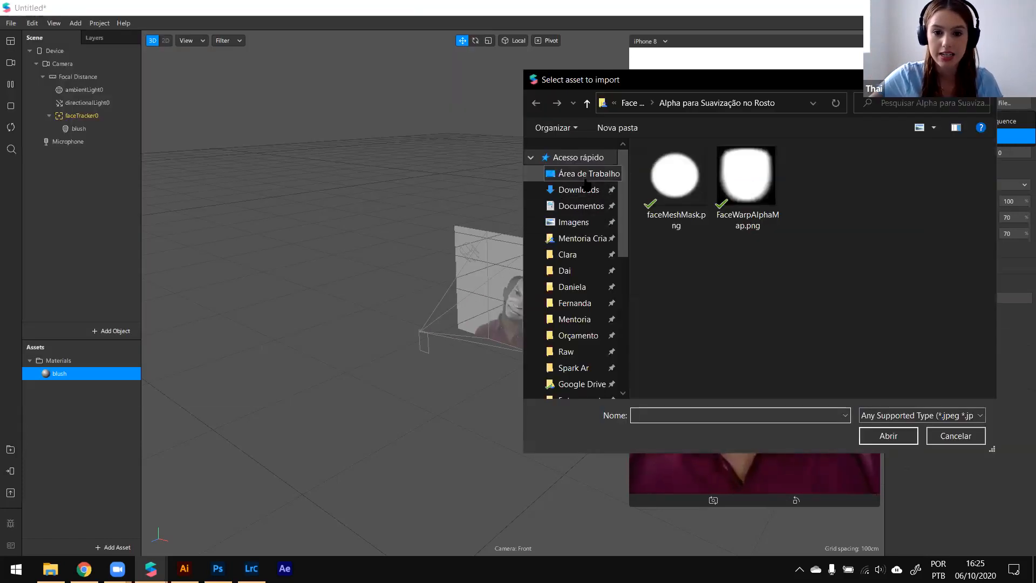
{"action": "left_click", "coordinate": [588, 173]}
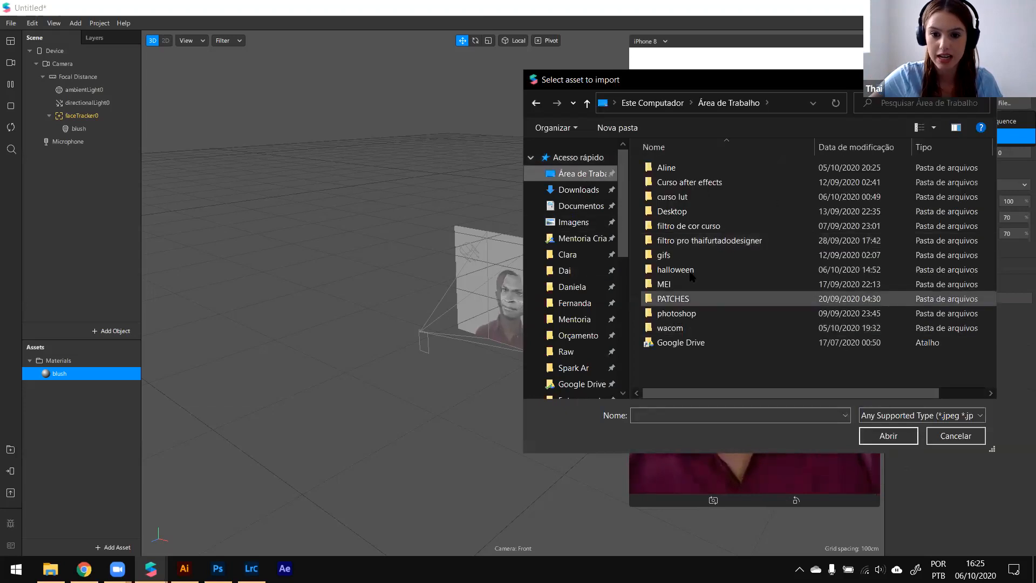
{"action": "double_click", "coordinate": [690, 272]}
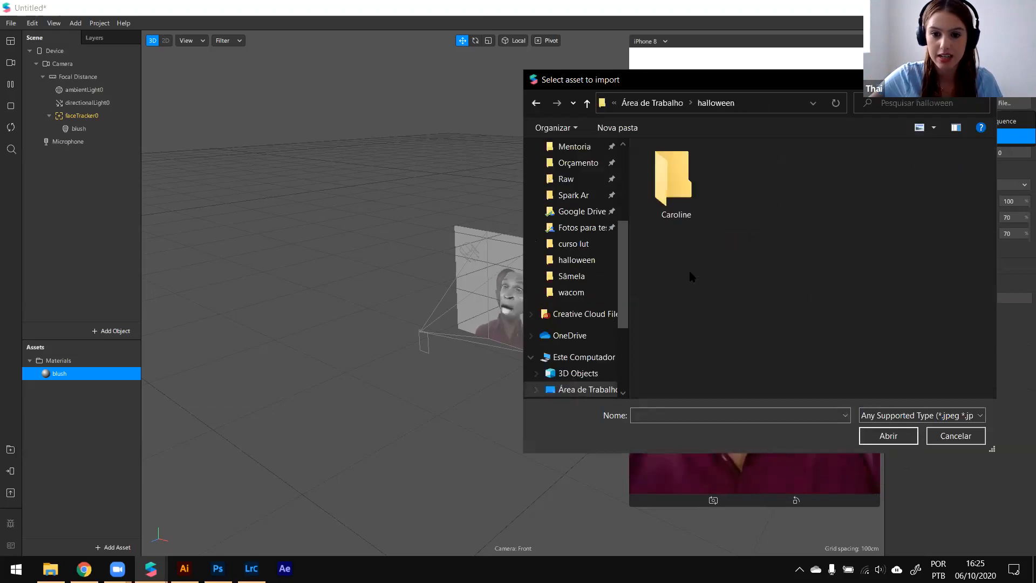
{"action": "double_click", "coordinate": [676, 182]}
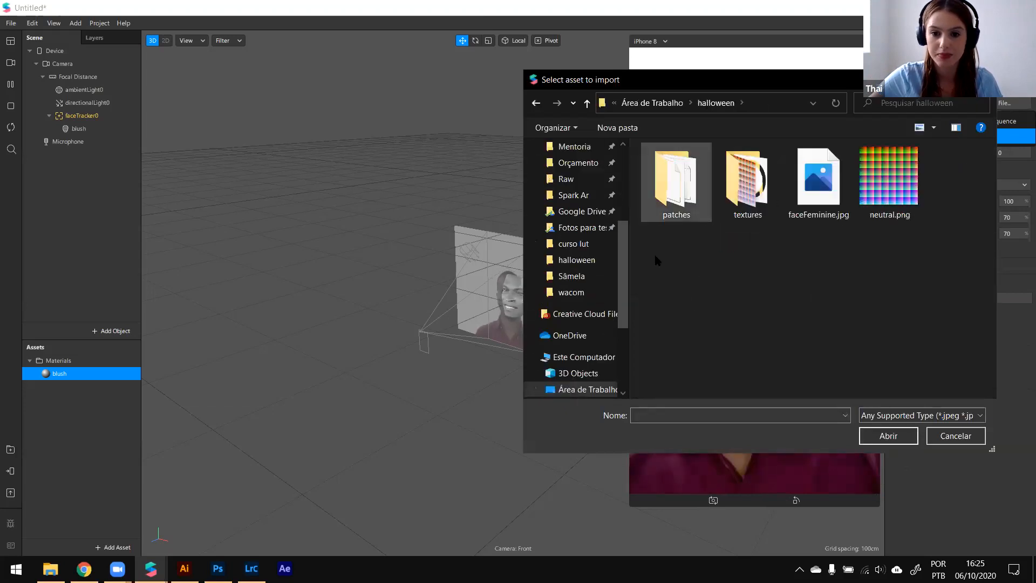
{"action": "double_click", "coordinate": [737, 183]}
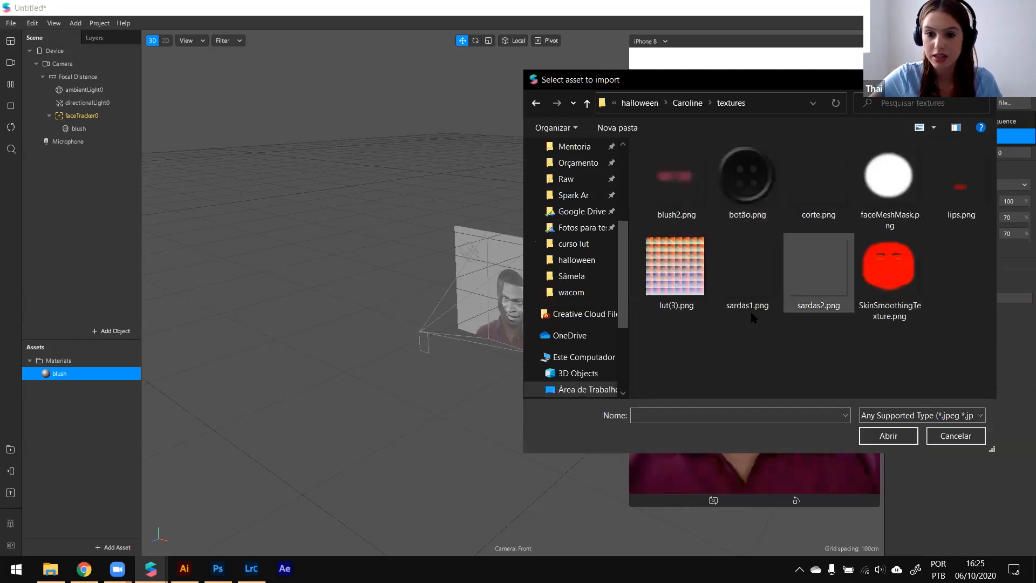
{"action": "left_click", "coordinate": [676, 182]}
{"action": "left_click", "coordinate": [888, 435]}
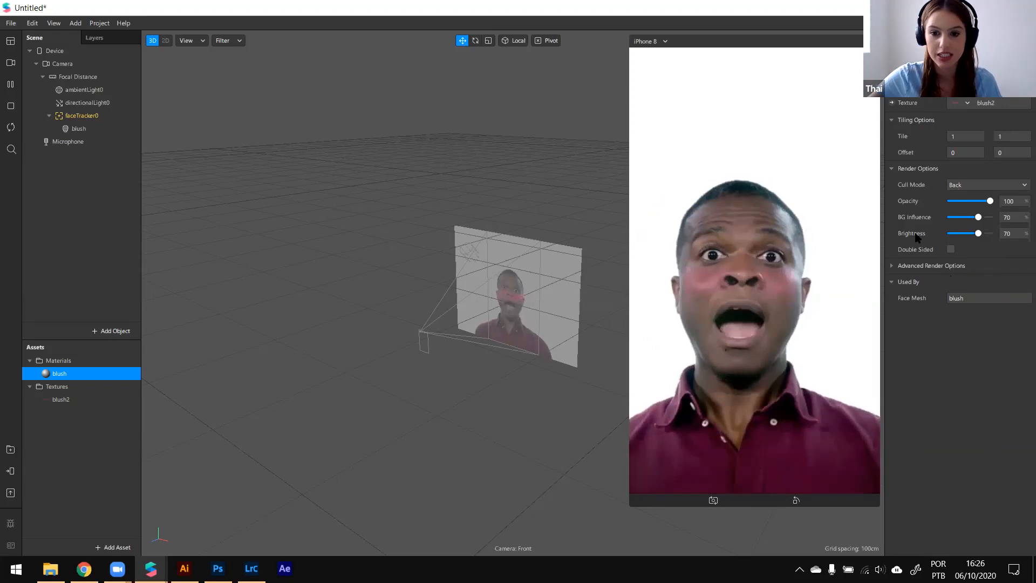
Step: Preview the blush on the simulation video of the person with short red hair
{"action": "left_click", "coordinate": [11, 63]}
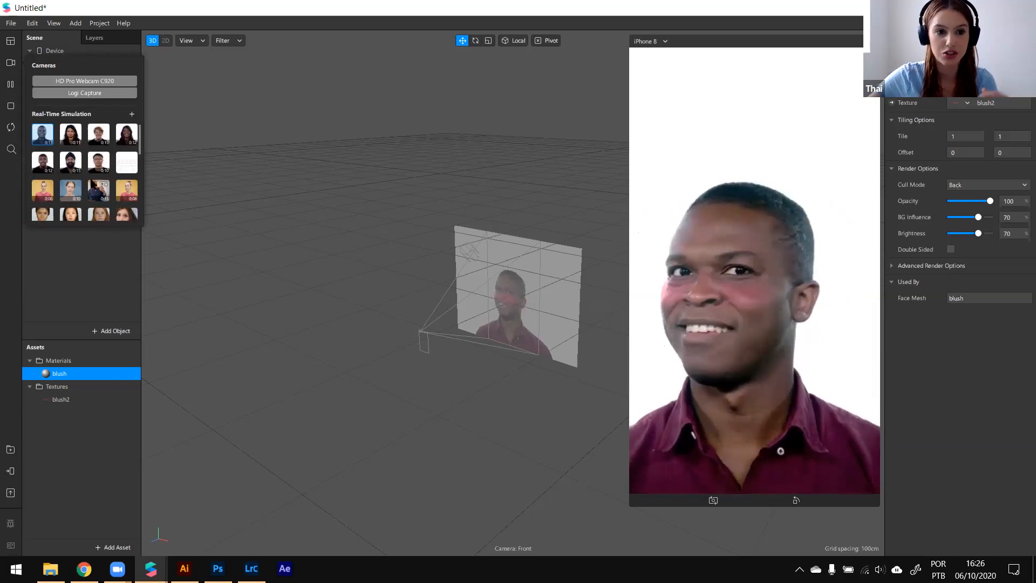
{"action": "left_click", "coordinate": [98, 135]}
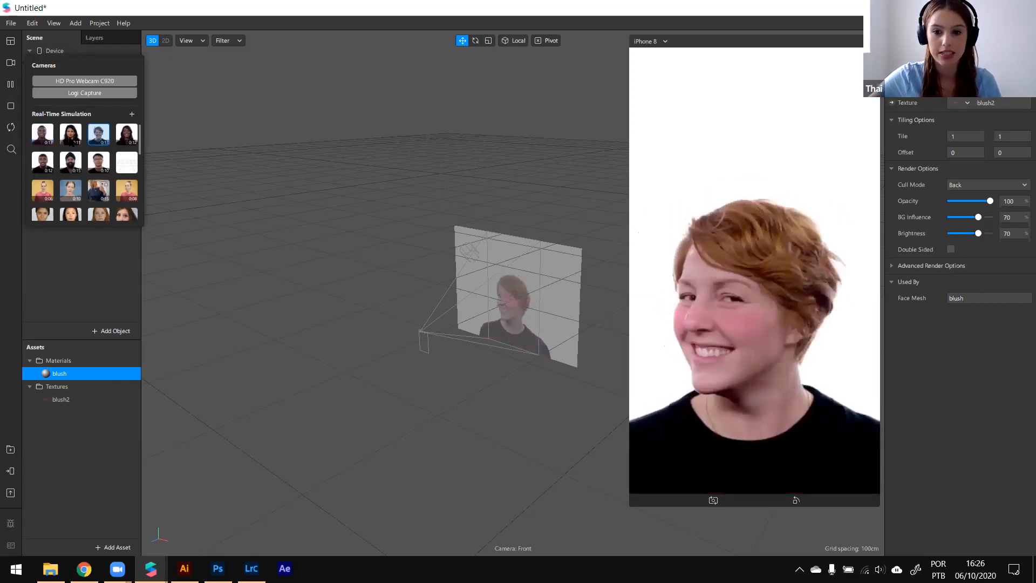
{"action": "left_click", "coordinate": [84, 263]}
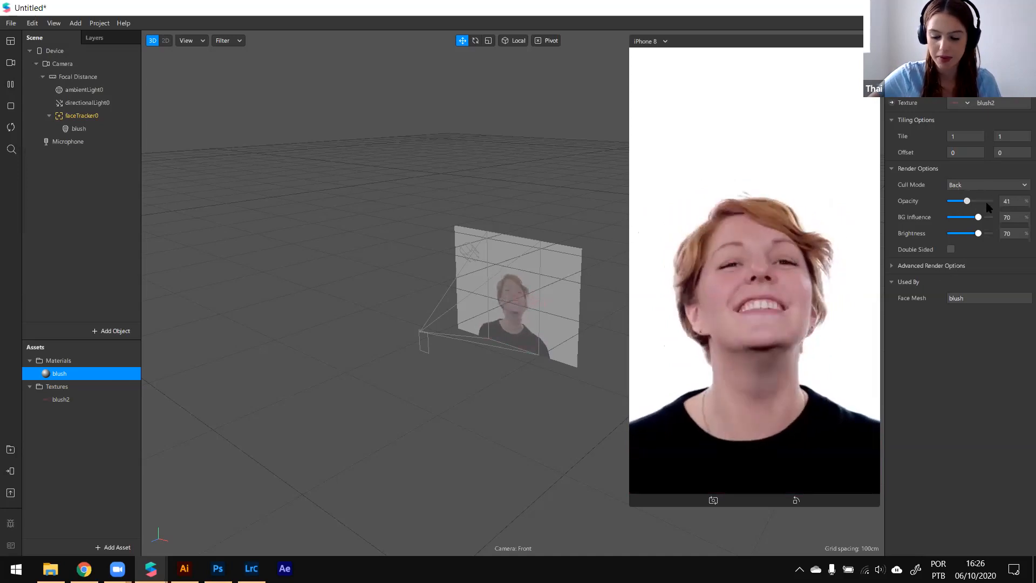
Step: Set the blush material's opacity to 78%, BG Influence to 62% and Brightness to 81%
{"action": "left_click_drag", "start_coordinate": [990, 201], "coordinate": [974, 236]}
{"action": "left_click", "coordinate": [975, 218]}
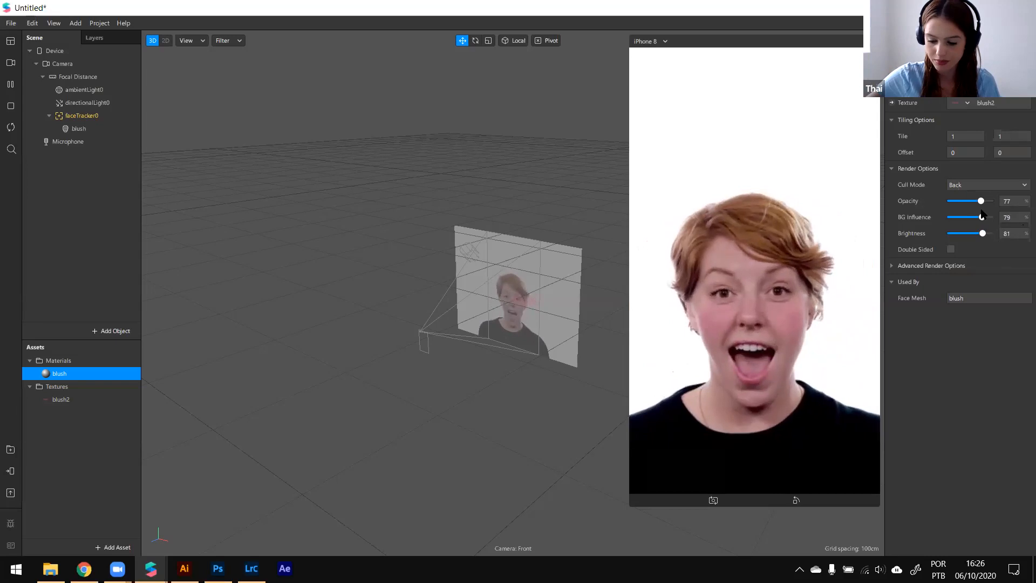
{"action": "left_click_drag", "start_coordinate": [970, 202], "coordinate": [981, 202]}
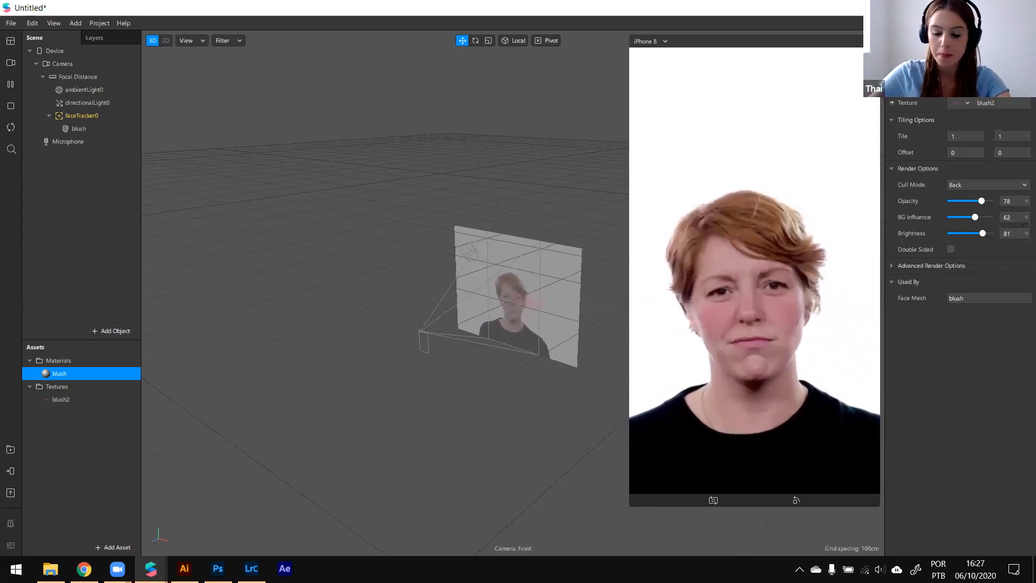
Step: Add a second Face Mesh as a child of faceTracker0 and name it sardas
{"action": "left_click", "coordinate": [98, 116]}
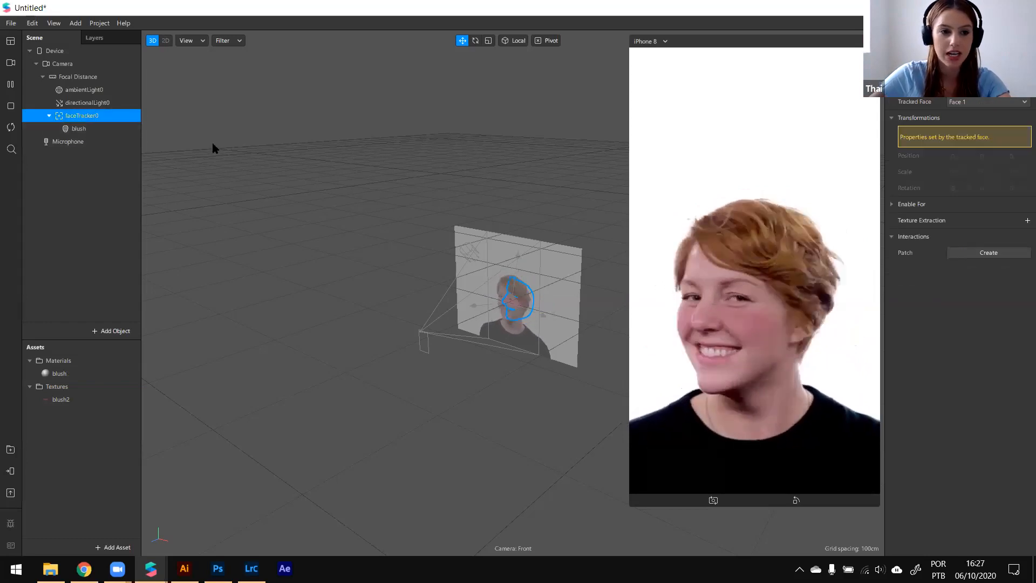
{"action": "right_click", "coordinate": [83, 115]}
{"action": "mouse_move", "coordinate": [108, 122]}
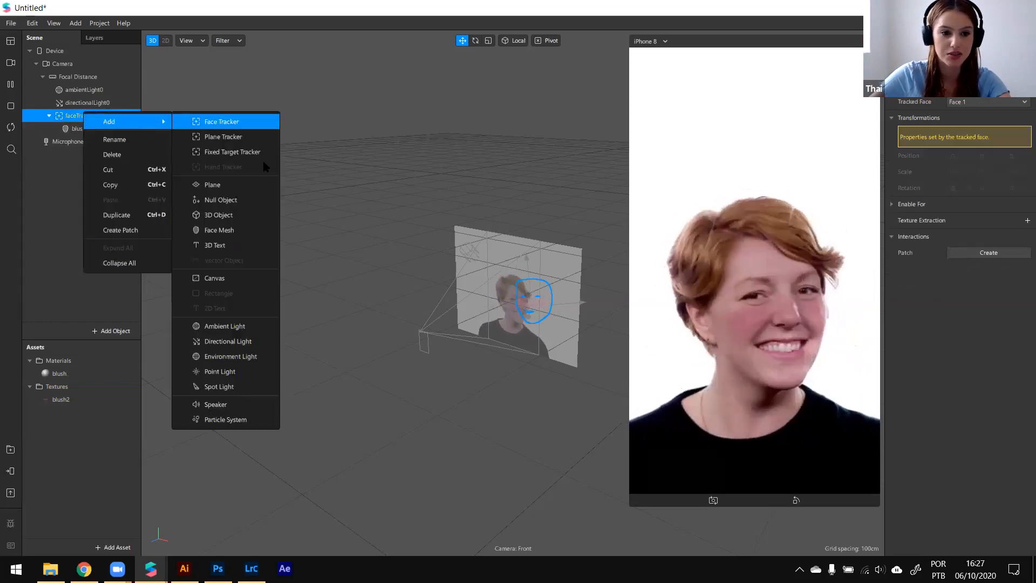
{"action": "left_click", "coordinate": [240, 230]}
{"action": "type", "text": "sardas"}
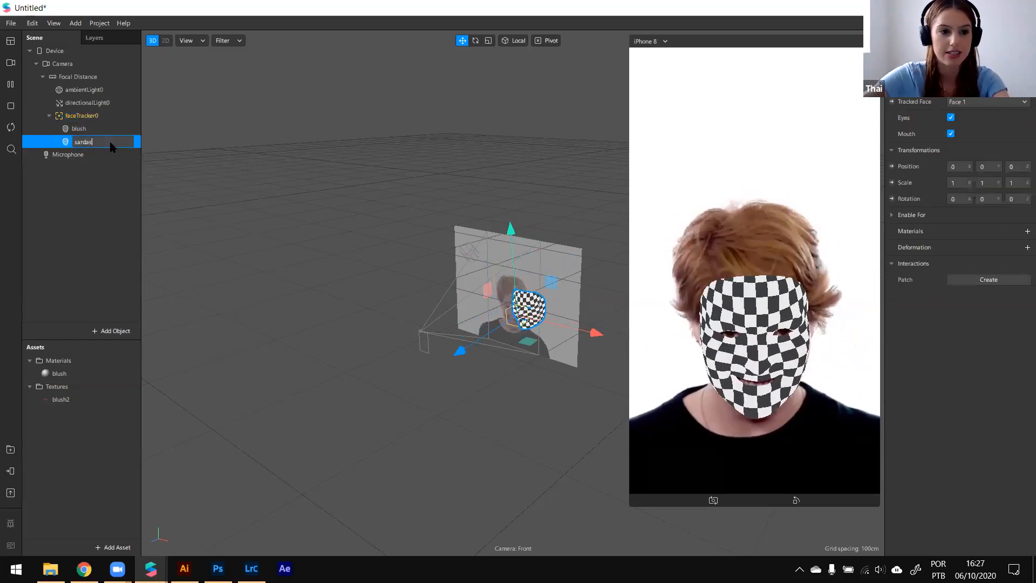
{"action": "key", "text": "Return"}
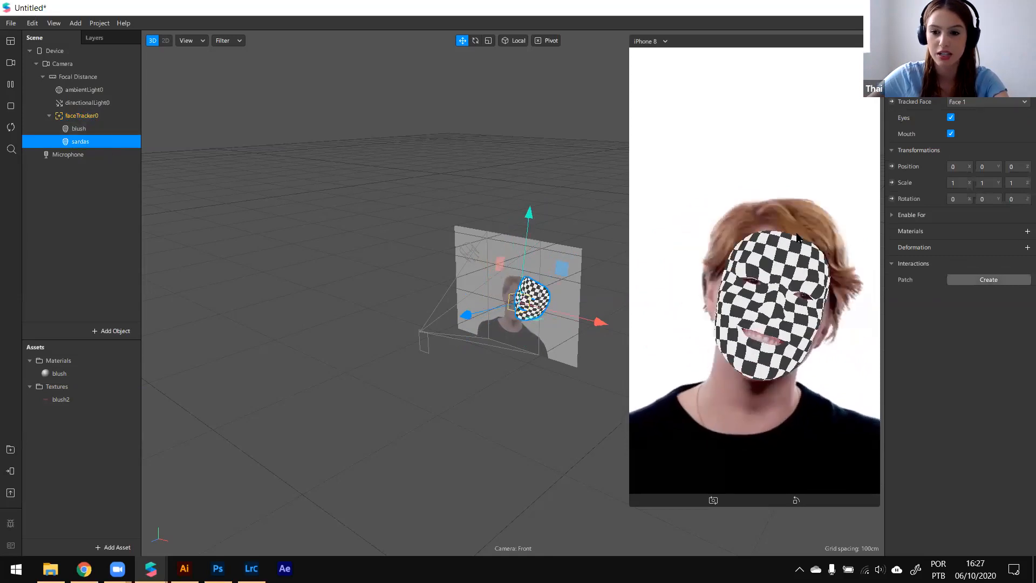
{"action": "left_click", "coordinate": [49, 115]}
{"action": "left_click", "coordinate": [48, 116]}
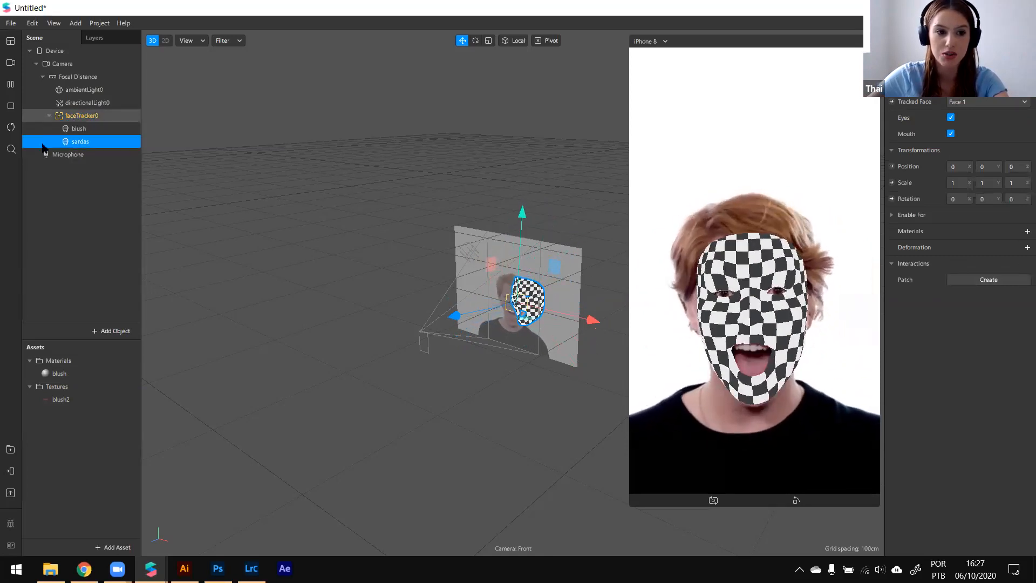
Step: Create a new material for the sardas face mesh and rename the material sardas
{"action": "left_click", "coordinate": [1027, 231]}
{"action": "left_click", "coordinate": [971, 248]}
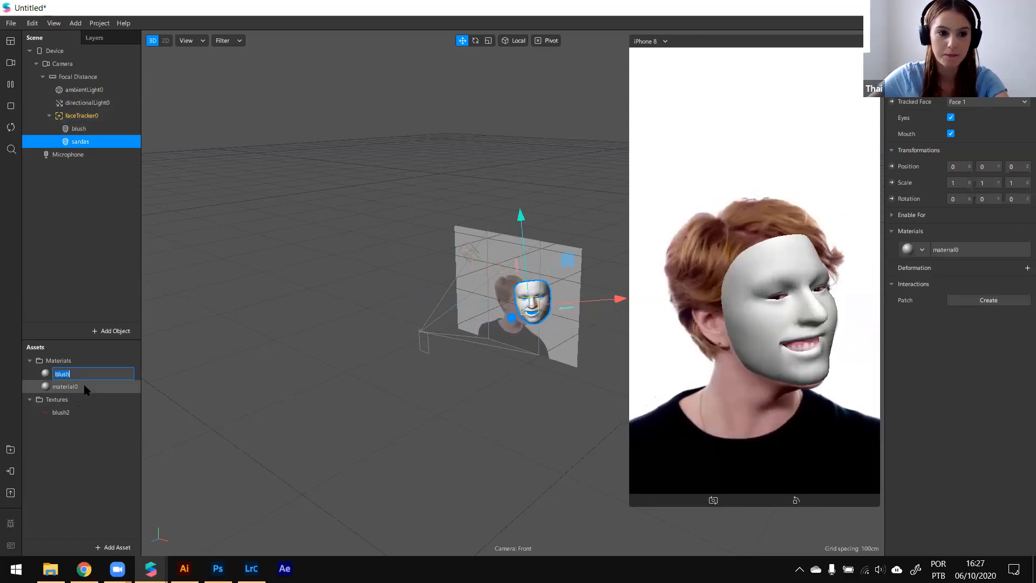
{"action": "double_click", "coordinate": [67, 386]}
{"action": "type", "text": "dardas"}
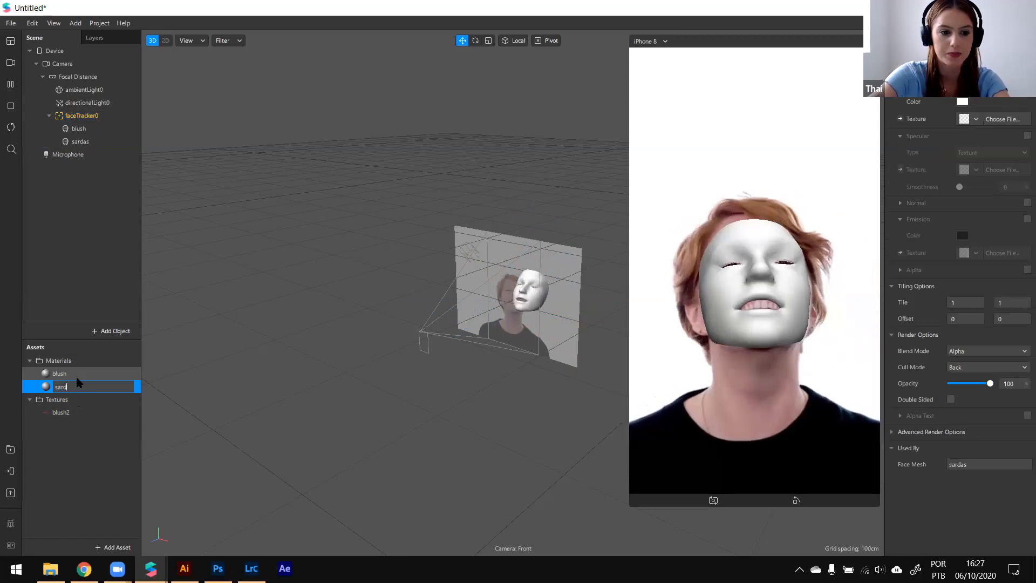
{"action": "key", "text": "Return"}
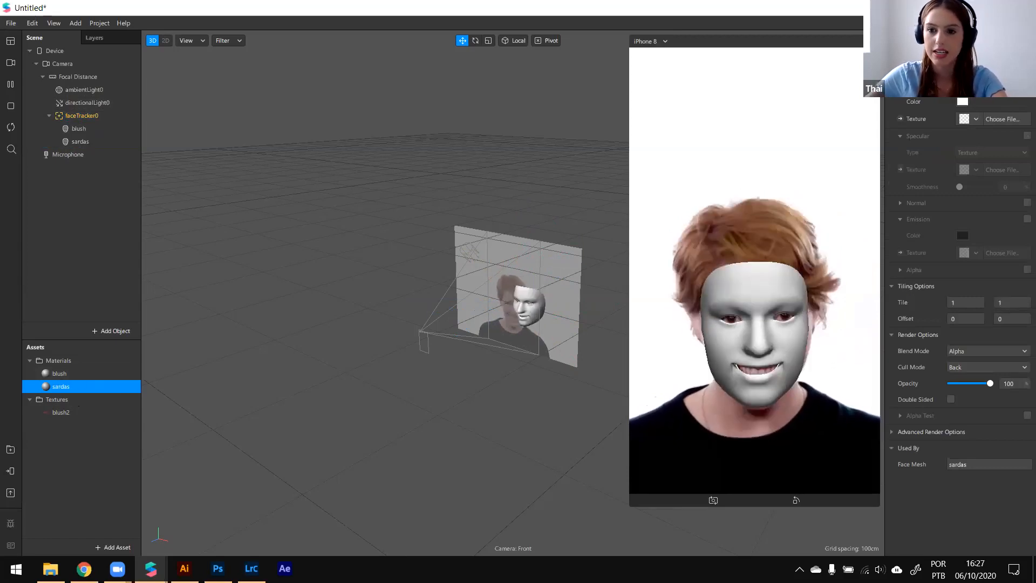
Step: Give the sardas material the same shader type as the blush material and import sardas2.png as its texture
{"action": "left_click", "coordinate": [987, 64]}
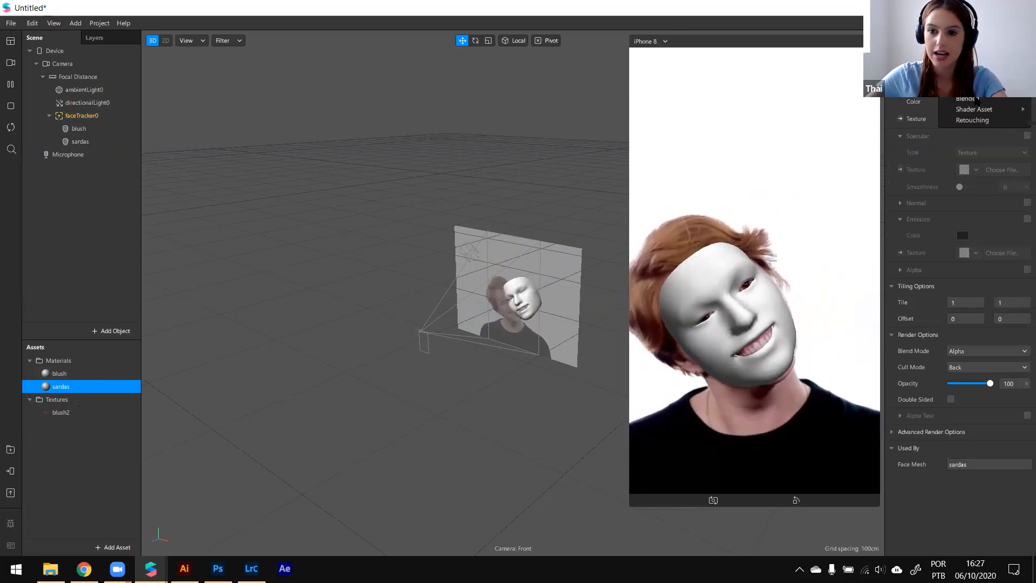
{"action": "left_click", "coordinate": [971, 120]}
{"action": "left_click", "coordinate": [967, 103]}
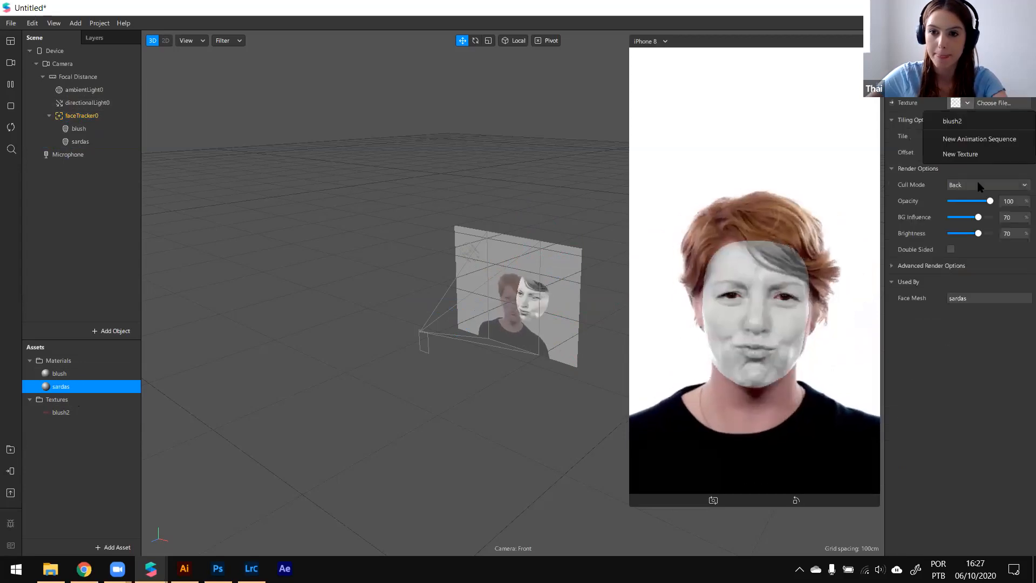
{"action": "left_click", "coordinate": [971, 152]}
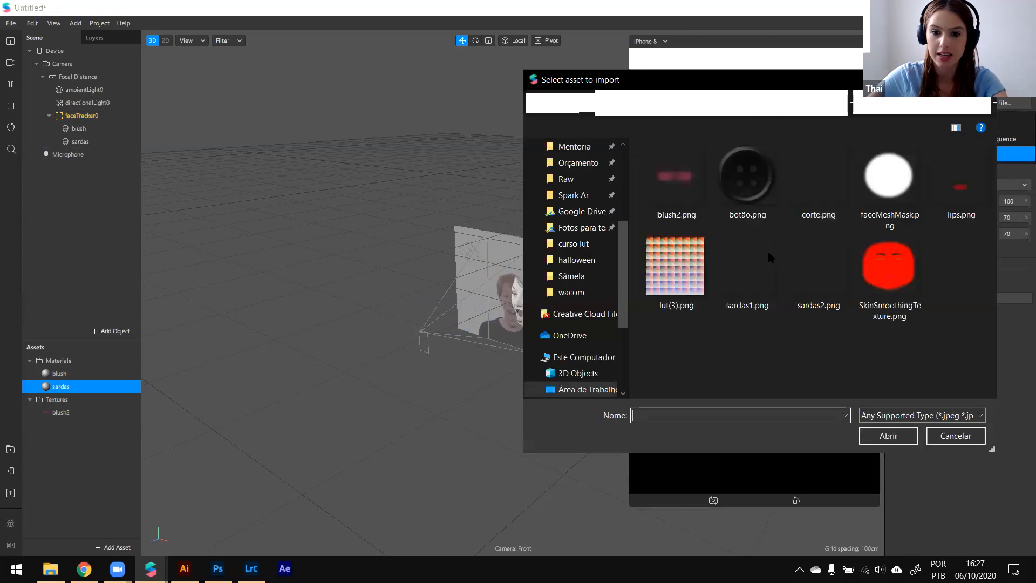
{"action": "left_click", "coordinate": [818, 277]}
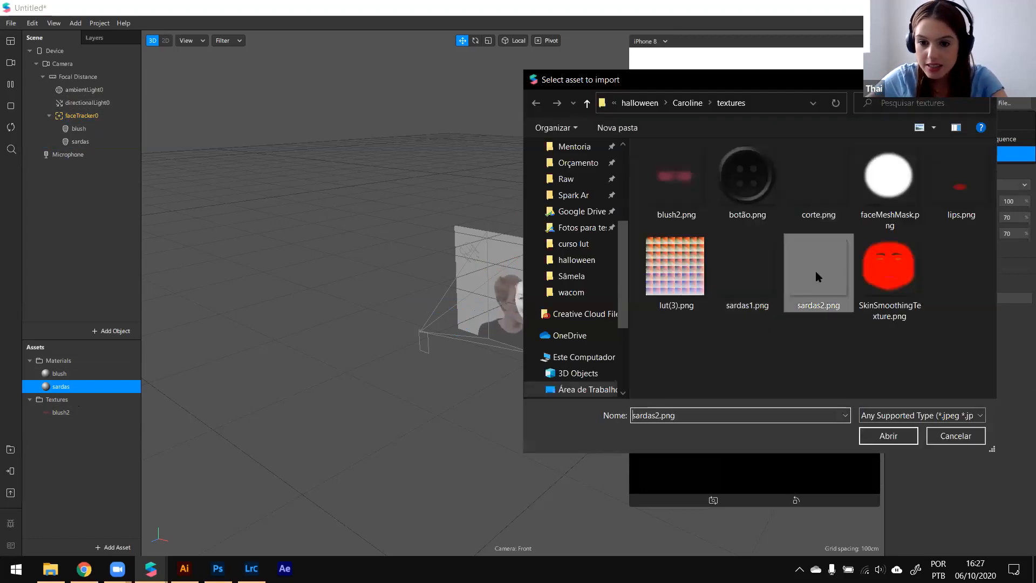
{"action": "left_click", "coordinate": [888, 435]}
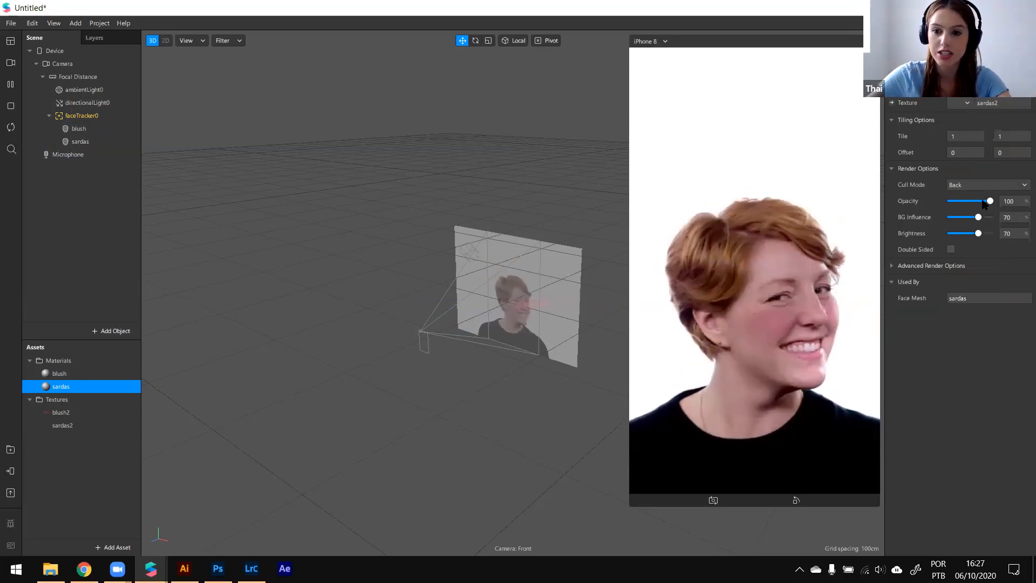
Step: Set the sardas material's BG Influence to 64% and Brightness to 84%
{"action": "left_click_drag", "start_coordinate": [978, 218], "coordinate": [984, 237]}
{"action": "left_click", "coordinate": [982, 218]}
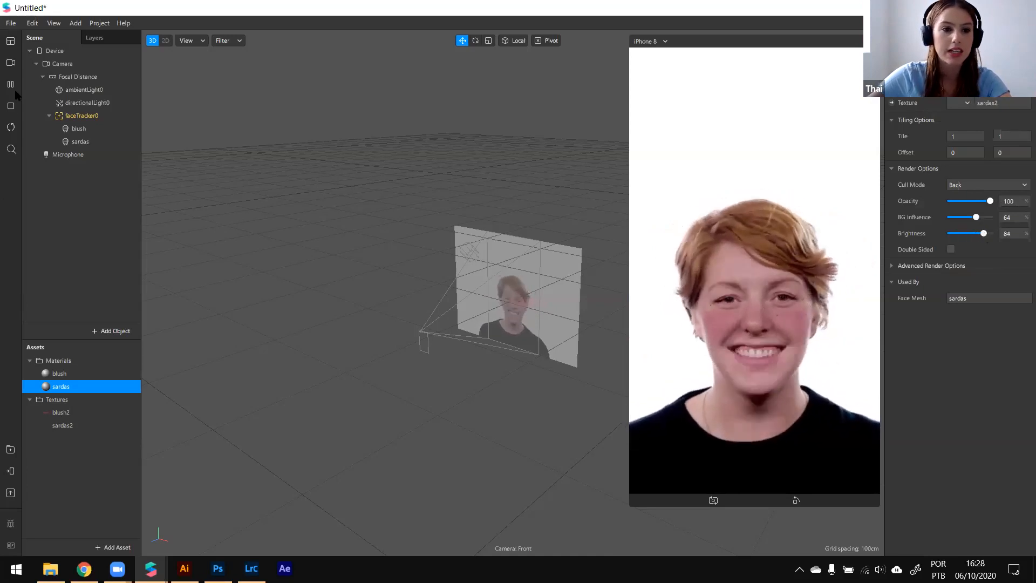
Step: Preview the freckles and blush on the simulation video of the woman with long dark hair
{"action": "left_click", "coordinate": [12, 66]}
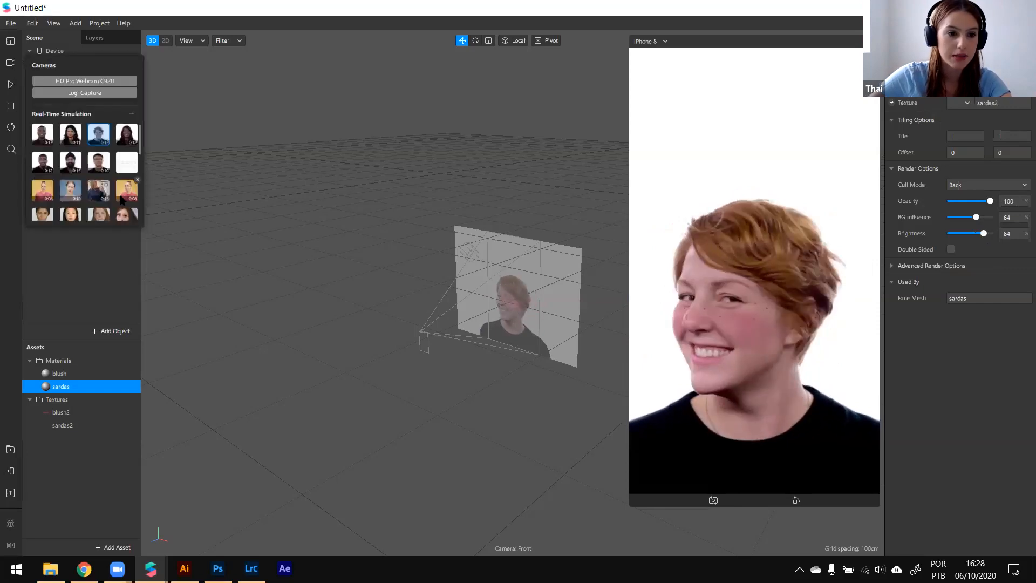
{"action": "scroll", "coordinate": [121, 199], "scroll_direction": "down", "scroll_amount": 3}
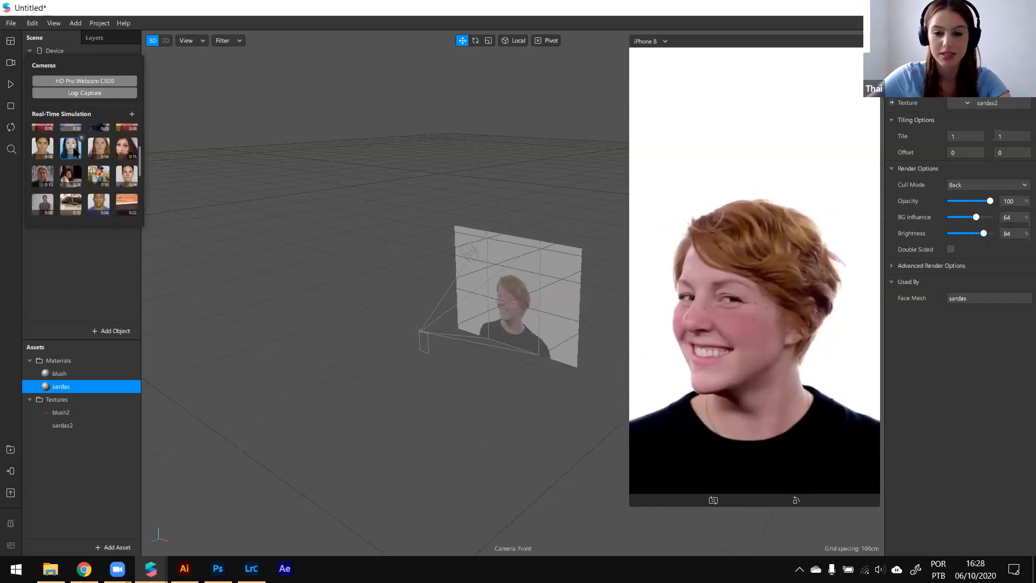
{"action": "left_click", "coordinate": [10, 84]}
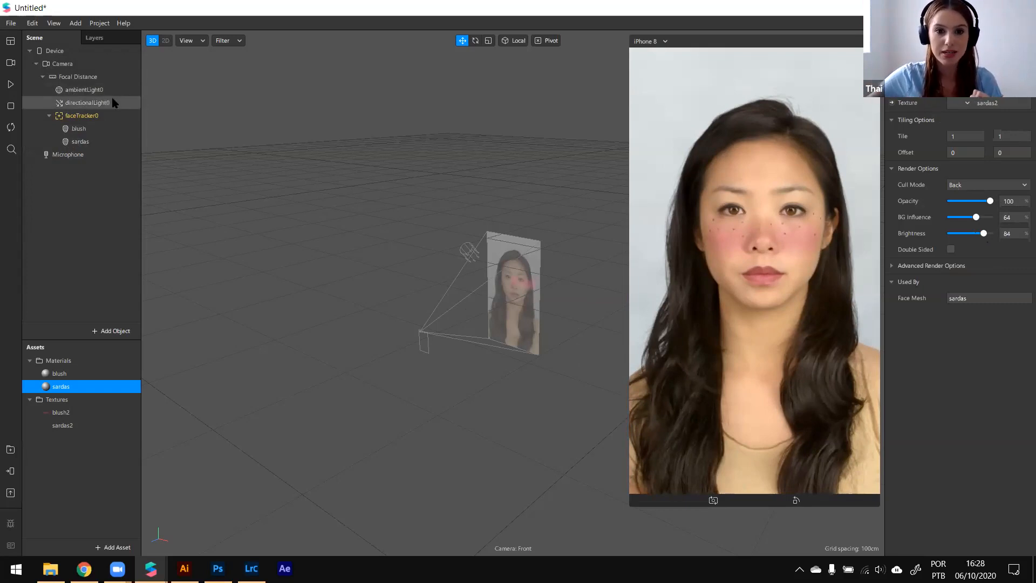
Step: Add a third face mesh under faceTracker0 and rename it corte
{"action": "right_click", "coordinate": [108, 116]}
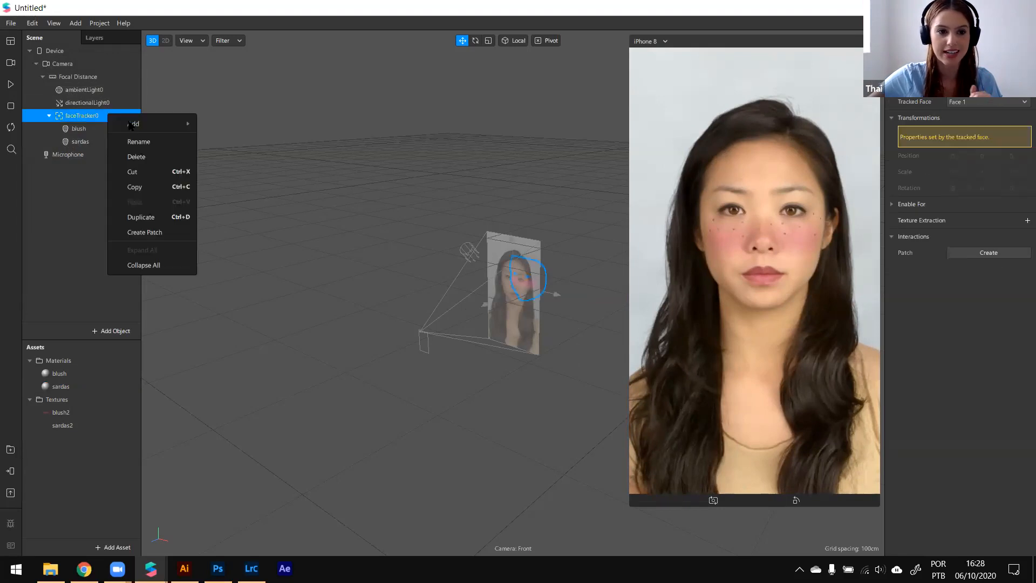
{"action": "mouse_move", "coordinate": [133, 124]}
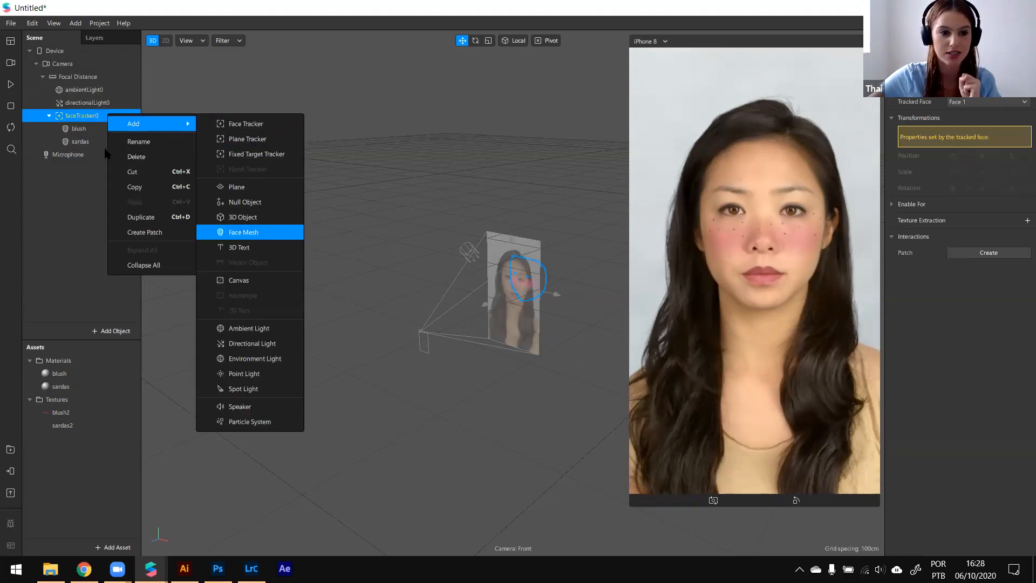
{"action": "left_click", "coordinate": [243, 232]}
{"action": "double_click", "coordinate": [101, 154]}
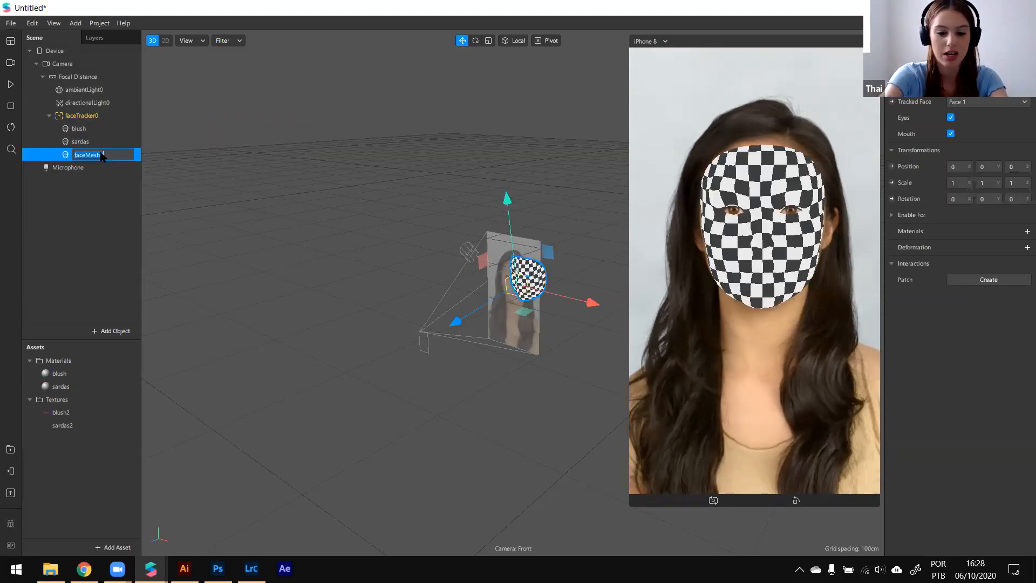
{"action": "type", "text": "co"}
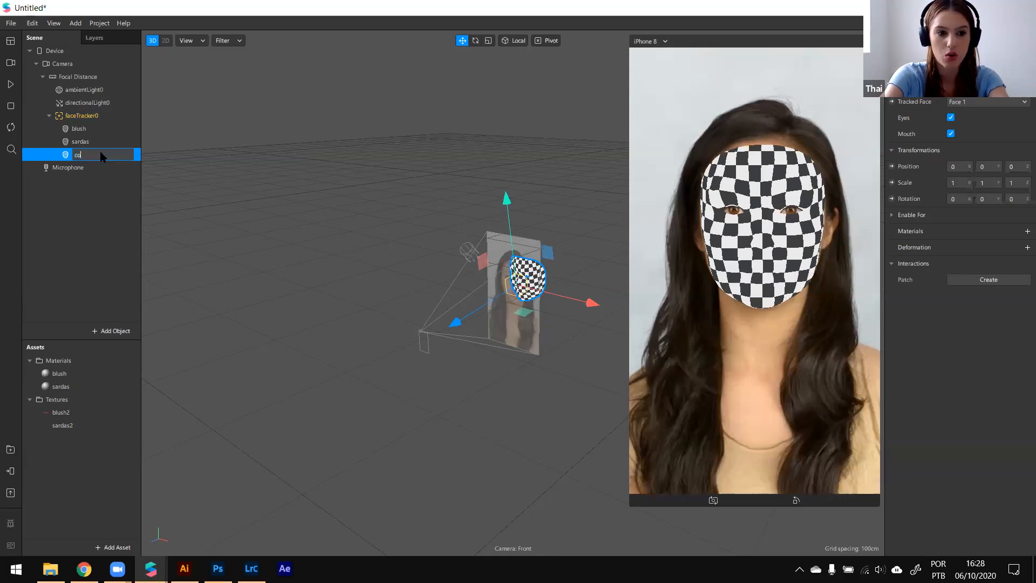
{"action": "key", "text": "Return"}
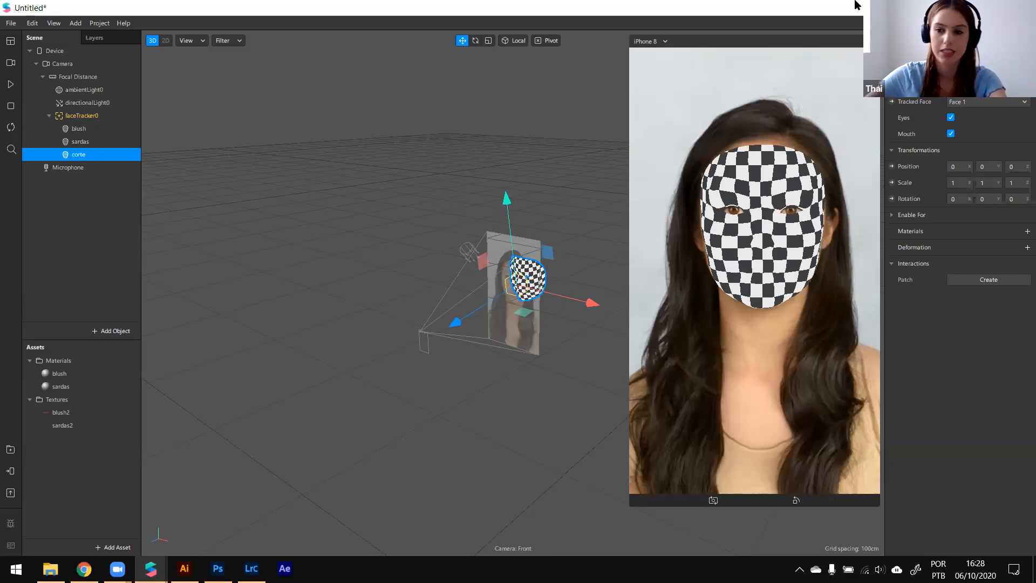
Step: Create a new material for the corte face mesh and rename the material corte
{"action": "left_click", "coordinate": [1027, 231]}
{"action": "left_click", "coordinate": [992, 281]}
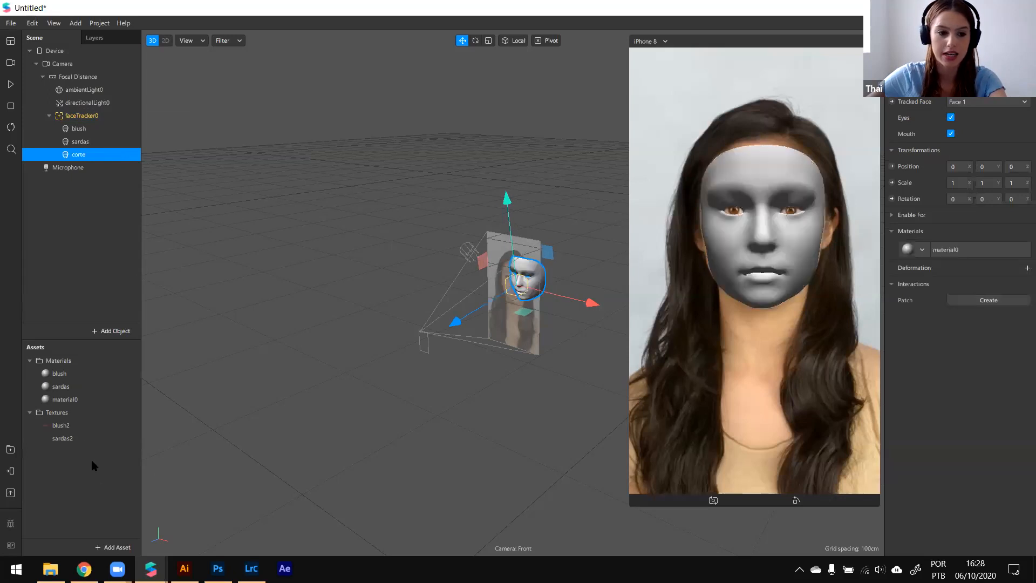
{"action": "double_click", "coordinate": [69, 400]}
{"action": "left_click", "coordinate": [867, 333]}
{"action": "key", "text": "r"}
{"action": "key", "text": "w"}
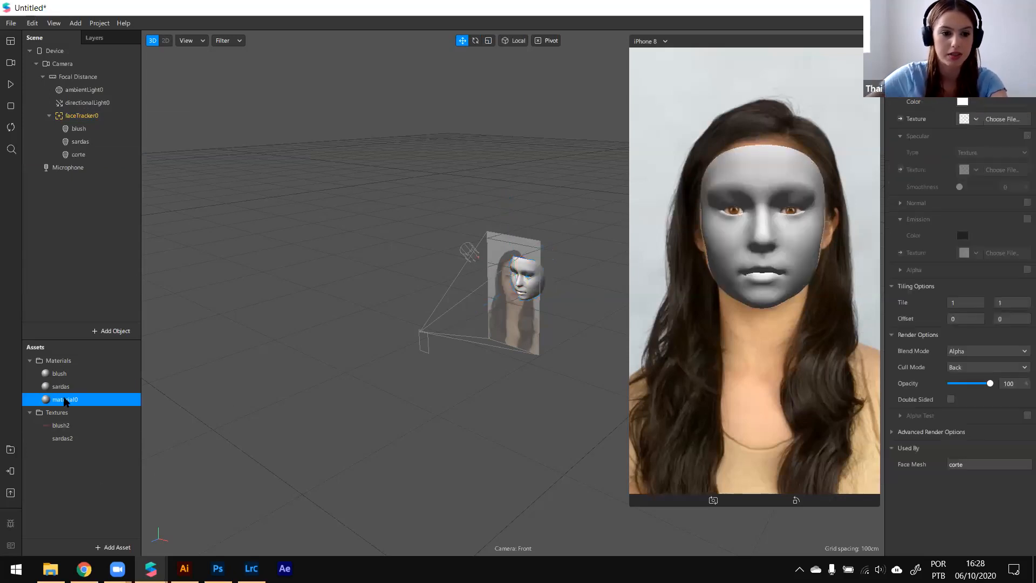
{"action": "double_click", "coordinate": [66, 400]}
{"action": "type", "text": "corte"}
{"action": "key", "text": "Return"}
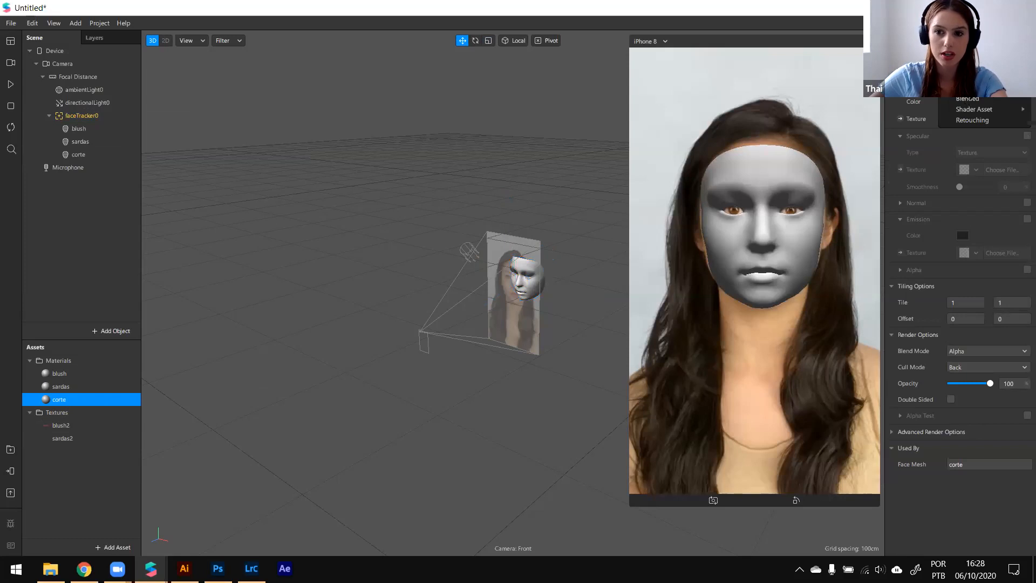
Step: Give the corte material the same shader type as the sardas material and import corte.png as its texture
{"action": "left_click", "coordinate": [969, 88]}
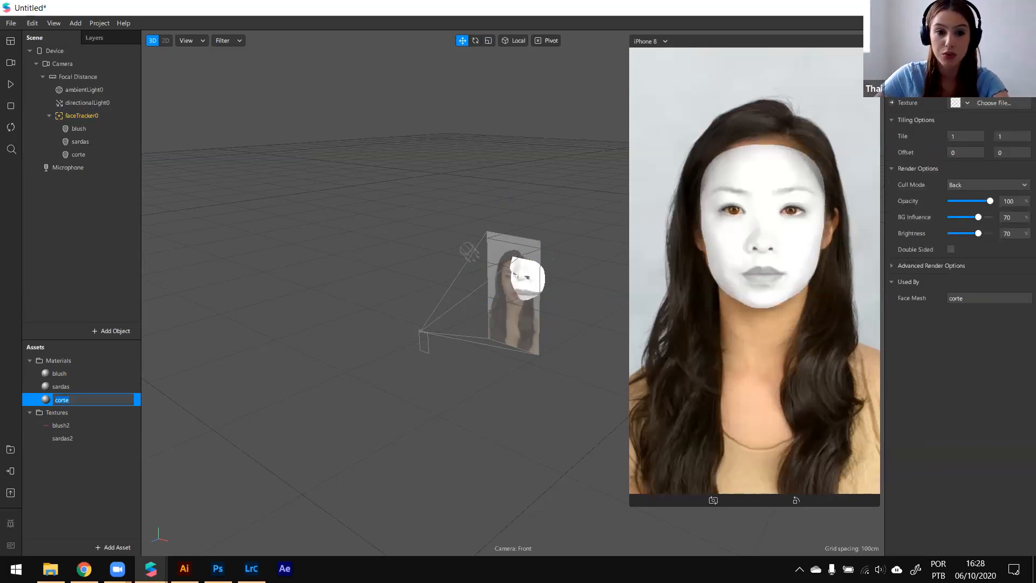
{"action": "left_click", "coordinate": [968, 102]}
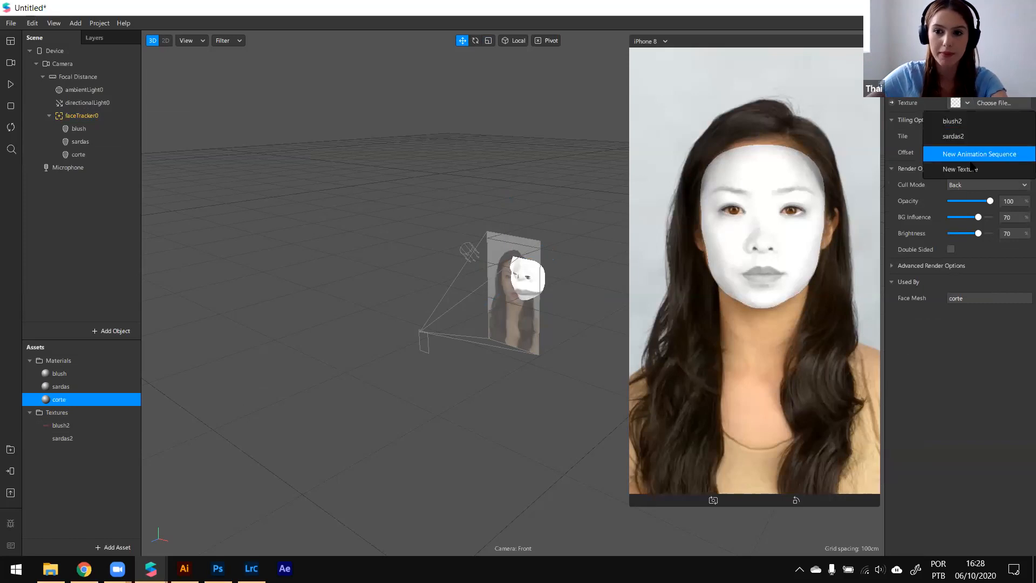
{"action": "left_click", "coordinate": [1001, 170]}
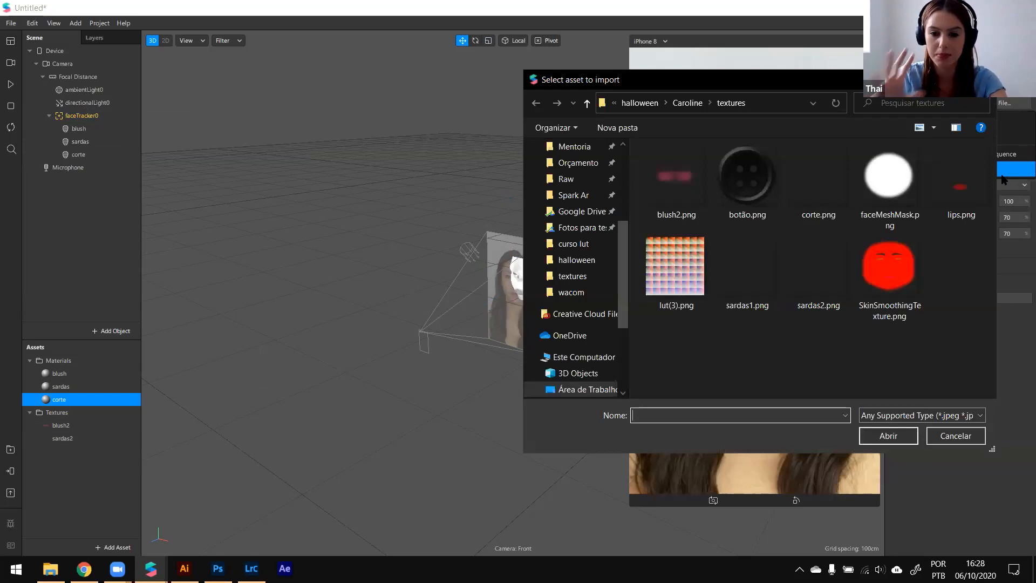
{"action": "double_click", "coordinate": [804, 195]}
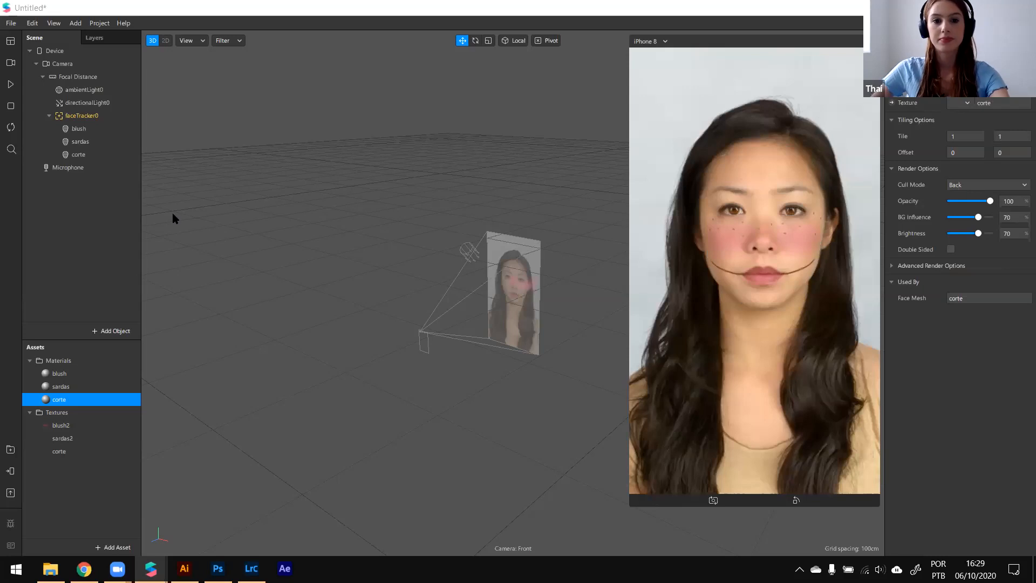
Step: Preview the effect on the simulation video of the desk with pens and glasses
{"action": "left_click", "coordinate": [18, 64]}
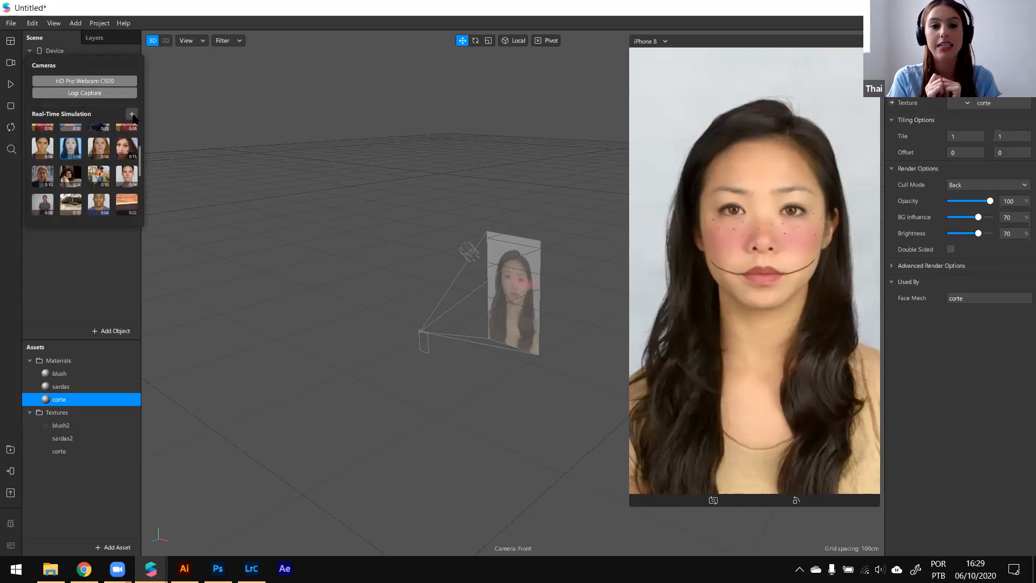
{"action": "scroll", "coordinate": [80, 189], "scroll_direction": "down", "scroll_amount": 5}
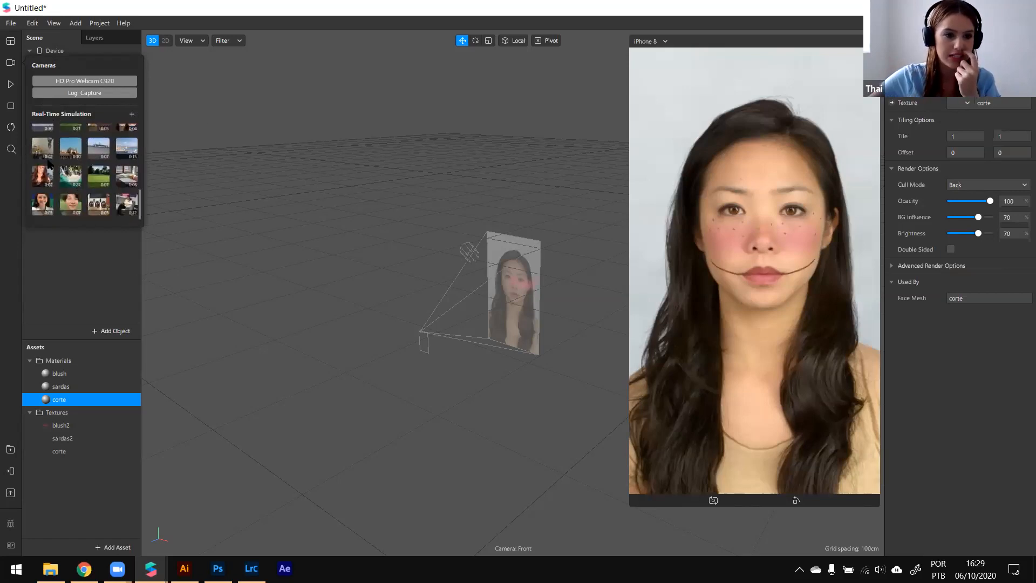
{"action": "left_click", "coordinate": [10, 83]}
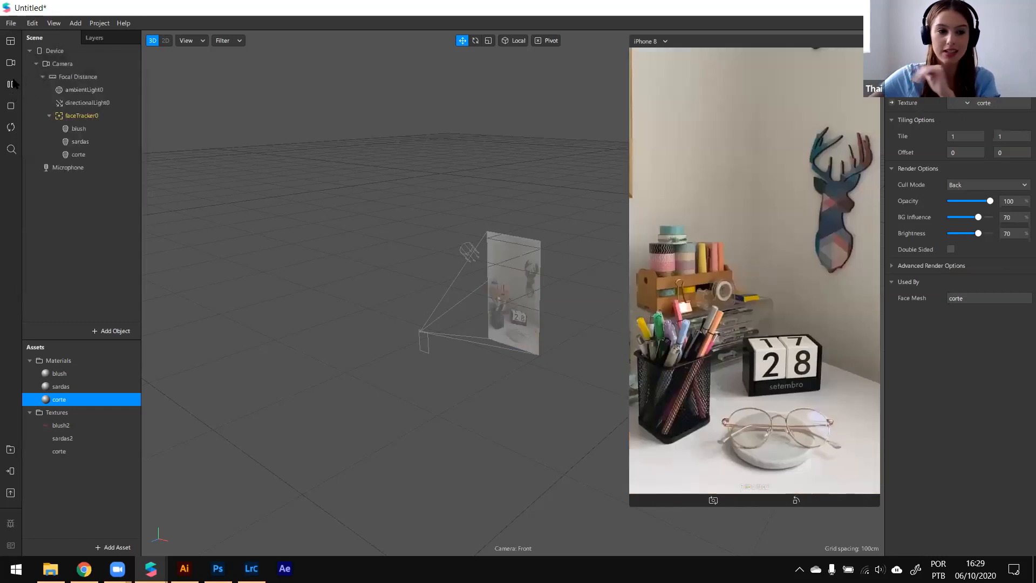
Step: Browse the real-time simulation videos and preview the harbour scene with the seagull
{"action": "left_click", "coordinate": [13, 63]}
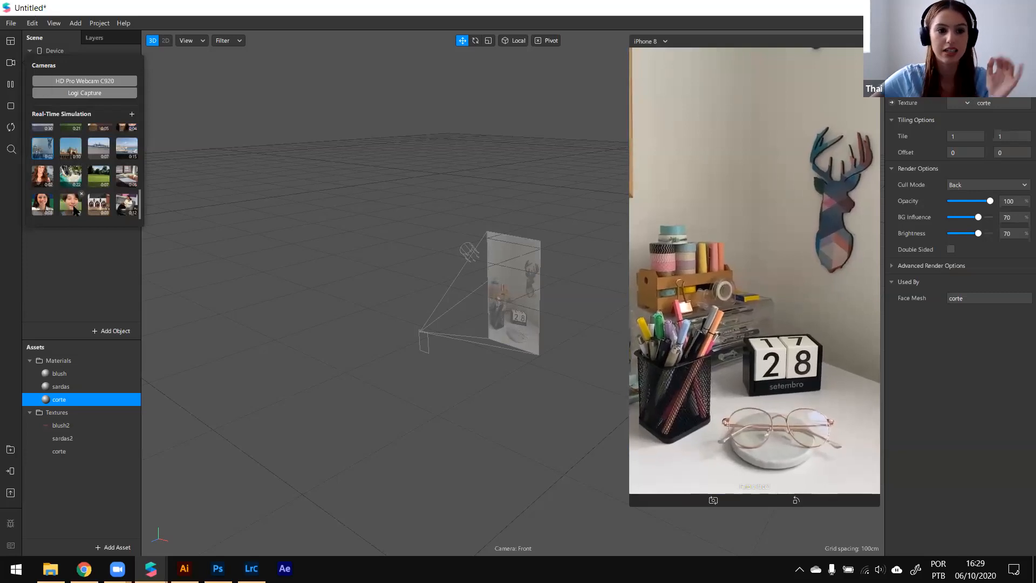
{"action": "scroll", "coordinate": [85, 188], "scroll_direction": "up", "scroll_amount": 3}
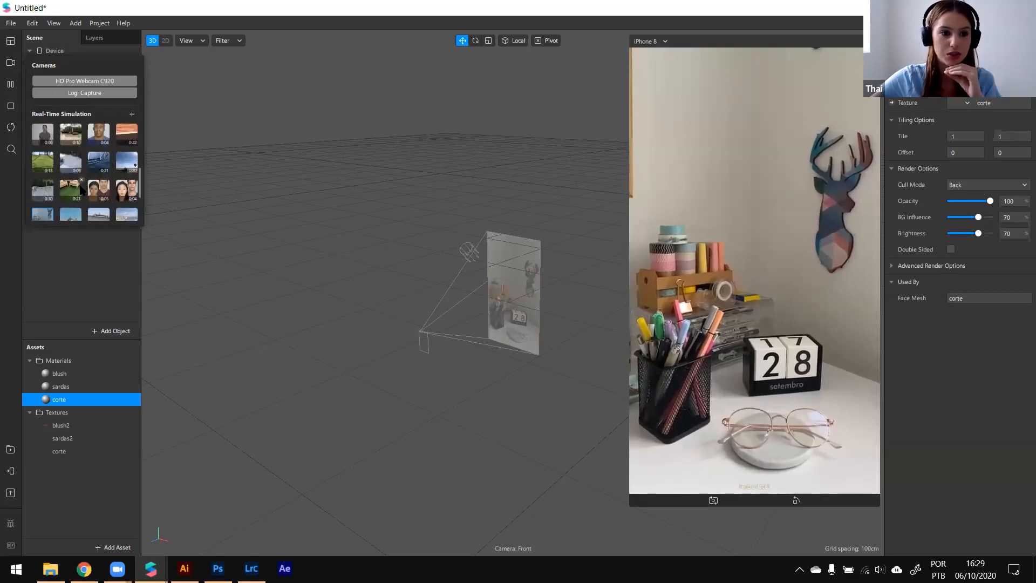
{"action": "scroll", "coordinate": [80, 185], "scroll_direction": "up", "scroll_amount": 2}
{"action": "scroll", "coordinate": [72, 179], "scroll_direction": "down", "scroll_amount": 2}
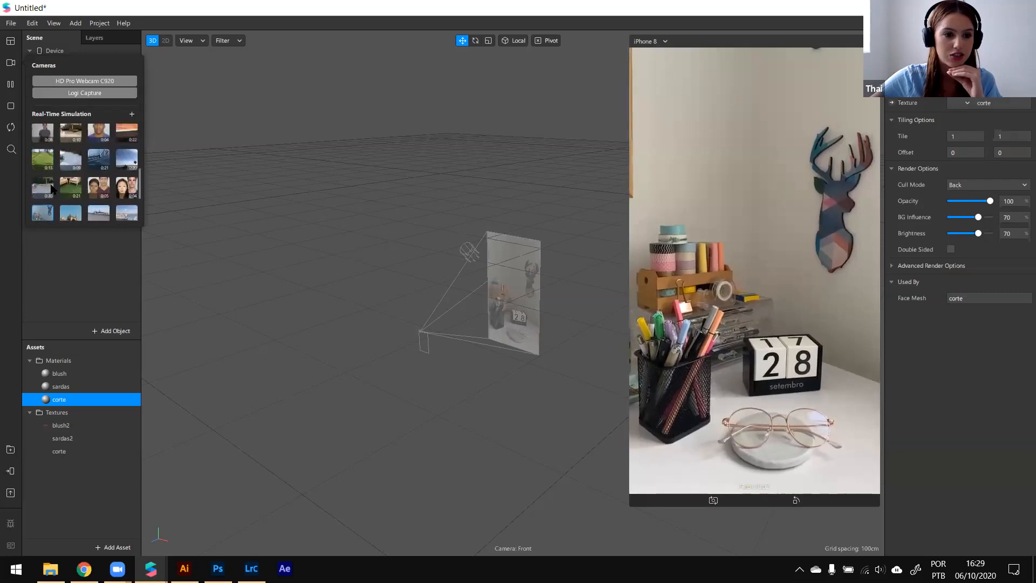
{"action": "scroll", "coordinate": [70, 167], "scroll_direction": "up", "scroll_amount": 5}
{"action": "scroll", "coordinate": [81, 184], "scroll_direction": "down", "scroll_amount": 5}
{"action": "left_click", "coordinate": [108, 157]}
{"action": "scroll", "coordinate": [119, 158], "scroll_direction": "up", "scroll_amount": 2}
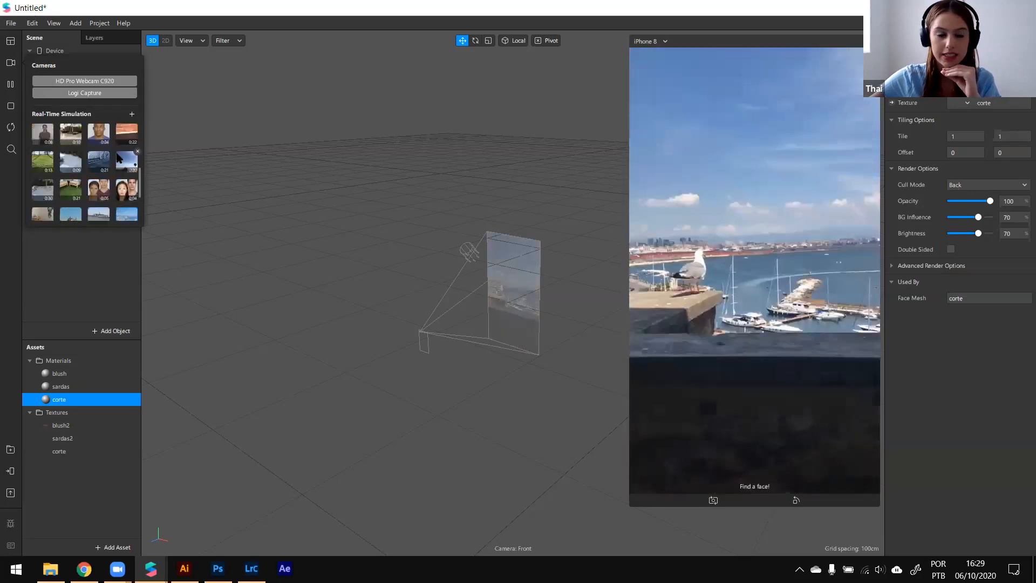
Step: Preview the blush, freckles and mouth cut on the simulation video of the woman with long dark hair
{"action": "scroll", "coordinate": [114, 162], "scroll_direction": "up", "scroll_amount": 5}
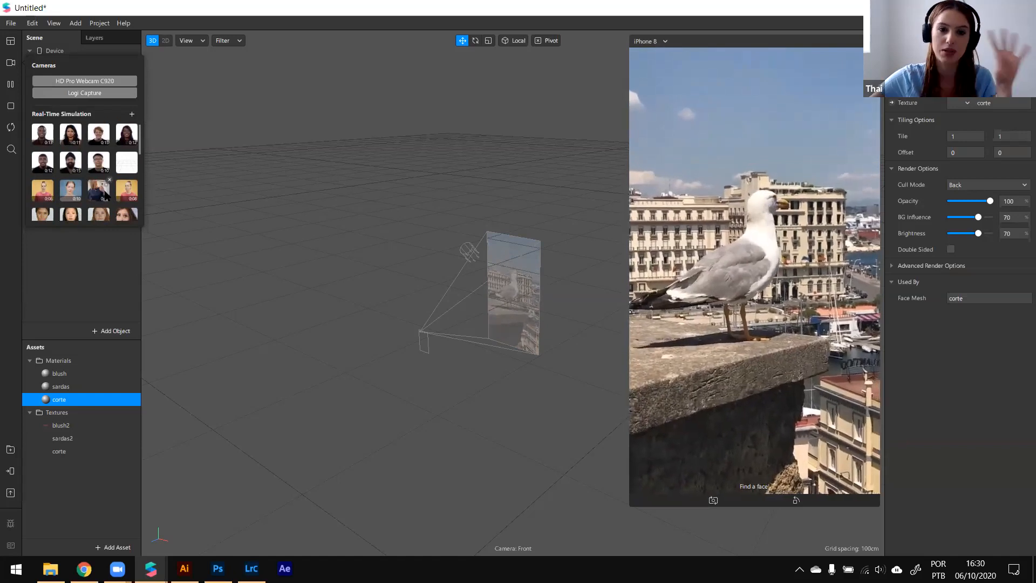
{"action": "left_click", "coordinate": [71, 214]}
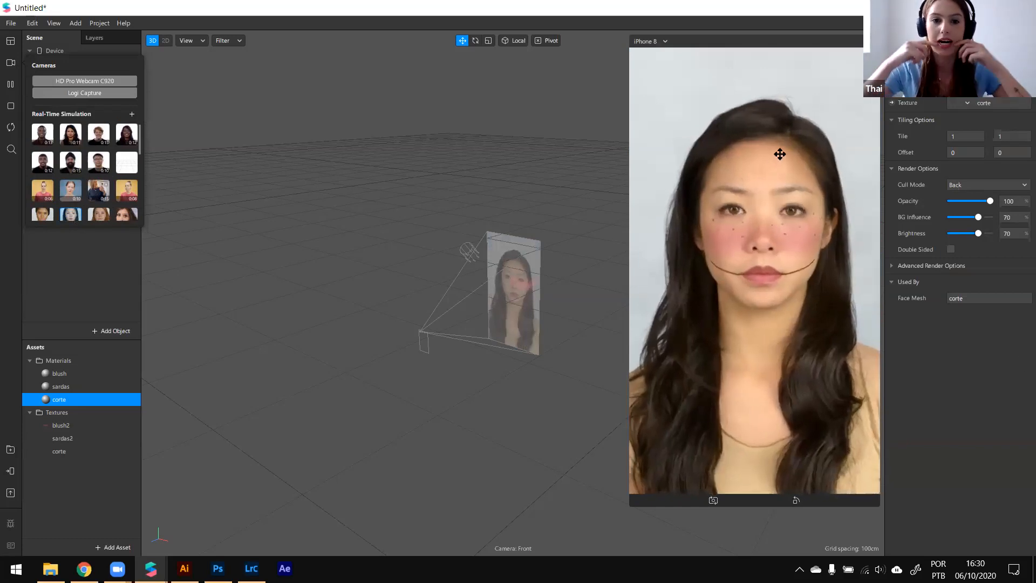
{"action": "left_click", "coordinate": [97, 249]}
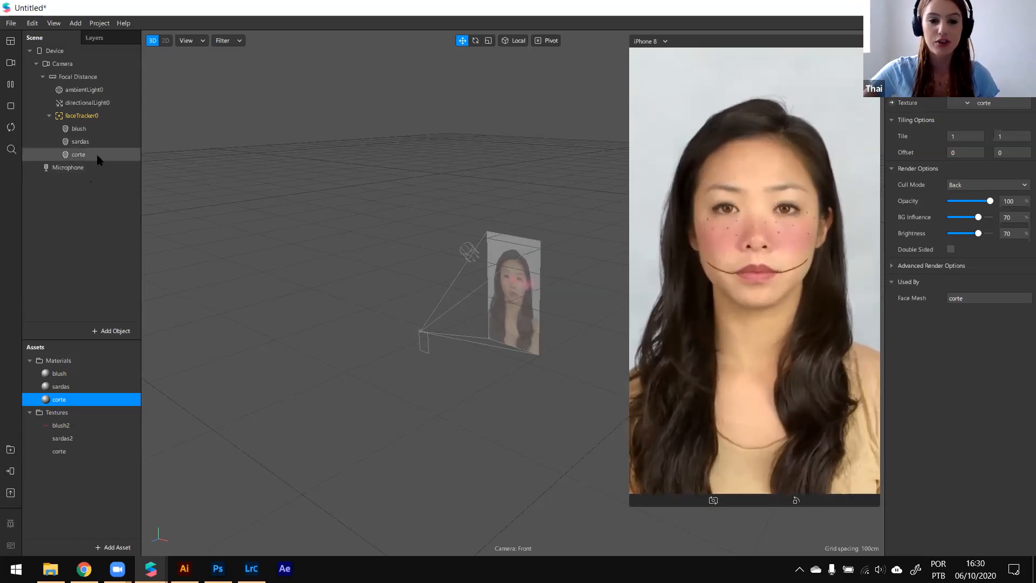
Step: Review the face tracker and its blush, sardas and corte face meshes in the scene hierarchy
{"action": "left_click", "coordinate": [97, 154]}
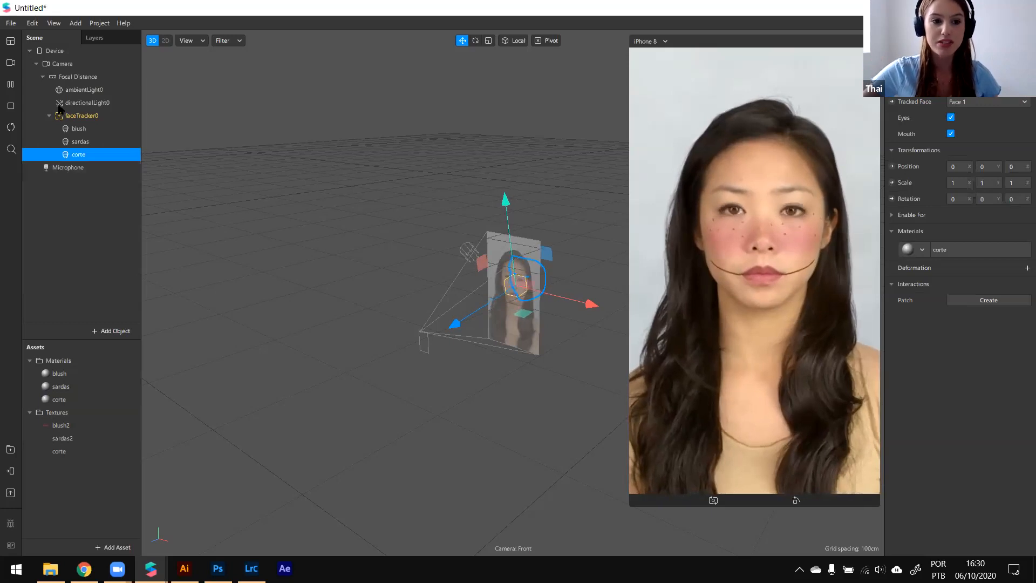
{"action": "left_click", "coordinate": [86, 116]}
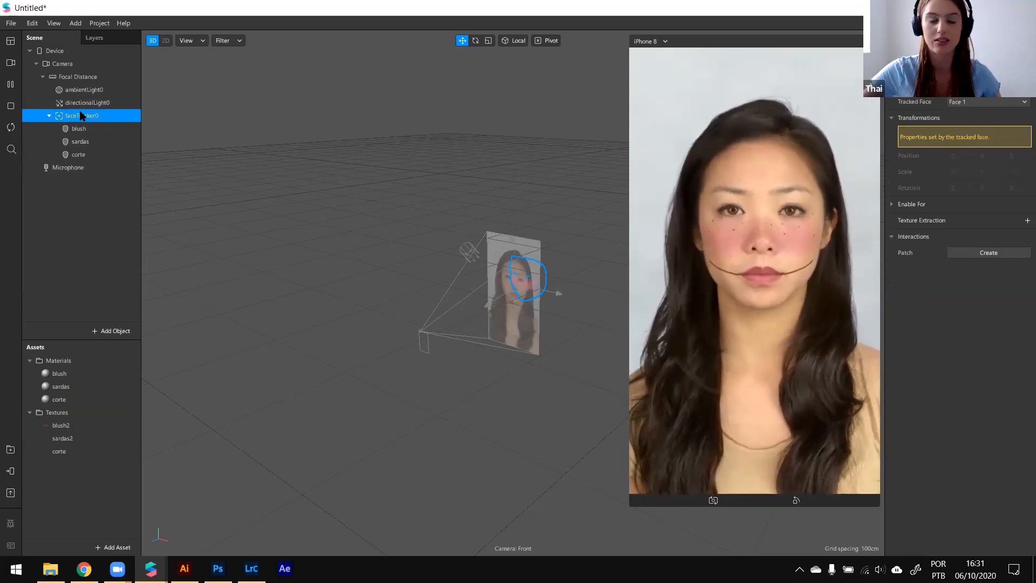
{"action": "left_click", "coordinate": [97, 130]}
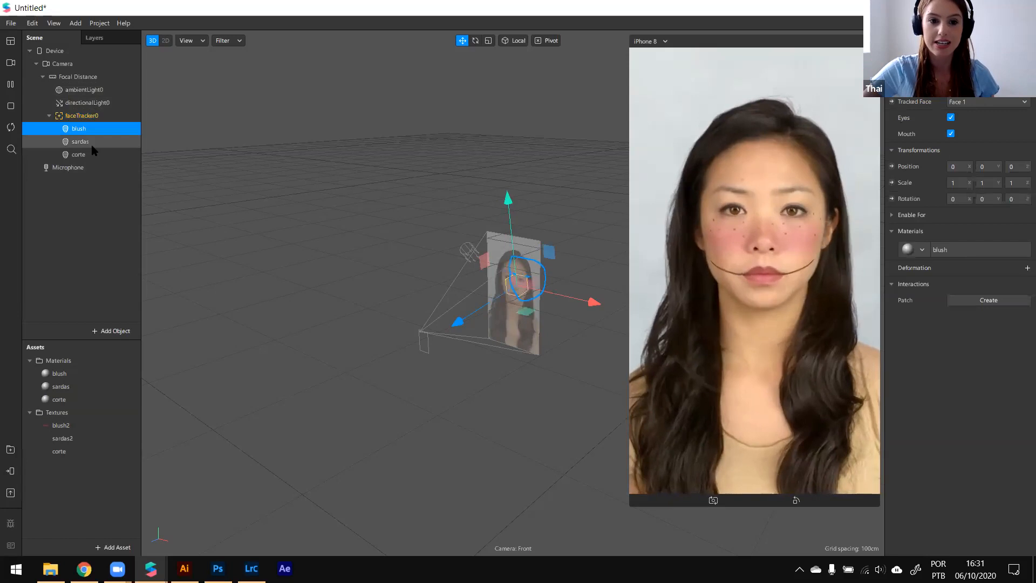
{"action": "left_click", "coordinate": [92, 144]}
{"action": "left_click", "coordinate": [91, 155]}
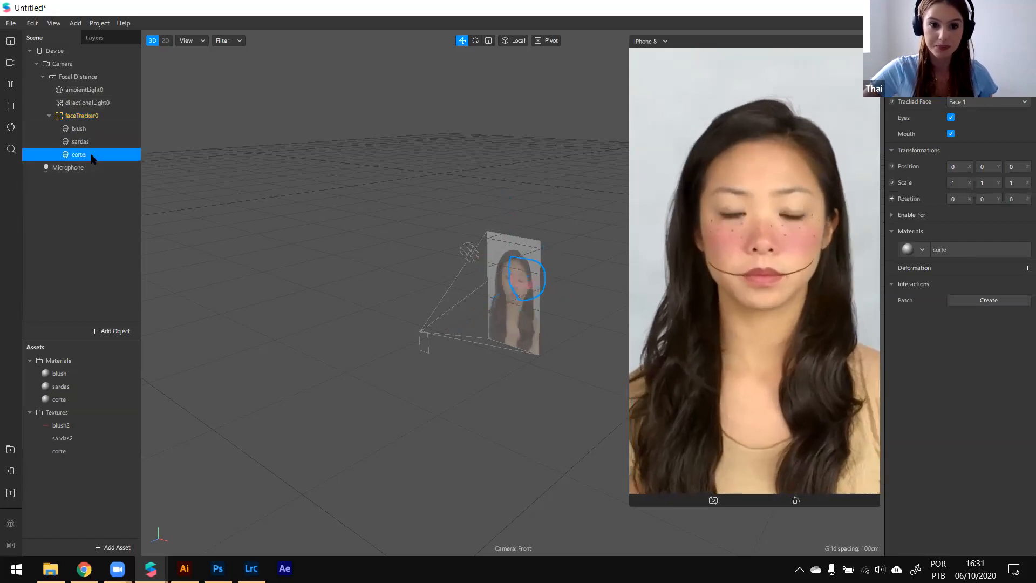
{"action": "left_click", "coordinate": [96, 117]}
Step: Switch to File Explorer, shrink its window beside the assets list, and open the textures folder of the halloween project
{"action": "mouse_move", "coordinate": [50, 568]}
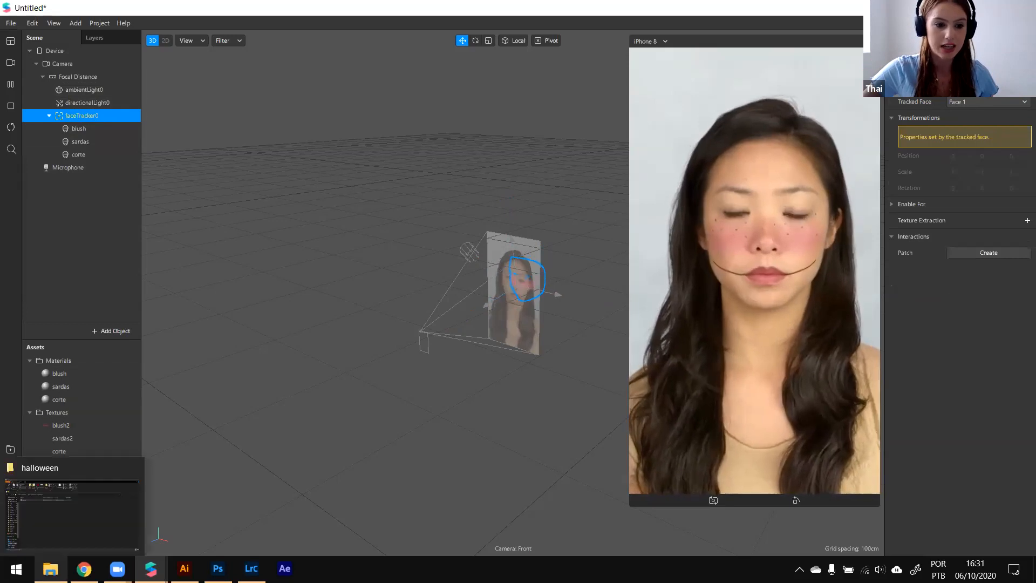
{"action": "left_click", "coordinate": [85, 503]}
{"action": "double_click", "coordinate": [203, 165]}
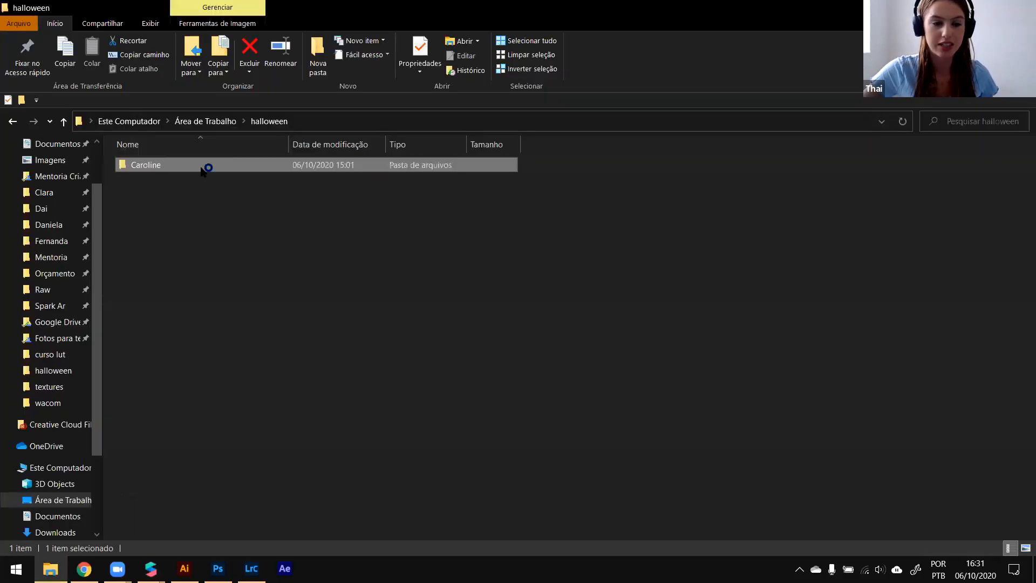
{"action": "key", "text": "super+Down"}
{"action": "left_click_drag", "start_coordinate": [650, 115], "coordinate": [743, 157]}
{"action": "left_click_drag", "start_coordinate": [734, 111], "coordinate": [818, 98]}
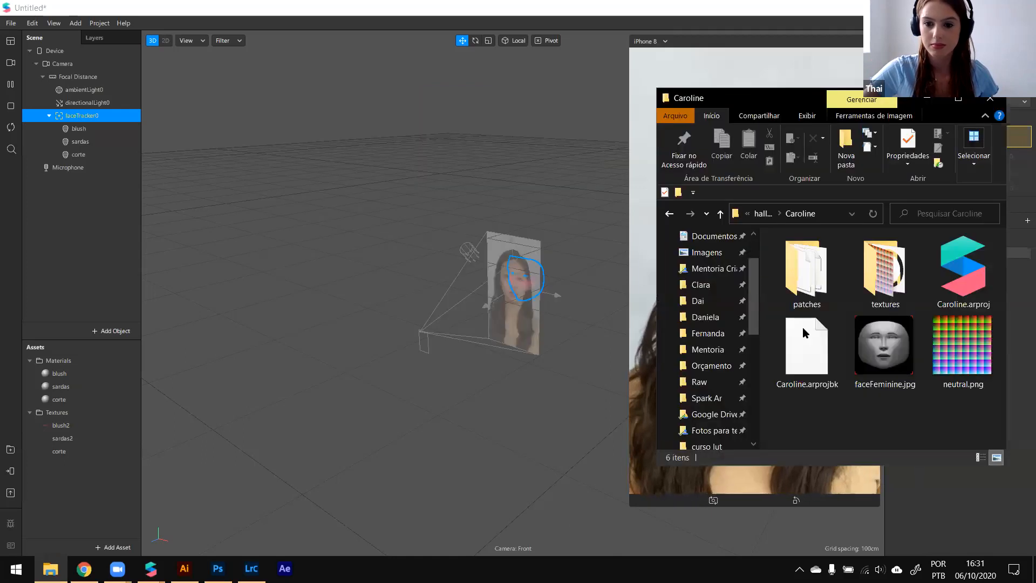
{"action": "double_click", "coordinate": [908, 277]}
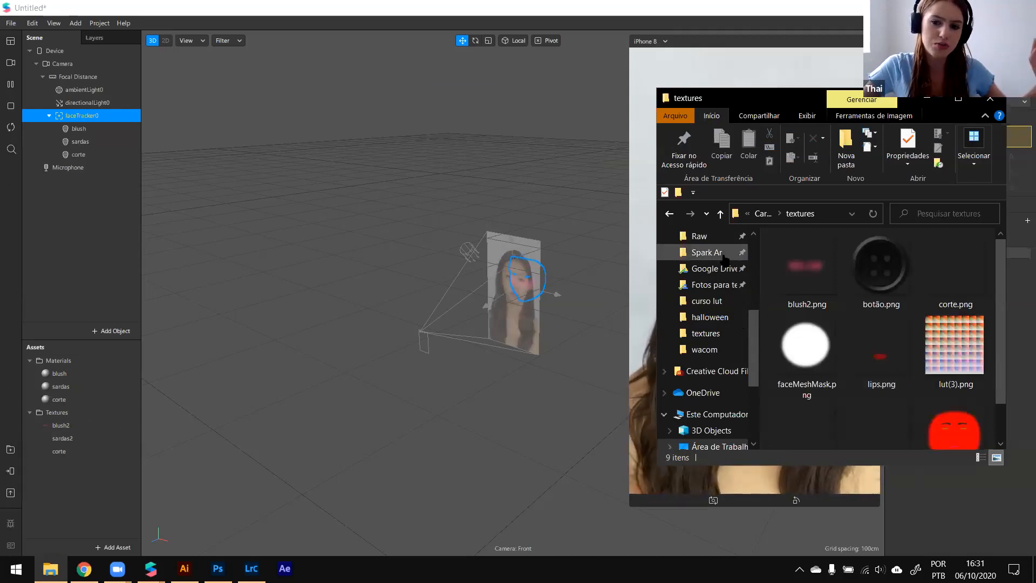
Step: Import lips.png from the textures folder into the project's assets
{"action": "scroll", "coordinate": [857, 279], "scroll_direction": "down", "scroll_amount": 1}
{"action": "left_click_drag", "start_coordinate": [879, 310], "coordinate": [903, 335]}
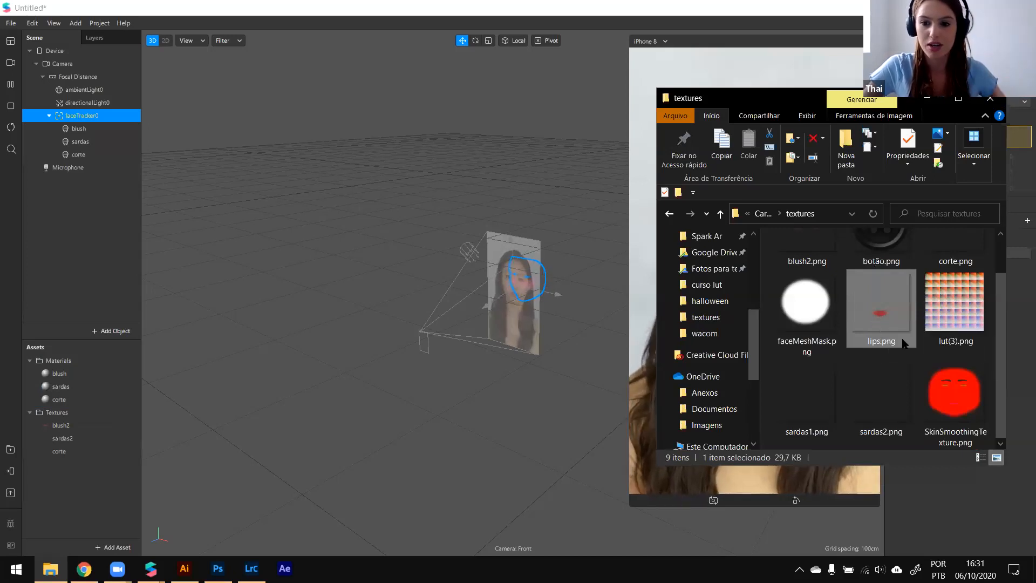
{"action": "scroll", "coordinate": [885, 318], "scroll_direction": "up", "scroll_amount": 1}
{"action": "left_click_drag", "start_coordinate": [883, 345], "coordinate": [60, 455]}
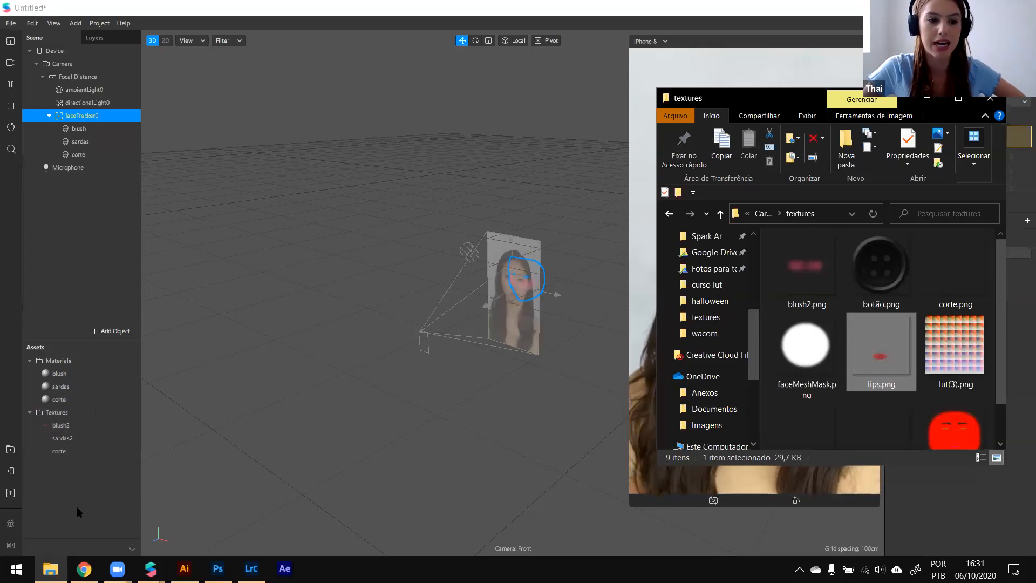
{"action": "left_click", "coordinate": [99, 91]}
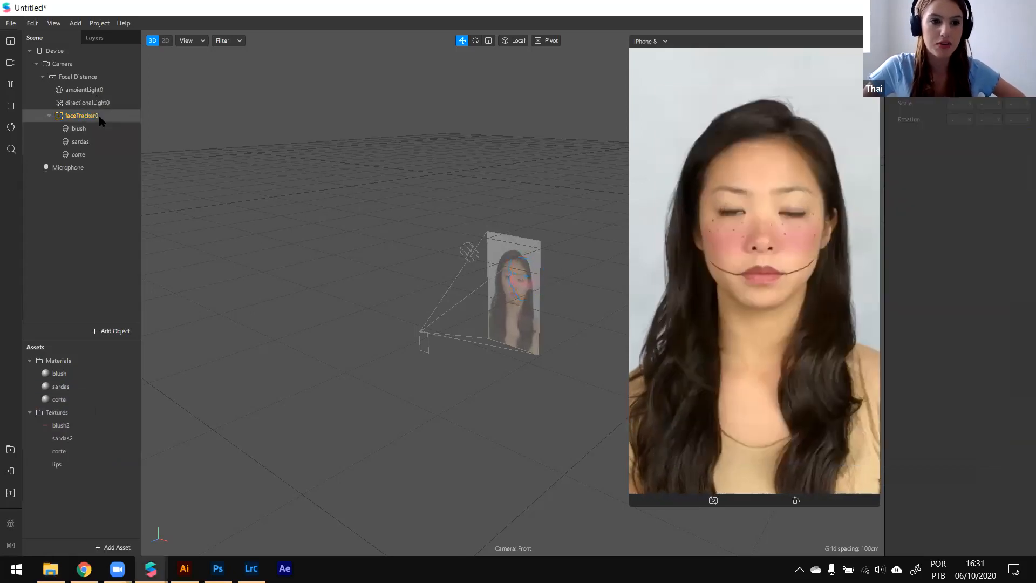
Step: Add a face mesh under faceTracker0 and name it lips
{"action": "left_click", "coordinate": [102, 116]}
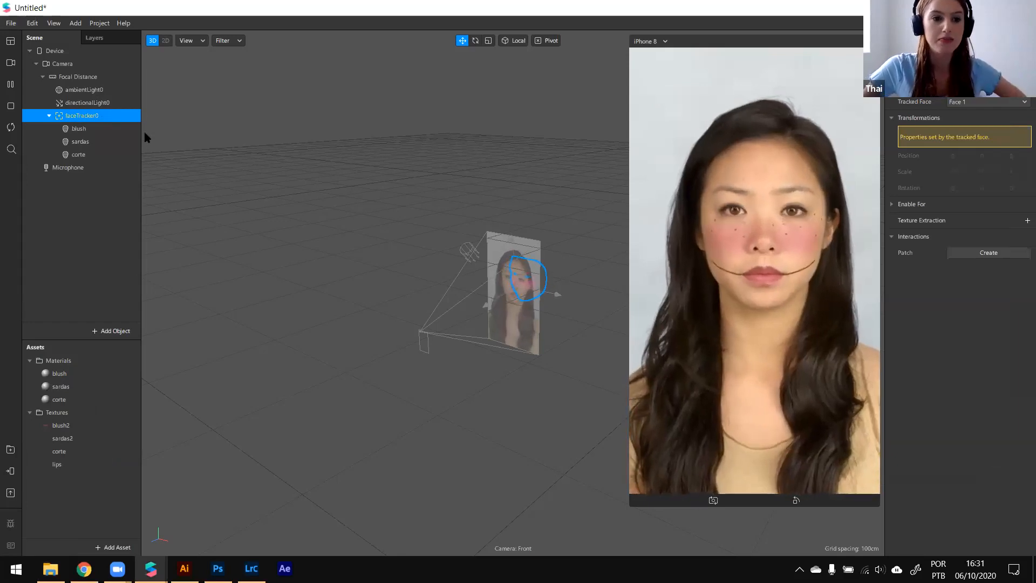
{"action": "right_click", "coordinate": [117, 119]}
{"action": "mouse_move", "coordinate": [162, 128]}
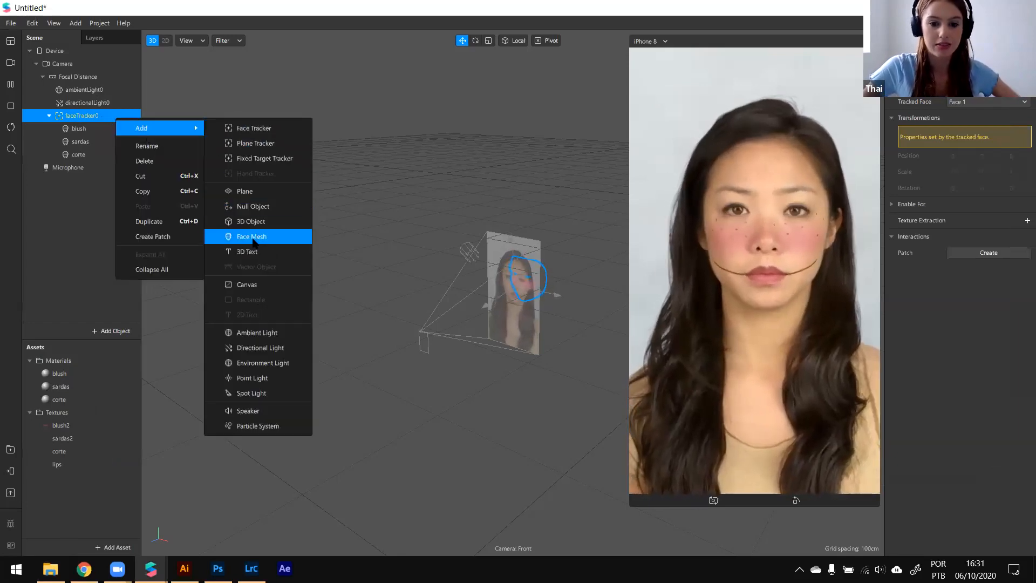
{"action": "key", "text": "Down"}
{"action": "key", "text": "Down"}
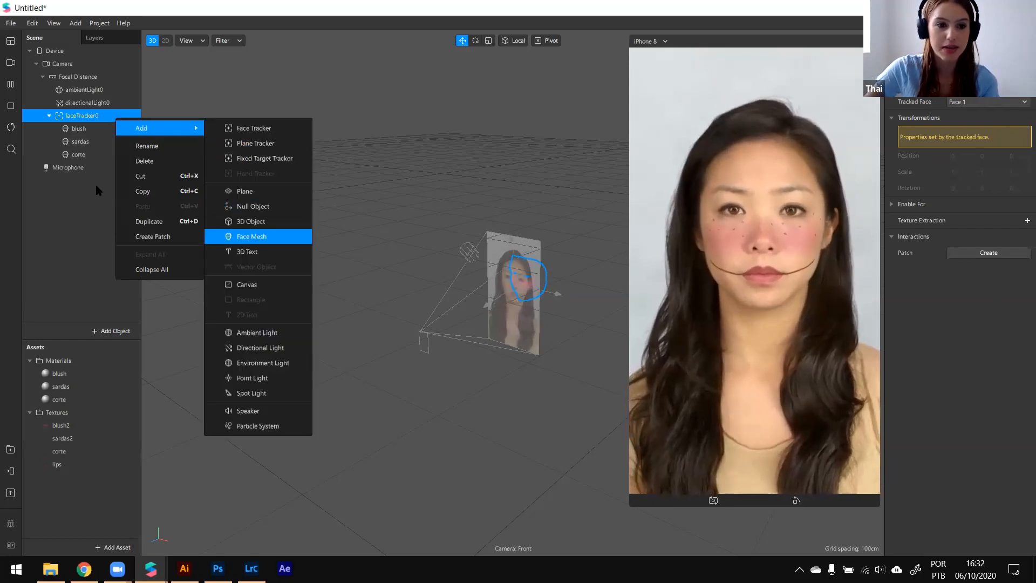
{"action": "left_click", "coordinate": [251, 236]}
{"action": "double_click", "coordinate": [97, 169]}
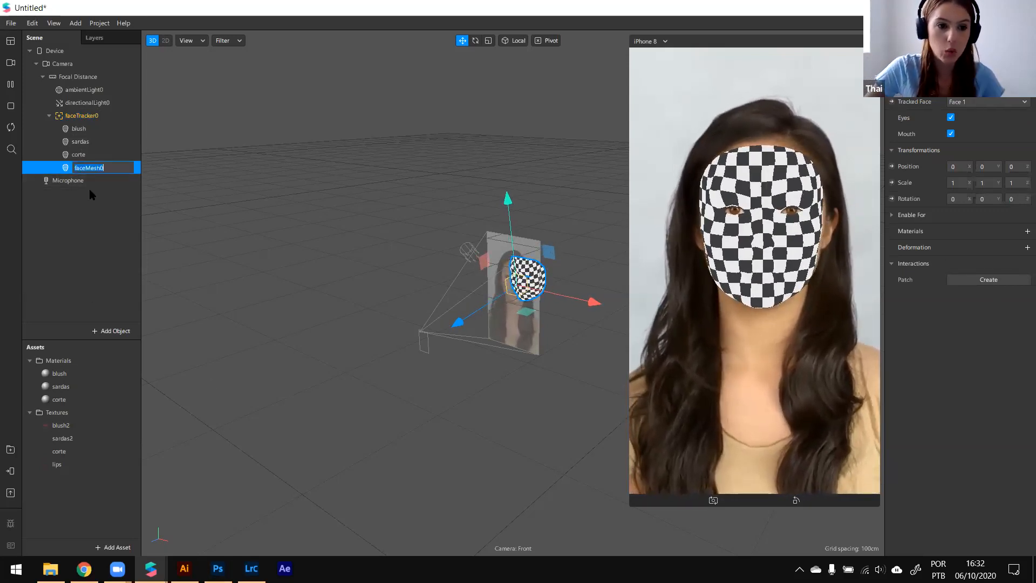
{"action": "type", "text": "lips"}
{"action": "key", "text": "Return"}
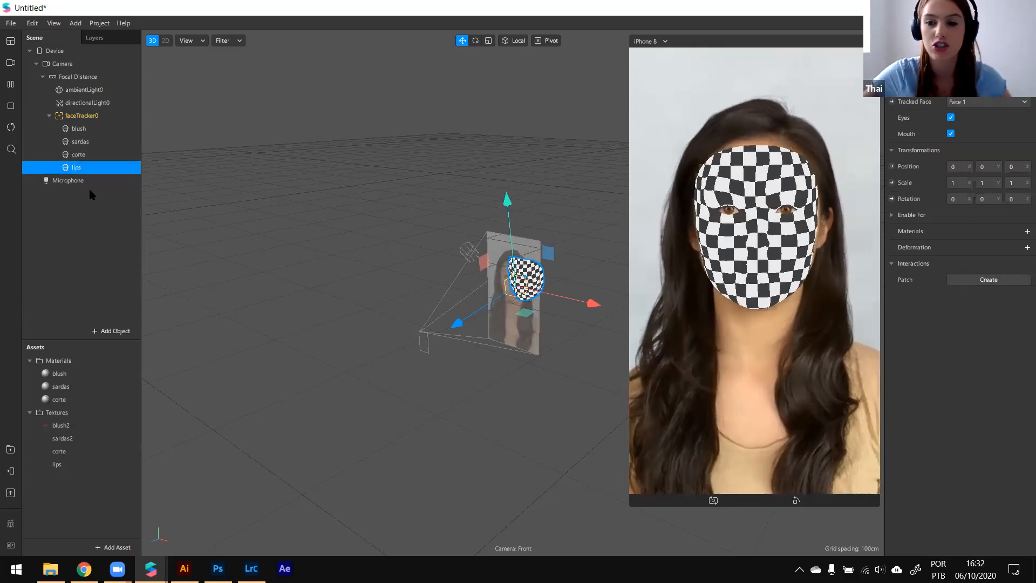
Step: Create a new material for the lips mesh, name it lips, and switch it to the shader type with BG Influence and Brightness settings
{"action": "left_click", "coordinate": [1027, 231]}
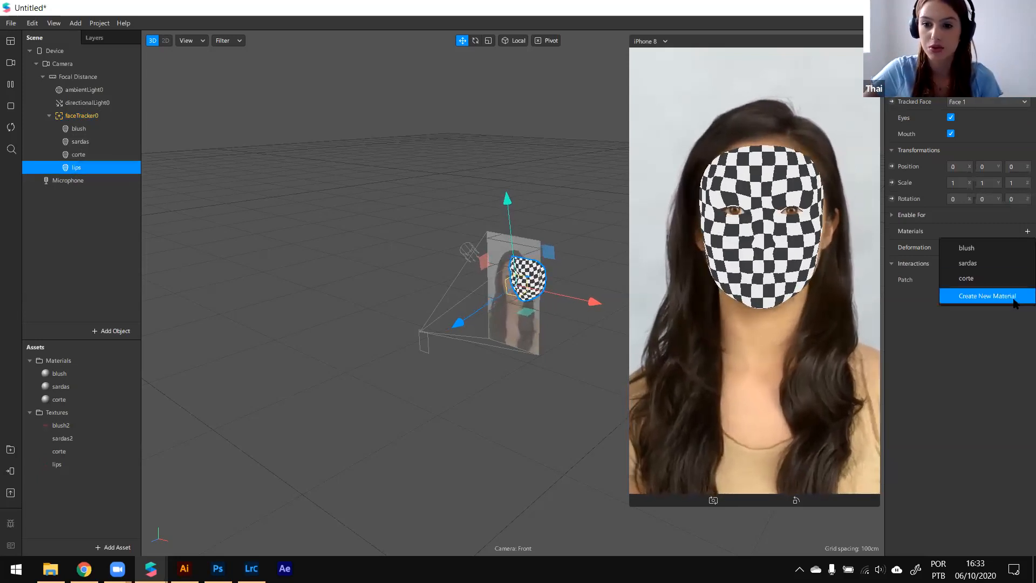
{"action": "double_click", "coordinate": [73, 413]}
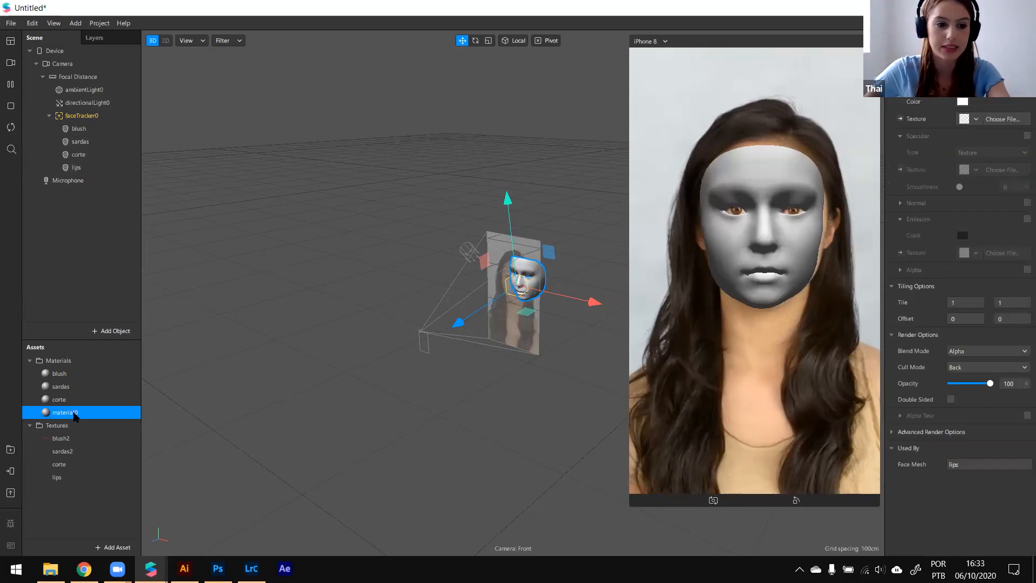
{"action": "type", "text": "lips"}
{"action": "key", "text": "Return"}
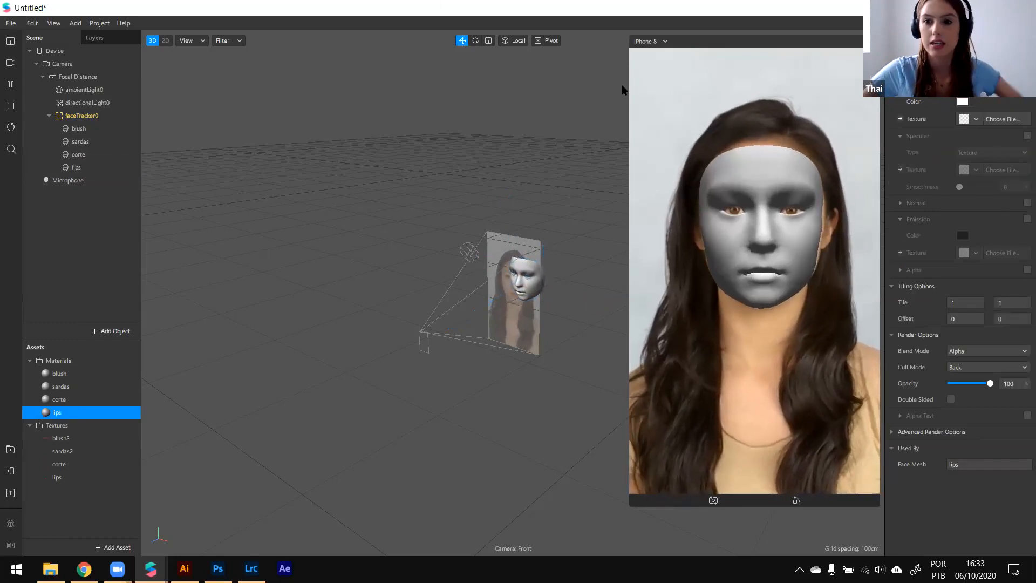
{"action": "left_click", "coordinate": [986, 53]}
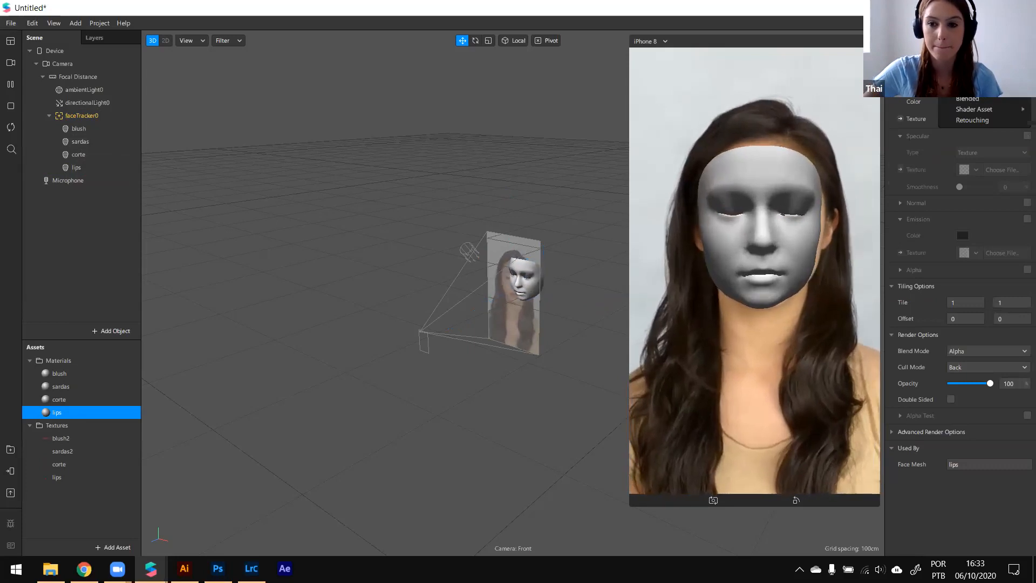
{"action": "left_click", "coordinate": [972, 120]}
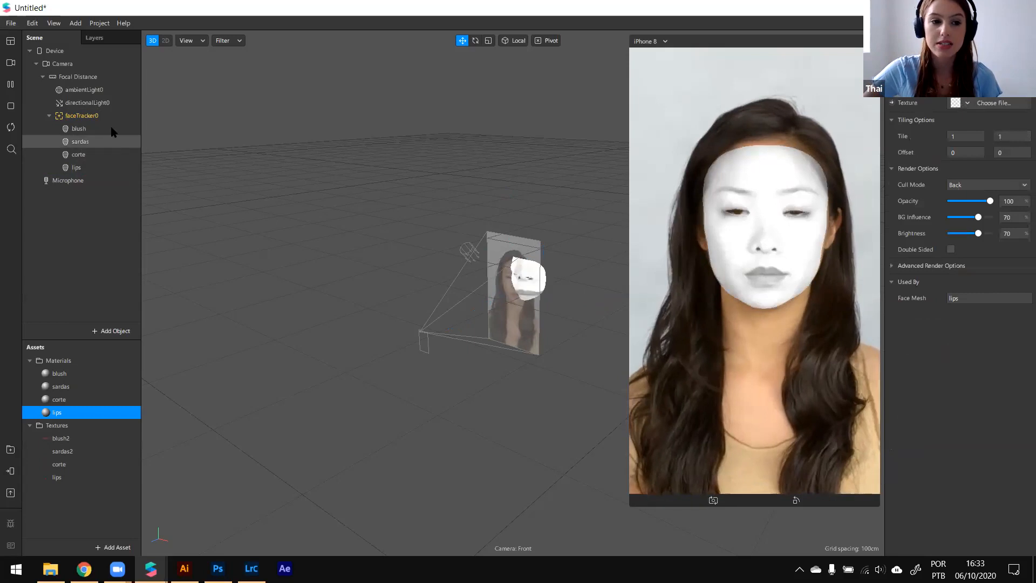
Step: Assign the lips texture to the lips material and set its opacity to 60%, BG Influence to 75% and brightness to 66%
{"action": "left_click", "coordinate": [75, 119]}
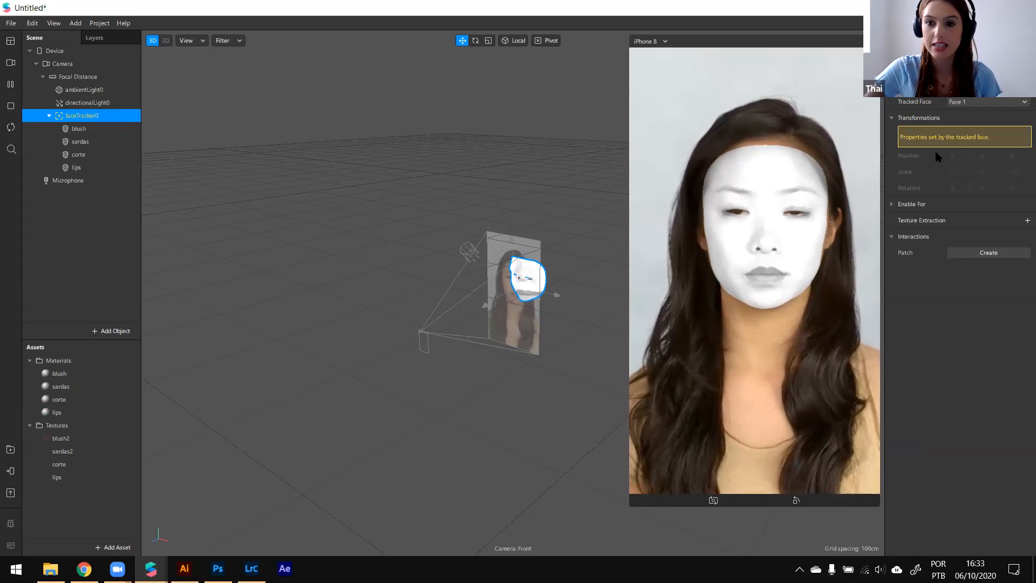
{"action": "left_click", "coordinate": [89, 167]}
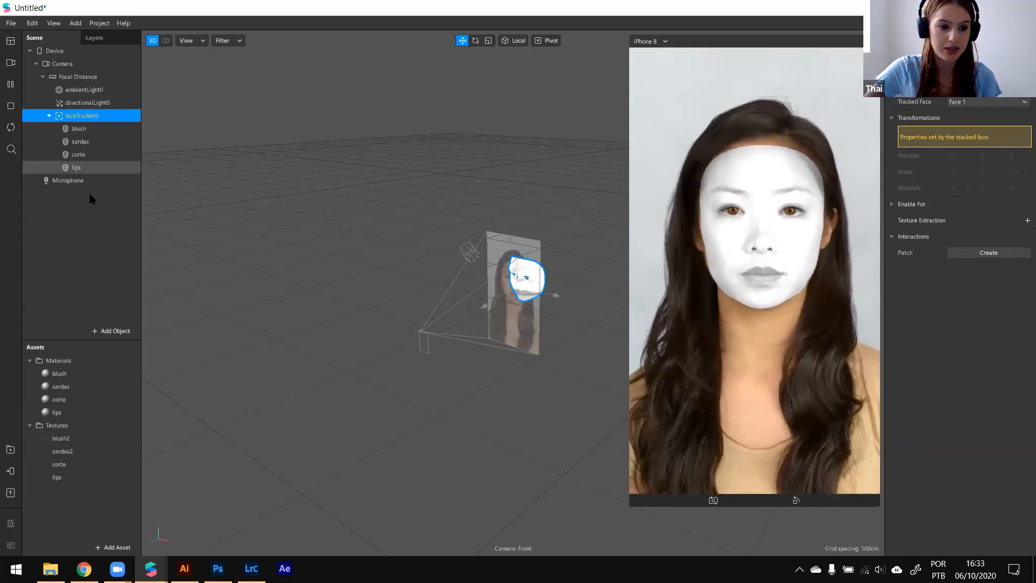
{"action": "double_click", "coordinate": [81, 413]}
{"action": "key", "text": "Return"}
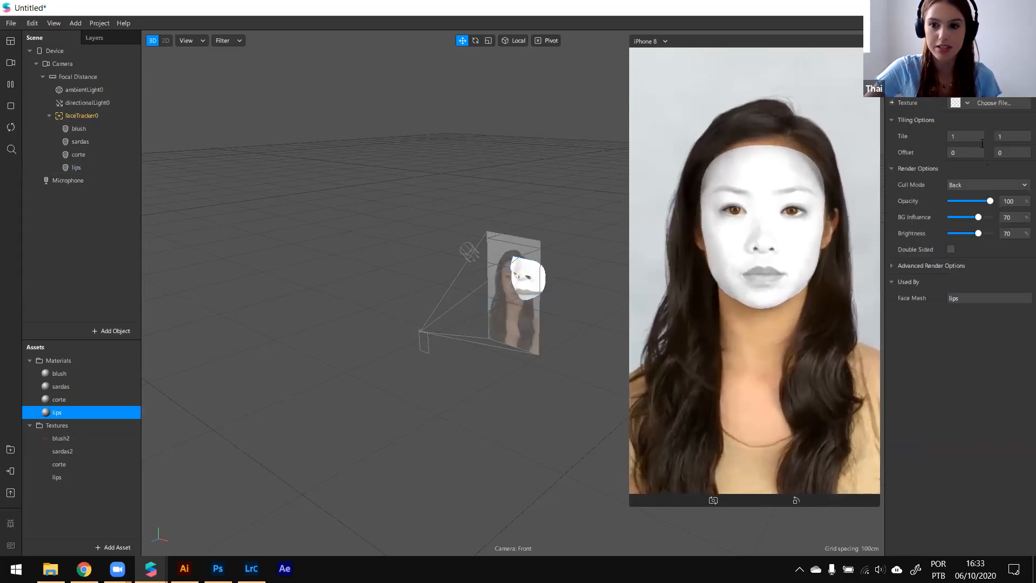
{"action": "left_click", "coordinate": [967, 102]}
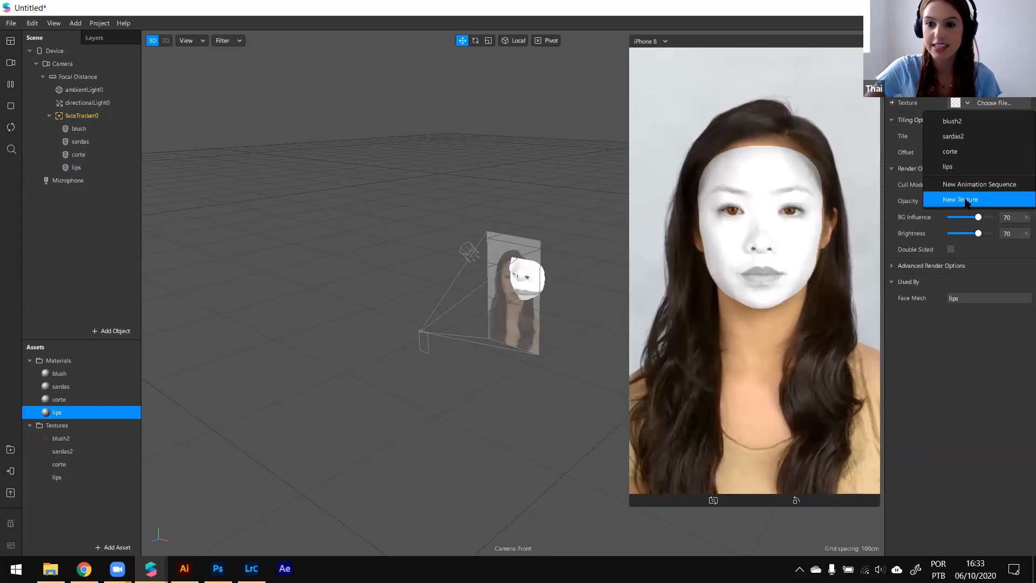
{"action": "left_click", "coordinate": [954, 167]}
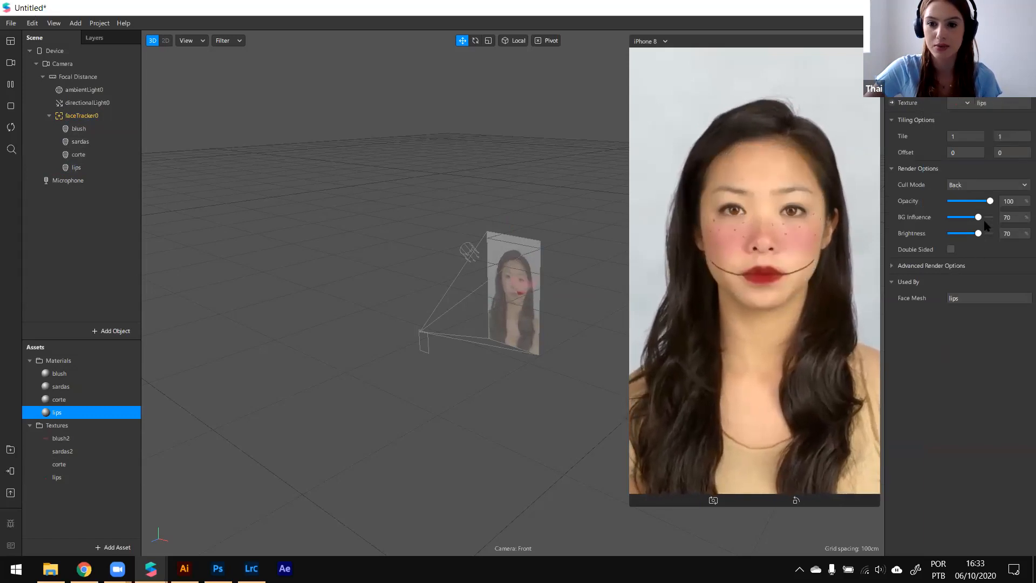
{"action": "left_click_drag", "start_coordinate": [990, 201], "coordinate": [973, 207]}
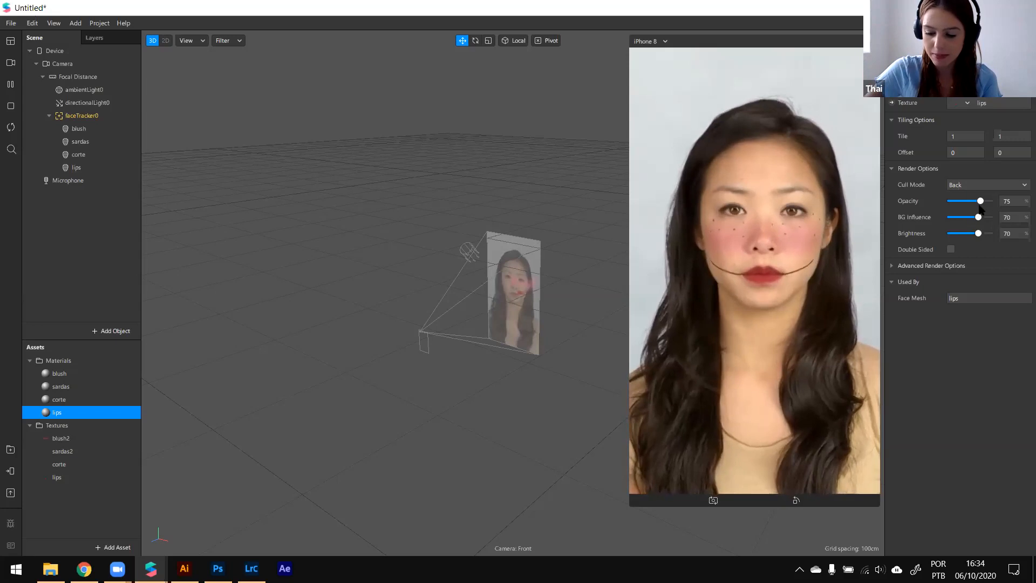
{"action": "left_click_drag", "start_coordinate": [980, 203], "coordinate": [976, 236]}
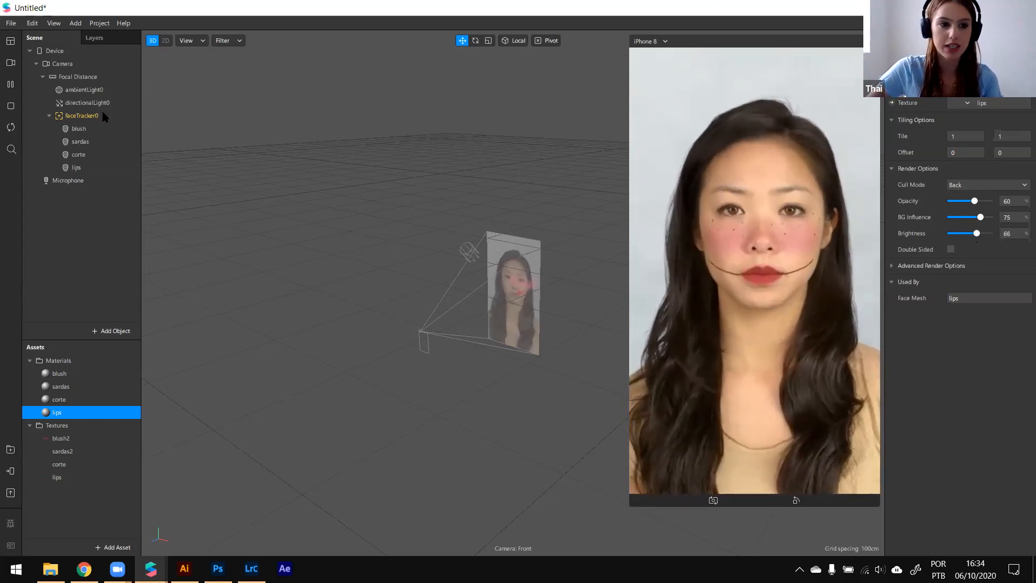
Step: Check the image files in the textures folder in File Explorer and return to Spark AR
{"action": "left_click", "coordinate": [50, 568]}
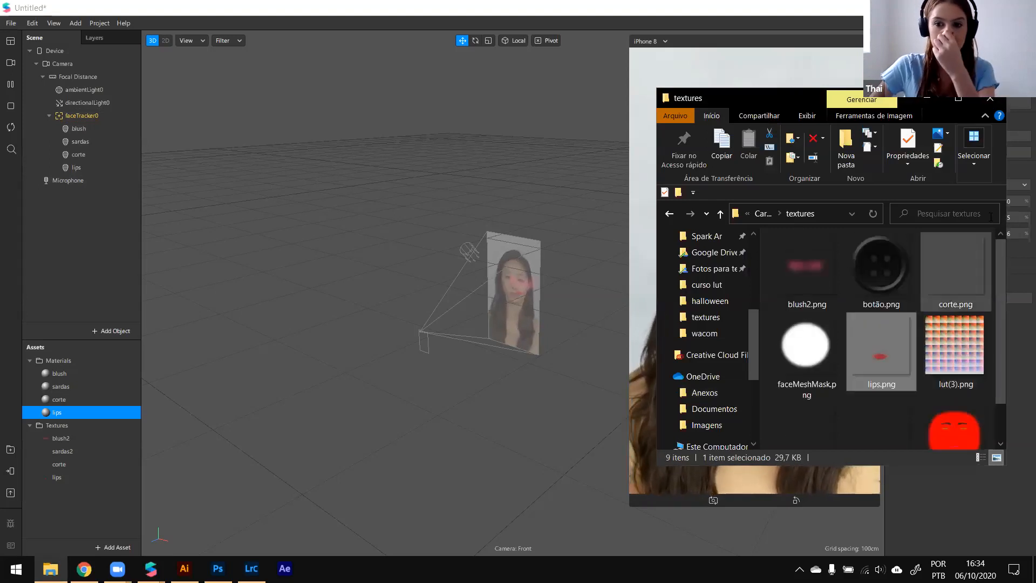
{"action": "left_click", "coordinate": [66, 246]}
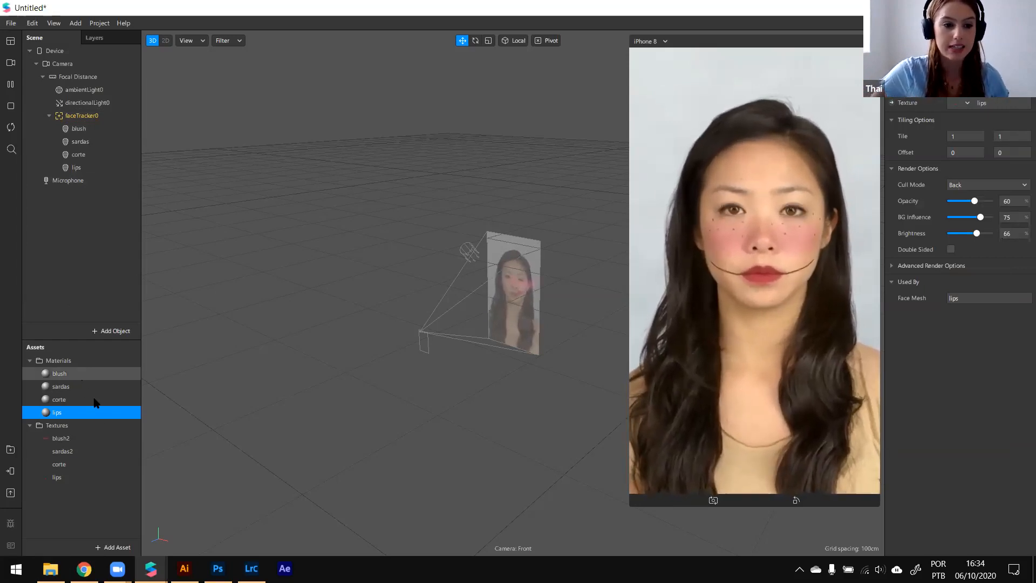
Step: Switch to Illustrator and draw a light grey circle in the upper middle of the blank artboard of Objeto Inteligente de Vetor8.ai
{"action": "mouse_move", "coordinate": [184, 568]}
{"action": "left_click", "coordinate": [189, 534]}
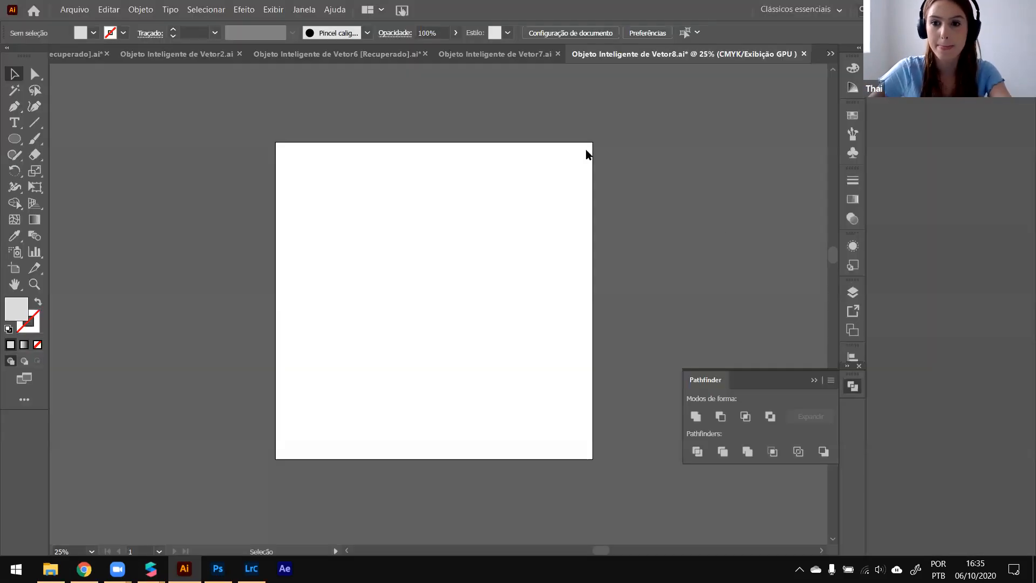
{"action": "scroll", "coordinate": [528, 259], "scroll_direction": "up", "scroll_amount": 1, "text": "alt"}
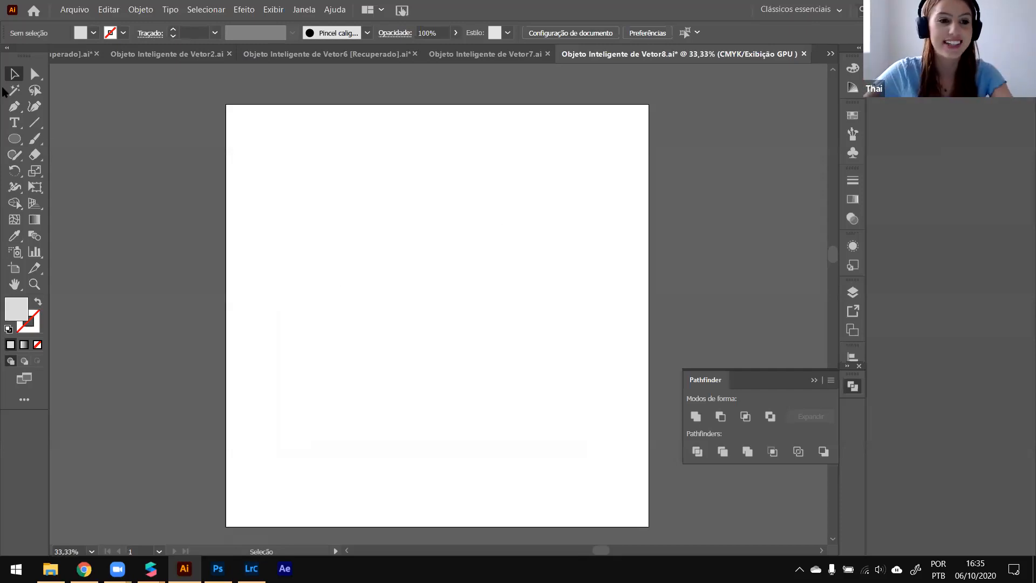
{"action": "left_click", "coordinate": [15, 139]}
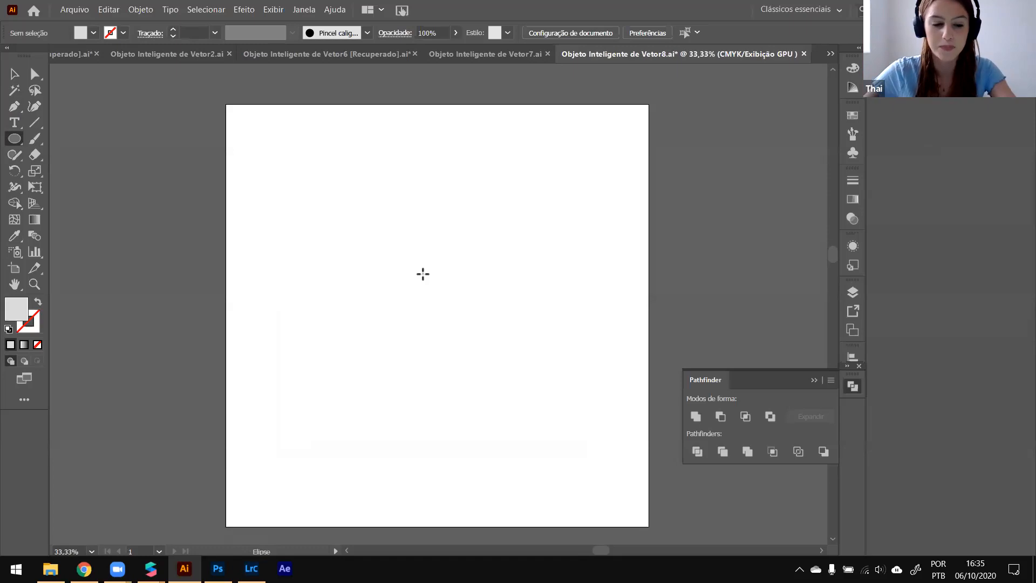
{"action": "mouse_move", "coordinate": [436, 260]}
{"action": "left_mouse_down"}
{"action": "mouse_move", "coordinate": [491, 337]}
{"action": "mouse_move", "coordinate": [469, 329]}
{"action": "left_mouse_up"}
{"action": "key", "text": "ctrl+z"}
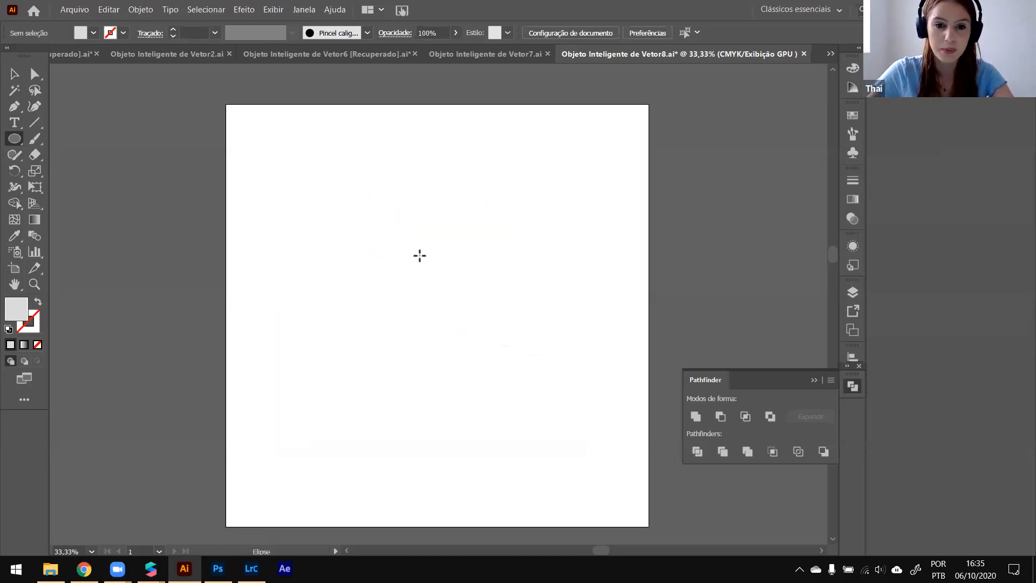
{"action": "left_click_drag", "start_coordinate": [423, 257], "coordinate": [462, 328], "text": "alt+shift"}
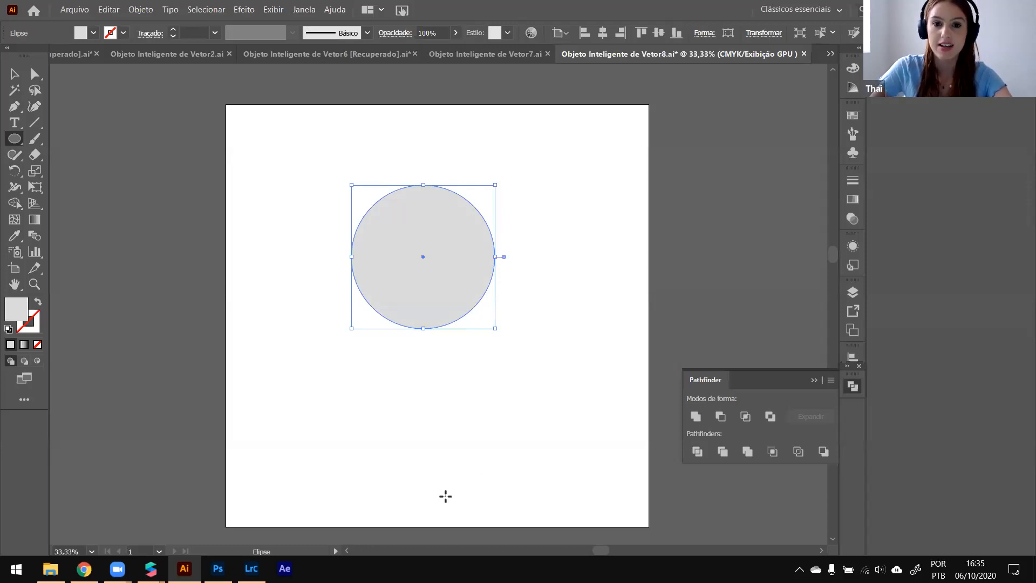
Step: Move the grey circle slightly down and to the right, closer to the middle of the artboard, and deselect it
{"action": "key", "text": "v"}
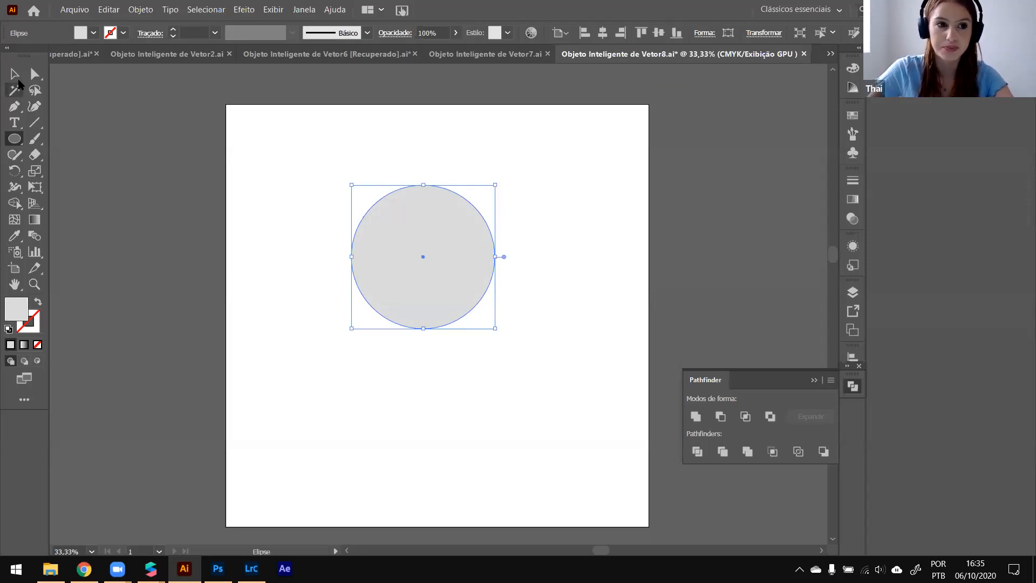
{"action": "left_click_drag", "start_coordinate": [396, 245], "coordinate": [487, 266]}
{"action": "left_click_drag", "start_coordinate": [444, 241], "coordinate": [443, 244]}
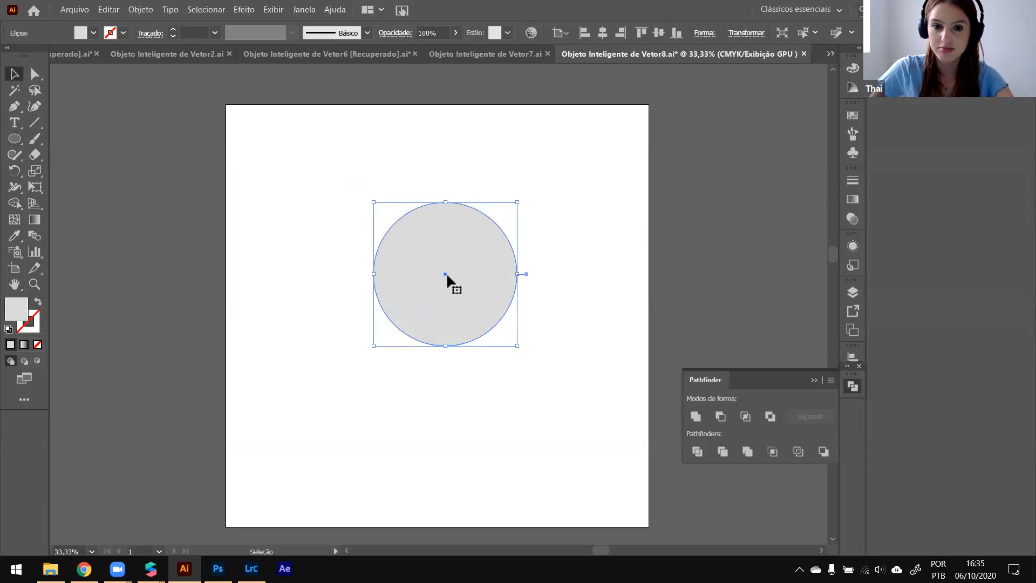
{"action": "scroll", "coordinate": [540, 286], "scroll_direction": "up", "scroll_amount": 1}
{"action": "scroll", "coordinate": [493, 297], "scroll_direction": "up", "scroll_amount": 1, "text": "alt"}
{"action": "left_click", "coordinate": [609, 208]}
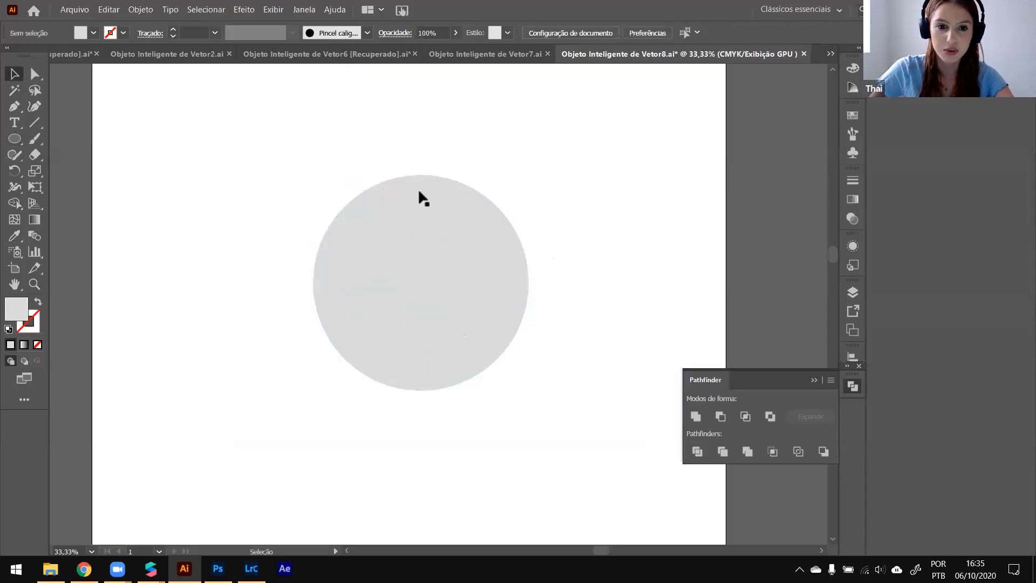
Step: Draw a small circle in the upper-left part of the large circle and fill it with a dark grey sampled using the Eyedropper
{"action": "left_click", "coordinate": [23, 140]}
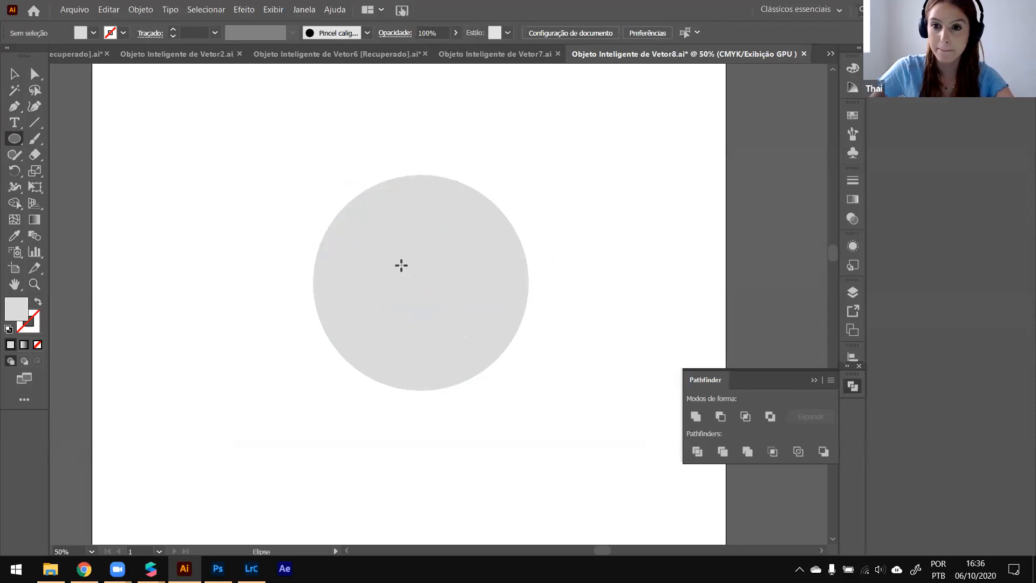
{"action": "left_click_drag", "start_coordinate": [386, 248], "coordinate": [413, 270], "text": "alt+shift"}
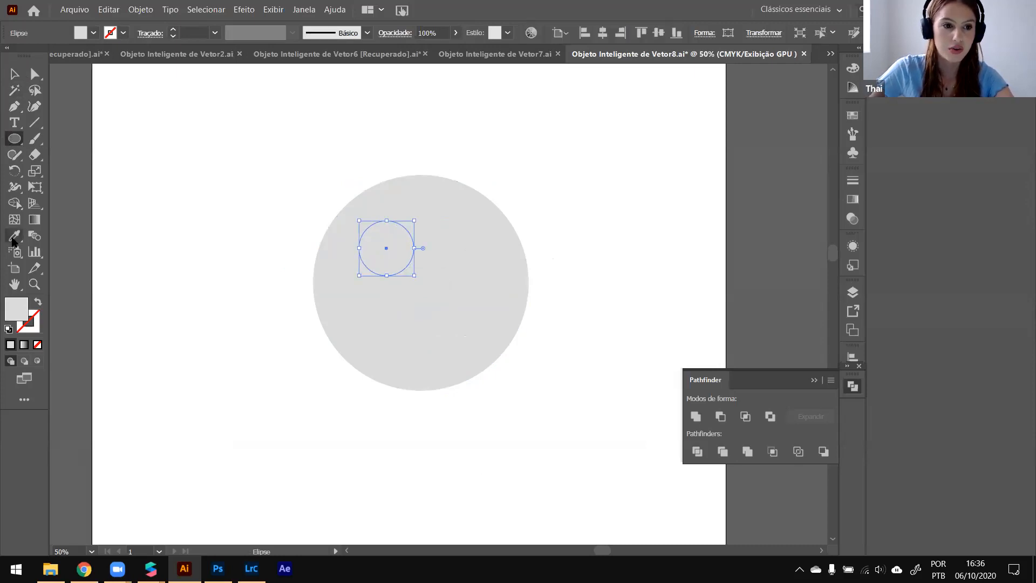
{"action": "left_click", "coordinate": [15, 235]}
{"action": "left_click", "coordinate": [70, 239]}
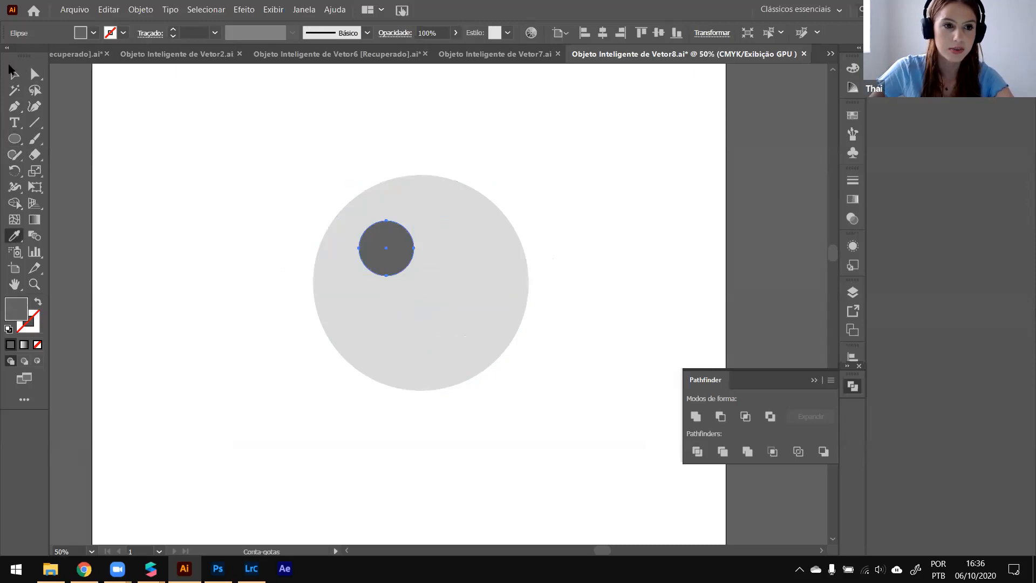
Step: Duplicate the dark circle horizontally to its right and group the two circles
{"action": "left_click", "coordinate": [15, 73]}
{"action": "left_click_drag", "start_coordinate": [398, 255], "coordinate": [470, 264], "text": "alt"}
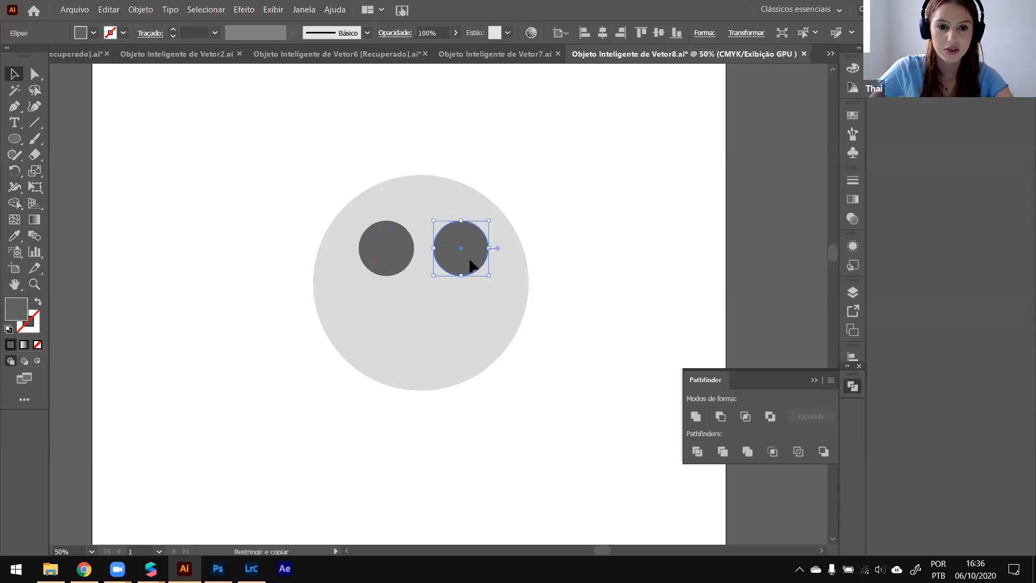
{"action": "left_click", "coordinate": [392, 266]}
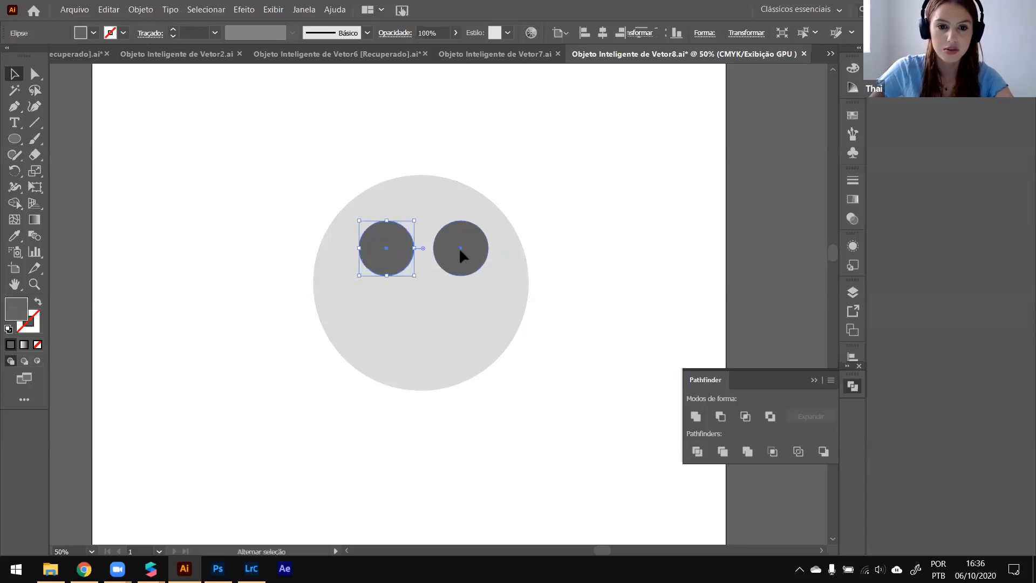
{"action": "left_click", "coordinate": [464, 257], "text": "shift"}
{"action": "key", "text": "ctrl+g"}
Step: Duplicate the grouped dark circles straight down to form four button holes, and select them together with the large circle
{"action": "left_click_drag", "start_coordinate": [454, 261], "coordinate": [621, 363]}
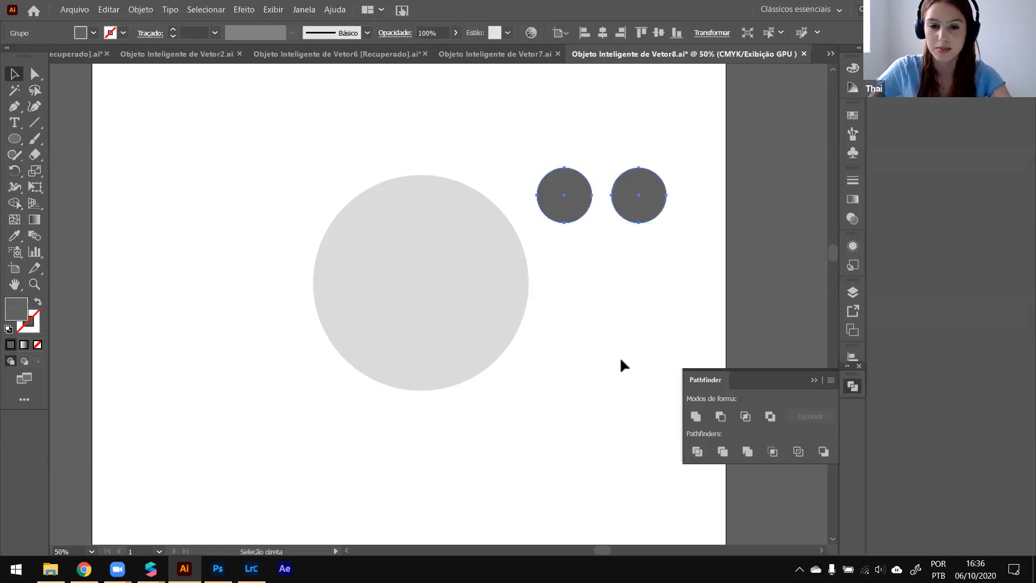
{"action": "key", "text": "ctrl+z"}
{"action": "left_click_drag", "start_coordinate": [465, 262], "coordinate": [459, 333], "text": "alt+shift"}
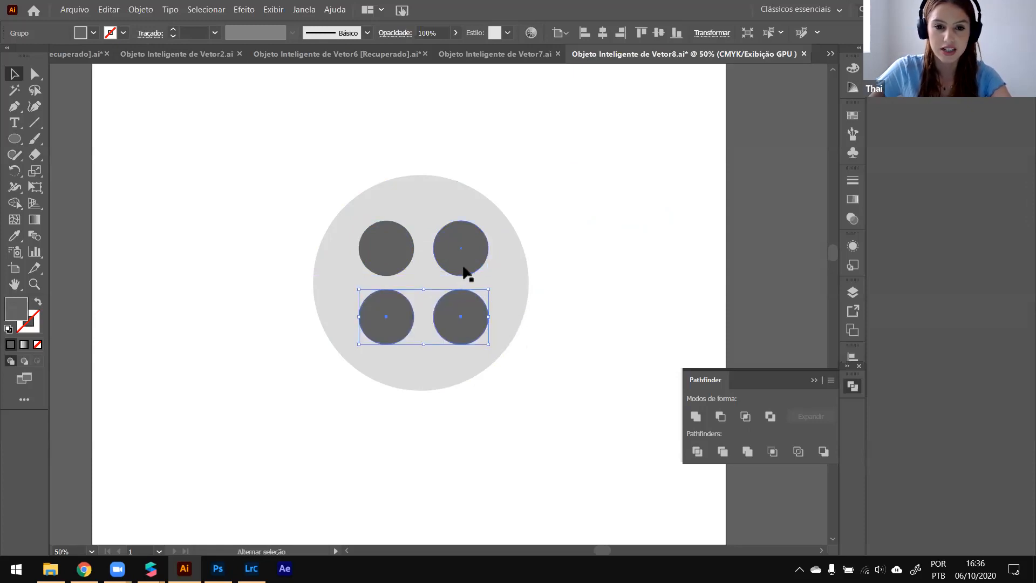
{"action": "left_click", "coordinate": [467, 268], "text": "shift"}
{"action": "left_click_drag", "start_coordinate": [567, 183], "coordinate": [292, 402]}
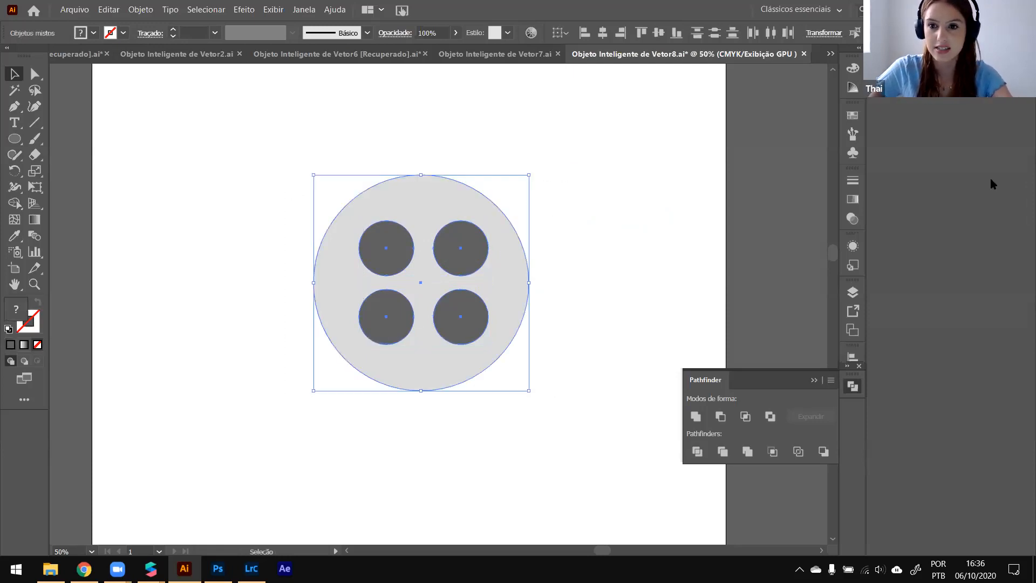
Step: Align the large circle and the four dark hole circles to a common horizontal centre
{"action": "left_click", "coordinate": [853, 386]}
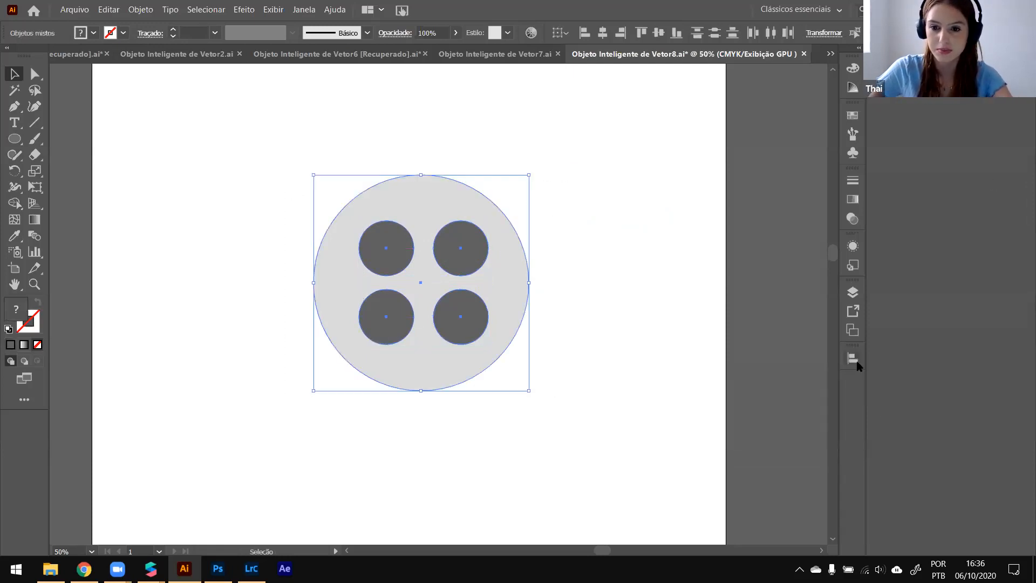
{"action": "left_click", "coordinate": [852, 357]}
{"action": "left_click", "coordinate": [822, 467]}
{"action": "left_click", "coordinate": [821, 483]}
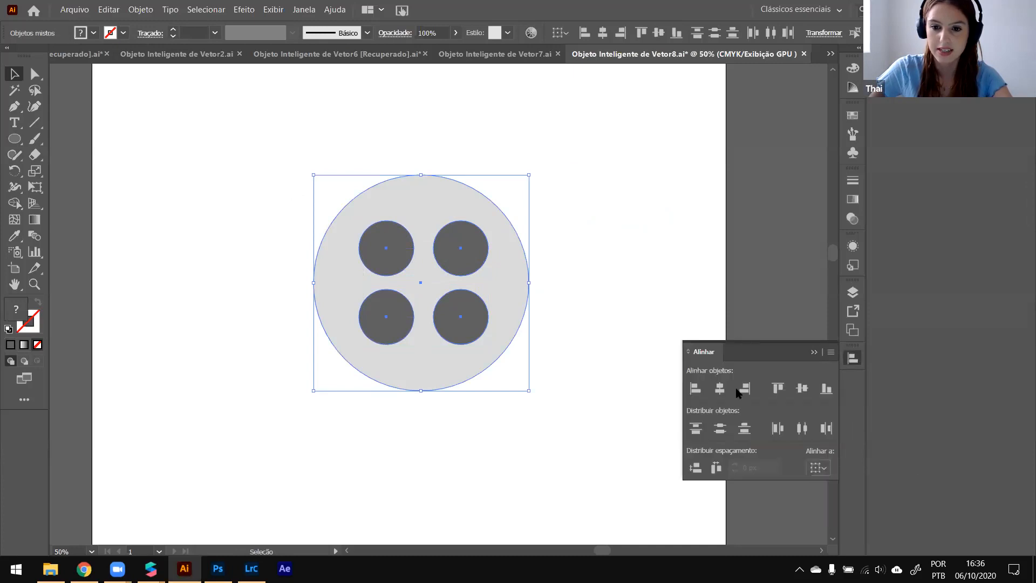
{"action": "left_click", "coordinate": [720, 388]}
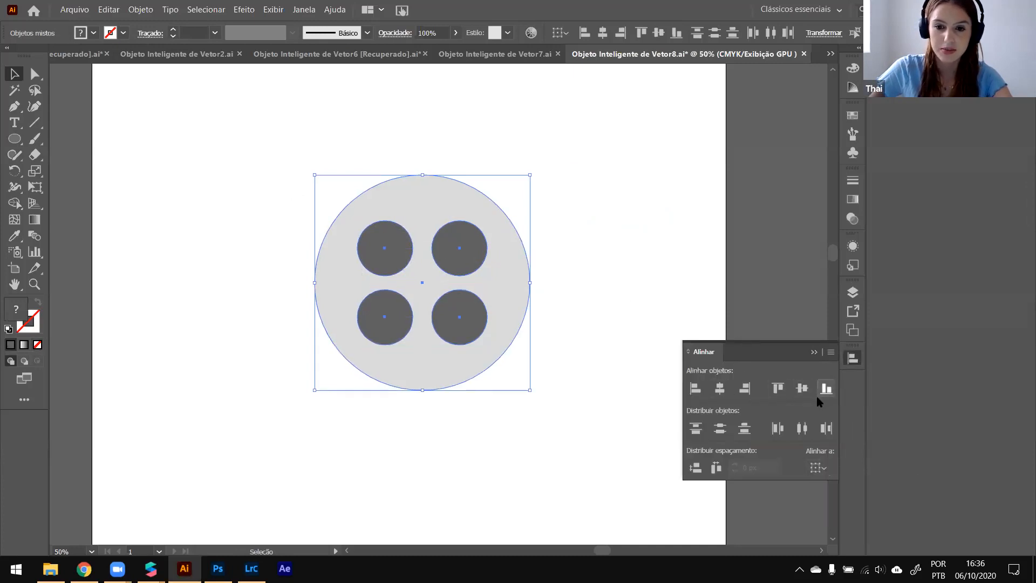
Step: Select all the circles and subtract the four dark ones from the large circle with Pathfinder's Minus Front, leaving the result deselected
{"action": "left_click", "coordinate": [592, 139]}
{"action": "left_click_drag", "start_coordinate": [541, 178], "coordinate": [353, 364]}
{"action": "left_click", "coordinate": [685, 139]}
{"action": "key", "text": "ctrl+a"}
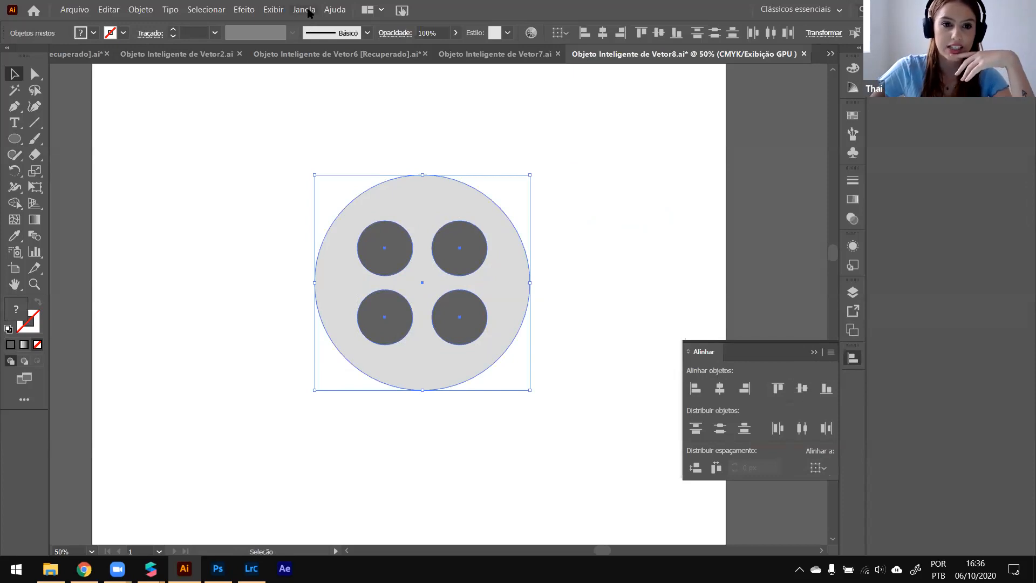
{"action": "left_click", "coordinate": [312, 10]}
{"action": "left_click", "coordinate": [389, 372]}
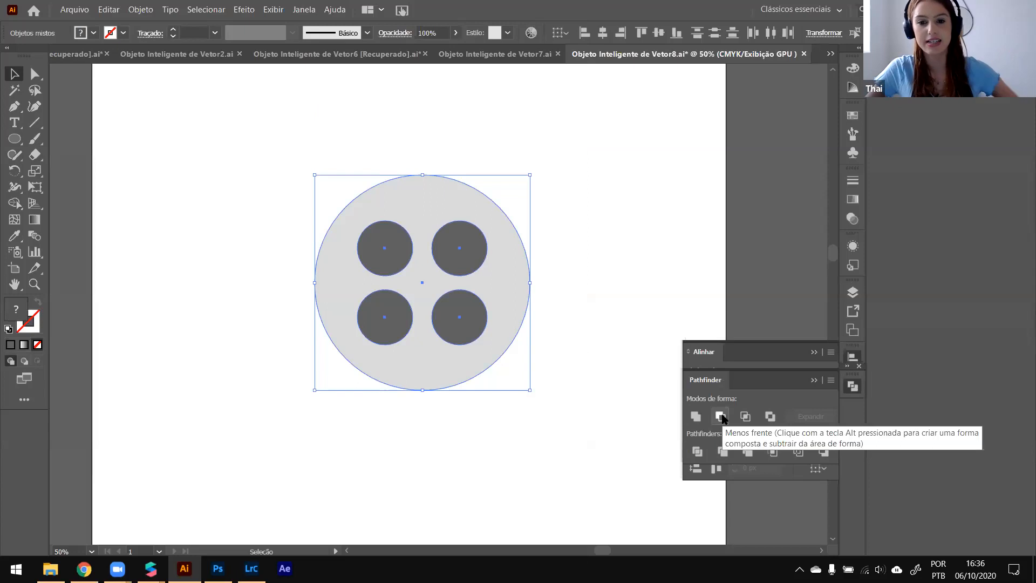
{"action": "left_click", "coordinate": [721, 416]}
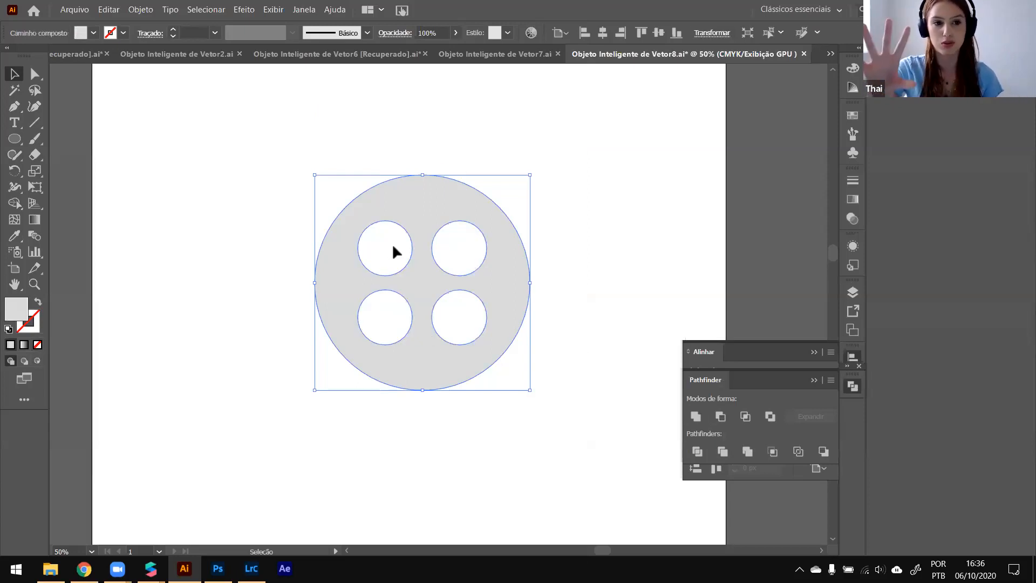
{"action": "left_click", "coordinate": [475, 256]}
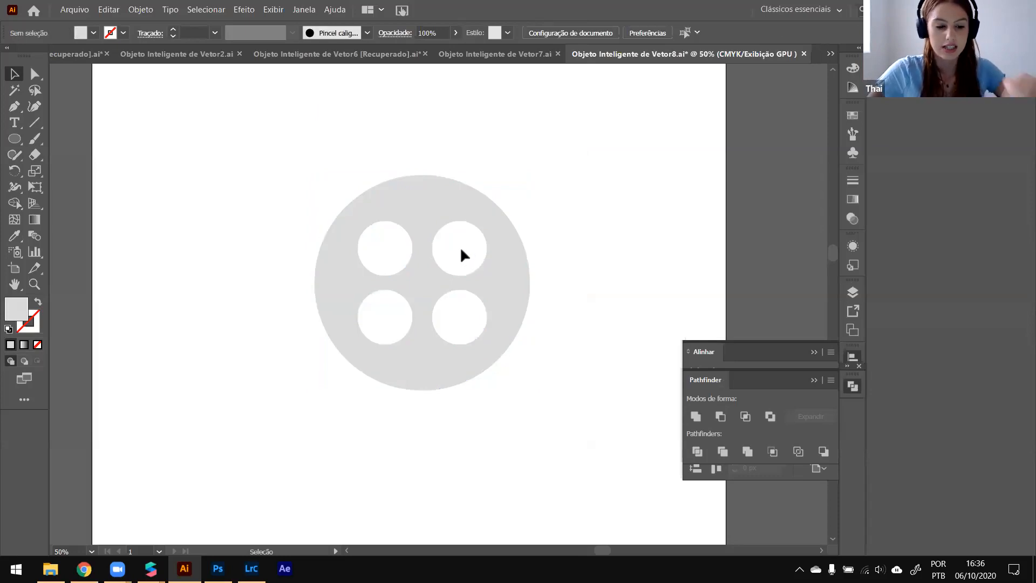
Step: Fill the button shape with the near-black colour 161616
{"action": "scroll", "coordinate": [467, 262], "scroll_direction": "down", "scroll_amount": 3, "text": "alt"}
{"action": "left_click", "coordinate": [416, 300]}
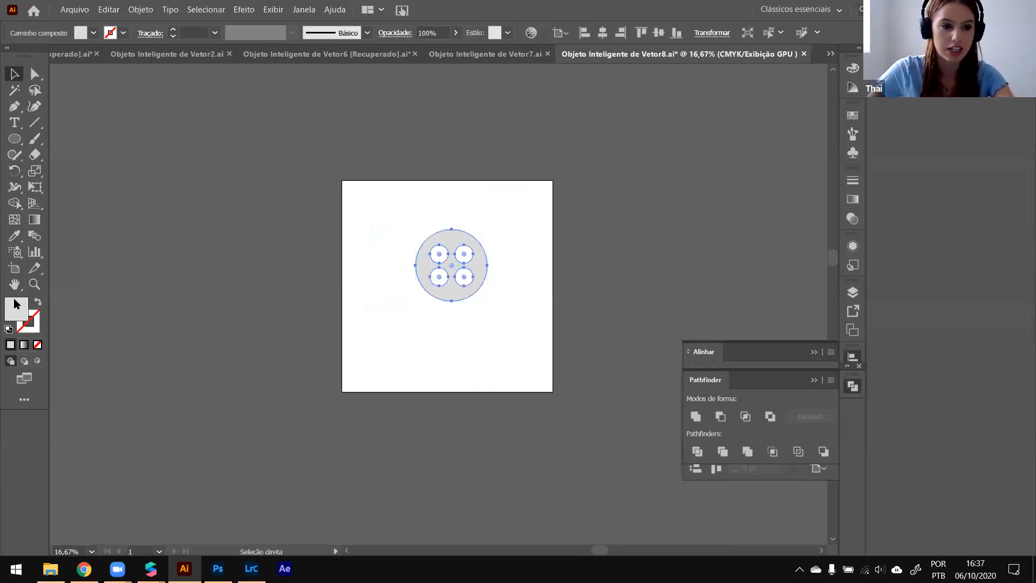
{"action": "double_click", "coordinate": [19, 312]}
{"action": "left_click_drag", "start_coordinate": [393, 293], "coordinate": [319, 349]}
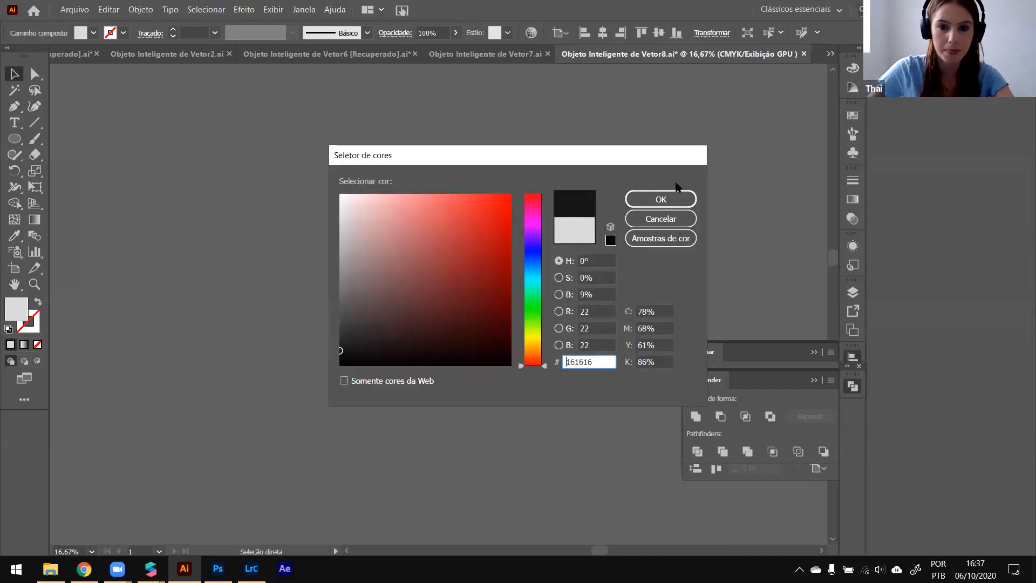
{"action": "left_click", "coordinate": [663, 199]}
{"action": "left_click", "coordinate": [552, 260]}
Step: Copy the selected button to the clipboard and switch to Photoshop
{"action": "left_click_drag", "start_coordinate": [518, 210], "coordinate": [394, 324]}
{"action": "key", "text": "ctrl+c"}
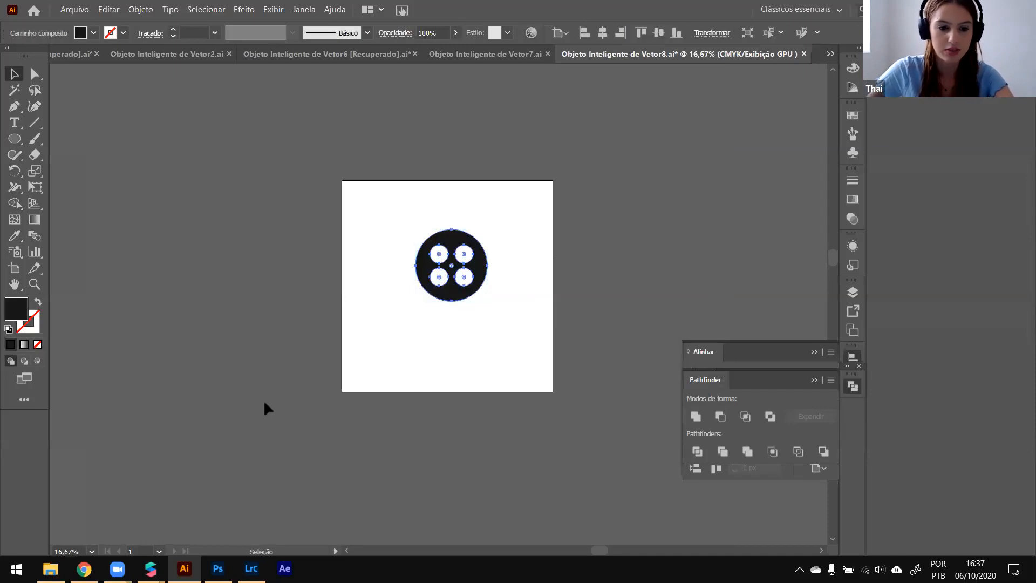
{"action": "left_click", "coordinate": [218, 568]}
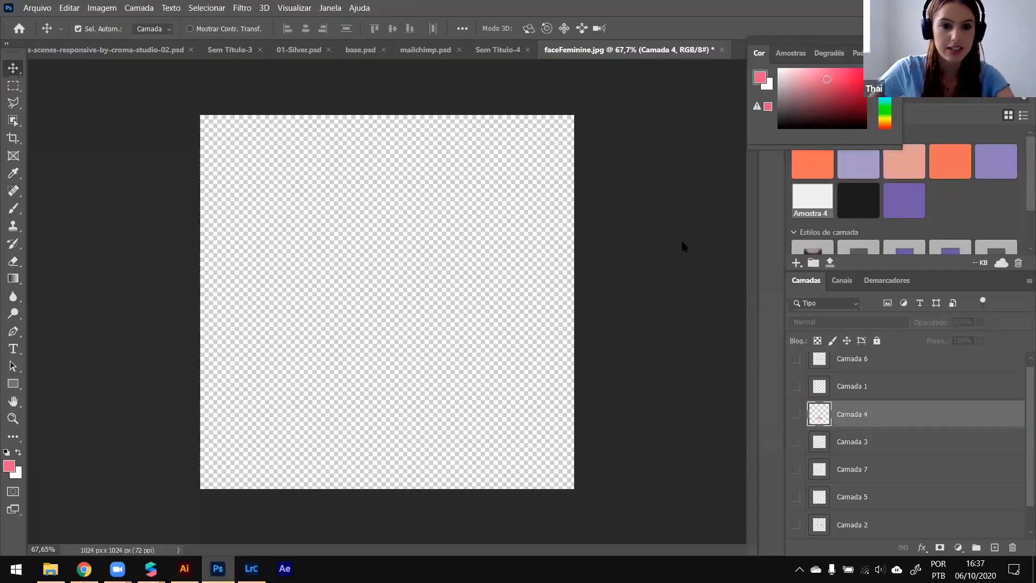
{"action": "scroll", "coordinate": [842, 465], "scroll_direction": "up", "scroll_amount": 1}
{"action": "left_click_drag", "start_coordinate": [797, 41], "coordinate": [944, 72]}
{"action": "left_click", "coordinate": [750, 49]}
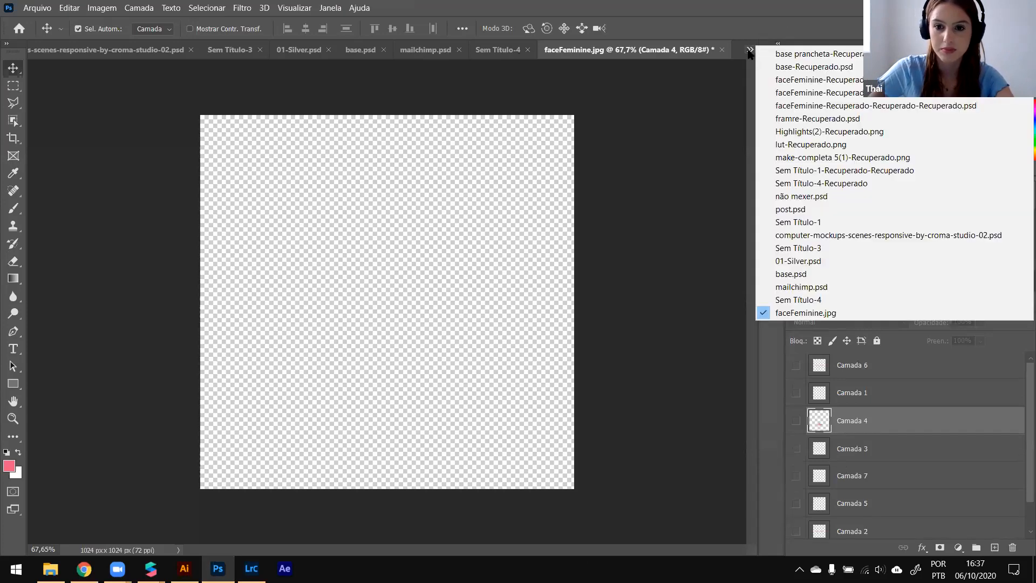
{"action": "left_click", "coordinate": [749, 49]}
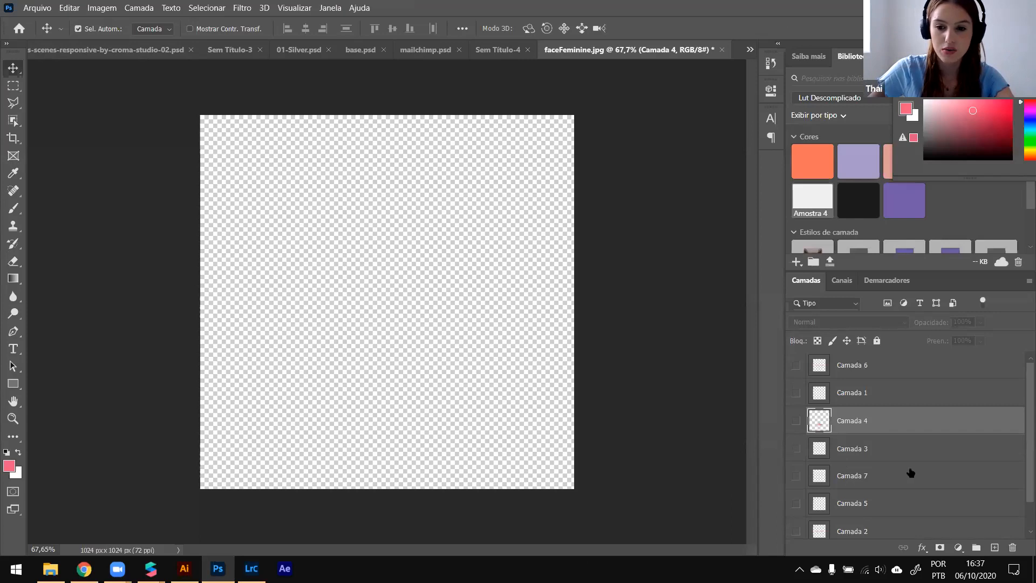
{"action": "scroll", "coordinate": [910, 472], "scroll_direction": "down", "scroll_amount": 1}
{"action": "left_click", "coordinate": [45, 8]}
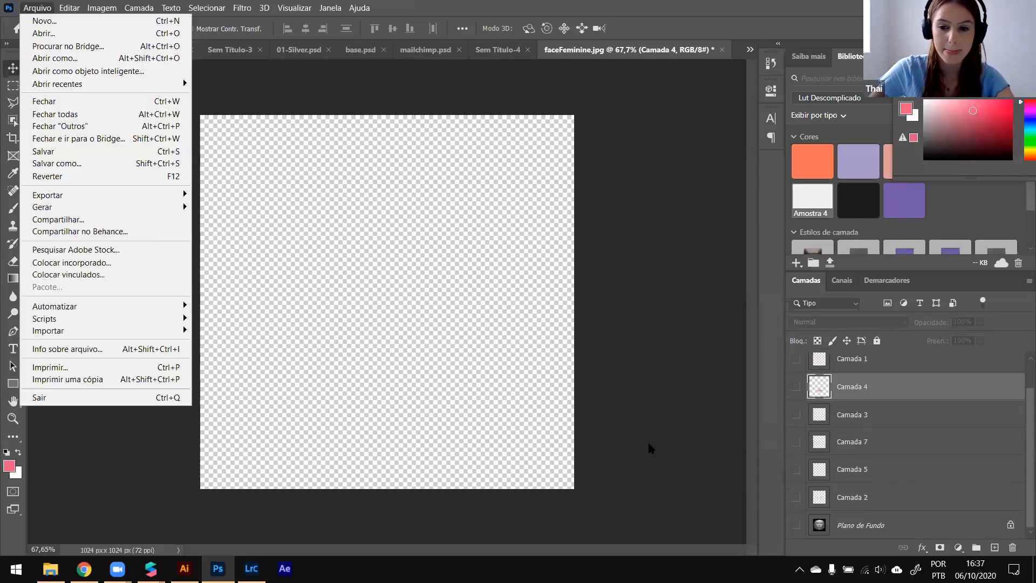
{"action": "left_click", "coordinate": [364, 174]}
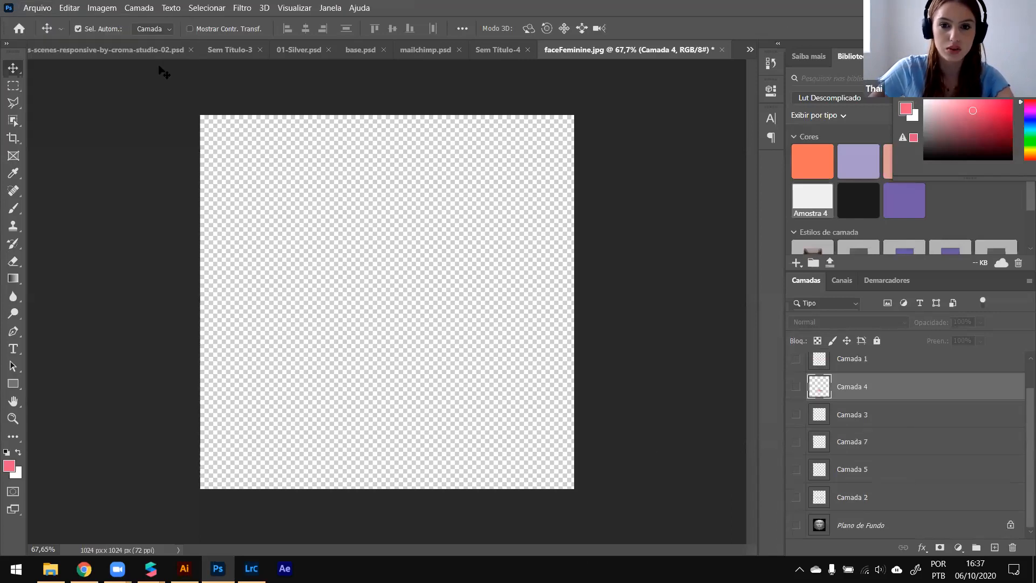
{"action": "left_click", "coordinate": [37, 8]}
{"action": "left_click", "coordinate": [38, 7]}
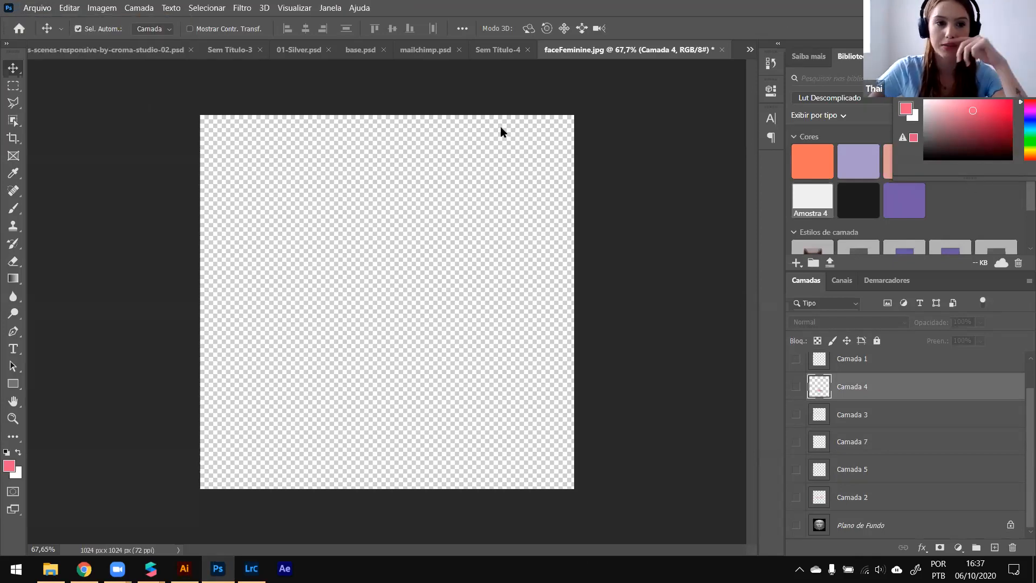
Step: Create a new document 500 pixels wide and 500 pixels high
{"action": "key", "text": "ctrl+n"}
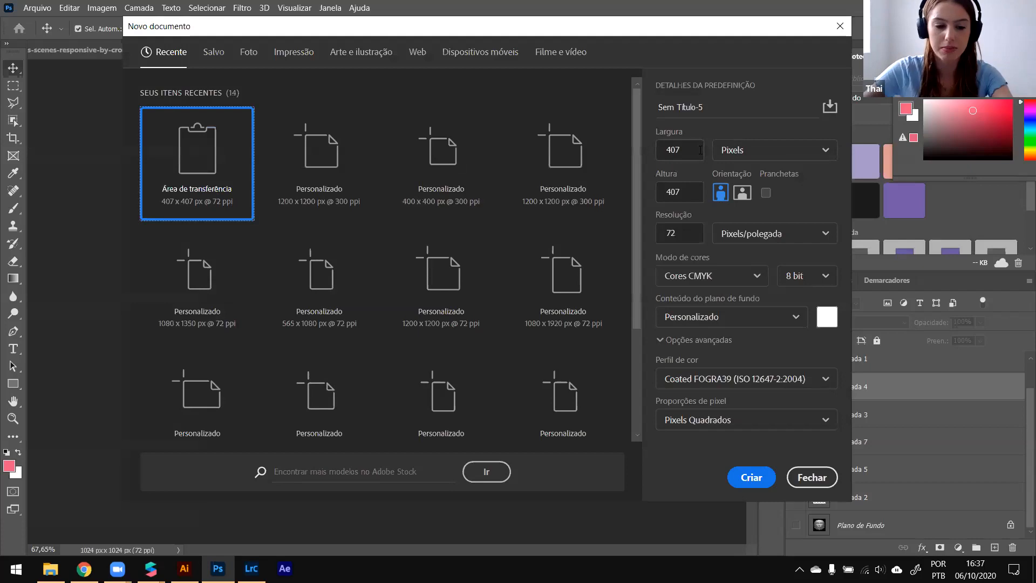
{"action": "double_click", "coordinate": [700, 150]}
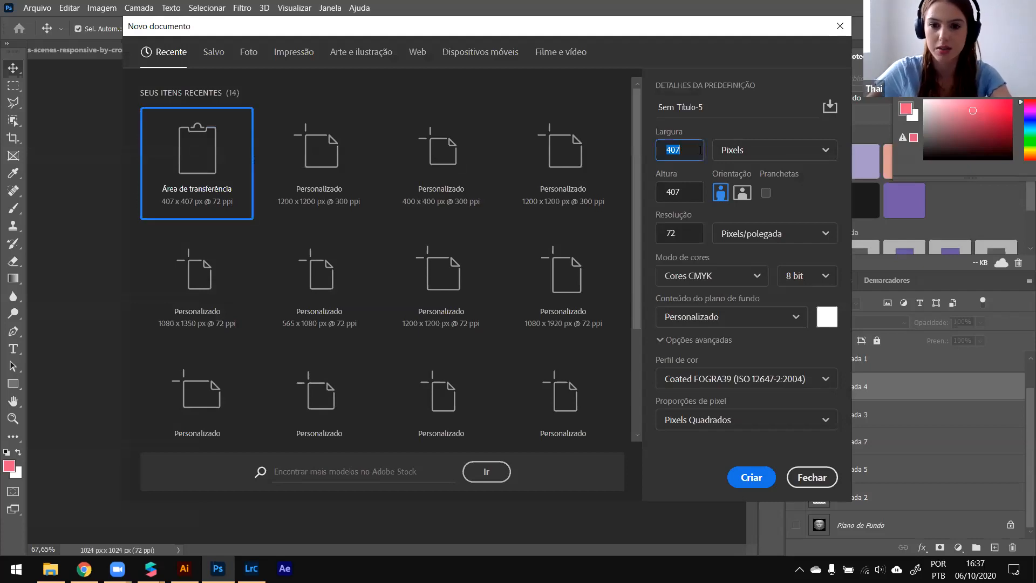
{"action": "type", "text": "500"}
{"action": "key", "text": "Tab"}
{"action": "key", "text": "Tab"}
{"action": "type", "text": "500"}
{"action": "key", "text": "Return"}
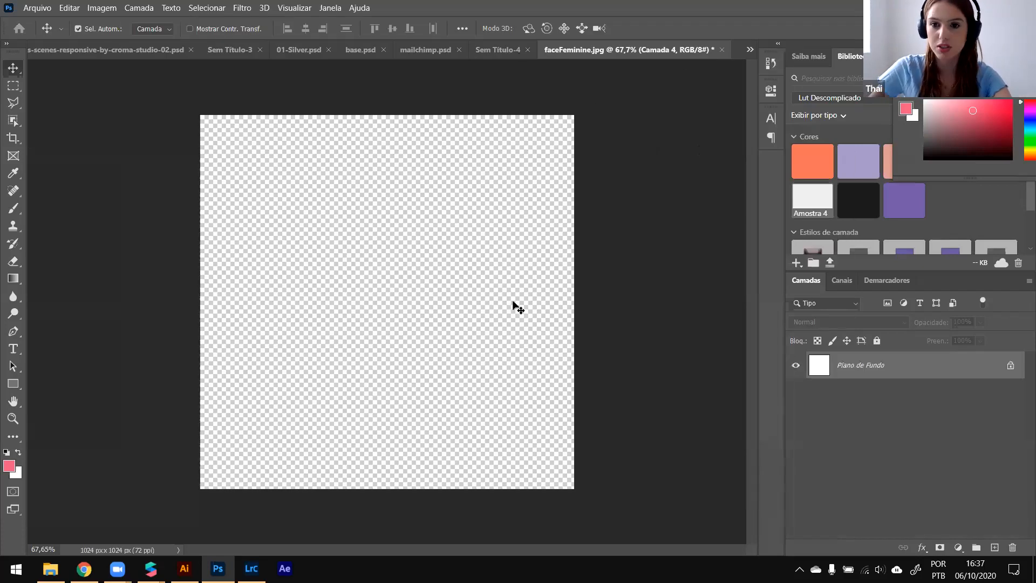
Step: Paste the button as a smart object into the new document and commit its placement at the offered size
{"action": "key", "text": "ctrl+v"}
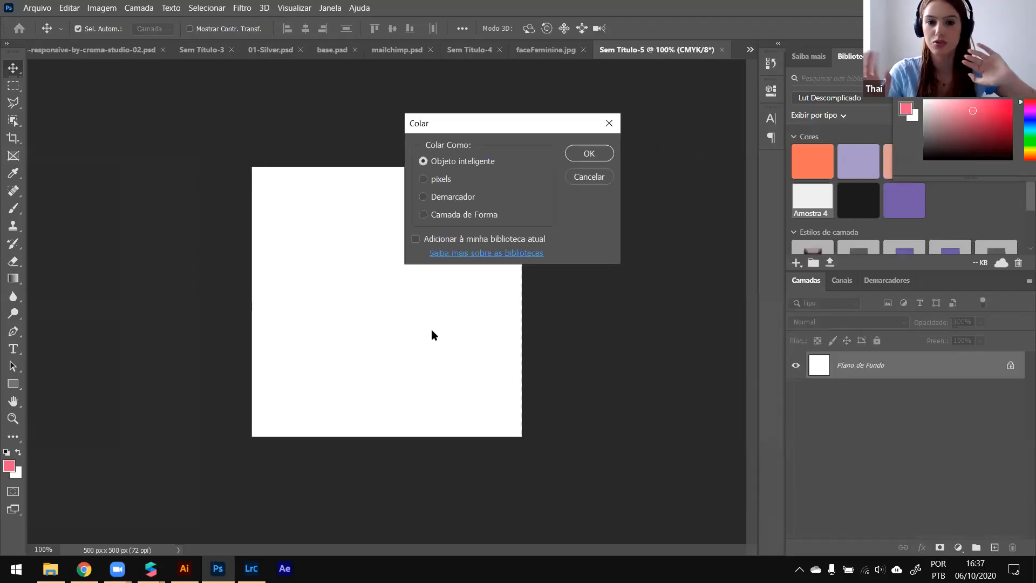
{"action": "left_click", "coordinate": [599, 155]}
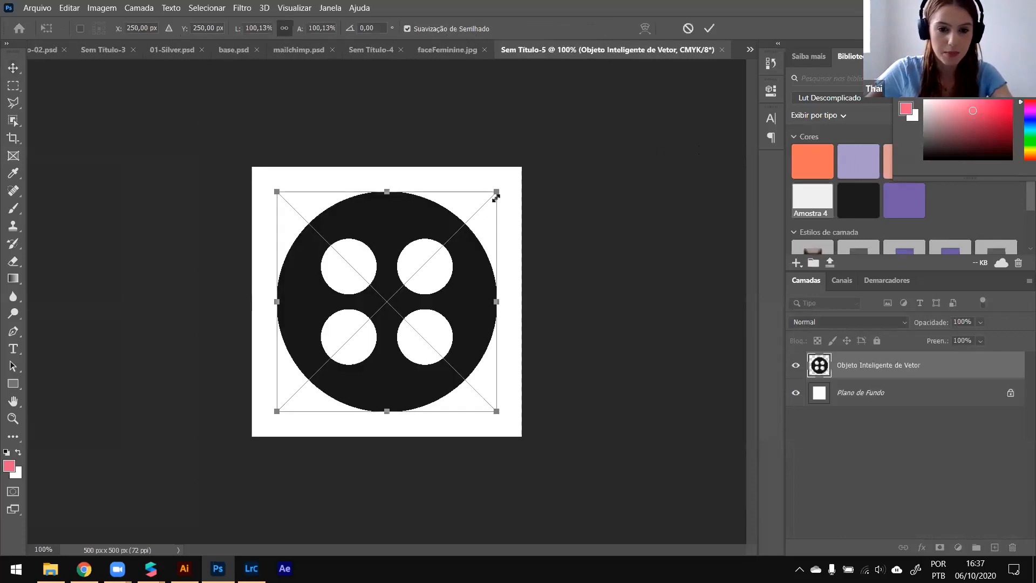
{"action": "key", "text": "alt+space"}
{"action": "left_click", "coordinate": [443, 356]}
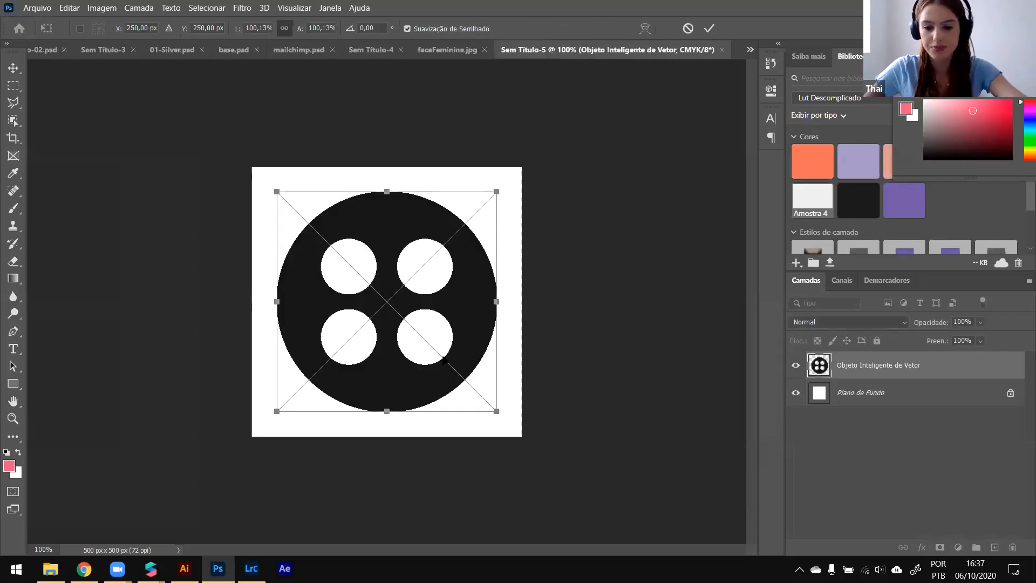
{"action": "key", "text": "Return"}
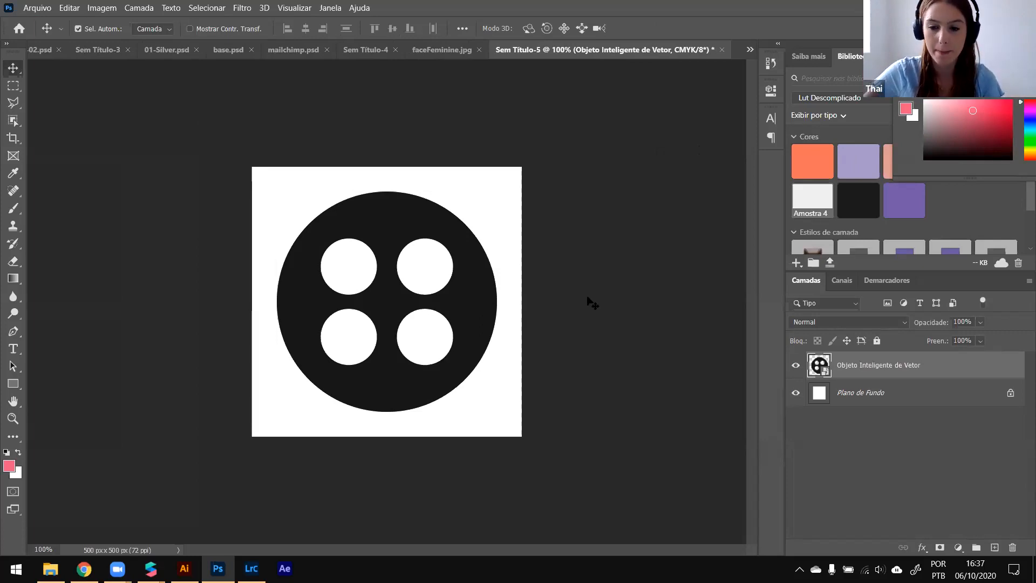
Step: Add a Bevel & Emboss style to the button layer with 334% depth, 13 px size and 5 px softening
{"action": "left_click", "coordinate": [922, 547]}
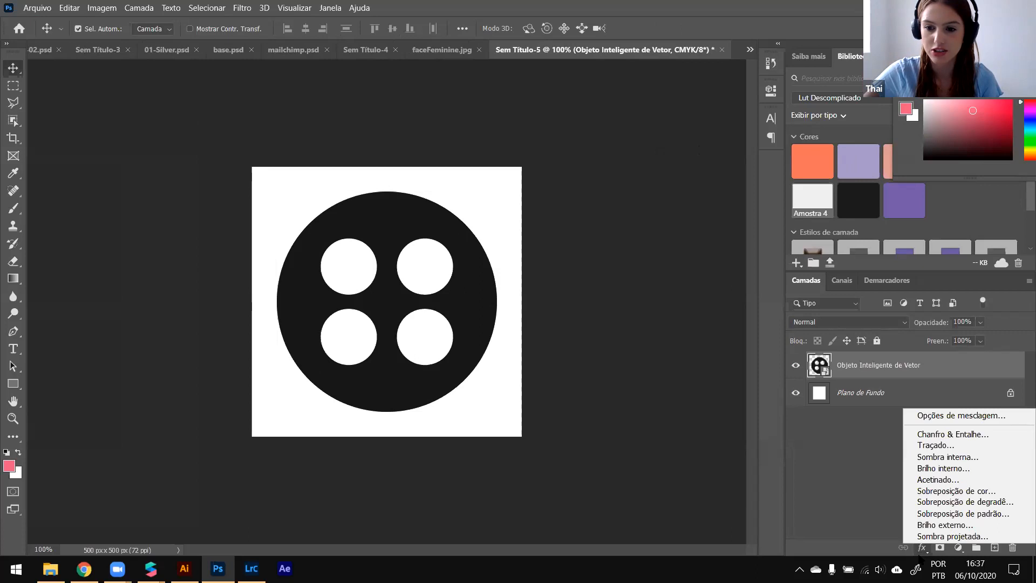
{"action": "left_click", "coordinate": [924, 550]}
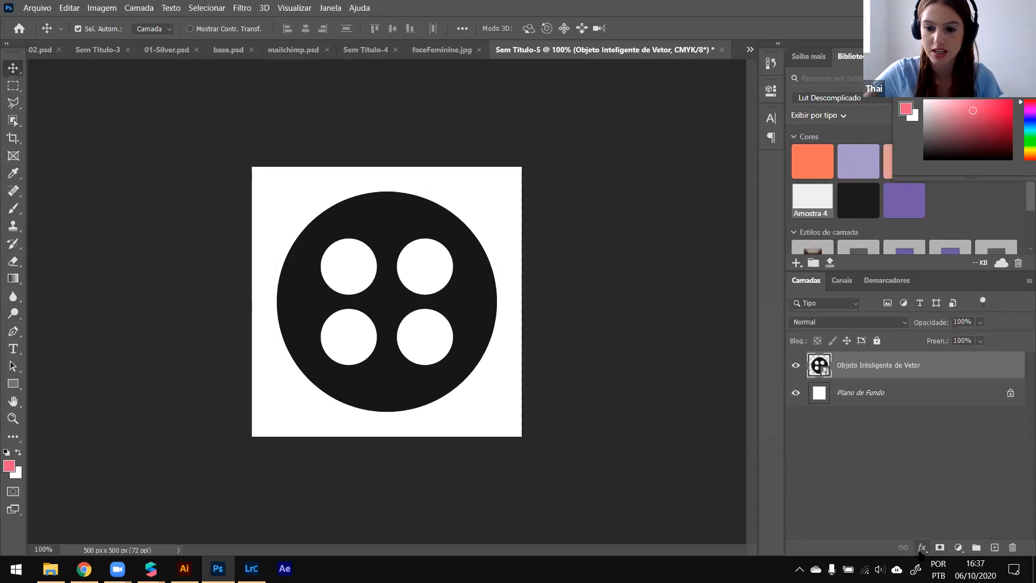
{"action": "left_click", "coordinate": [920, 554]}
{"action": "left_click", "coordinate": [951, 445]}
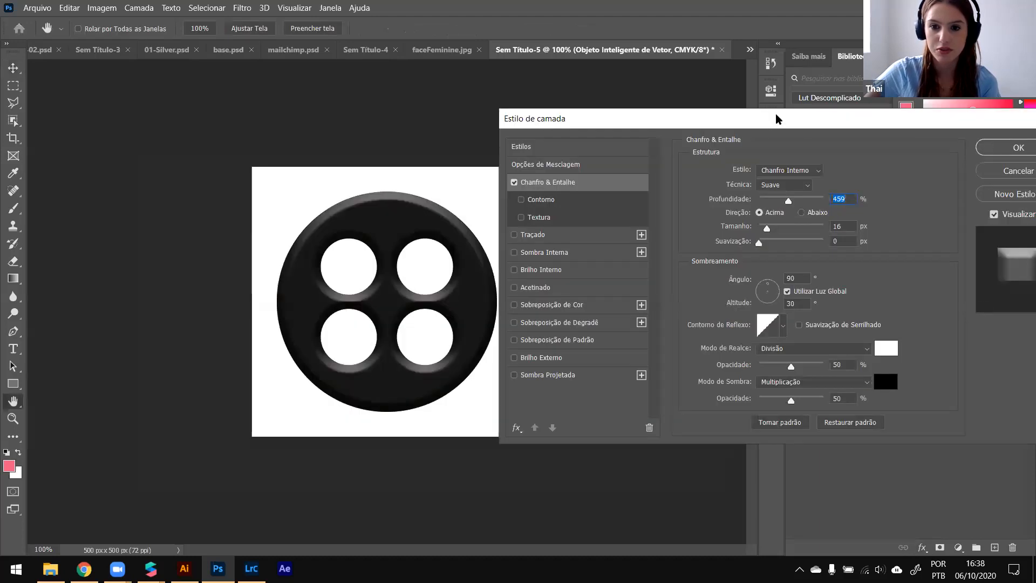
{"action": "left_click_drag", "start_coordinate": [777, 117], "coordinate": [891, 136]}
{"action": "left_click_drag", "start_coordinate": [910, 215], "coordinate": [900, 258]}
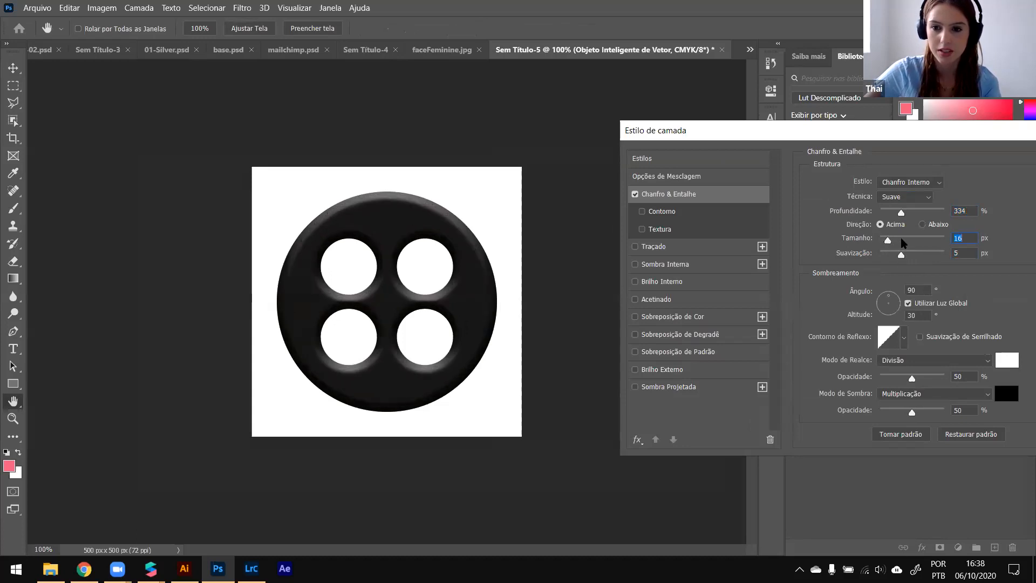
{"action": "left_click_drag", "start_coordinate": [888, 245], "coordinate": [886, 245]}
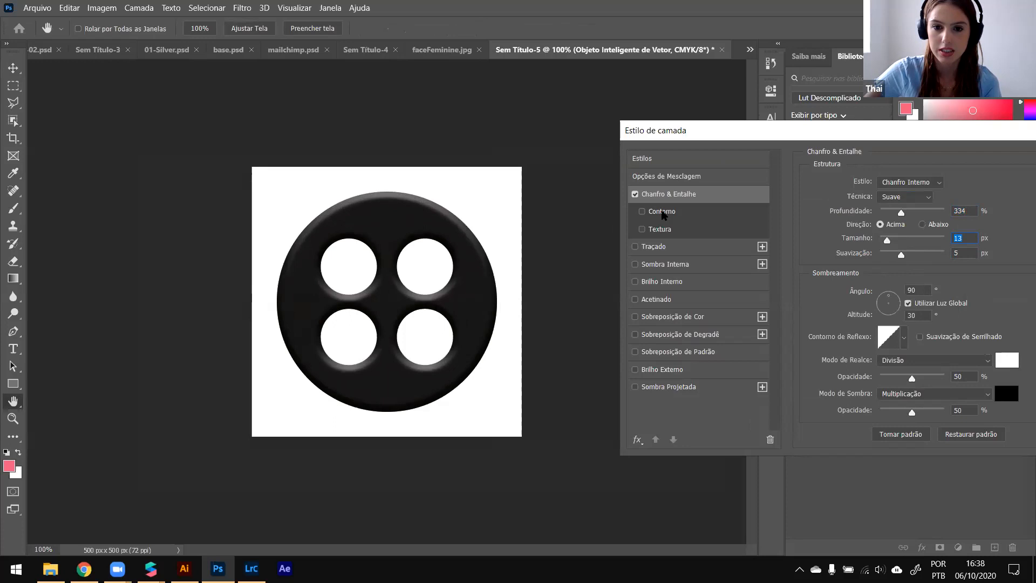
Step: Enable the bevel's Contour at 59% range with a custom convex curve, its lower point at 13% input and 26% output, and apply the style
{"action": "left_click", "coordinate": [662, 212]}
{"action": "left_click_drag", "start_coordinate": [898, 209], "coordinate": [856, 209]}
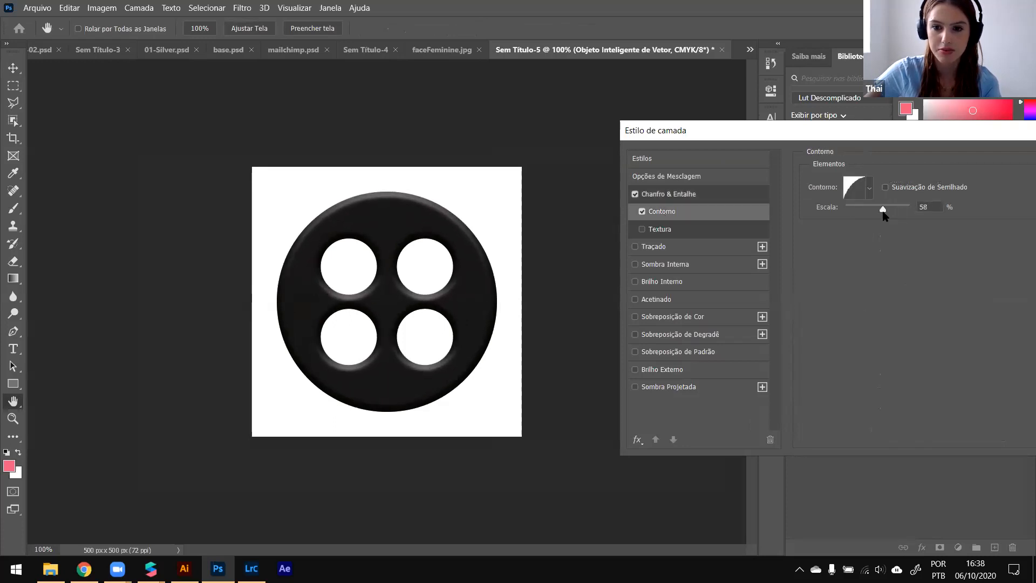
{"action": "left_click", "coordinate": [857, 188]}
{"action": "left_click_drag", "start_coordinate": [849, 158], "coordinate": [888, 119]}
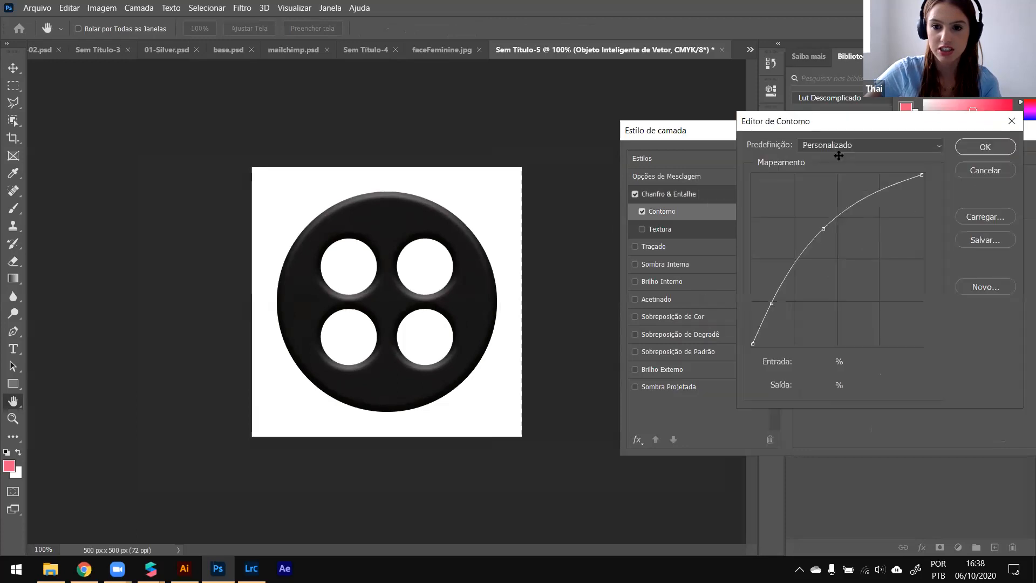
{"action": "left_click_drag", "start_coordinate": [820, 226], "coordinate": [825, 229]}
{"action": "left_click_drag", "start_coordinate": [770, 305], "coordinate": [771, 298]}
{"action": "left_click_drag", "start_coordinate": [826, 223], "coordinate": [838, 216]}
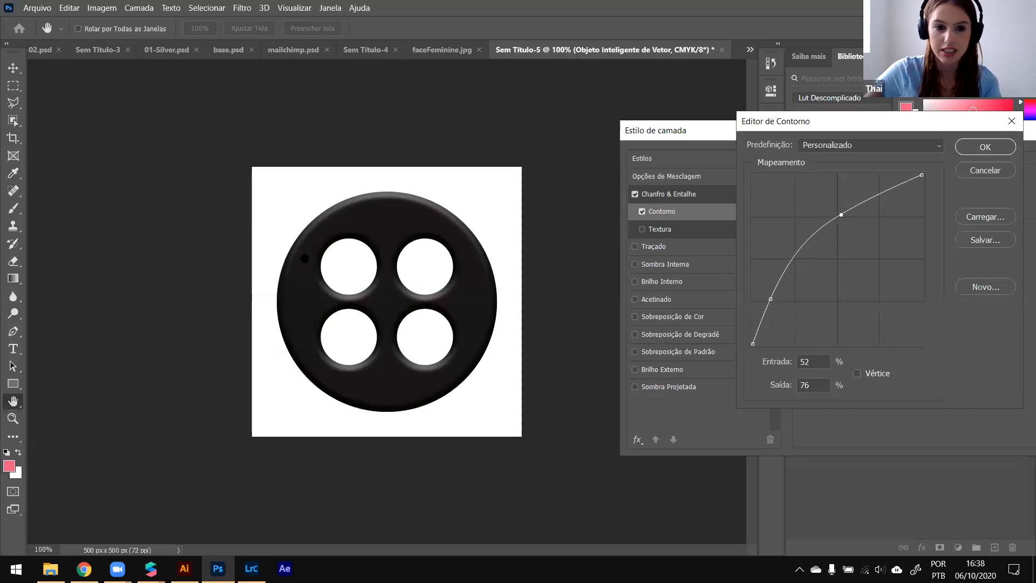
{"action": "left_click_drag", "start_coordinate": [838, 216], "coordinate": [840, 210]}
{"action": "left_click_drag", "start_coordinate": [771, 301], "coordinate": [773, 305]}
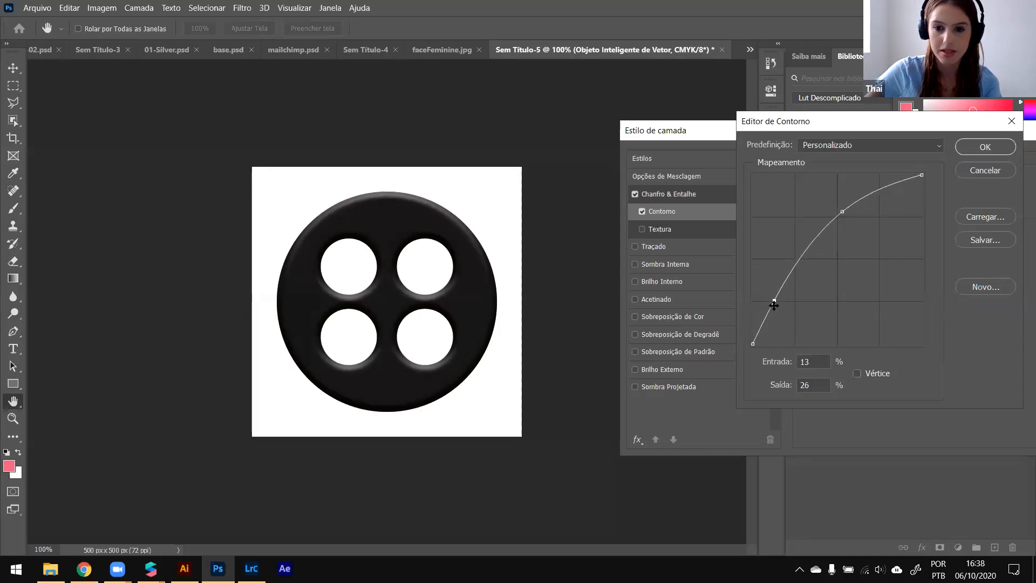
{"action": "left_click", "coordinate": [986, 146]}
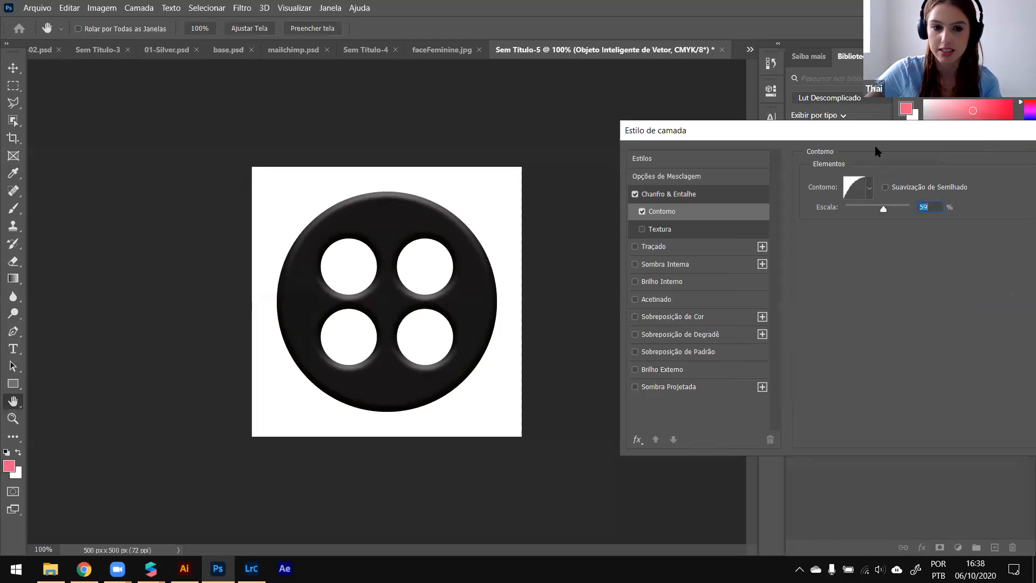
{"action": "left_click_drag", "start_coordinate": [868, 138], "coordinate": [731, 135]}
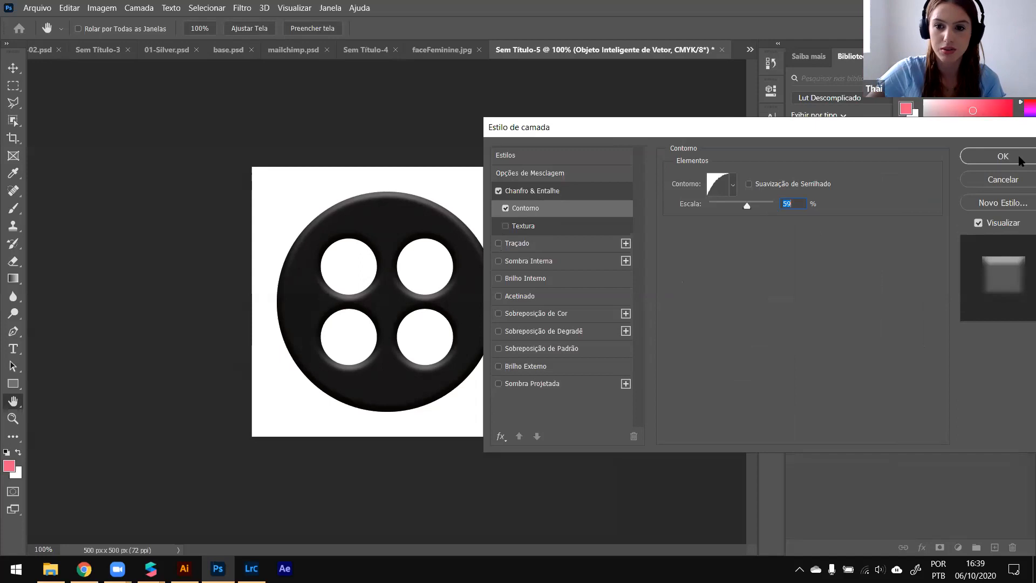
{"action": "left_click", "coordinate": [1002, 157]}
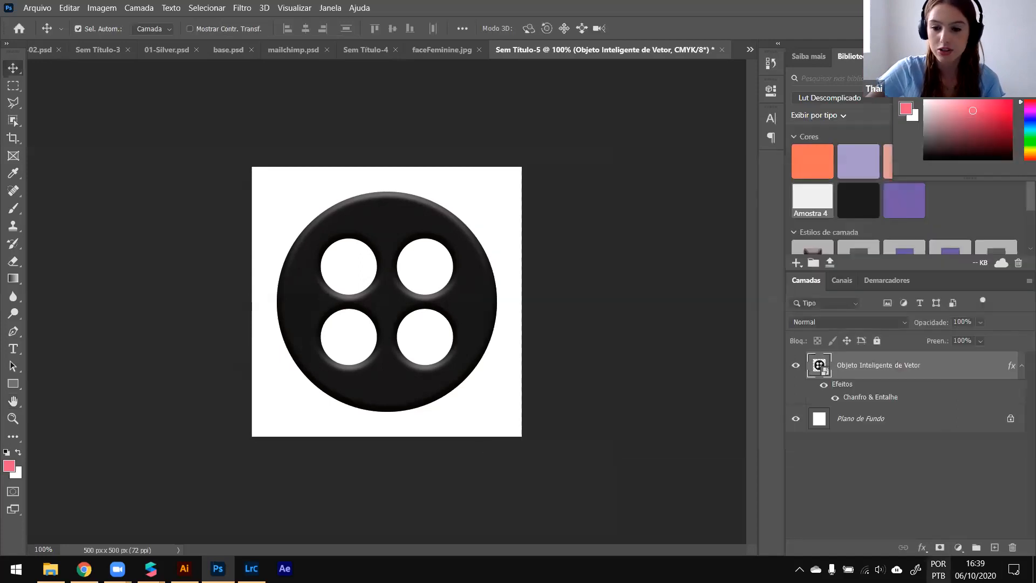
Step: Add a Drop Shadow to the button layer with 48% opacity, 2 px distance, 27% spread and 13 px size, and apply it
{"action": "left_click", "coordinate": [925, 551]}
{"action": "left_click", "coordinate": [744, 296]}
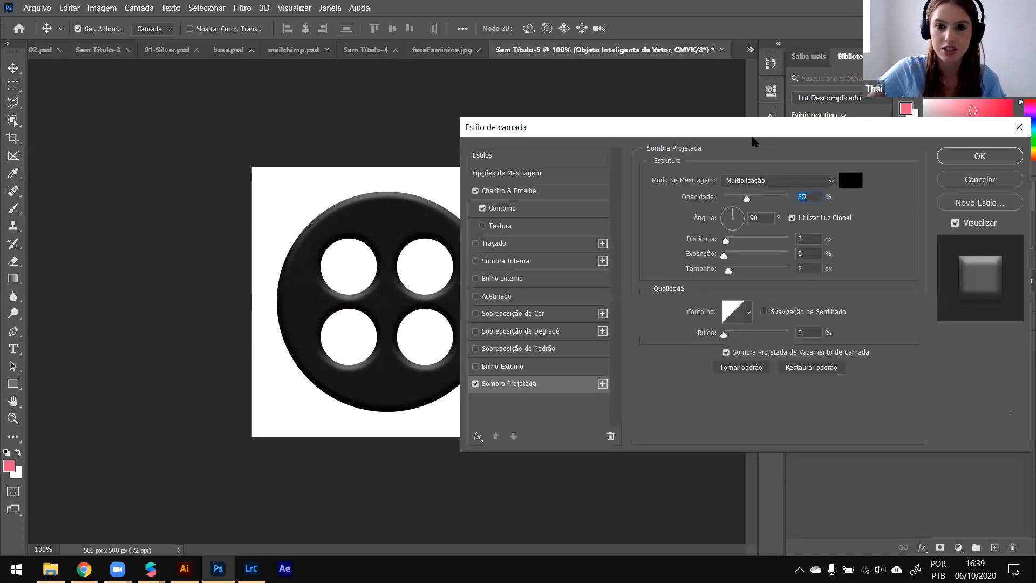
{"action": "left_click_drag", "start_coordinate": [712, 131], "coordinate": [828, 101]}
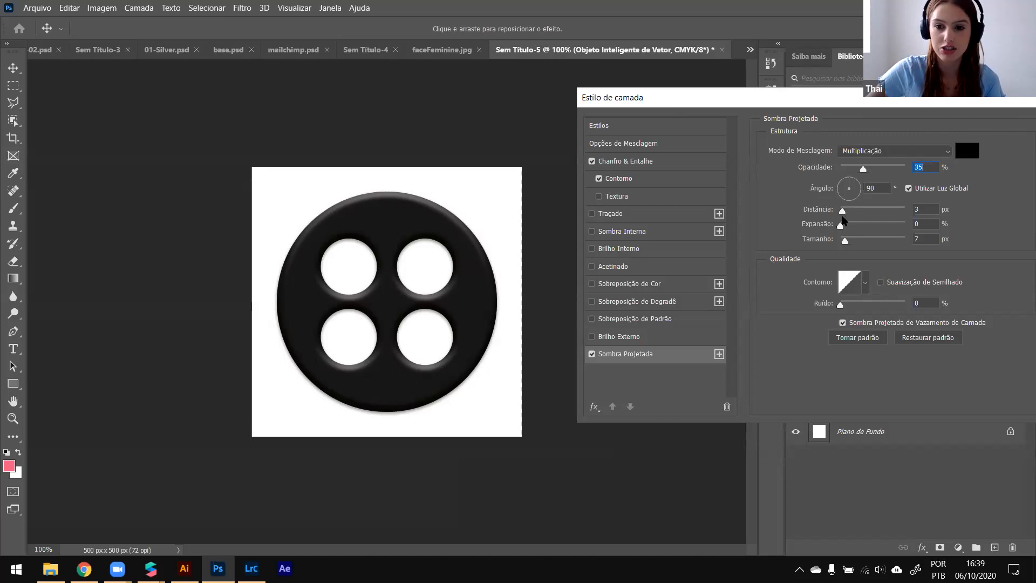
{"action": "mouse_move", "coordinate": [843, 214]}
{"action": "left_mouse_down"}
{"action": "mouse_move", "coordinate": [854, 214]}
{"action": "mouse_move", "coordinate": [845, 216]}
{"action": "left_mouse_up"}
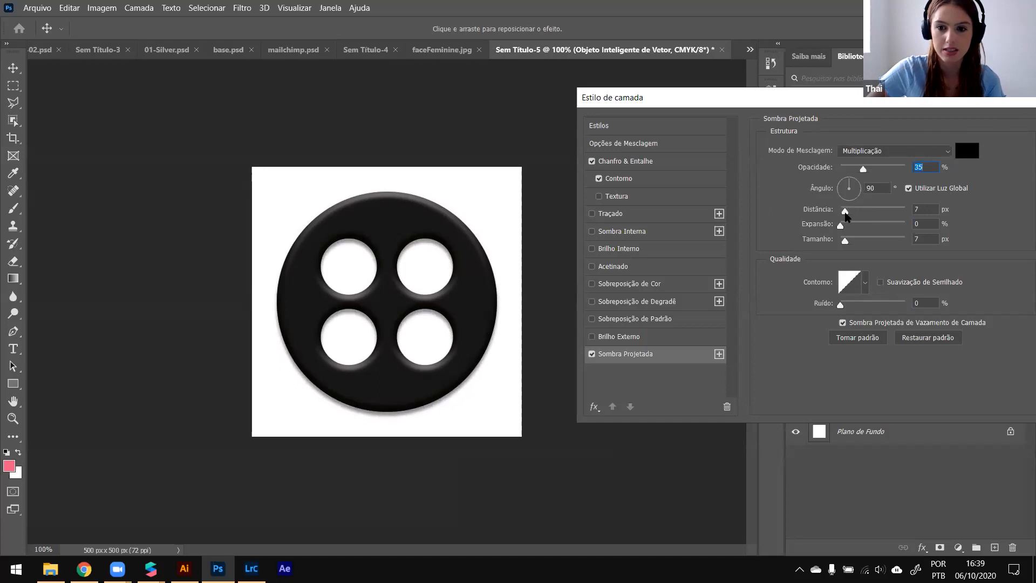
{"action": "mouse_move", "coordinate": [863, 168]}
{"action": "left_mouse_down"}
{"action": "mouse_move", "coordinate": [883, 168]}
{"action": "mouse_move", "coordinate": [874, 170]}
{"action": "left_mouse_up"}
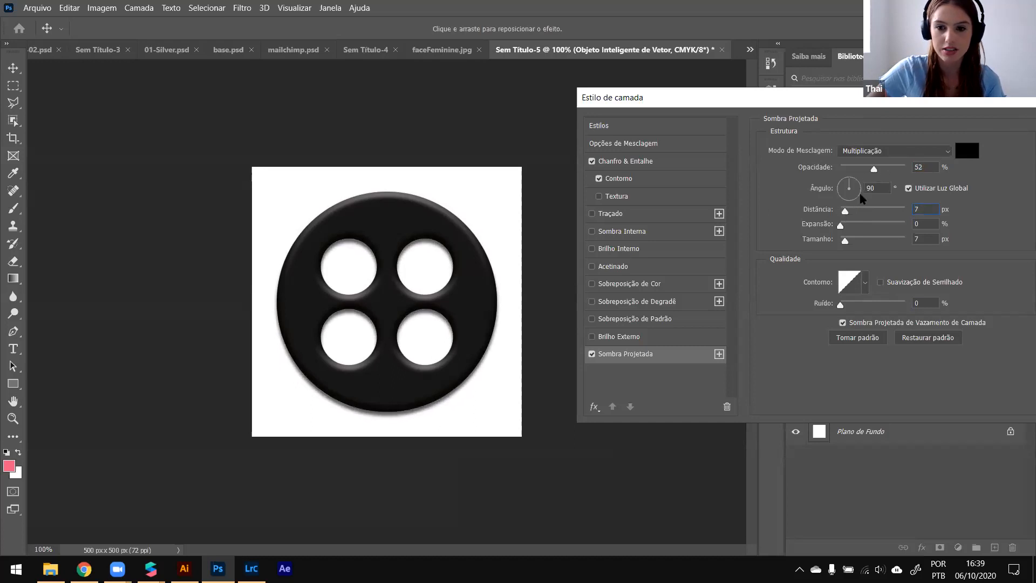
{"action": "left_click_drag", "start_coordinate": [846, 243], "coordinate": [860, 229]}
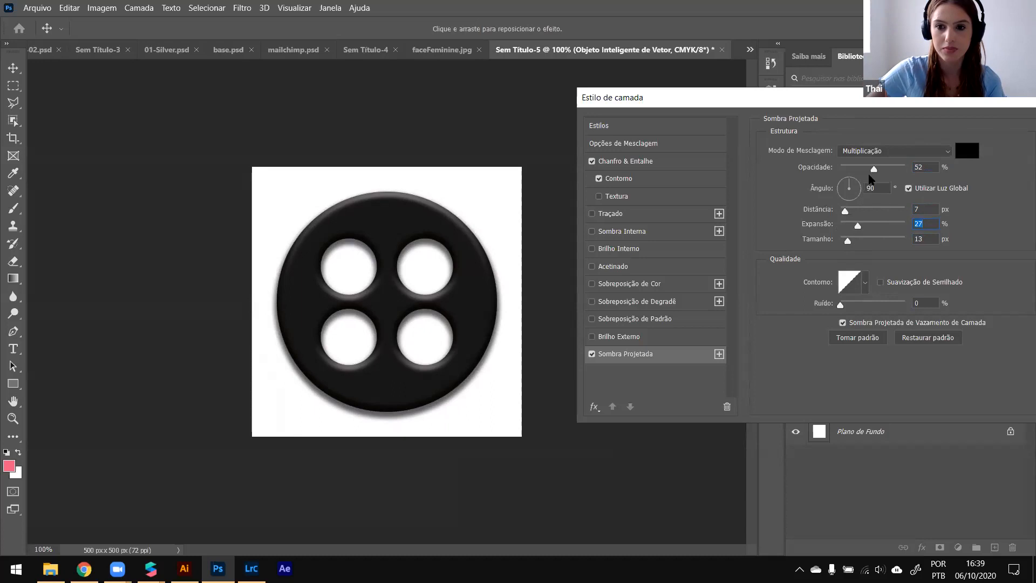
{"action": "left_click_drag", "start_coordinate": [875, 172], "coordinate": [871, 171]}
{"action": "left_click_drag", "start_coordinate": [846, 211], "coordinate": [843, 213]}
{"action": "left_click_drag", "start_coordinate": [808, 101], "coordinate": [573, 89]}
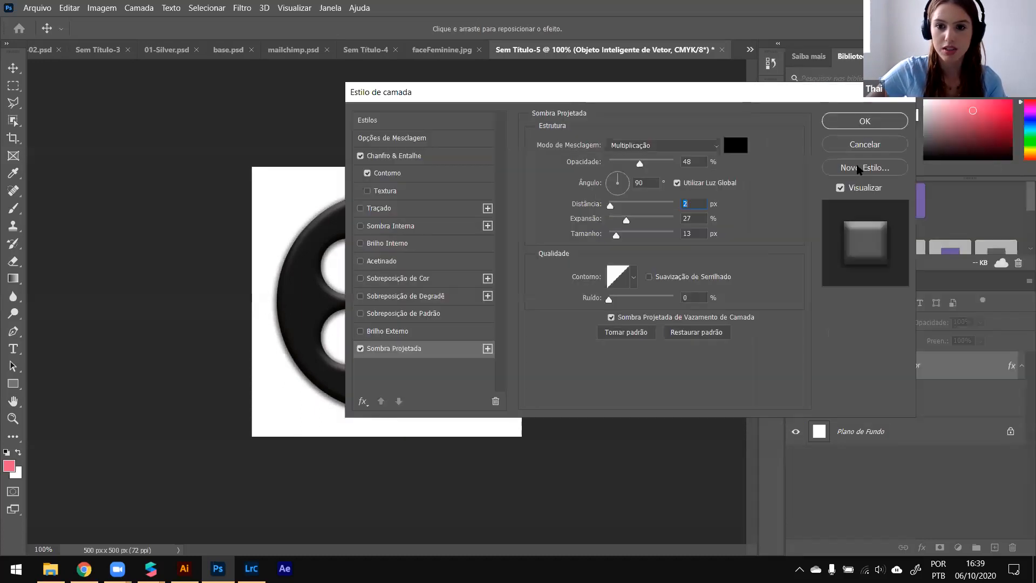
{"action": "left_click", "coordinate": [864, 119]}
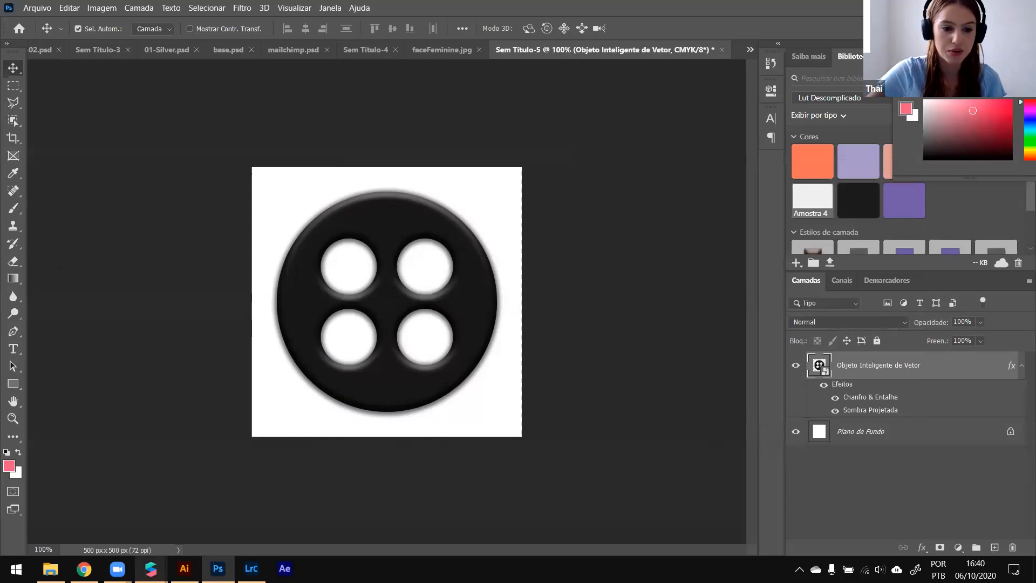
Step: Switch to the untitled Spark AR project and add a plane under faceTracker0
{"action": "mouse_move", "coordinate": [151, 568]}
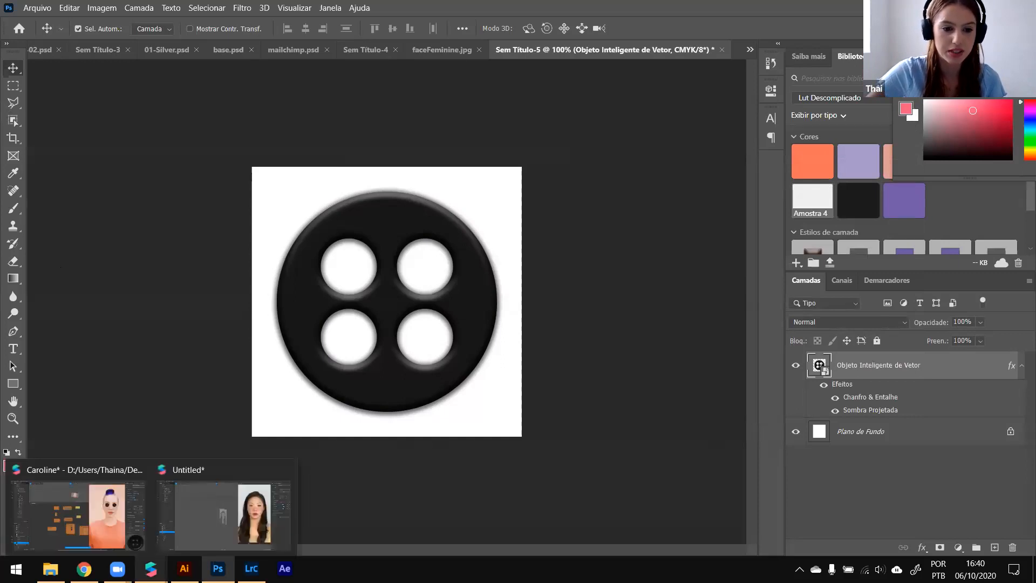
{"action": "left_click", "coordinate": [210, 538]}
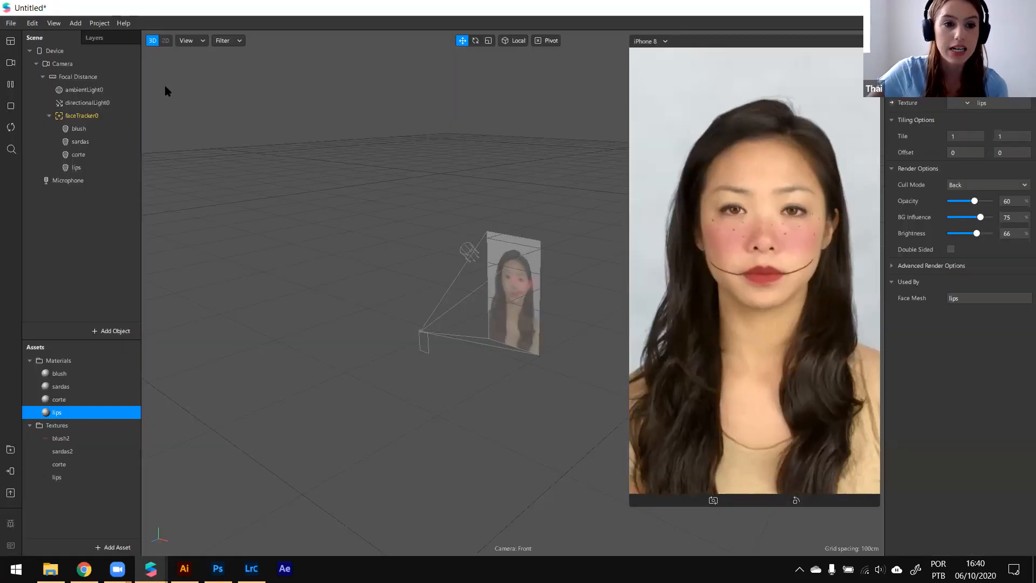
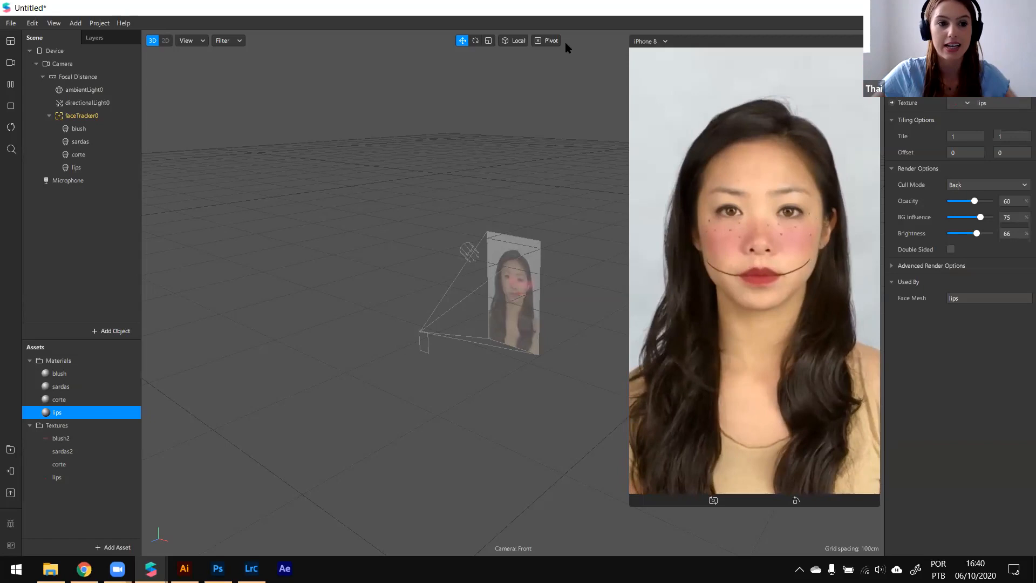
{"action": "right_click", "coordinate": [91, 123]}
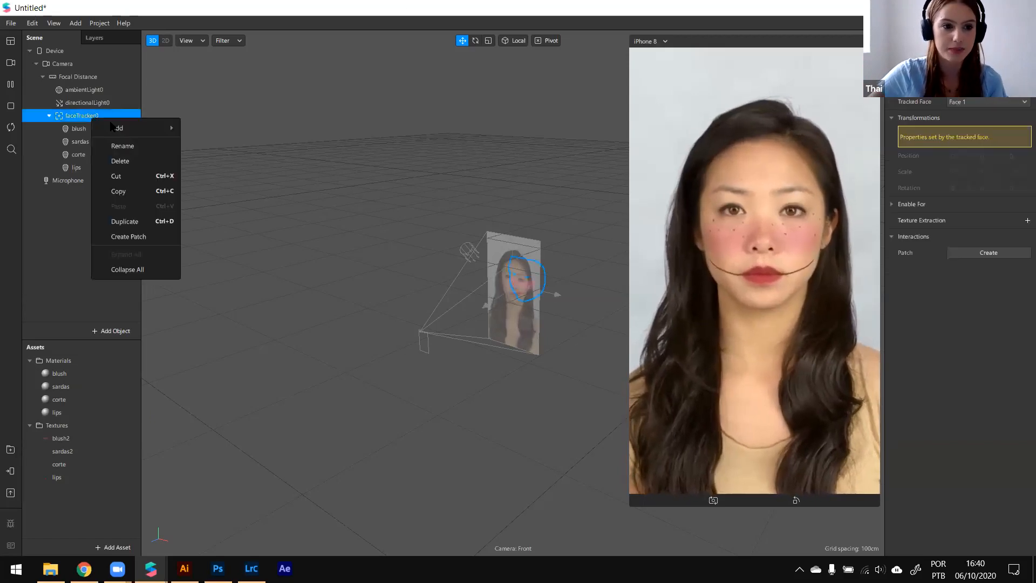
{"action": "mouse_move", "coordinate": [122, 127]}
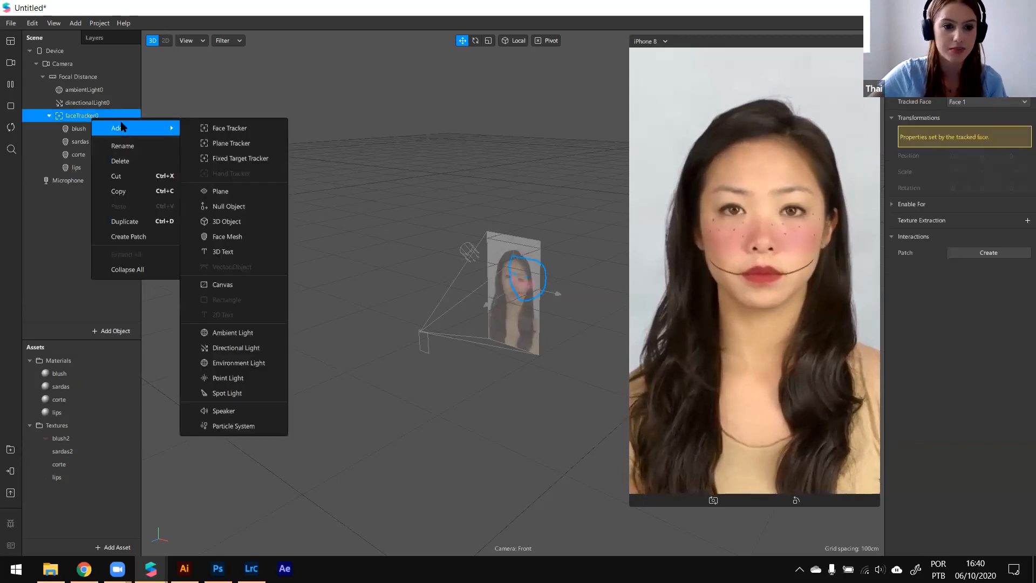
{"action": "left_click", "coordinate": [229, 192]}
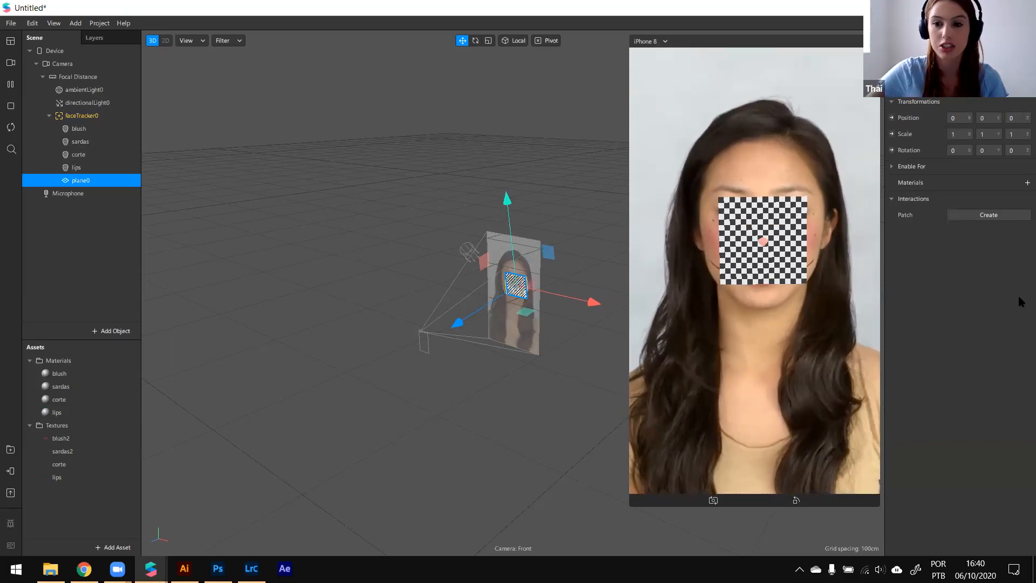
Step: Create a new material for the plane and name it botão
{"action": "left_click", "coordinate": [1026, 183]}
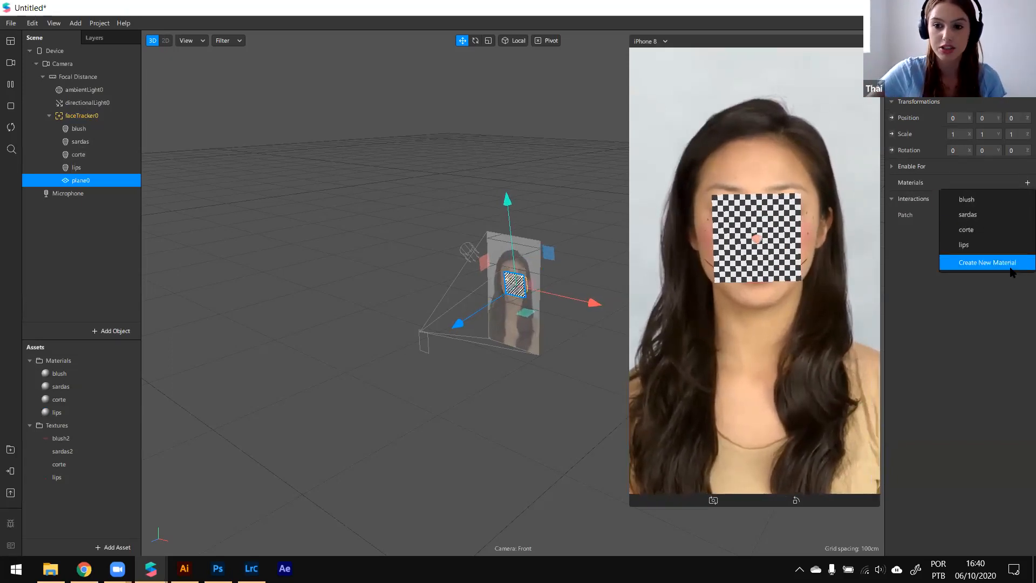
{"action": "left_click", "coordinate": [1011, 262]}
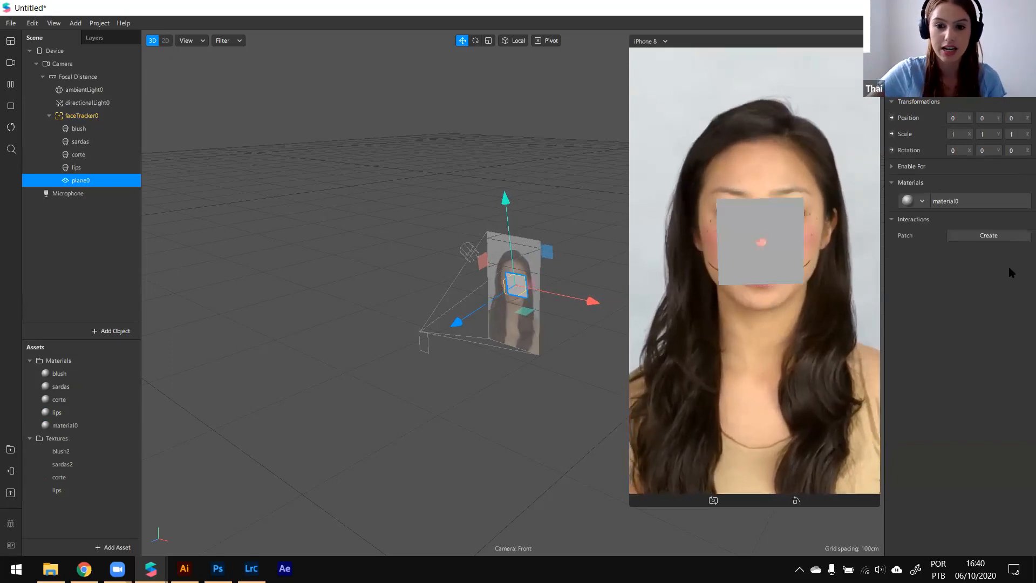
{"action": "double_click", "coordinate": [79, 426]}
{"action": "type", "text": "botão"}
{"action": "key", "text": "Return"}
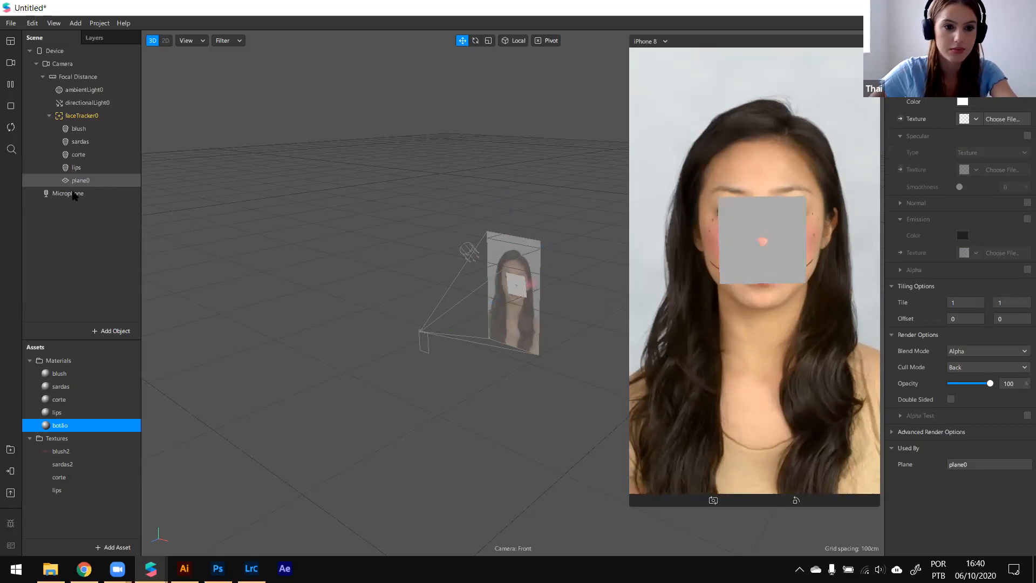
Step: Rename the plane object under the face tracker as botão
{"action": "double_click", "coordinate": [61, 179]}
{"action": "type", "text": "pt"}
{"action": "type", "text": "tão"}
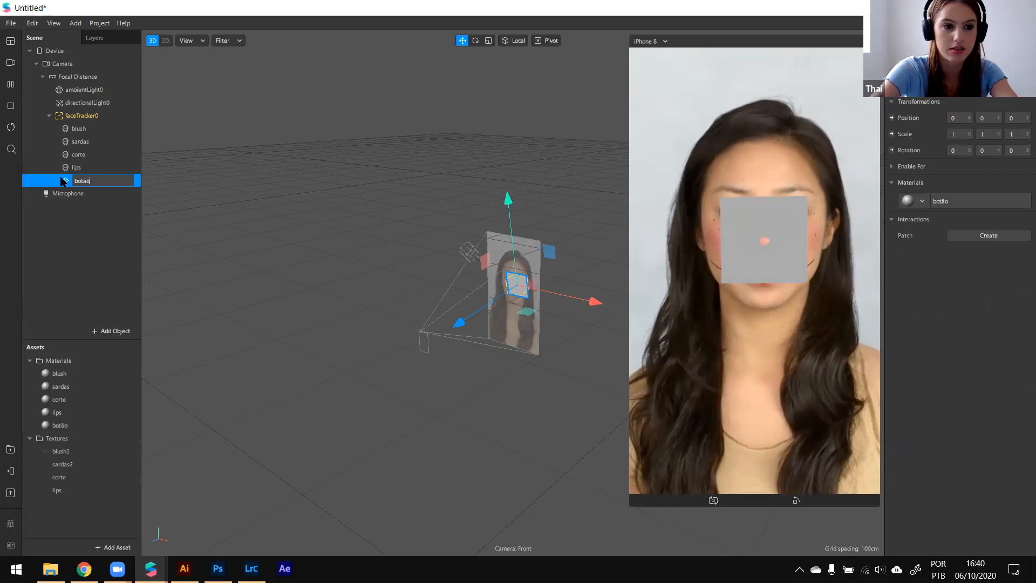
{"action": "key", "text": "Return"}
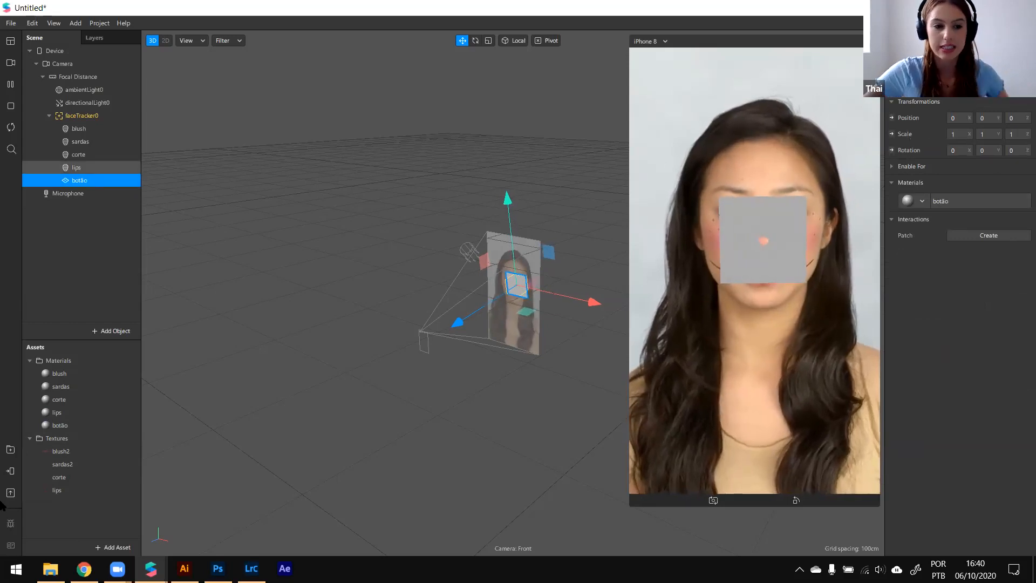
Step: Import botão.png from the textures folder into the project's assets
{"action": "left_click", "coordinate": [91, 428]}
{"action": "left_click", "coordinate": [50, 568]}
{"action": "left_click_drag", "start_coordinate": [887, 272], "coordinate": [86, 491]}
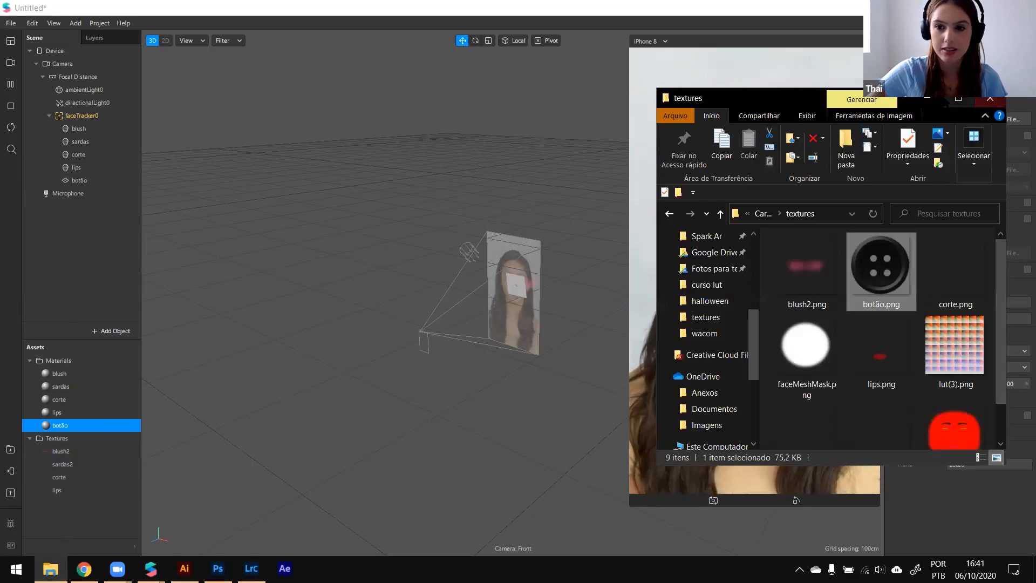
{"action": "left_click", "coordinate": [197, 449]}
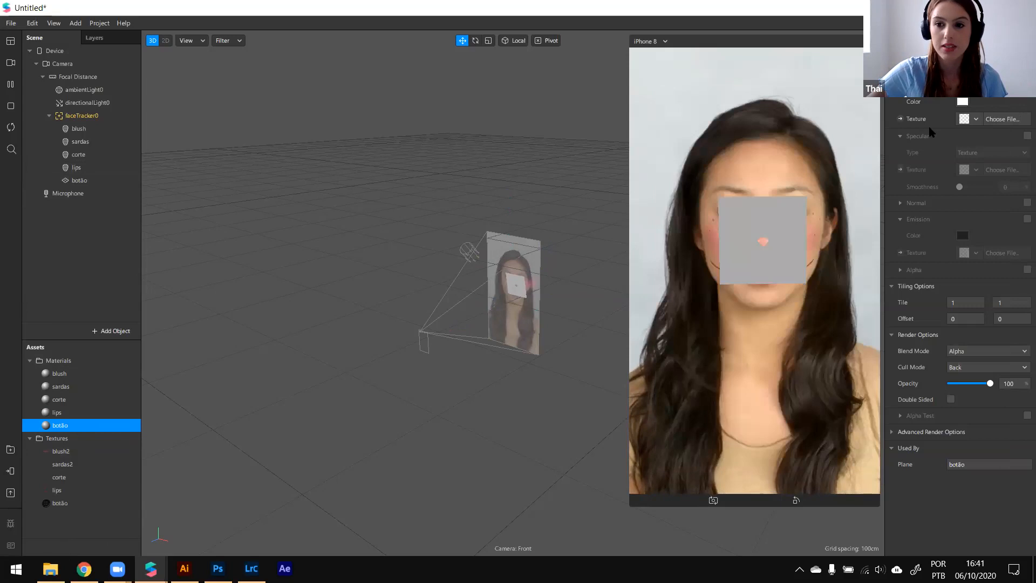
Step: Switch the botão material to a flat, unlit shader type and assign the botão texture to it
{"action": "left_click", "coordinate": [988, 69]}
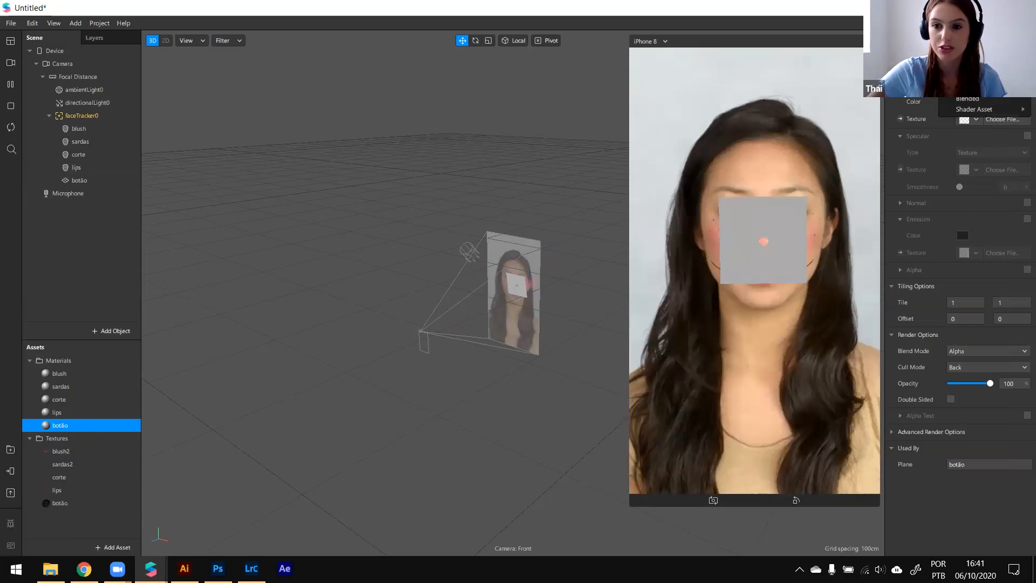
{"action": "left_click", "coordinate": [60, 503]}
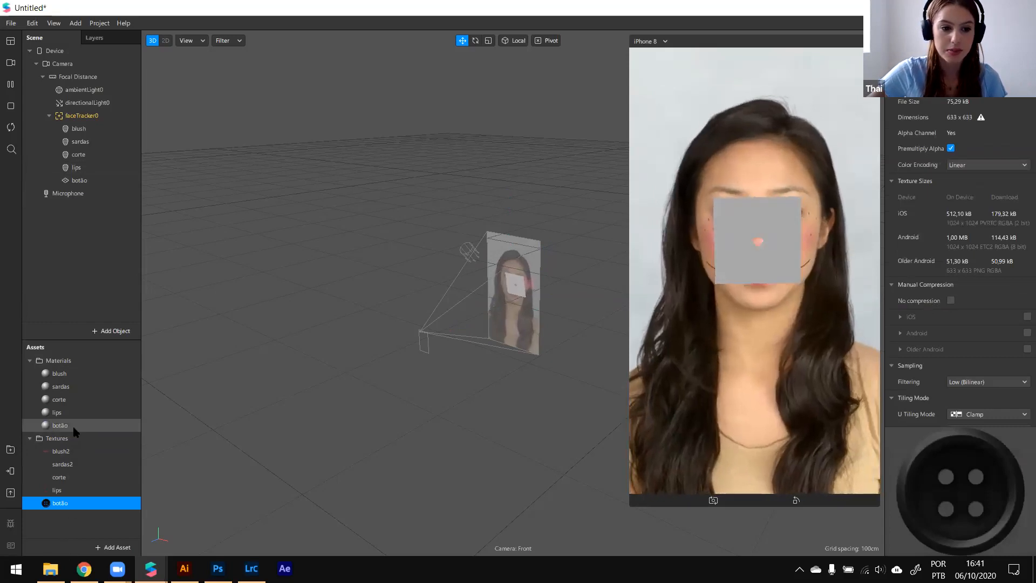
{"action": "left_click", "coordinate": [73, 424]}
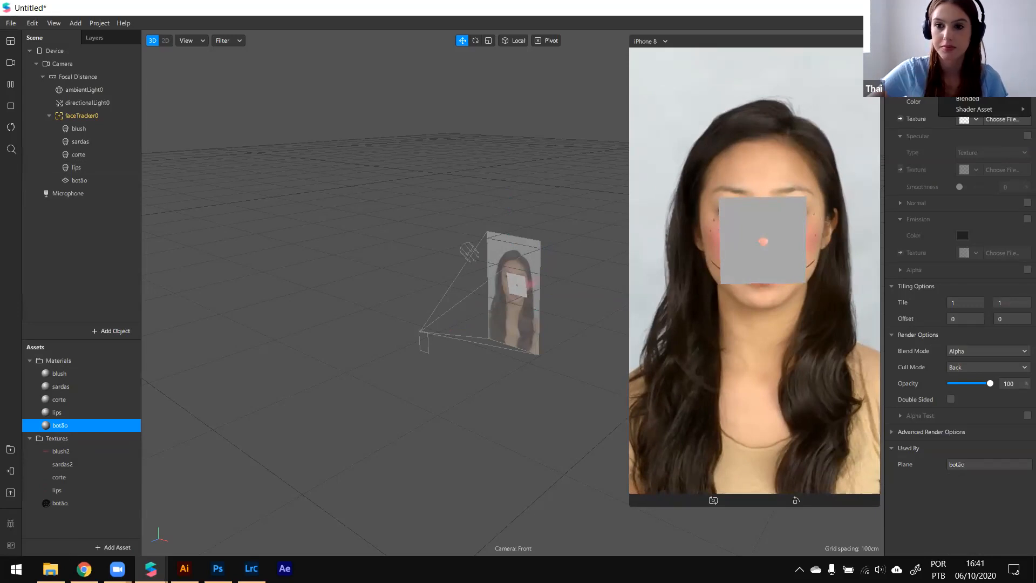
{"action": "left_click", "coordinate": [966, 55]}
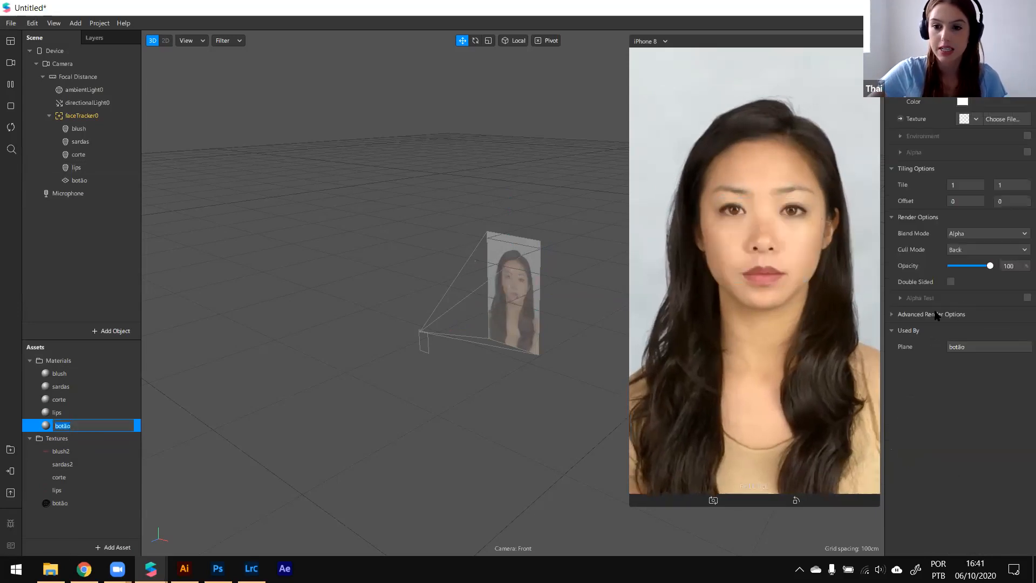
{"action": "left_click", "coordinate": [891, 314]}
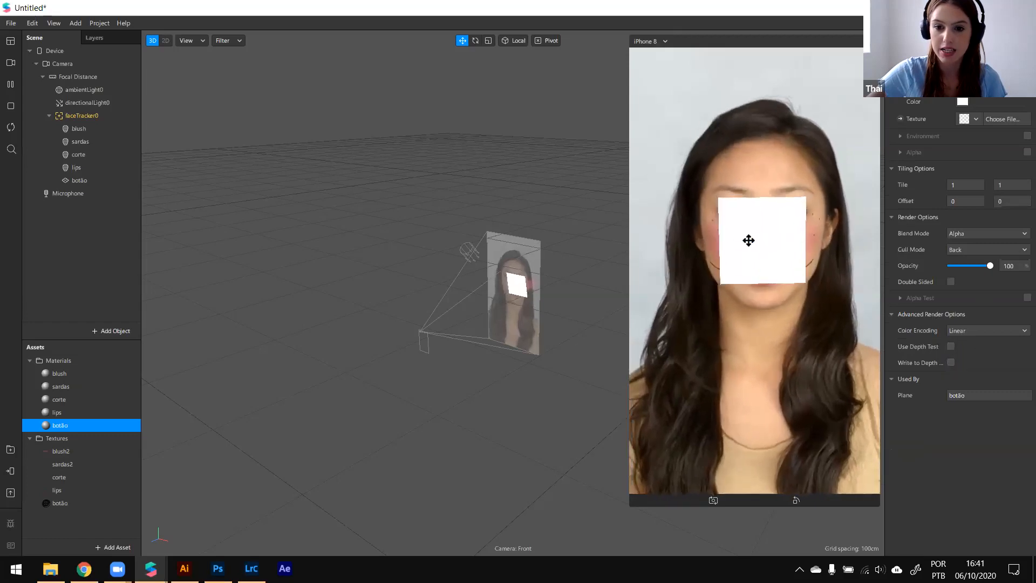
{"action": "left_click", "coordinate": [893, 315]}
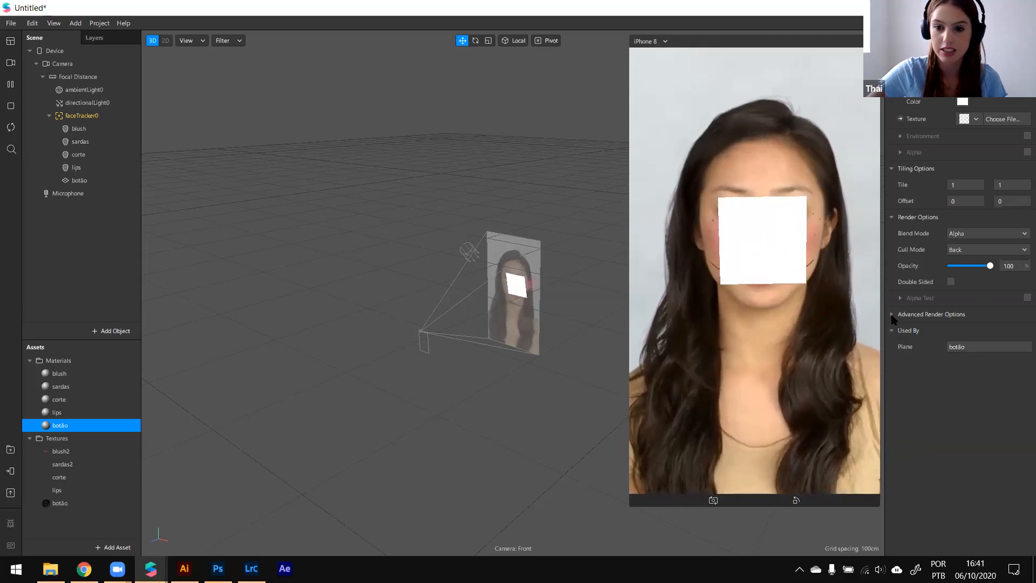
{"action": "left_click", "coordinate": [976, 119]}
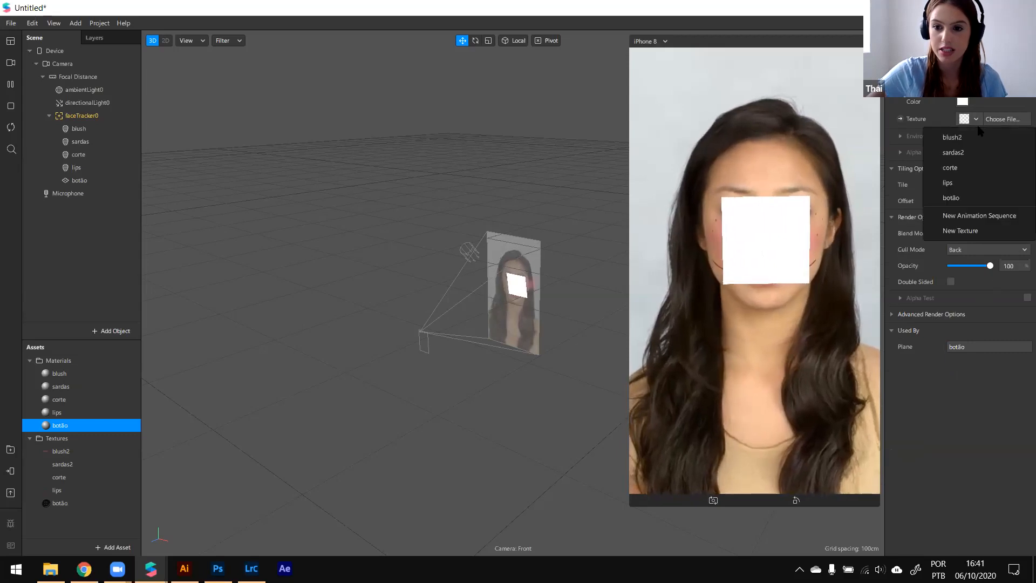
{"action": "left_click", "coordinate": [969, 196]}
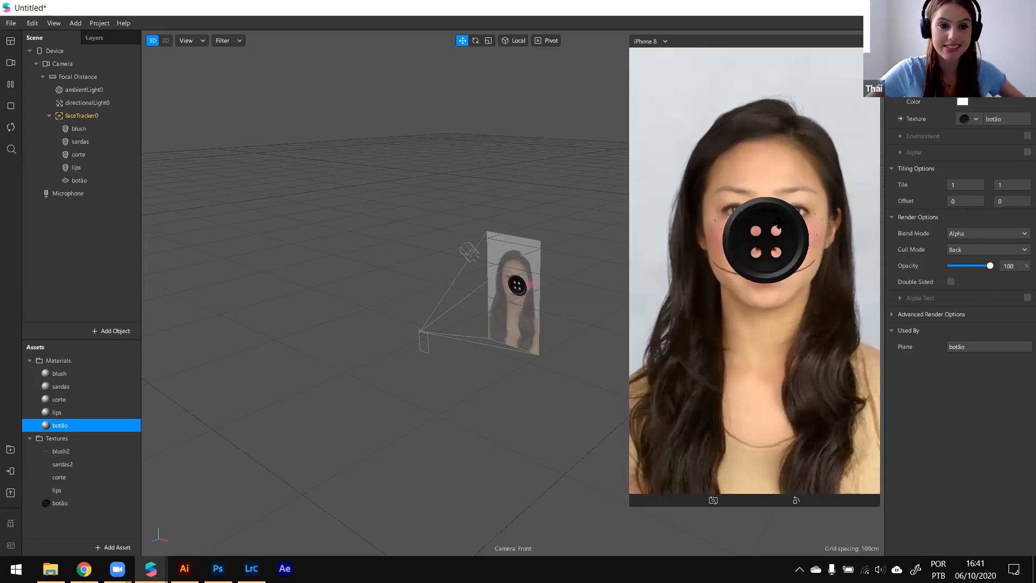
Step: Move the botão plane sideways along its X axis to about -0.02, towards one eye of the tracked face
{"action": "scroll", "coordinate": [545, 308], "scroll_direction": "up", "scroll_amount": 2}
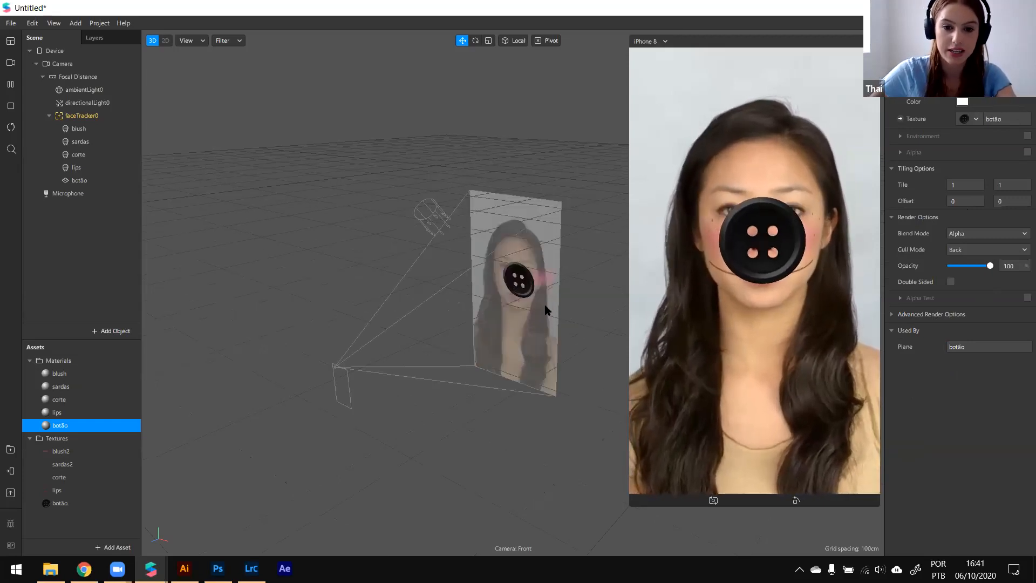
{"action": "scroll", "coordinate": [563, 329], "scroll_direction": "up", "scroll_amount": 1}
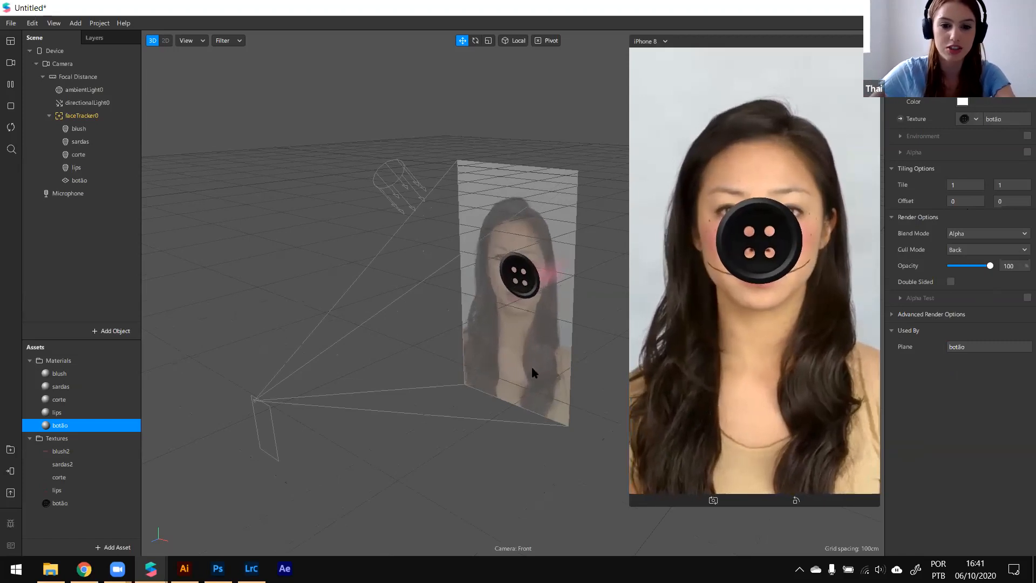
{"action": "middle_click_drag", "start_coordinate": [476, 351], "coordinate": [584, 333]}
{"action": "left_click_drag", "start_coordinate": [423, 244], "coordinate": [472, 312]}
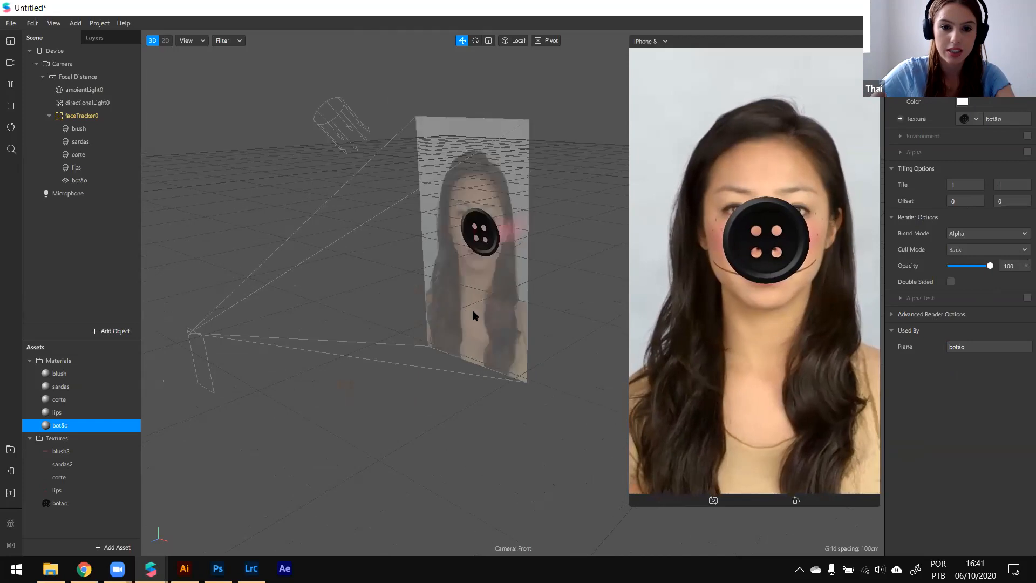
{"action": "left_click_drag", "start_coordinate": [662, 211], "coordinate": [511, 354]}
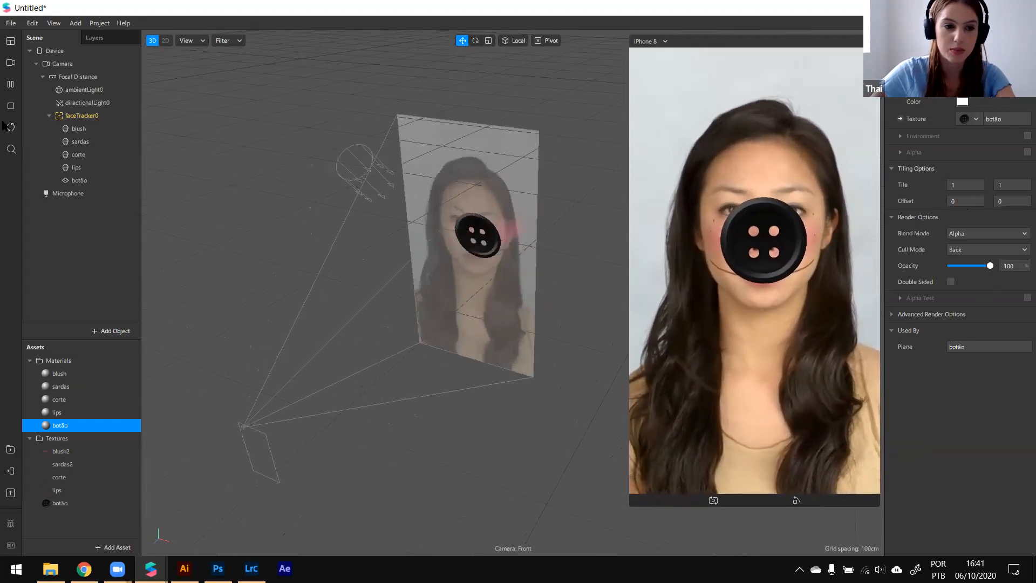
{"action": "left_click", "coordinate": [79, 178]}
{"action": "left_click_drag", "start_coordinate": [555, 249], "coordinate": [539, 251]}
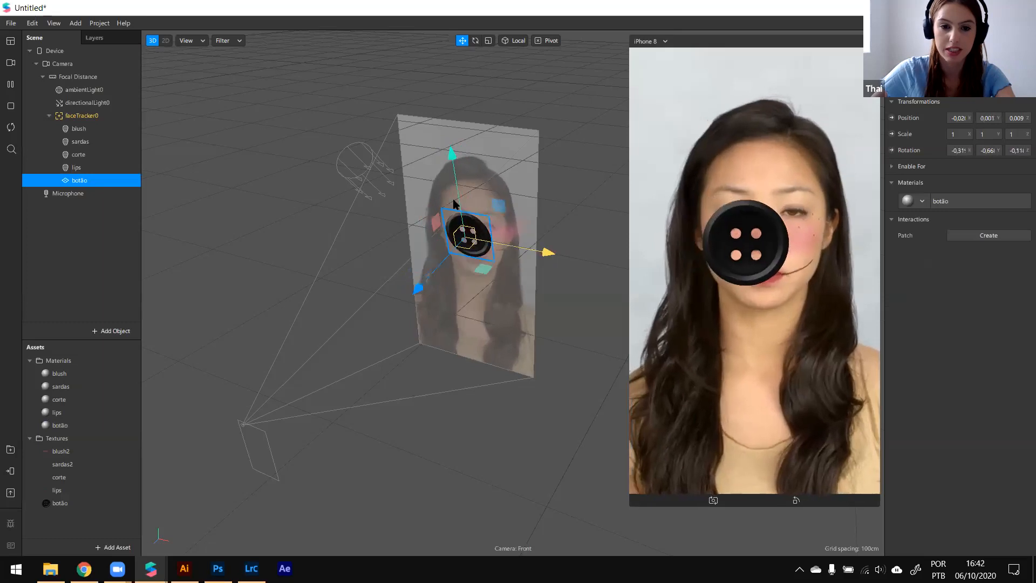
Step: Pause the simulation and scale the botão plane down evenly in X and Y to about 0.446
{"action": "left_click", "coordinate": [485, 42]}
{"action": "left_click", "coordinate": [463, 41]}
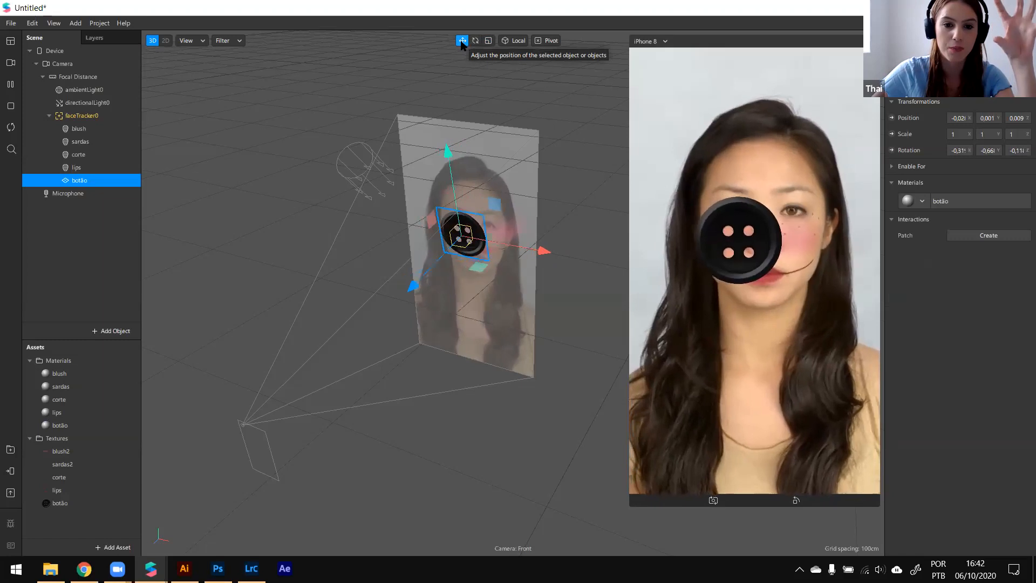
{"action": "left_click", "coordinate": [488, 41]}
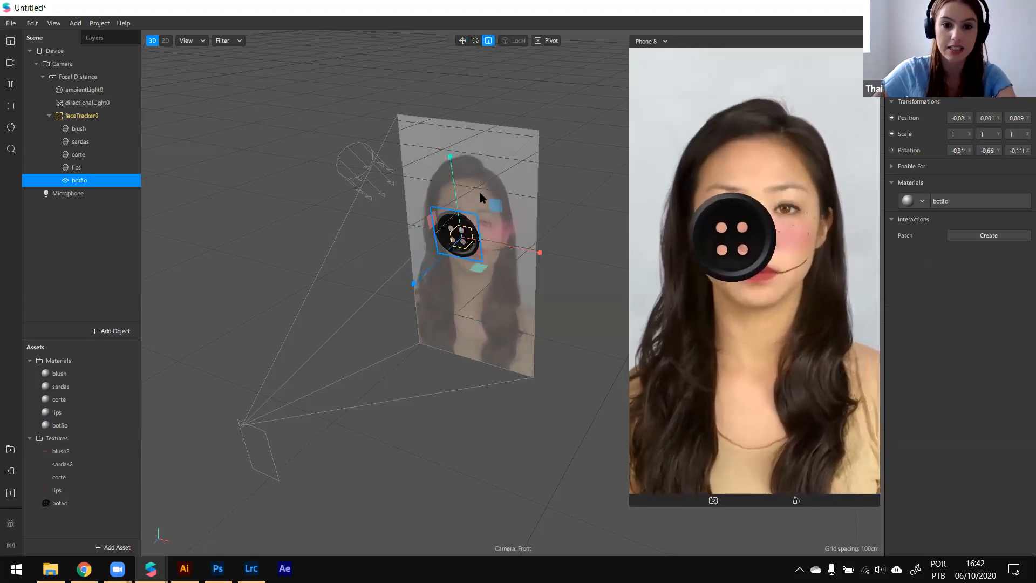
{"action": "left_click", "coordinate": [10, 84]}
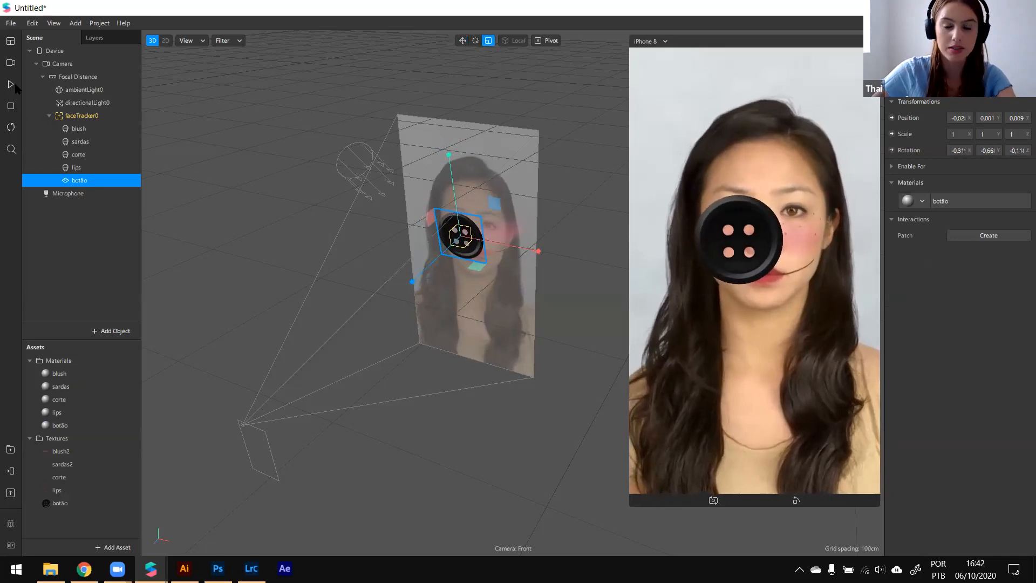
{"action": "left_click_drag", "start_coordinate": [500, 204], "coordinate": [488, 212]}
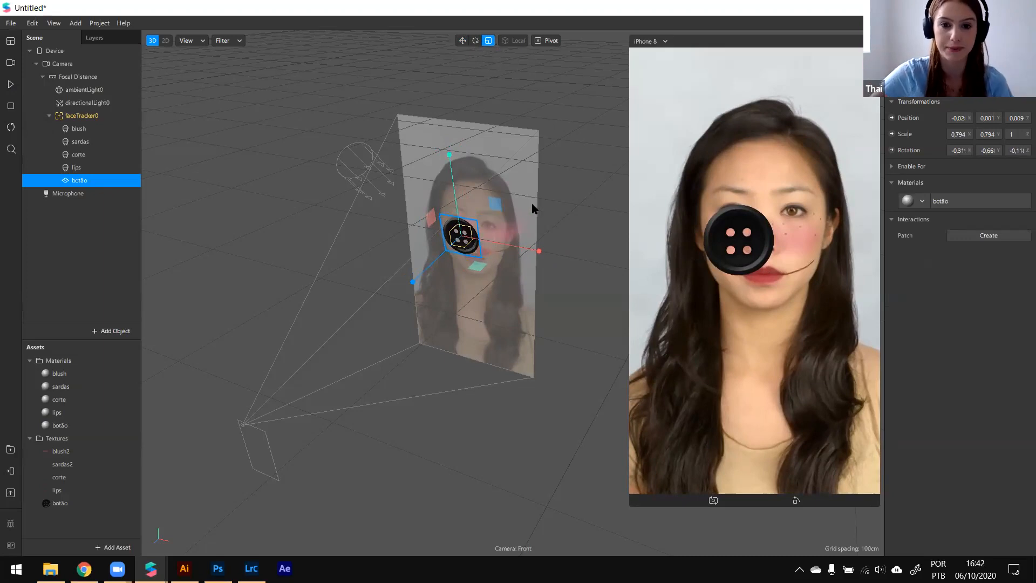
{"action": "left_click_drag", "start_coordinate": [494, 203], "coordinate": [482, 212]}
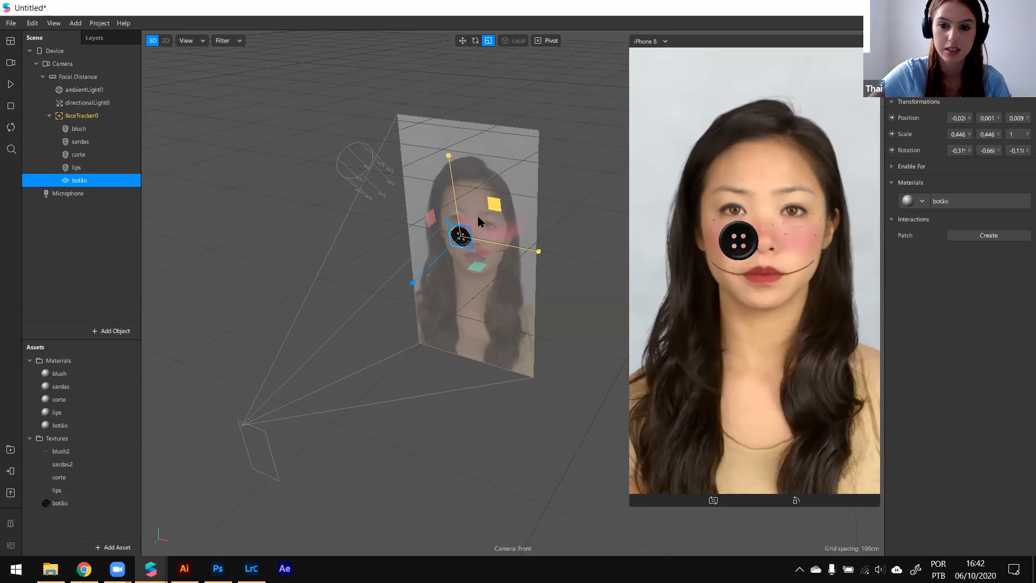
Step: Move the botão plane over the eye, to about -0.03 in X and 0.028 in Y
{"action": "left_click", "coordinate": [463, 42]}
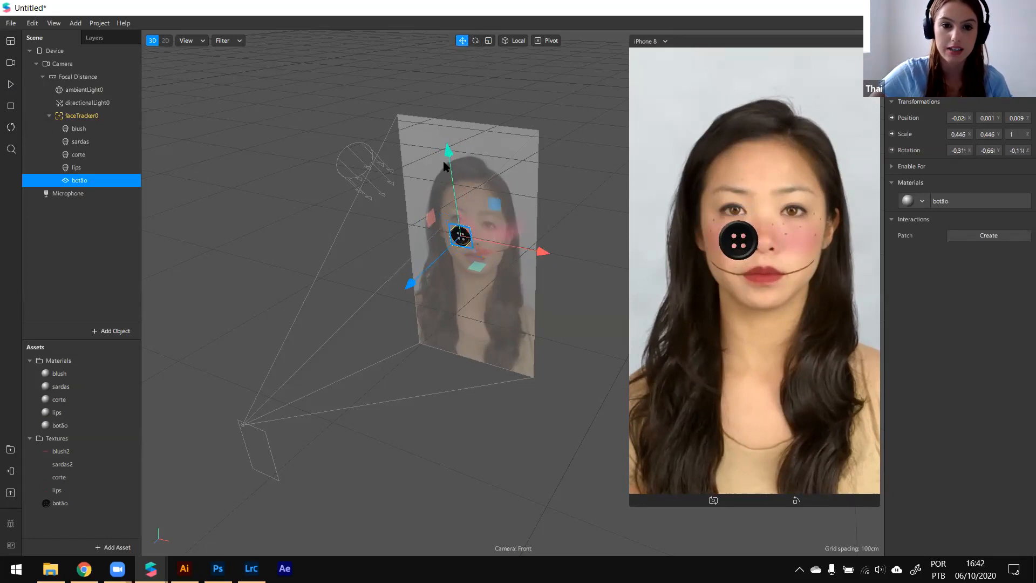
{"action": "left_click_drag", "start_coordinate": [453, 142], "coordinate": [454, 141]}
{"action": "left_click_drag", "start_coordinate": [547, 243], "coordinate": [542, 236]}
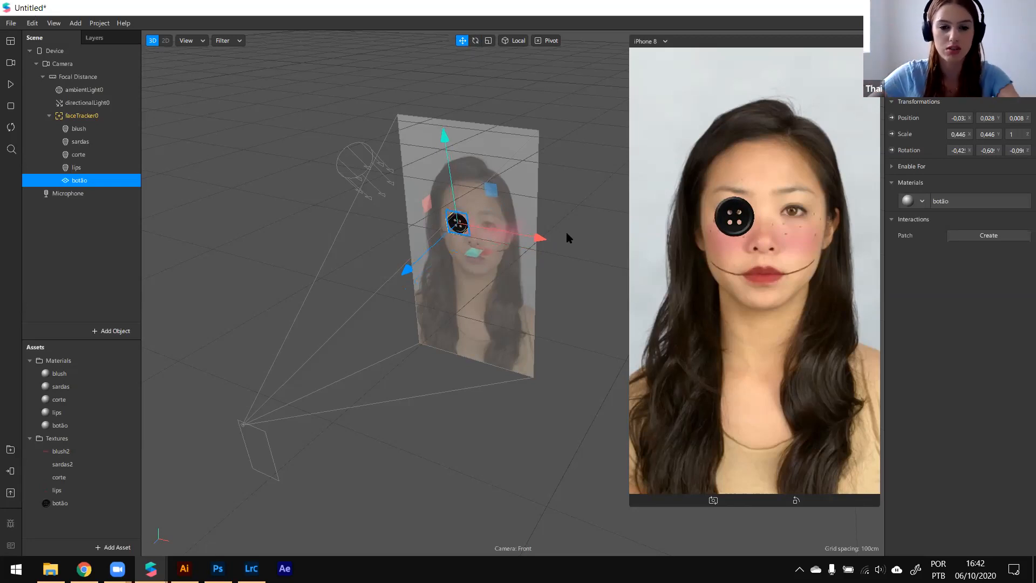
Step: Push the botão plane back along its Z axis to about -0.02, closer to the face
{"action": "middle_click_drag", "start_coordinate": [507, 292], "coordinate": [472, 291]}
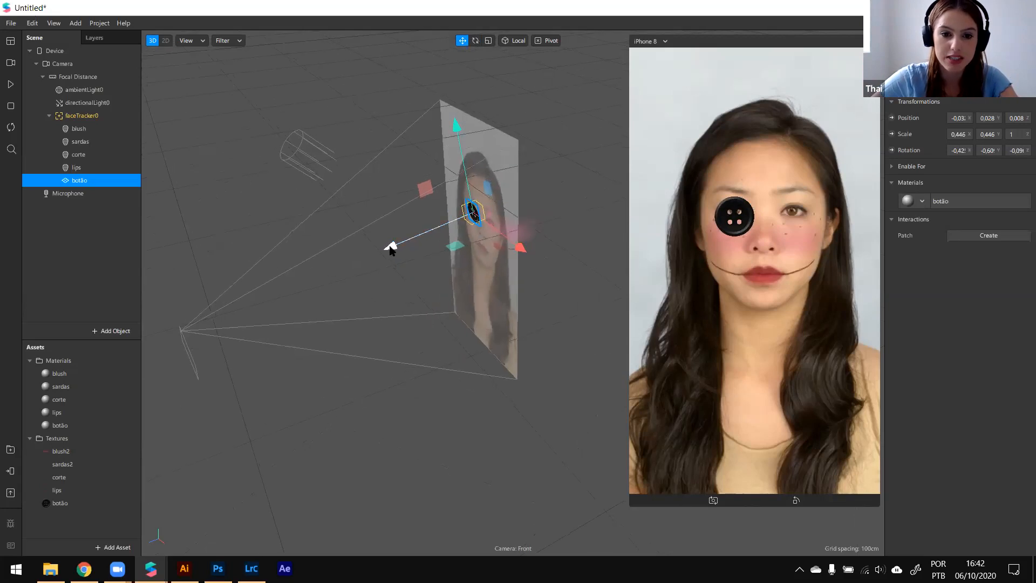
{"action": "left_click_drag", "start_coordinate": [396, 243], "coordinate": [409, 246]}
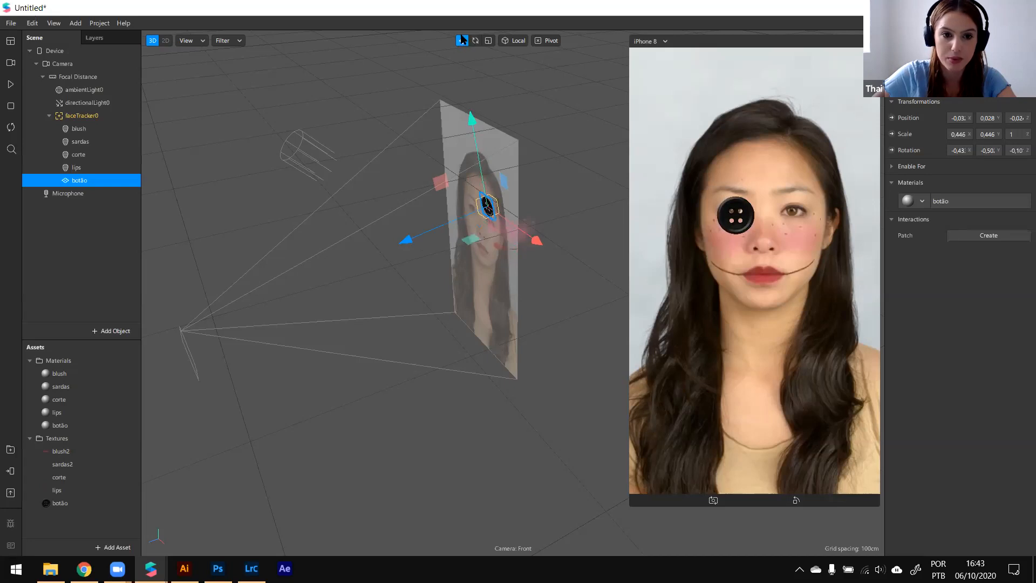
{"action": "left_click_drag", "start_coordinate": [593, 309], "coordinate": [659, 275], "text": "alt"}
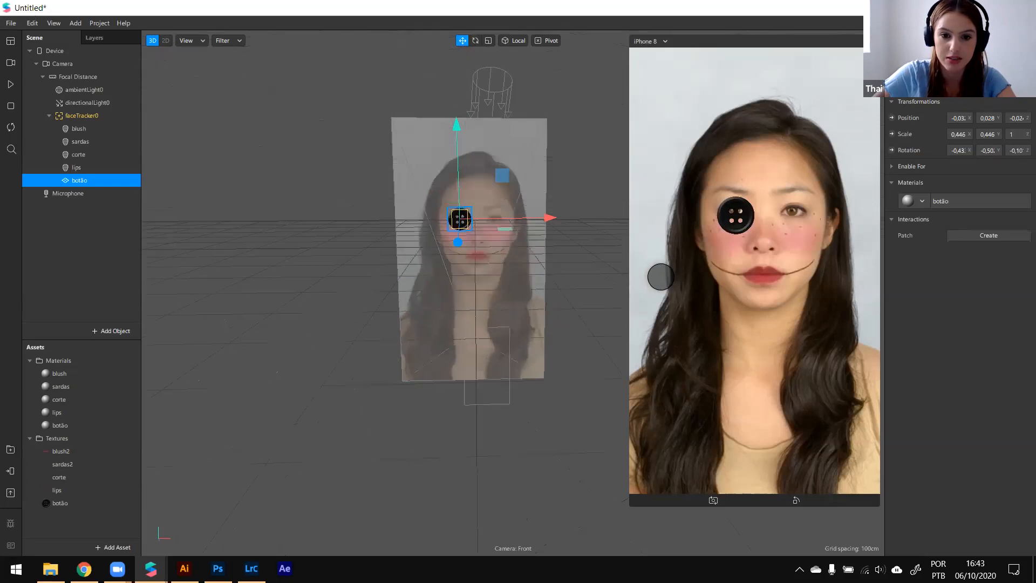
Step: Run the simulation with another sample face video and pause it on a front-facing frame
{"action": "left_click", "coordinate": [9, 61]}
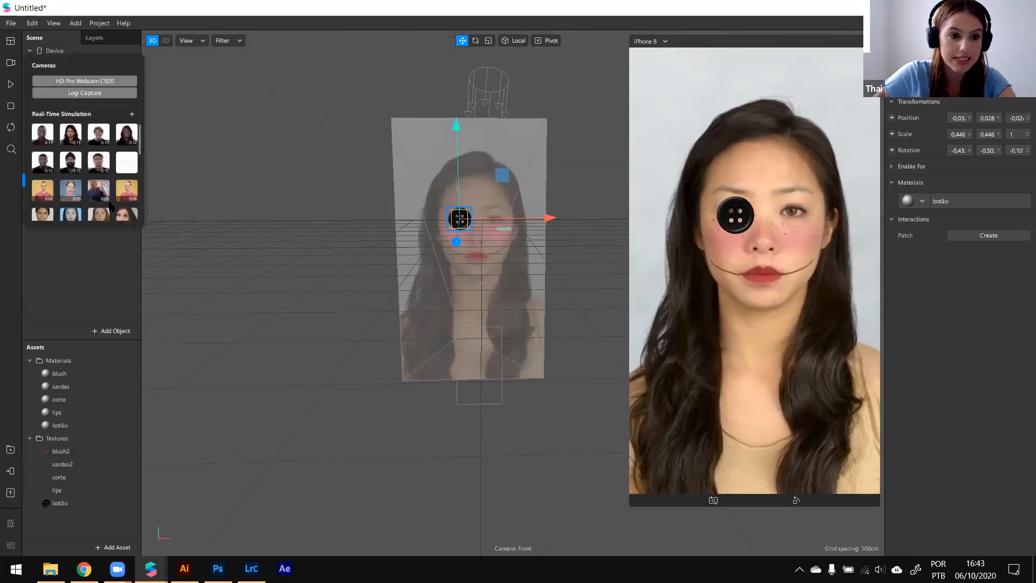
{"action": "left_click", "coordinate": [11, 84]}
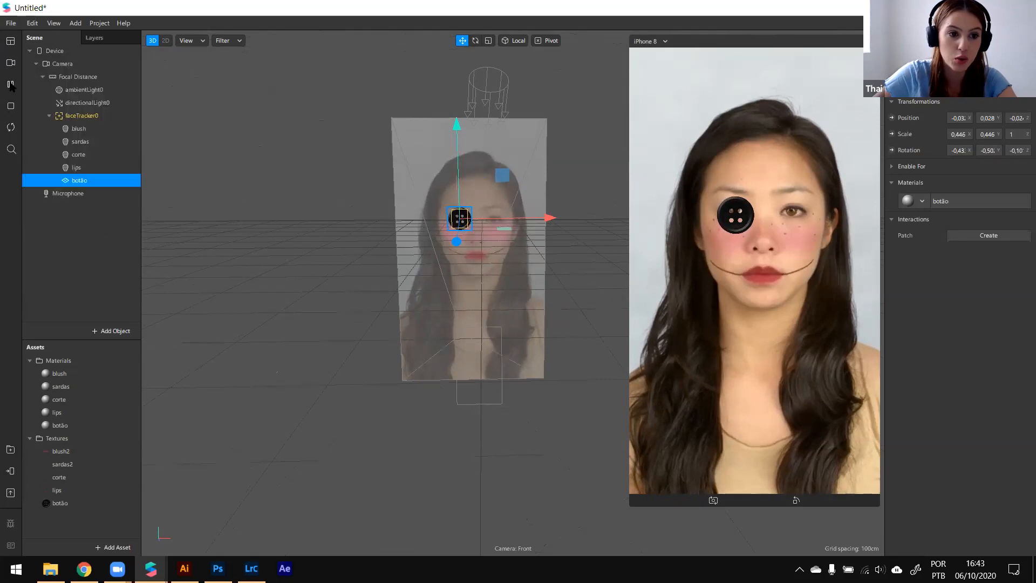
{"action": "left_click", "coordinate": [9, 83]}
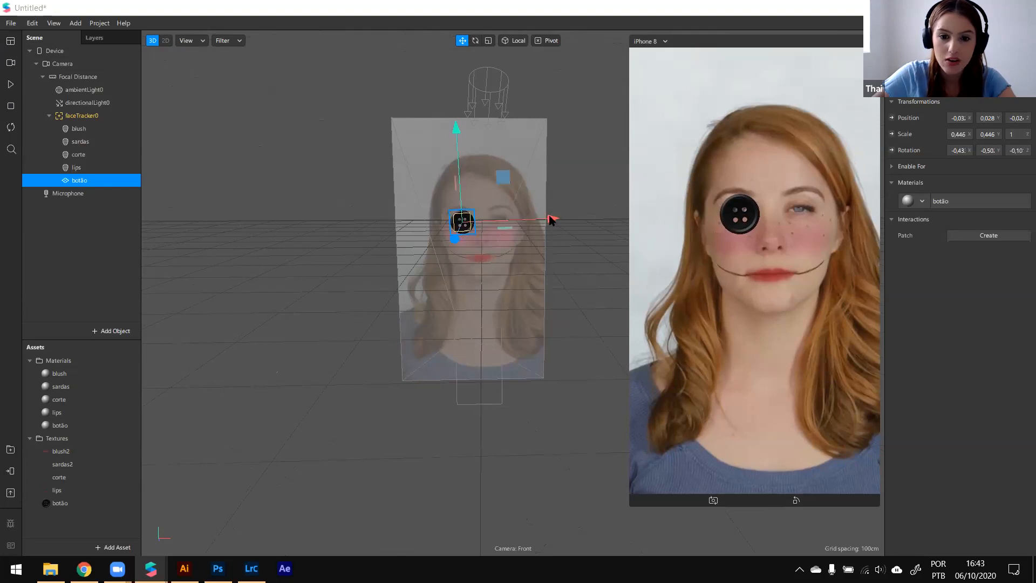
Step: Undo the stray move of the botão plane and scale it down to about 0.403 in X and Y
{"action": "left_click_drag", "start_coordinate": [504, 178], "coordinate": [500, 191]}
{"action": "key", "text": "ctrl+z"}
{"action": "left_click", "coordinate": [488, 41]}
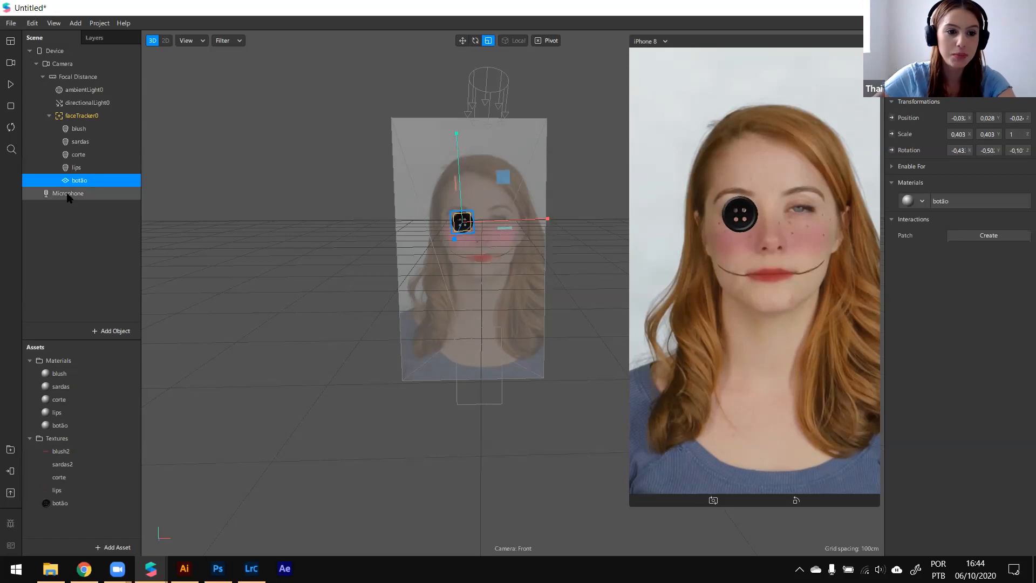
Step: Duplicate the botão plane under the face tracker and select the copy
{"action": "right_click", "coordinate": [95, 183]}
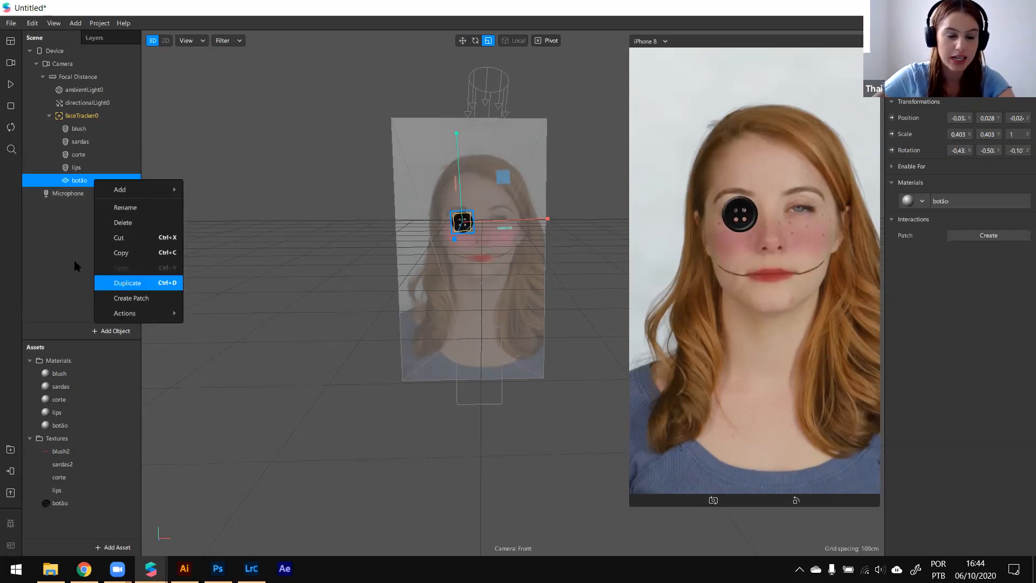
{"action": "left_click", "coordinate": [80, 175]}
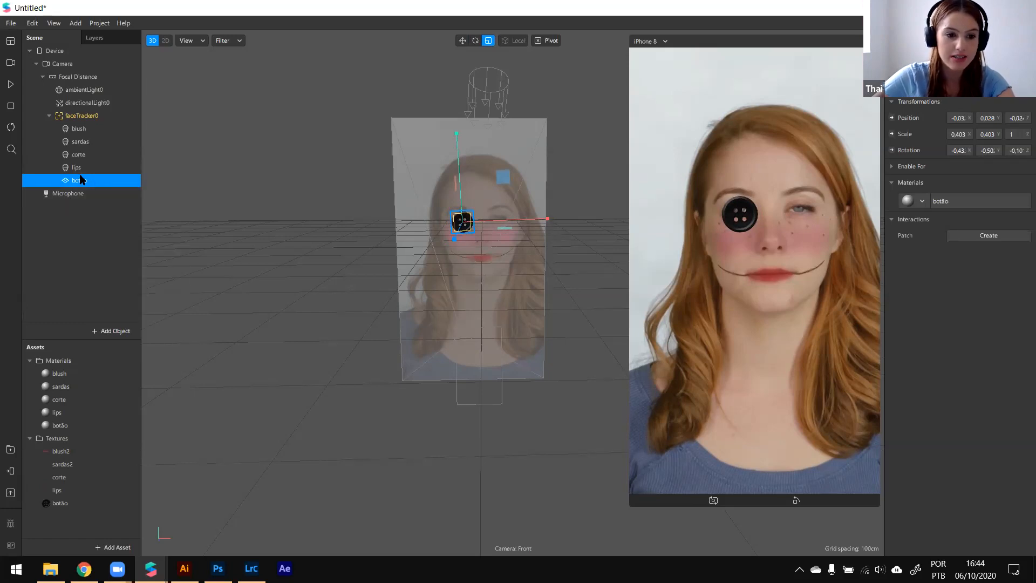
{"action": "key", "text": "ctrl+d"}
{"action": "left_click", "coordinate": [105, 194]}
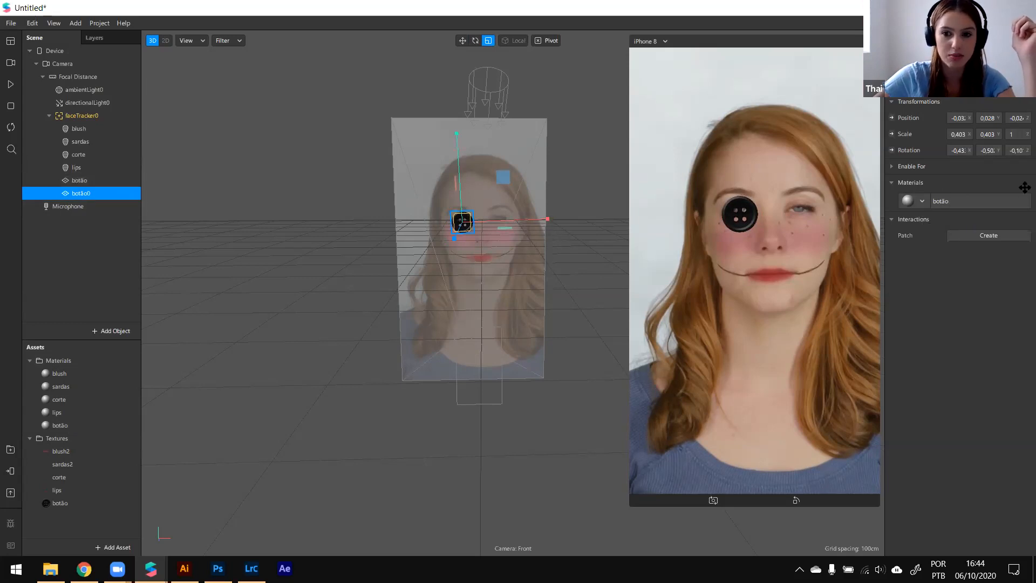
{"action": "left_click", "coordinate": [99, 183]}
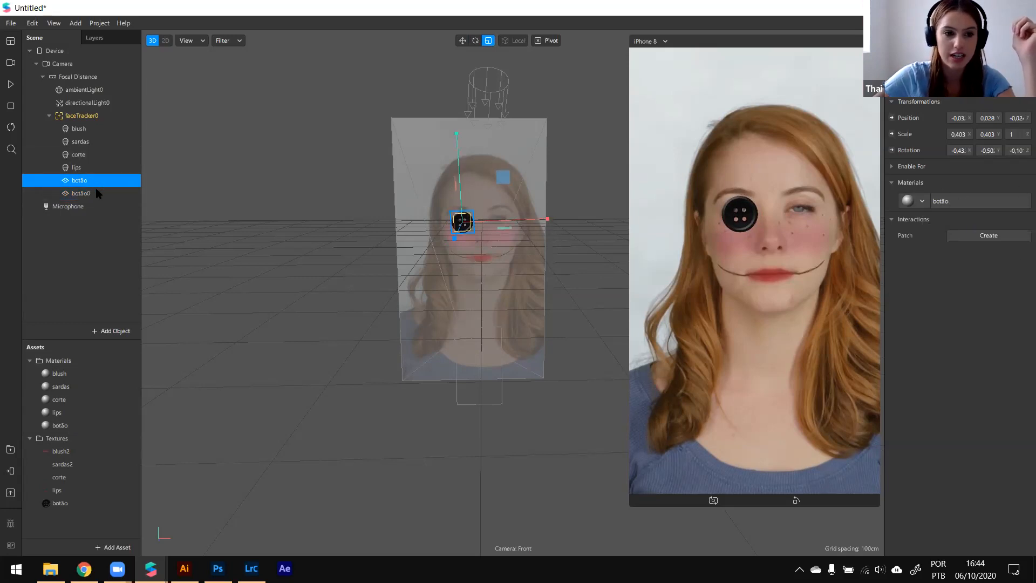
{"action": "left_click", "coordinate": [98, 193]}
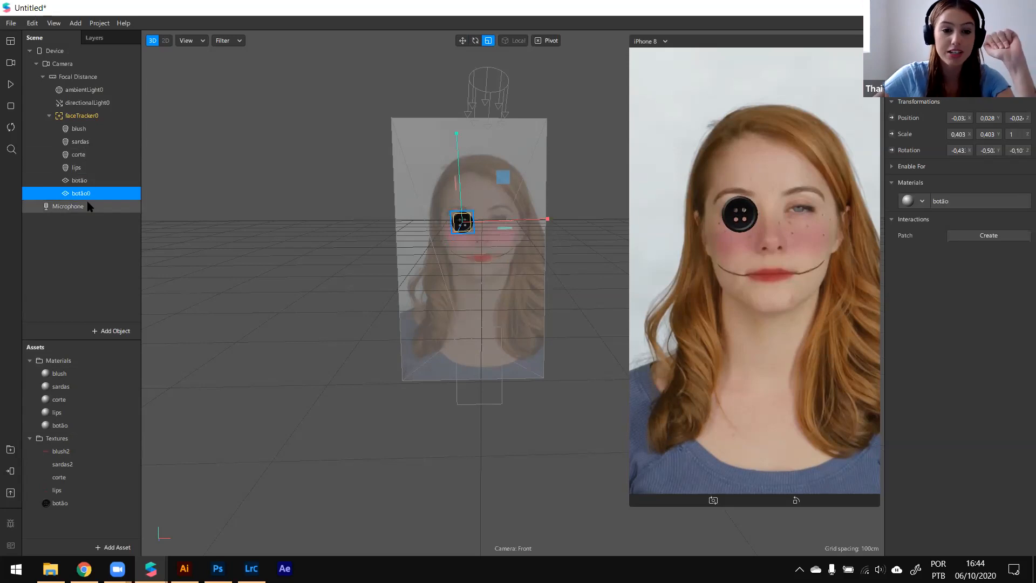
Step: Move the duplicated button plane along X to about 0.036 so it covers the other eye
{"action": "left_click", "coordinate": [463, 42]}
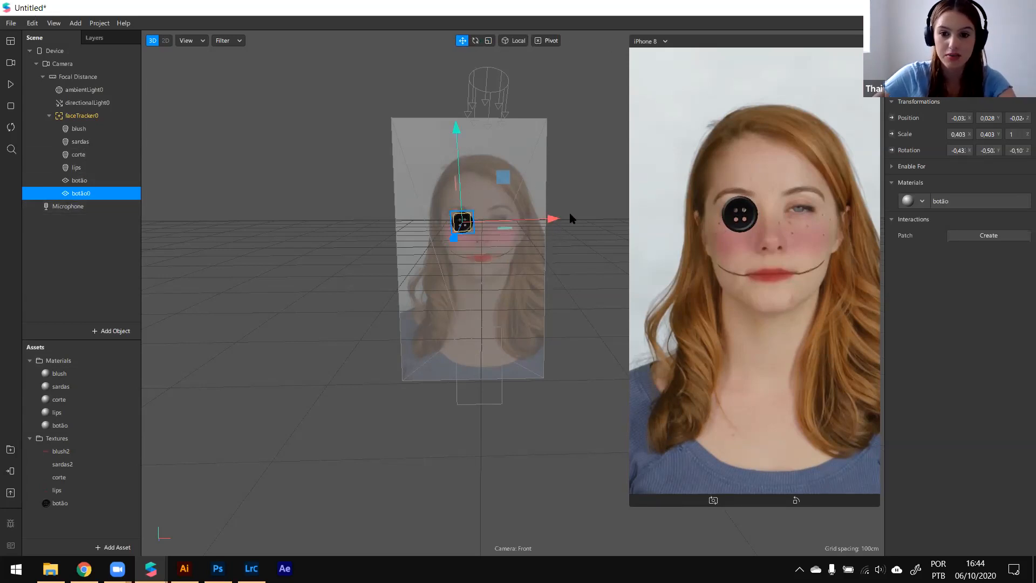
{"action": "left_click_drag", "start_coordinate": [555, 220], "coordinate": [580, 222]}
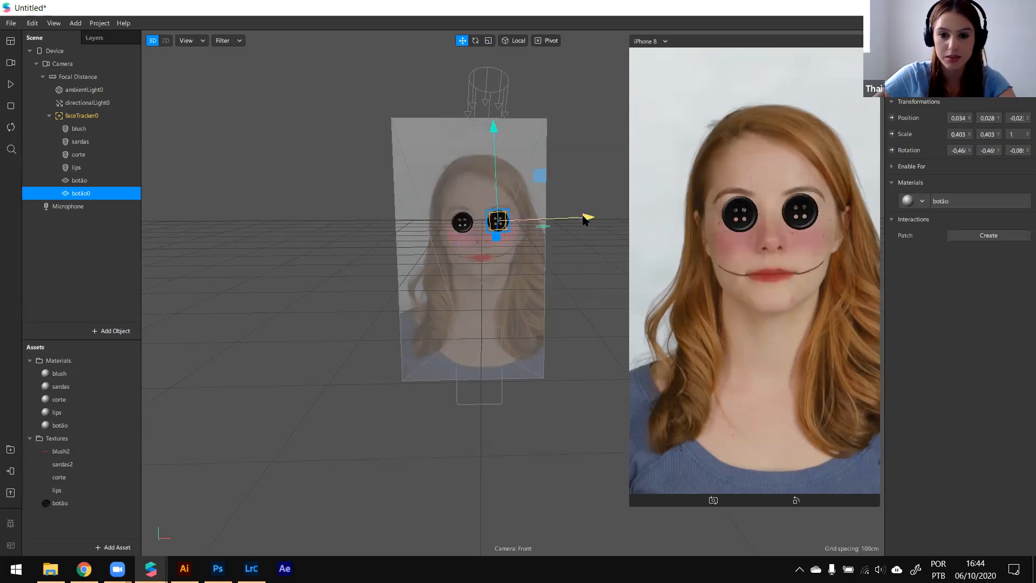
{"action": "left_click_drag", "start_coordinate": [586, 218], "coordinate": [590, 216]}
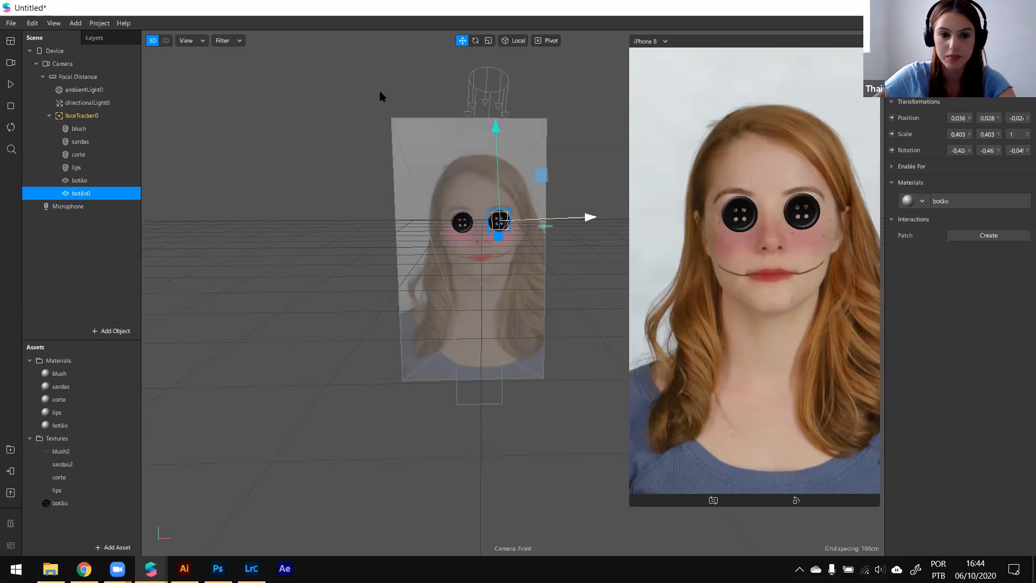
Step: Nudge the original botão plane slightly outward along X and shrink the preview window
{"action": "left_click", "coordinate": [113, 182]}
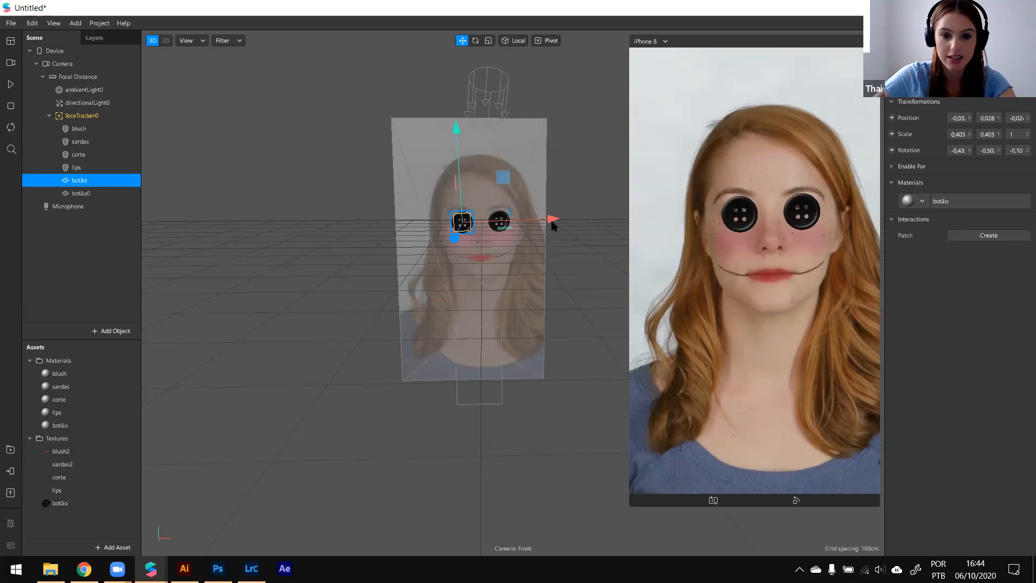
{"action": "left_click_drag", "start_coordinate": [554, 221], "coordinate": [553, 221]}
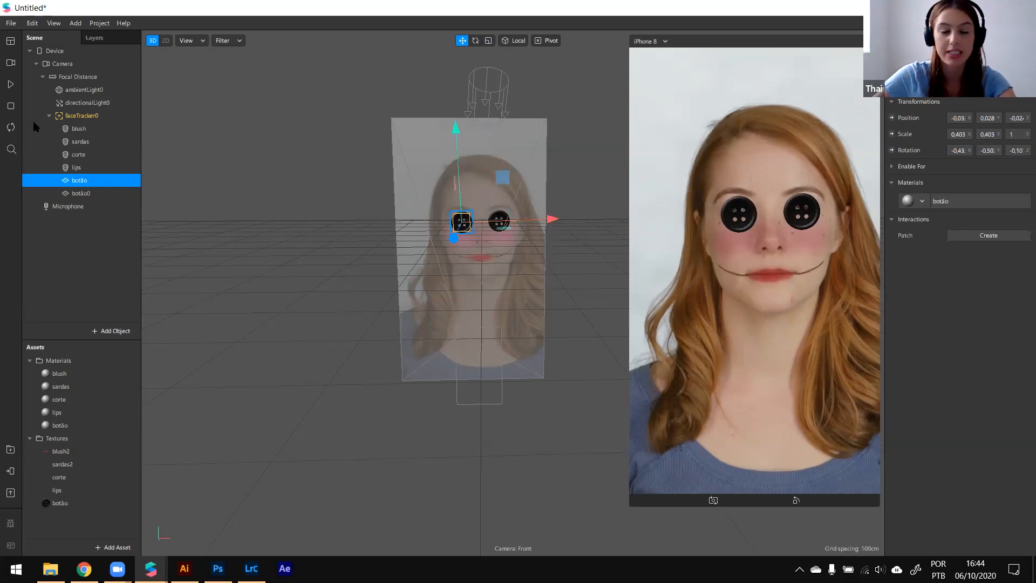
{"action": "left_click_drag", "start_coordinate": [632, 229], "coordinate": [728, 149]}
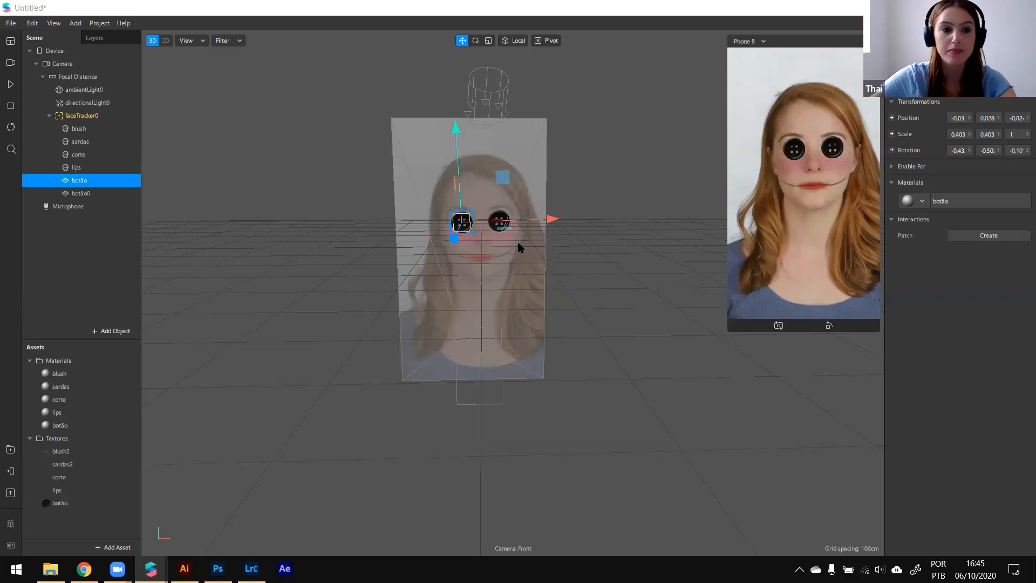
Step: Review the texture choices of the botão material and its source image in the textures folder
{"action": "left_click", "coordinate": [69, 426]}
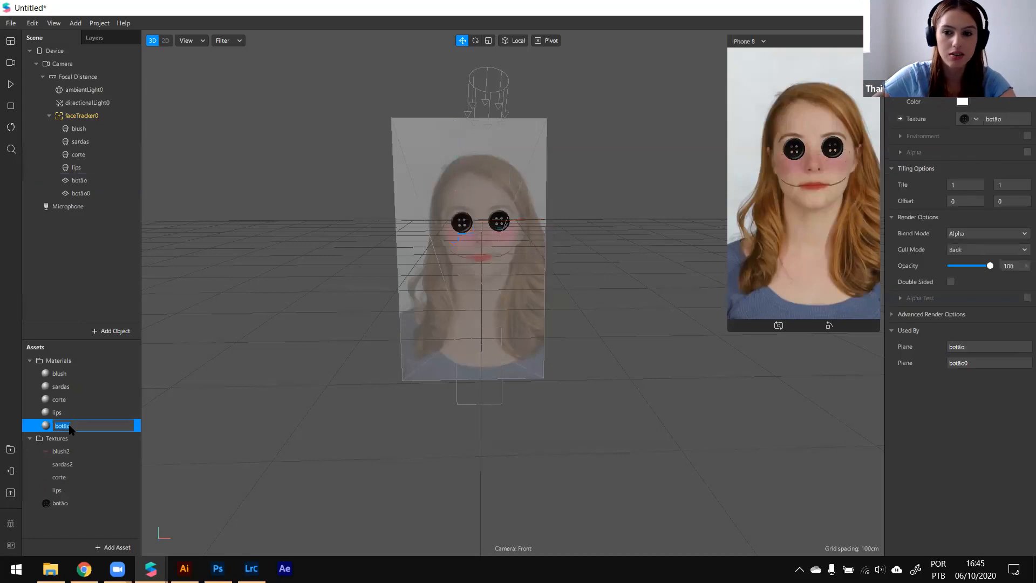
{"action": "left_click", "coordinate": [972, 119]}
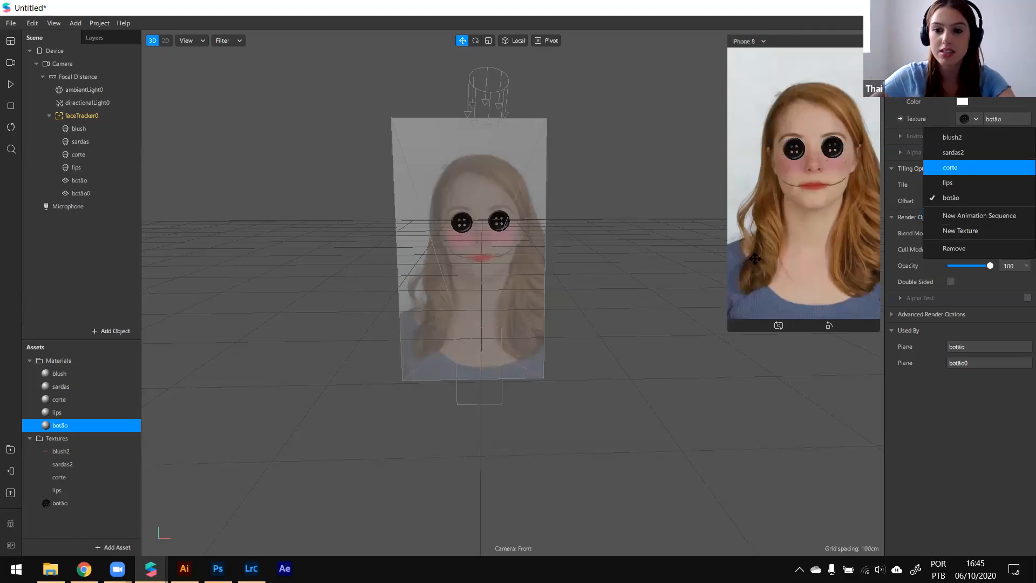
{"action": "left_click", "coordinate": [50, 569]}
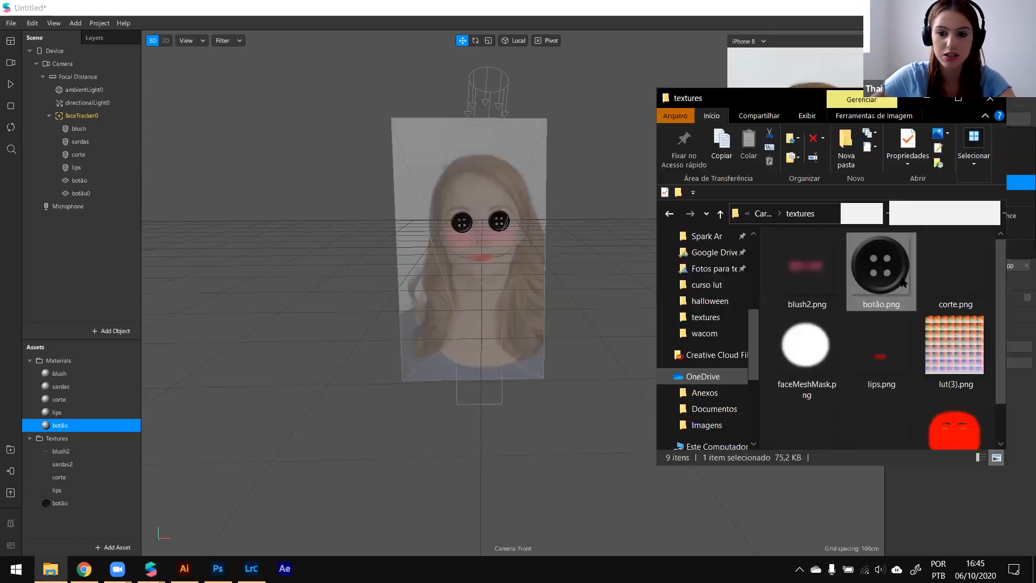
{"action": "left_click_drag", "start_coordinate": [881, 271], "coordinate": [970, 252]}
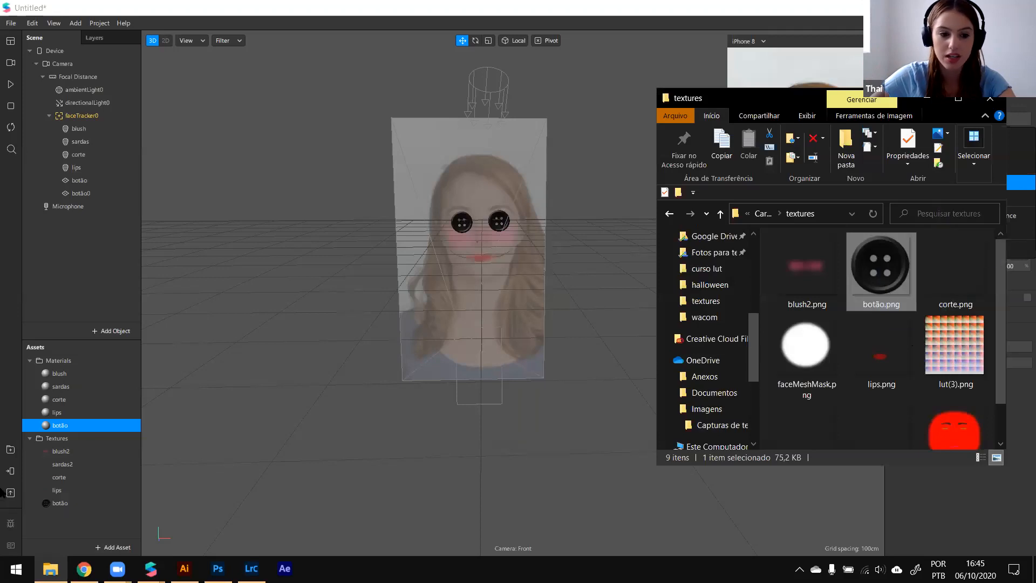
{"action": "left_click", "coordinate": [150, 568]}
{"action": "left_click", "coordinate": [964, 100]}
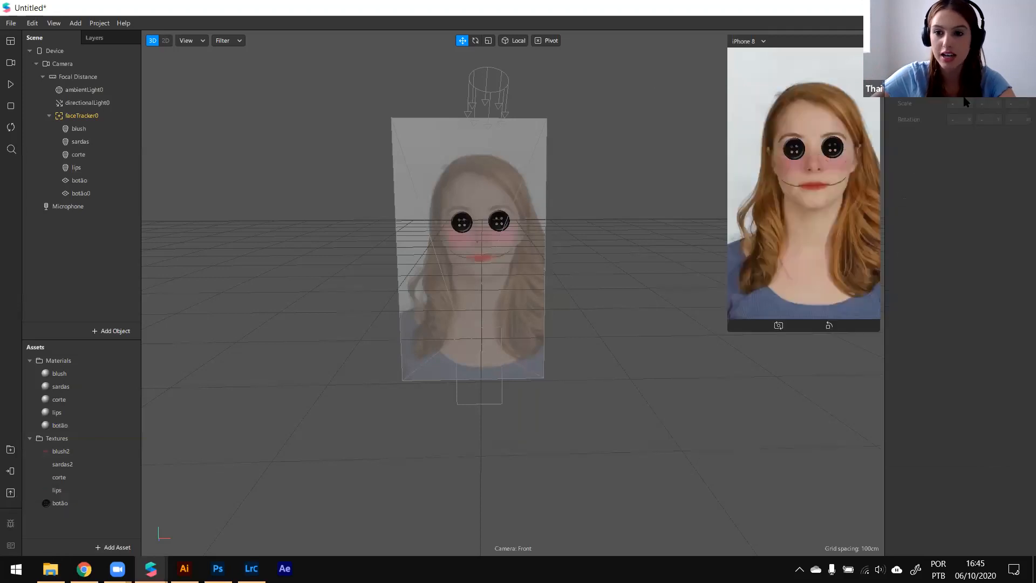
{"action": "left_click", "coordinate": [76, 424]}
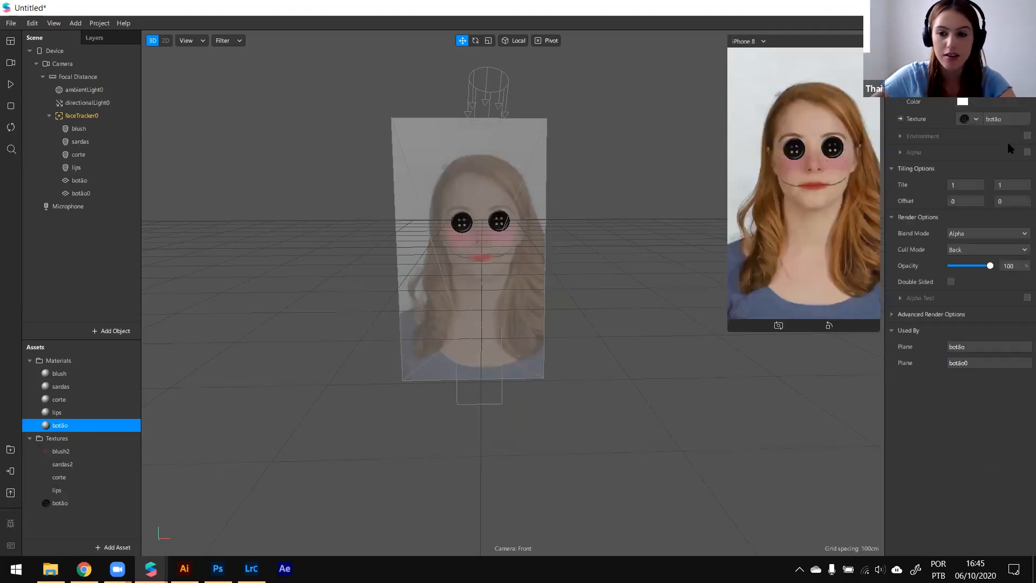
{"action": "left_click", "coordinate": [974, 119]}
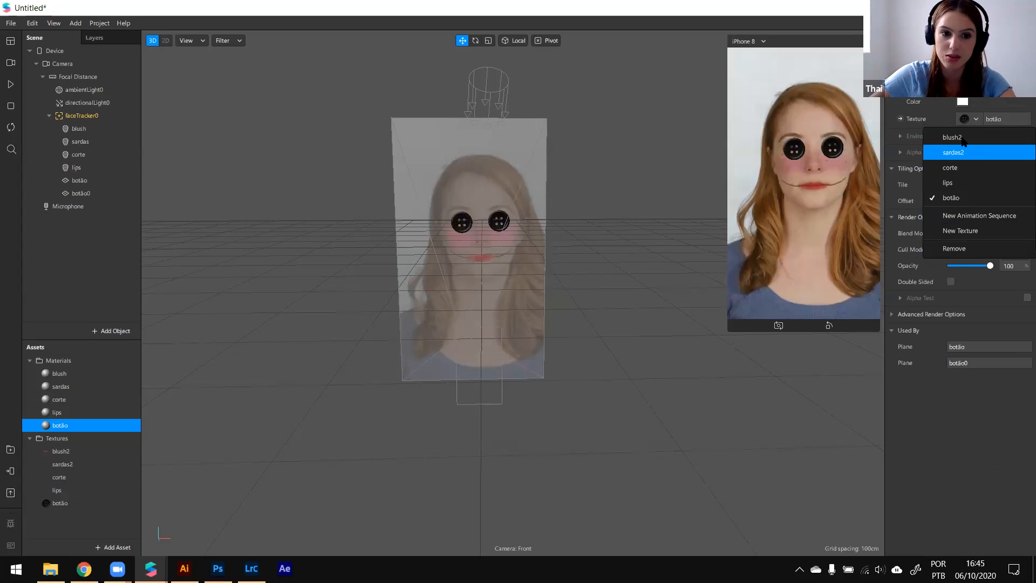
{"action": "left_click", "coordinate": [748, 473]}
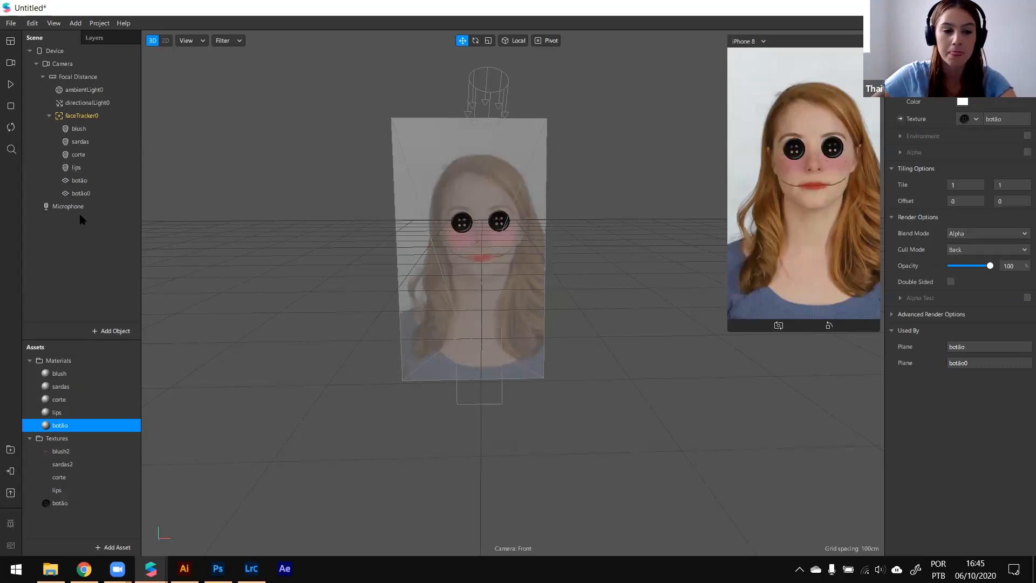
{"action": "mouse_move", "coordinate": [730, 178]}
{"action": "left_mouse_down"}
{"action": "mouse_move", "coordinate": [694, 211]}
{"action": "mouse_move", "coordinate": [732, 178]}
{"action": "left_mouse_up"}
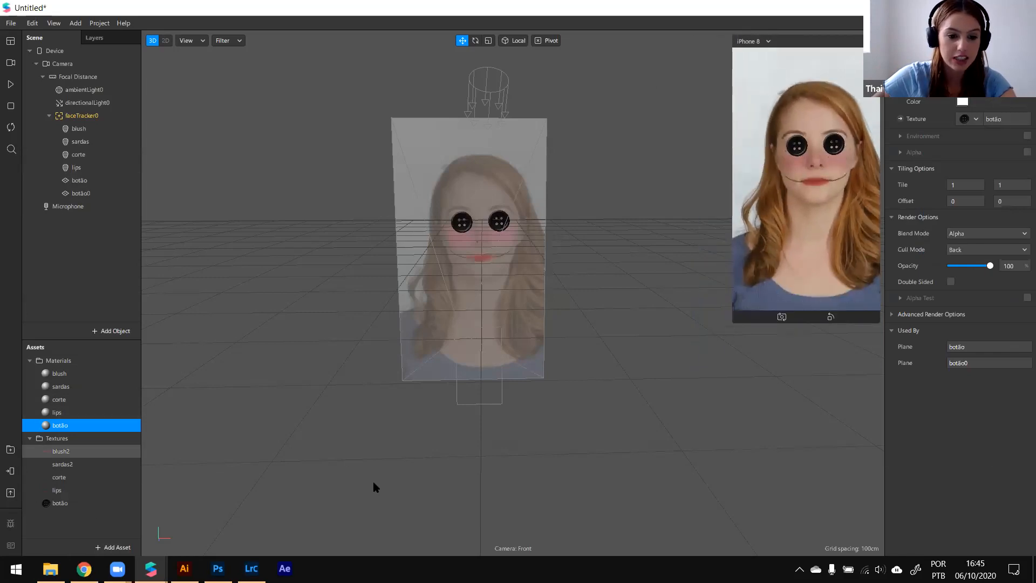
Step: Switch to Lightroom Classic and open the candle and pumpkins photo 68.jpg from the Luts folder for before/after comparison
{"action": "left_click", "coordinate": [251, 568]}
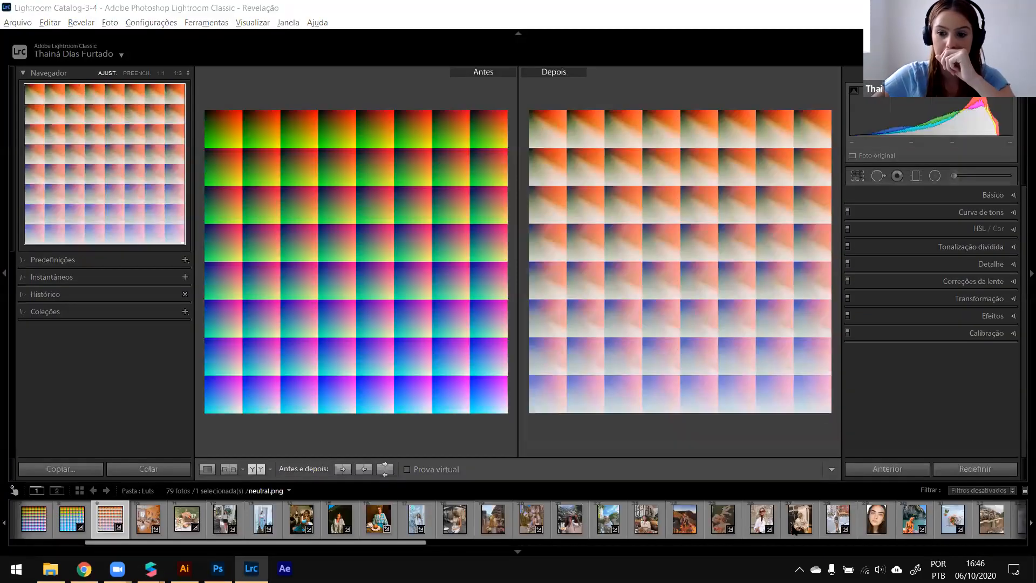
{"action": "scroll", "coordinate": [777, 531], "scroll_direction": "down", "scroll_amount": 3}
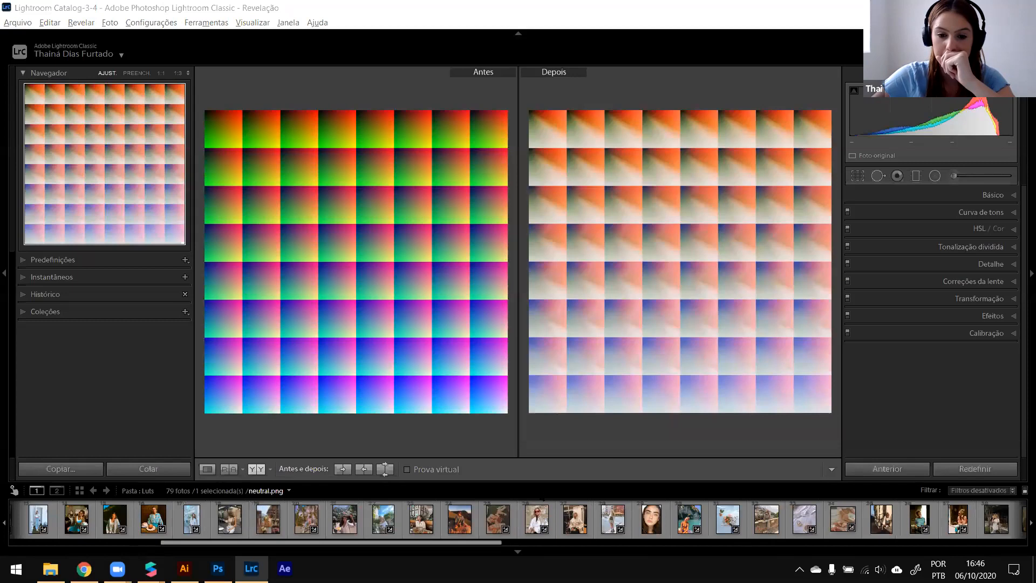
{"action": "scroll", "coordinate": [938, 532], "scroll_direction": "down", "scroll_amount": 10}
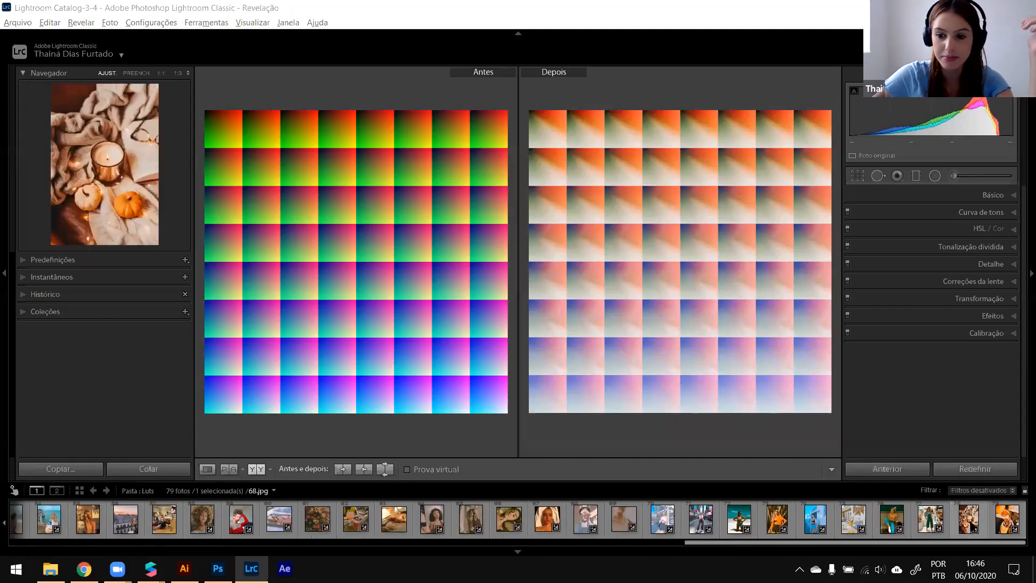
{"action": "left_click", "coordinate": [963, 526]}
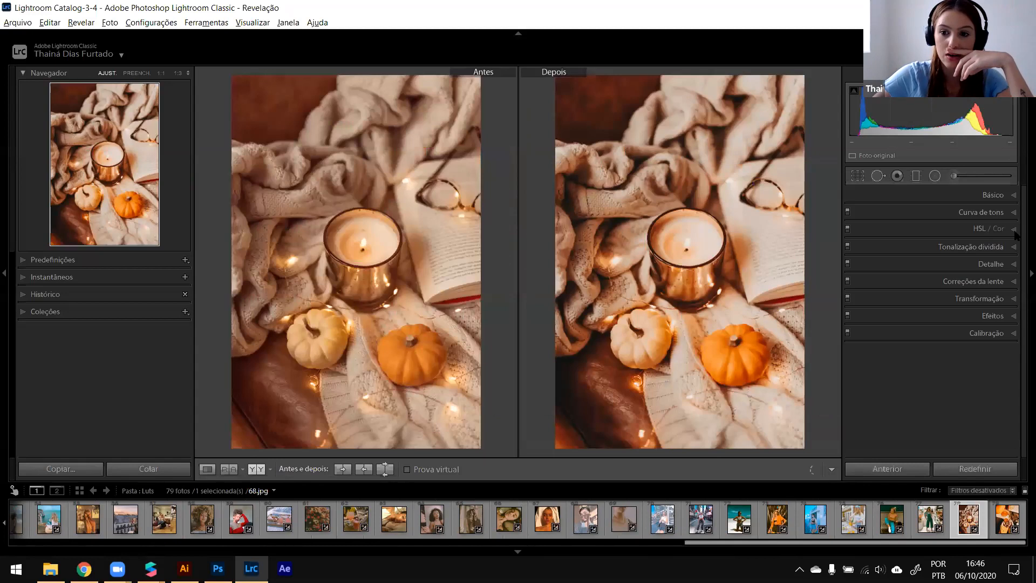
Step: Toggle the tone curve, calibration, split toning and HSL adjustments off and on to examine each one's effect on the pumpkin photo
{"action": "left_click", "coordinate": [1014, 229]}
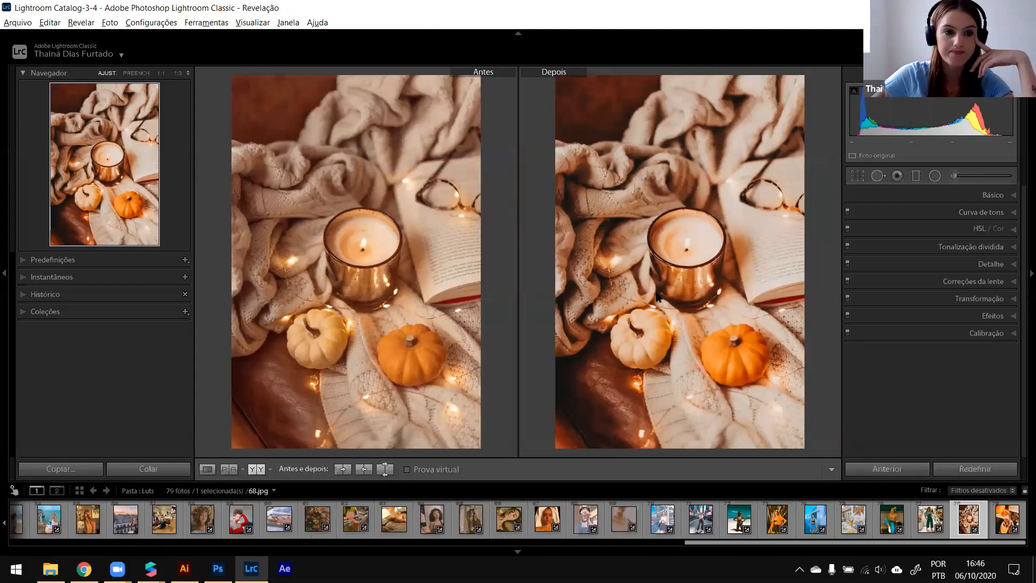
{"action": "left_click", "coordinate": [848, 211]}
{"action": "left_click", "coordinate": [848, 211]}
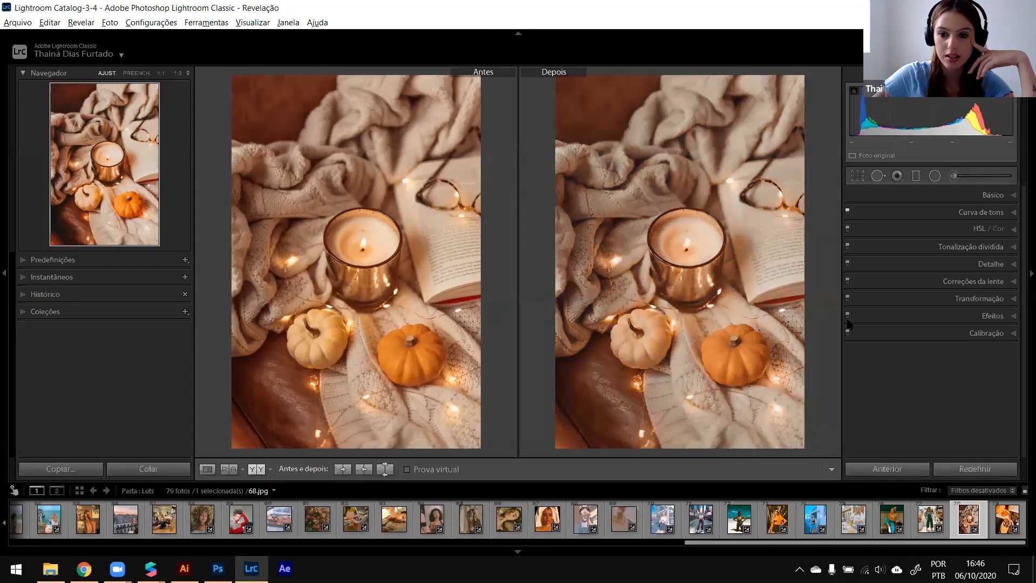
{"action": "left_click", "coordinate": [847, 332]}
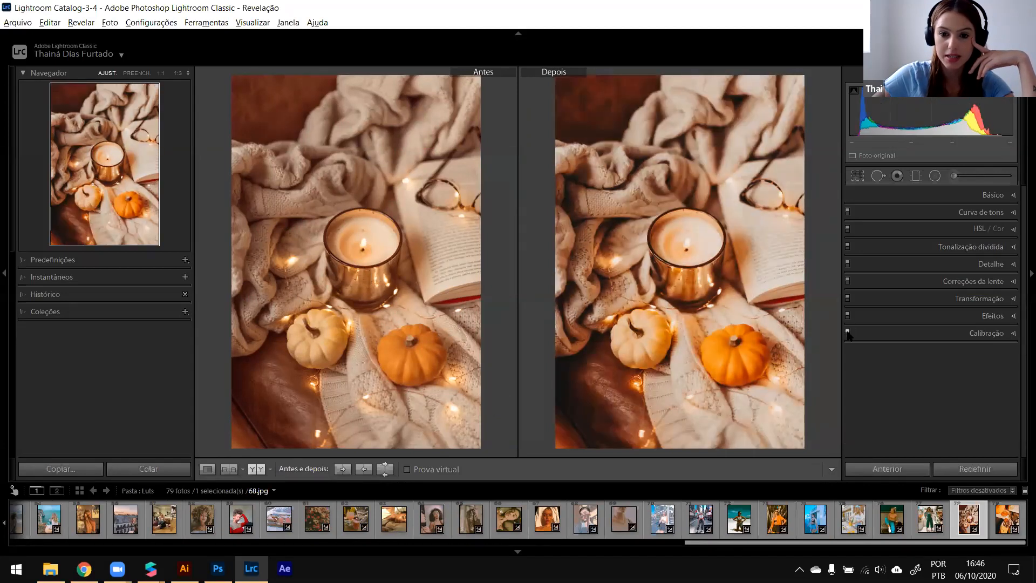
{"action": "left_click", "coordinate": [847, 246]}
{"action": "left_click", "coordinate": [848, 246]}
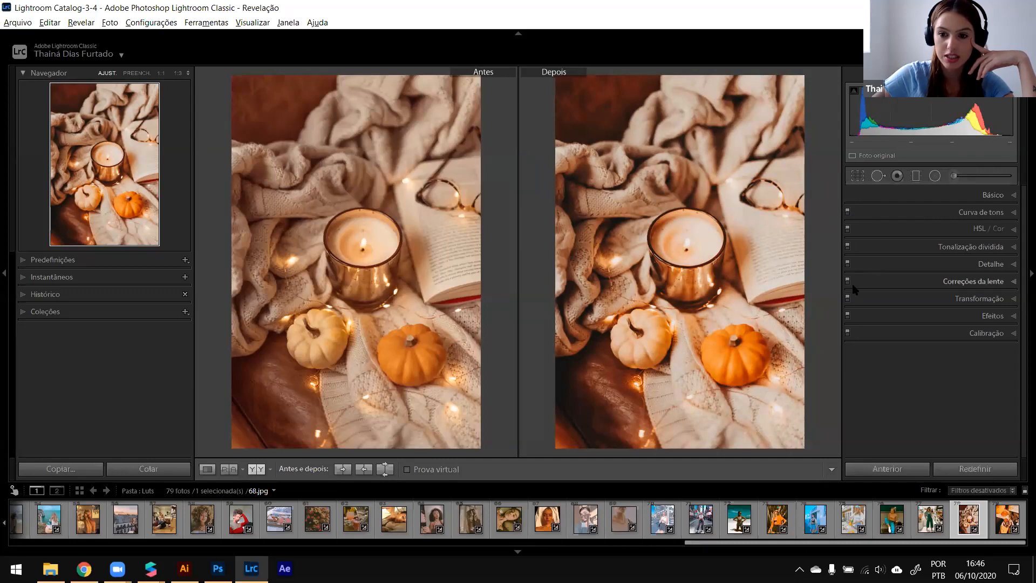
{"action": "left_click", "coordinate": [848, 230]}
{"action": "left_click", "coordinate": [848, 230]}
{"action": "left_click", "coordinate": [848, 230]}
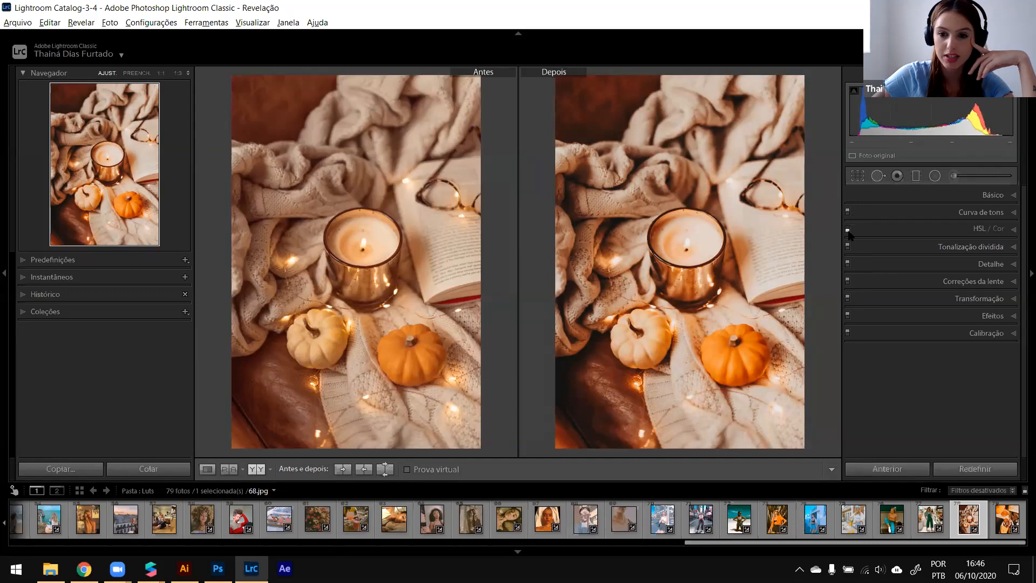
Step: Examine the tone curve's red channel and the HSL luminance adjustments of the candle and pumpkins photo
{"action": "left_click", "coordinate": [1011, 238]}
{"action": "left_click", "coordinate": [1008, 238]}
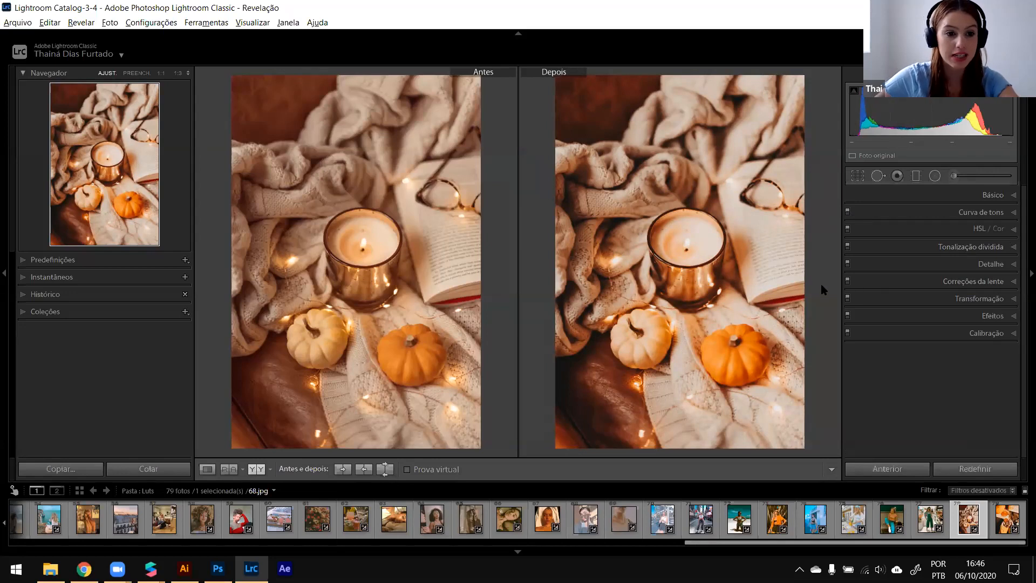
{"action": "left_click", "coordinate": [1013, 213]}
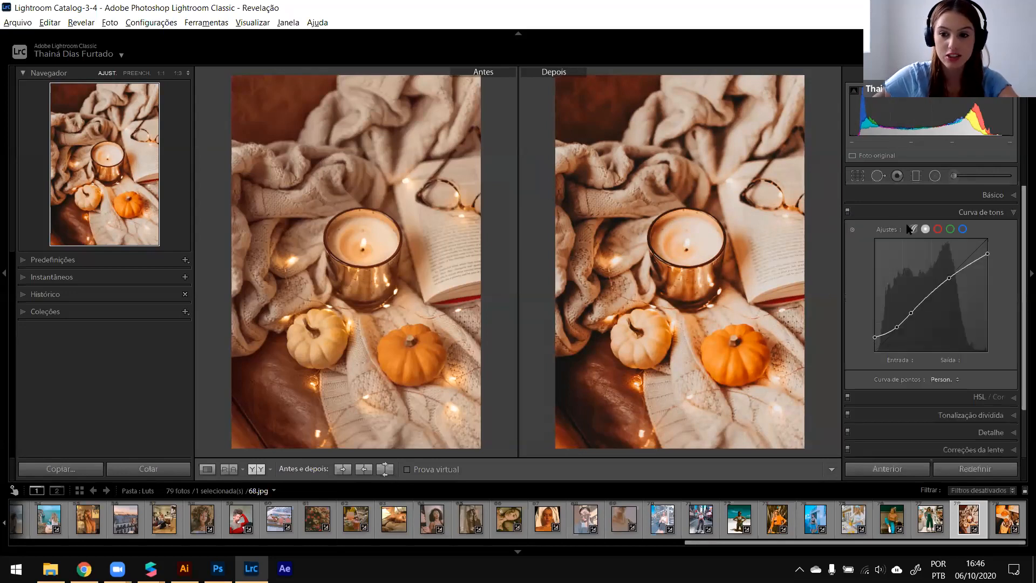
{"action": "left_click", "coordinate": [962, 229]}
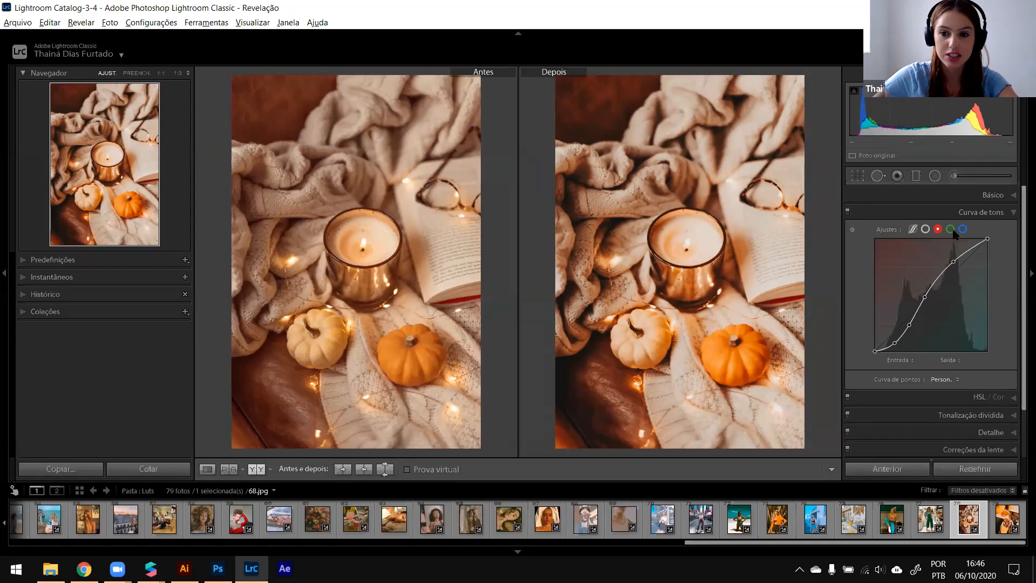
{"action": "left_click", "coordinate": [1014, 214]}
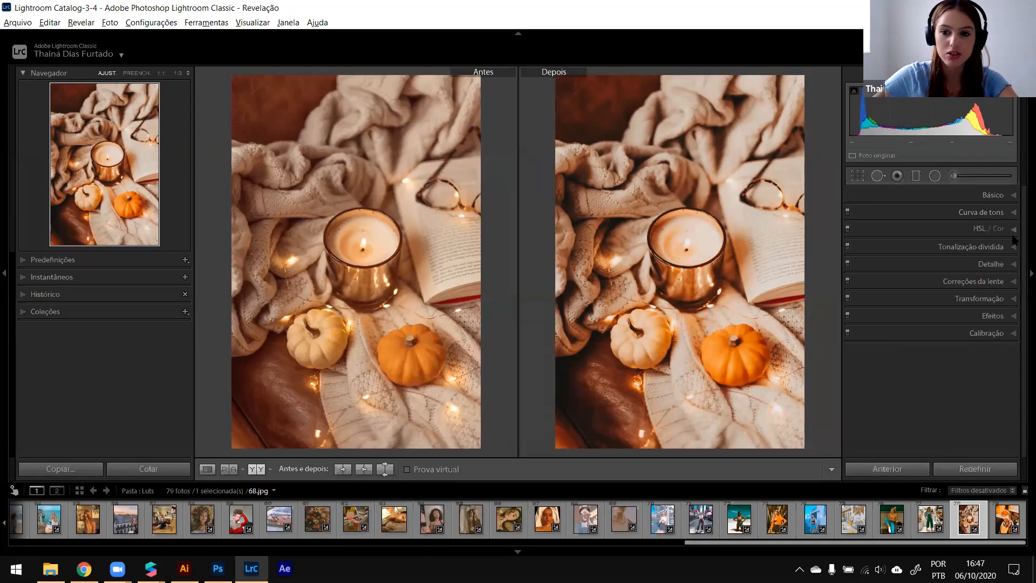
{"action": "left_click", "coordinate": [1014, 233]}
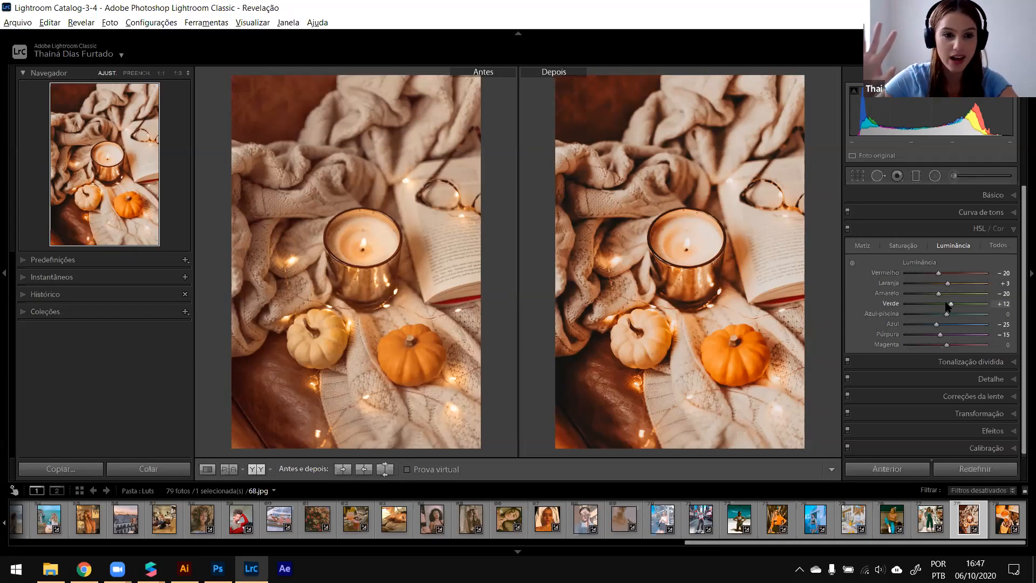
{"action": "left_click", "coordinate": [1012, 231]}
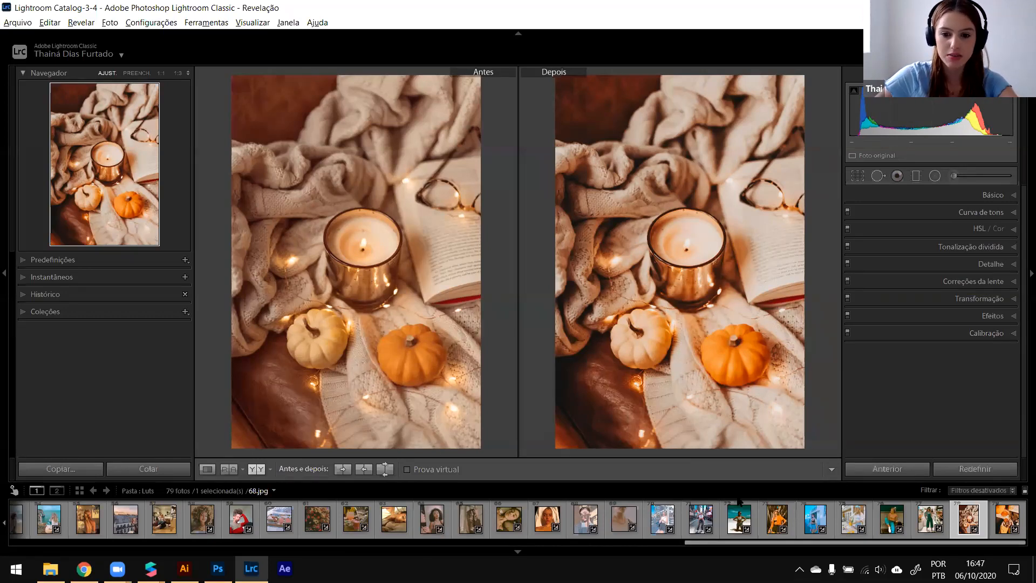
Step: Find and open the neutral.png color grid among the first images of the Luts folder
{"action": "scroll", "coordinate": [739, 502], "scroll_direction": "up", "scroll_amount": 8}
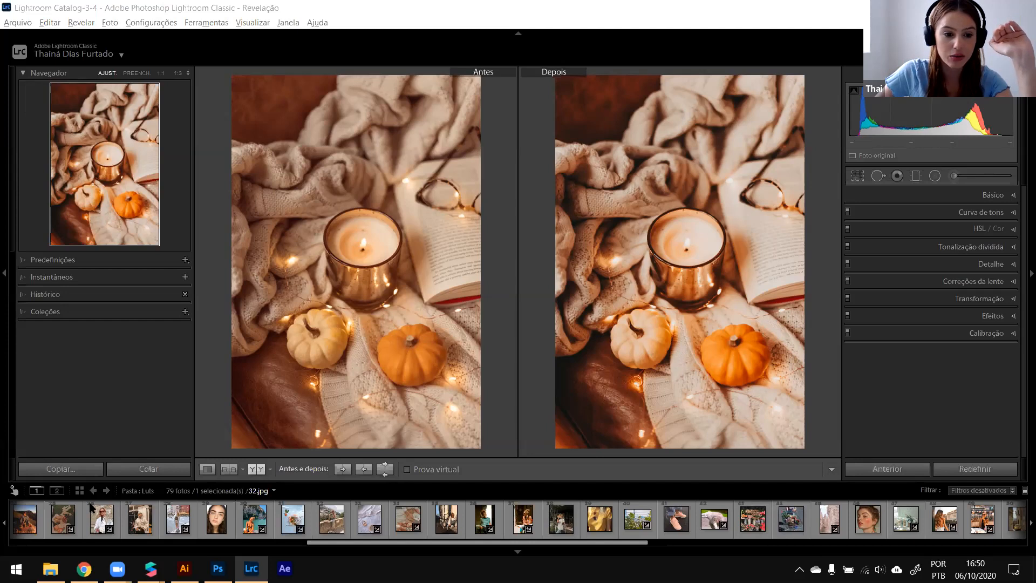
{"action": "scroll", "coordinate": [105, 506], "scroll_direction": "up", "scroll_amount": 5}
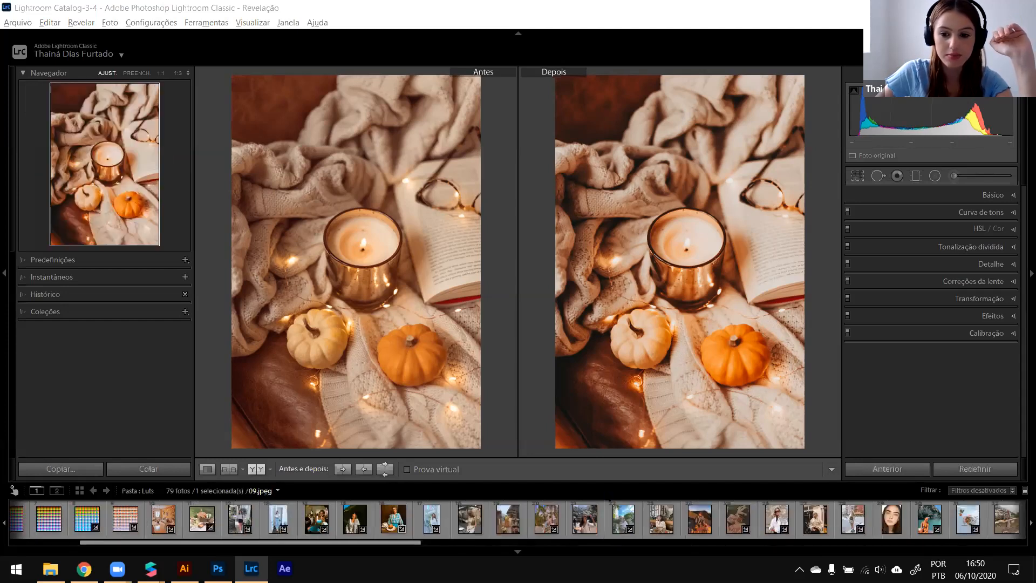
{"action": "scroll", "coordinate": [952, 518], "scroll_direction": "down", "scroll_amount": 10}
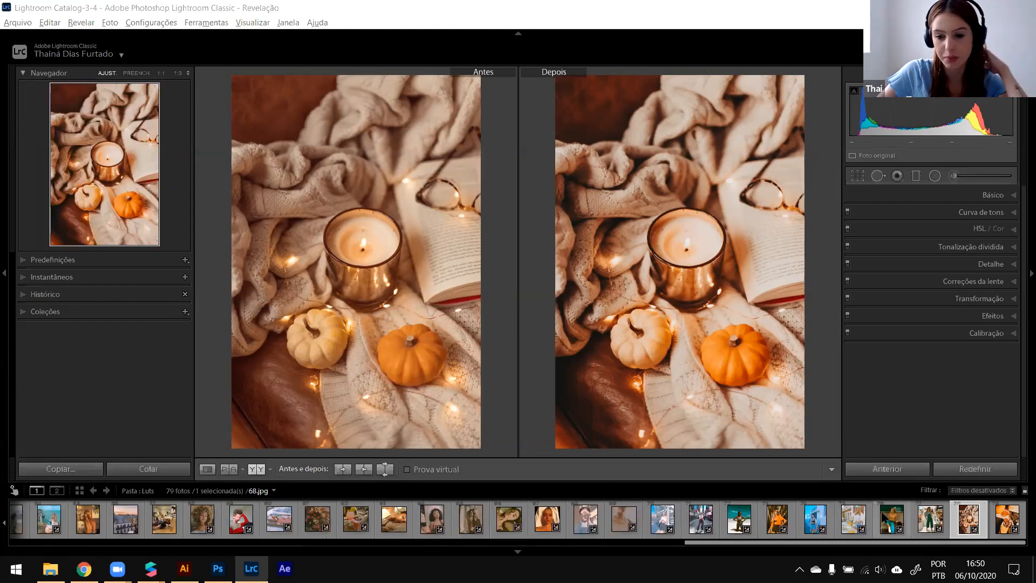
{"action": "scroll", "coordinate": [882, 516], "scroll_direction": "up", "scroll_amount": 4}
{"action": "scroll", "coordinate": [168, 517], "scroll_direction": "up", "scroll_amount": 4}
{"action": "scroll", "coordinate": [169, 518], "scroll_direction": "up", "scroll_amount": 5}
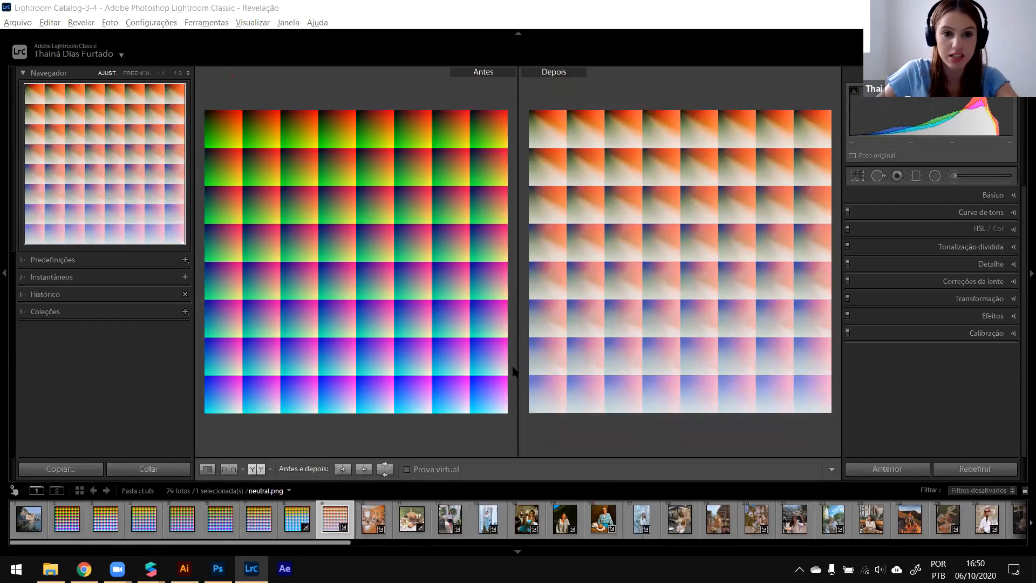
Step: Open the export settings for neutral.png, try DNG and PNG as image format, review the remaining options, and cancel the export
{"action": "left_click", "coordinate": [18, 22]}
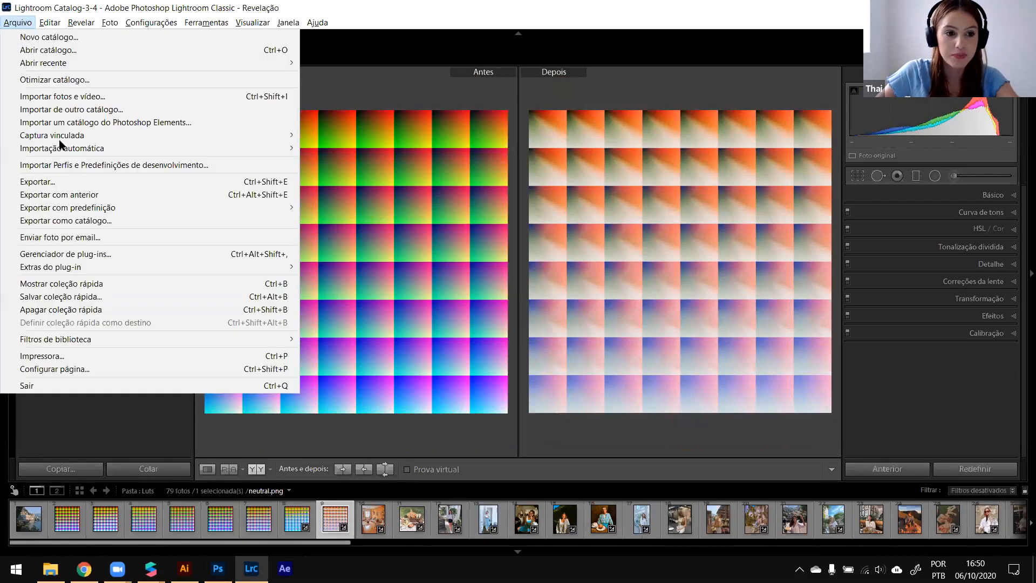
{"action": "left_click", "coordinate": [71, 182]}
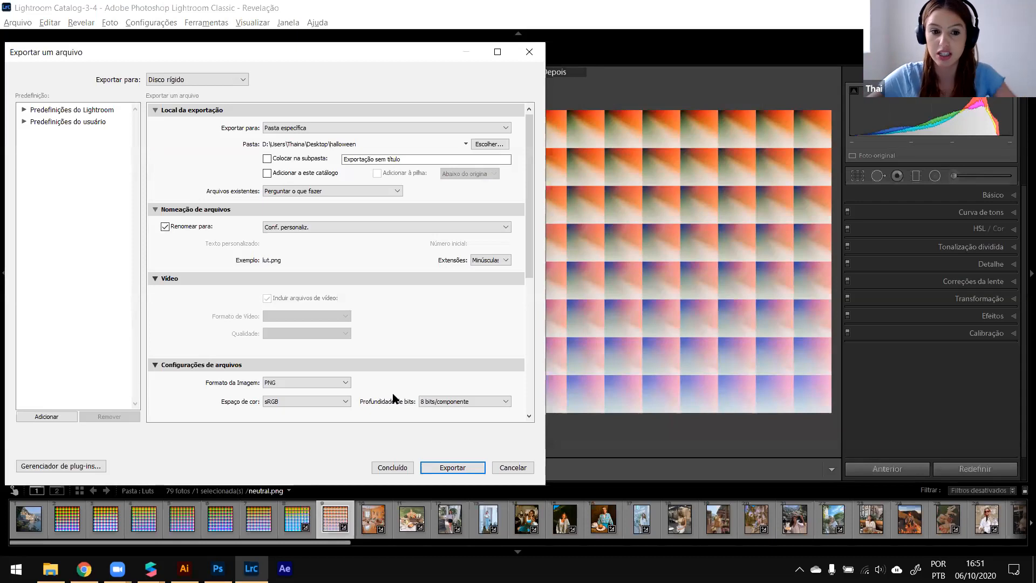
{"action": "scroll", "coordinate": [322, 386], "scroll_direction": "down", "scroll_amount": 2}
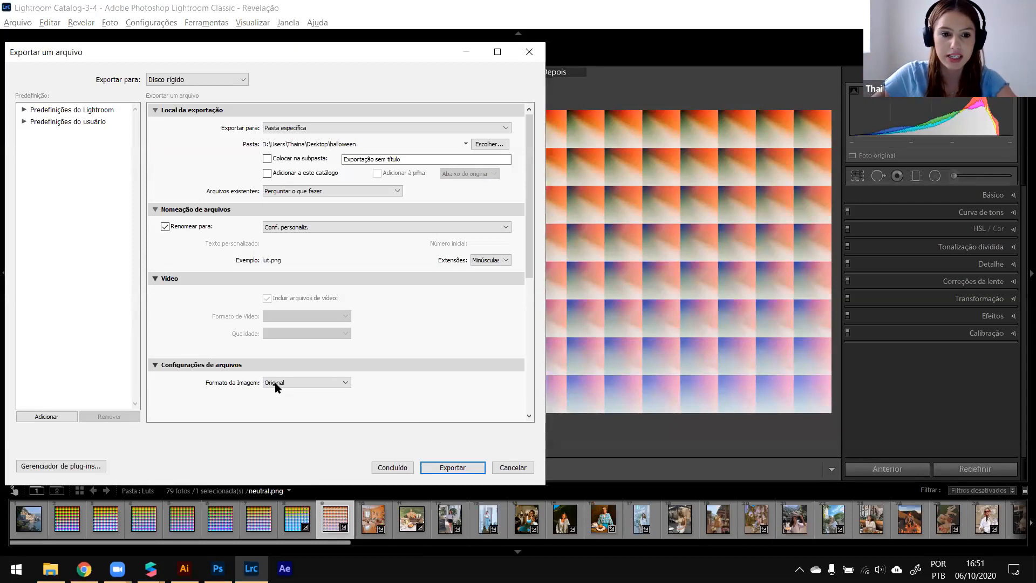
{"action": "left_click", "coordinate": [275, 383]}
{"action": "left_click", "coordinate": [291, 448]}
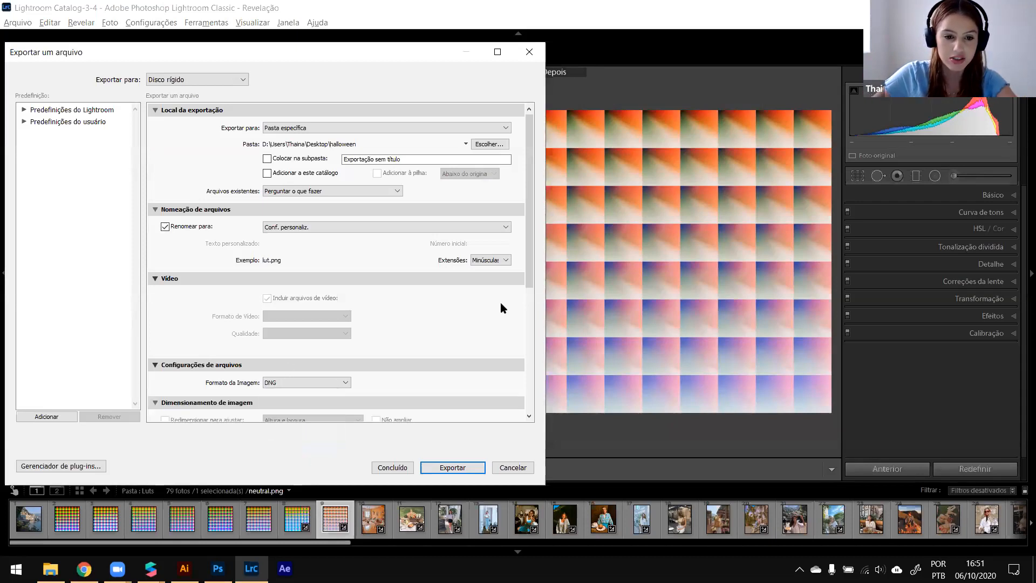
{"action": "scroll", "coordinate": [526, 266], "scroll_direction": "down", "scroll_amount": 1}
{"action": "scroll", "coordinate": [526, 265], "scroll_direction": "down", "scroll_amount": 1}
{"action": "left_click", "coordinate": [333, 319]}
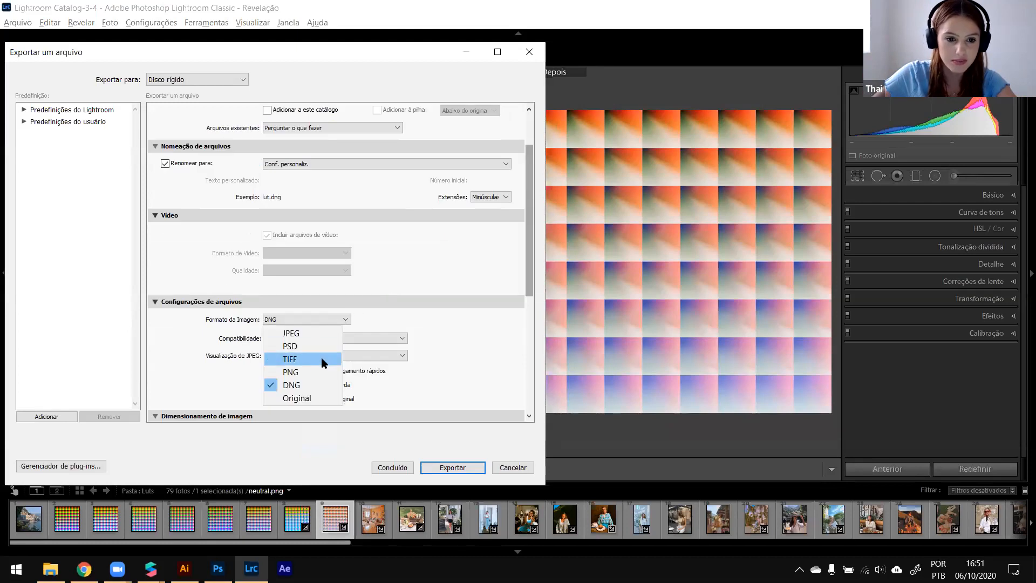
{"action": "left_click", "coordinate": [316, 370]}
{"action": "scroll", "coordinate": [532, 254], "scroll_direction": "down", "scroll_amount": 2}
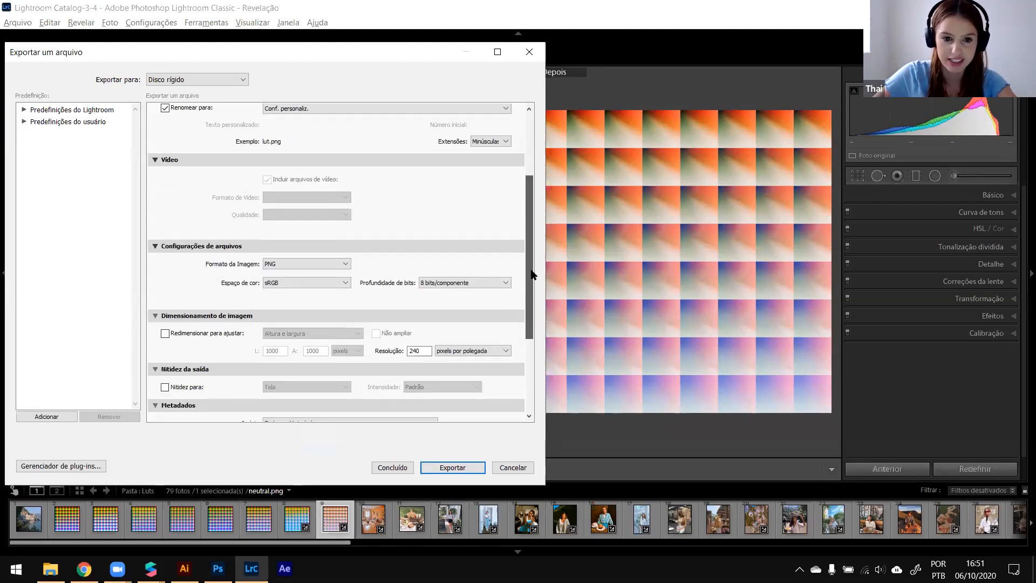
{"action": "left_click_drag", "start_coordinate": [532, 280], "coordinate": [532, 218]}
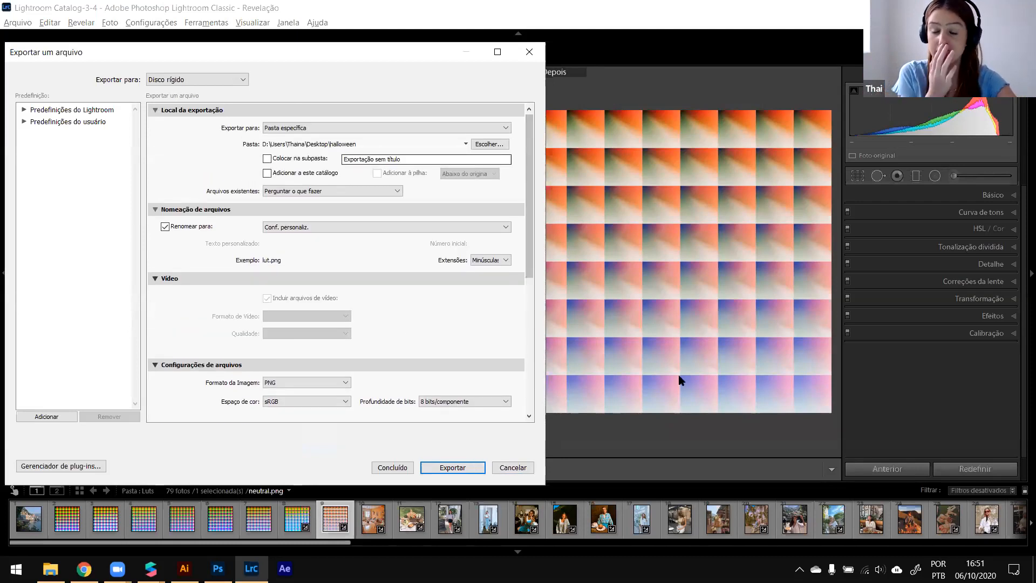
{"action": "left_click", "coordinate": [515, 468]}
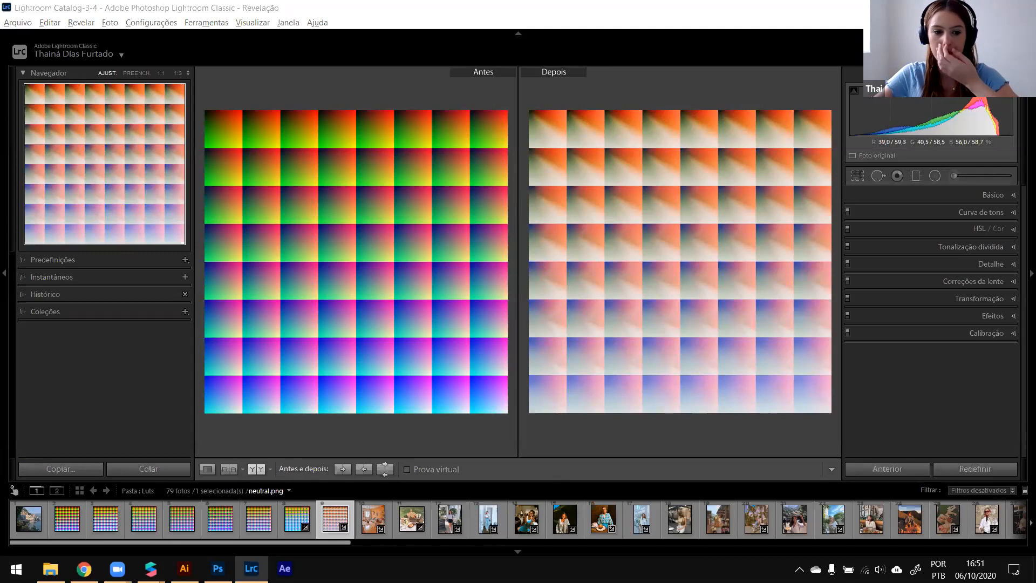
Step: In File Explorer, examine the effect project's folder and its textures subfolder for the LUT files, and close the window
{"action": "left_click", "coordinate": [50, 569]}
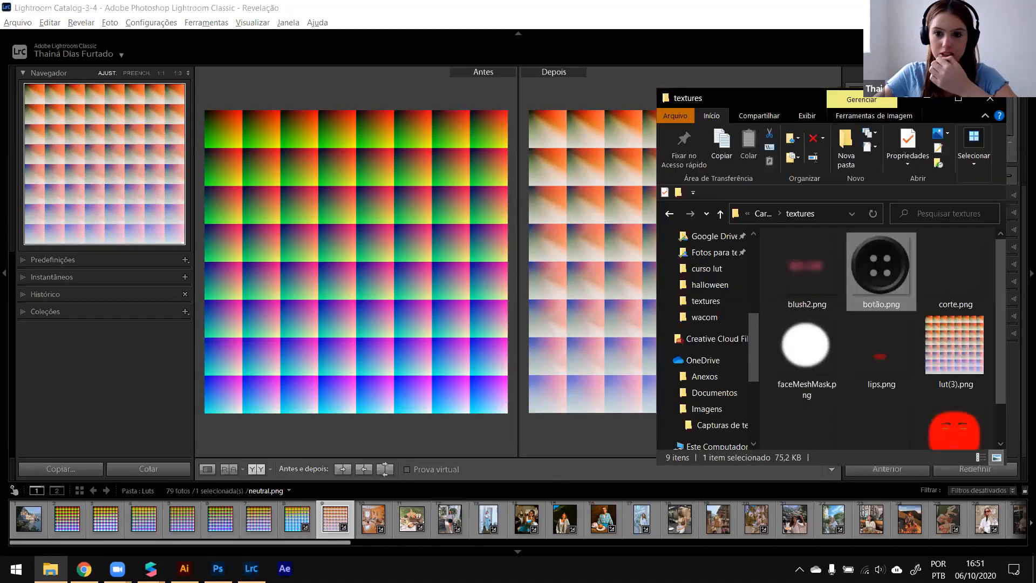
{"action": "left_click_drag", "start_coordinate": [758, 102], "coordinate": [409, 76]}
{"action": "left_click", "coordinate": [412, 189]}
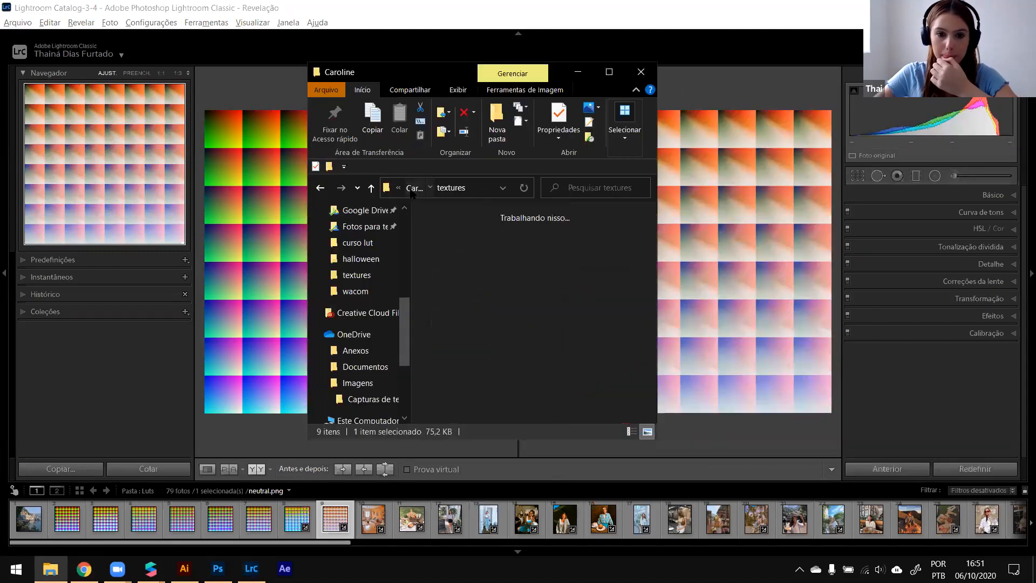
{"action": "left_click", "coordinate": [526, 321]}
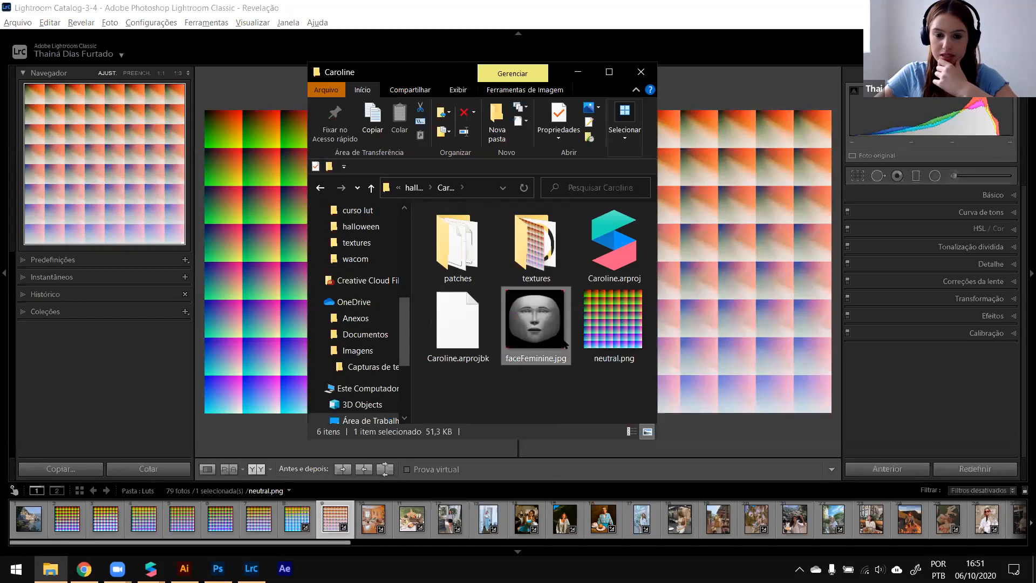
{"action": "left_click", "coordinate": [577, 404]}
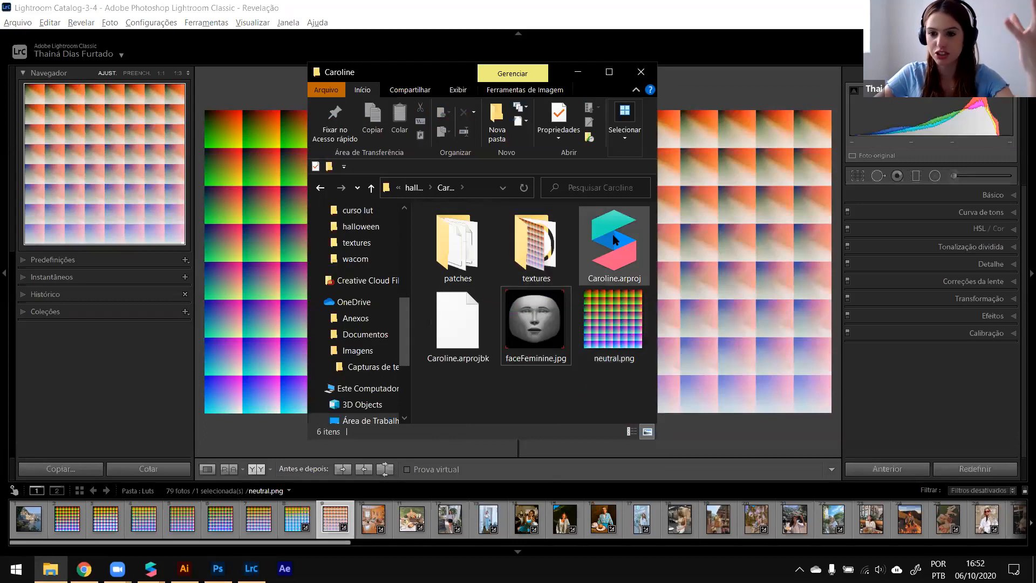
{"action": "left_click", "coordinate": [531, 266]}
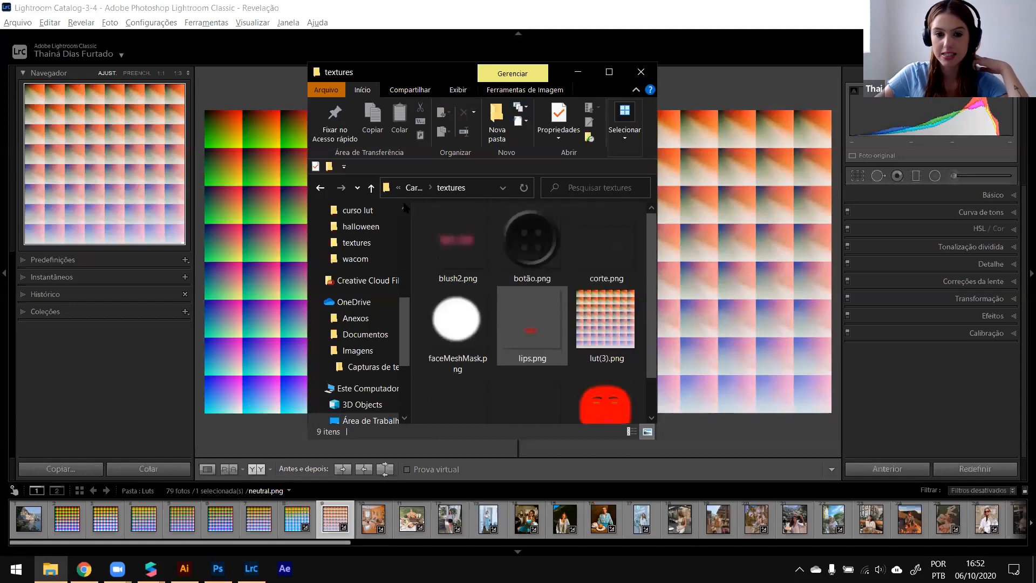
{"action": "left_click", "coordinate": [371, 187]}
{"action": "left_click", "coordinate": [550, 379]}
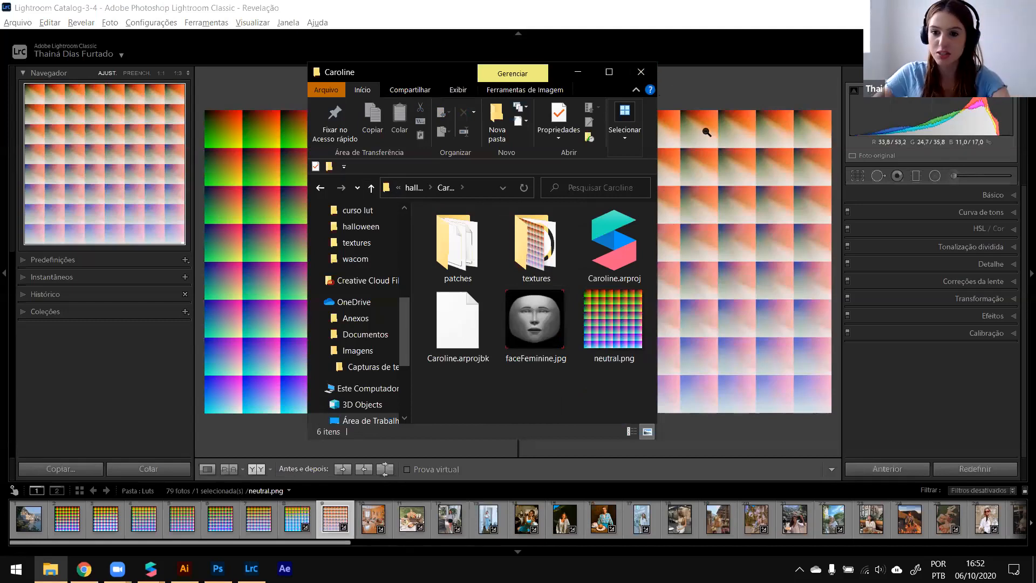
{"action": "left_click", "coordinate": [641, 72]}
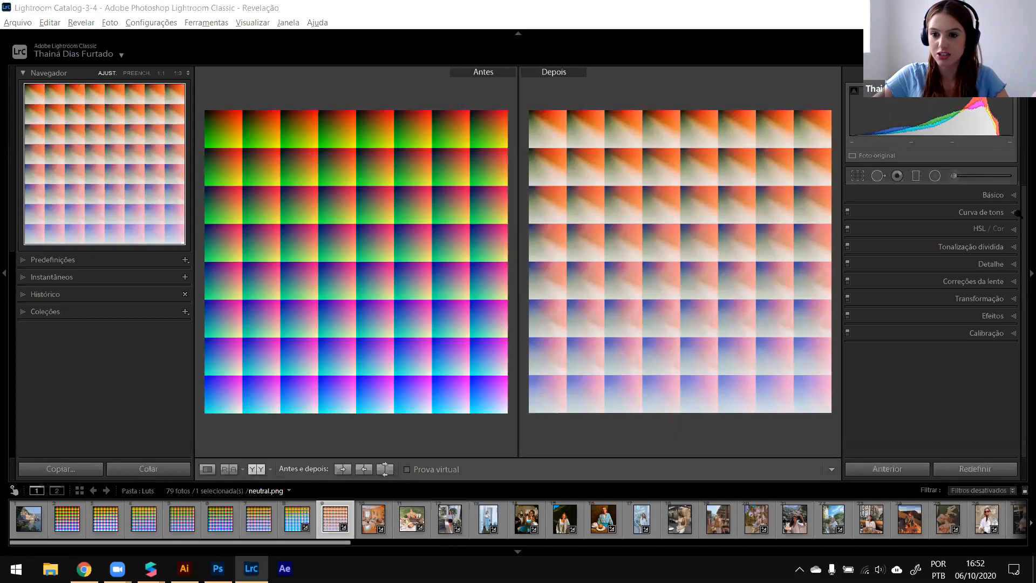
{"action": "left_click", "coordinate": [981, 212]}
{"action": "left_click", "coordinate": [981, 212]}
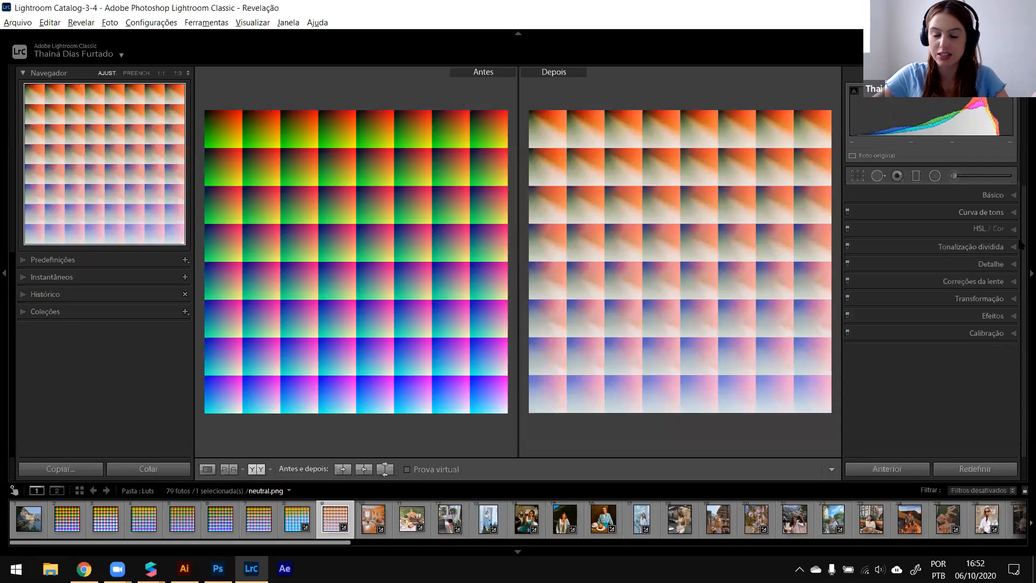
{"action": "left_click", "coordinate": [992, 248]}
{"action": "left_click", "coordinate": [992, 248]}
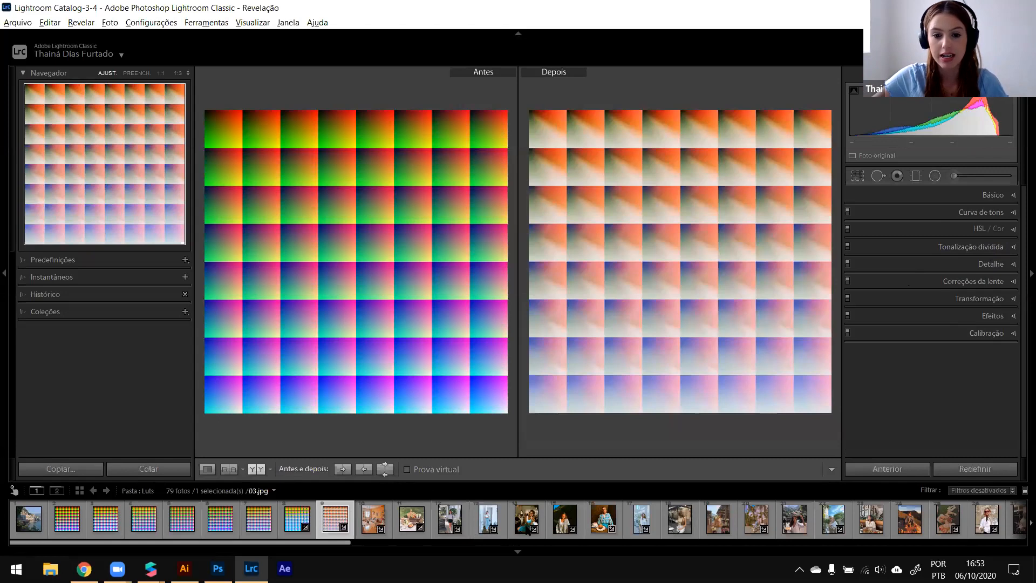
Step: Copy the develop settings of the neutral.png color grid and paste them onto the candle and pumpkins photo 68.jpg
{"action": "scroll", "coordinate": [510, 528], "scroll_direction": "down", "scroll_amount": 5}
{"action": "scroll", "coordinate": [520, 526], "scroll_direction": "up", "scroll_amount": 6}
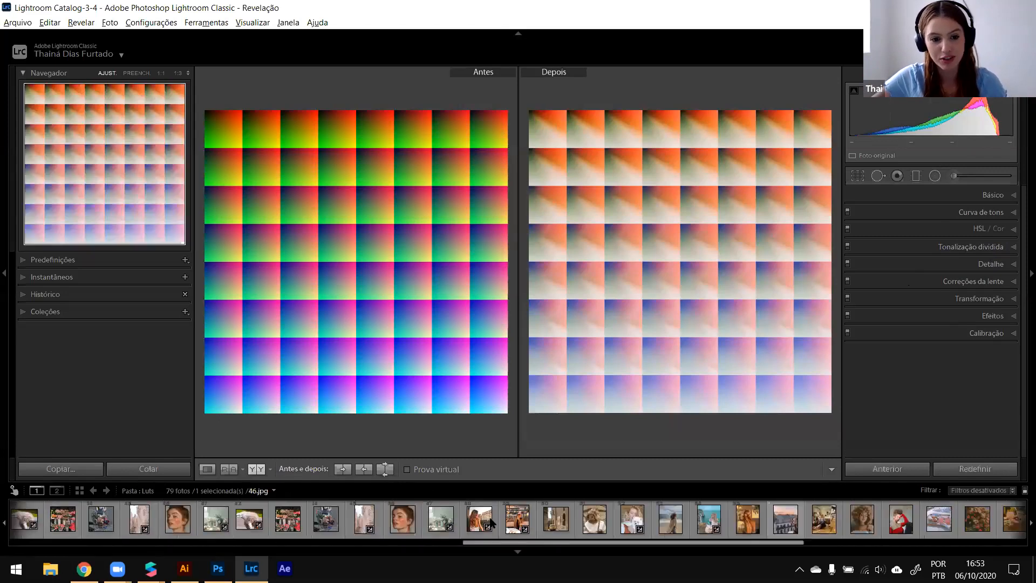
{"action": "left_click", "coordinate": [61, 469]}
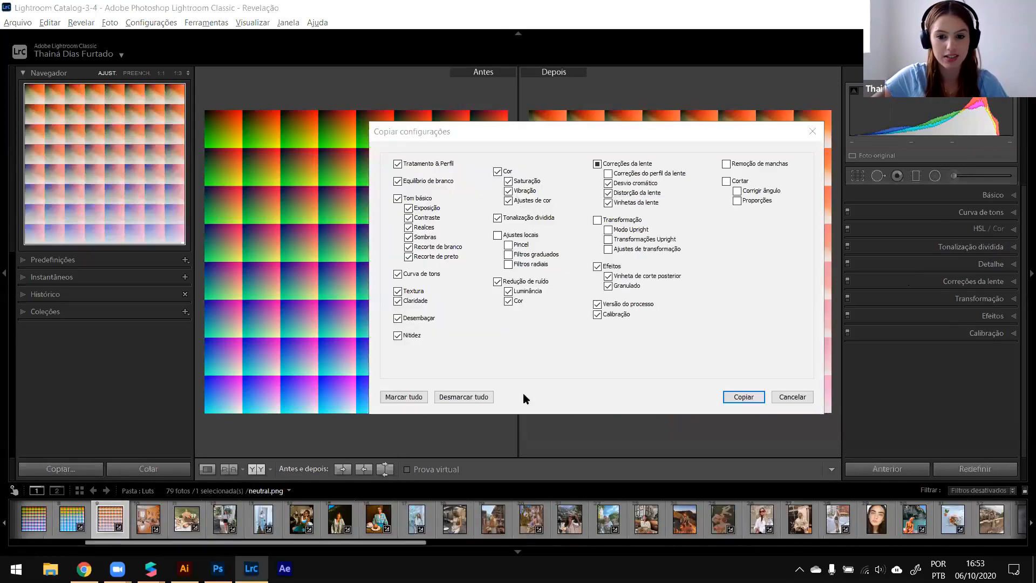
{"action": "left_click", "coordinate": [744, 398]}
{"action": "scroll", "coordinate": [964, 518], "scroll_direction": "down", "scroll_amount": 10}
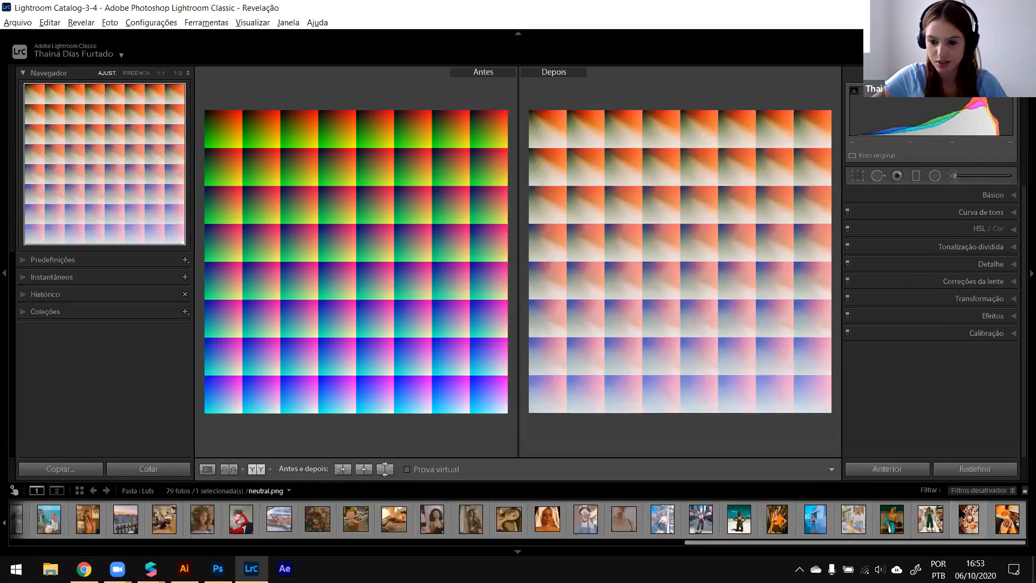
{"action": "left_click", "coordinate": [969, 518]}
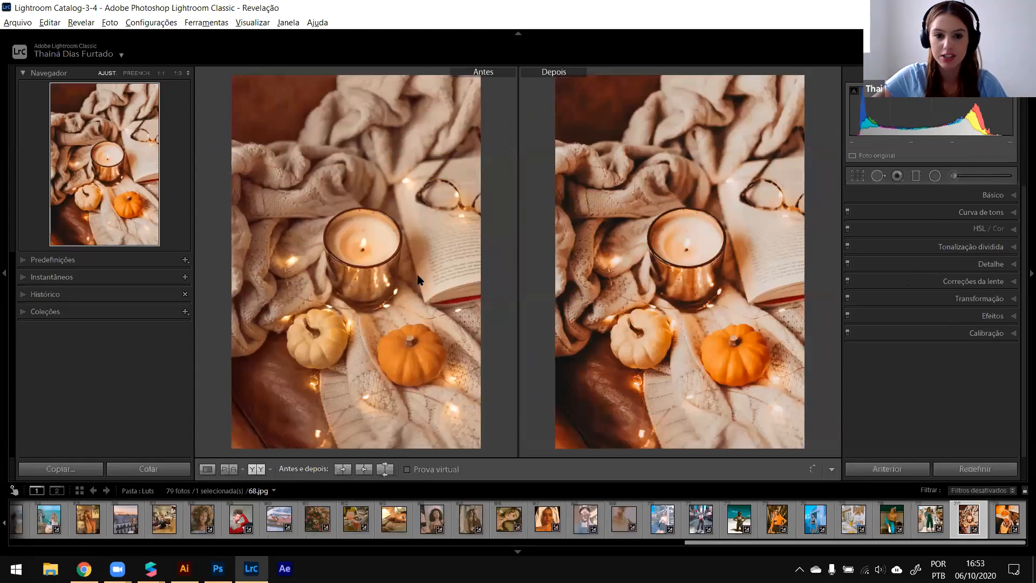
{"action": "key", "text": "ctrl+shift+v"}
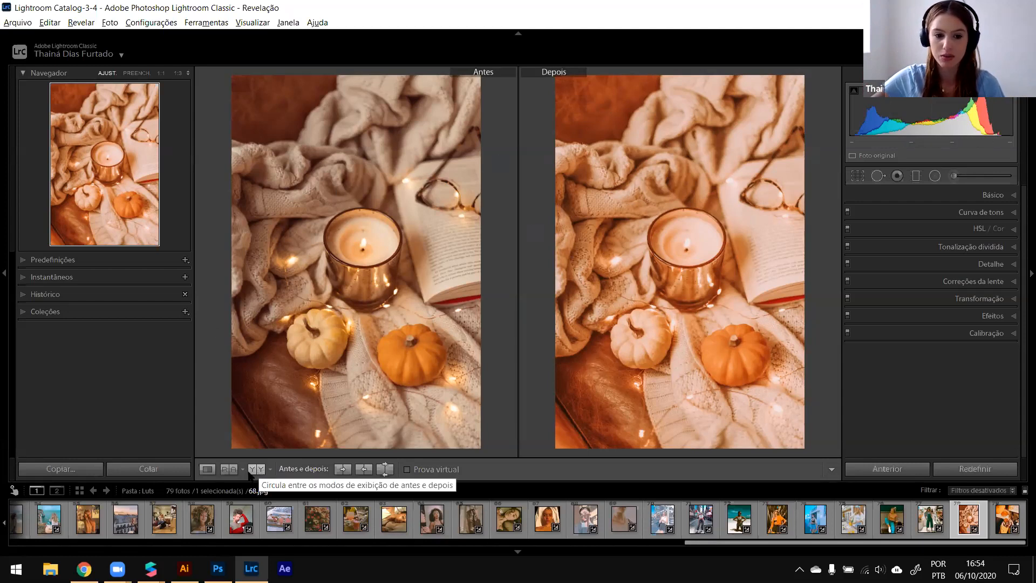
{"action": "left_click", "coordinate": [207, 469]}
{"action": "left_click", "coordinate": [257, 469]}
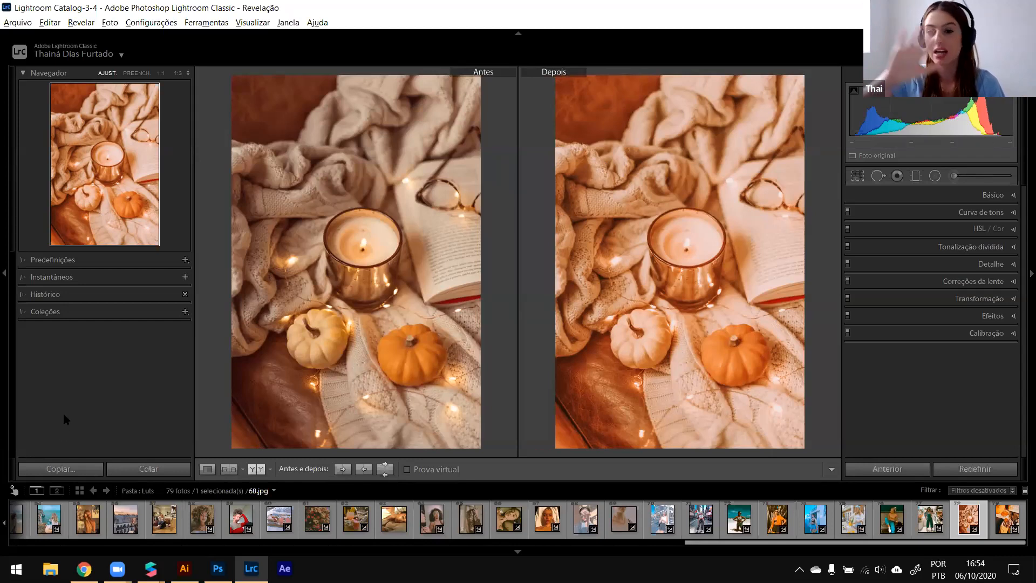
Step: Find photo 37.jpg of the woman on the balcony in the Luts folder and paste the copied develop settings onto it
{"action": "left_click", "coordinate": [69, 475]}
{"action": "left_click", "coordinate": [758, 395]}
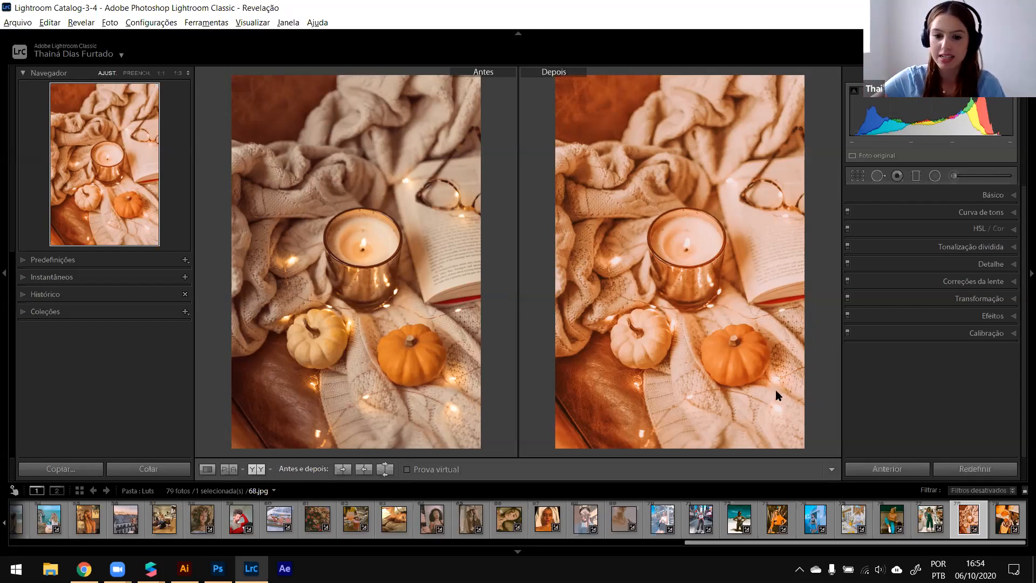
{"action": "scroll", "coordinate": [510, 516], "scroll_direction": "up", "scroll_amount": 3}
{"action": "scroll", "coordinate": [238, 528], "scroll_direction": "up", "scroll_amount": 3}
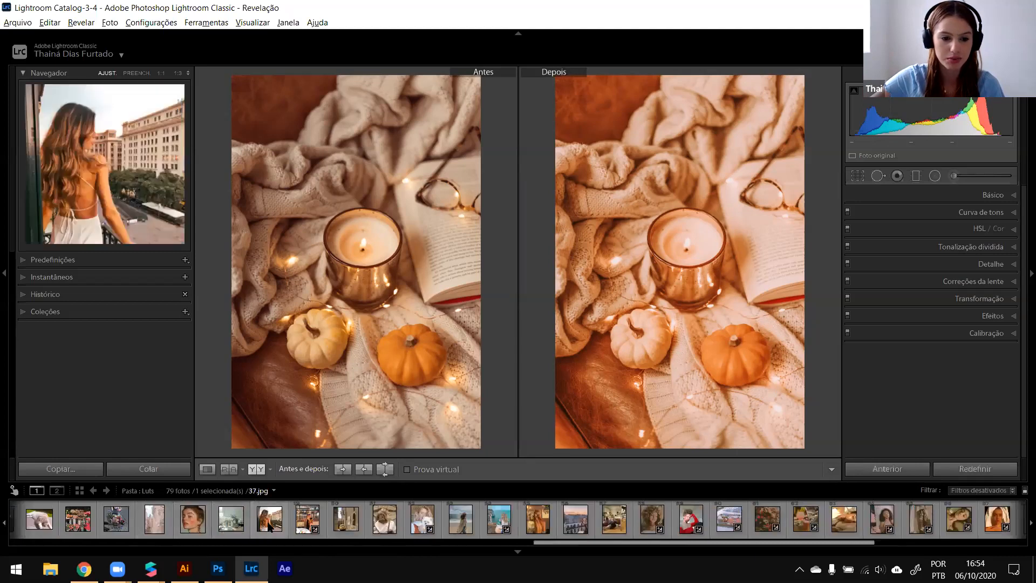
{"action": "left_click", "coordinate": [269, 524]}
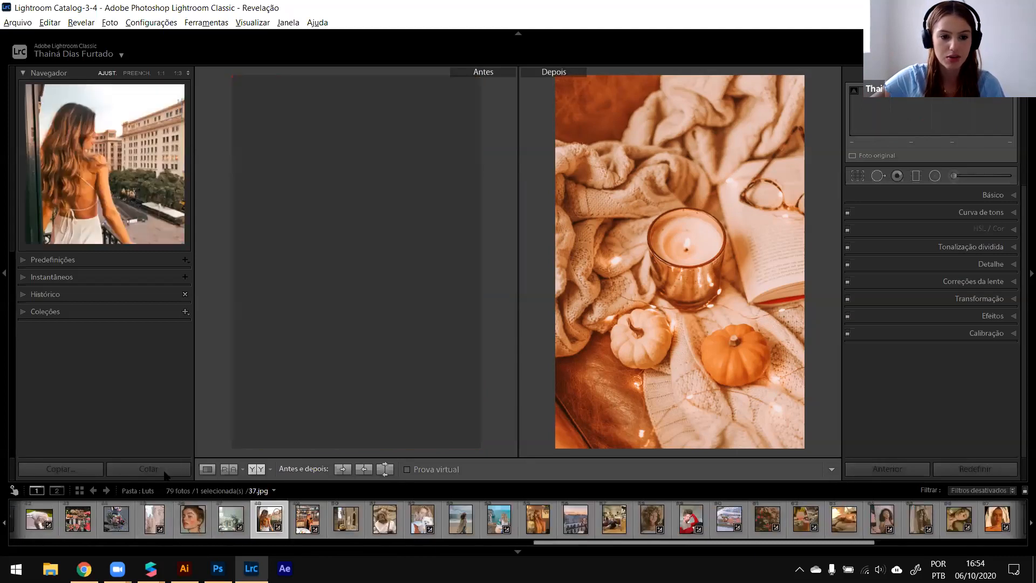
{"action": "left_click", "coordinate": [170, 475]}
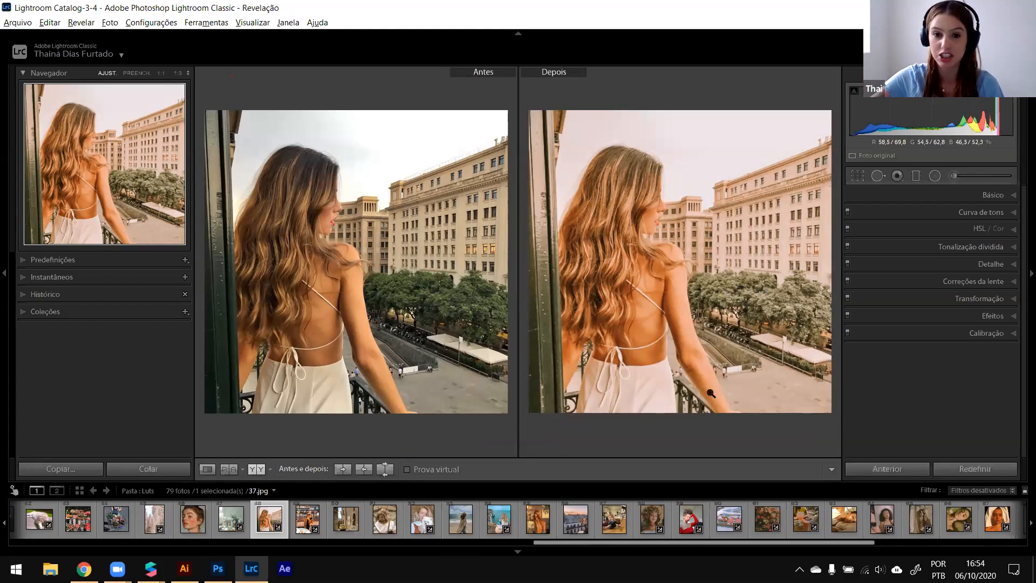
Step: Reopen the neutral.png color grid and compare its original and edited versions side by side
{"action": "scroll", "coordinate": [495, 531], "scroll_direction": "up", "scroll_amount": 5}
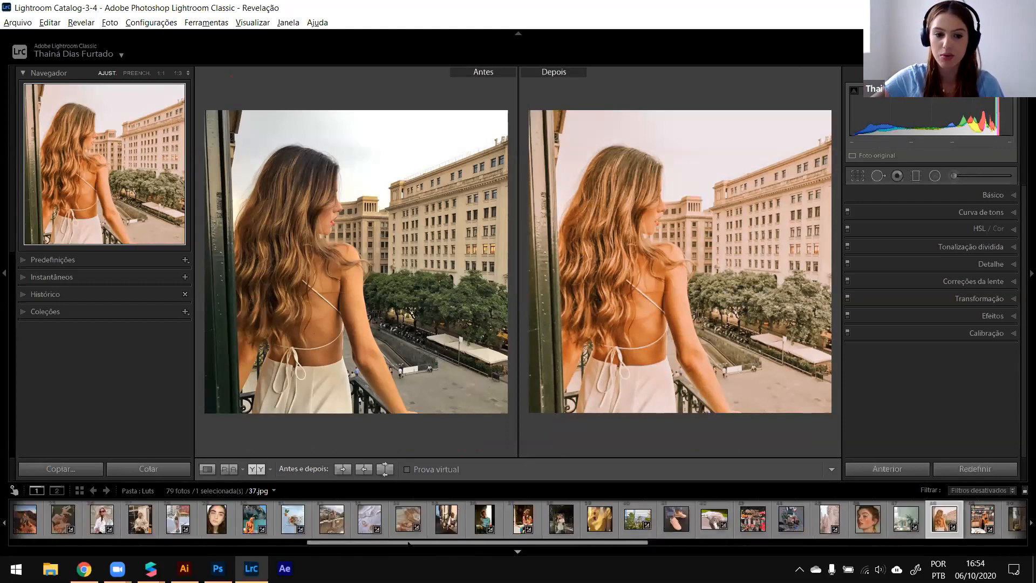
{"action": "scroll", "coordinate": [409, 539], "scroll_direction": "up", "scroll_amount": 5}
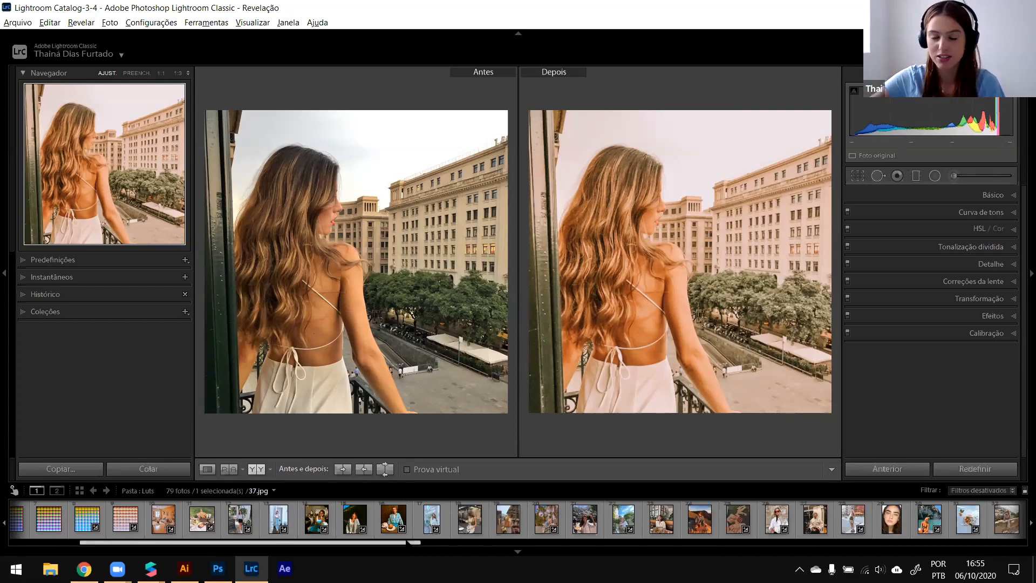
{"action": "left_click", "coordinate": [126, 522]}
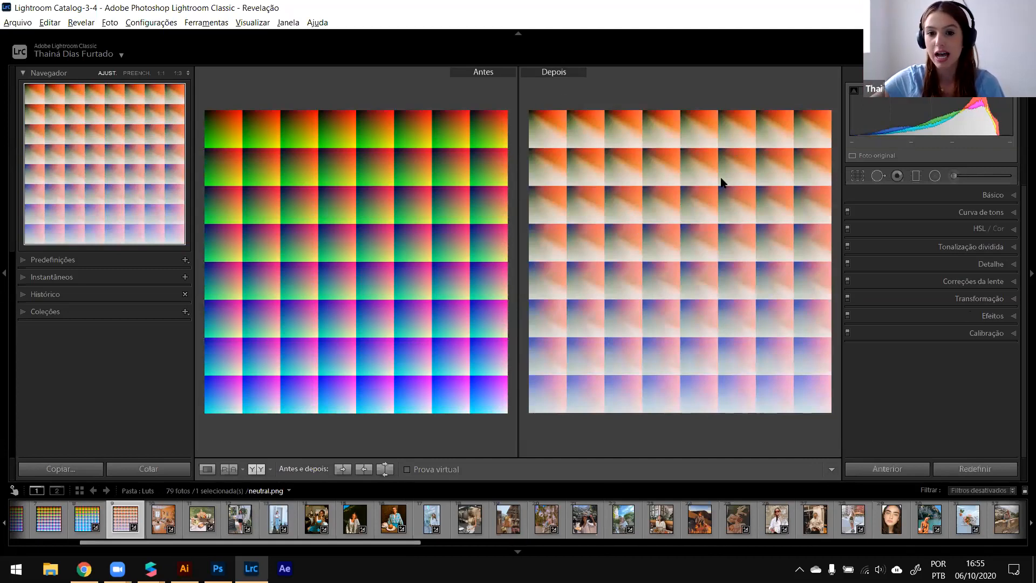
{"action": "left_click", "coordinate": [207, 469]}
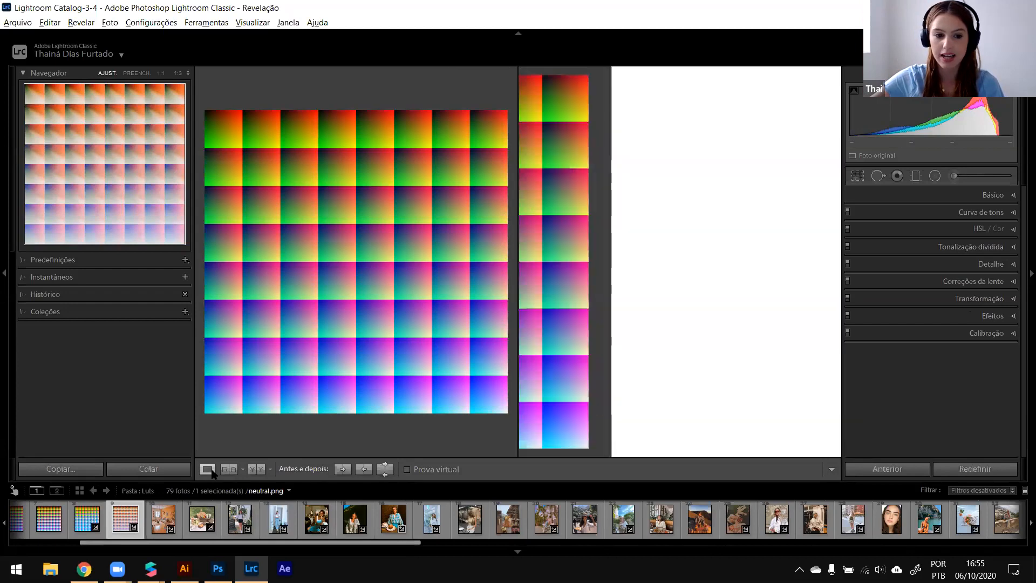
{"action": "left_click", "coordinate": [257, 469]}
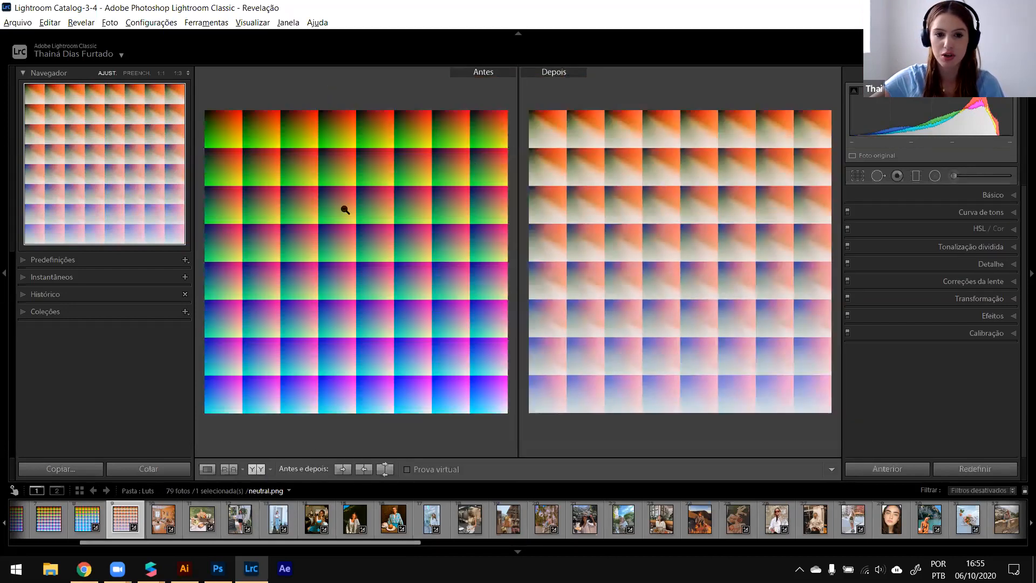
{"action": "left_click", "coordinate": [18, 23]}
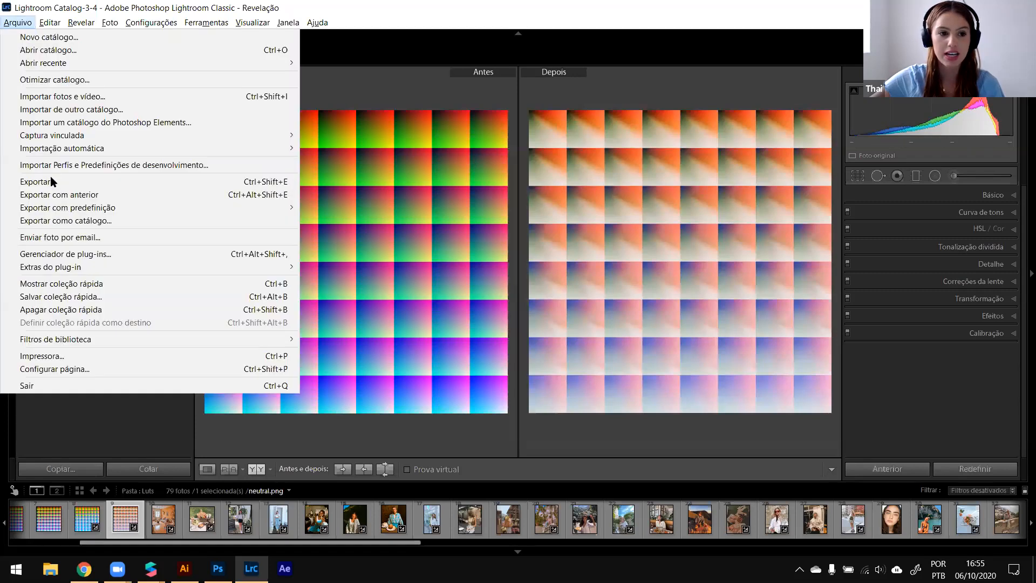
{"action": "left_click", "coordinate": [34, 420]}
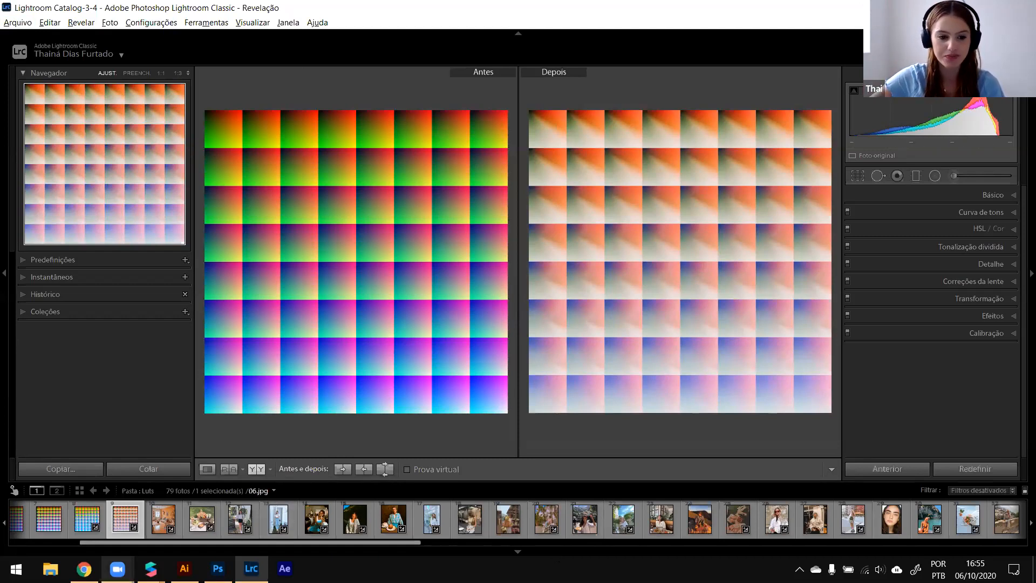
Step: Switch to Spark AR Studio, glance at the finished effect project, and bring up the Untitled project
{"action": "mouse_move", "coordinate": [151, 568]}
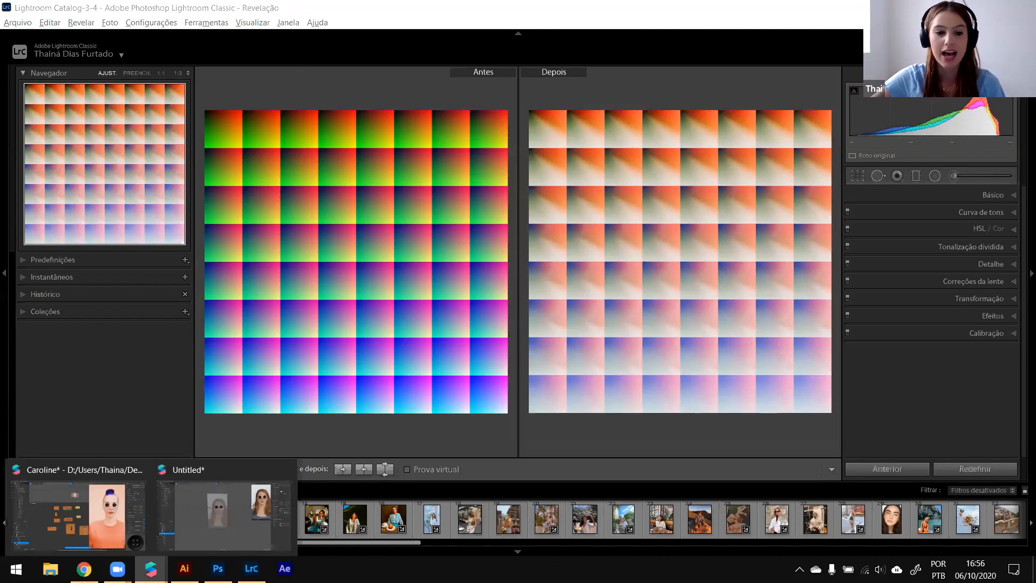
{"action": "left_click", "coordinate": [86, 518]}
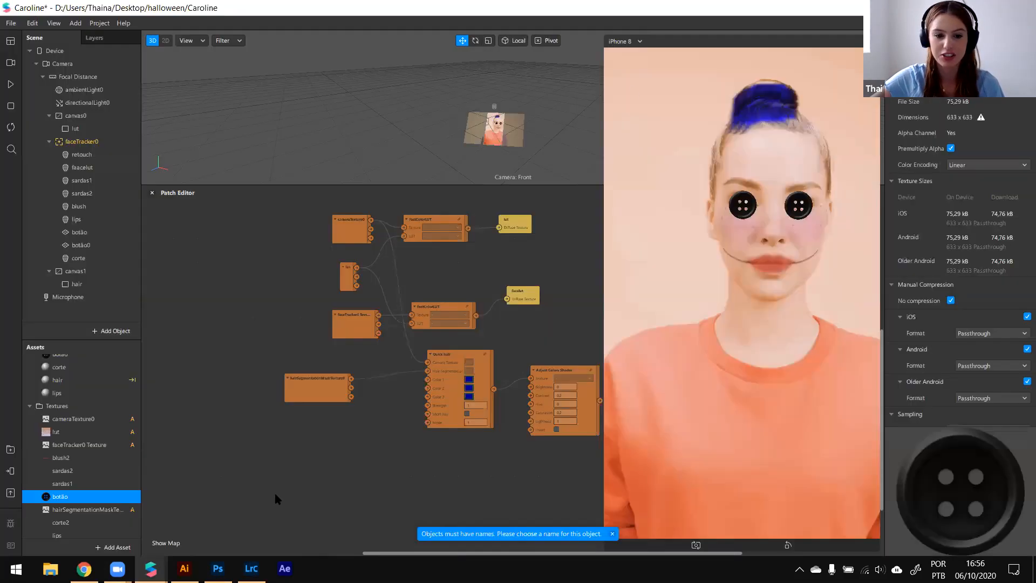
{"action": "mouse_move", "coordinate": [151, 568]}
{"action": "left_click", "coordinate": [232, 510]}
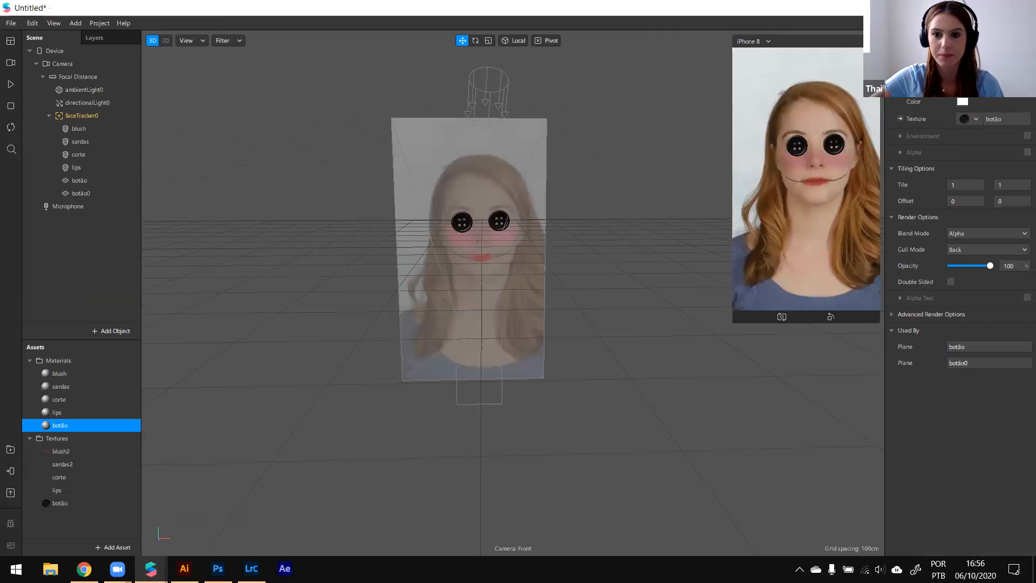
Step: Show the Patch Editor, give it more height below the viewport, and resize the simulator preview to leave it room
{"action": "left_click_drag", "start_coordinate": [734, 149], "coordinate": [671, 222]}
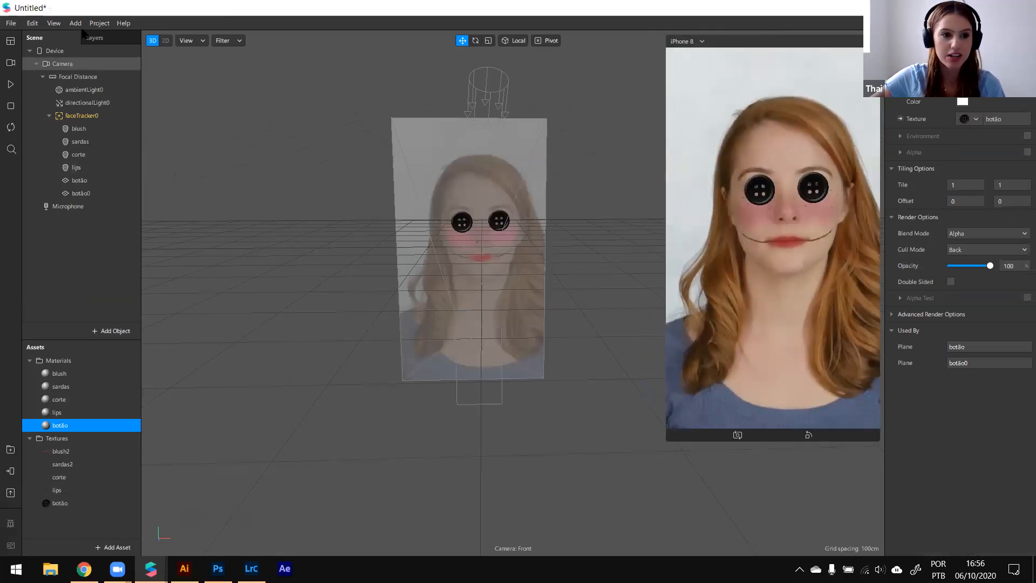
{"action": "left_click", "coordinate": [59, 25]}
{"action": "left_click", "coordinate": [60, 41]}
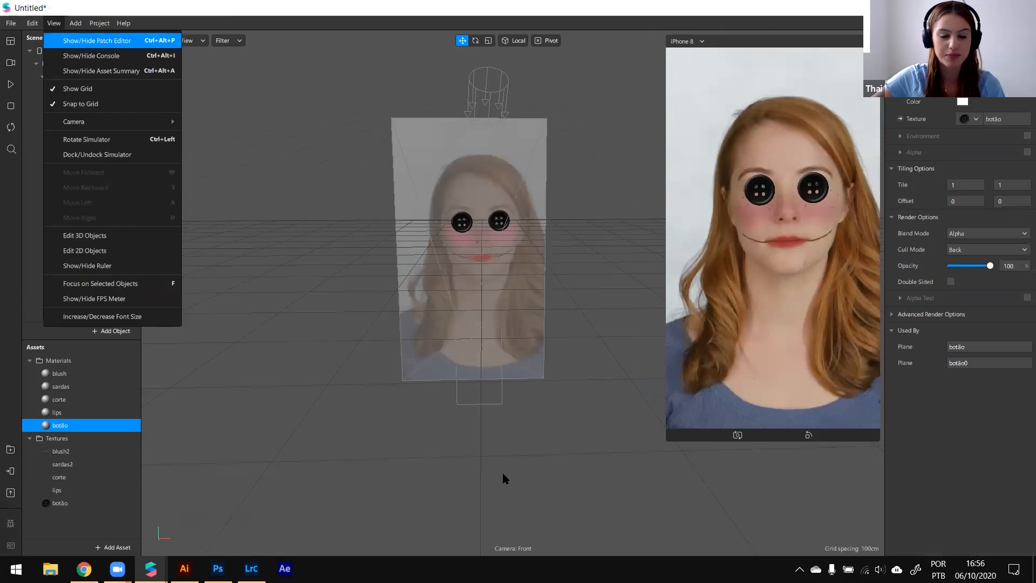
{"action": "left_click_drag", "start_coordinate": [538, 395], "coordinate": [580, 225]}
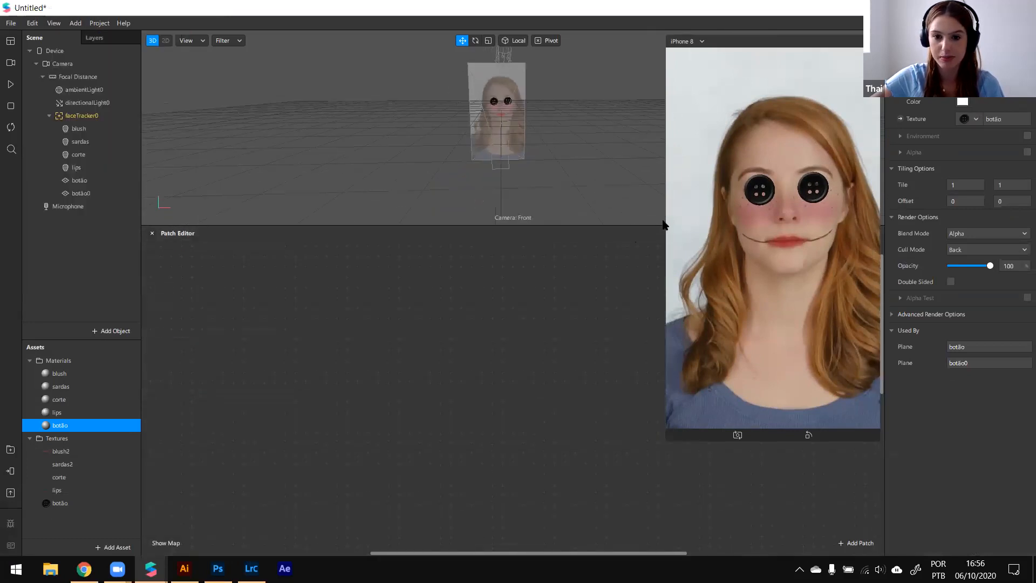
{"action": "left_click_drag", "start_coordinate": [695, 211], "coordinate": [724, 193]}
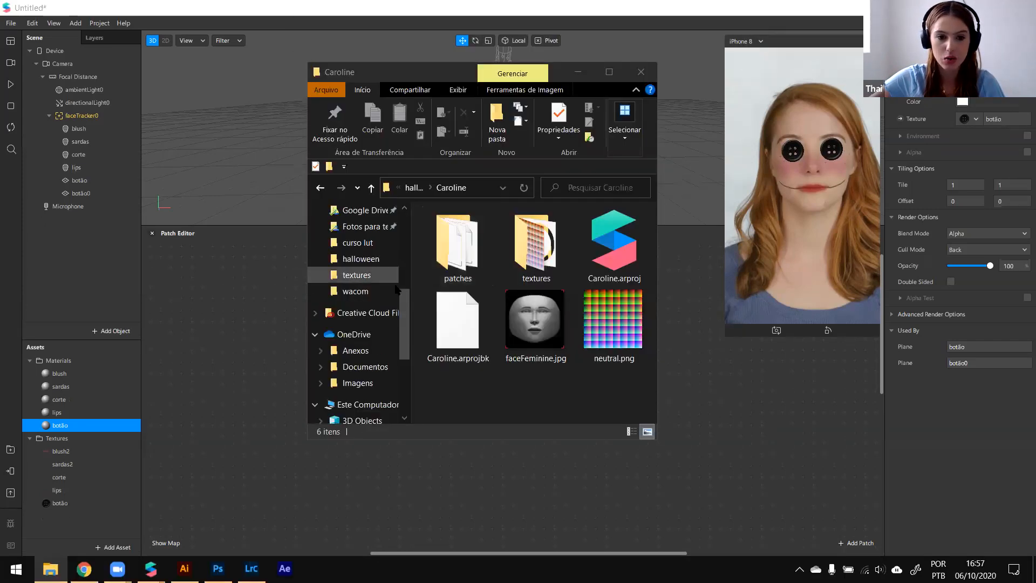
Step: Import lut(3).png from the effect project's textures folder into the project's assets
{"action": "left_click", "coordinate": [542, 254]}
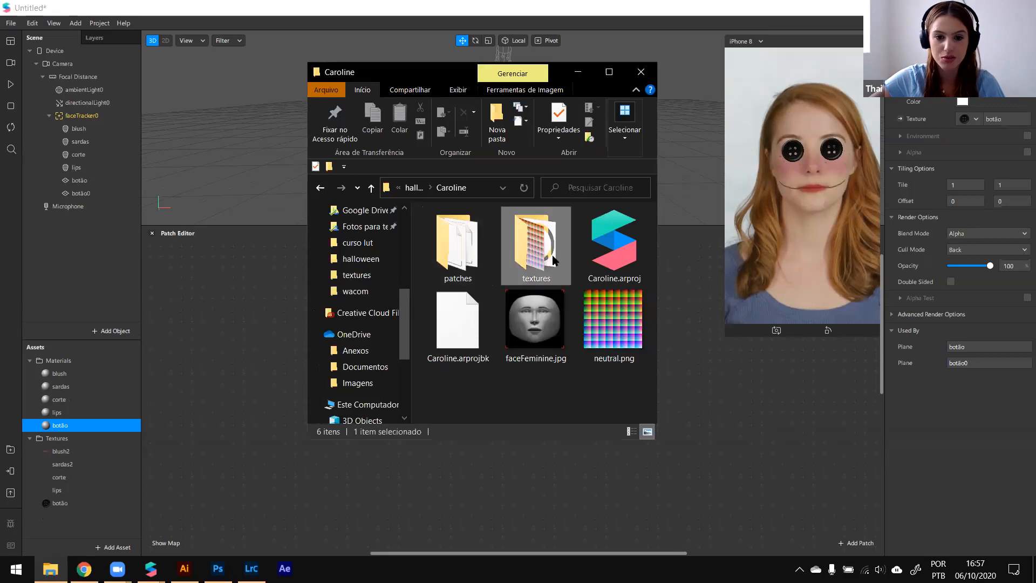
{"action": "double_click", "coordinate": [542, 254]}
{"action": "left_click", "coordinate": [618, 337]}
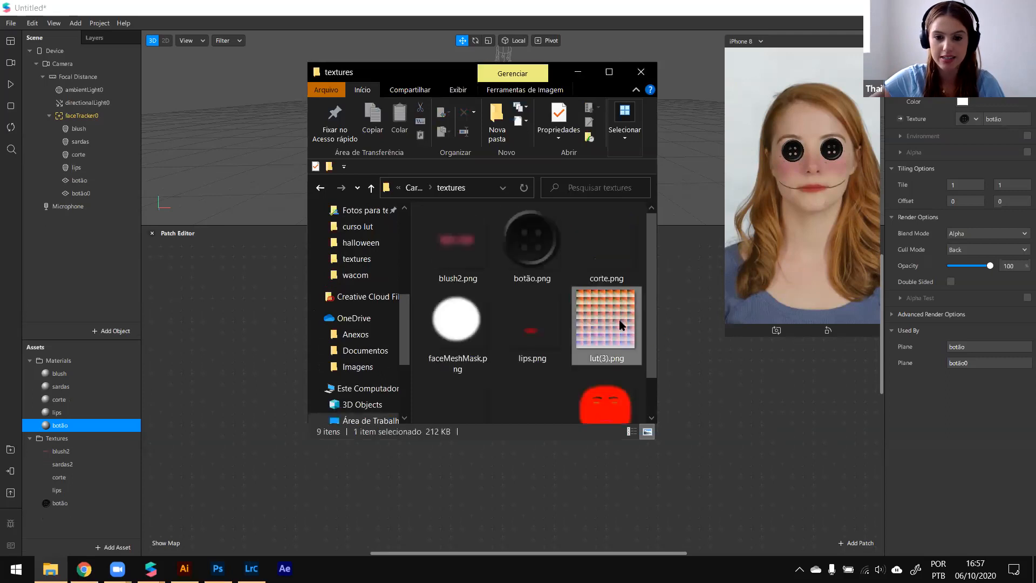
{"action": "left_click_drag", "start_coordinate": [615, 319], "coordinate": [100, 501]}
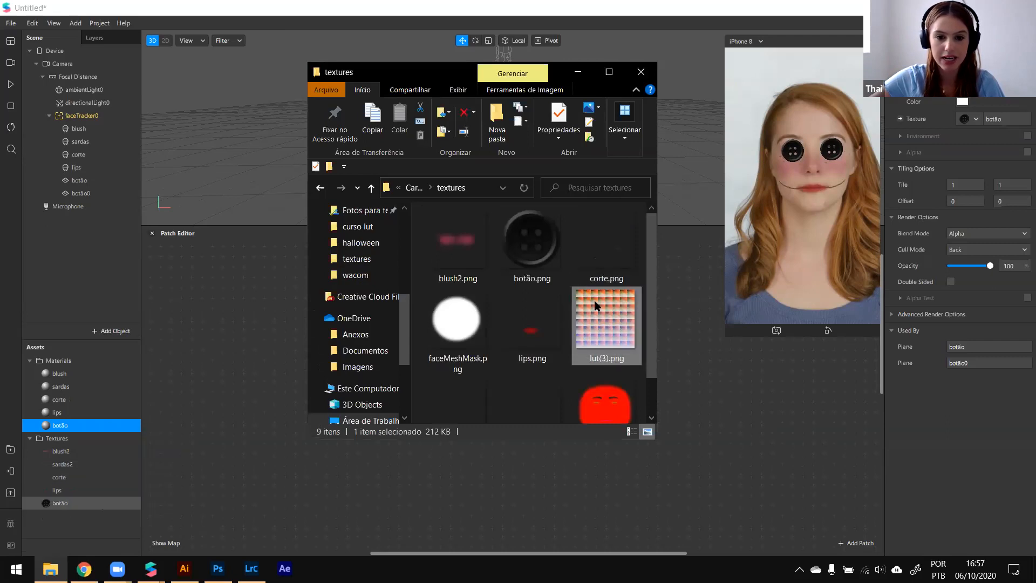
Step: Import the FastColorLUT.arp and Quick hair.arp files from the effect project's patches folder into the project's assets
{"action": "left_click", "coordinate": [414, 188]}
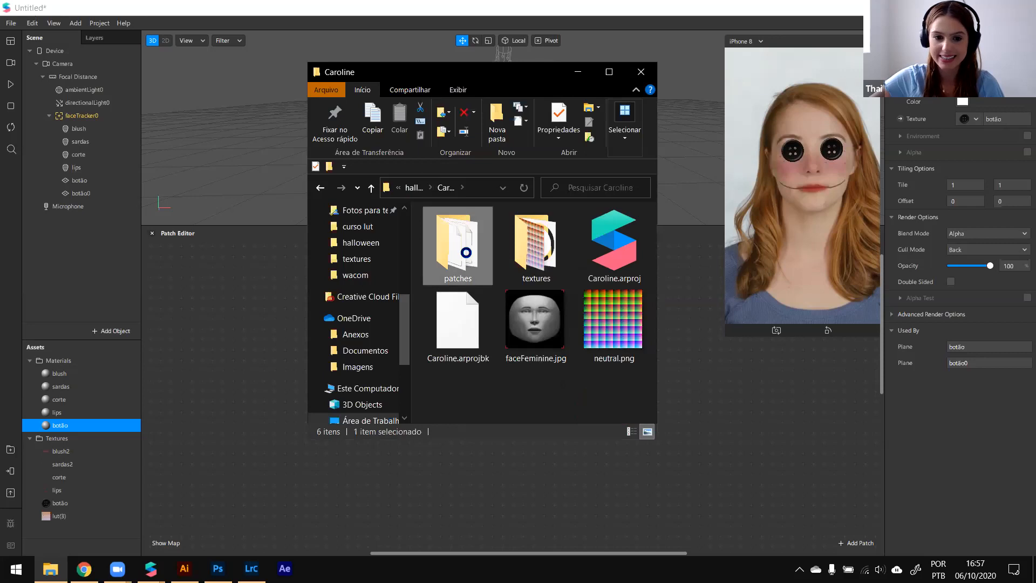
{"action": "double_click", "coordinate": [467, 253]}
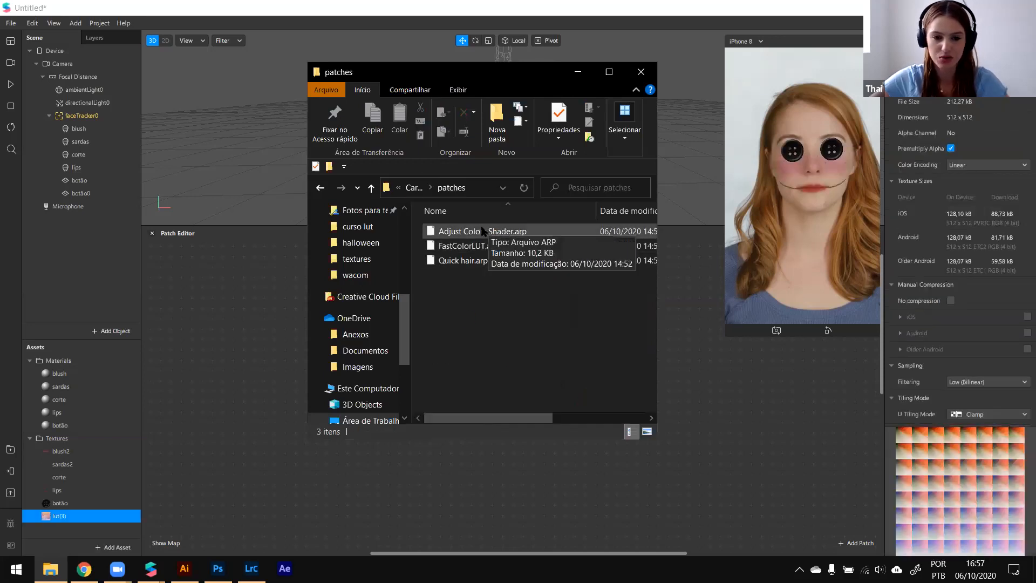
{"action": "left_click", "coordinate": [485, 246]}
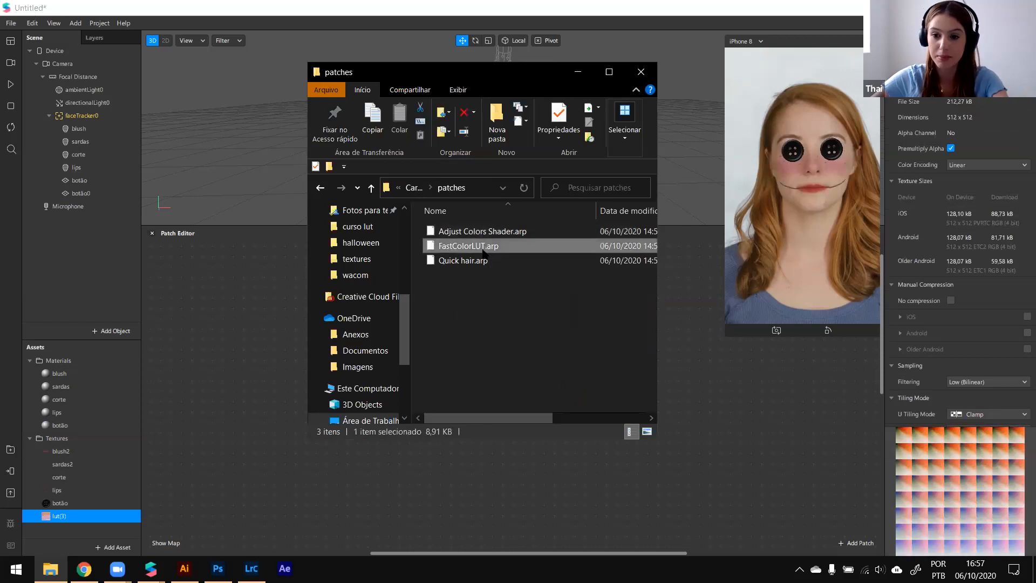
{"action": "left_click", "coordinate": [477, 260], "text": "shift"}
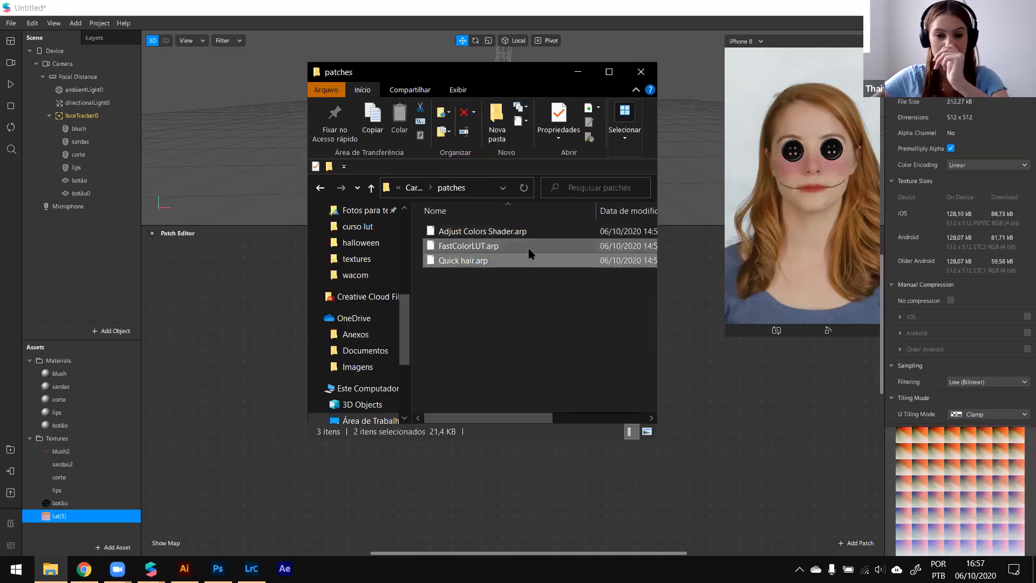
{"action": "left_click_drag", "start_coordinate": [512, 261], "coordinate": [95, 445]}
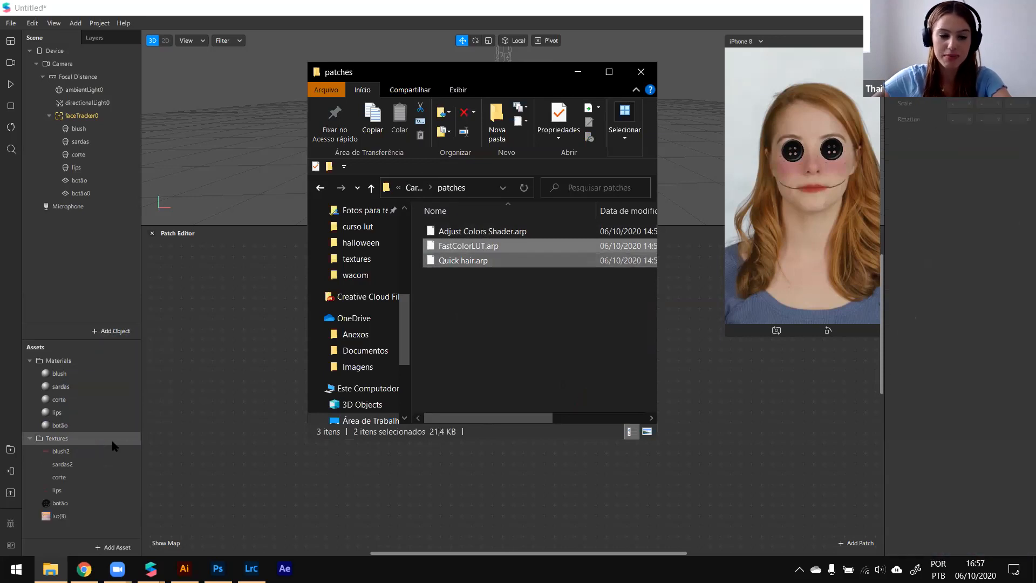
Step: Check the two imported patch assets and place the FastColorLUT patch in the middle of the Patch Editor
{"action": "left_click", "coordinate": [71, 511]}
{"action": "left_click", "coordinate": [71, 523]}
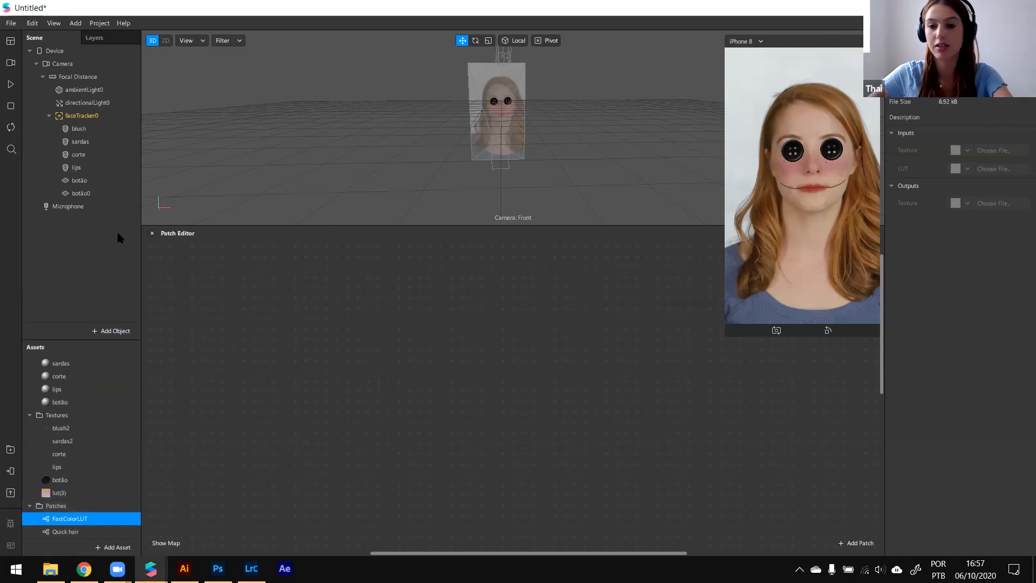
{"action": "left_click", "coordinate": [76, 532]}
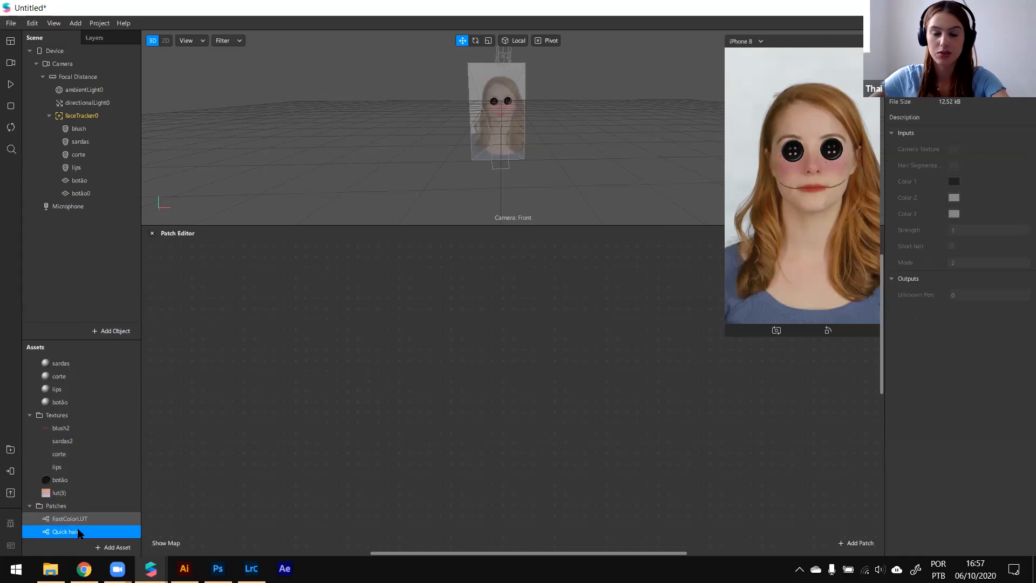
{"action": "left_click", "coordinate": [107, 518]}
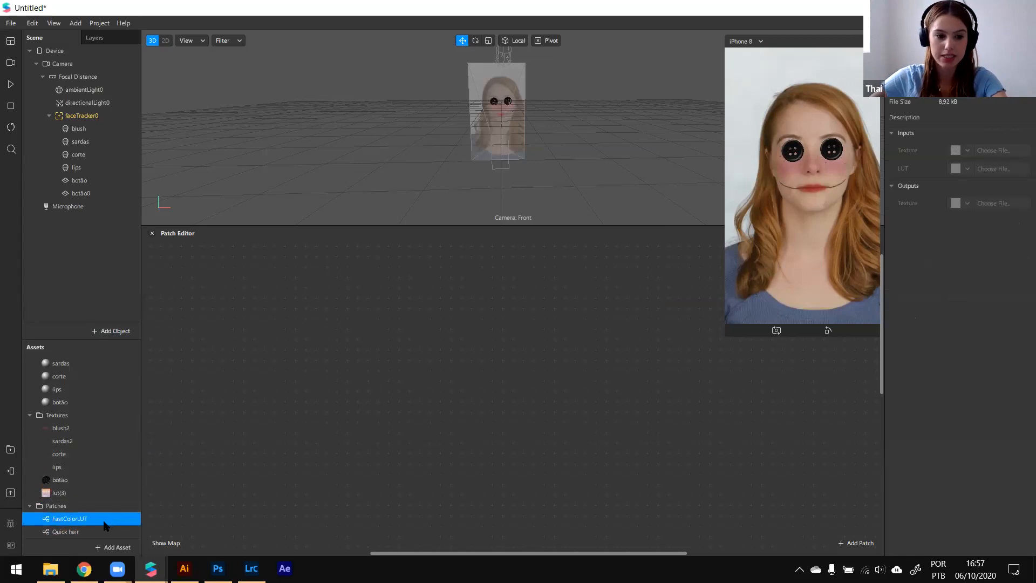
{"action": "left_click_drag", "start_coordinate": [323, 480], "coordinate": [470, 349]}
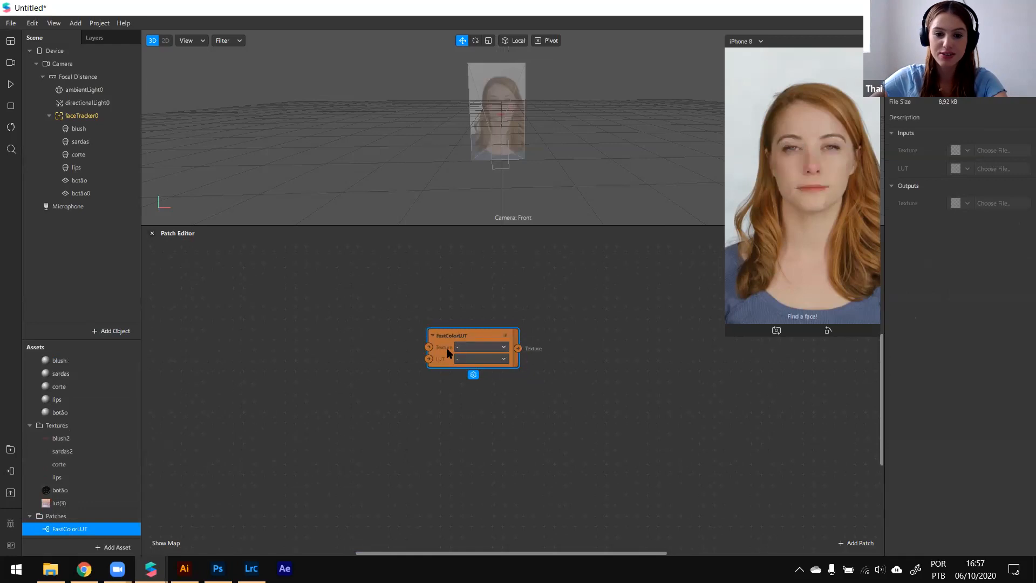
{"action": "scroll", "coordinate": [447, 355], "scroll_direction": "up", "scroll_amount": 3}
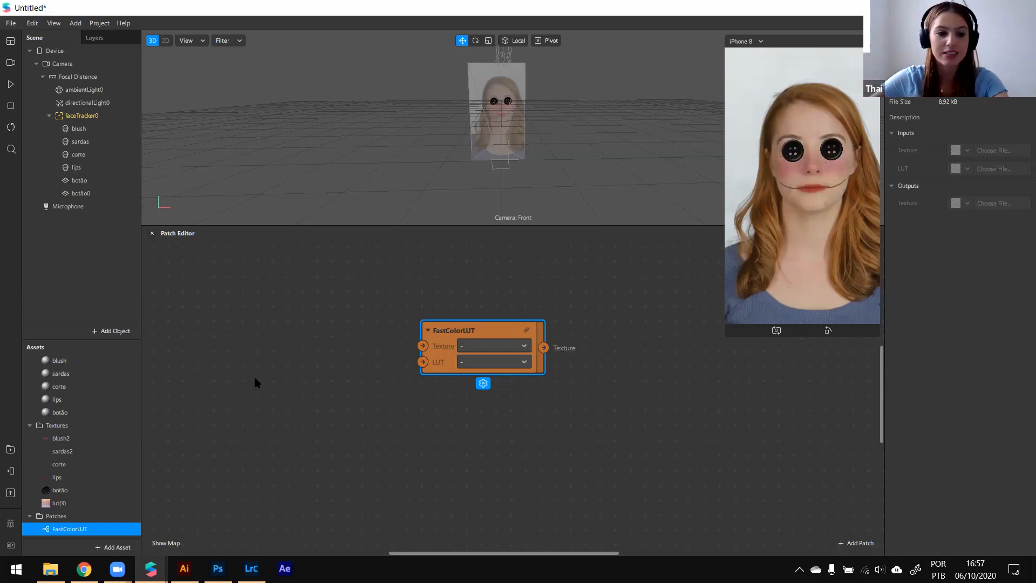
{"action": "left_click", "coordinate": [530, 280]}
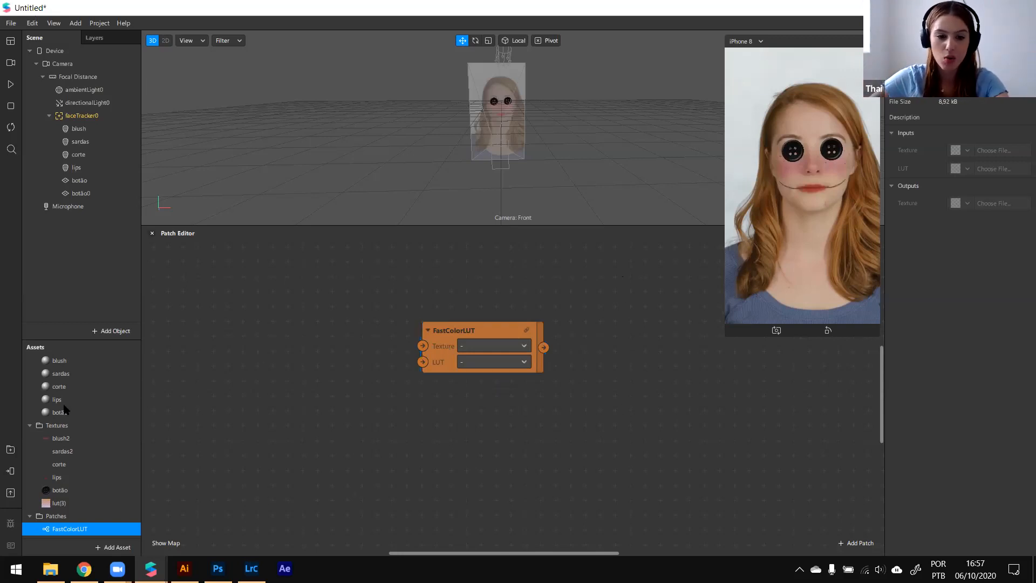
Step: Add the lut(3) texture as a patch below and to the left of the FastColorLUT patch
{"action": "scroll", "coordinate": [62, 454], "scroll_direction": "down", "scroll_amount": 1}
{"action": "left_click_drag", "start_coordinate": [50, 497], "coordinate": [352, 384]}
{"action": "left_click", "coordinate": [457, 419]}
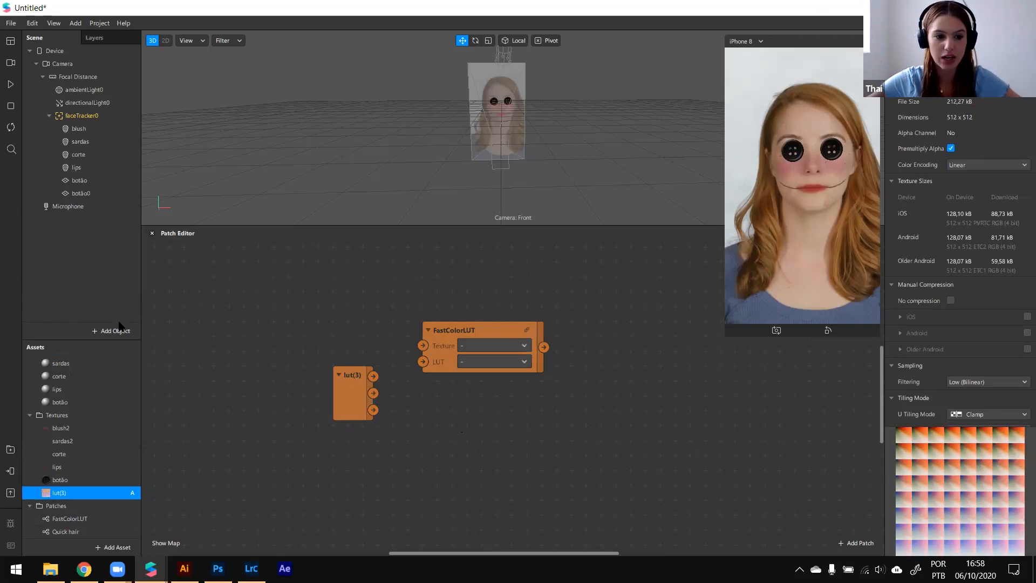
Step: Add a rectangle to the scene and select the canvas that contains it
{"action": "right_click", "coordinate": [105, 271]}
{"action": "mouse_move", "coordinate": [132, 278]}
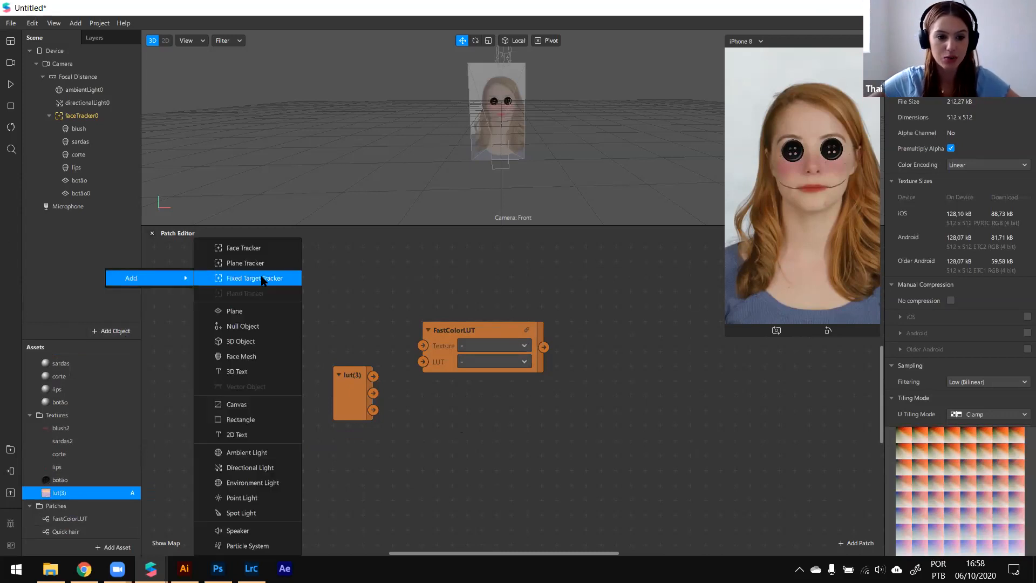
{"action": "left_click", "coordinate": [251, 419]}
{"action": "left_click", "coordinate": [81, 207]}
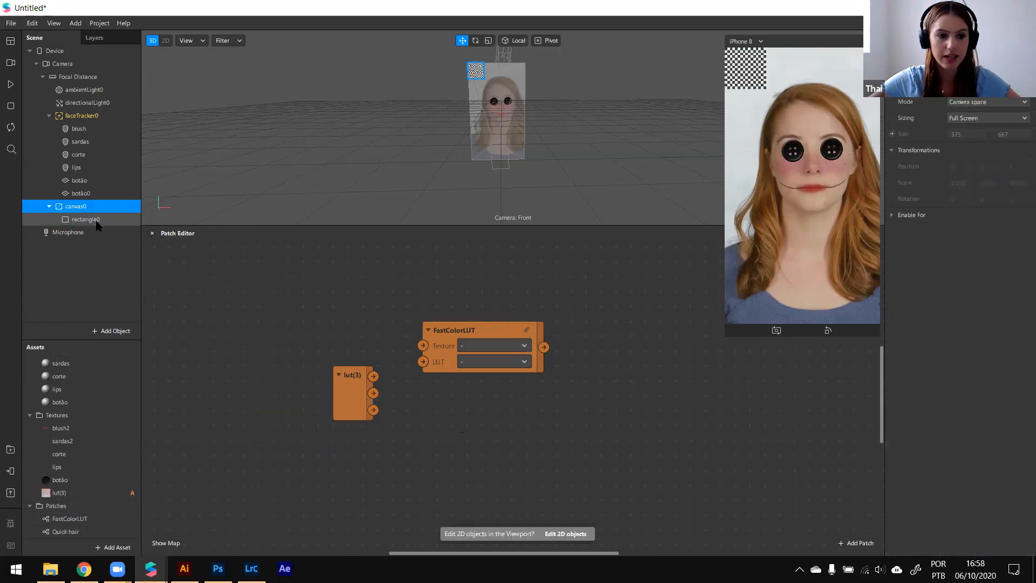
Step: Rename the canvas rectangle to lut and move canvas0 above faceTracker0 in the scene hierarchy
{"action": "left_click", "coordinate": [97, 223]}
{"action": "double_click", "coordinate": [97, 225]}
{"action": "type", "text": "lut"}
{"action": "key", "text": "Return"}
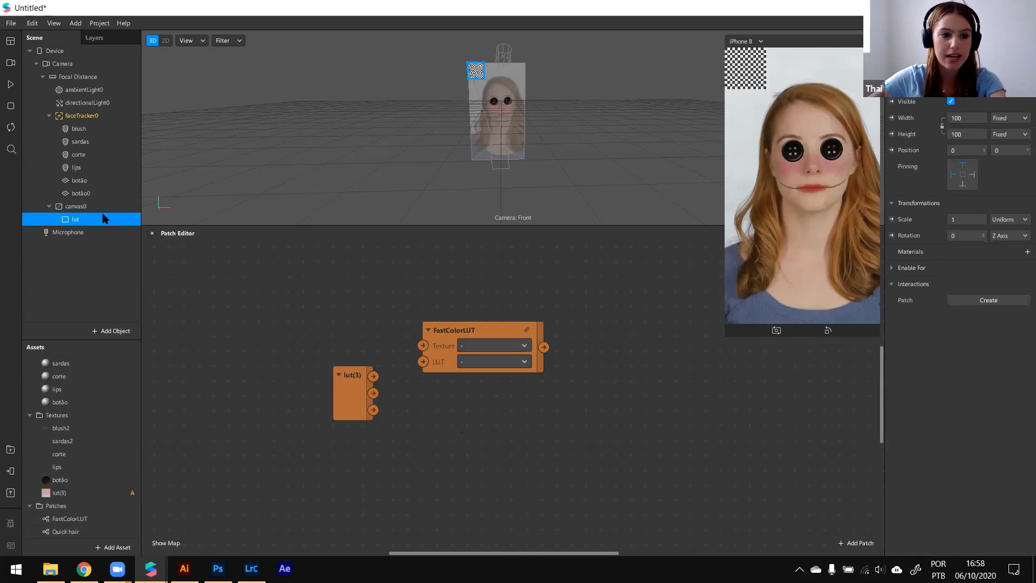
{"action": "left_click_drag", "start_coordinate": [97, 208], "coordinate": [96, 114]}
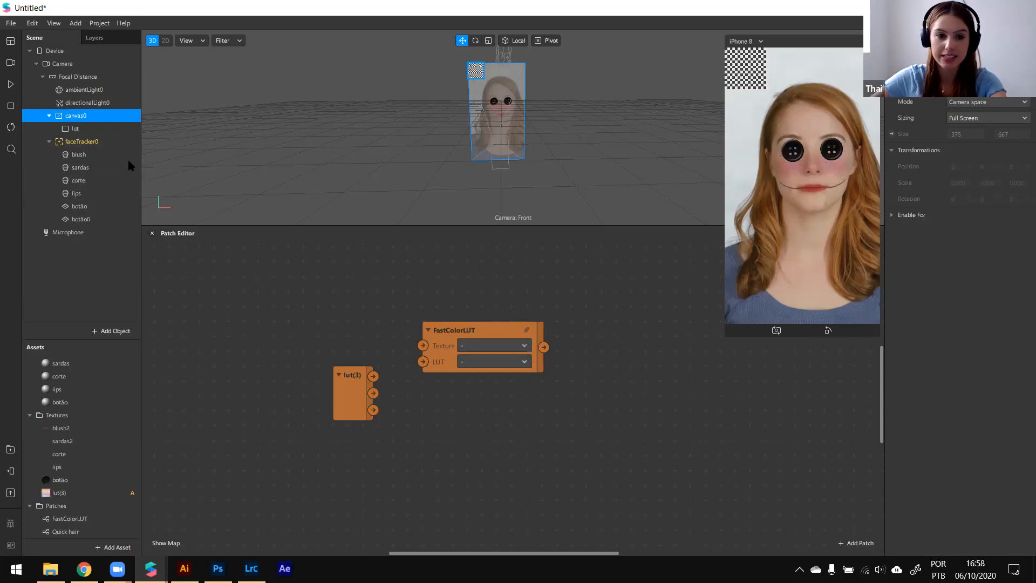
Step: Make the lut rectangle fill the full width and height of its canvas
{"action": "left_click", "coordinate": [125, 128]}
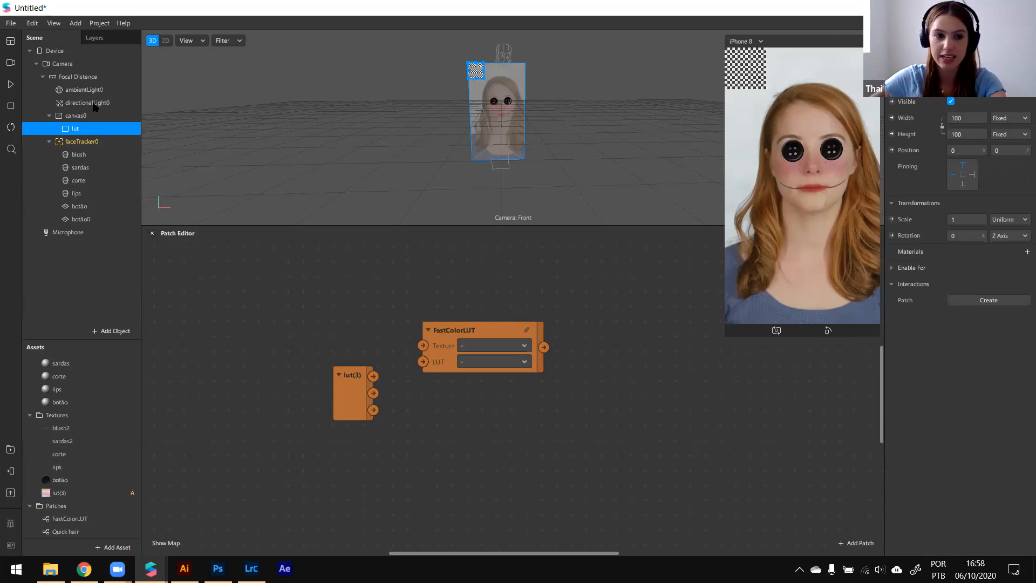
{"action": "left_click", "coordinate": [968, 118]}
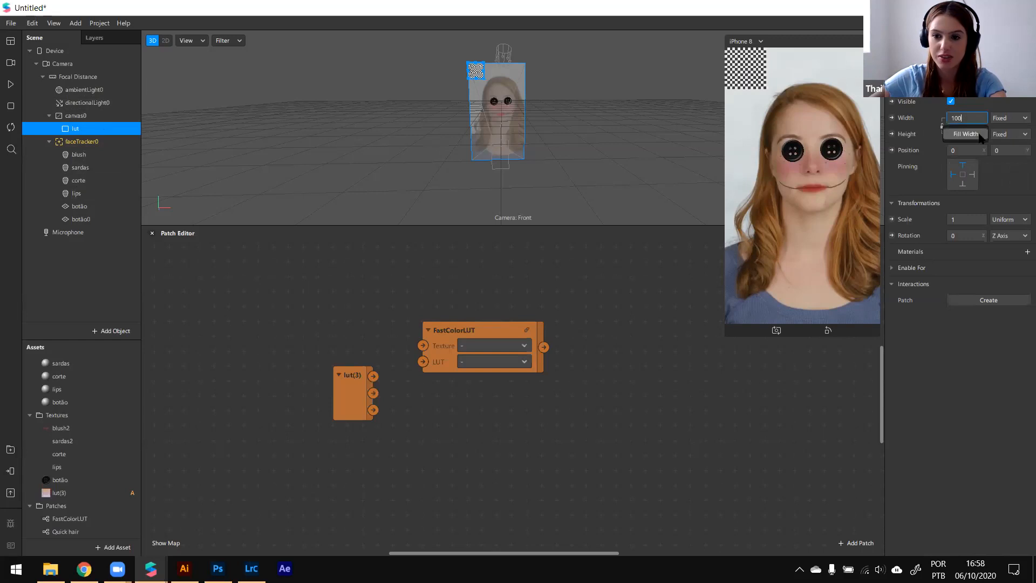
{"action": "left_click", "coordinate": [979, 135]}
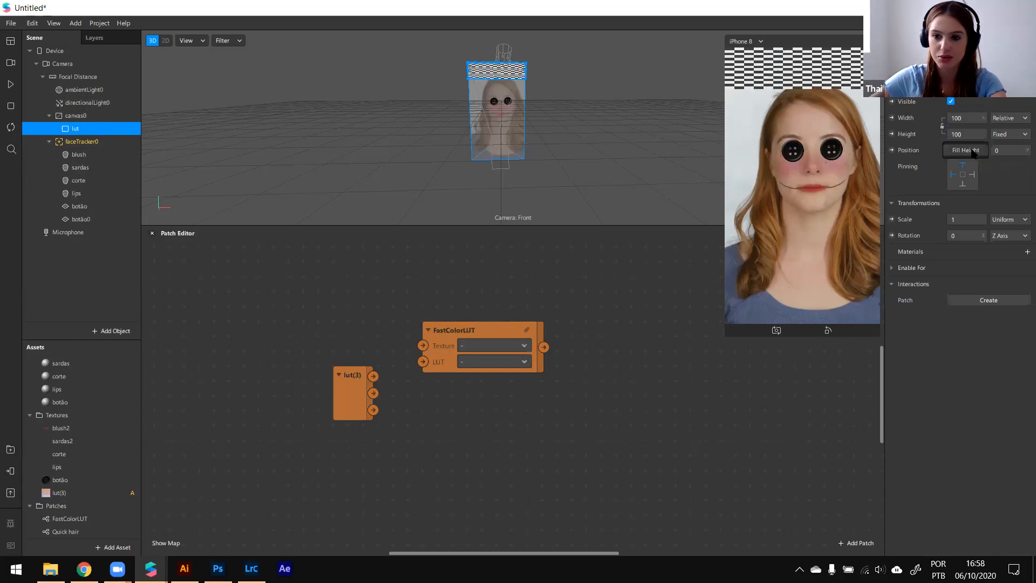
{"action": "left_click", "coordinate": [973, 152]}
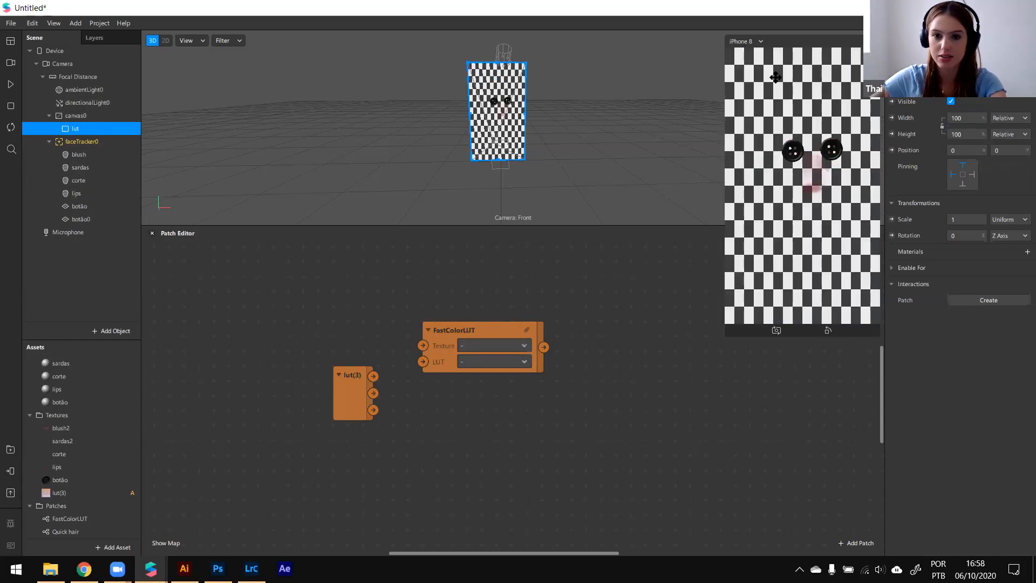
Step: Preview the full-screen rectangle on iPhone X and iPad, and return the simulated device to iPhone 8
{"action": "left_click", "coordinate": [745, 41]}
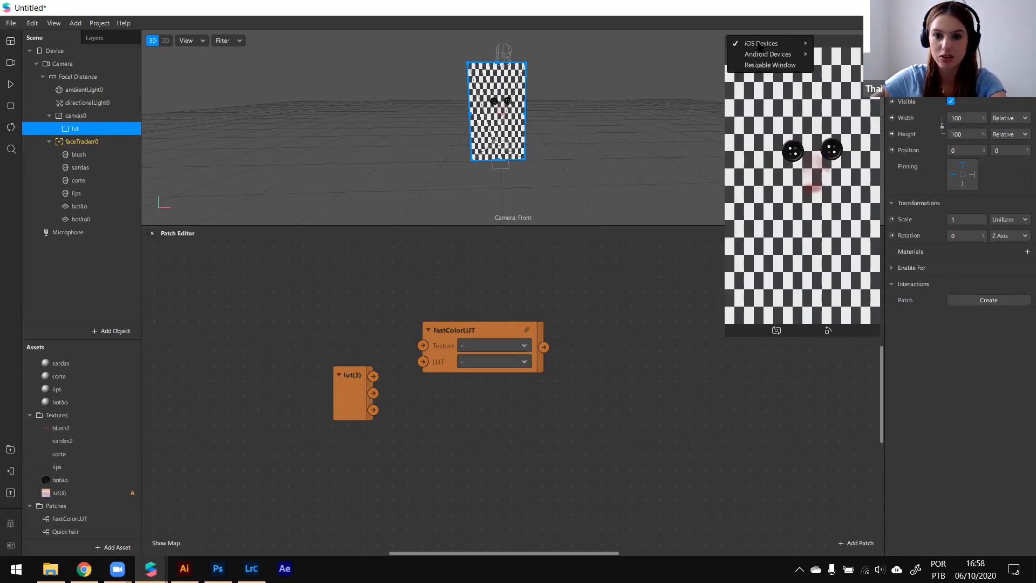
{"action": "mouse_move", "coordinate": [761, 43]}
{"action": "left_click", "coordinate": [842, 66]}
{"action": "left_click", "coordinate": [758, 44]}
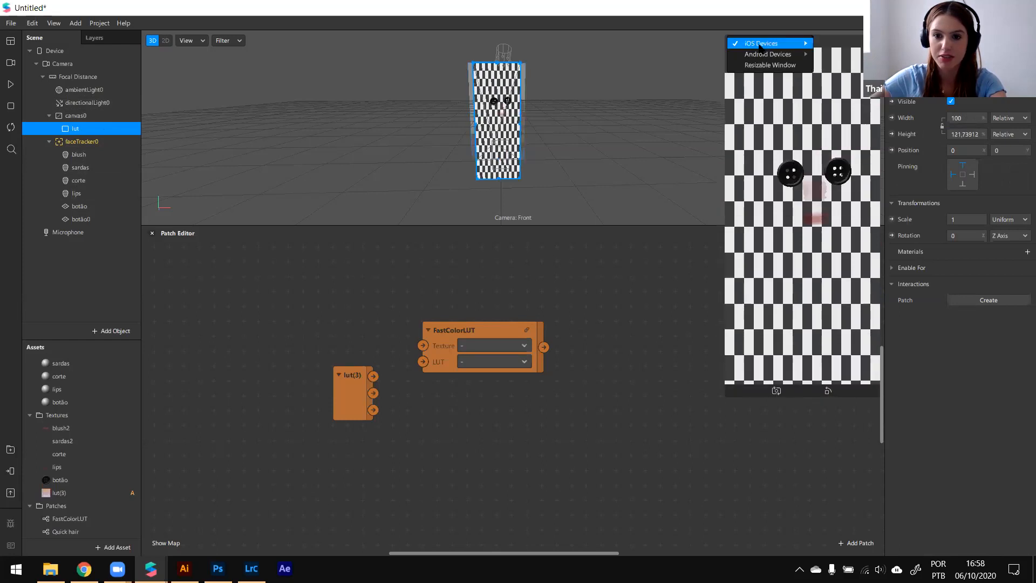
{"action": "left_click", "coordinate": [846, 88]}
{"action": "left_click", "coordinate": [583, 42]}
{"action": "mouse_move", "coordinate": [605, 44]}
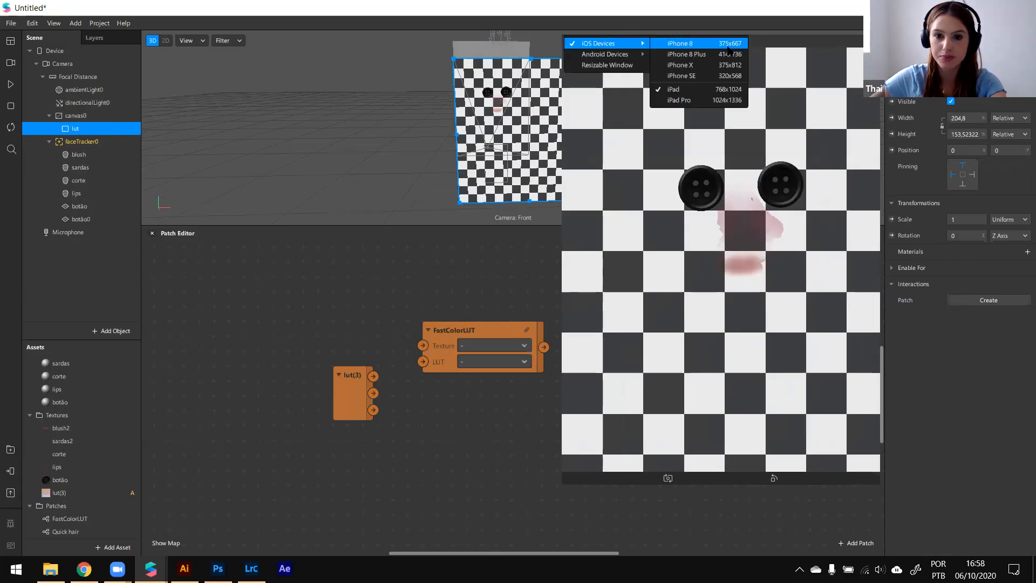
{"action": "left_click", "coordinate": [702, 43]}
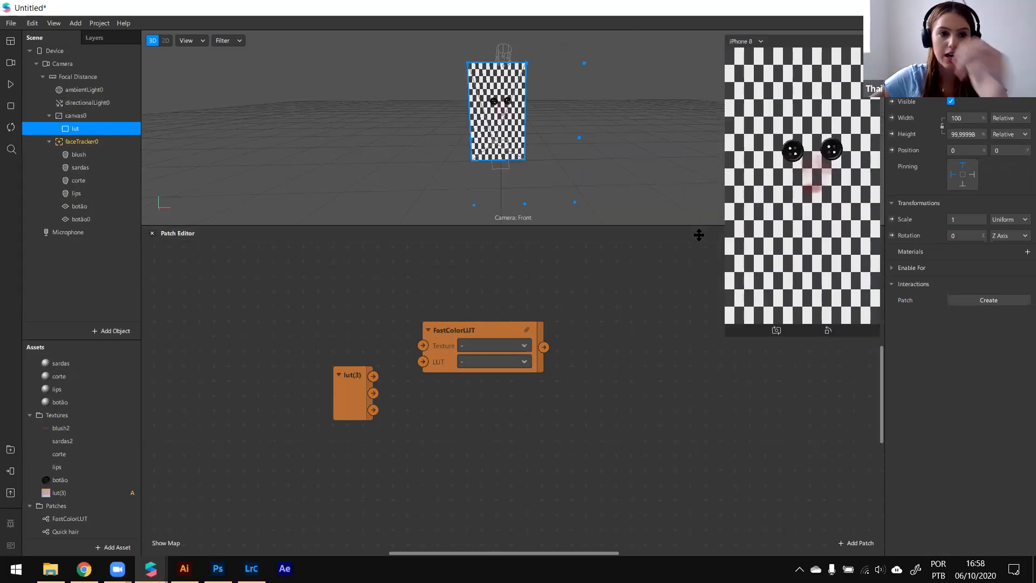
Step: Give the lut rectangle a new material named lut and place a patch for its diffuse texture beside FastColorLUT
{"action": "left_click", "coordinate": [1027, 252]}
{"action": "left_click", "coordinate": [985, 347]}
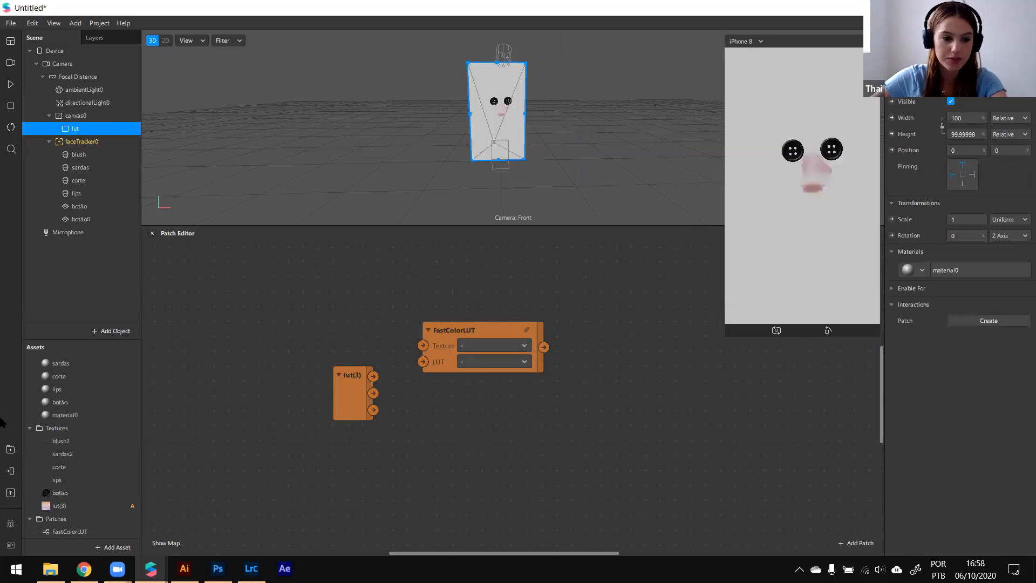
{"action": "left_click", "coordinate": [77, 415]}
{"action": "type", "text": "lut"}
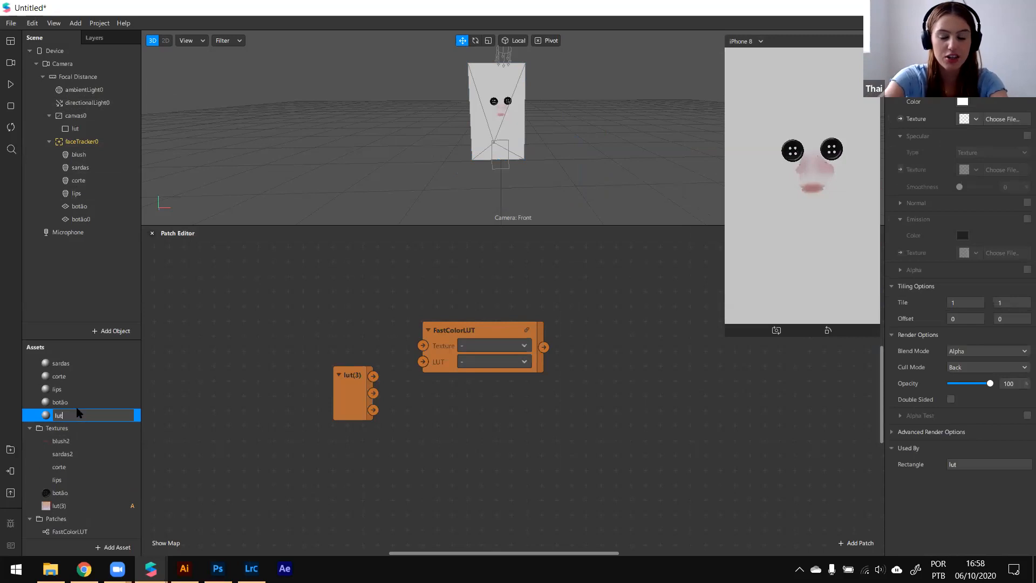
{"action": "key", "text": "Return"}
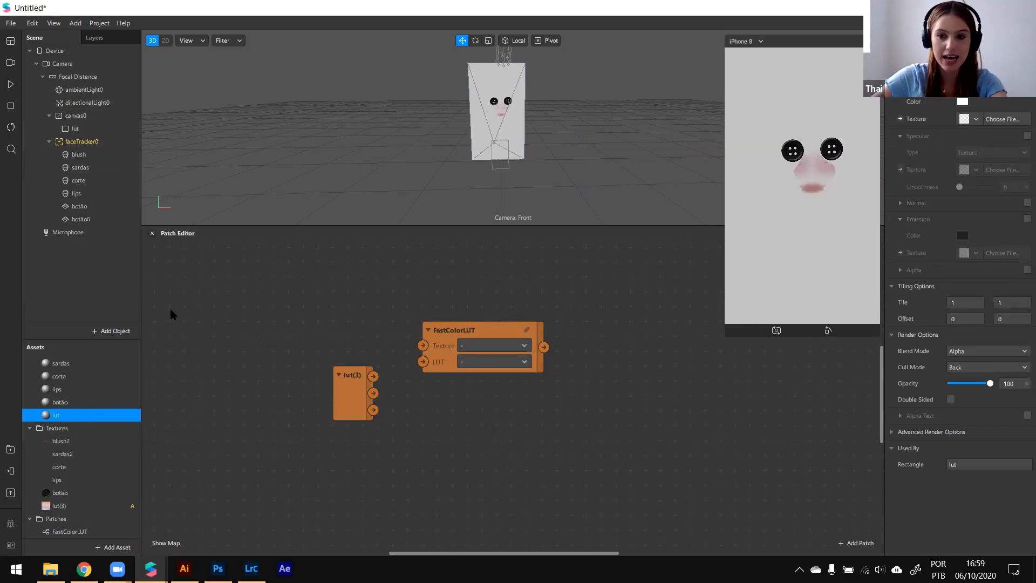
{"action": "left_click", "coordinate": [900, 119]}
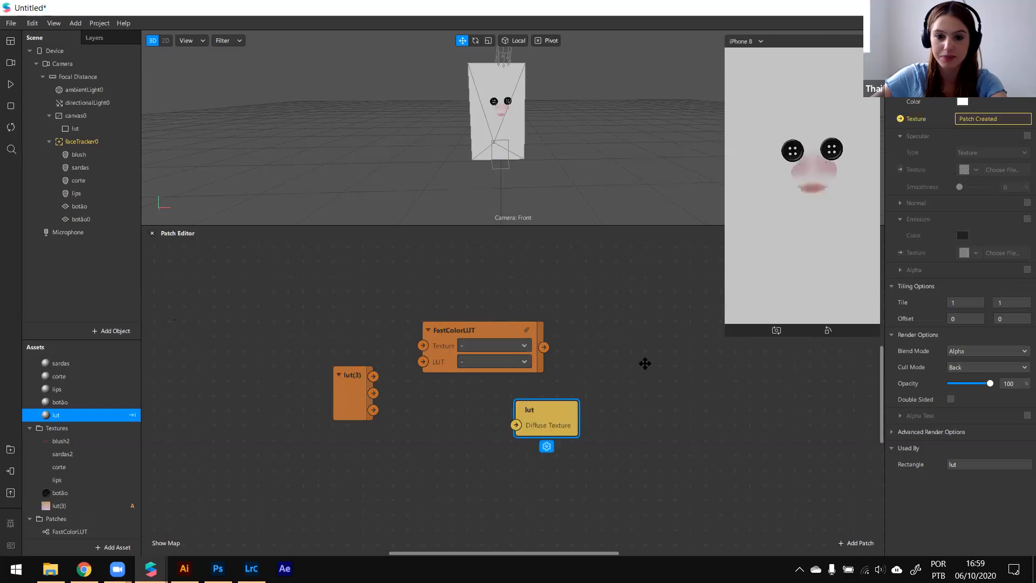
{"action": "left_click_drag", "start_coordinate": [544, 443], "coordinate": [610, 352]}
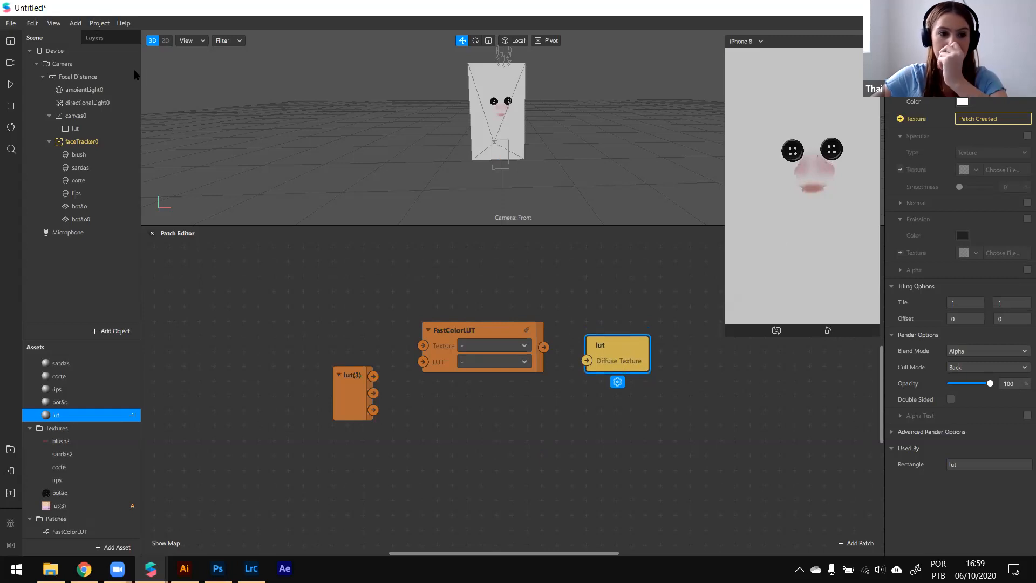
Step: Extract the camera's texture and add cameraTexture0 as a patch above the lut(3) patch
{"action": "left_click", "coordinate": [62, 65]}
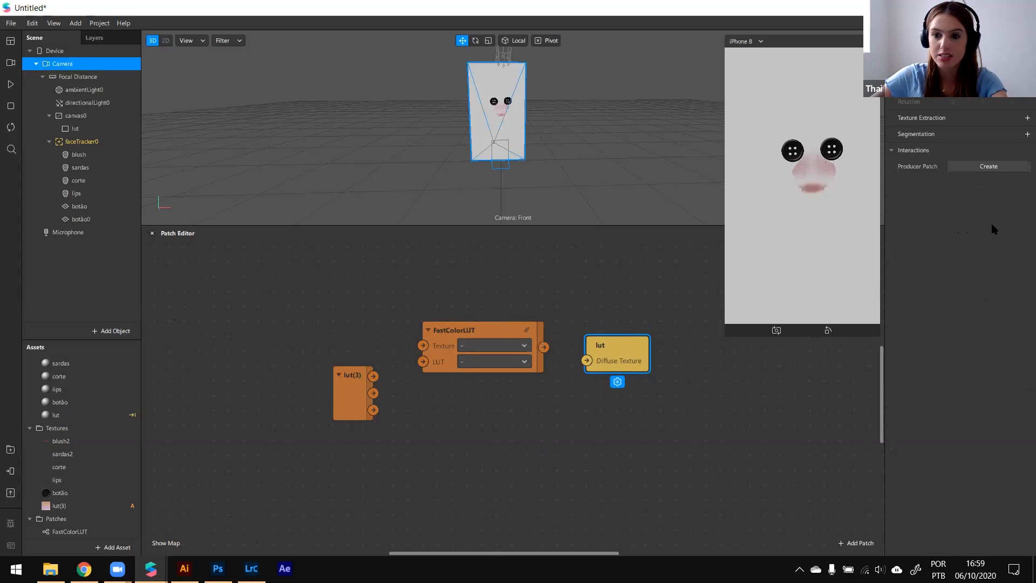
{"action": "left_click", "coordinate": [1028, 118]}
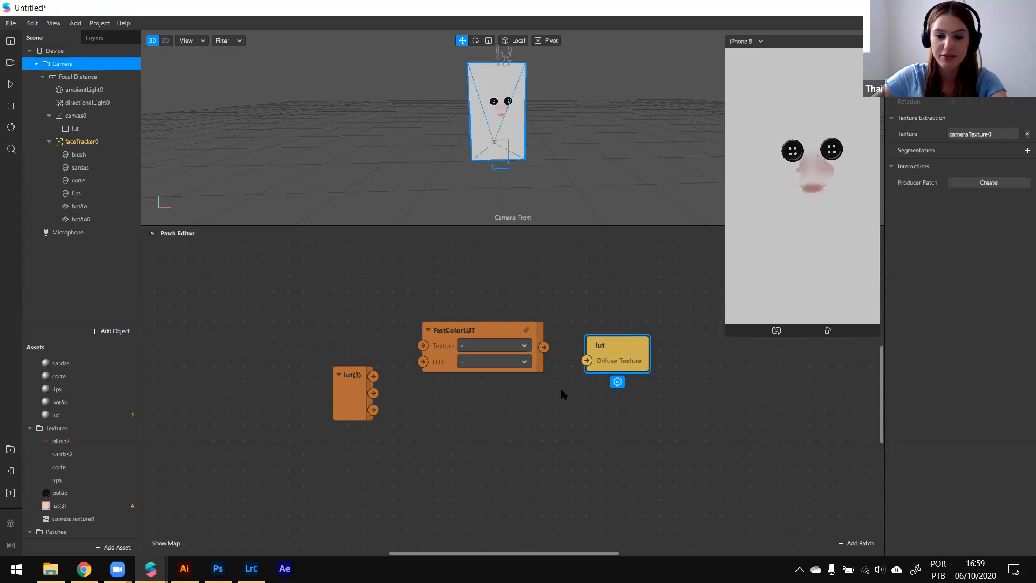
{"action": "left_click_drag", "start_coordinate": [73, 519], "coordinate": [354, 309]}
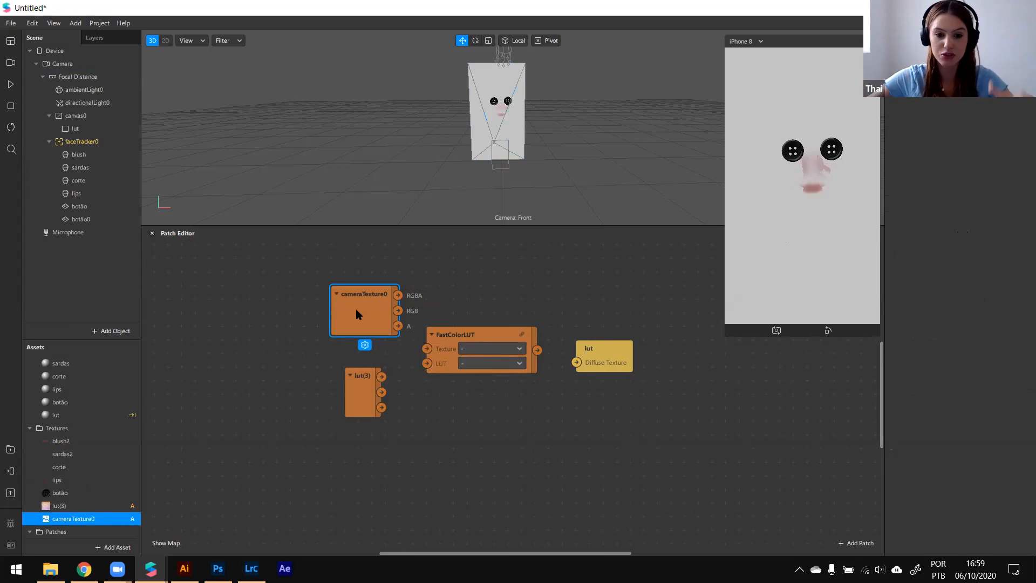
Step: Wire the RGBA outputs of cameraTexture0 and lut(3) into FastColorLUT's Texture and LUT inputs, and its output into the lut material's Diffuse Texture
{"action": "left_click", "coordinate": [491, 348]}
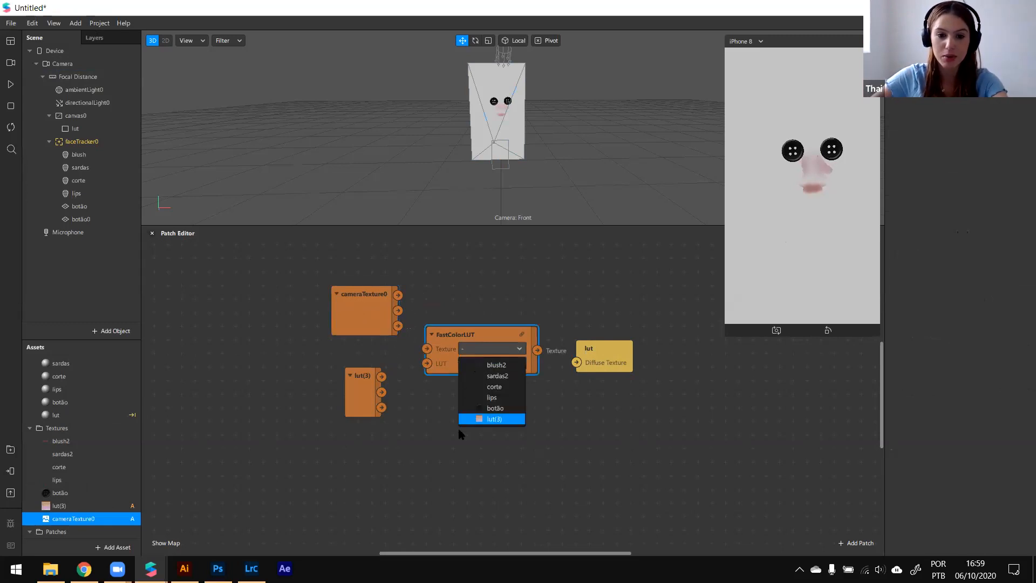
{"action": "left_click", "coordinate": [463, 402]}
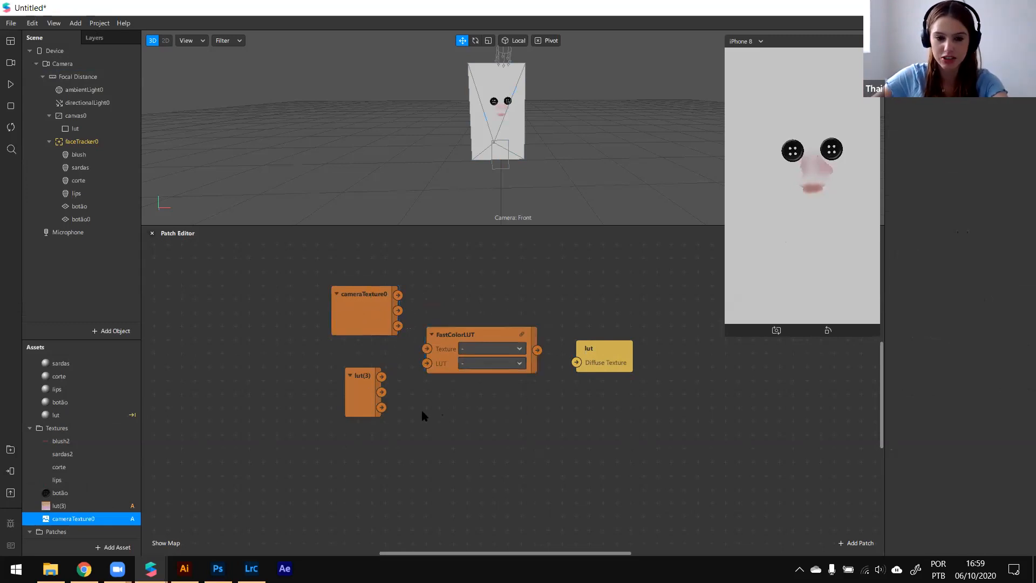
{"action": "scroll", "coordinate": [420, 407], "scroll_direction": "down", "scroll_amount": 3}
{"action": "scroll", "coordinate": [472, 329], "scroll_direction": "down", "scroll_amount": 1}
{"action": "scroll", "coordinate": [473, 329], "scroll_direction": "up", "scroll_amount": 2}
{"action": "scroll", "coordinate": [473, 328], "scroll_direction": "right", "scroll_amount": 2}
{"action": "left_click_drag", "start_coordinate": [395, 322], "coordinate": [398, 339]}
{"action": "left_click_drag", "start_coordinate": [351, 367], "coordinate": [398, 353]}
{"action": "left_click_drag", "start_coordinate": [515, 339], "coordinate": [555, 352]}
{"action": "left_click_drag", "start_coordinate": [723, 211], "coordinate": [634, 299]}
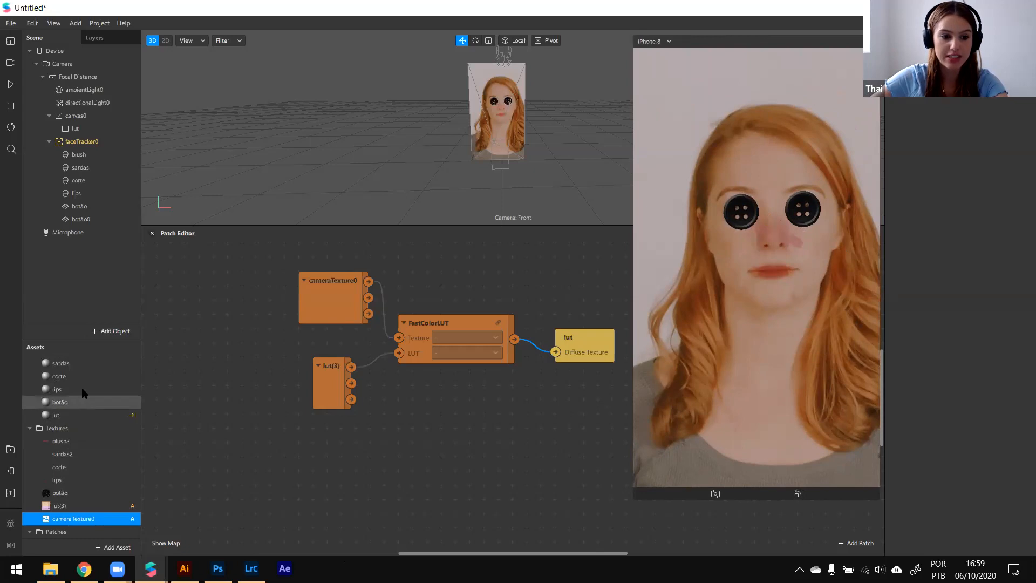
Step: Disable Use Depth Test and Write to Depth for the blush and lips materials
{"action": "scroll", "coordinate": [83, 375], "scroll_direction": "up", "scroll_amount": 1}
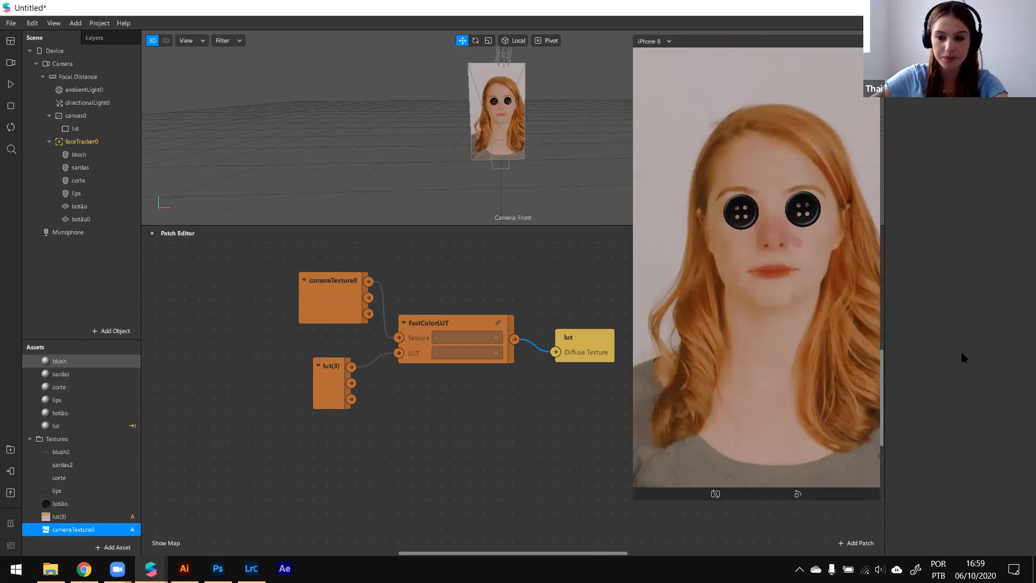
{"action": "left_click", "coordinate": [60, 361]}
{"action": "left_click", "coordinate": [891, 266]}
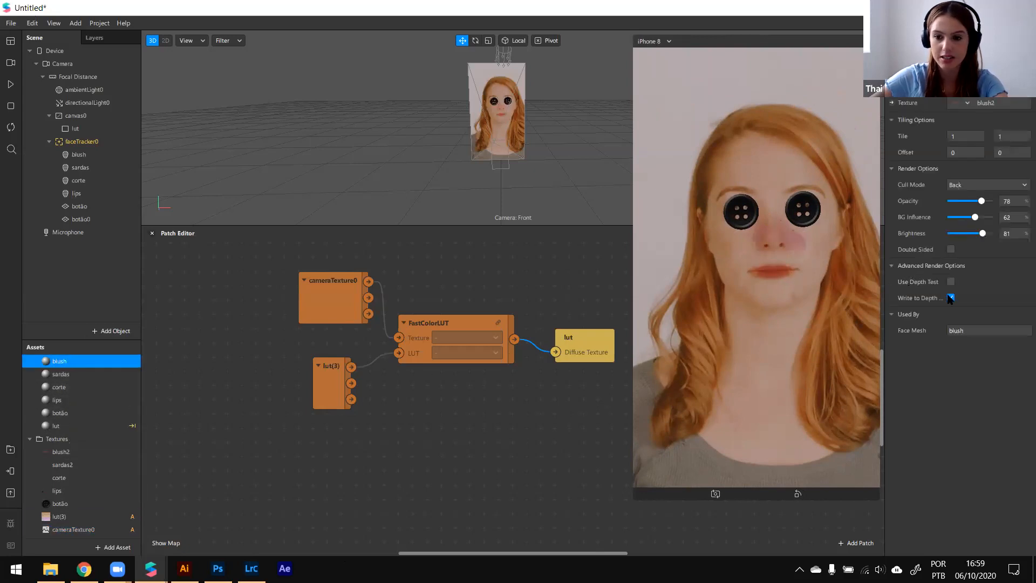
{"action": "left_click", "coordinate": [82, 400]}
{"action": "left_click", "coordinate": [893, 266]}
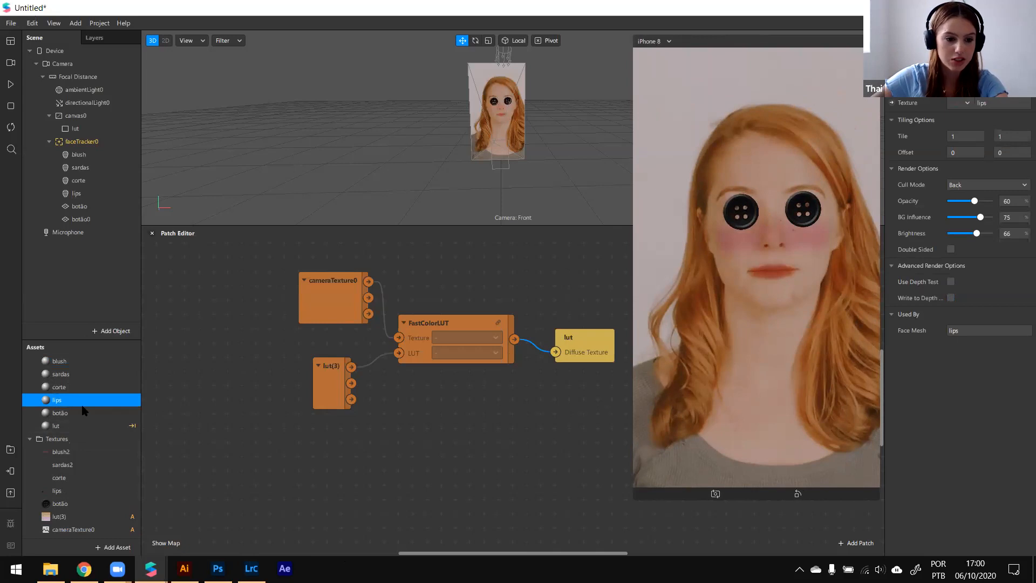
Step: Disable Use Depth Test and Write to Depth for the sardas material
{"action": "left_click", "coordinate": [95, 380]}
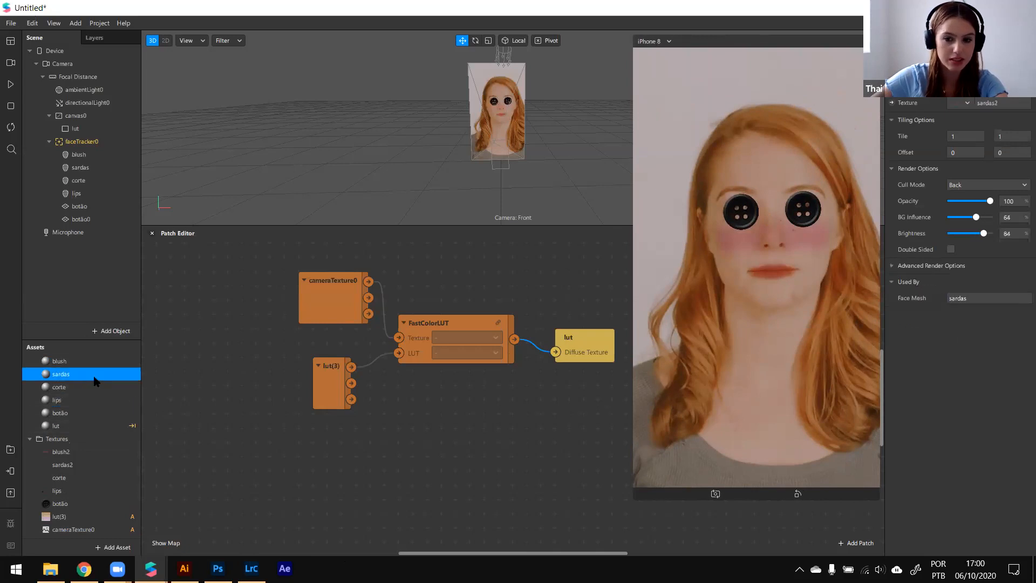
{"action": "left_click_drag", "start_coordinate": [886, 272], "coordinate": [892, 270]}
{"action": "left_click", "coordinate": [898, 266]}
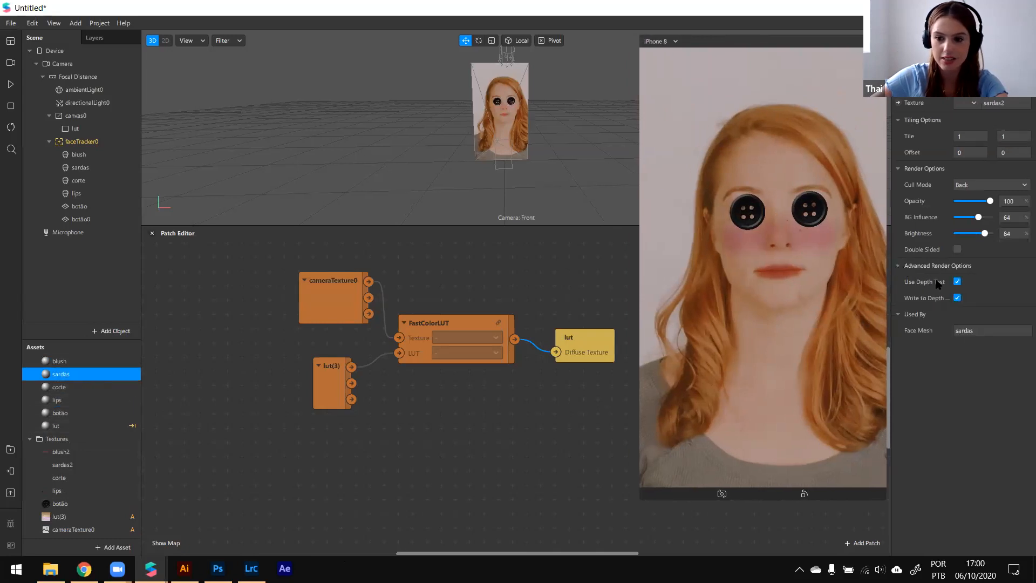
{"action": "left_click", "coordinate": [957, 297]}
{"action": "left_click", "coordinate": [957, 298]}
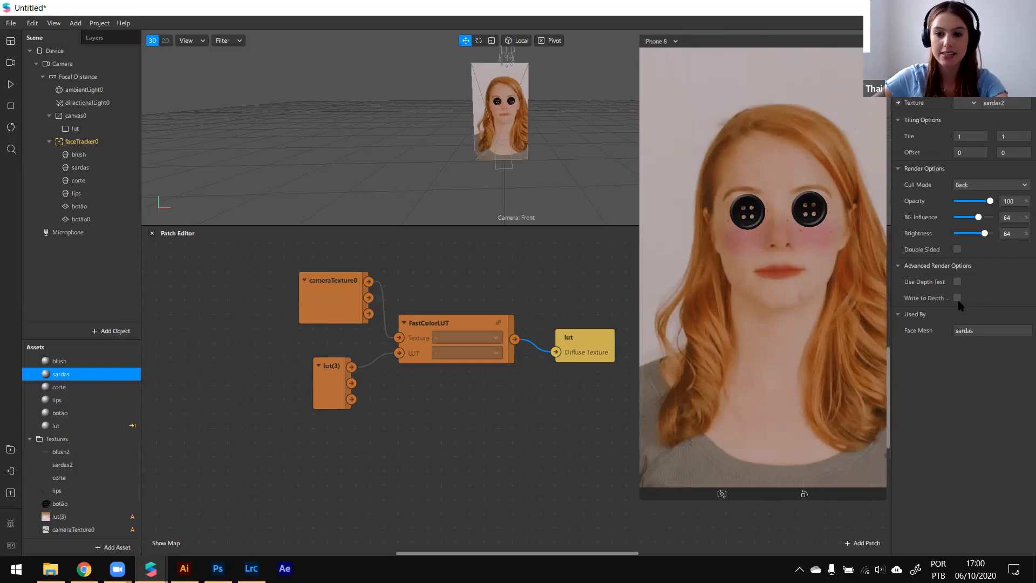
{"action": "left_click", "coordinate": [958, 298]}
{"action": "left_click", "coordinate": [957, 298]}
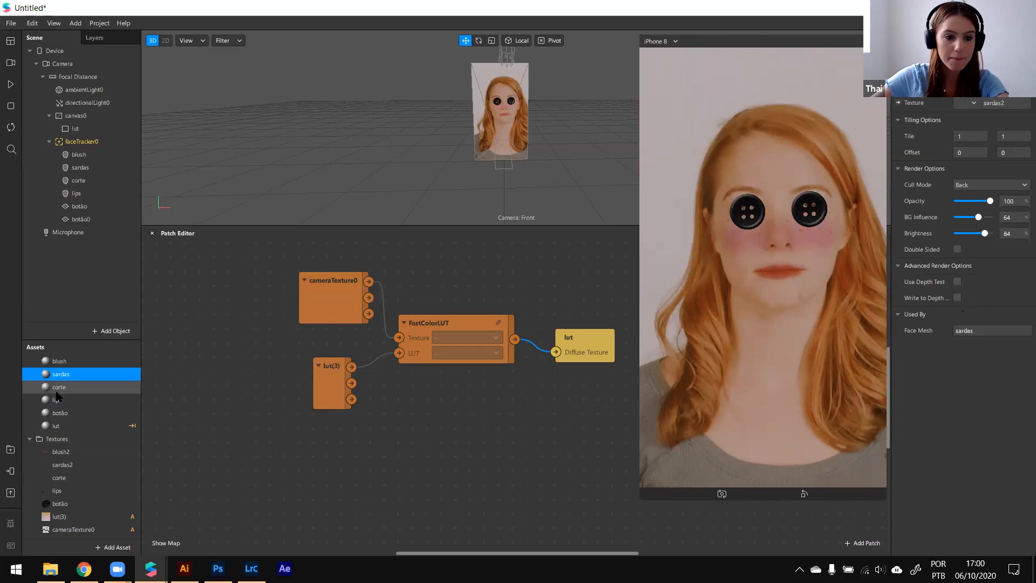
Step: Disable Use Depth Test and Write to Depth for the corte material
{"action": "left_click", "coordinate": [59, 386]}
{"action": "left_click", "coordinate": [898, 266]}
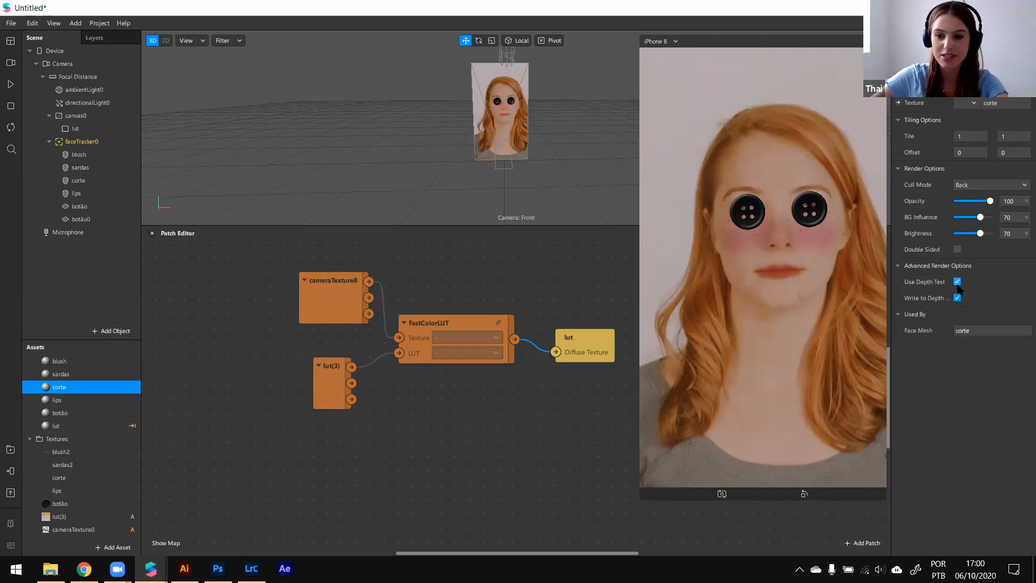
{"action": "left_click", "coordinate": [958, 298]}
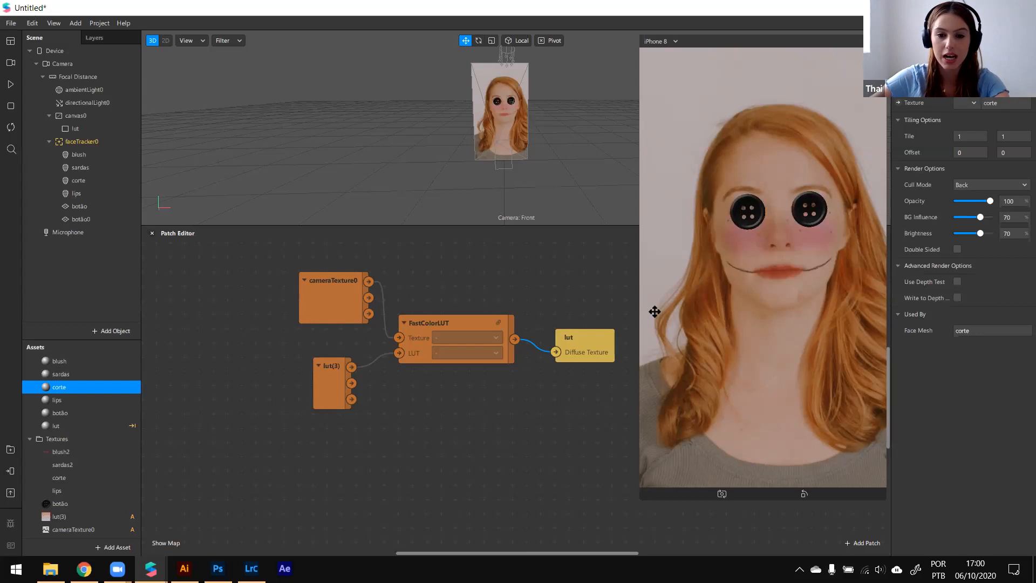
Step: Enlarge the effect preview and move the lut material patch closer to the FastColorLUT output
{"action": "left_click_drag", "start_coordinate": [706, 303], "coordinate": [610, 387]}
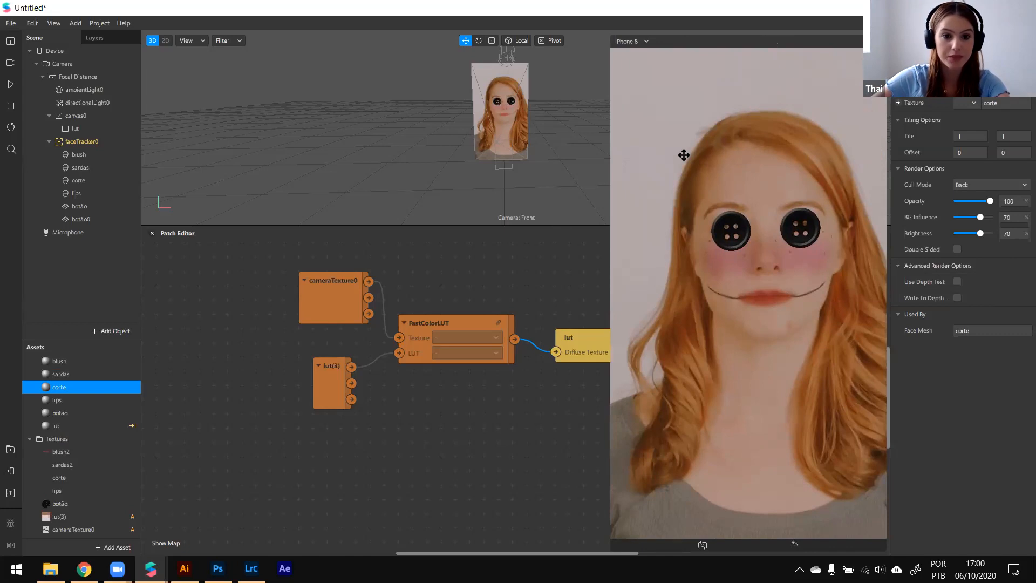
{"action": "left_click", "coordinate": [494, 69]}
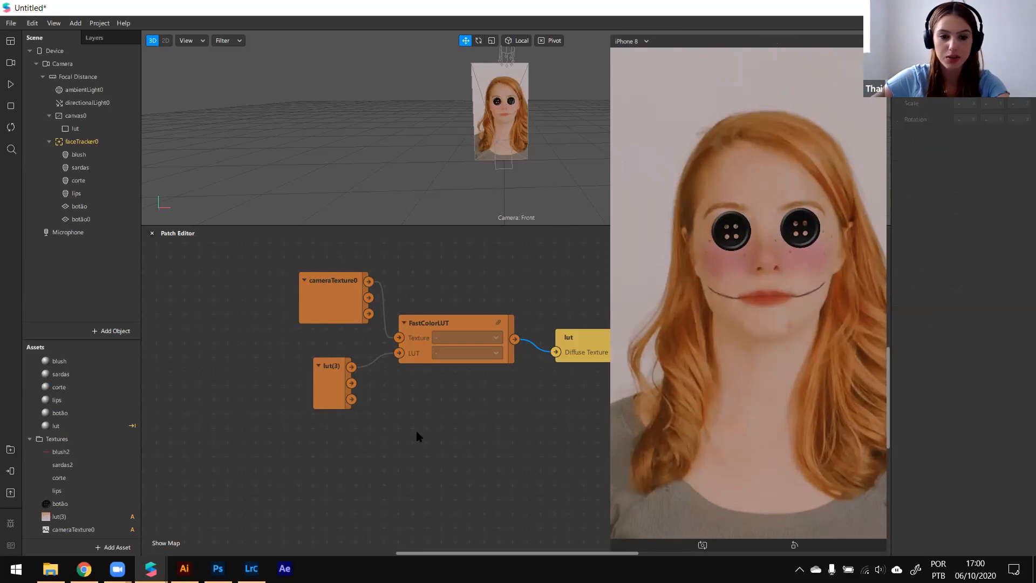
{"action": "scroll", "coordinate": [464, 348], "scroll_direction": "down", "scroll_amount": 3}
{"action": "left_click", "coordinate": [445, 353]}
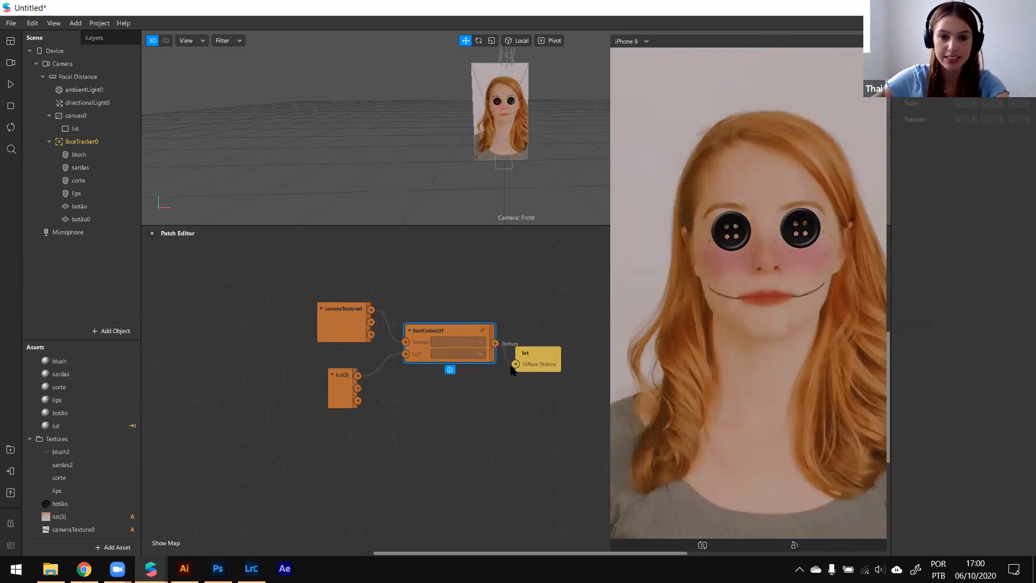
{"action": "scroll", "coordinate": [469, 365], "scroll_direction": "up", "scroll_amount": 2}
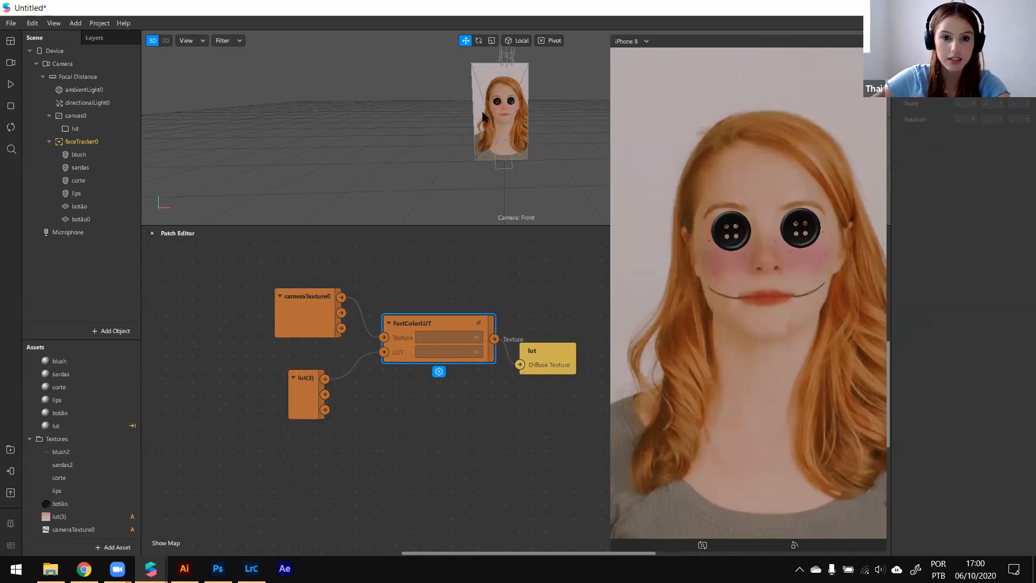
{"action": "key", "text": "alt+Tab"}
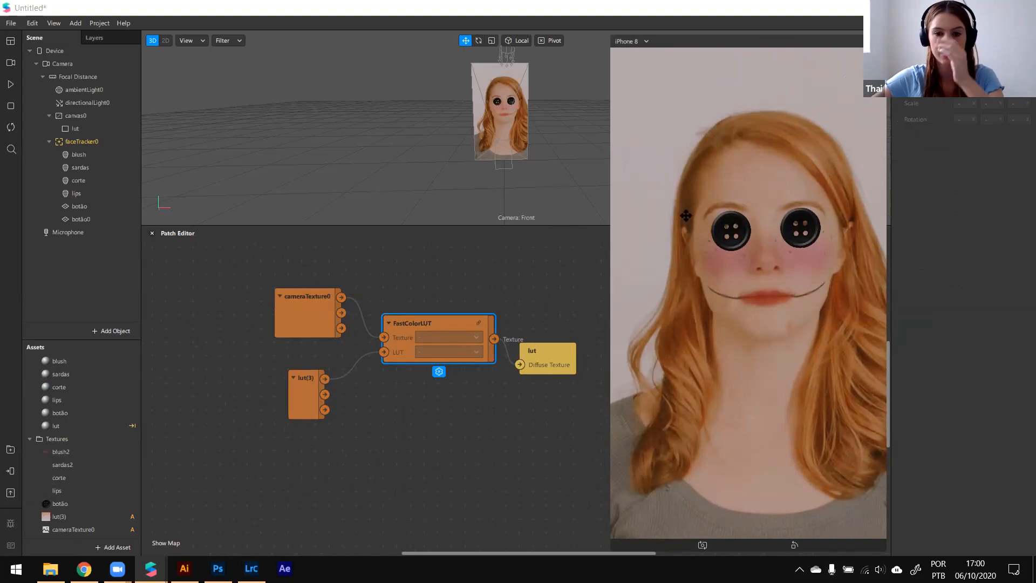
Step: Shrink the effect preview and move the lut material patch farther from the FastColorLUT output
{"action": "left_click_drag", "start_coordinate": [612, 227], "coordinate": [705, 192]}
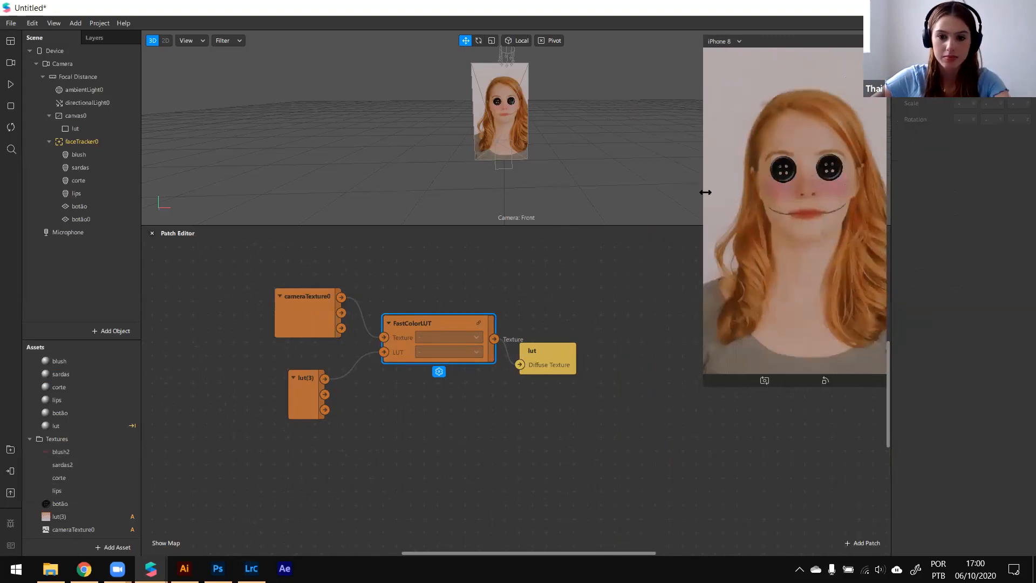
{"action": "left_click", "coordinate": [590, 304]}
{"action": "scroll", "coordinate": [503, 330], "scroll_direction": "down", "scroll_amount": 1}
{"action": "scroll", "coordinate": [527, 346], "scroll_direction": "up", "scroll_amount": 3}
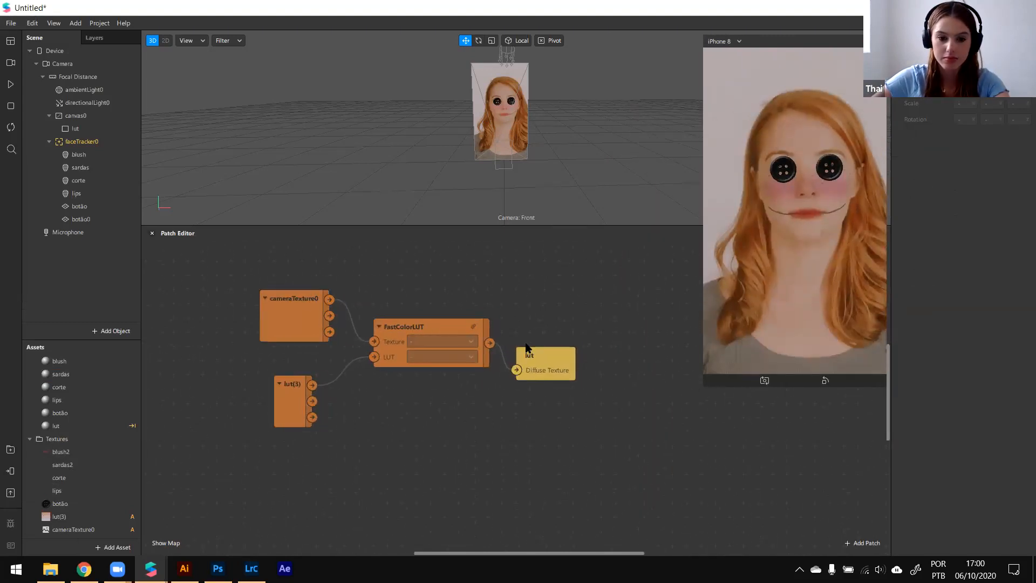
{"action": "left_click", "coordinate": [565, 350]}
{"action": "left_click_drag", "start_coordinate": [565, 350], "coordinate": [582, 336]}
{"action": "left_click", "coordinate": [491, 311]}
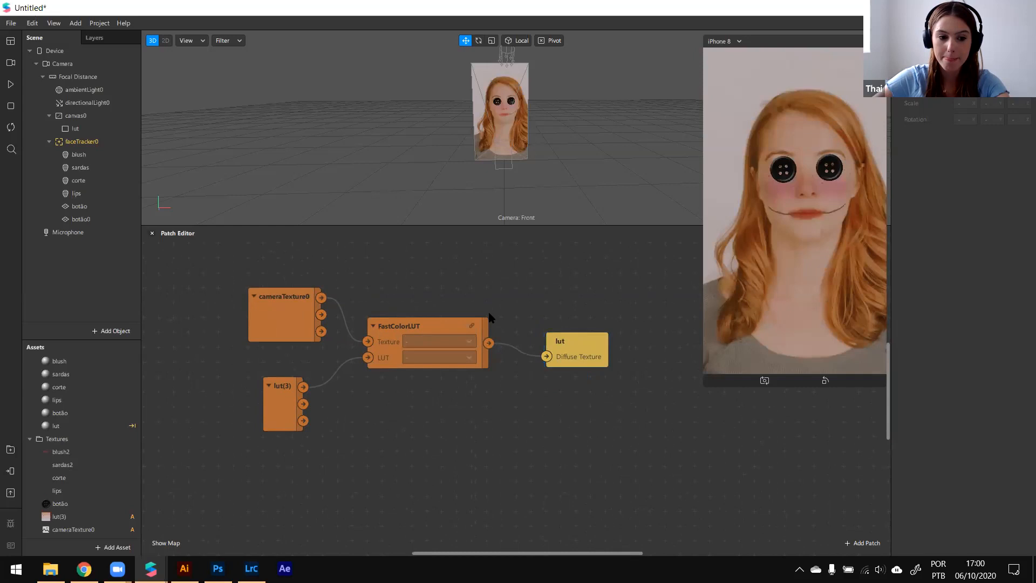
{"action": "scroll", "coordinate": [503, 311], "scroll_direction": "down", "scroll_amount": 1}
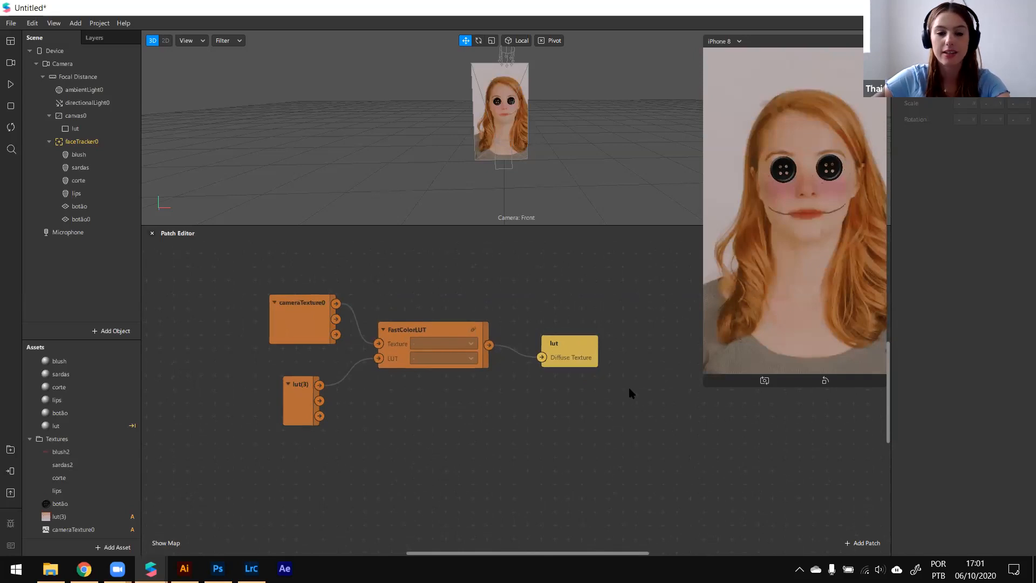
{"action": "scroll", "coordinate": [628, 385], "scroll_direction": "down", "scroll_amount": 1}
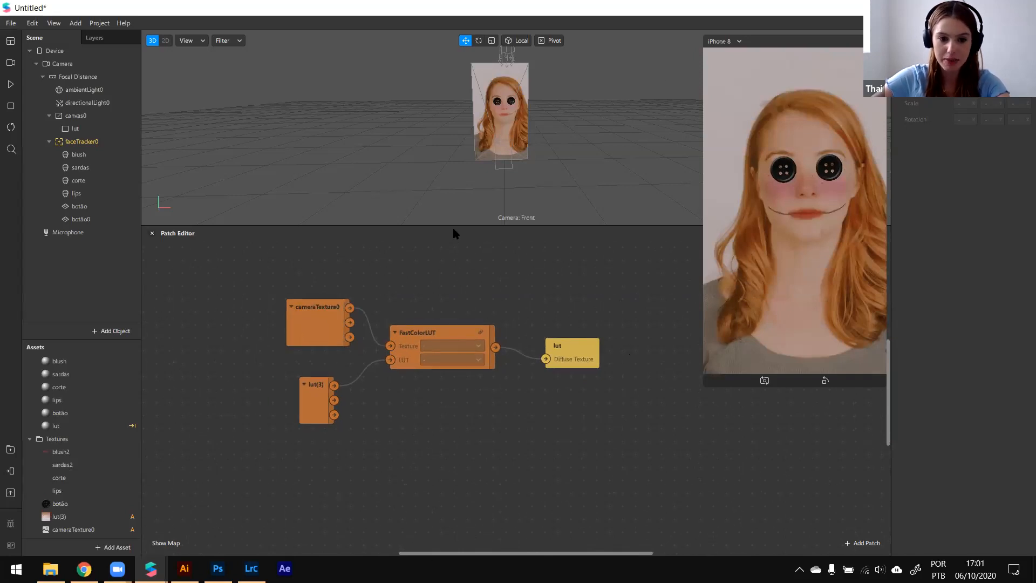
{"action": "scroll", "coordinate": [635, 382], "scroll_direction": "down", "scroll_amount": 1}
{"action": "scroll", "coordinate": [470, 347], "scroll_direction": "up", "scroll_amount": 1}
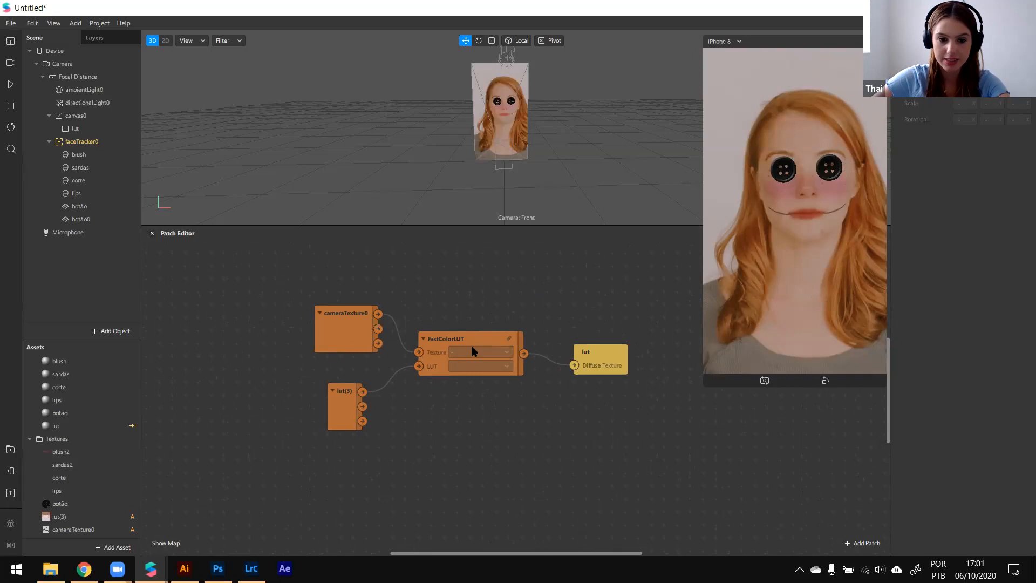
Step: View the downloaded patch files in the patches folder and return to the LUT patch graph
{"action": "left_click", "coordinate": [50, 569]}
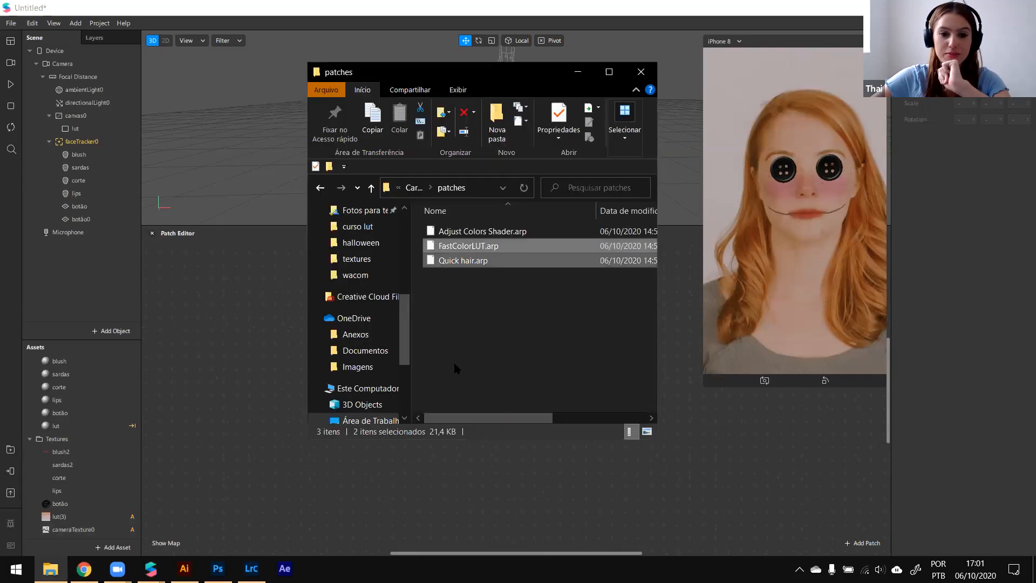
{"action": "left_click", "coordinate": [777, 462]}
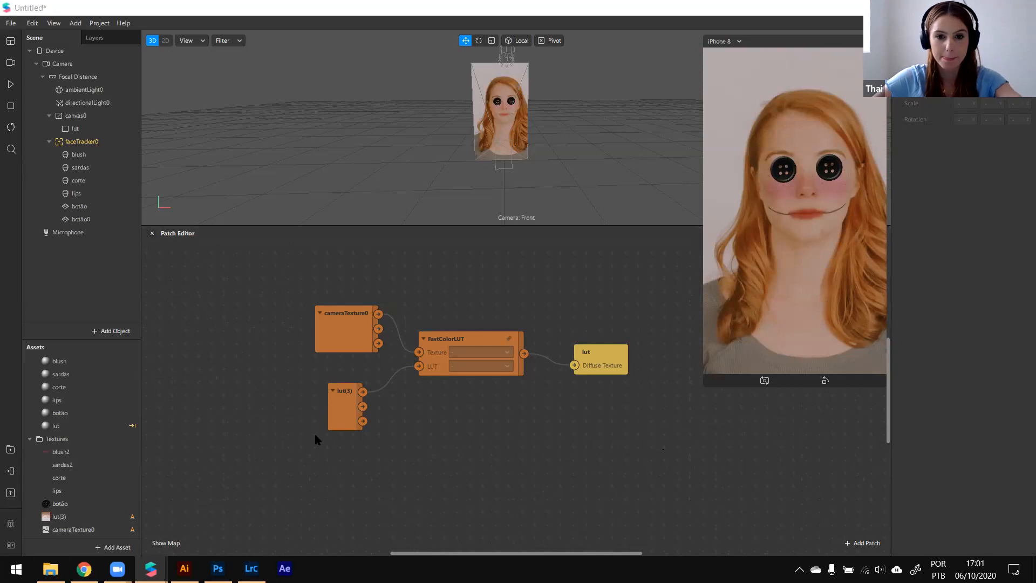
{"action": "scroll", "coordinate": [475, 388], "scroll_direction": "down", "scroll_amount": 1}
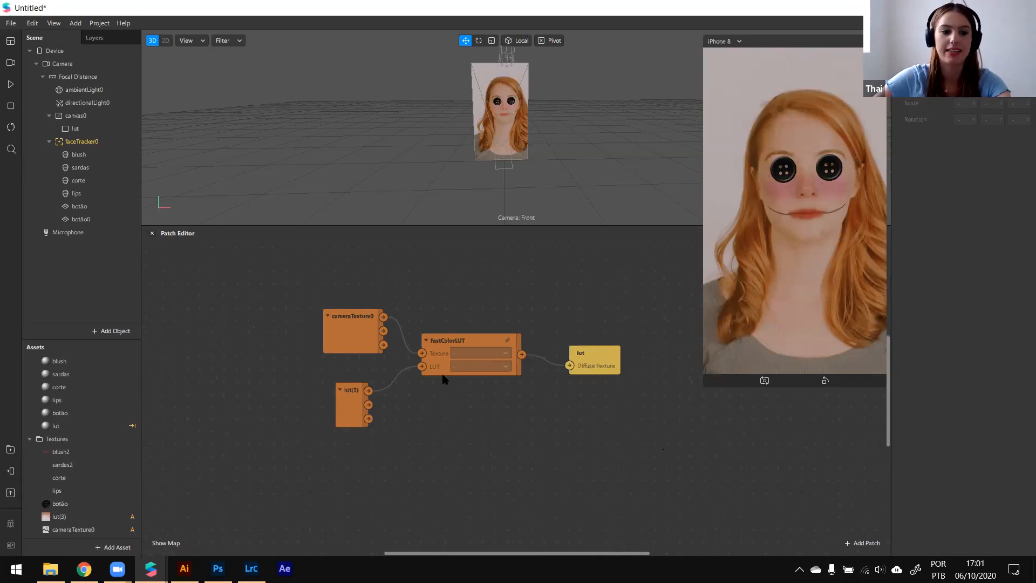
{"action": "scroll", "coordinate": [365, 387], "scroll_direction": "up", "scroll_amount": 2}
{"action": "scroll", "coordinate": [315, 319], "scroll_direction": "down", "scroll_amount": 2}
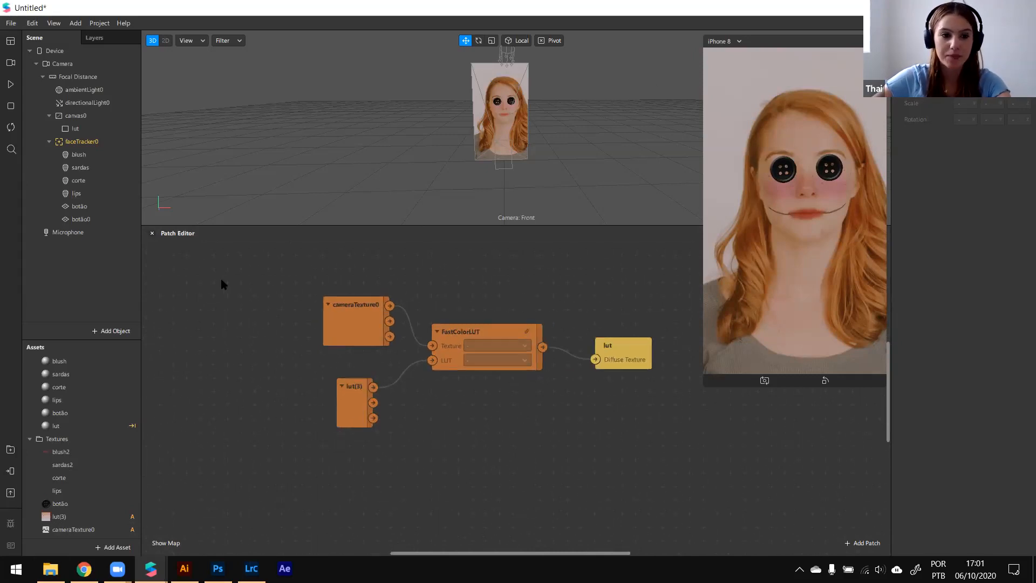
Step: Review the settings of canvas0 and its lut rectangle, along with the 2D object types available to insert
{"action": "left_click", "coordinate": [73, 115]}
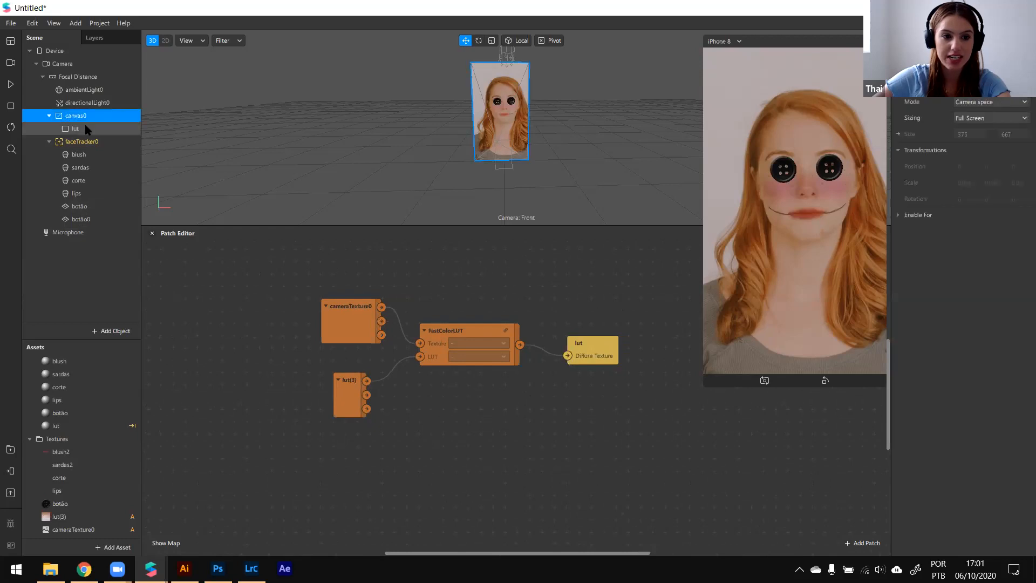
{"action": "left_click", "coordinate": [82, 129]}
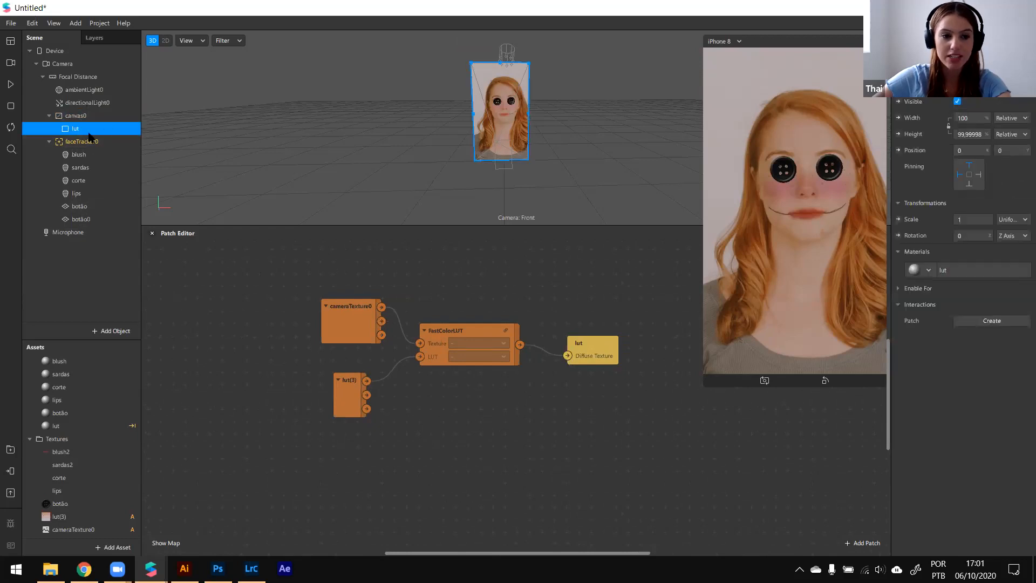
{"action": "left_click", "coordinate": [130, 331]}
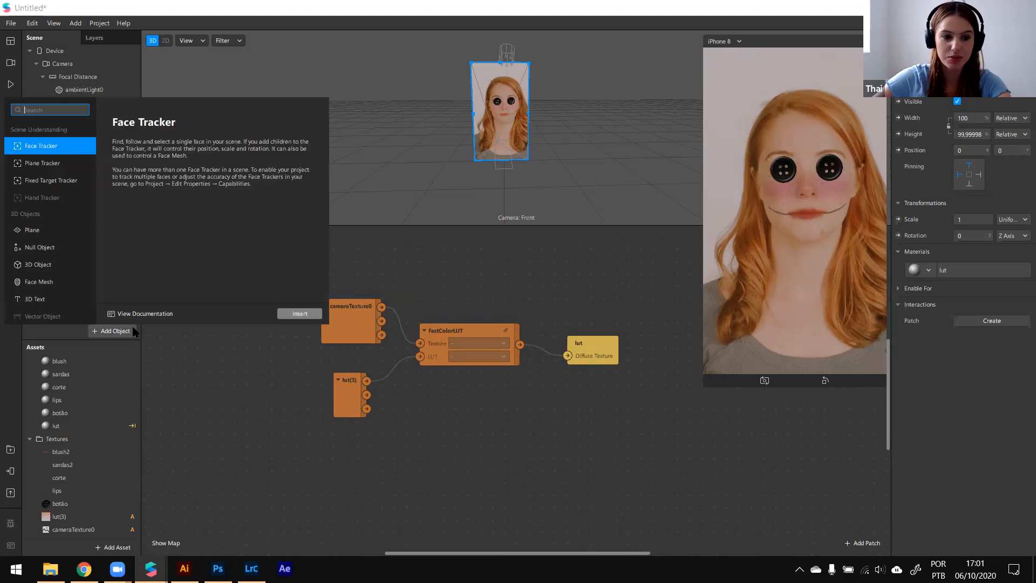
{"action": "scroll", "coordinate": [69, 275], "scroll_direction": "down", "scroll_amount": 3}
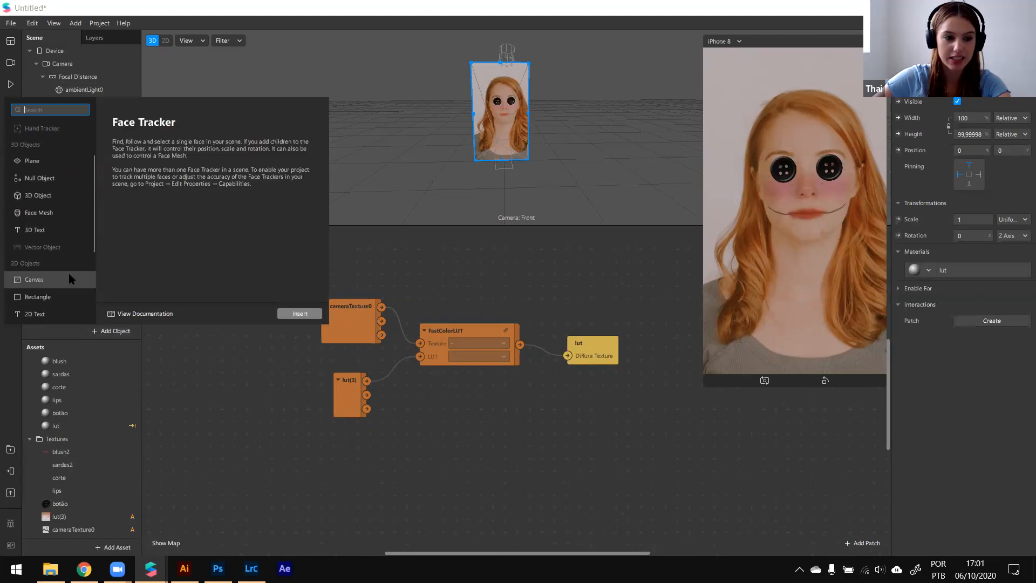
{"action": "key", "text": "Escape"}
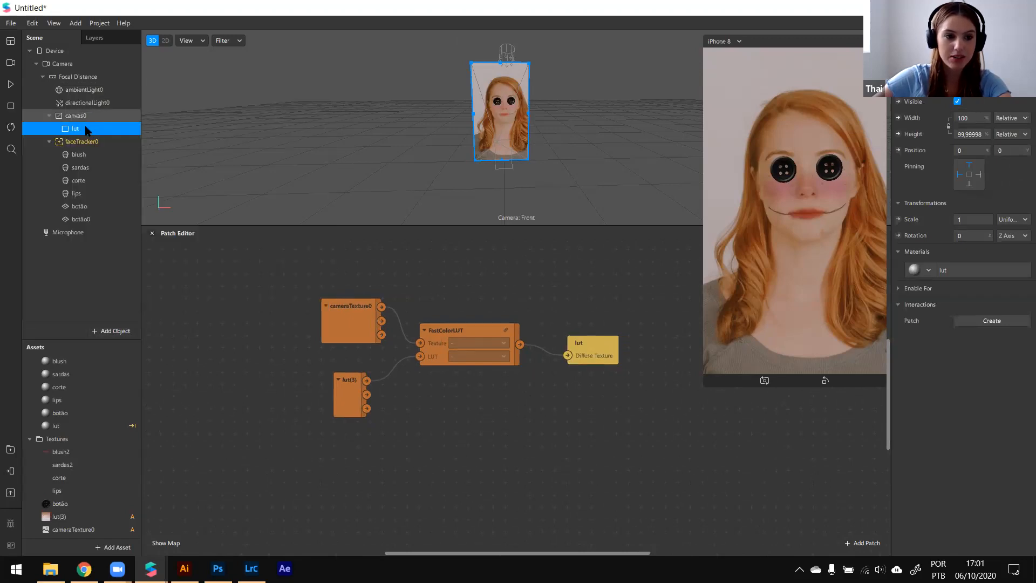
{"action": "left_click_drag", "start_coordinate": [87, 120], "coordinate": [97, 232]}
{"action": "left_click", "coordinate": [96, 218]}
{"action": "left_click", "coordinate": [89, 208]}
{"action": "left_click_drag", "start_coordinate": [115, 206], "coordinate": [99, 112]}
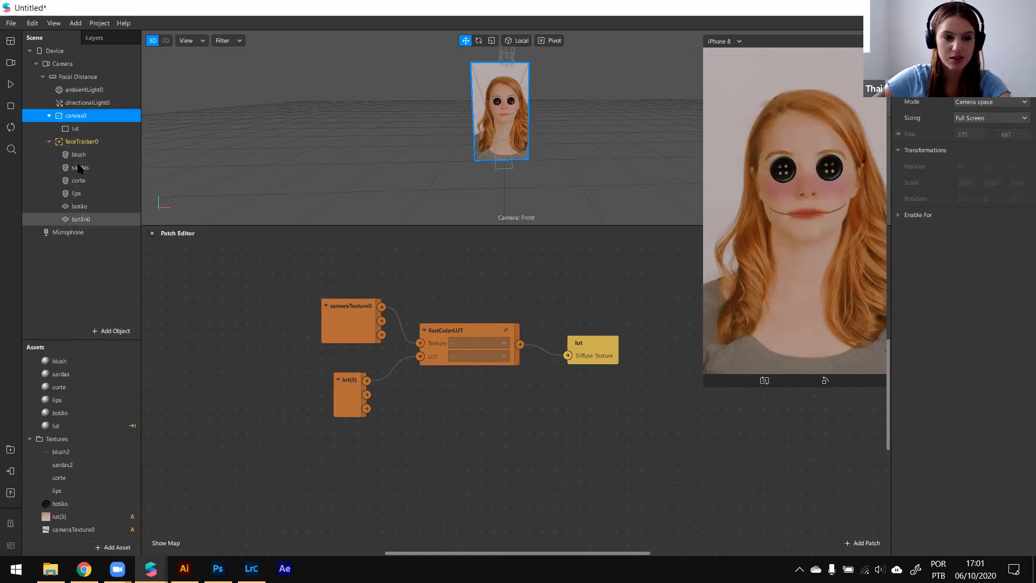
Step: Locate the material assigned to the lut rectangle and change that lut material's shader type
{"action": "left_click", "coordinate": [76, 129]}
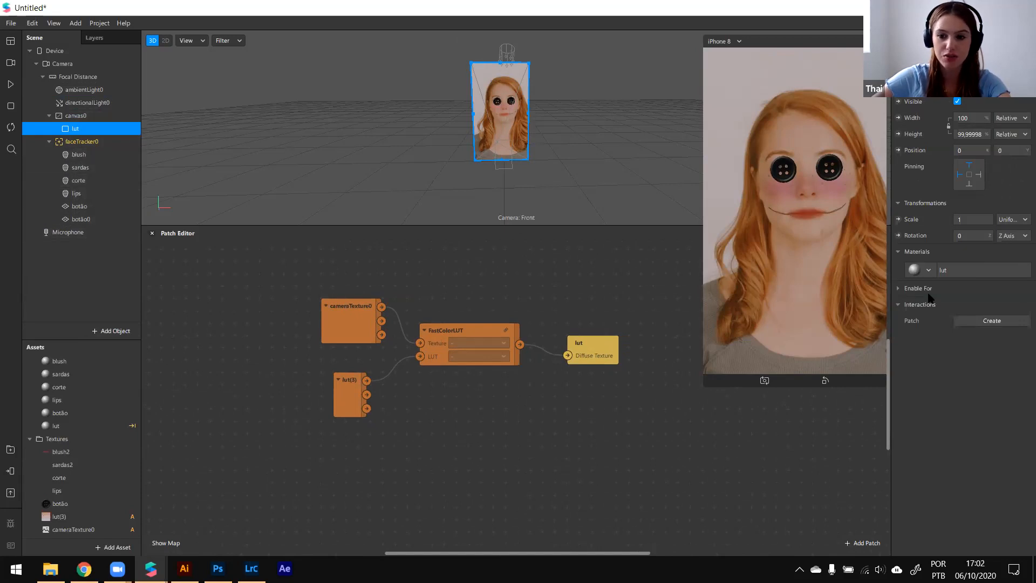
{"action": "left_click", "coordinate": [963, 268]}
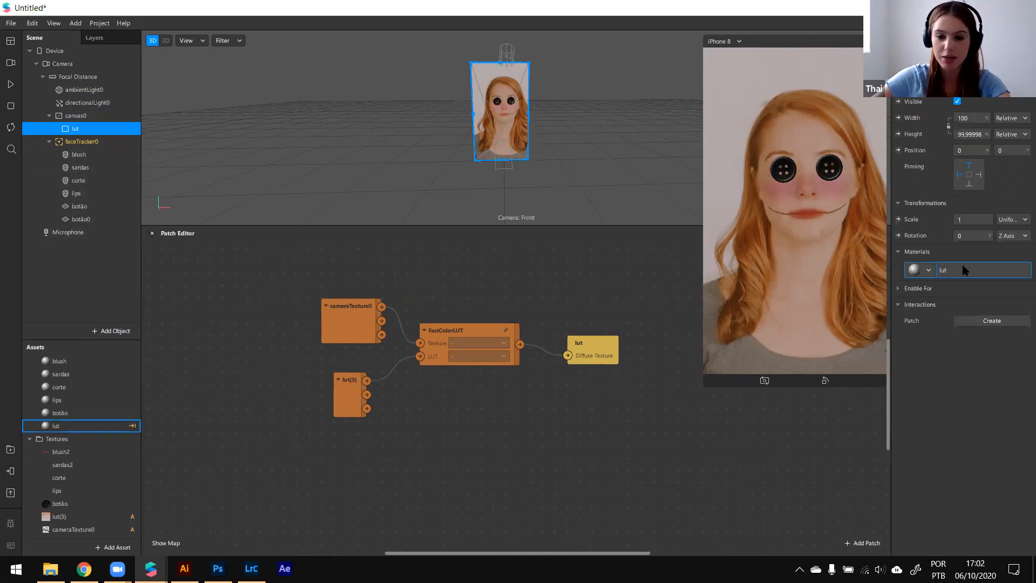
{"action": "left_click", "coordinate": [64, 430]}
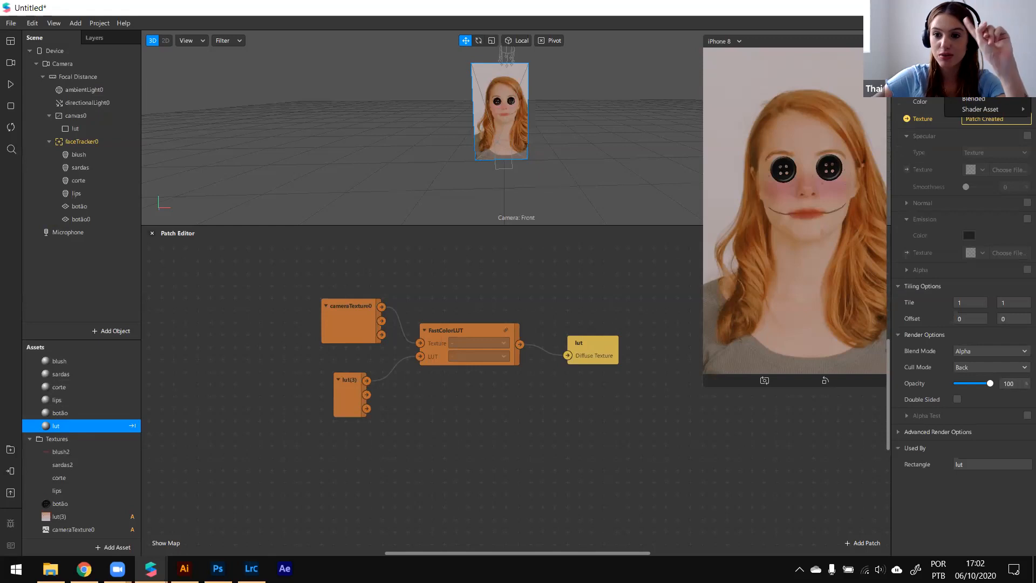
{"action": "left_click", "coordinate": [973, 65]}
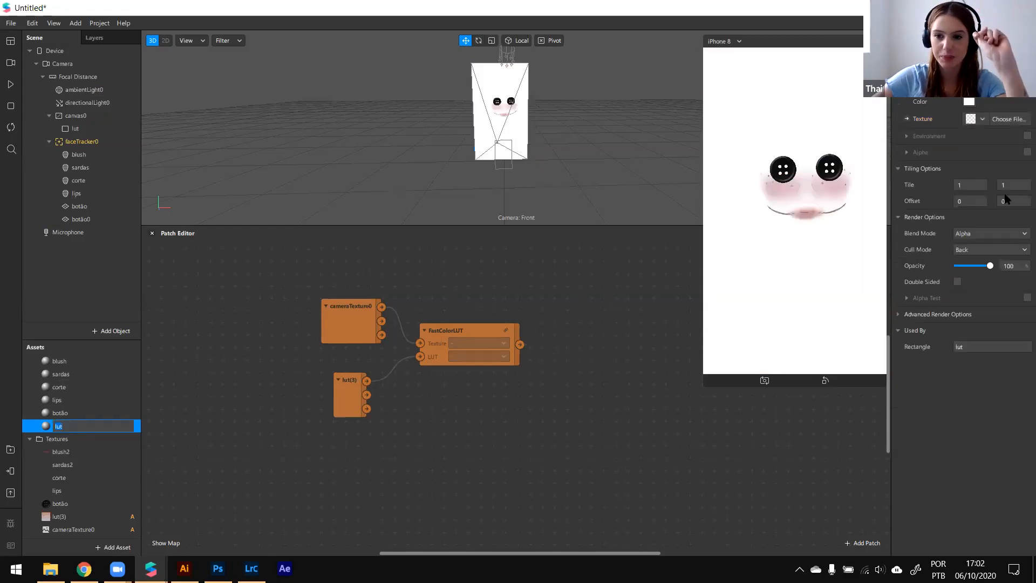
{"action": "key", "text": "Return"}
{"action": "left_click", "coordinate": [74, 414]}
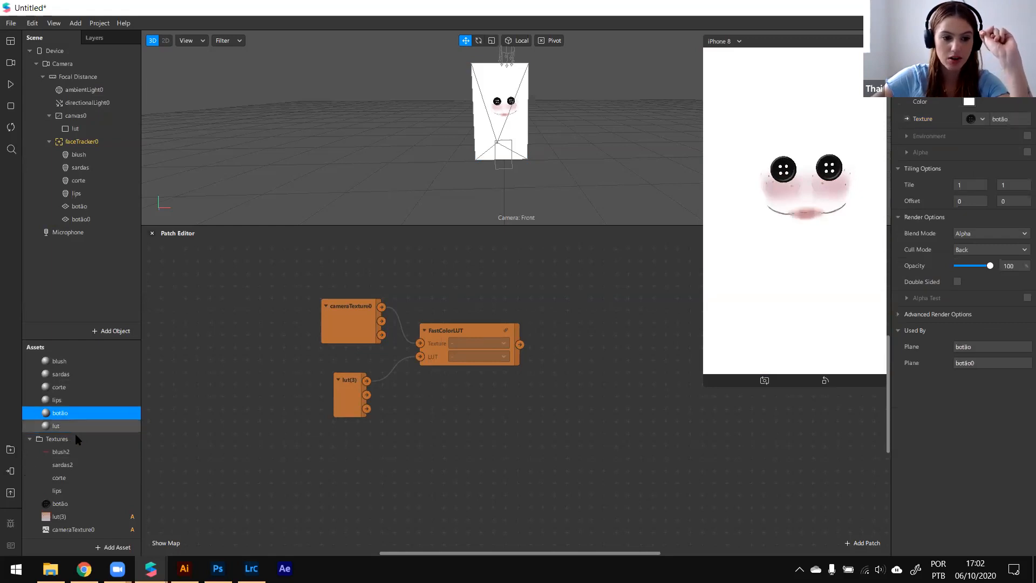
{"action": "left_click", "coordinate": [74, 429]}
Step: Create a patch from the lut material's texture property and place it beside the FastColorLUT output
{"action": "left_click", "coordinate": [907, 119]}
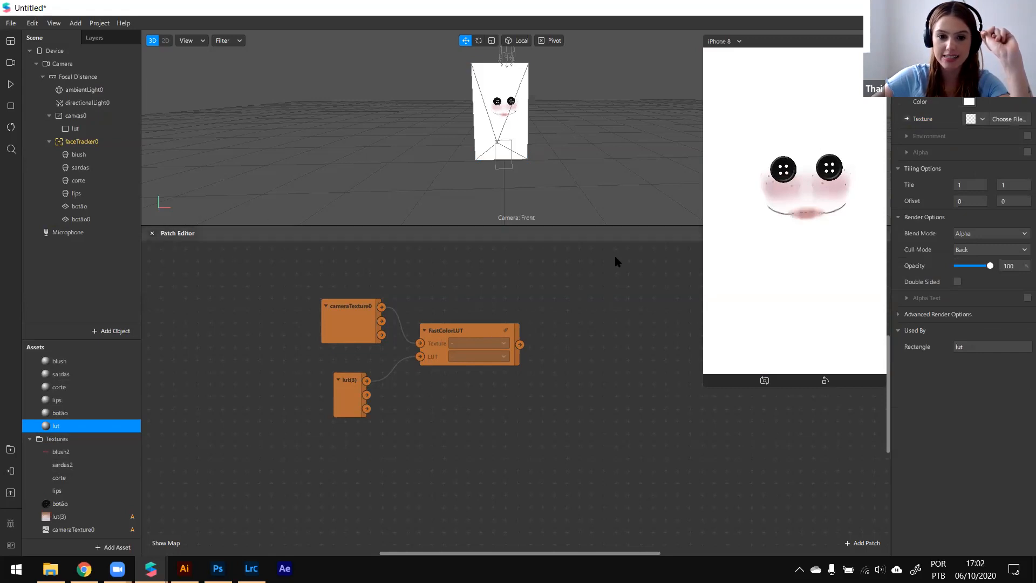
{"action": "left_click", "coordinate": [54, 23]}
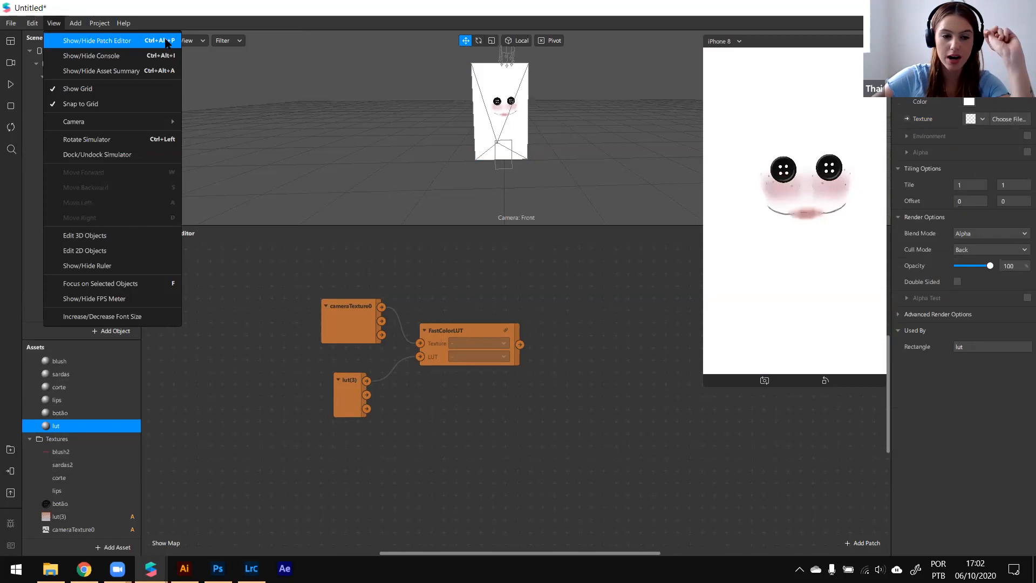
{"action": "left_click", "coordinate": [656, 299]}
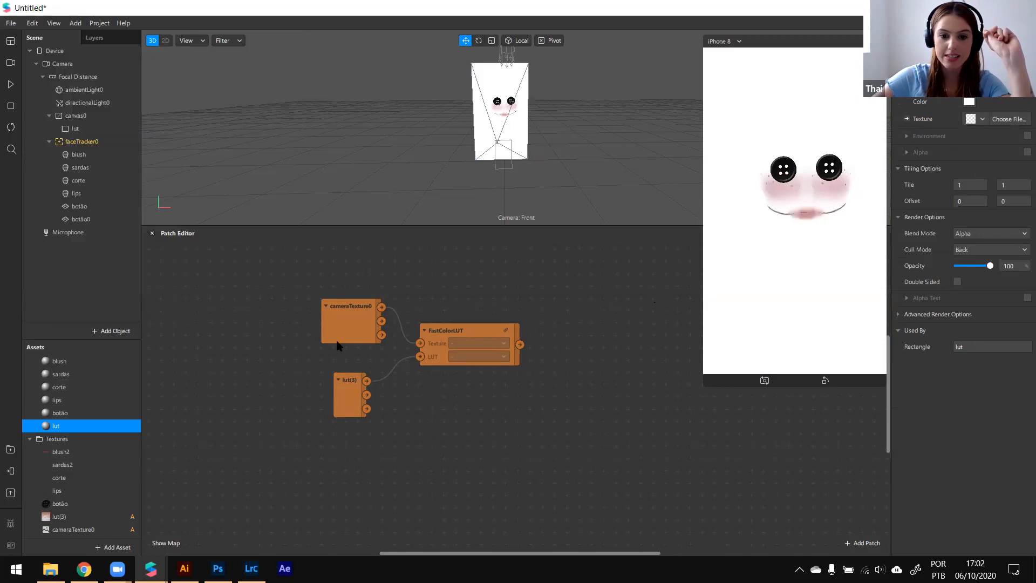
{"action": "left_click", "coordinate": [904, 120]}
{"action": "left_click_drag", "start_coordinate": [529, 411], "coordinate": [574, 350]}
Step: Disconnect the lut(3) and cameraTexture0 patches from the FastColorLUT inputs
{"action": "left_click", "coordinate": [398, 364]}
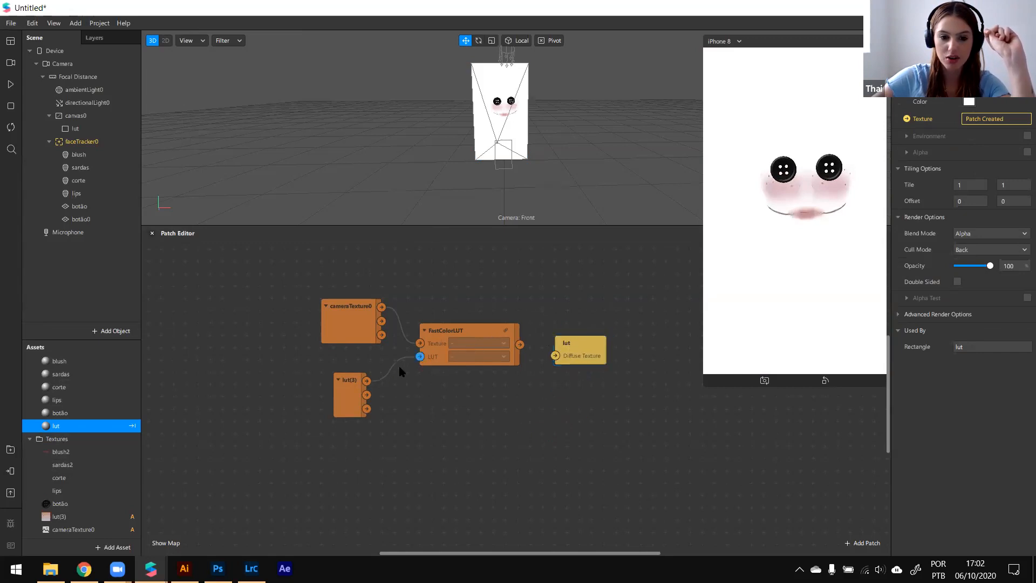
{"action": "left_click_drag", "start_coordinate": [400, 367], "coordinate": [385, 376]}
{"action": "left_click_drag", "start_coordinate": [420, 344], "coordinate": [386, 312]}
Step: Examine the imported FastColorLUT patch asset and its source file in the patches folder
{"action": "scroll", "coordinate": [76, 458], "scroll_direction": "down", "scroll_amount": 2}
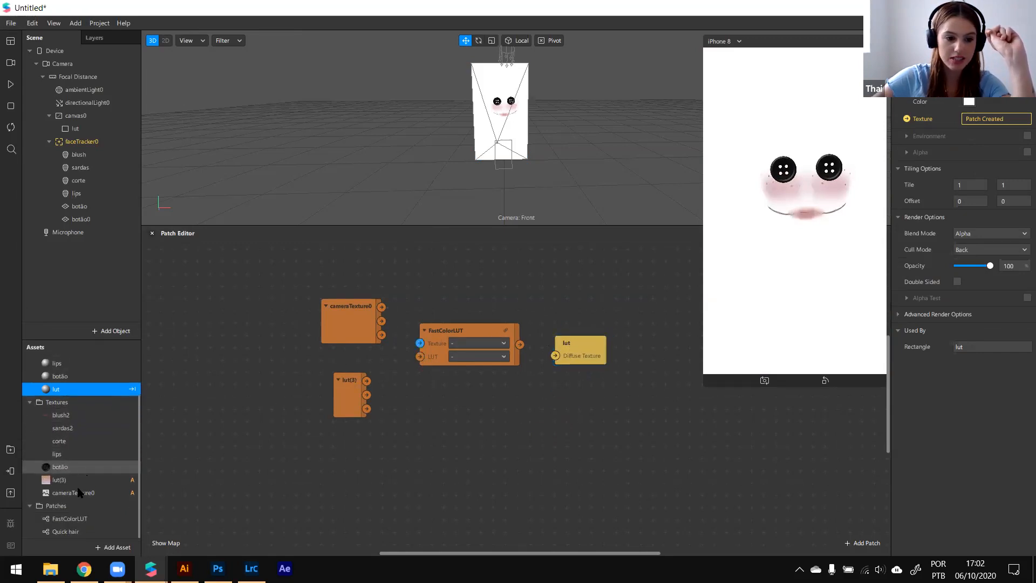
{"action": "left_click", "coordinate": [67, 519]}
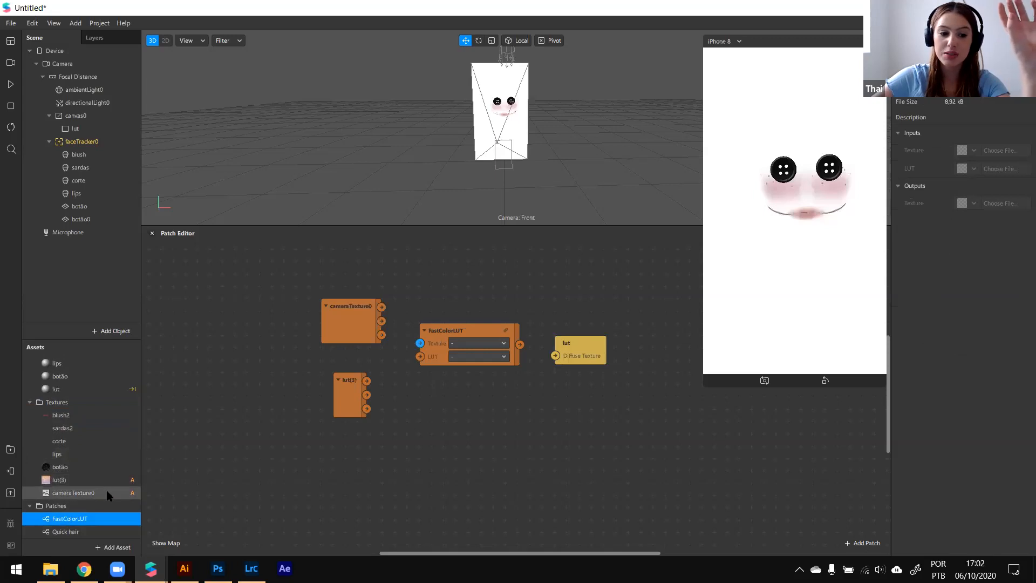
{"action": "left_click", "coordinate": [50, 569]}
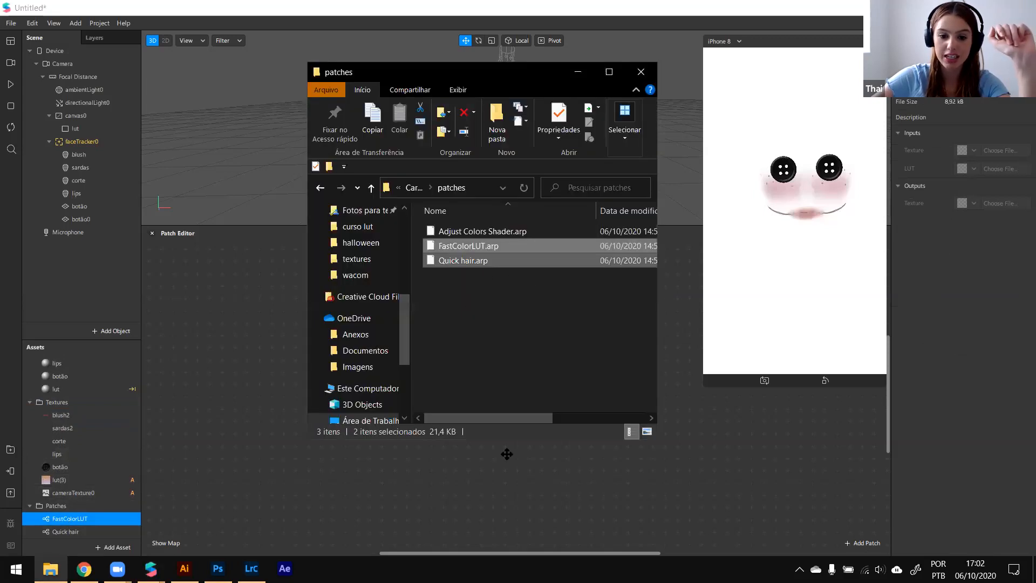
{"action": "left_click", "coordinate": [521, 533]}
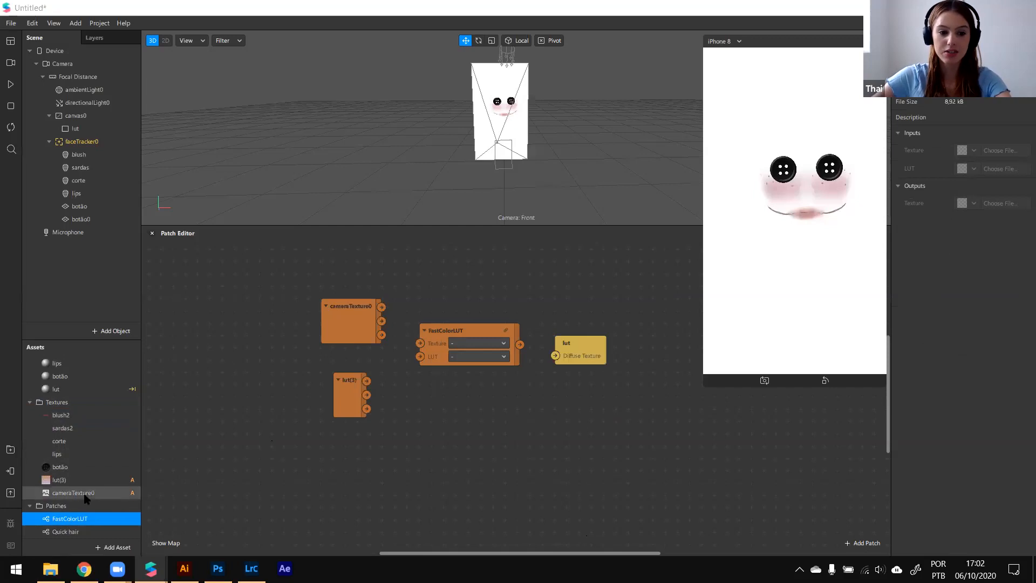
Step: Add a second FastColorLUT patch to the graph from the project assets and delete it
{"action": "left_click_drag", "start_coordinate": [61, 520], "coordinate": [520, 417]}
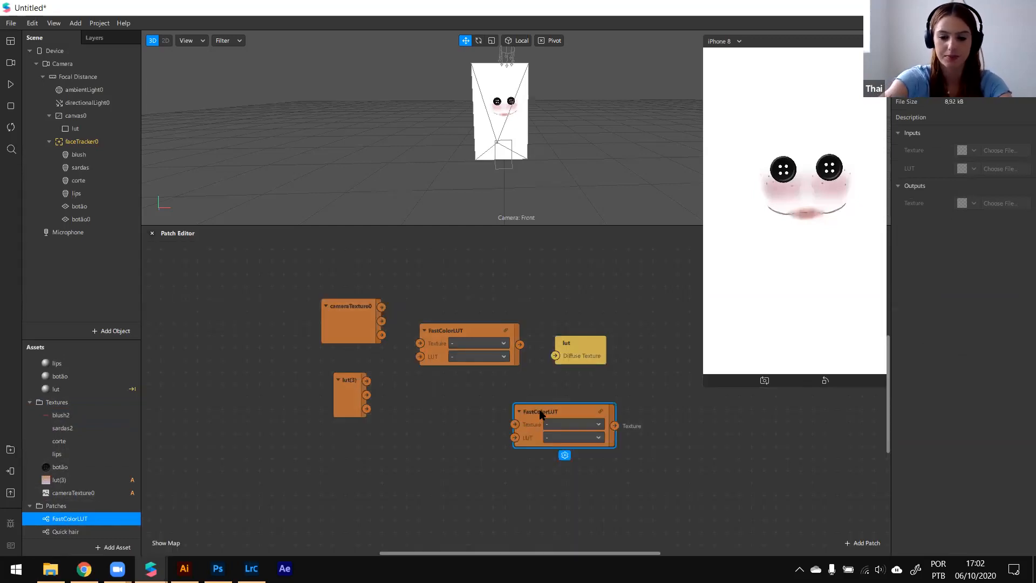
{"action": "key", "text": "Delete"}
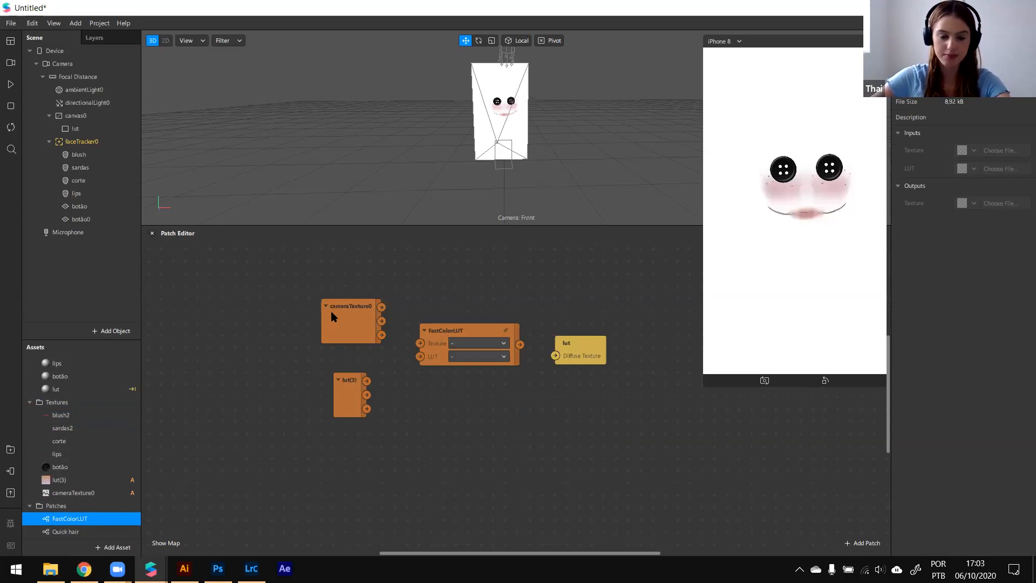
Step: Check the Camera's texture extraction and move the cameraTexture0 patch slightly higher above the lut(3) patch
{"action": "left_click", "coordinate": [351, 317]}
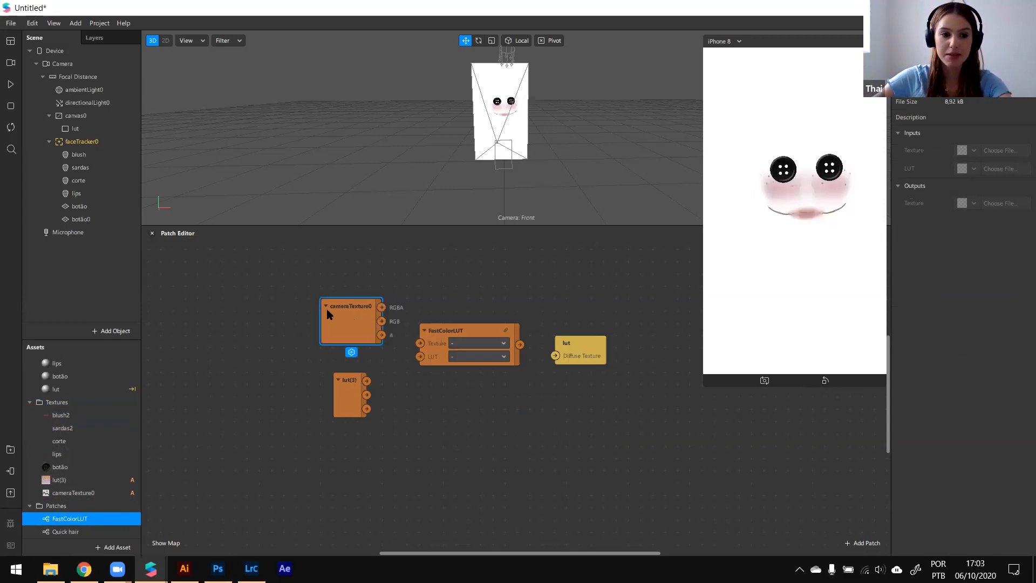
{"action": "left_click", "coordinate": [68, 65]}
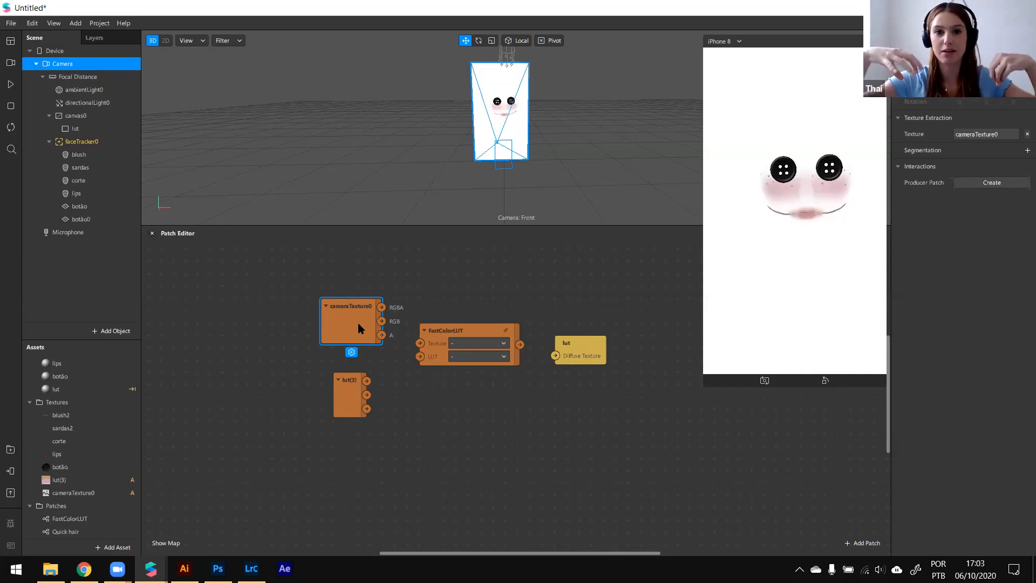
{"action": "left_click_drag", "start_coordinate": [354, 322], "coordinate": [354, 311]}
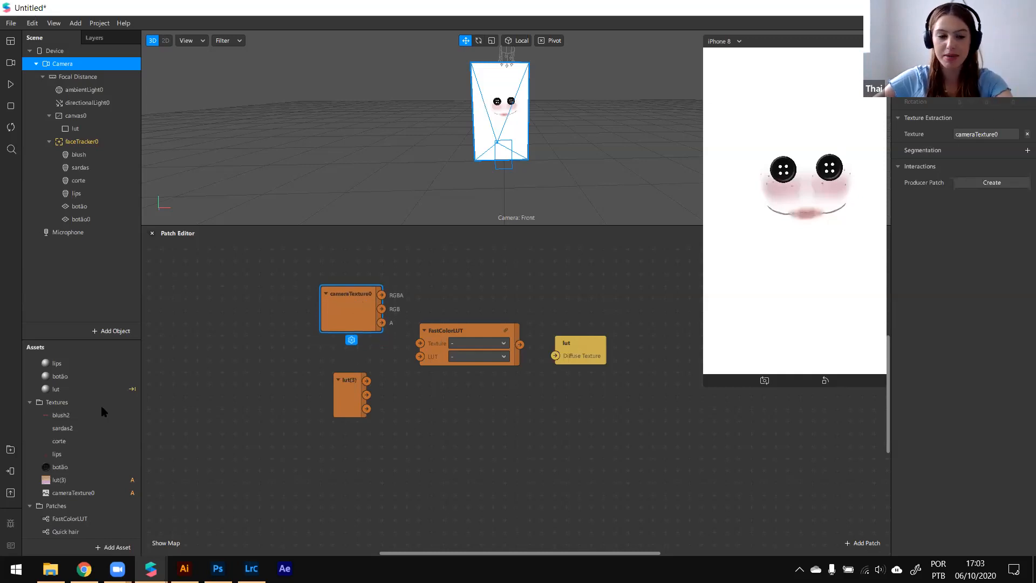
{"action": "scroll", "coordinate": [81, 499], "scroll_direction": "up", "scroll_amount": 1}
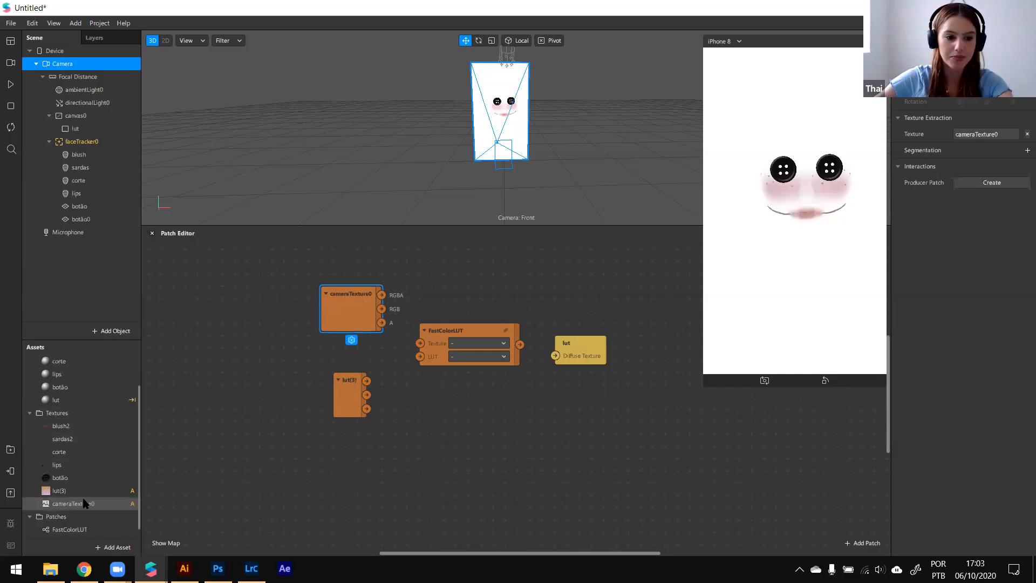
Step: Remove and re-create the Camera's texture extraction, and add the cameraTexture0 patch to the graph above lut(3)
{"action": "double_click", "coordinate": [81, 502]}
{"action": "left_click", "coordinate": [95, 488]}
{"action": "left_click", "coordinate": [73, 506]}
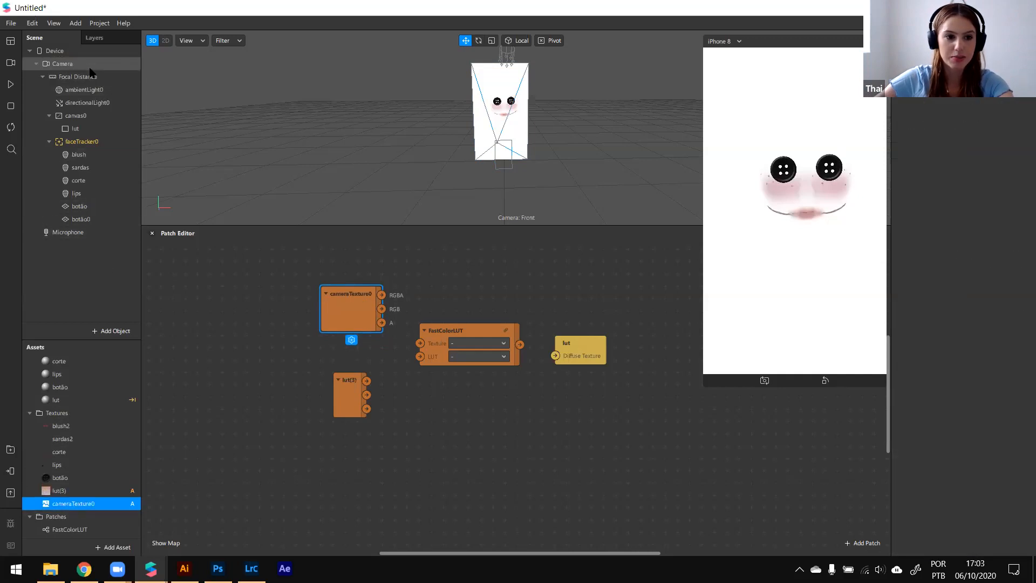
{"action": "left_click", "coordinate": [64, 63]}
{"action": "left_click", "coordinate": [1027, 134]}
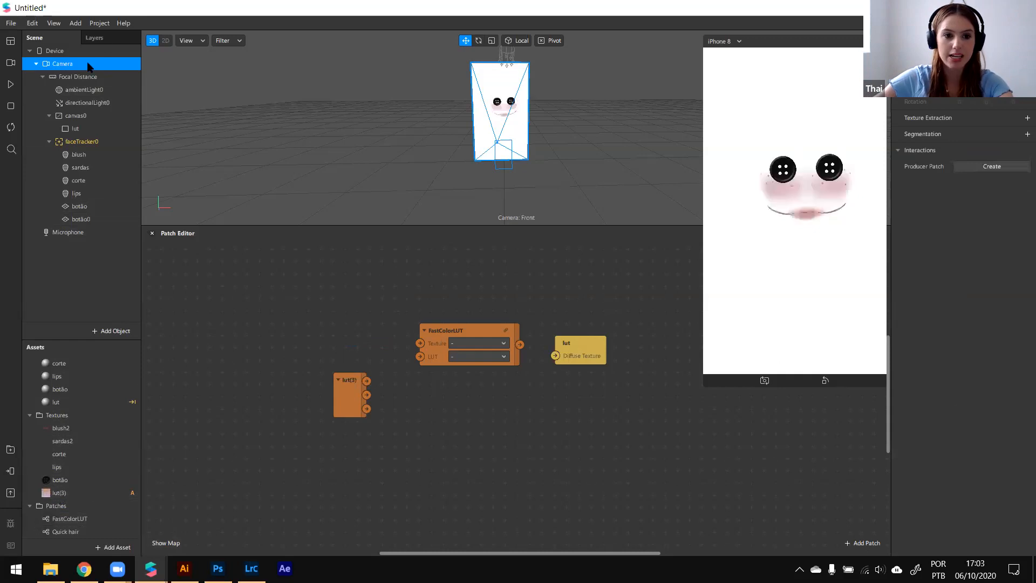
{"action": "left_click", "coordinate": [1027, 118]}
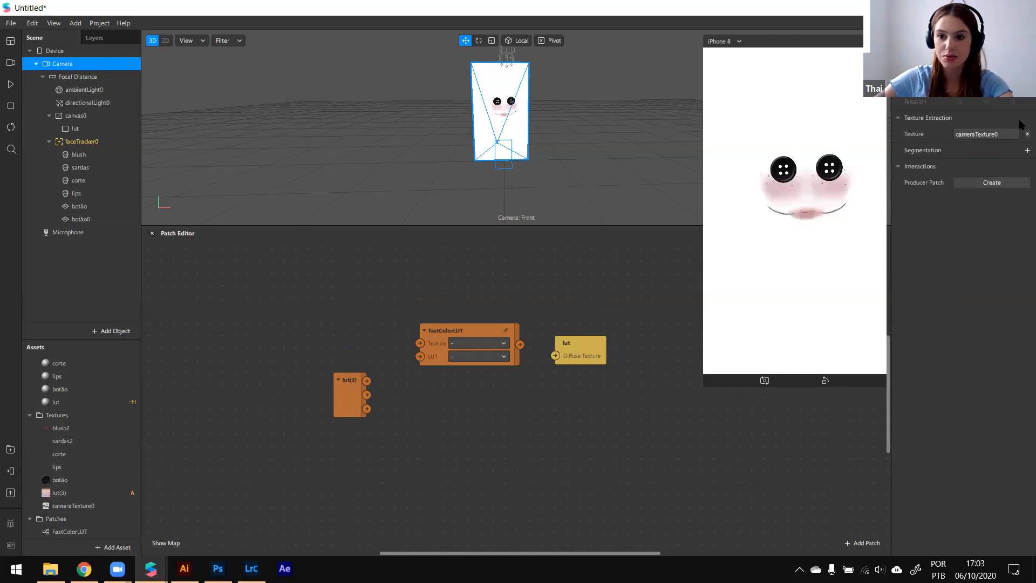
{"action": "left_click_drag", "start_coordinate": [80, 508], "coordinate": [342, 309]}
Step: Delete the lut(3) patch and add it to the graph again from the texture assets, below cameraTexture0
{"action": "left_click", "coordinate": [346, 406]}
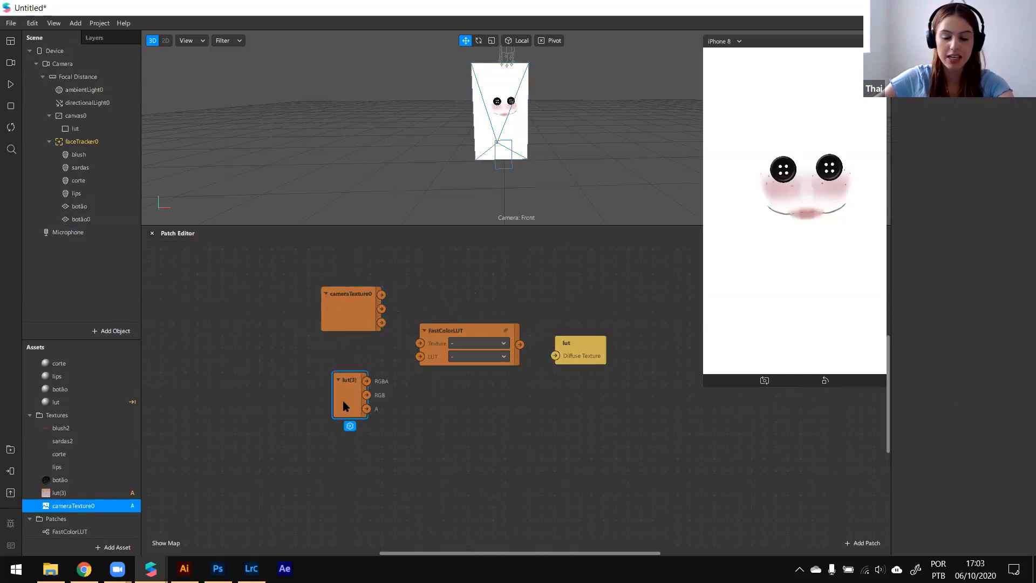
{"action": "key", "text": "Delete"}
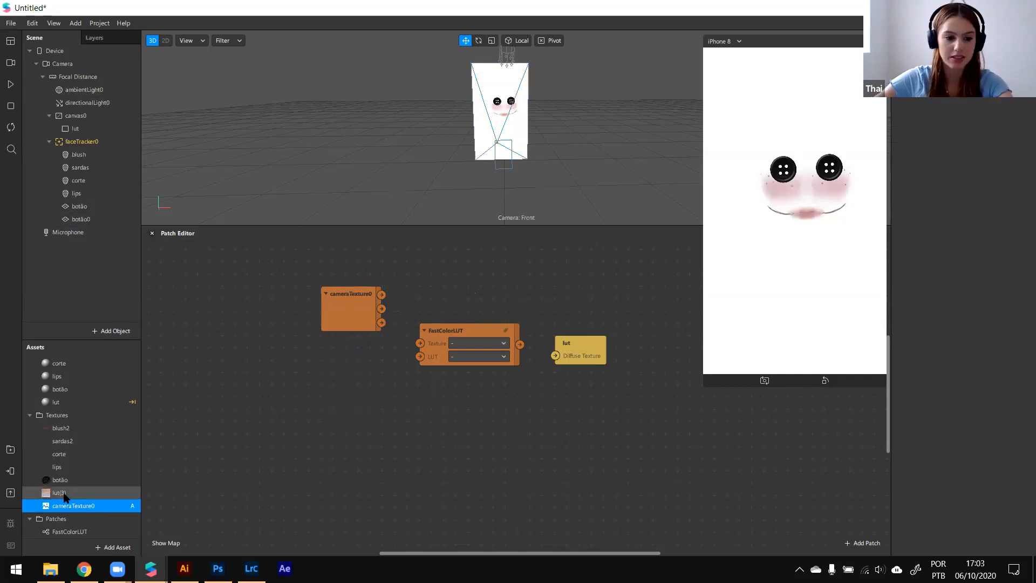
{"action": "left_click", "coordinate": [86, 494]}
{"action": "left_click_drag", "start_coordinate": [364, 371], "coordinate": [354, 393]}
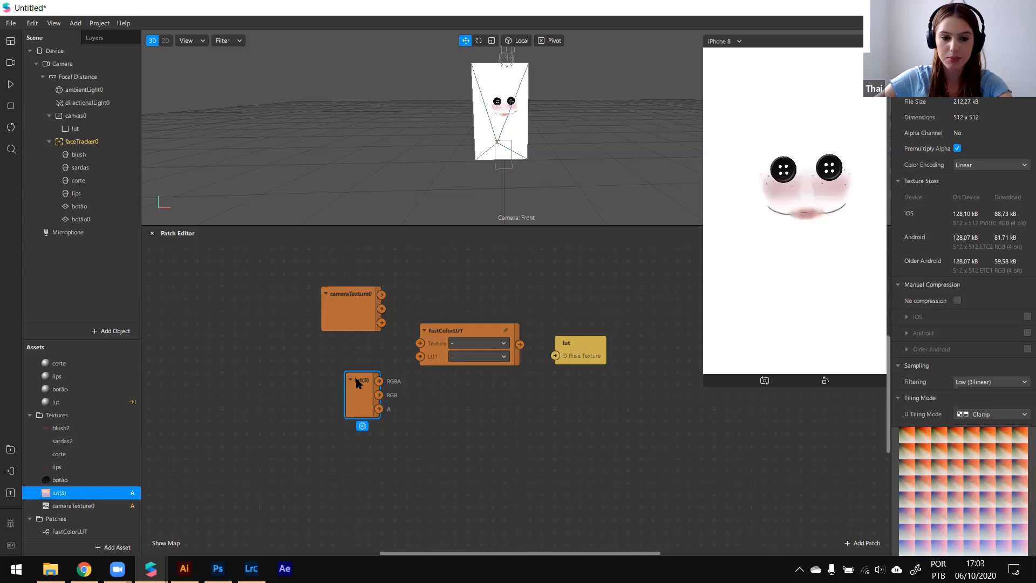
Step: Enable No compression for the lut(3) texture and set its filtering to None
{"action": "left_click", "coordinate": [957, 300]}
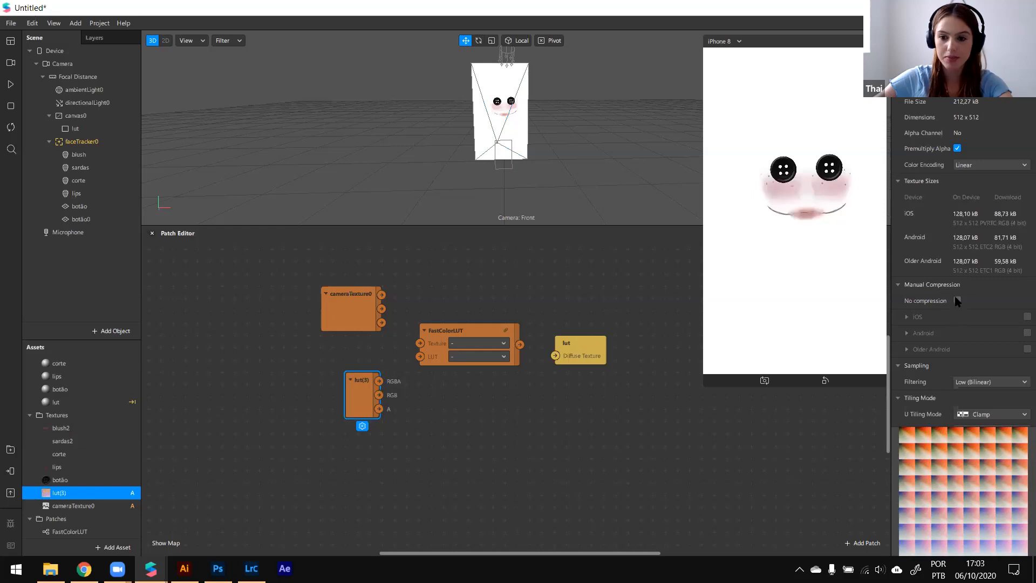
{"action": "left_click", "coordinate": [978, 381]}
{"action": "left_click", "coordinate": [986, 384]}
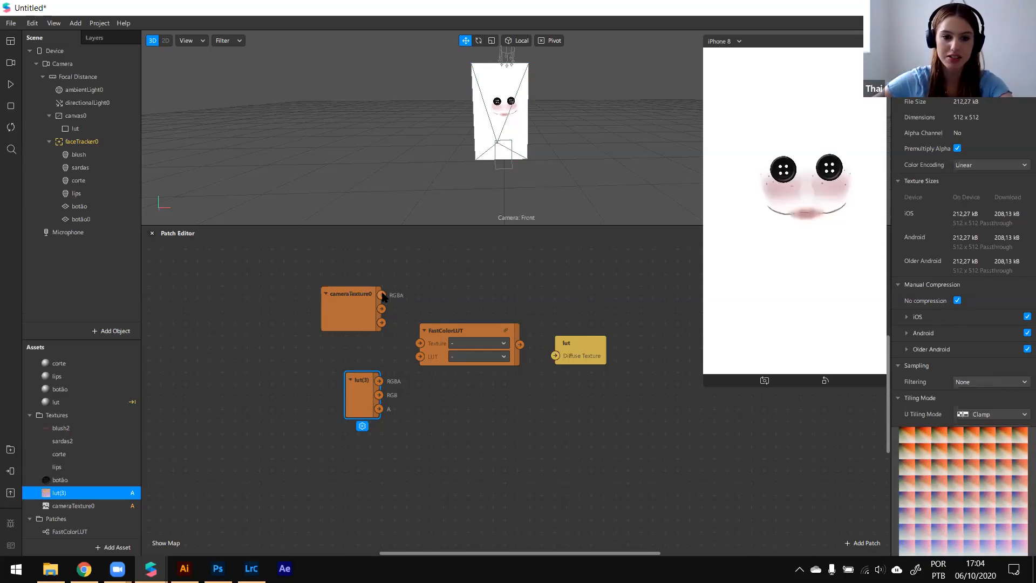
Step: Connect cameraTexture0 RGBA to FastColorLUT's Texture, lut(3) RGBA to LUT, and the output to the lut Diffuse Texture, and enlarge the preview
{"action": "left_click_drag", "start_coordinate": [382, 296], "coordinate": [420, 343]}
{"action": "left_click_drag", "start_coordinate": [381, 381], "coordinate": [420, 356]}
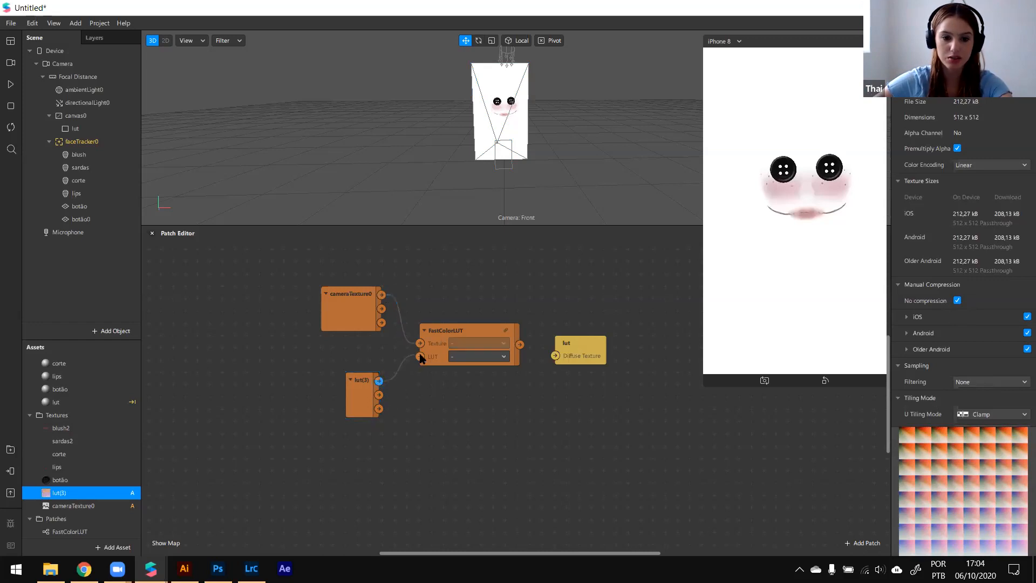
{"action": "left_click_drag", "start_coordinate": [520, 344], "coordinate": [555, 356]}
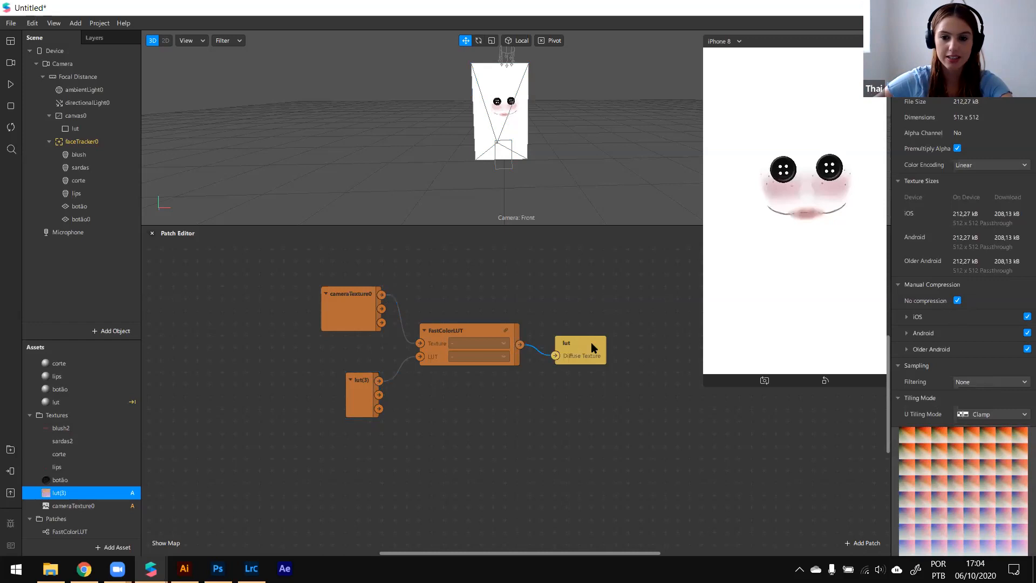
{"action": "left_click_drag", "start_coordinate": [703, 223], "coordinate": [641, 272]}
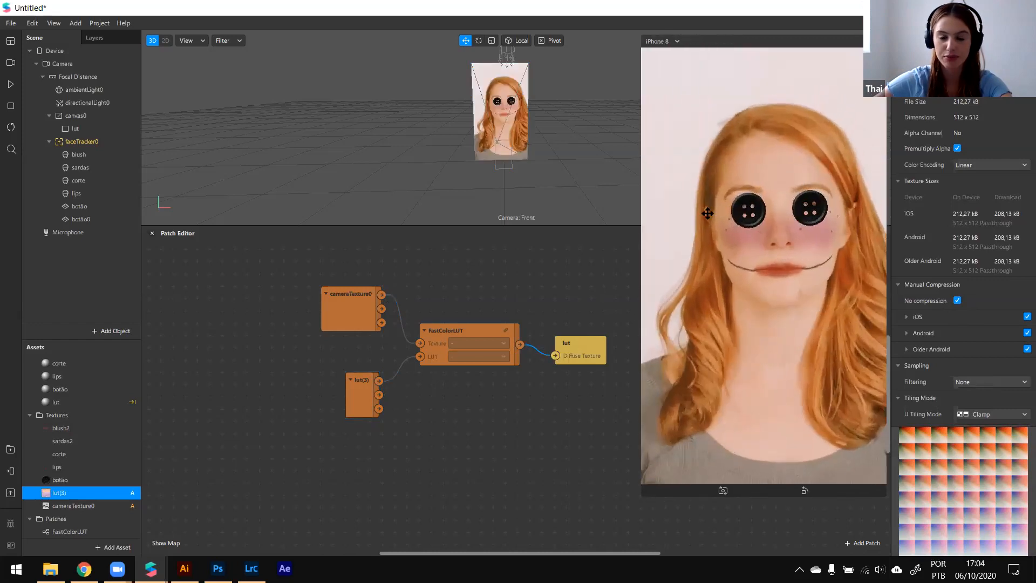
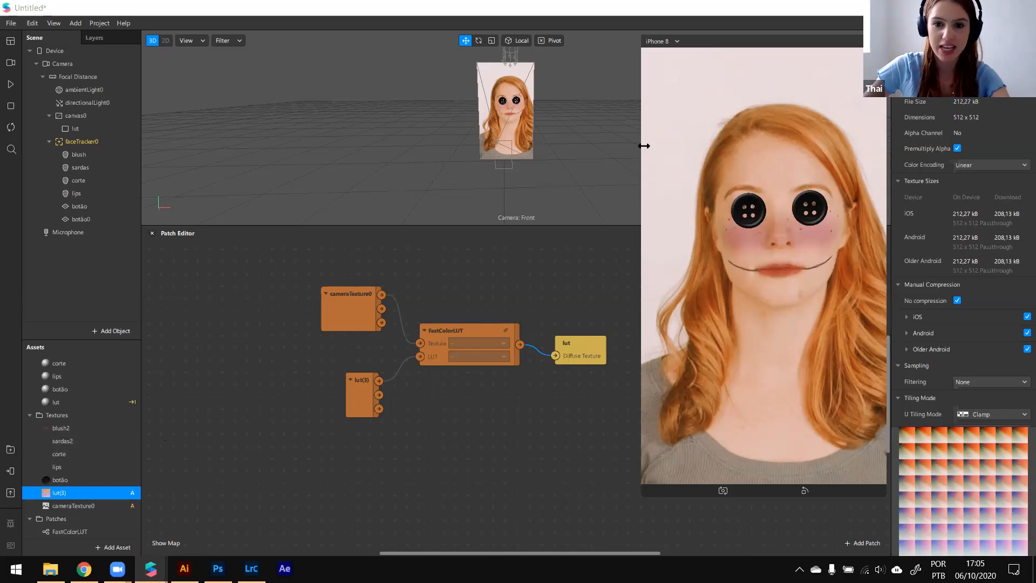
Step: Shrink the preview slightly and examine the connected FastColorLUT graph and the lut(3) texture's settings
{"action": "left_click_drag", "start_coordinate": [642, 143], "coordinate": [678, 127]}
{"action": "scroll", "coordinate": [360, 442], "scroll_direction": "down", "scroll_amount": 2}
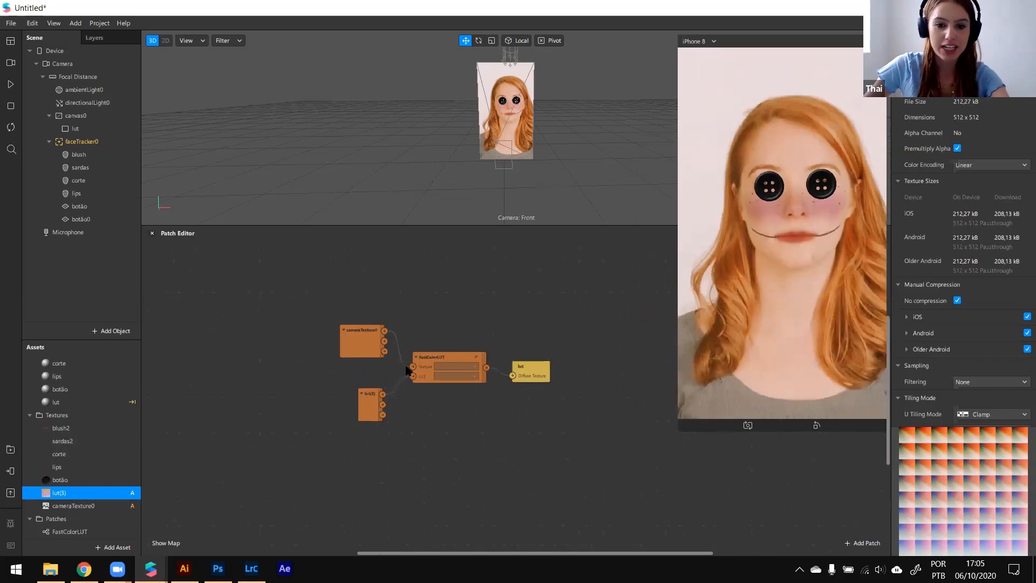
{"action": "left_click", "coordinate": [358, 405]}
{"action": "scroll", "coordinate": [959, 327], "scroll_direction": "down", "scroll_amount": 2}
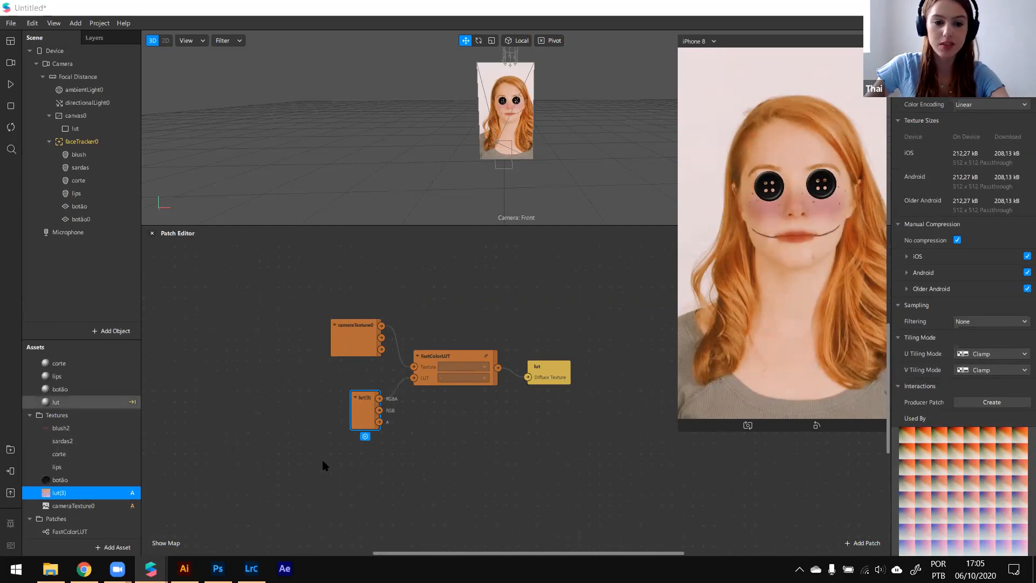
{"action": "scroll", "coordinate": [458, 456], "scroll_direction": "down", "scroll_amount": 2}
{"action": "scroll", "coordinate": [435, 423], "scroll_direction": "up", "scroll_amount": 3}
{"action": "left_click", "coordinate": [435, 423]}
{"action": "scroll", "coordinate": [340, 385], "scroll_direction": "up", "scroll_amount": 1}
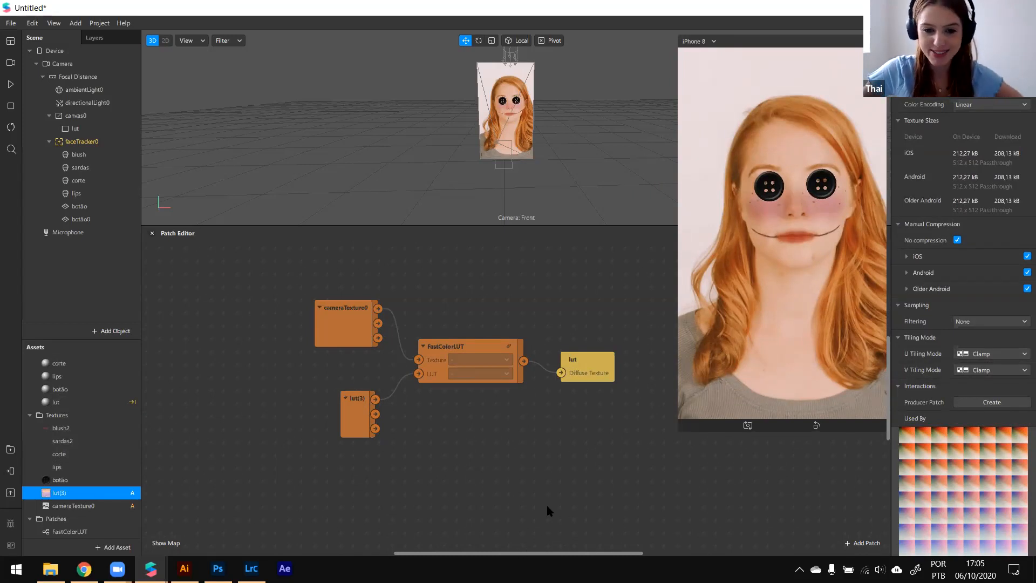
{"action": "scroll", "coordinate": [492, 445], "scroll_direction": "down", "scroll_amount": 1}
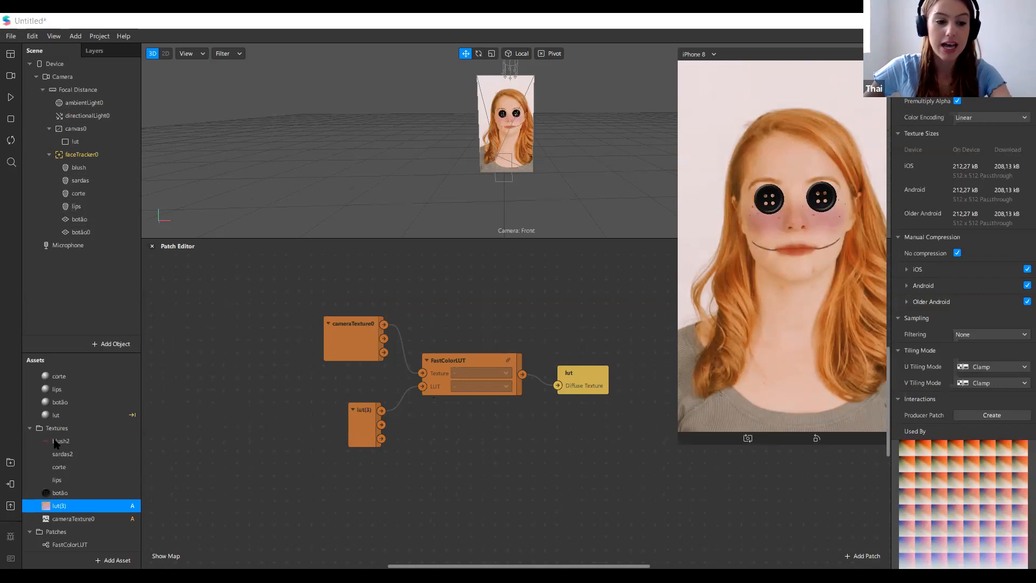
Step: Add the Quick hair patch from the project assets to the graph below the FastColorLUT patch
{"action": "scroll", "coordinate": [75, 525], "scroll_direction": "down", "scroll_amount": 1}
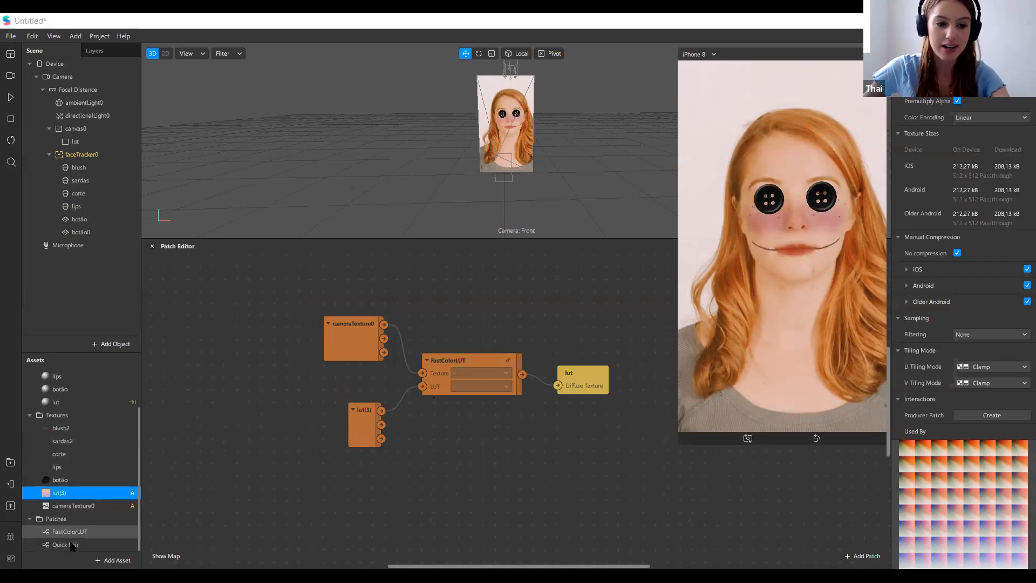
{"action": "left_click", "coordinate": [71, 545]}
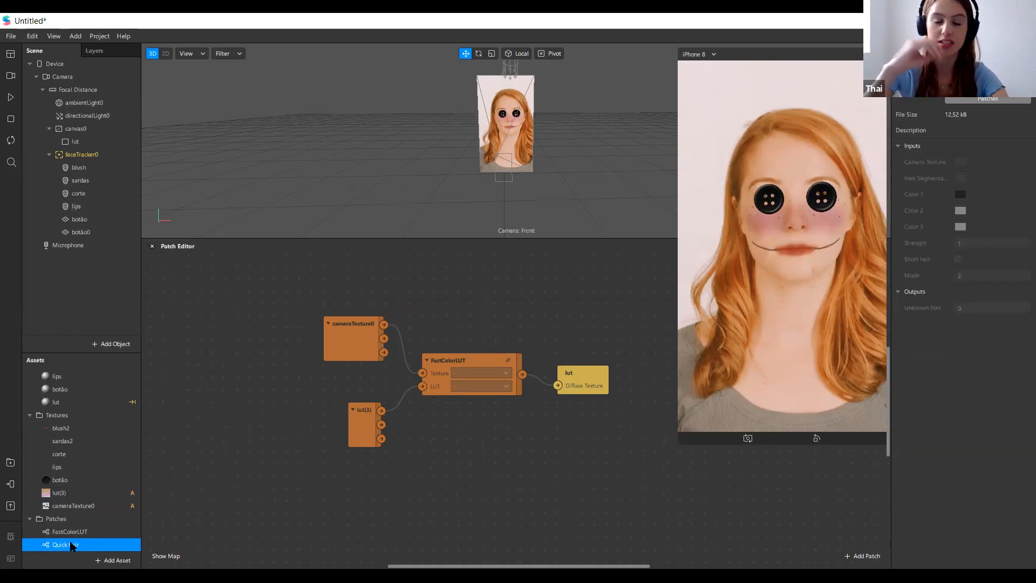
{"action": "left_click_drag", "start_coordinate": [71, 545], "coordinate": [500, 439]}
{"action": "scroll", "coordinate": [272, 380], "scroll_direction": "down", "scroll_amount": 2, "text": "ctrl"}
{"action": "scroll", "coordinate": [517, 538], "scroll_direction": "up", "scroll_amount": 1}
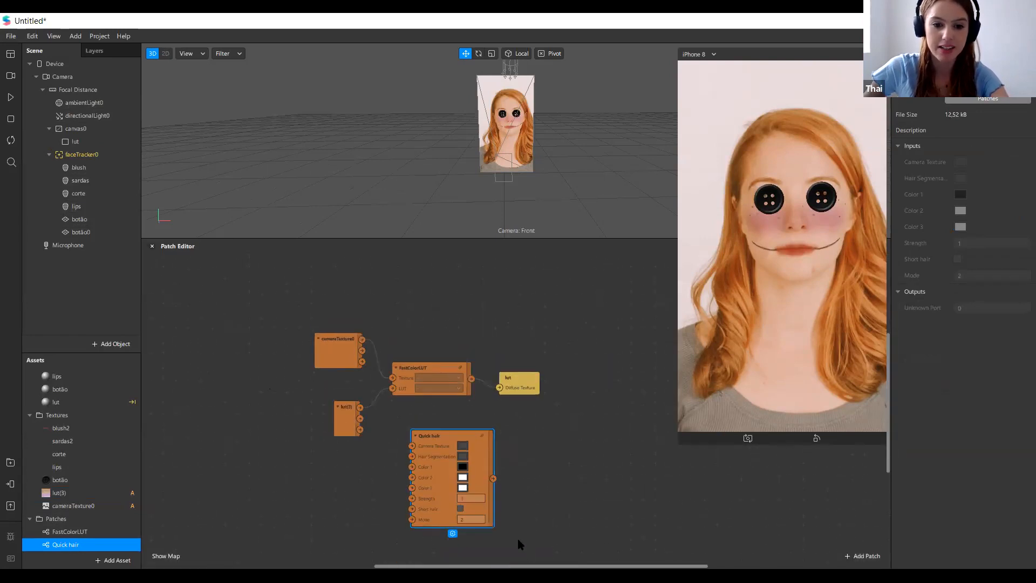
{"action": "scroll", "coordinate": [500, 506], "scroll_direction": "up", "scroll_amount": 2}
{"action": "scroll", "coordinate": [500, 507], "scroll_direction": "down", "scroll_amount": 4}
{"action": "scroll", "coordinate": [475, 504], "scroll_direction": "up", "scroll_amount": 1, "text": "ctrl"}
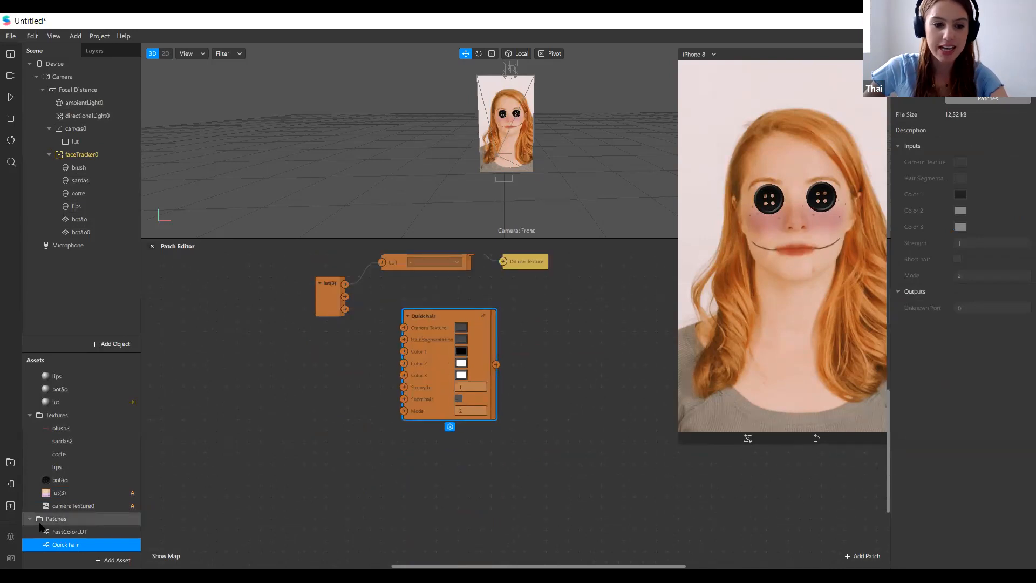
Step: Add a second Quick hair patch below the first and delete it
{"action": "left_click_drag", "start_coordinate": [62, 544], "coordinate": [447, 474]}
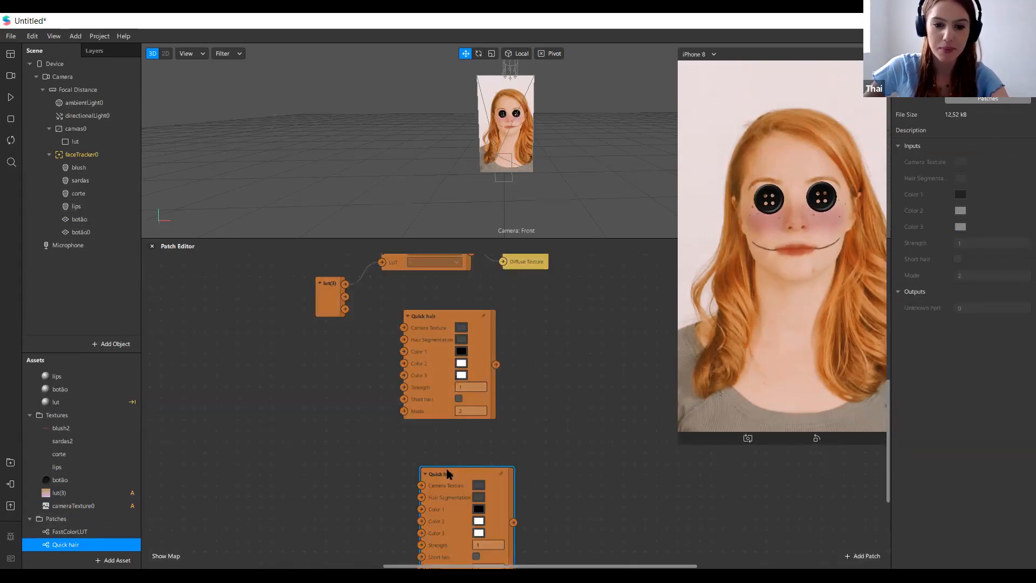
{"action": "key", "text": "Delete"}
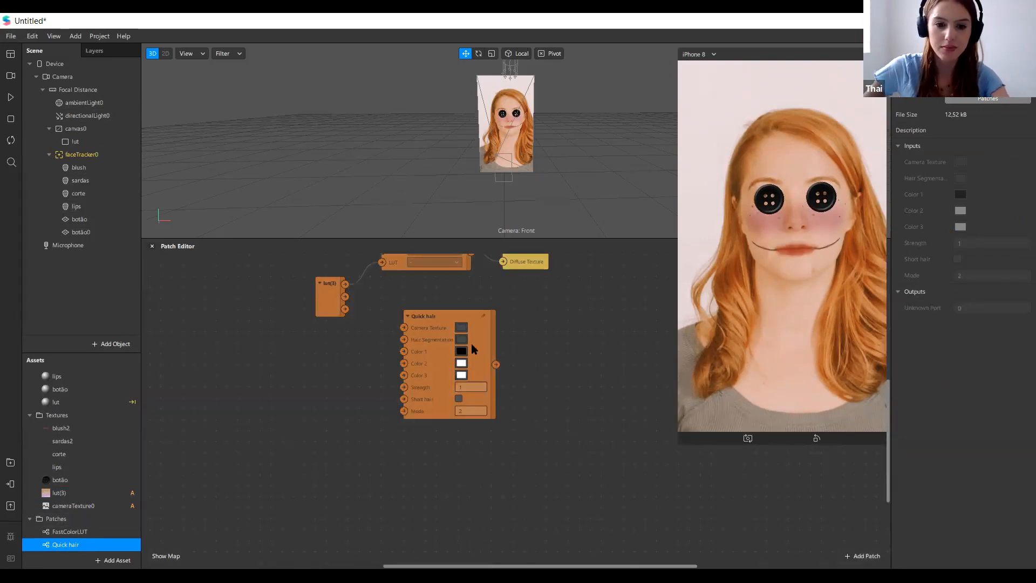
{"action": "scroll", "coordinate": [471, 348], "scroll_direction": "up", "scroll_amount": 3, "text": "ctrl"}
{"action": "left_click", "coordinate": [497, 356]}
{"action": "left_click", "coordinate": [571, 398]}
{"action": "scroll", "coordinate": [507, 475], "scroll_direction": "down", "scroll_amount": 3, "text": "ctrl"}
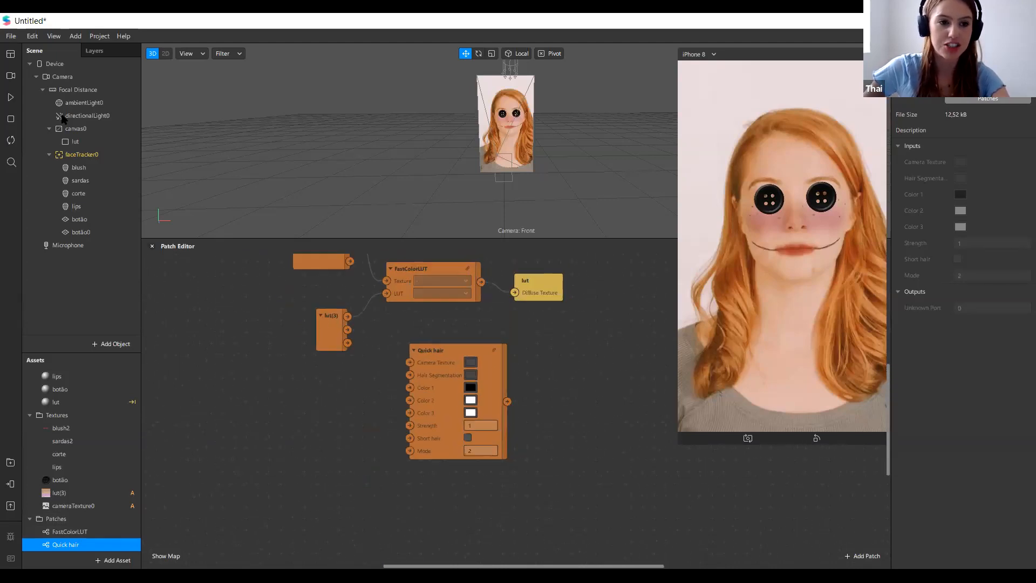
Step: Add Hair segmentation to the Camera and remove Facebook as a platform
{"action": "left_click", "coordinate": [84, 63]}
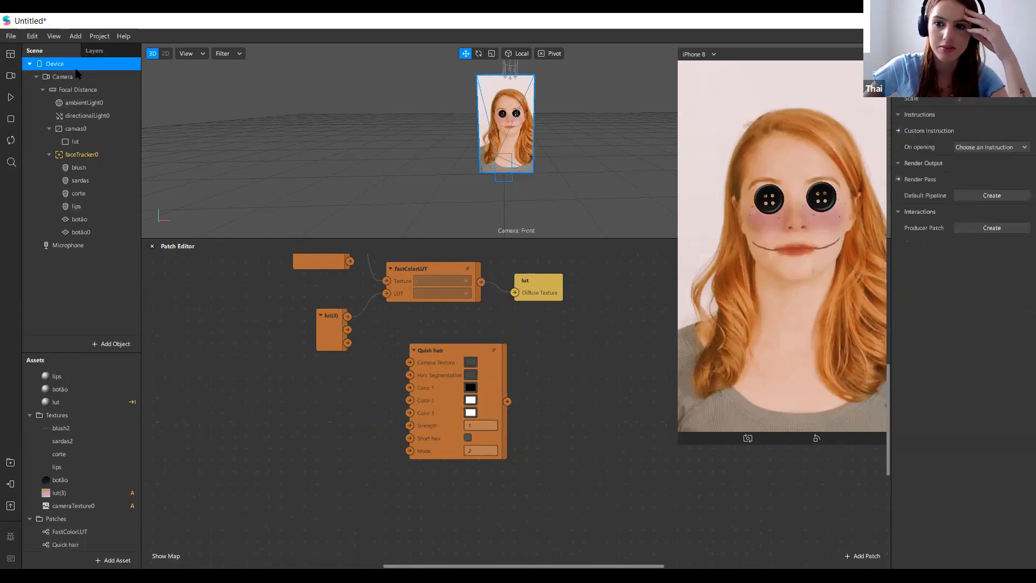
{"action": "left_click", "coordinate": [76, 80]}
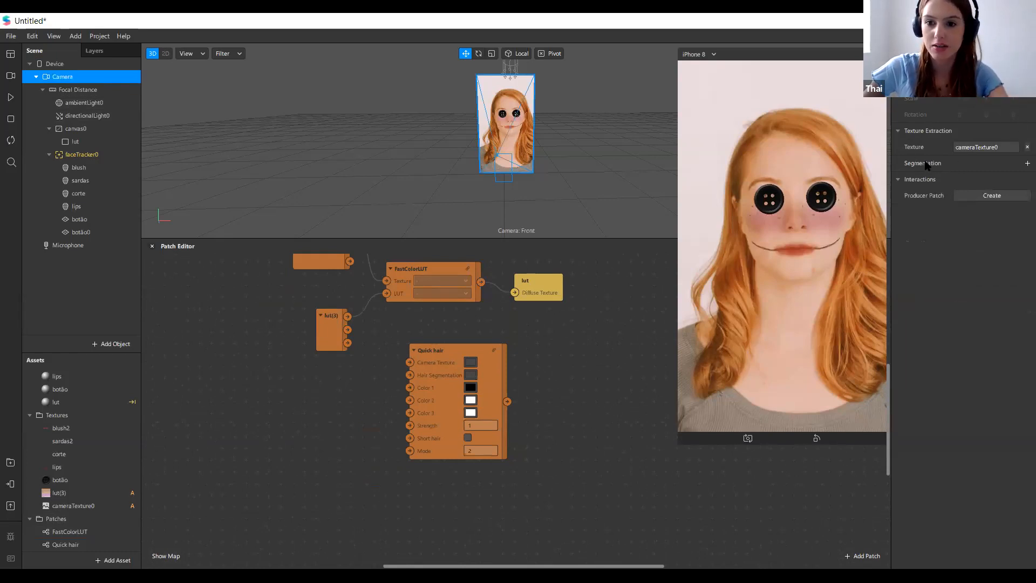
{"action": "left_click", "coordinate": [1027, 163]}
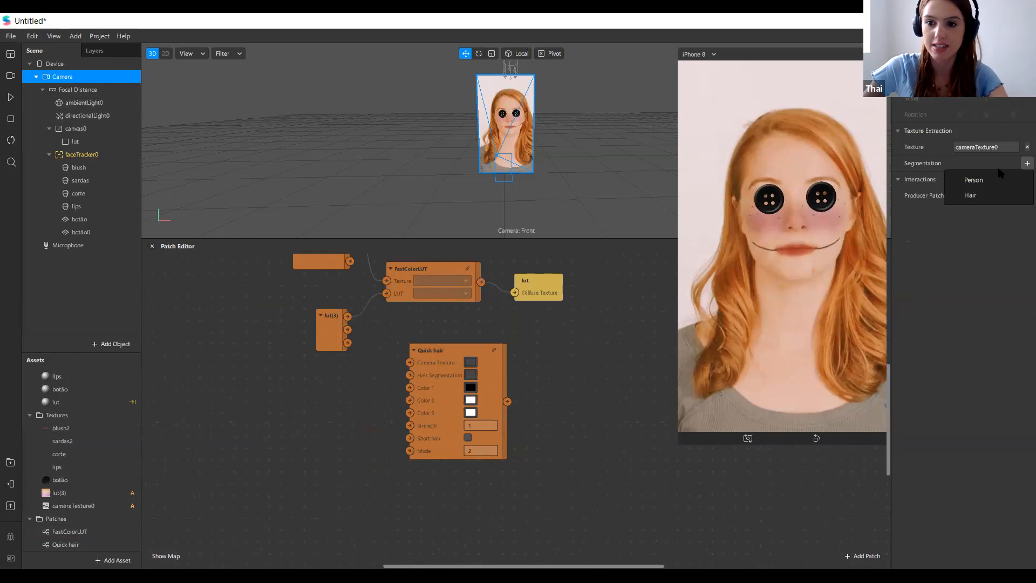
{"action": "left_click", "coordinate": [991, 194]}
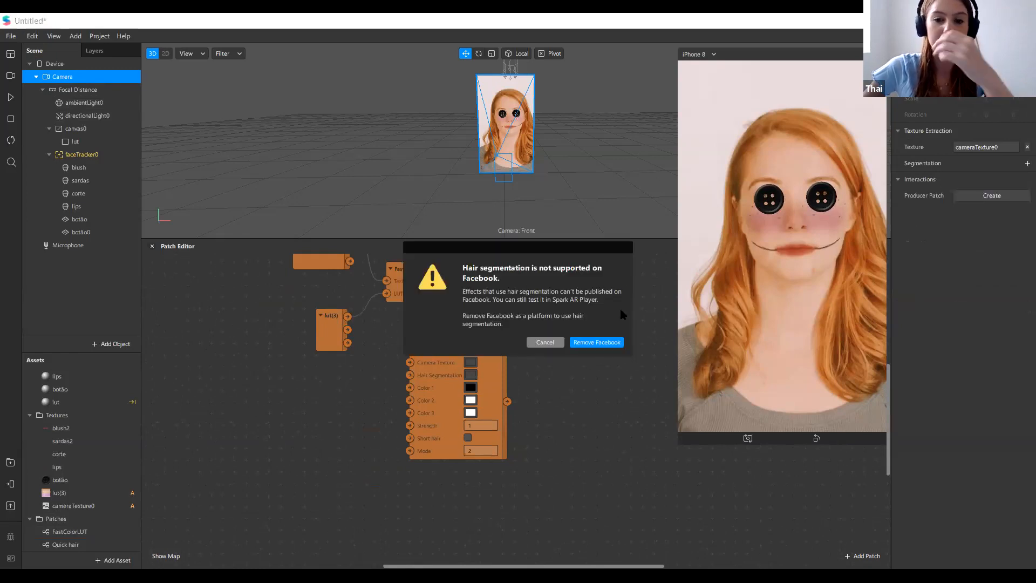
{"action": "left_click", "coordinate": [599, 342]}
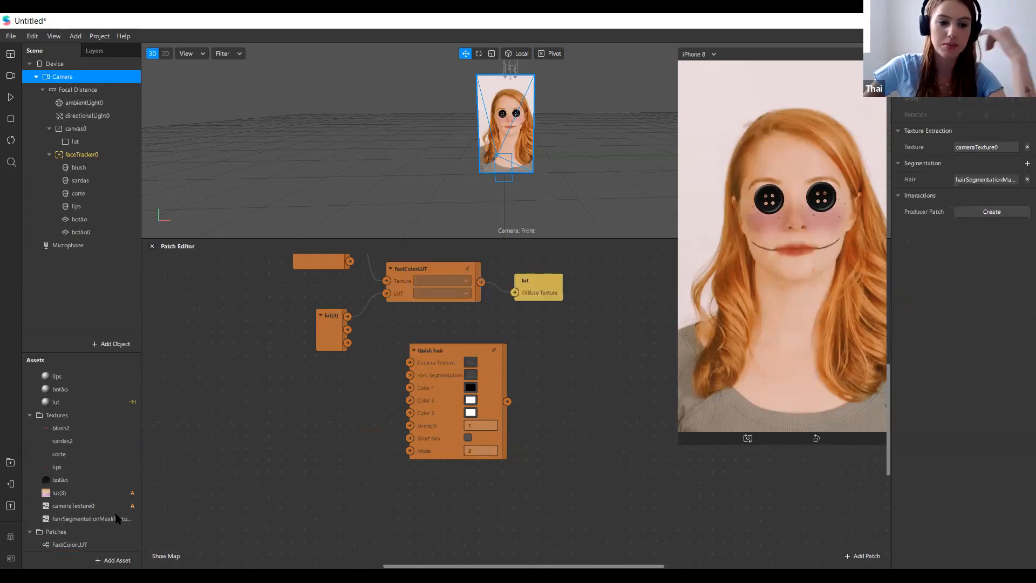
Step: Add the hairSegmentationMaskTexture0 patch to the graph and arrange it beside the Quick hair patch, spaced below the LUT patches
{"action": "left_click", "coordinate": [100, 519]}
{"action": "left_click_drag", "start_coordinate": [100, 520], "coordinate": [335, 425]}
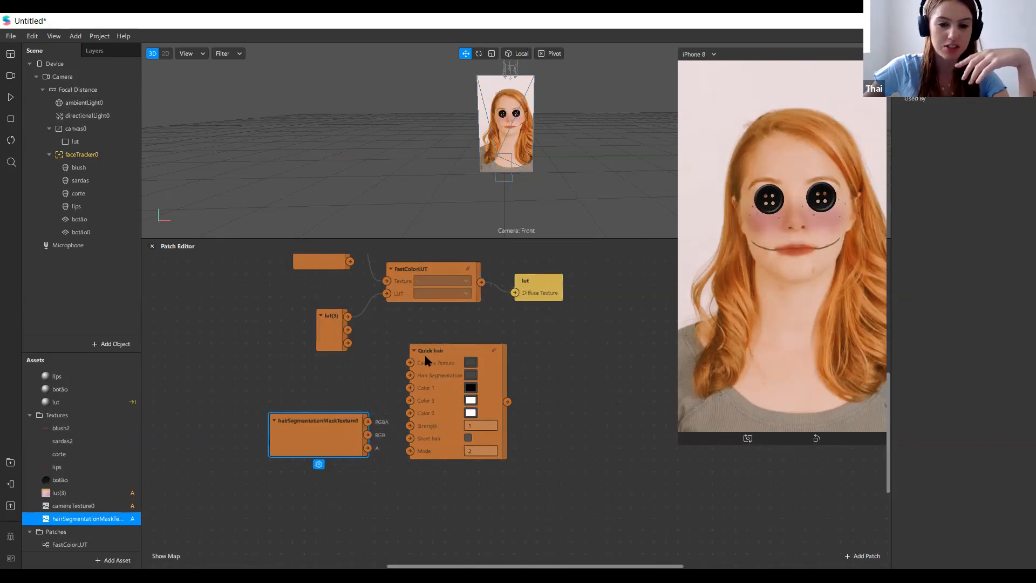
{"action": "left_click", "coordinate": [327, 374]}
{"action": "scroll", "coordinate": [345, 377], "scroll_direction": "down", "scroll_amount": 1}
{"action": "scroll", "coordinate": [492, 400], "scroll_direction": "down", "scroll_amount": 2, "text": "ctrl"}
{"action": "left_click_drag", "start_coordinate": [366, 319], "coordinate": [355, 300]}
{"action": "left_click", "coordinate": [551, 327]}
{"action": "left_click_drag", "start_coordinate": [473, 359], "coordinate": [473, 377]}
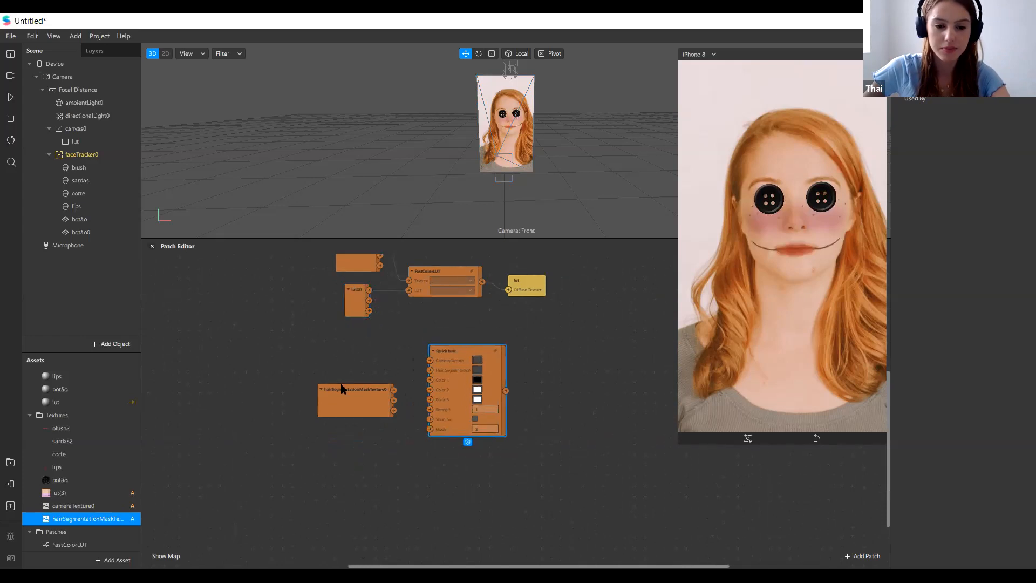
{"action": "left_click_drag", "start_coordinate": [350, 392], "coordinate": [348, 382]}
{"action": "left_click", "coordinate": [400, 383]}
{"action": "scroll", "coordinate": [397, 380], "scroll_direction": "up", "scroll_amount": 2, "text": "ctrl"}
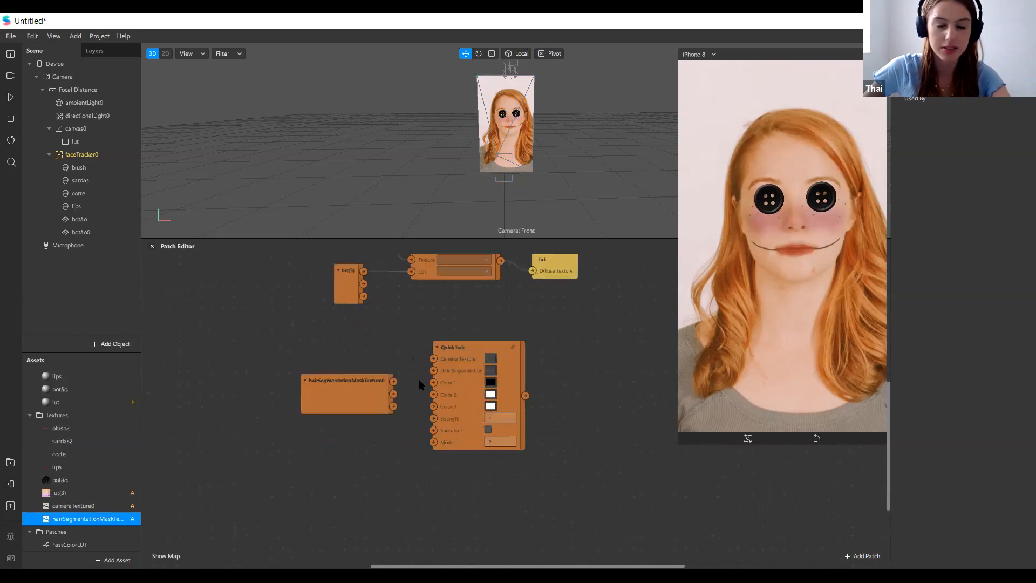
Step: Insert a second canvas in the scene for the hair effect
{"action": "left_click", "coordinate": [75, 128]}
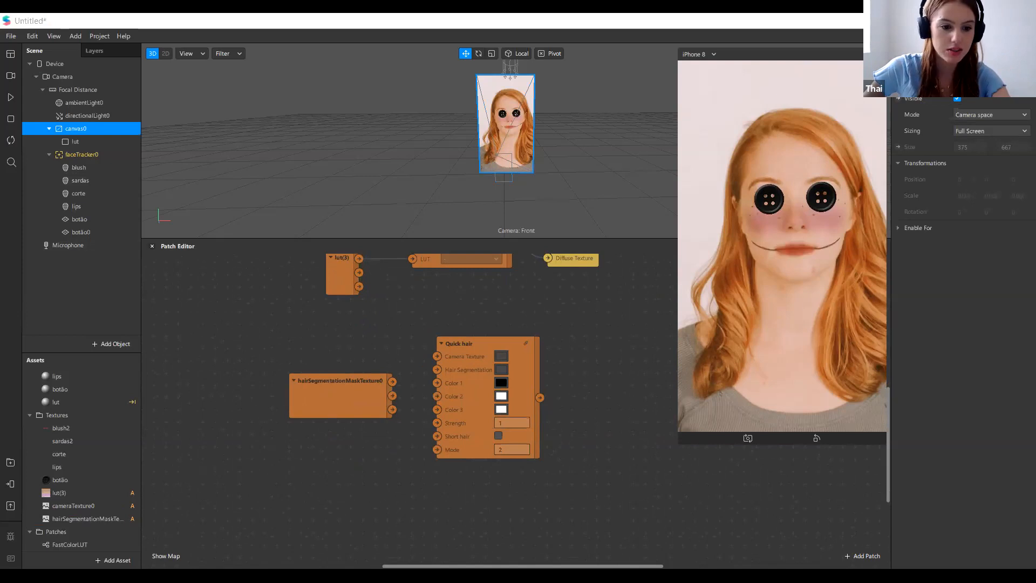
{"action": "left_click", "coordinate": [81, 220]}
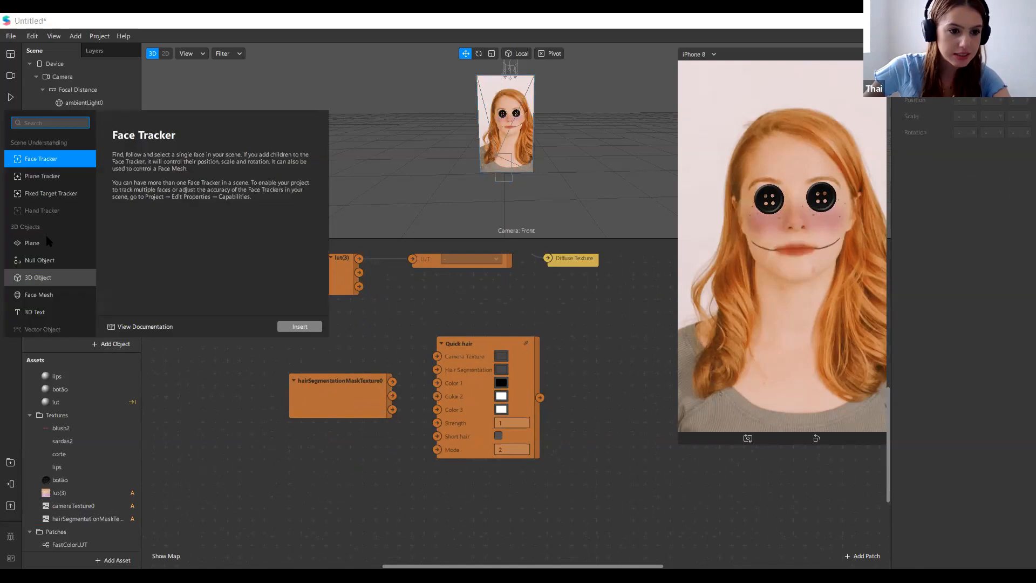
{"action": "scroll", "coordinate": [45, 248], "scroll_direction": "down", "scroll_amount": 2}
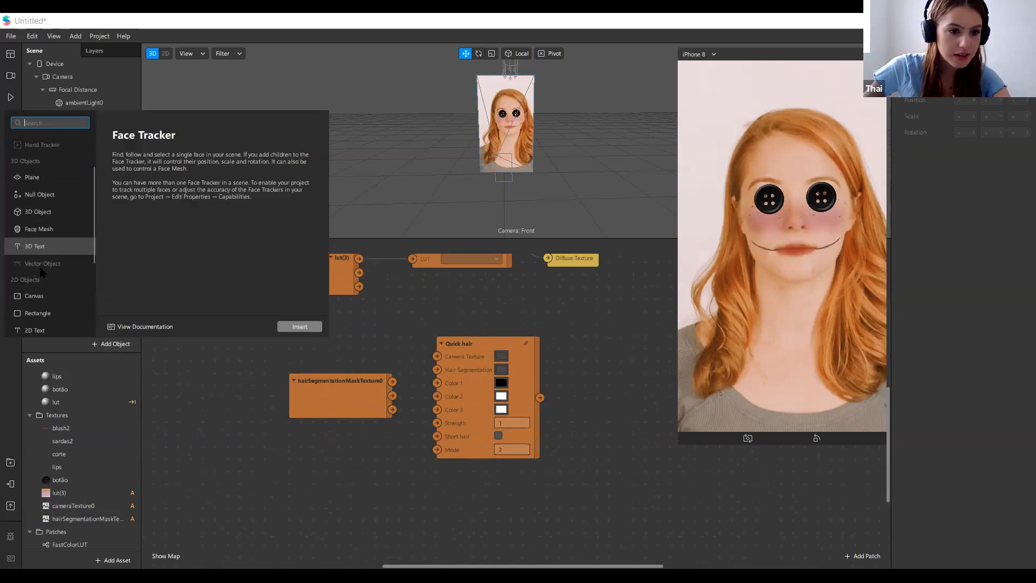
{"action": "left_click", "coordinate": [34, 291]}
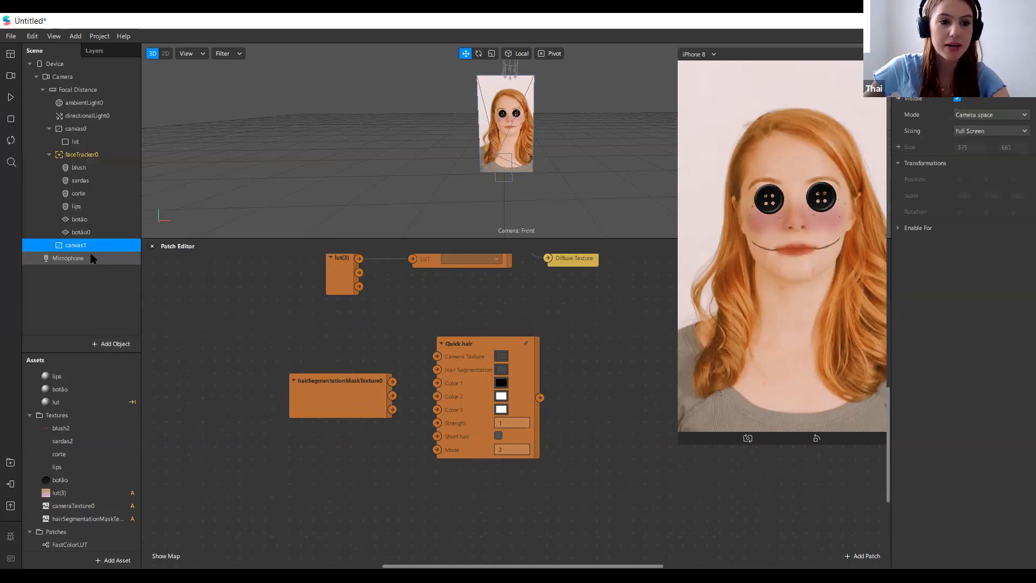
Step: Add a rectangle inside the second canvas and name it hair
{"action": "right_click", "coordinate": [107, 252]}
{"action": "mouse_move", "coordinate": [135, 259]}
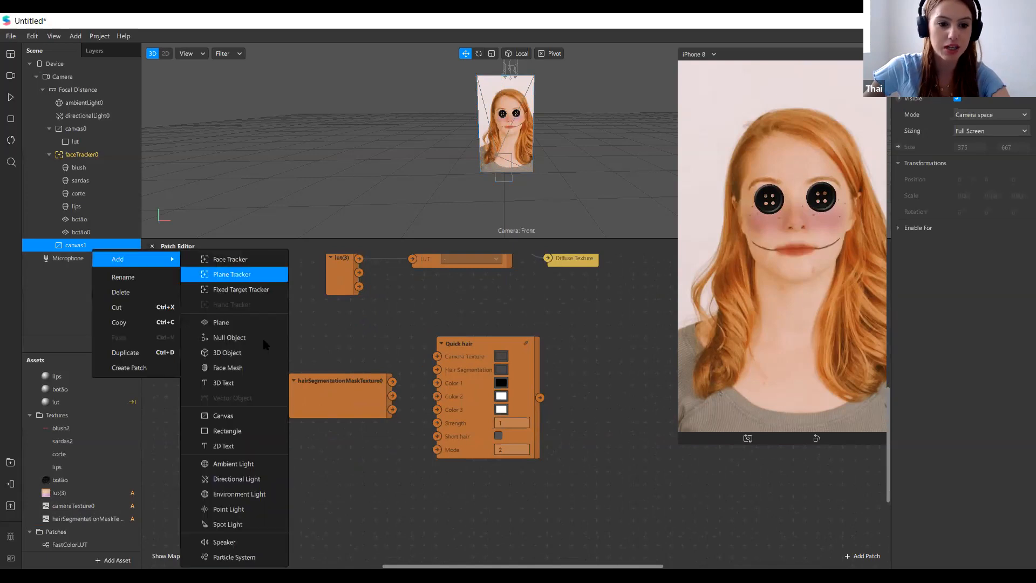
{"action": "left_click", "coordinate": [244, 434]}
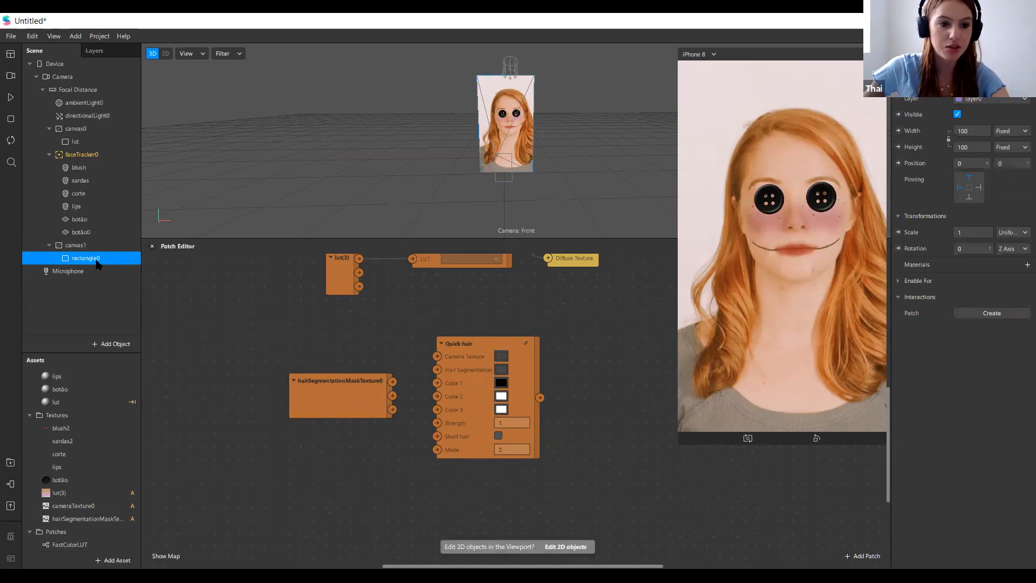
{"action": "type", "text": "hair"}
{"action": "key", "text": "Return"}
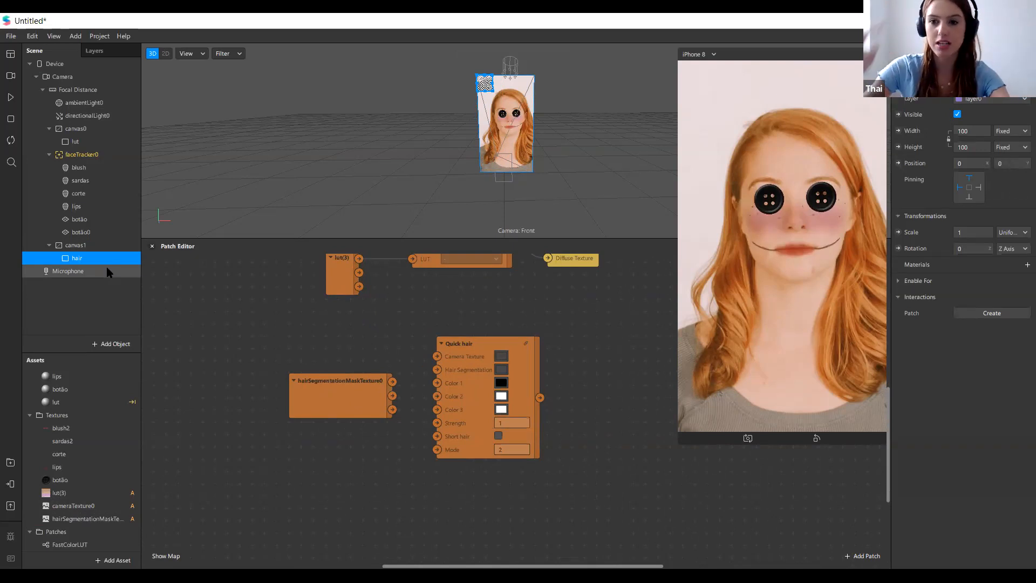
Step: Size the hair rectangle to fill the whole screen and pin it on all four sides
{"action": "left_click", "coordinate": [973, 146]}
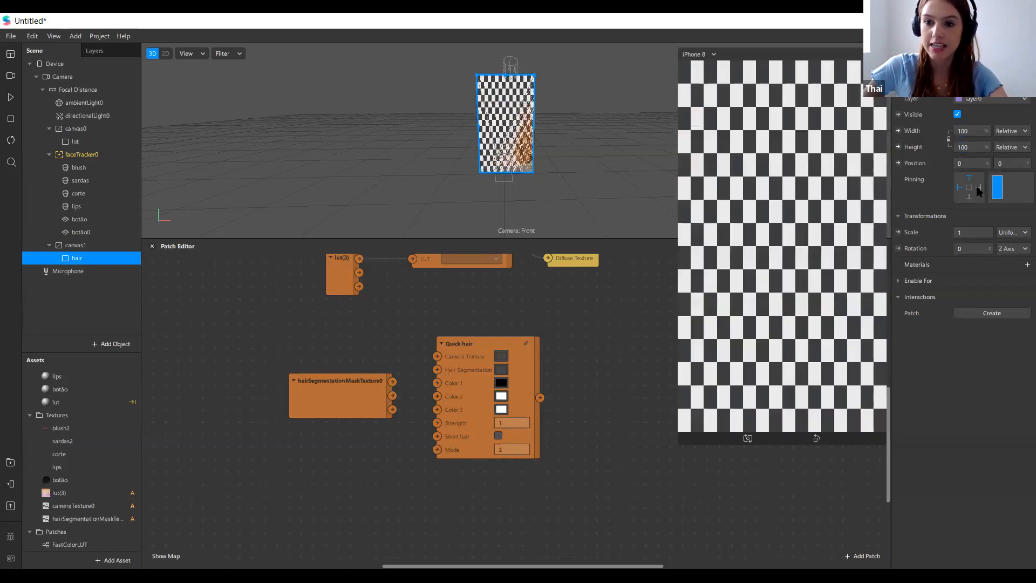
{"action": "left_click", "coordinate": [978, 187]}
{"action": "left_click", "coordinate": [970, 196]}
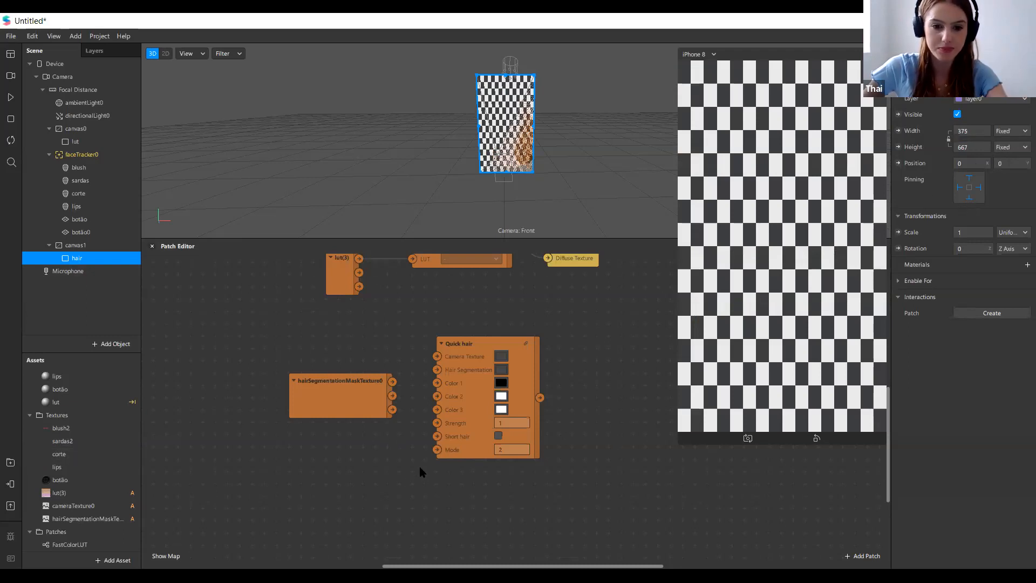
Step: Create a new material for the hair rectangle and rename the material hair
{"action": "left_click", "coordinate": [1025, 265]}
{"action": "left_click", "coordinate": [1014, 376]}
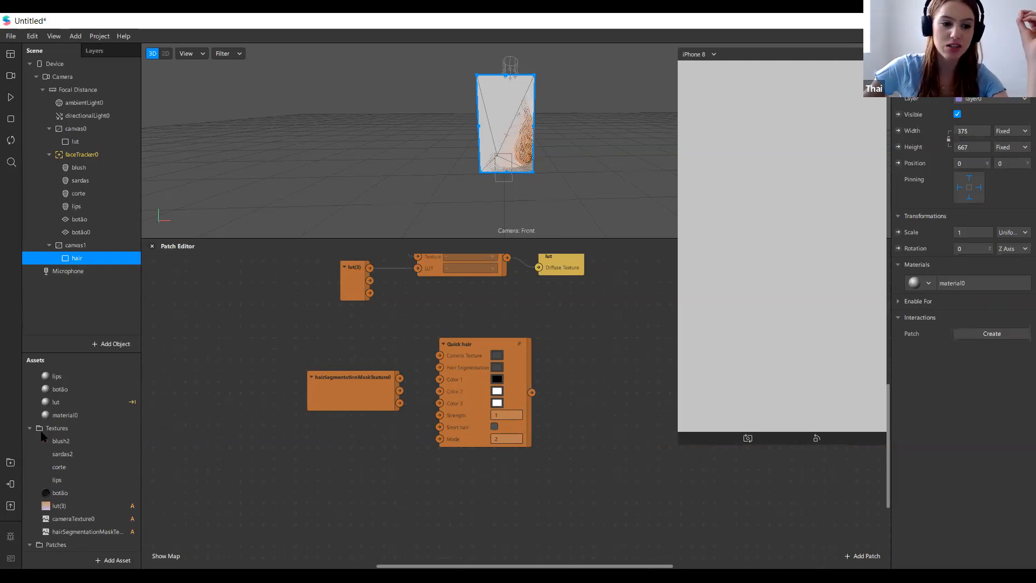
{"action": "left_click", "coordinate": [61, 415]}
{"action": "double_click", "coordinate": [59, 415]}
{"action": "type", "text": "hair"}
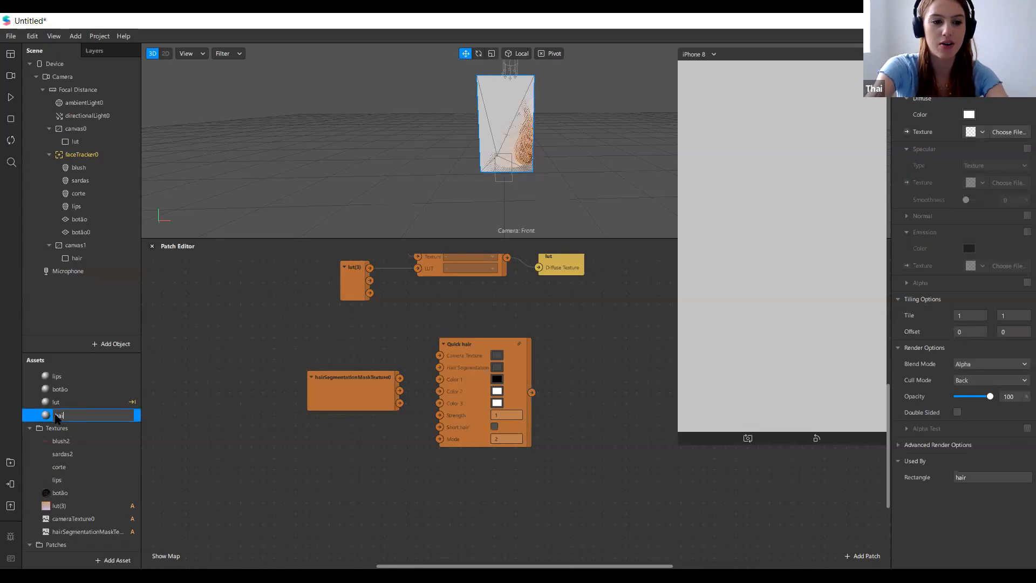
{"action": "key", "text": "Return"}
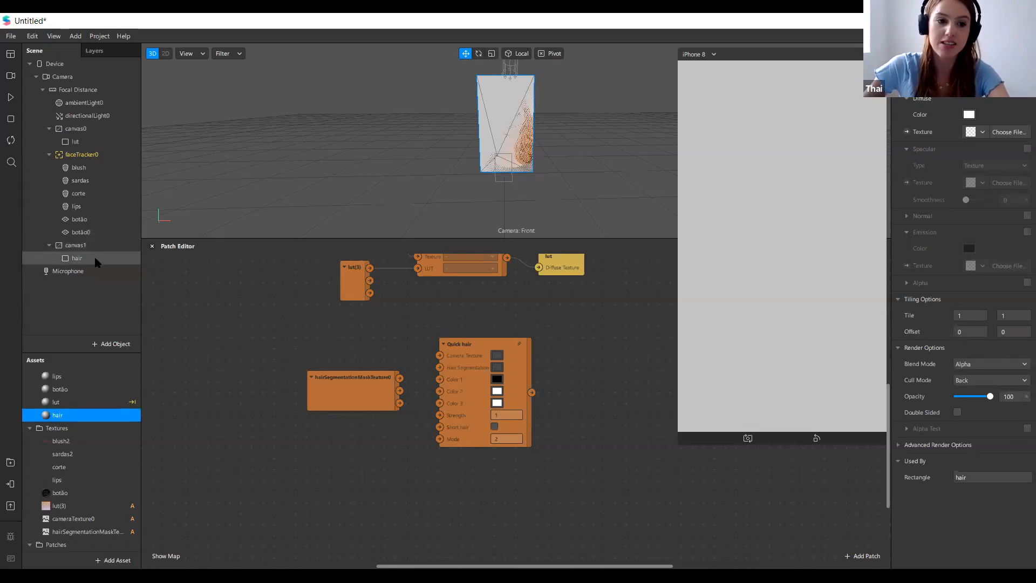
Step: Switch the hair material to an unlit shader type, create a patch for its diffuse texture, and place it beside the Quick hair patch
{"action": "left_click", "coordinate": [78, 258]}
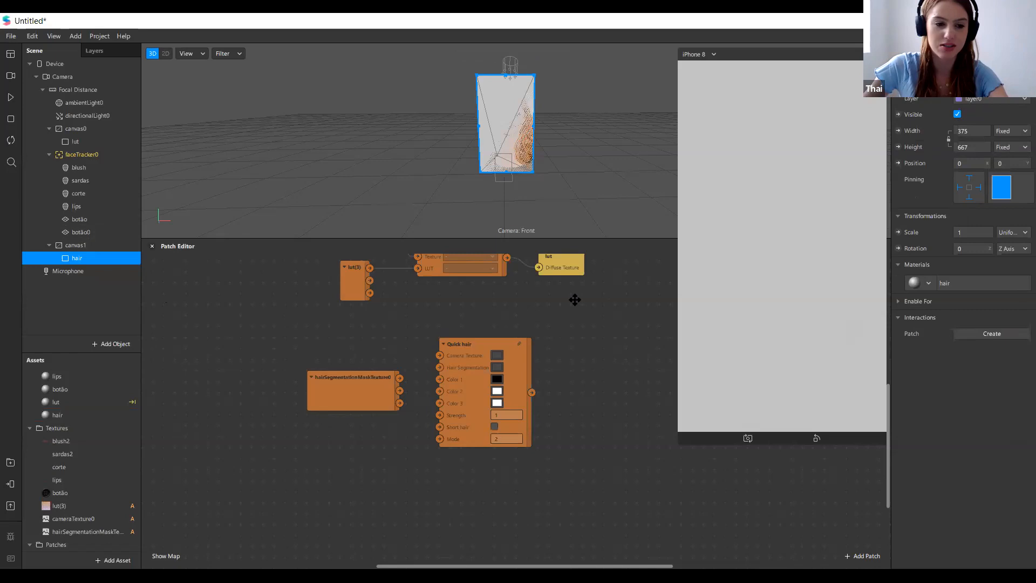
{"action": "left_click", "coordinate": [98, 412]}
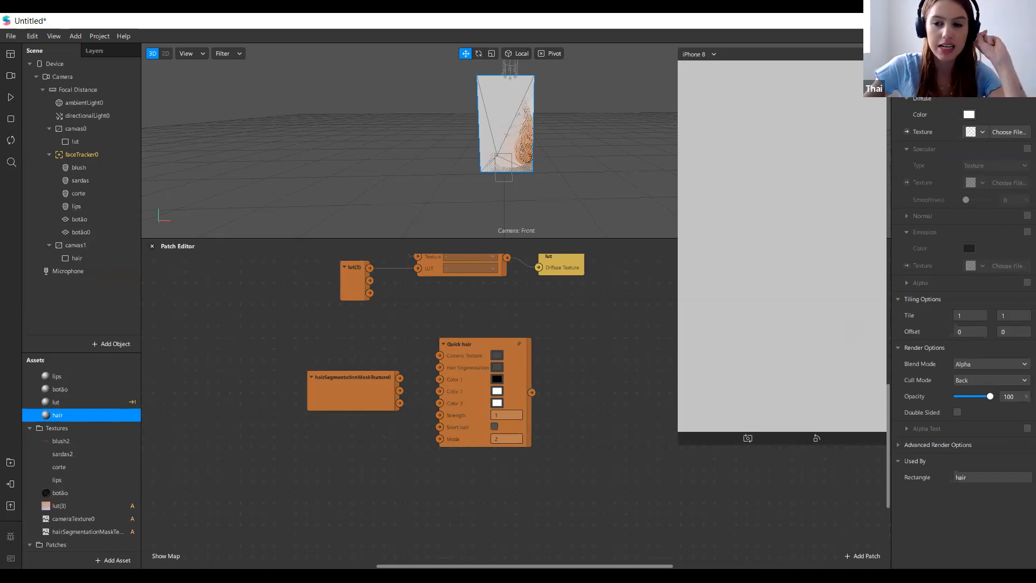
{"action": "left_click", "coordinate": [991, 81]}
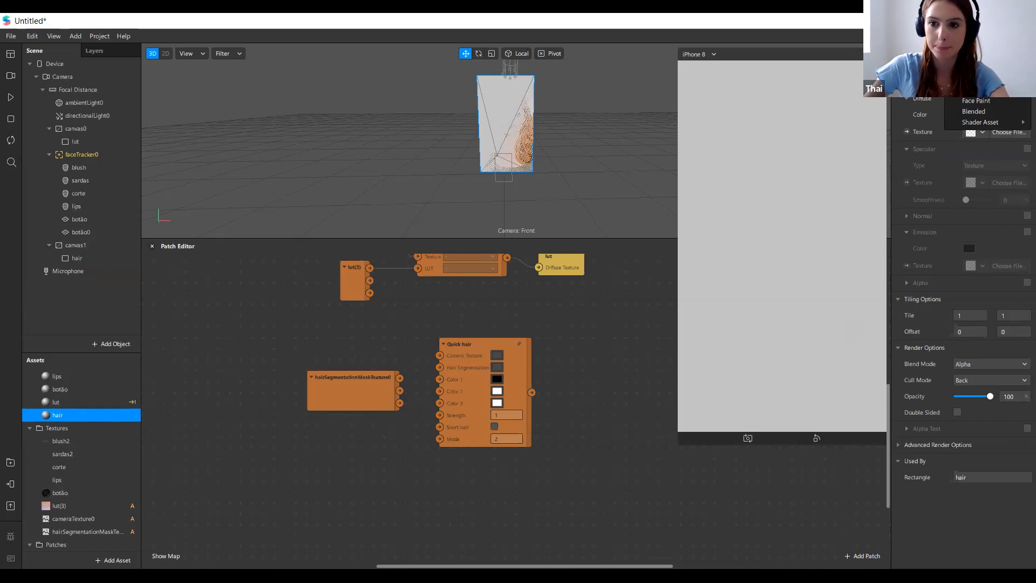
{"action": "left_click", "coordinate": [974, 68]}
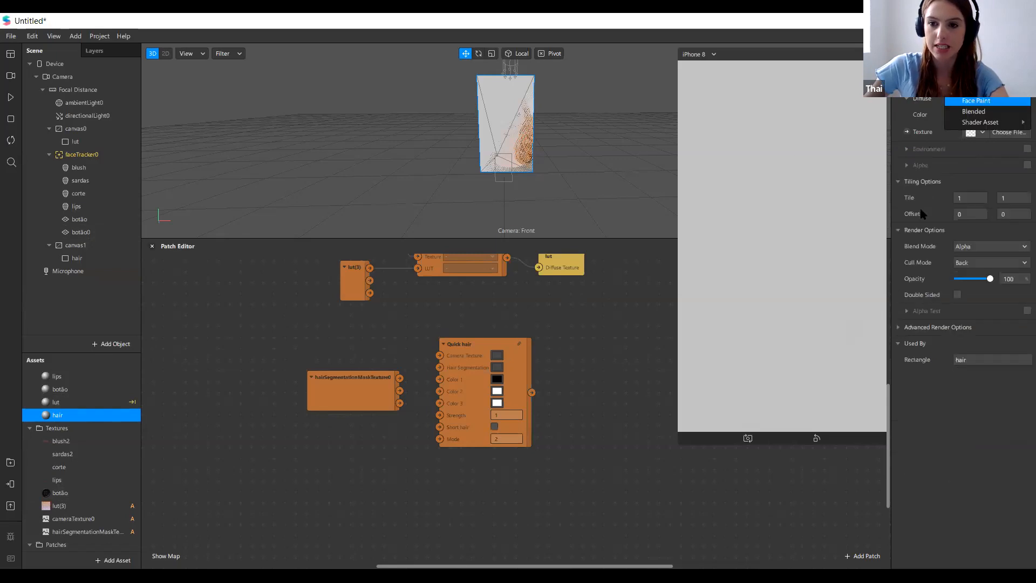
{"action": "left_click", "coordinate": [907, 133]}
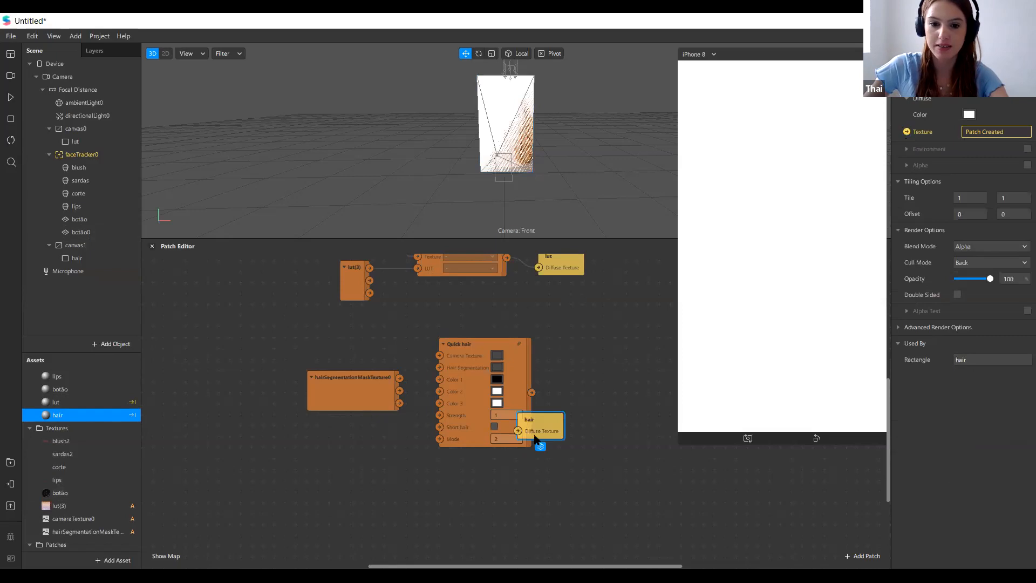
{"action": "left_click", "coordinate": [594, 406]}
{"action": "scroll", "coordinate": [581, 402], "scroll_direction": "up", "scroll_amount": 2}
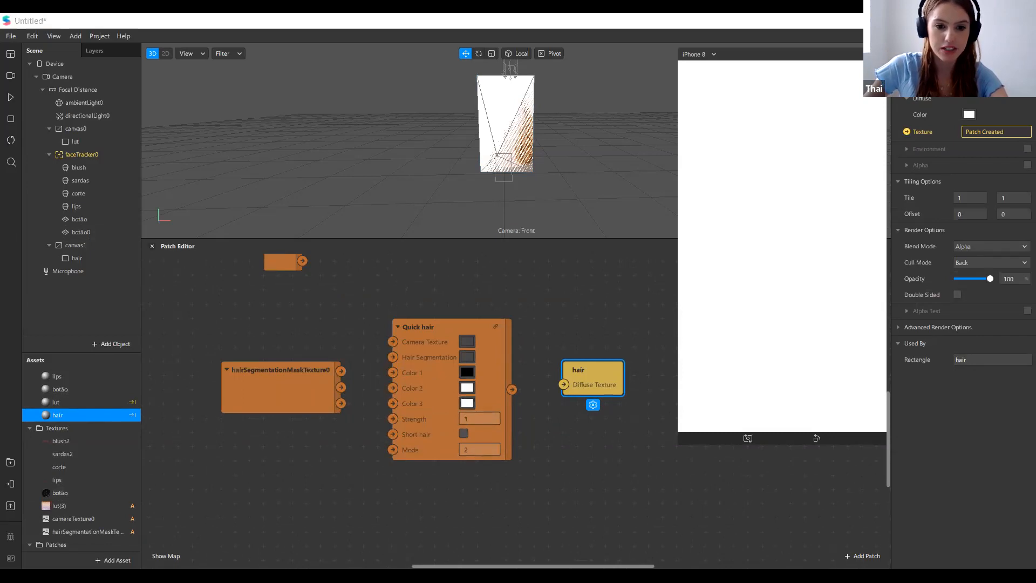
Step: Space out the cameraTexture0 patch and connect its RGBA output to the Camera Texture input of Quick hair
{"action": "left_click", "coordinate": [360, 328]}
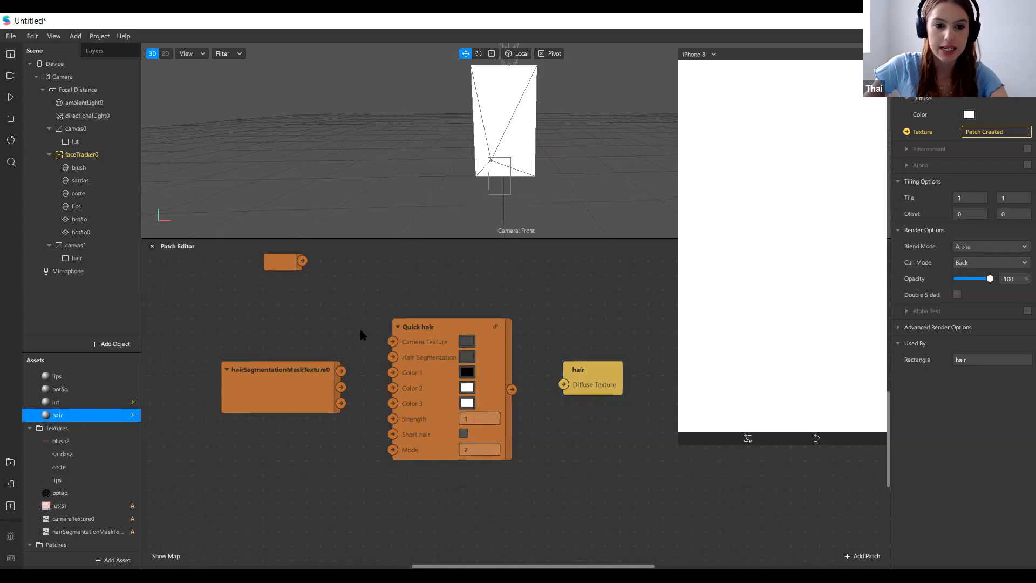
{"action": "scroll", "coordinate": [418, 389], "scroll_direction": "down", "scroll_amount": 2}
{"action": "scroll", "coordinate": [424, 359], "scroll_direction": "up", "scroll_amount": 2}
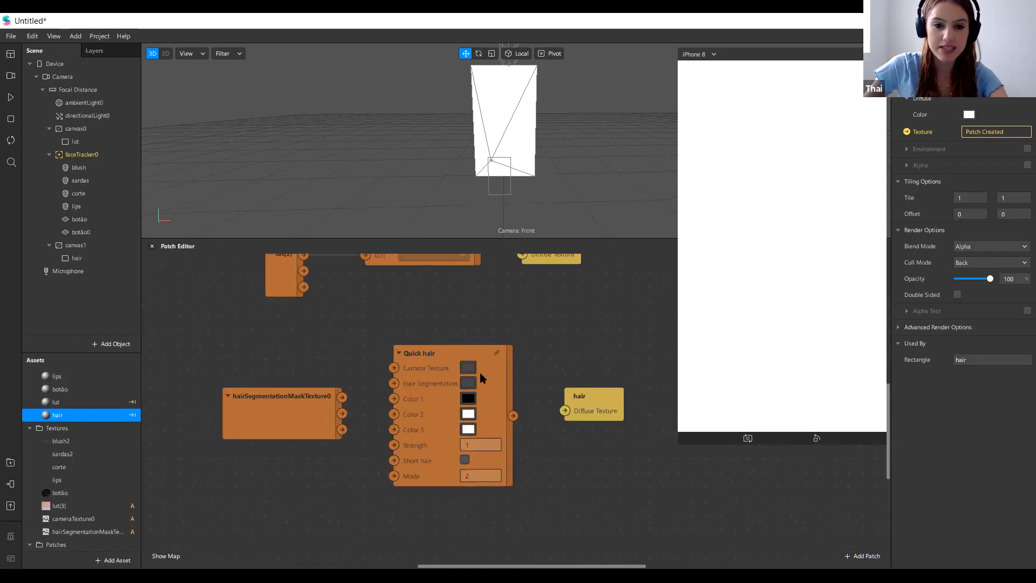
{"action": "scroll", "coordinate": [566, 432], "scroll_direction": "down", "scroll_amount": 2}
{"action": "scroll", "coordinate": [405, 360], "scroll_direction": "up", "scroll_amount": 2}
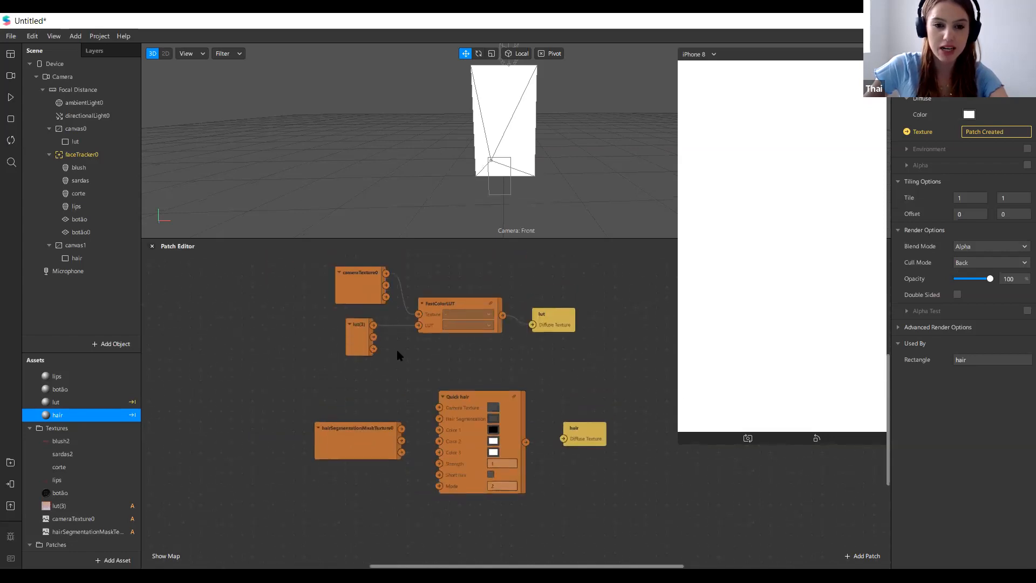
{"action": "left_click", "coordinate": [357, 293]}
{"action": "left_click_drag", "start_coordinate": [384, 286], "coordinate": [353, 275]}
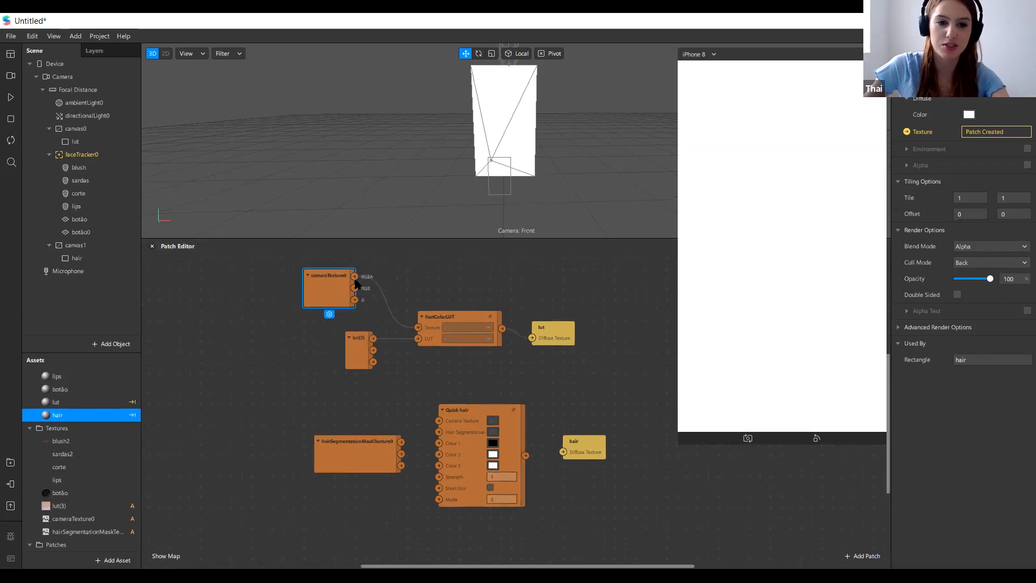
{"action": "left_click_drag", "start_coordinate": [355, 277], "coordinate": [376, 291]}
{"action": "left_click_drag", "start_coordinate": [439, 420], "coordinate": [439, 421]}
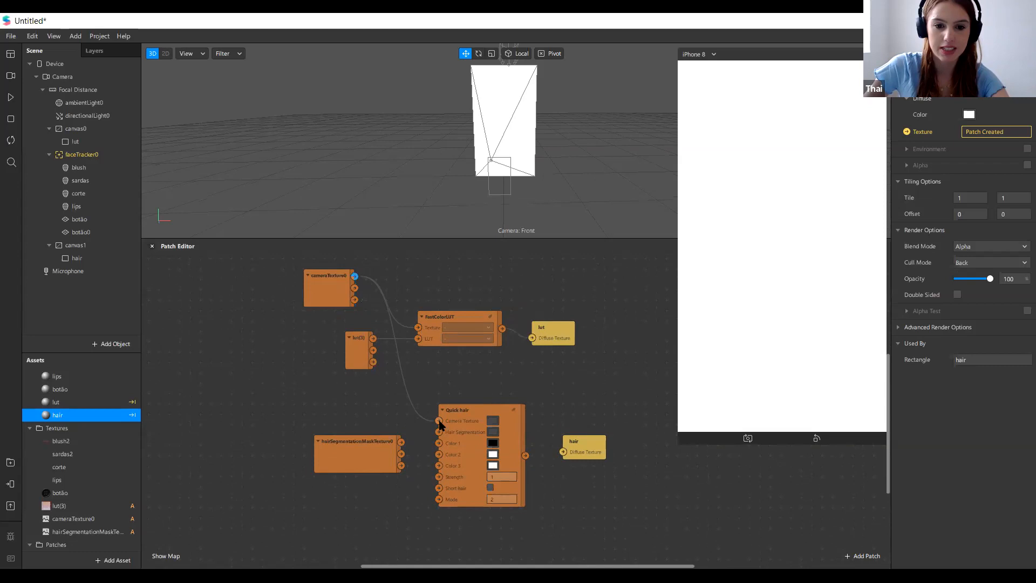
Step: Connect the hairSegmentationMaskTexture0 patch's RGBA output to the Hair Segmentation input of Quick hair
{"action": "scroll", "coordinate": [400, 481], "scroll_direction": "up", "scroll_amount": 3}
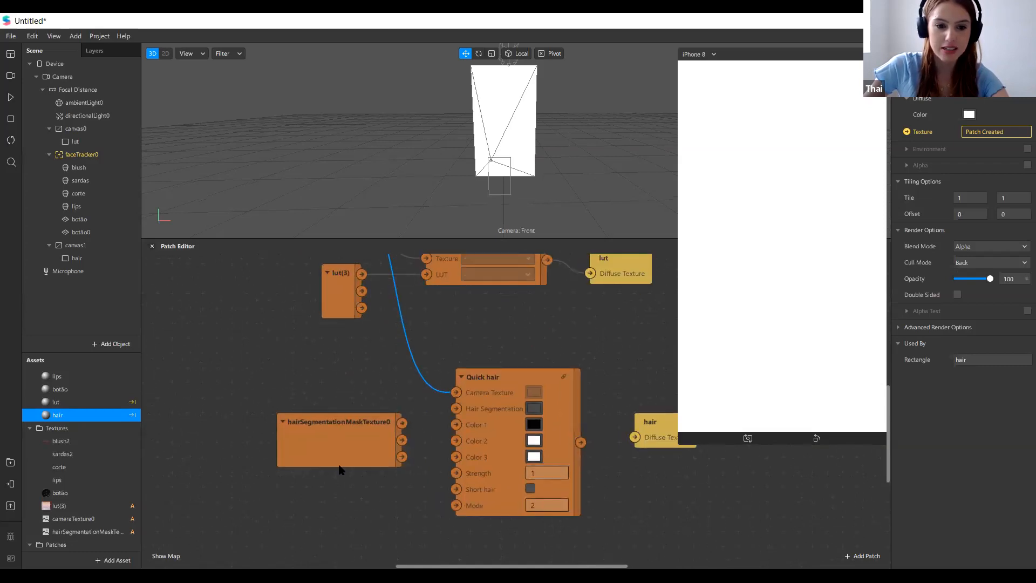
{"action": "scroll", "coordinate": [81, 502], "scroll_direction": "down", "scroll_amount": 2}
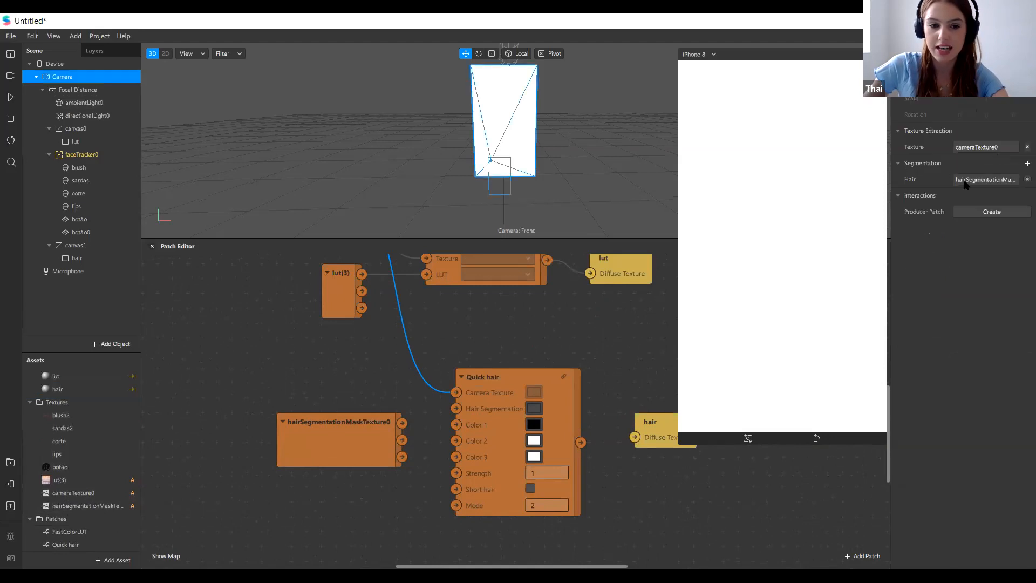
{"action": "left_click", "coordinate": [61, 506]}
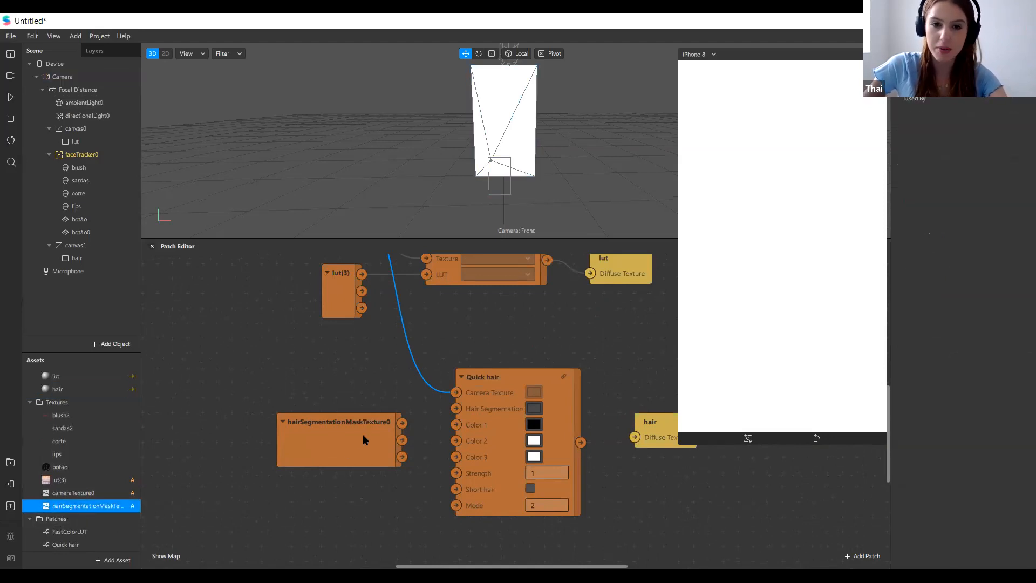
{"action": "left_click_drag", "start_coordinate": [354, 437], "coordinate": [454, 412]}
{"action": "scroll", "coordinate": [402, 411], "scroll_direction": "down", "scroll_amount": 3}
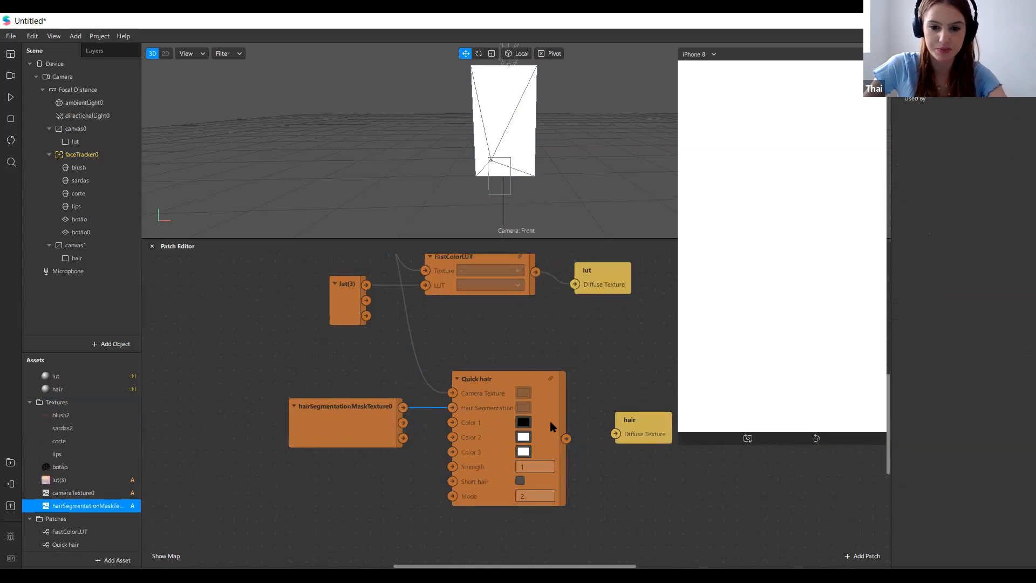
Step: Connect the Quick hair output to the hair material's Diffuse Texture patch and play the preview video
{"action": "scroll", "coordinate": [594, 439], "scroll_direction": "up", "scroll_amount": 4}
{"action": "left_click_drag", "start_coordinate": [513, 435], "coordinate": [570, 430]}
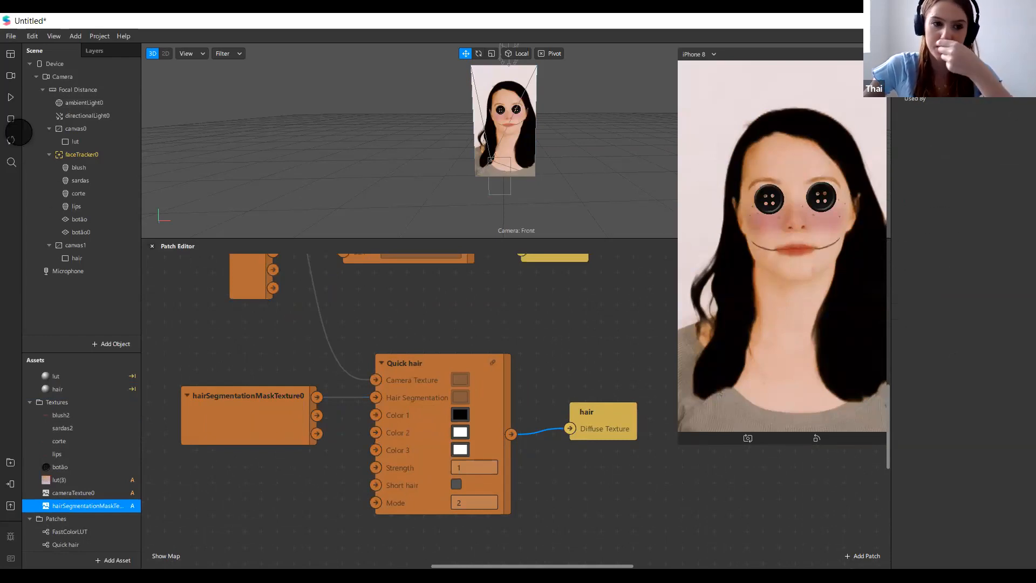
{"action": "left_click", "coordinate": [10, 97]}
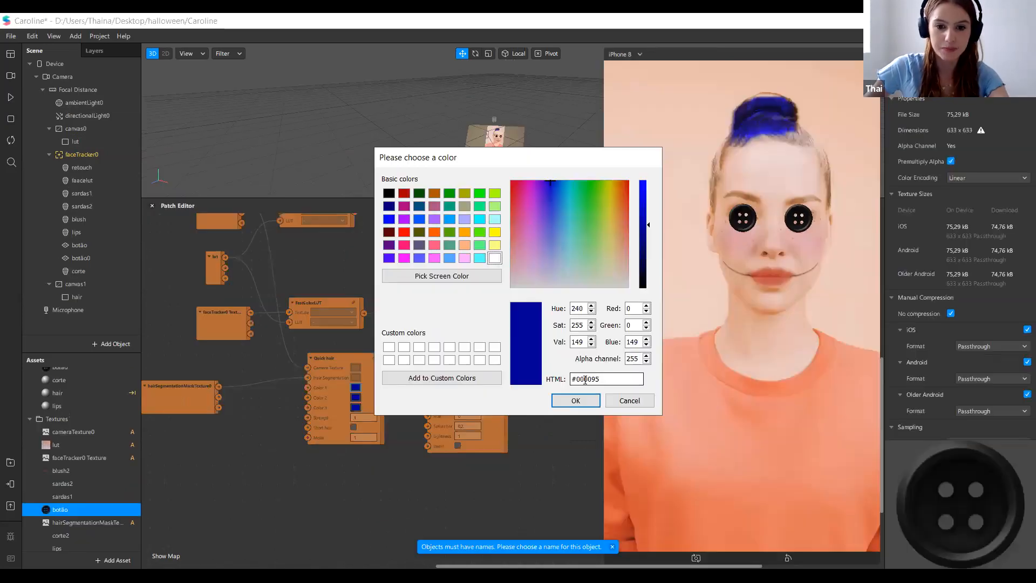
Step: Copy the hair color code #000095 from the Caroline project's color picker and close the picker without changes
{"action": "double_click", "coordinate": [585, 380]}
{"action": "left_click", "coordinate": [579, 381]}
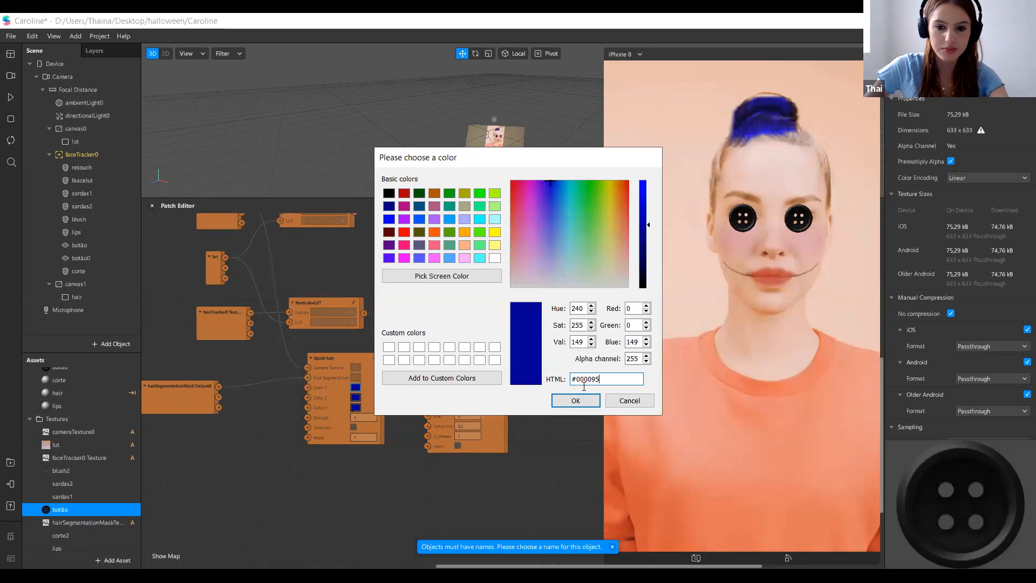
{"action": "left_click_drag", "start_coordinate": [618, 375], "coordinate": [620, 377]}
{"action": "key", "text": "ctrl+c"}
{"action": "left_click", "coordinate": [621, 404]}
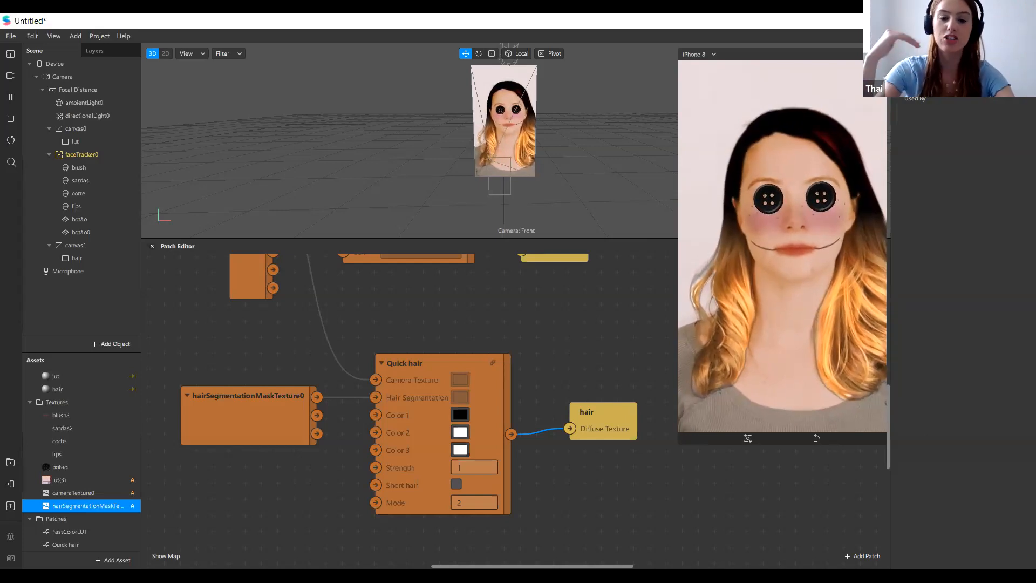
Step: Set the Mode of the Quick hair patch to 1
{"action": "scroll", "coordinate": [398, 504], "scroll_direction": "down", "scroll_amount": 1}
{"action": "left_click", "coordinate": [466, 503]}
{"action": "type", "text": "1"}
{"action": "key", "text": "Return"}
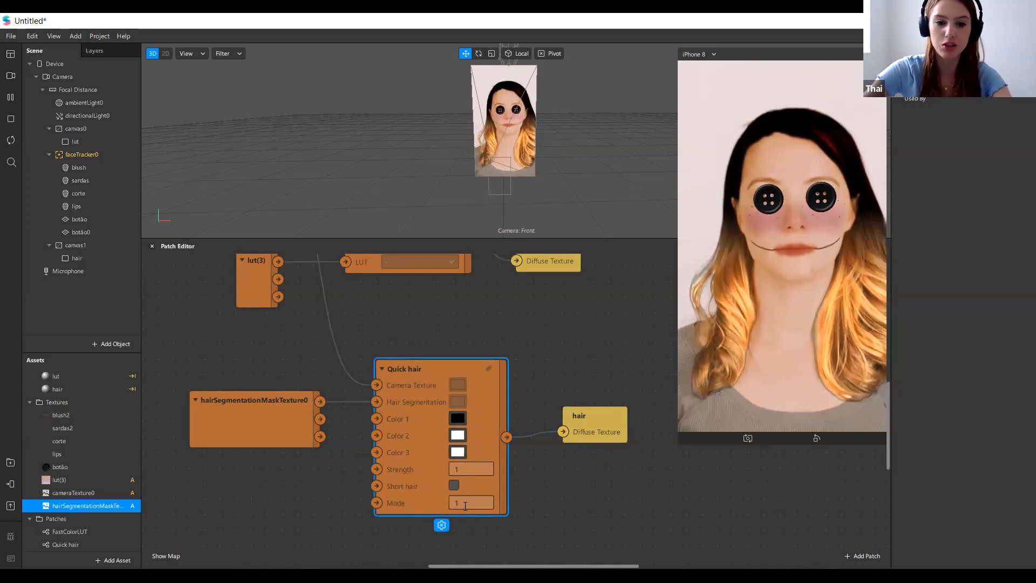
{"action": "left_click", "coordinate": [583, 502]}
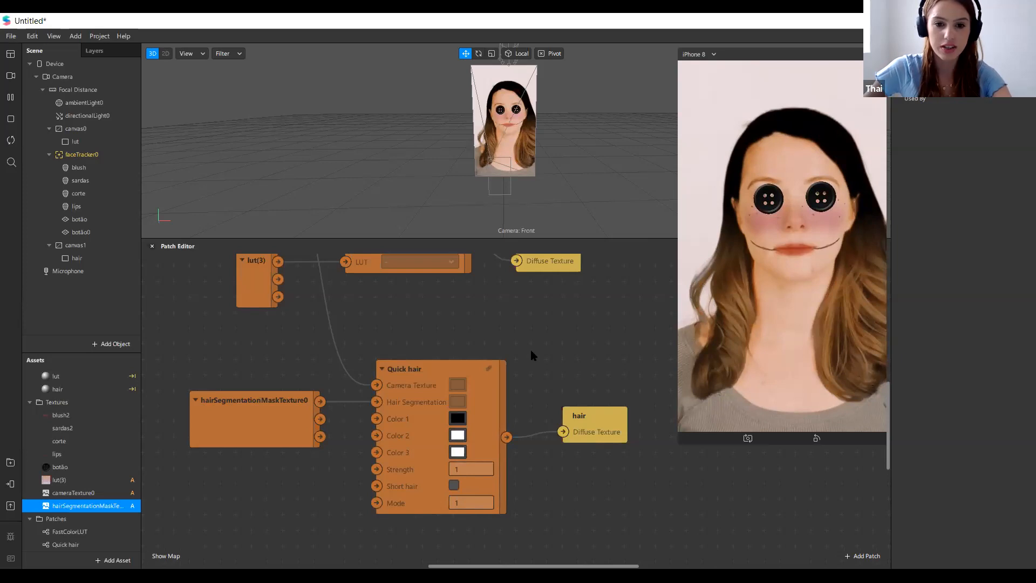
Step: Set Color 1, Color 2 and Color 3 of the Quick hair patch to #000095
{"action": "left_click", "coordinate": [457, 418]}
{"action": "left_click_drag", "start_coordinate": [632, 379], "coordinate": [570, 379]}
{"action": "type", "text": "#000095"}
{"action": "left_click", "coordinate": [577, 400]}
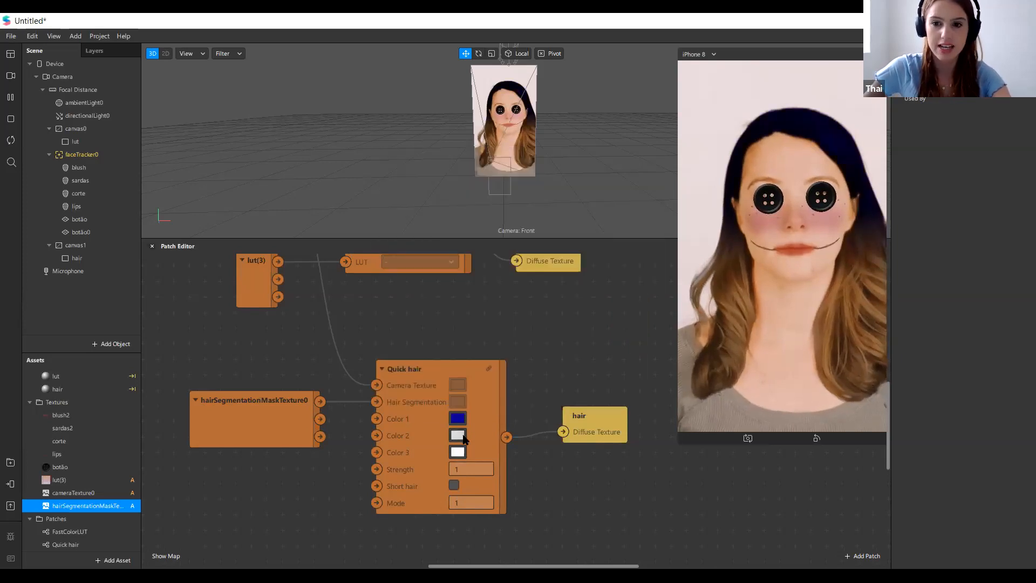
{"action": "left_click", "coordinate": [457, 435]}
{"action": "left_click_drag", "start_coordinate": [576, 379], "coordinate": [595, 380]}
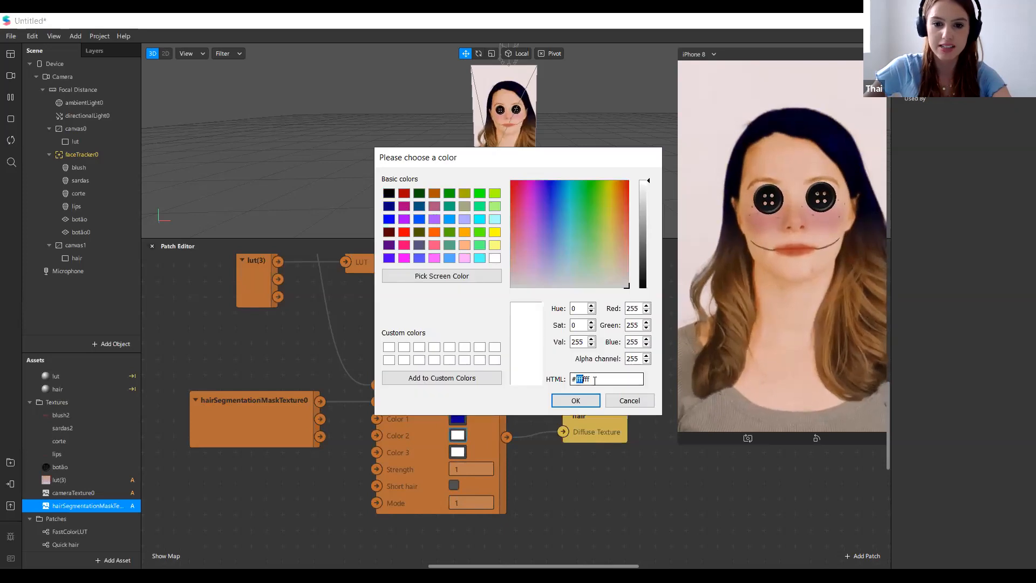
{"action": "type", "text": "#000095"}
{"action": "left_click", "coordinate": [591, 399]}
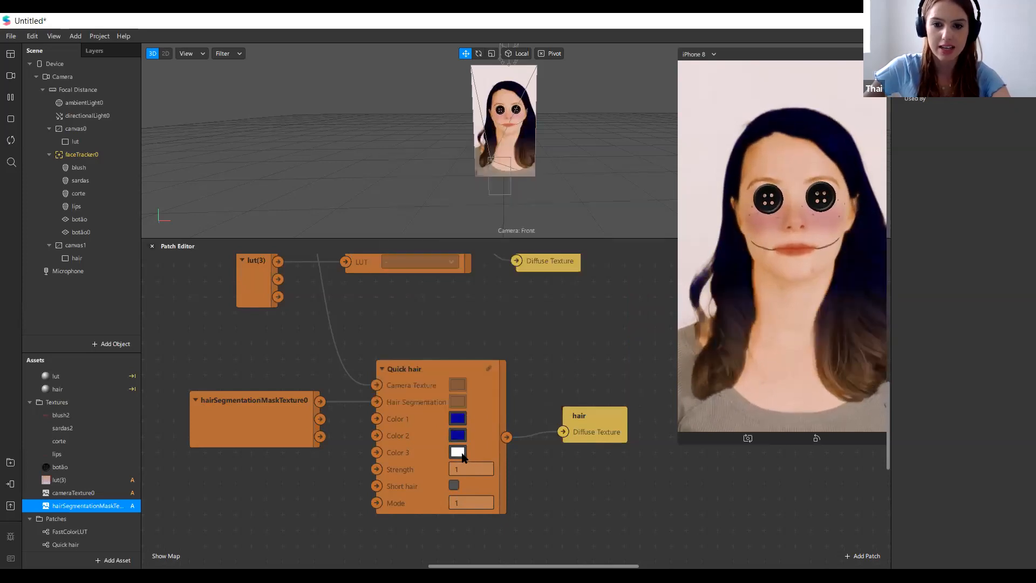
{"action": "left_click", "coordinate": [459, 450]}
{"action": "left_click_drag", "start_coordinate": [576, 379], "coordinate": [598, 405]}
{"action": "key", "text": "ctrl+v"}
{"action": "left_click", "coordinate": [575, 400]}
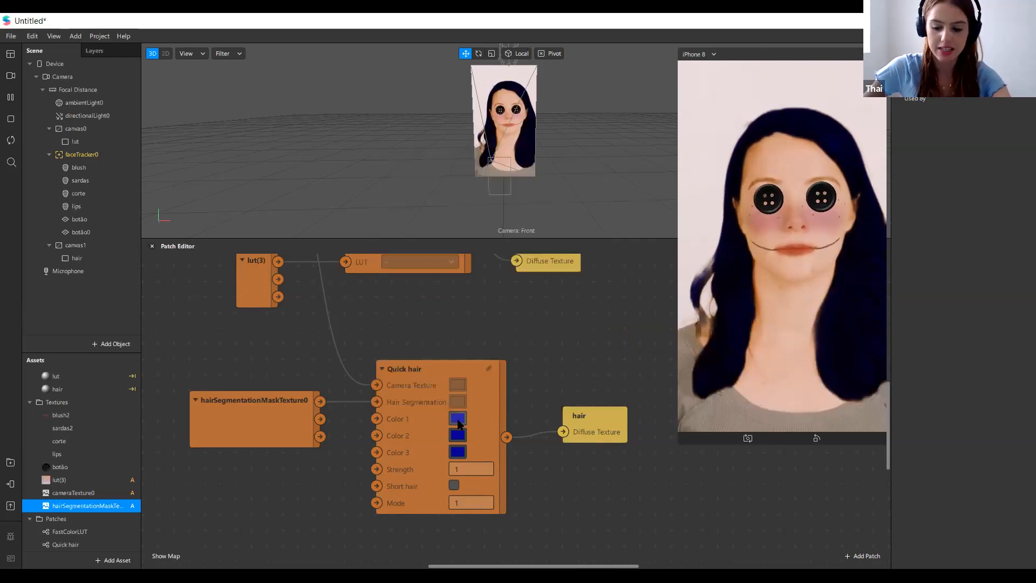
Step: Brighten Color 1 of the Quick hair patch to #0000d0
{"action": "left_click", "coordinate": [457, 419]}
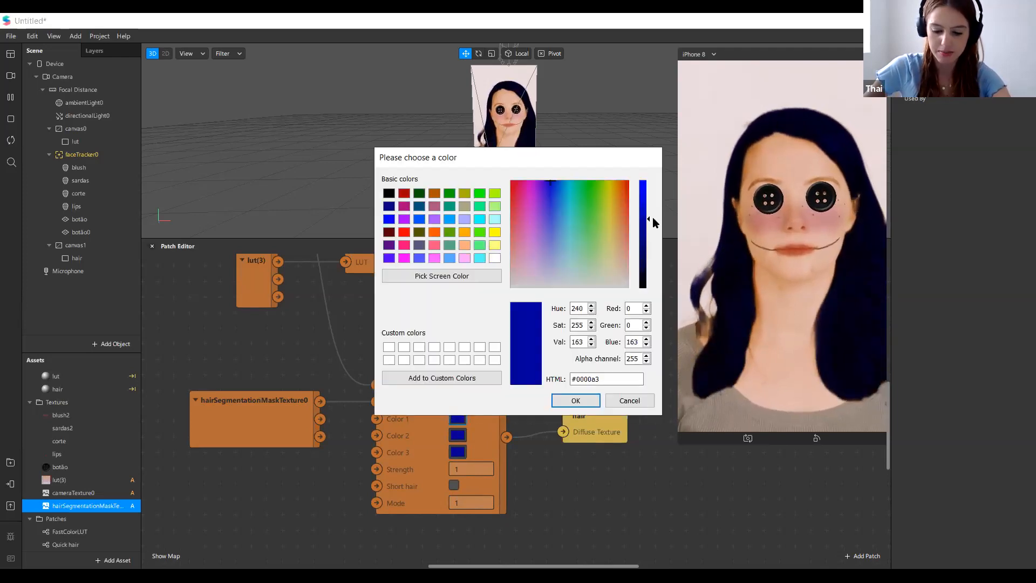
{"action": "left_click_drag", "start_coordinate": [650, 195], "coordinate": [648, 200]}
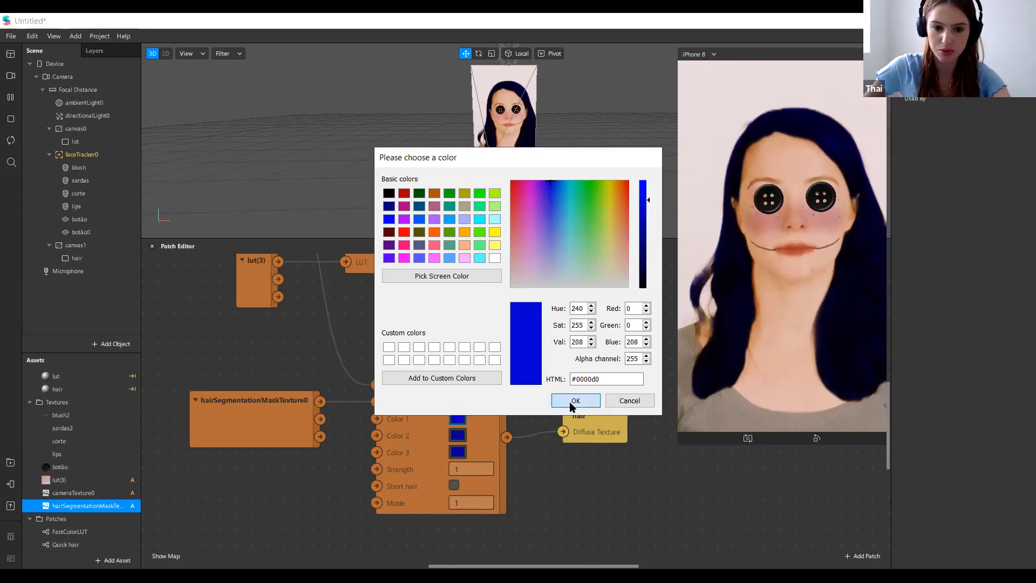
{"action": "left_click", "coordinate": [573, 402]}
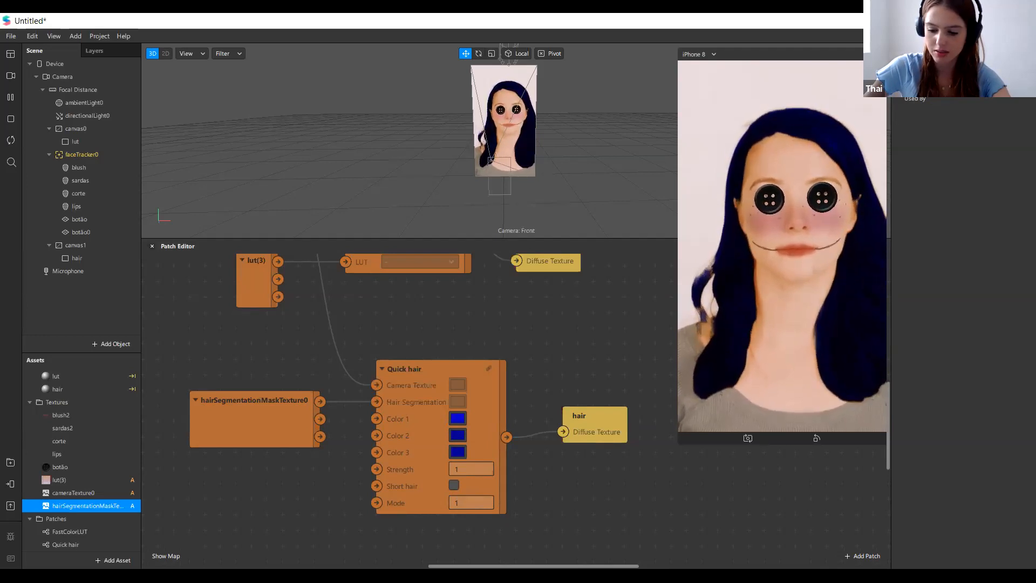
Step: Set the opacity of the hair material to 70%
{"action": "scroll", "coordinate": [92, 448], "scroll_direction": "up", "scroll_amount": 3}
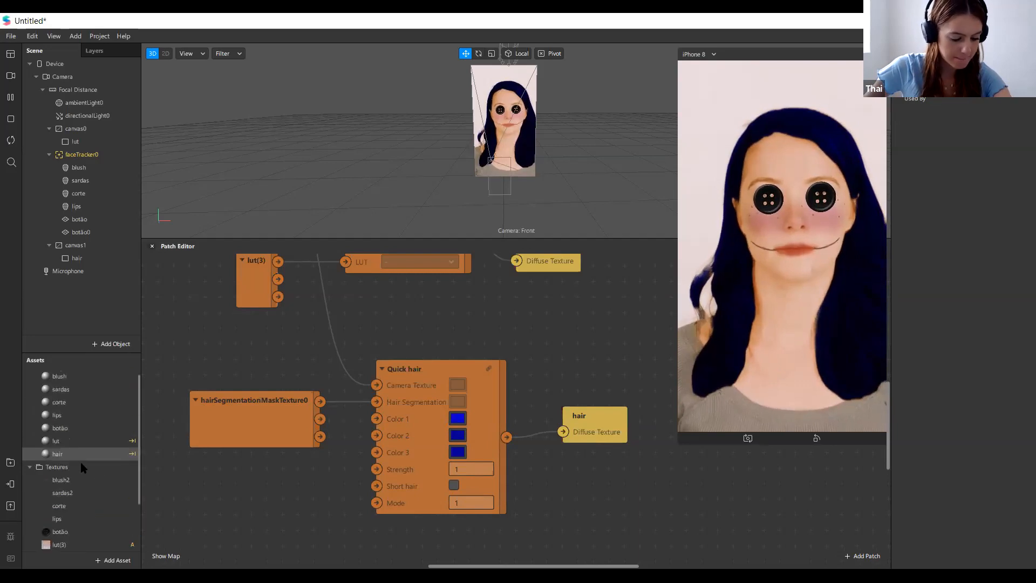
{"action": "left_click", "coordinate": [86, 455]}
{"action": "mouse_move", "coordinate": [988, 278]}
{"action": "left_mouse_down"}
{"action": "mouse_move", "coordinate": [971, 280]}
{"action": "mouse_move", "coordinate": [981, 279]}
{"action": "left_mouse_up"}
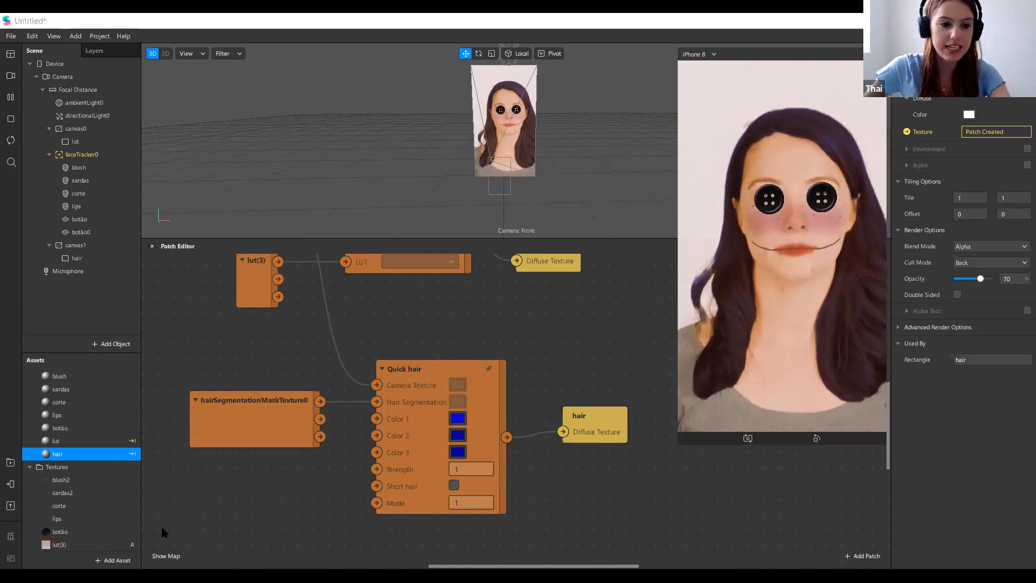
Step: Import the Adjust Colors shader from the AR Library's patch assets into the Untitled project and close the library
{"action": "left_click", "coordinate": [11, 465]}
{"action": "left_click", "coordinate": [331, 249]}
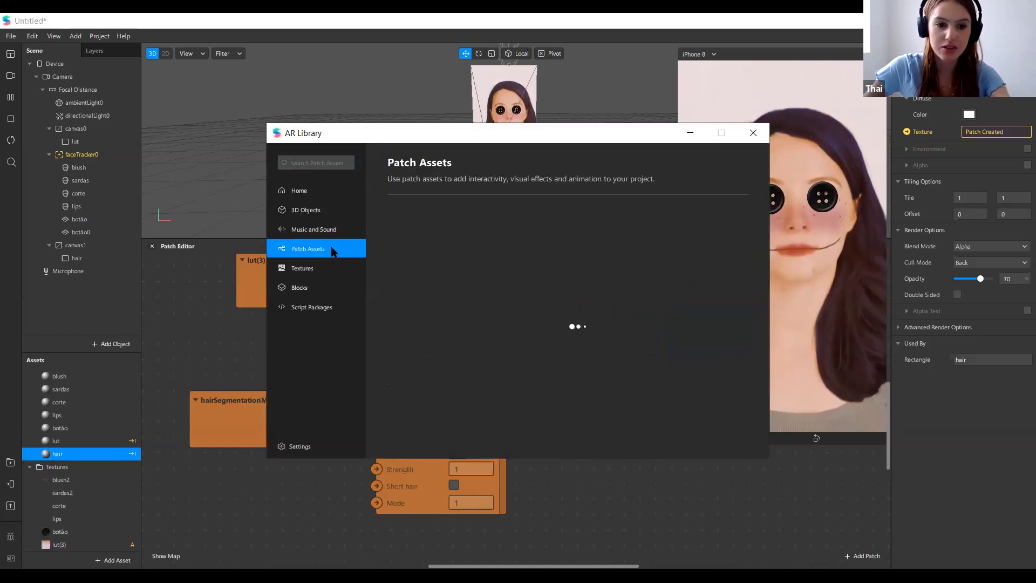
{"action": "left_click", "coordinate": [453, 345]}
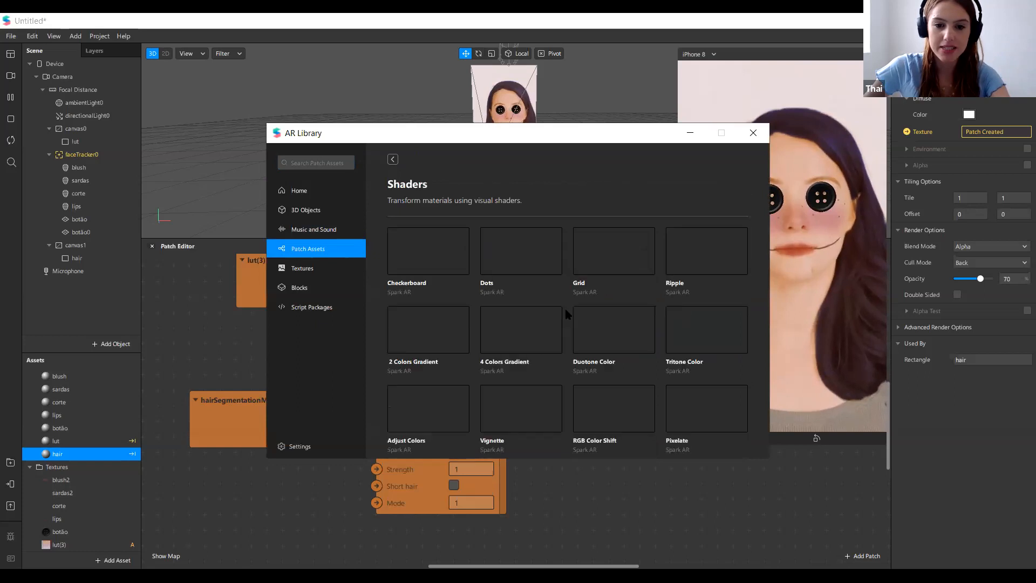
{"action": "scroll", "coordinate": [432, 302], "scroll_direction": "down", "scroll_amount": 3}
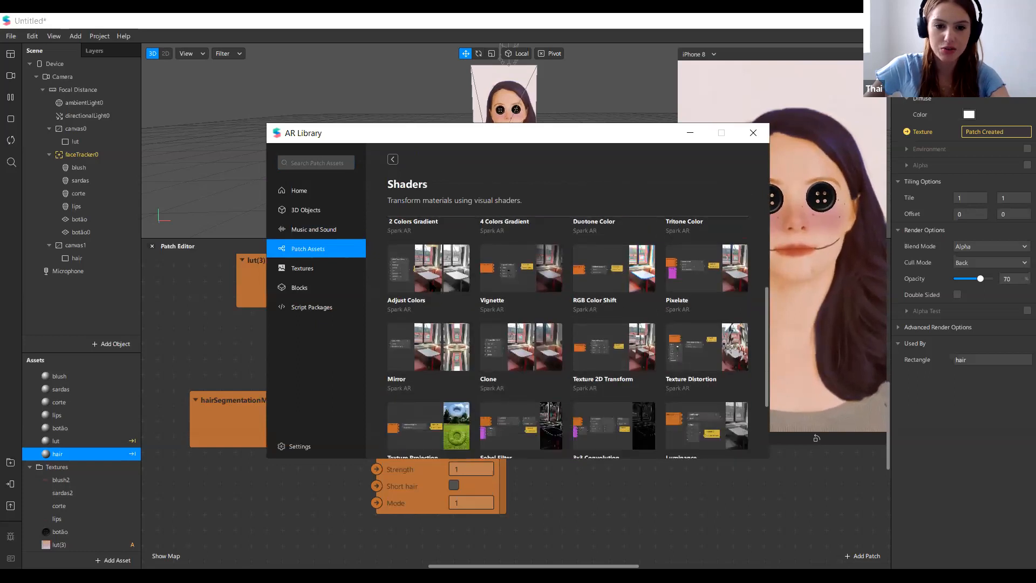
{"action": "left_click", "coordinate": [425, 295]}
{"action": "left_click", "coordinate": [723, 187]}
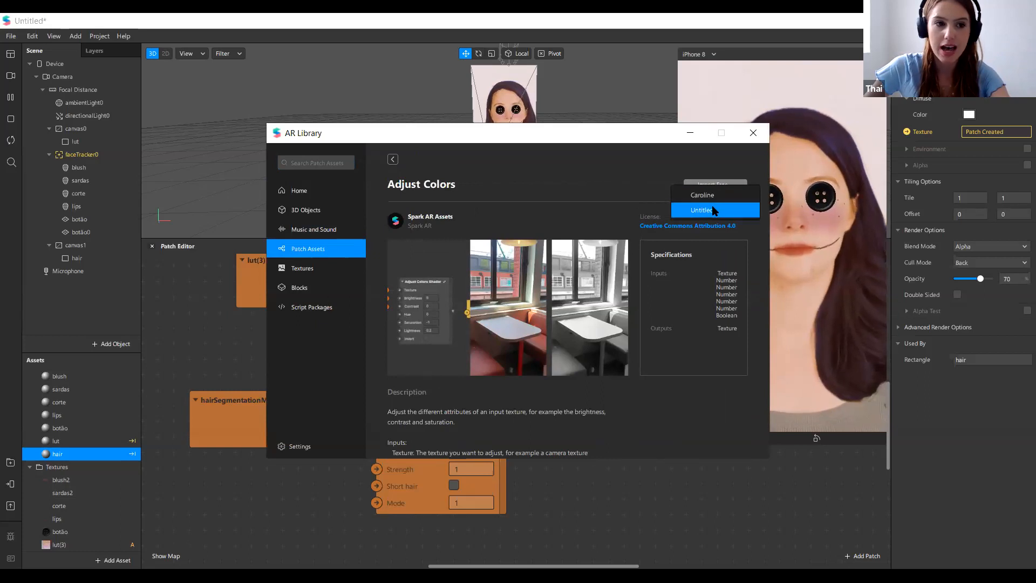
{"action": "left_click", "coordinate": [712, 210]}
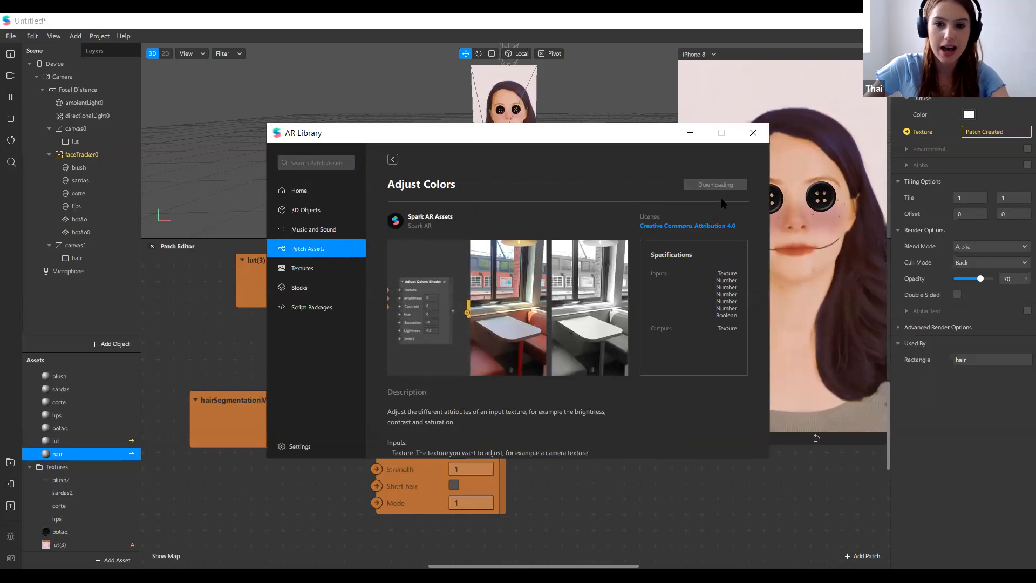
{"action": "left_click", "coordinate": [746, 139]}
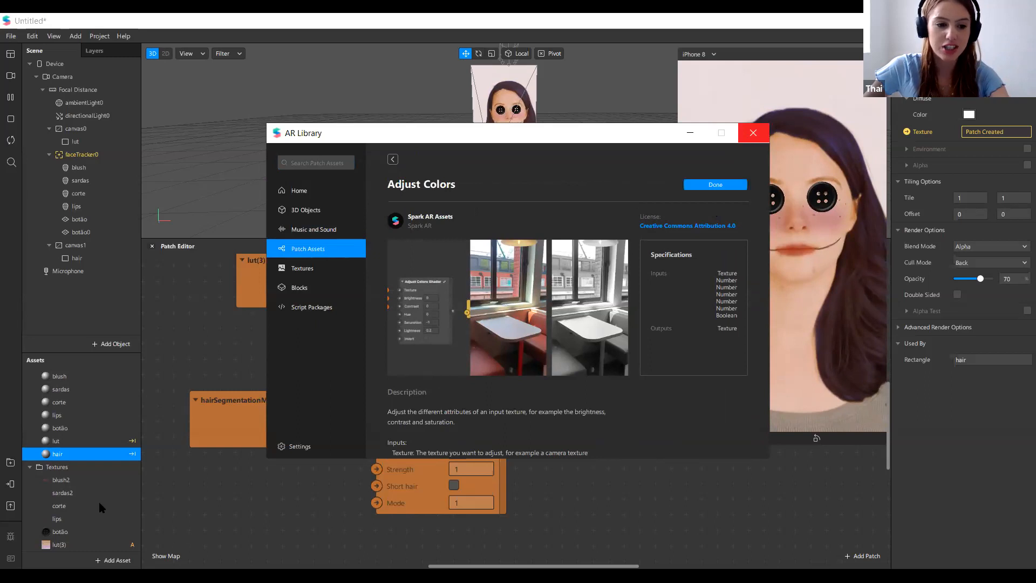
Step: Add the Adjust Colors Shader patch to the Patch Editor and move the hair material patch aside to make room
{"action": "scroll", "coordinate": [80, 518], "scroll_direction": "down", "scroll_amount": 3}
{"action": "left_click", "coordinate": [75, 530]}
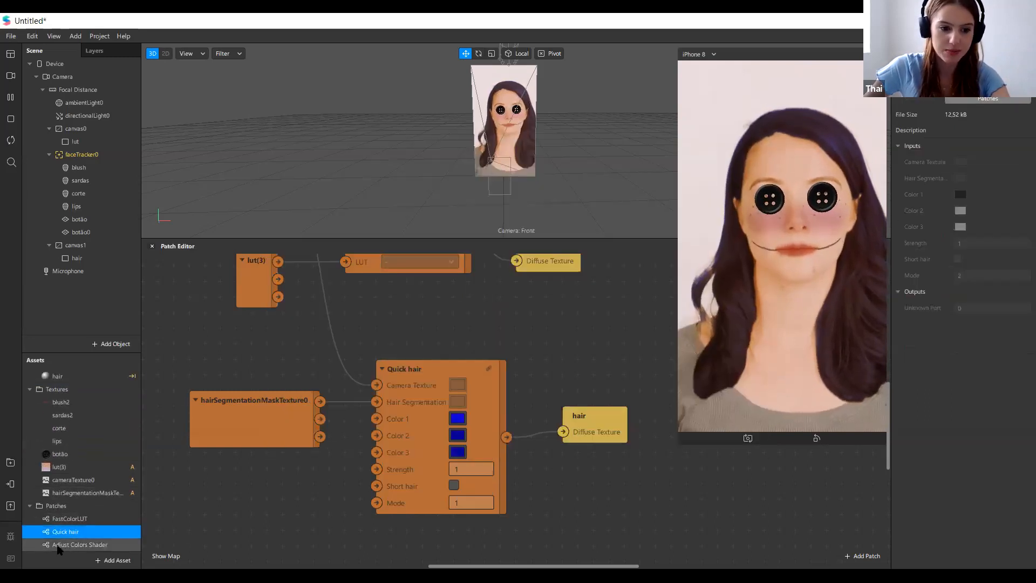
{"action": "left_click_drag", "start_coordinate": [57, 544], "coordinate": [588, 436]}
{"action": "scroll", "coordinate": [278, 357], "scroll_direction": "down", "scroll_amount": 5}
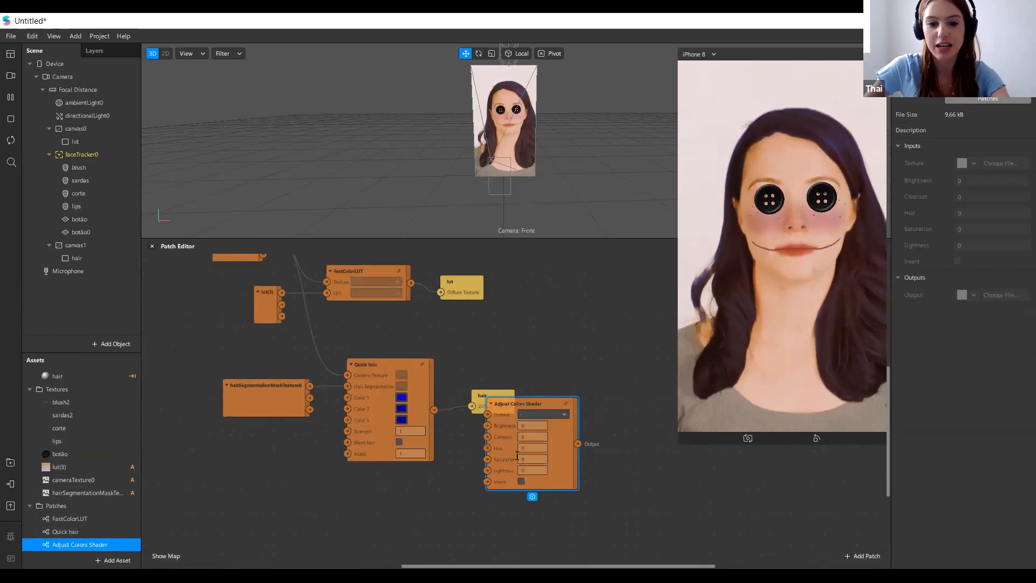
{"action": "scroll", "coordinate": [510, 454], "scroll_direction": "up", "scroll_amount": 4}
{"action": "left_click_drag", "start_coordinate": [485, 375], "coordinate": [684, 389]}
Step: Connect the Quick hair output to the Adjust Colors Shader's Texture and its Output to the hair patch's Diffuse Texture
{"action": "scroll", "coordinate": [416, 366], "scroll_direction": "up", "scroll_amount": 2}
{"action": "left_click_drag", "start_coordinate": [320, 391], "coordinate": [406, 398]}
{"action": "left_click_drag", "start_coordinate": [553, 445], "coordinate": [616, 403]}
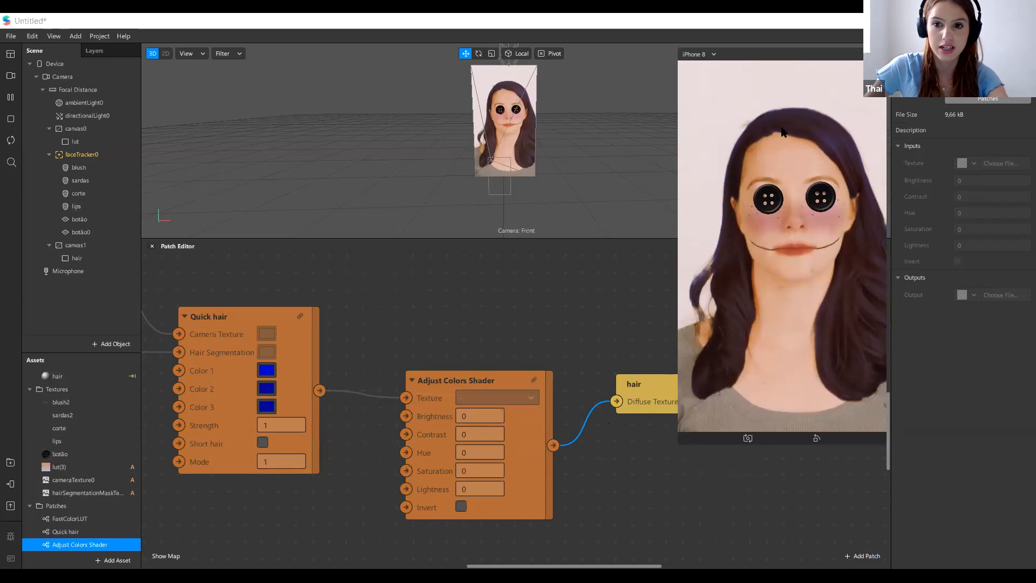
Step: Set the Adjust Colors Shader's Contrast to 0,2 and Lightness to 1
{"action": "left_click", "coordinate": [487, 432]}
{"action": "type", "text": "0,2"}
{"action": "key", "text": "Return"}
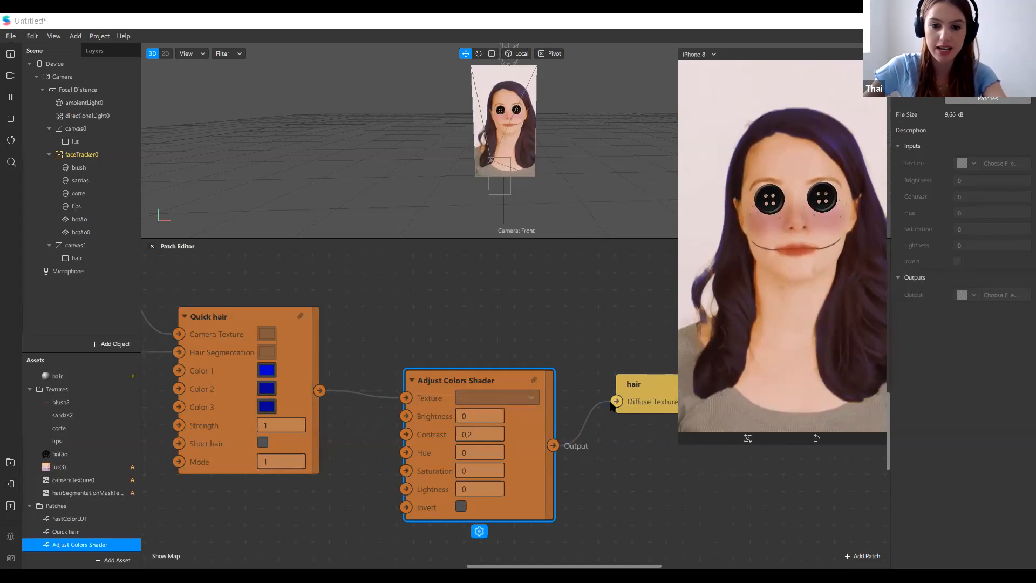
{"action": "left_click", "coordinate": [477, 488]}
{"action": "type", "text": "1"}
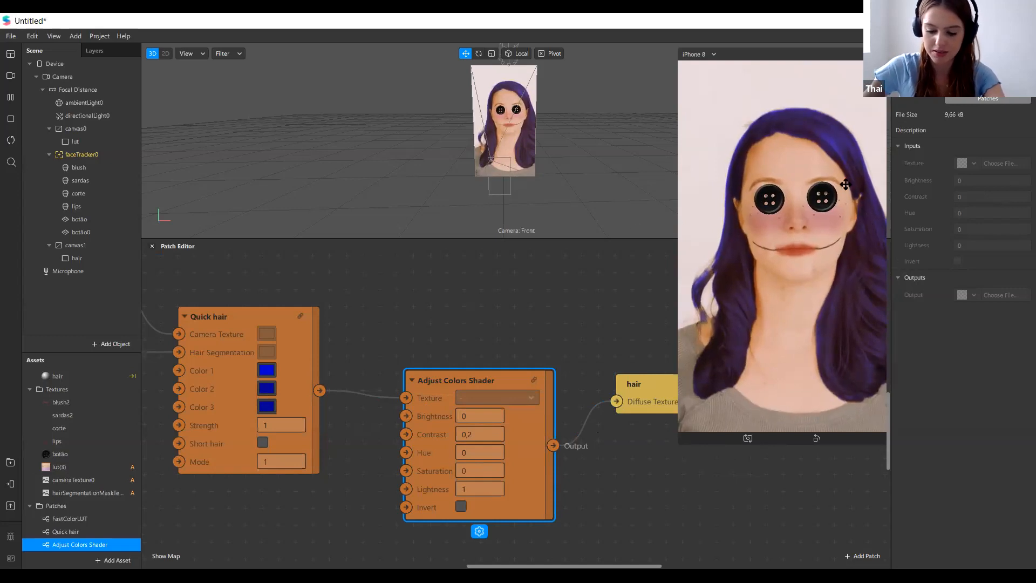
Step: Raise the opacity of the hair material to 77%
{"action": "scroll", "coordinate": [610, 454], "scroll_direction": "down", "scroll_amount": 2}
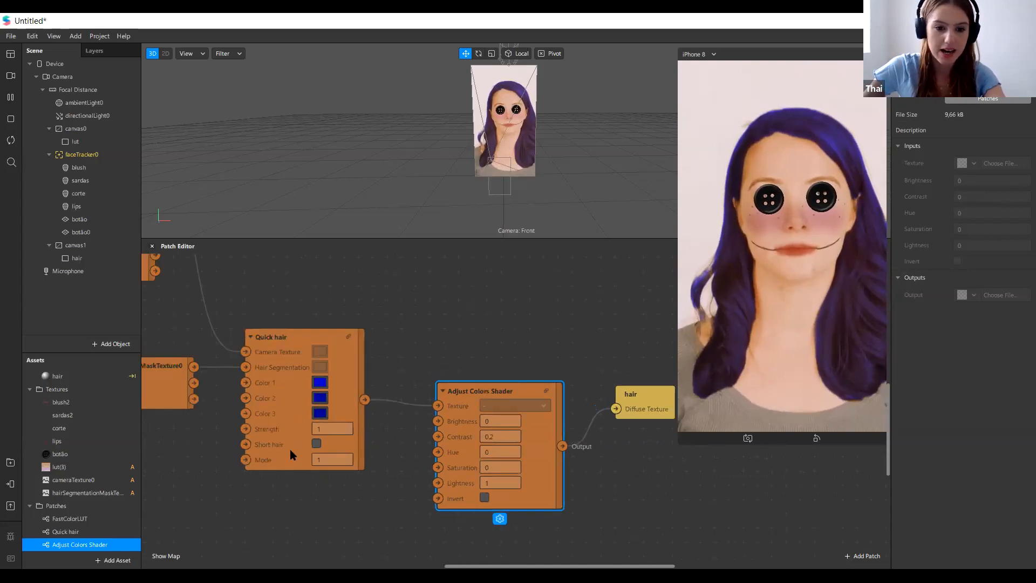
{"action": "left_click", "coordinate": [57, 376]}
{"action": "left_click_drag", "start_coordinate": [994, 279], "coordinate": [983, 282]}
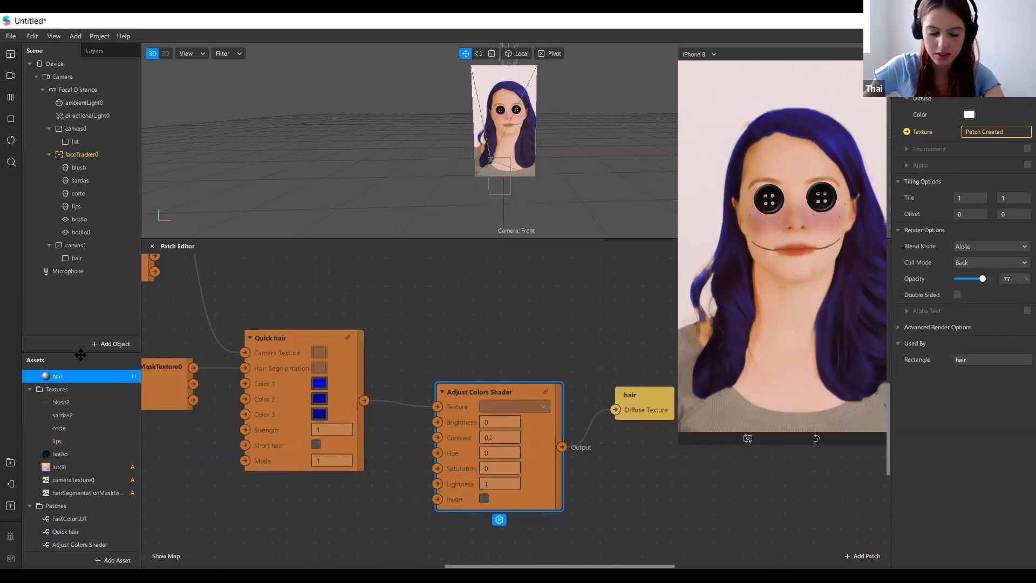
Step: Resize the effect preview and review the complete patch graph beside it
{"action": "left_click", "coordinate": [87, 492]}
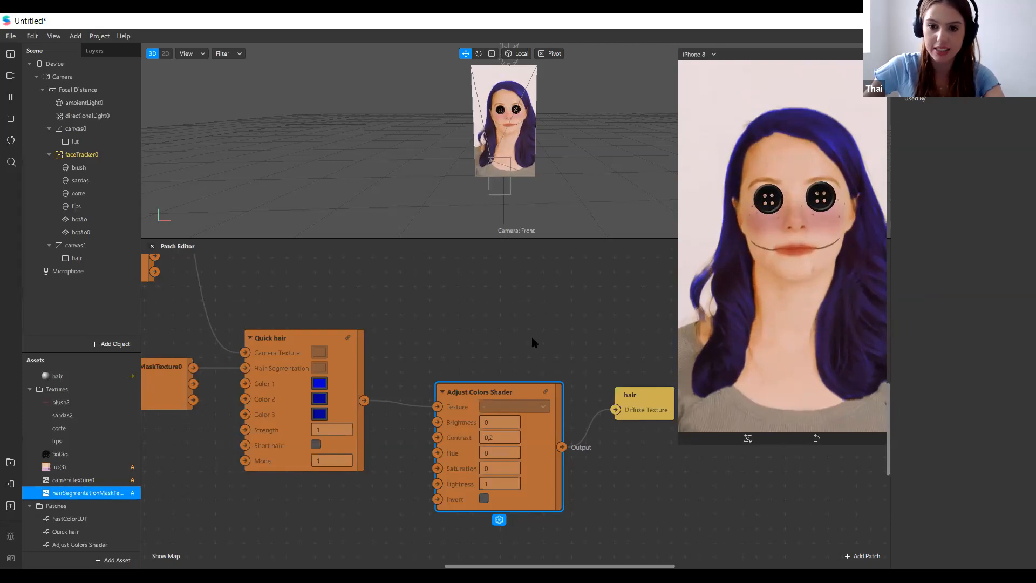
{"action": "scroll", "coordinate": [562, 337], "scroll_direction": "down", "scroll_amount": 3}
{"action": "left_click_drag", "start_coordinate": [682, 310], "coordinate": [753, 216]}
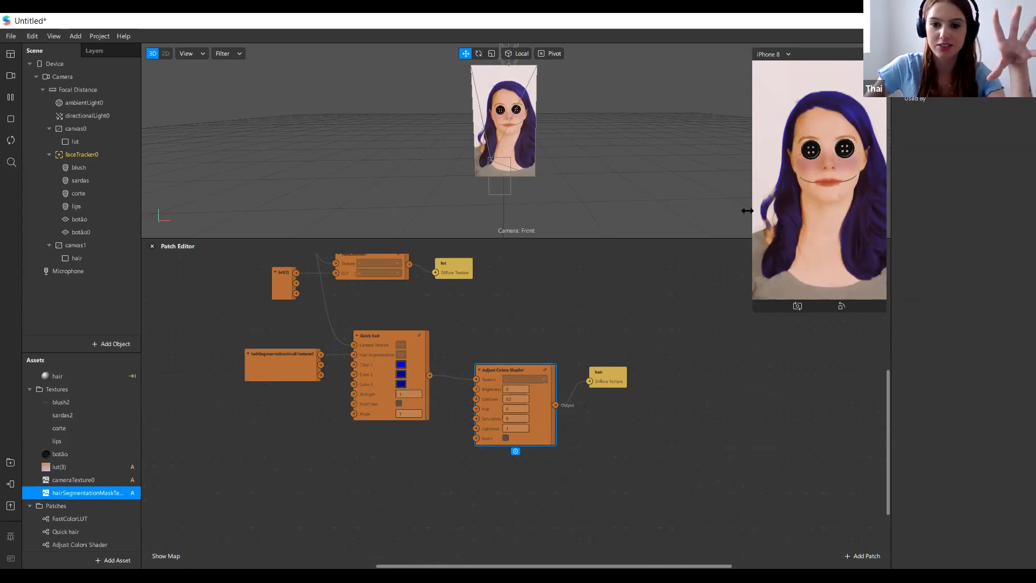
{"action": "left_click_drag", "start_coordinate": [748, 211], "coordinate": [694, 283]}
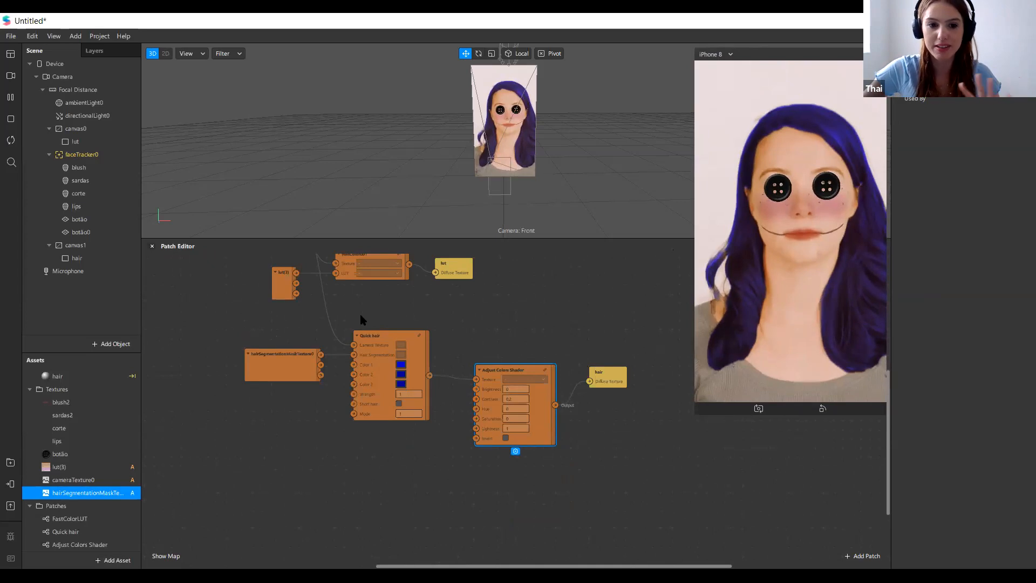
{"action": "left_click", "coordinate": [539, 323]}
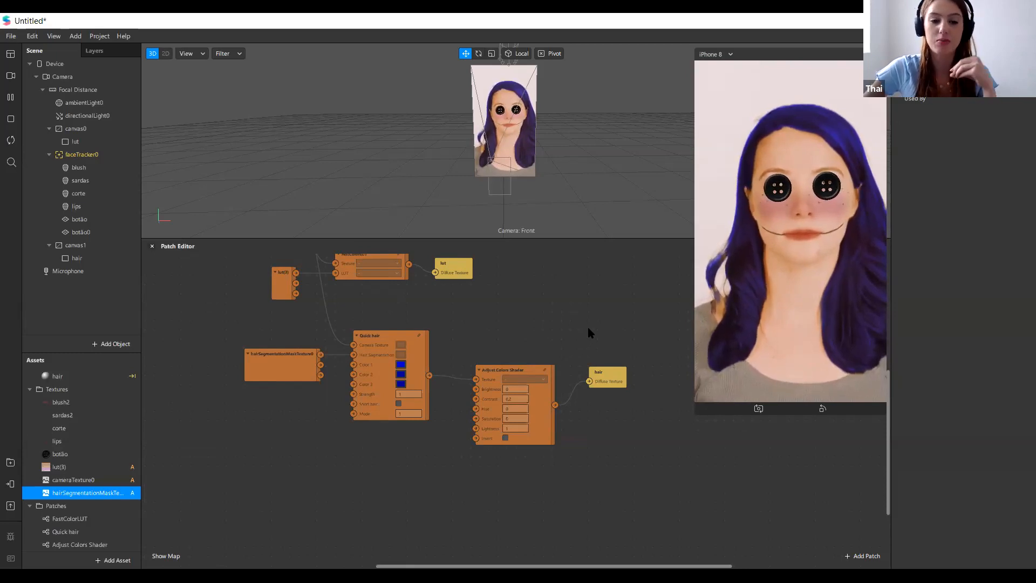
{"action": "scroll", "coordinate": [585, 328], "scroll_direction": "up", "scroll_amount": 1}
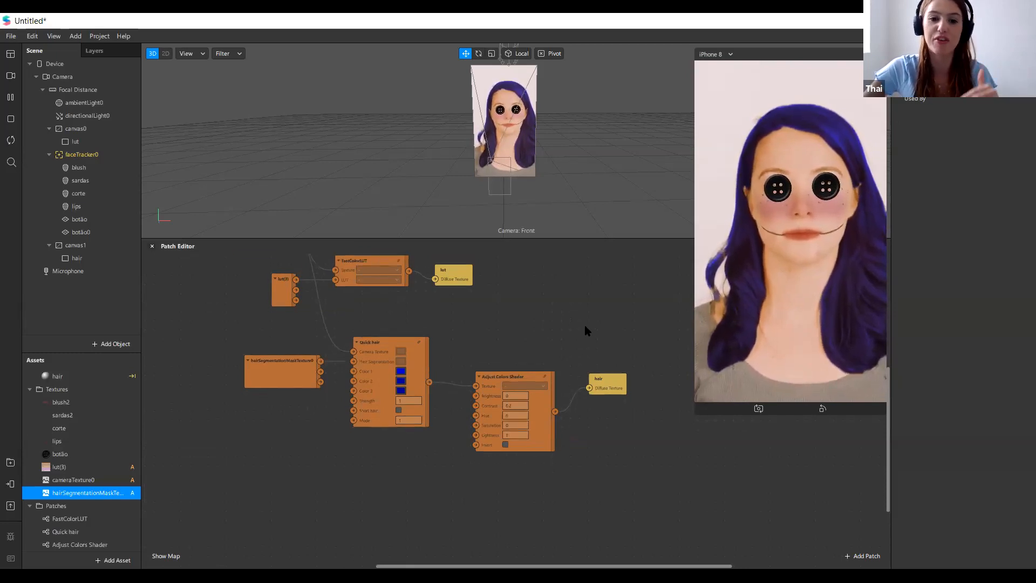
{"action": "scroll", "coordinate": [566, 294], "scroll_direction": "up", "scroll_amount": 4}
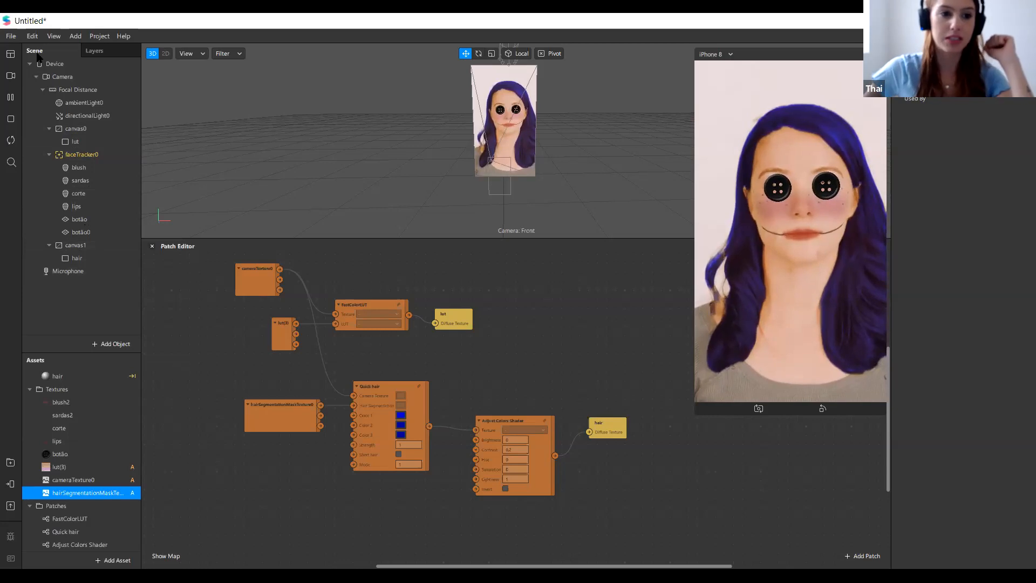
Step: Switch the preview to the simulation video of the dark-haired woman and enlarge the preview window
{"action": "left_click", "coordinate": [10, 75]}
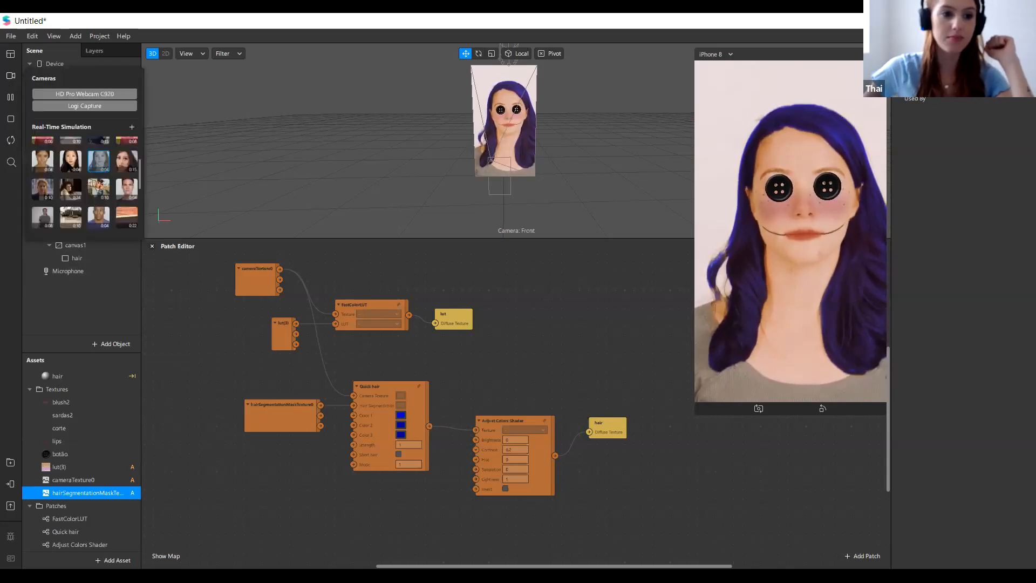
{"action": "left_click", "coordinate": [70, 161]}
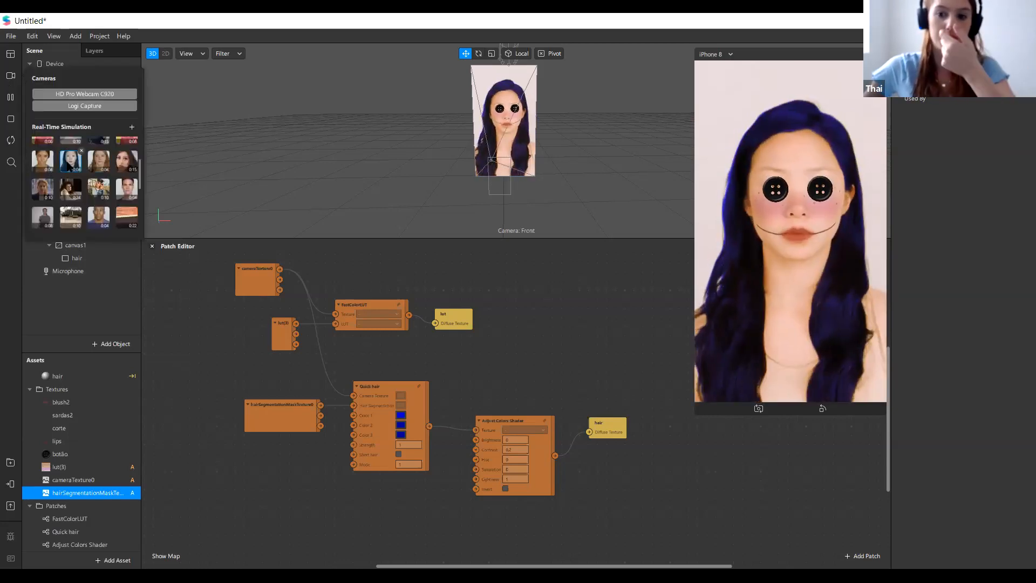
{"action": "left_click_drag", "start_coordinate": [697, 218], "coordinate": [662, 261]}
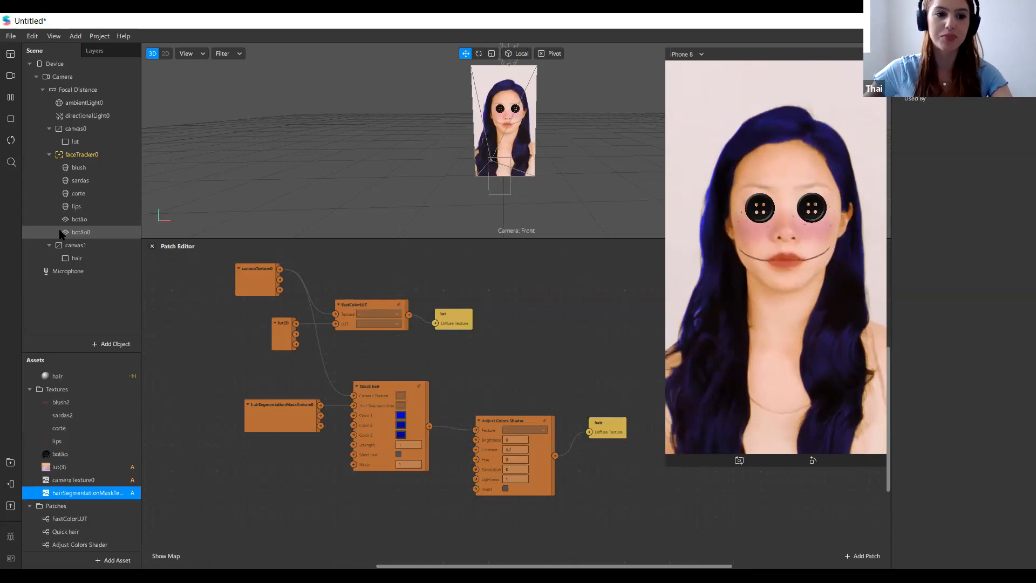
Step: Try moving the botão0 button up onto the forehead in the enlarged 3D viewport and undo the move
{"action": "left_click", "coordinate": [107, 233]}
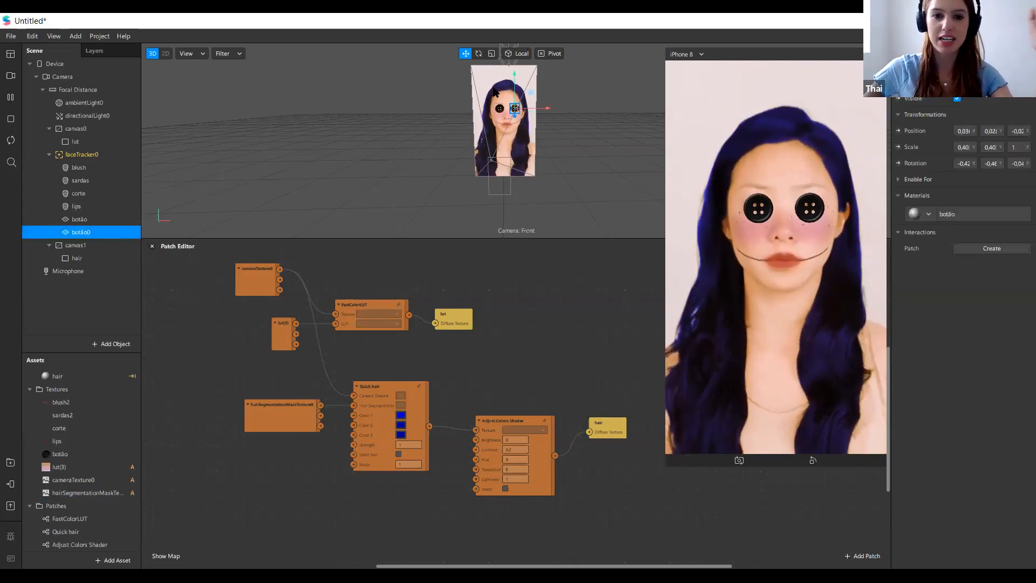
{"action": "left_click_drag", "start_coordinate": [526, 238], "coordinate": [497, 516]}
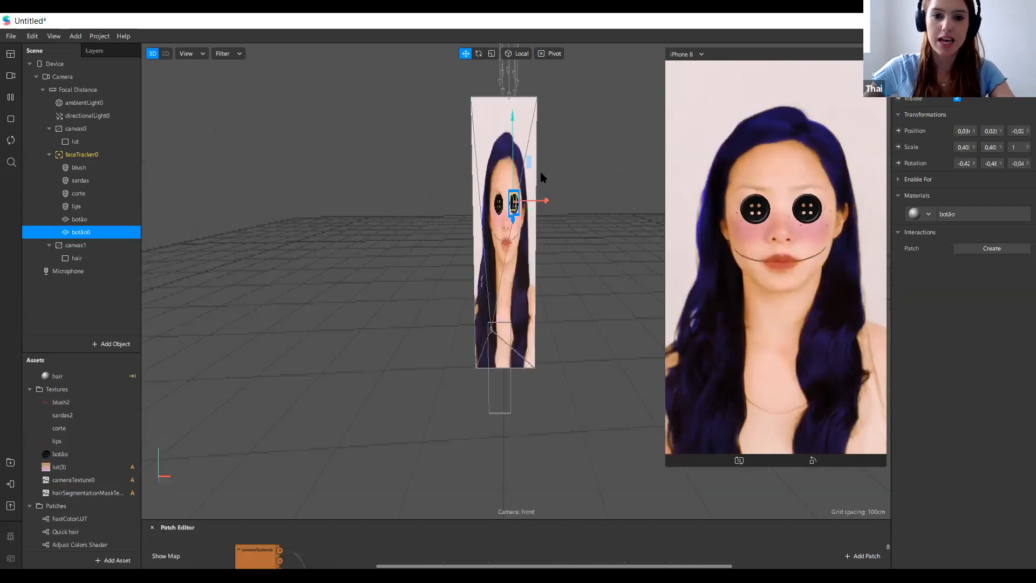
{"action": "scroll", "coordinate": [552, 203], "scroll_direction": "up", "scroll_amount": 10}
{"action": "scroll", "coordinate": [542, 249], "scroll_direction": "down", "scroll_amount": 10}
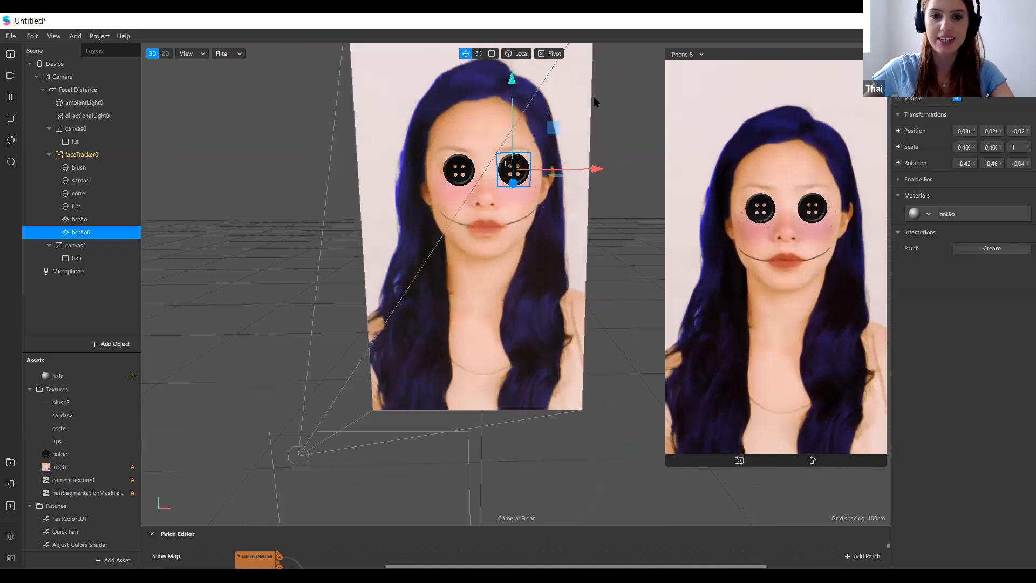
{"action": "scroll", "coordinate": [505, 201], "scroll_direction": "down", "scroll_amount": 2}
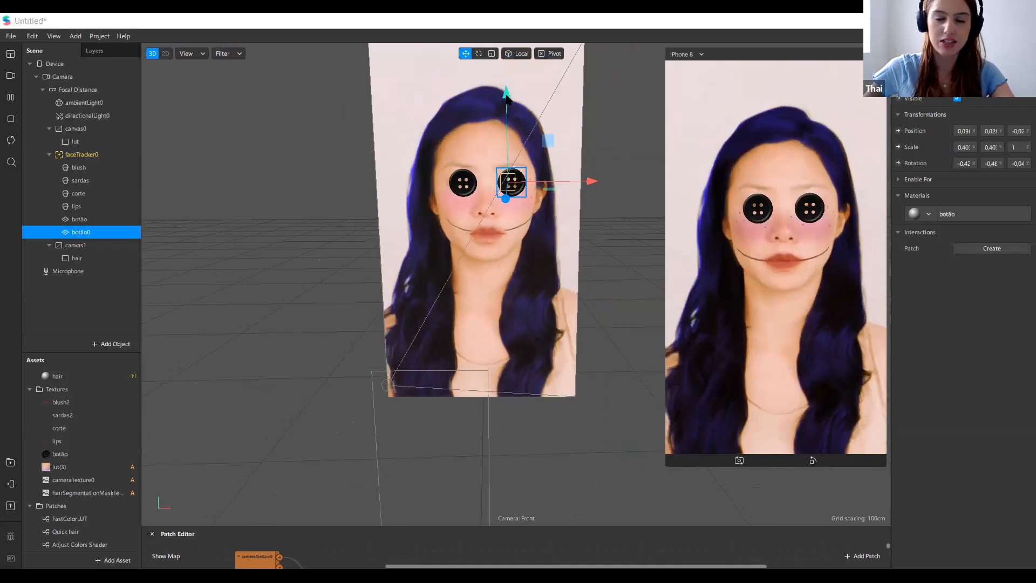
{"action": "left_click_drag", "start_coordinate": [506, 93], "coordinate": [508, 54]}
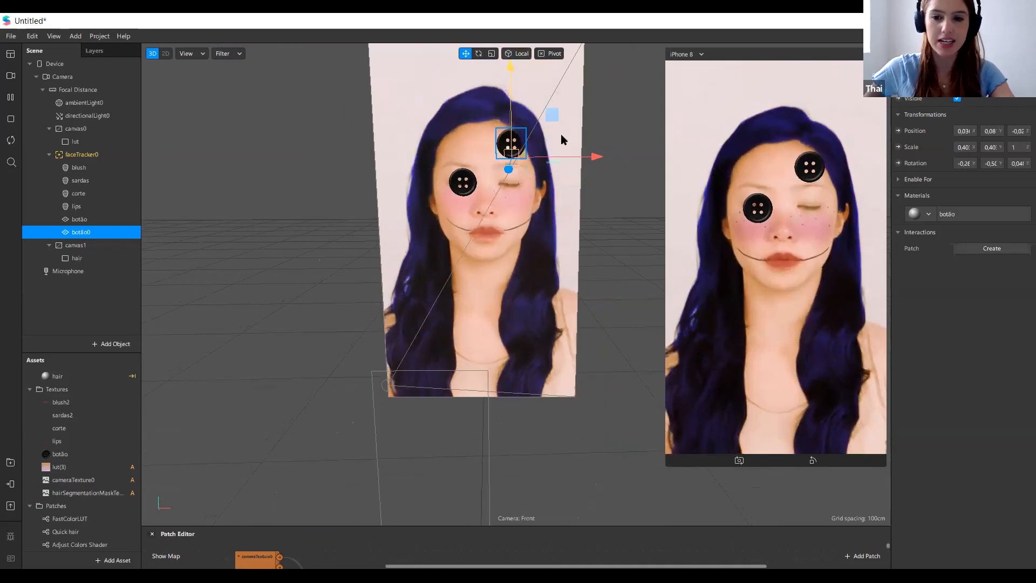
{"action": "key", "text": "ctrl+z"}
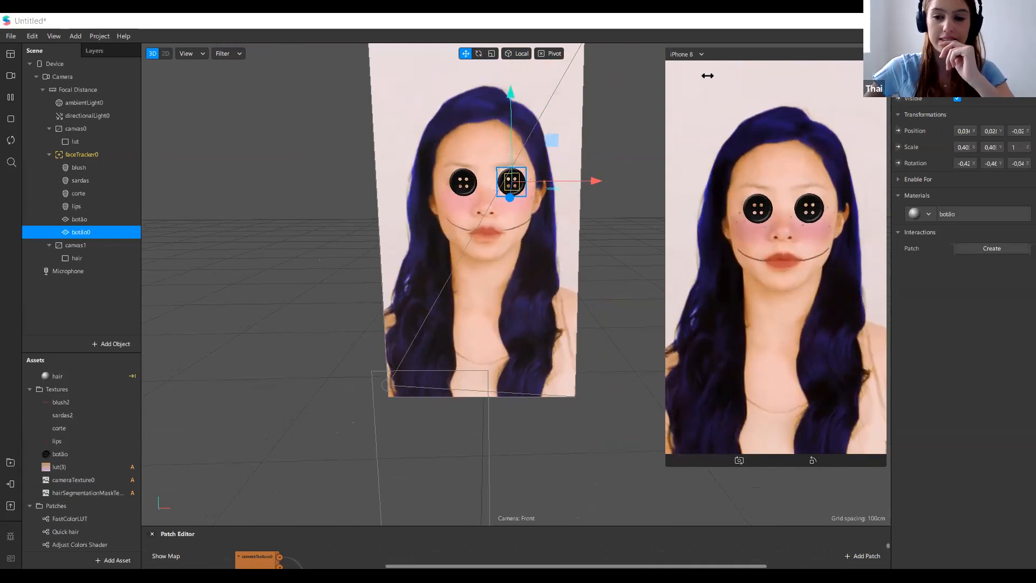
{"action": "left_click_drag", "start_coordinate": [708, 75], "coordinate": [706, 76]}
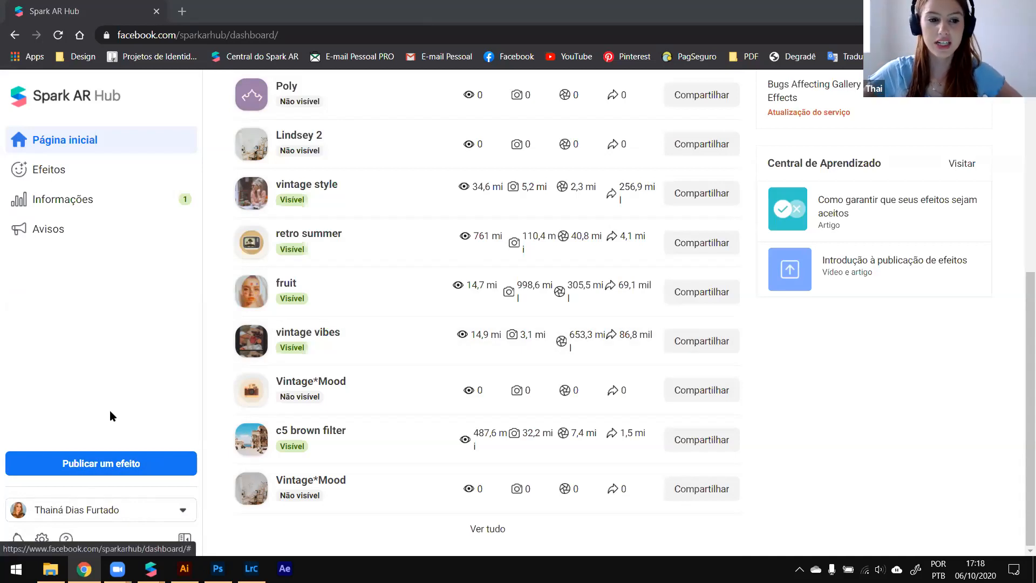
Step: Switch to the Spark AR Hub dashboard and open the form for publishing a new effect
{"action": "left_click", "coordinate": [104, 465]}
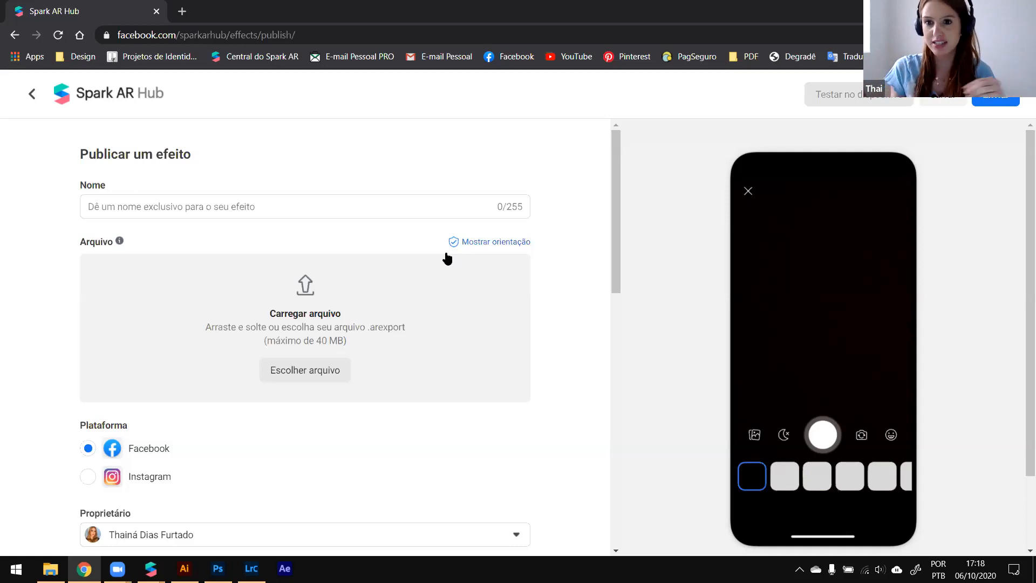
Step: Name the new effect cora in the publishing form
{"action": "left_click", "coordinate": [143, 206]}
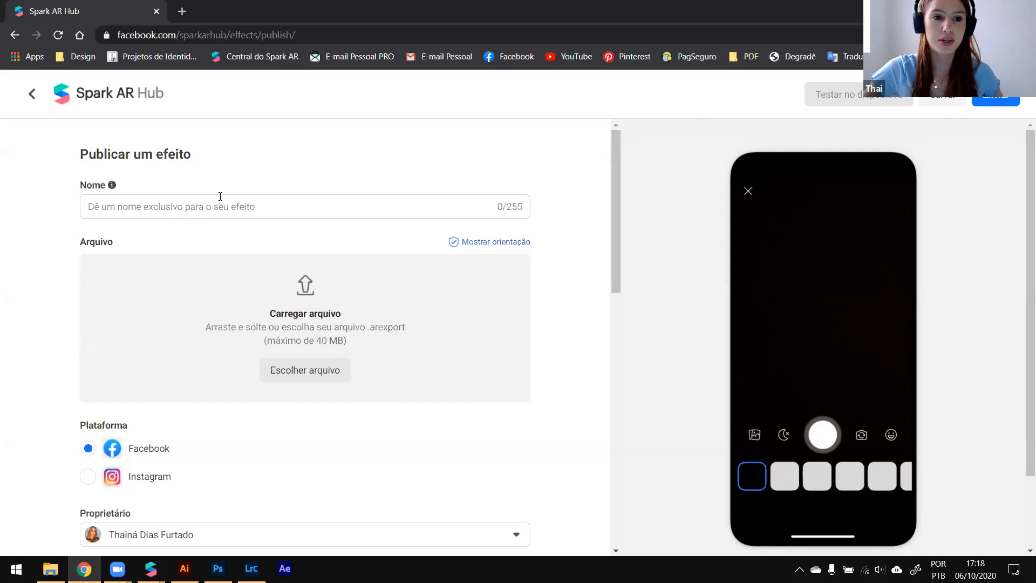
{"action": "type", "text": "cora"}
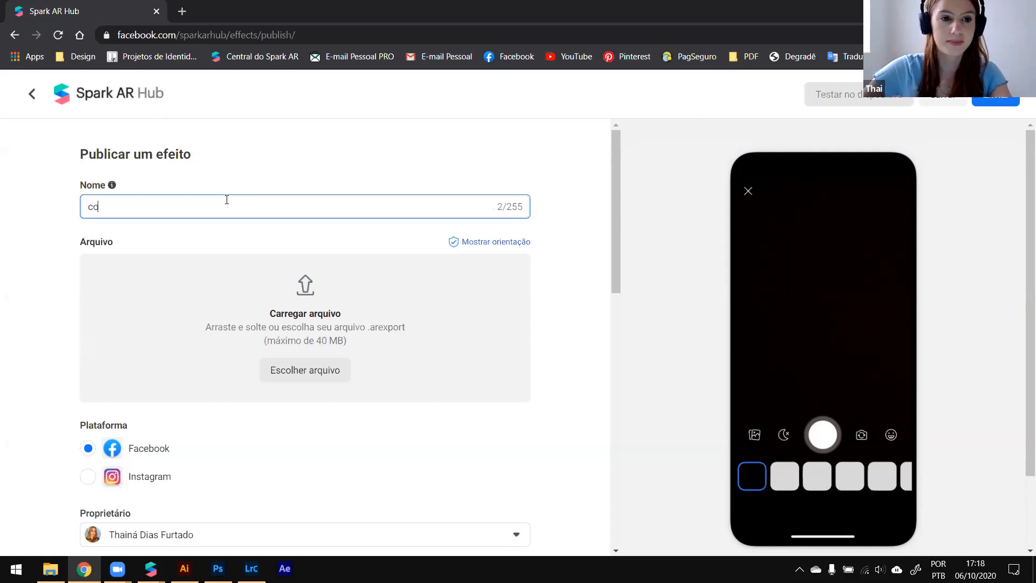
{"action": "left_click", "coordinate": [270, 229]}
{"action": "scroll", "coordinate": [272, 253], "scroll_direction": "down", "scroll_amount": 1}
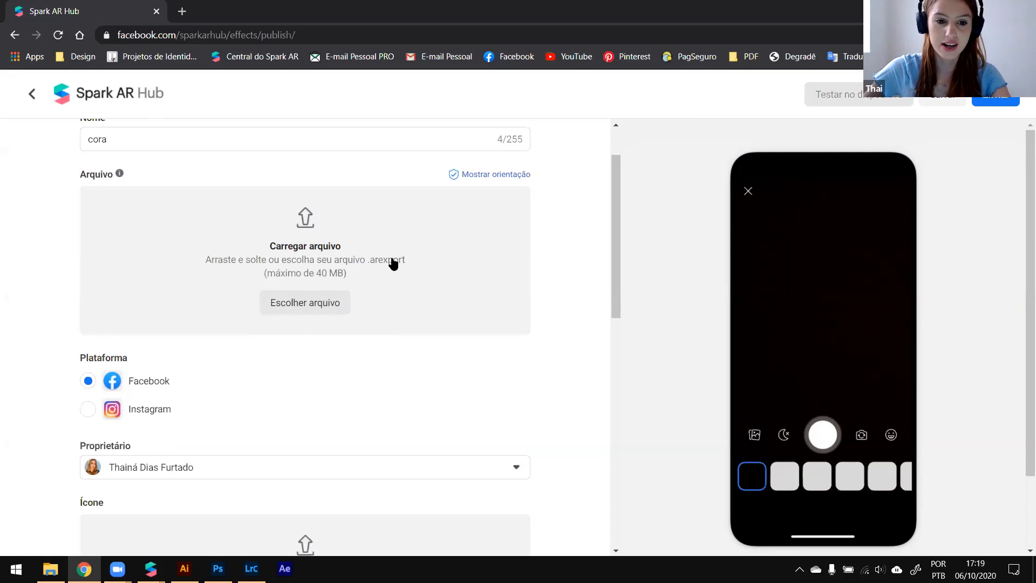
{"action": "mouse_move", "coordinate": [151, 569]}
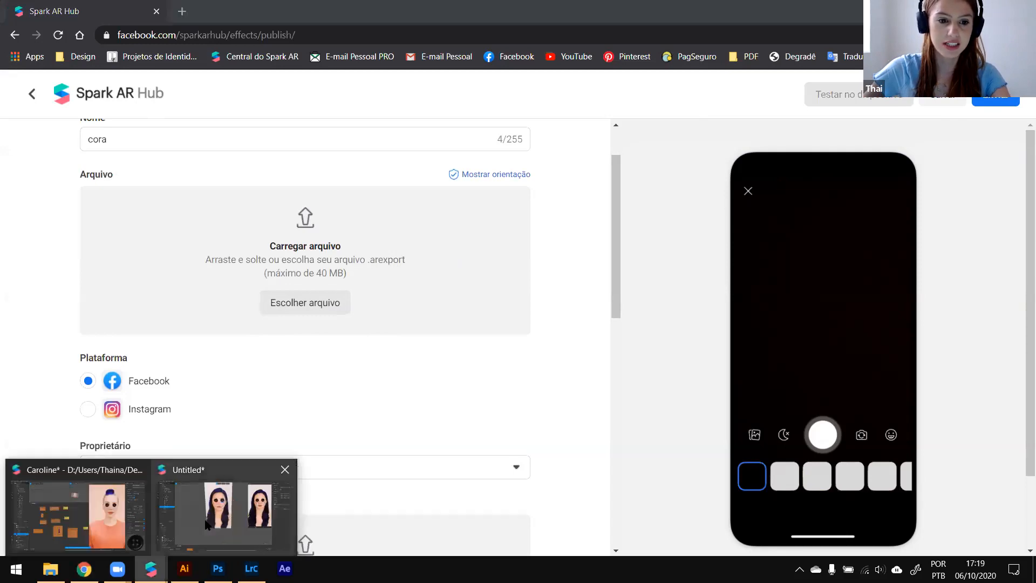
{"action": "left_click", "coordinate": [259, 507]}
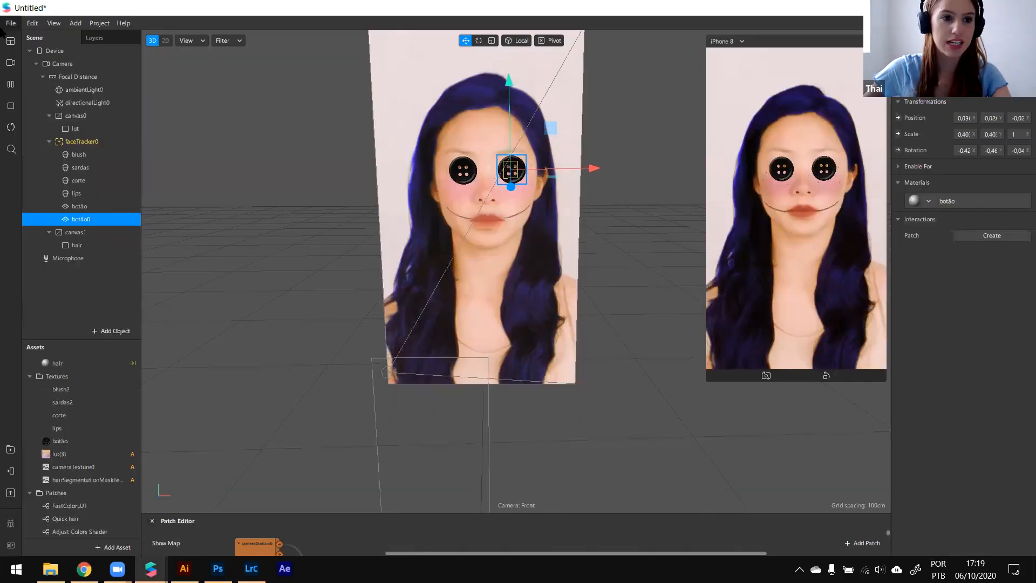
{"action": "left_click", "coordinate": [10, 23]}
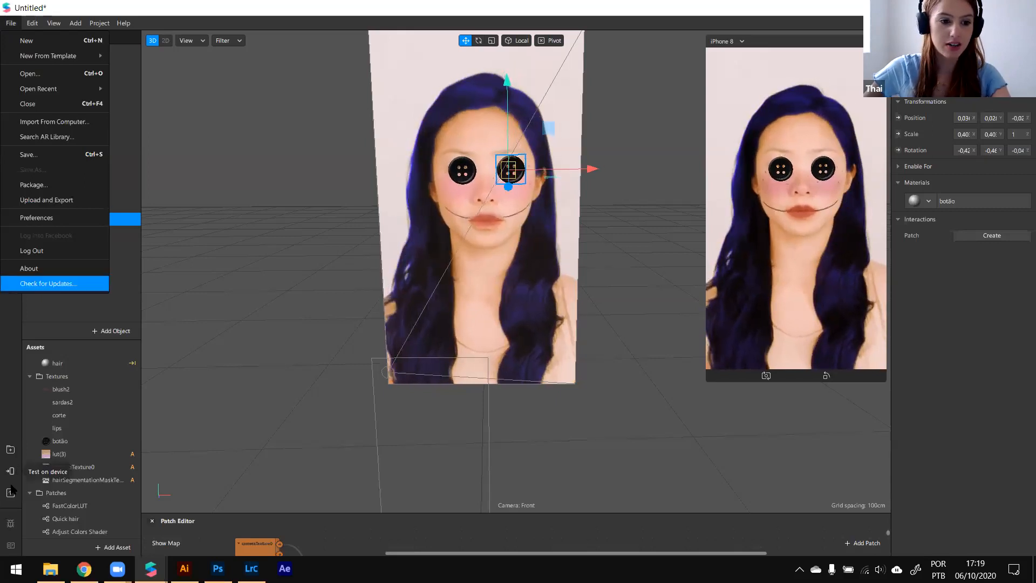
{"action": "left_click", "coordinate": [11, 494]}
{"action": "left_click", "coordinate": [10, 494]}
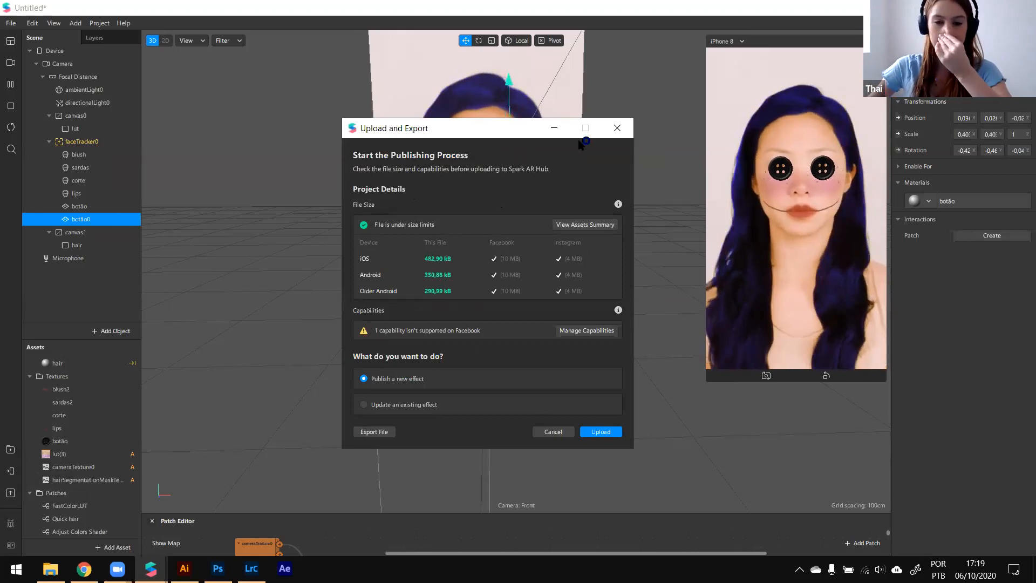
{"action": "left_click", "coordinate": [372, 432]}
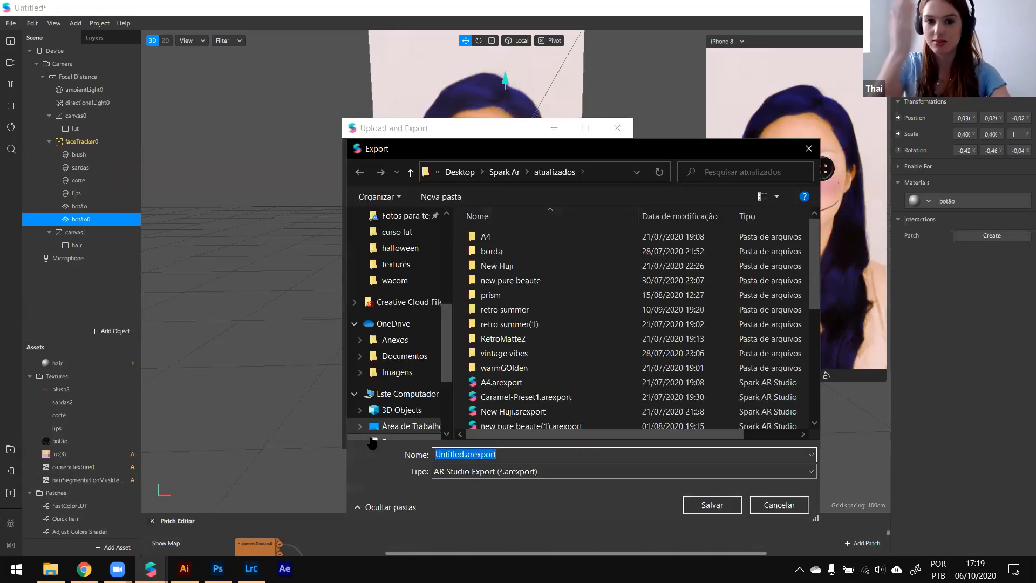
{"action": "scroll", "coordinate": [406, 279], "scroll_direction": "up", "scroll_amount": 3}
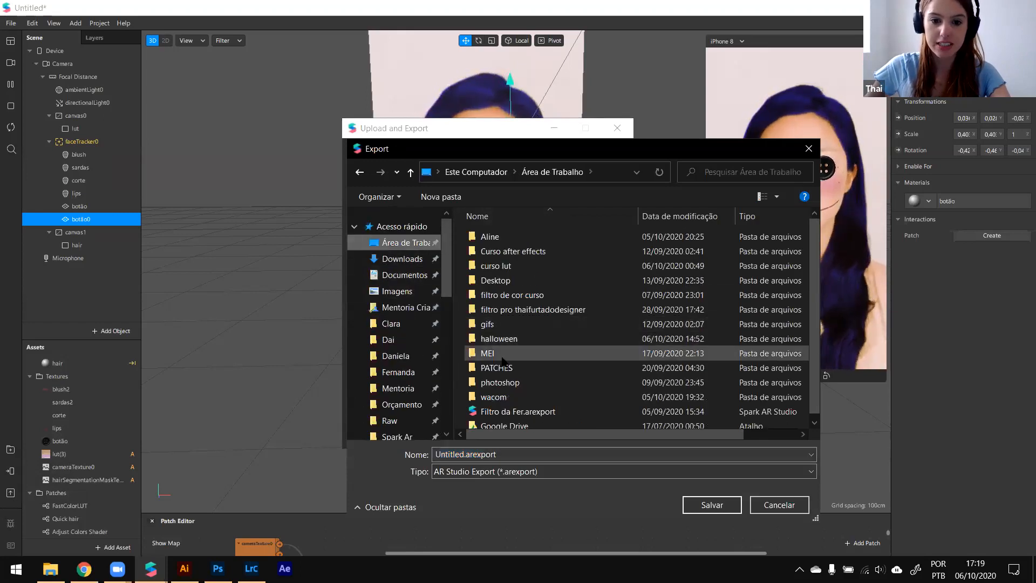
{"action": "double_click", "coordinate": [509, 345]}
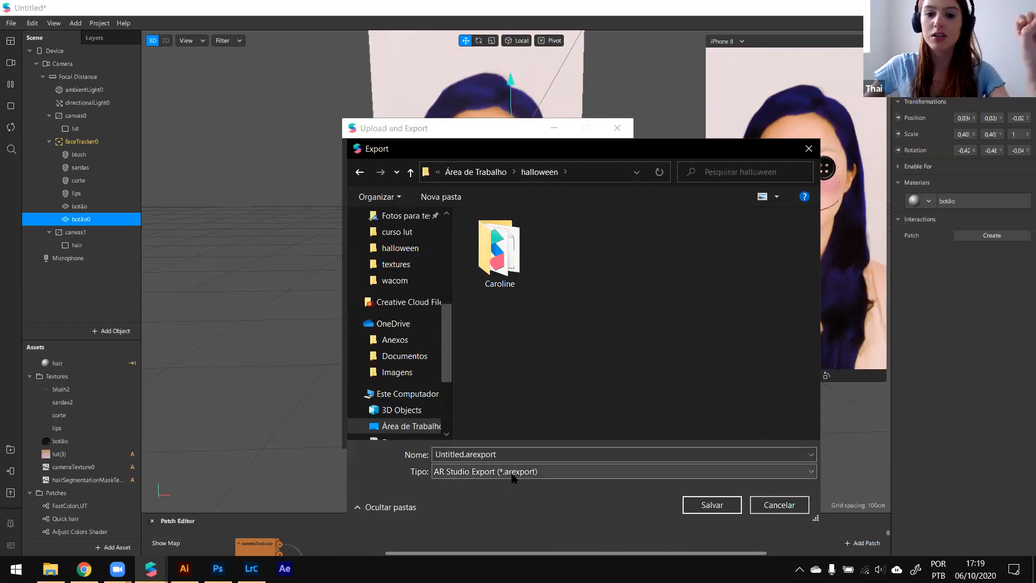
{"action": "left_click", "coordinate": [779, 505]}
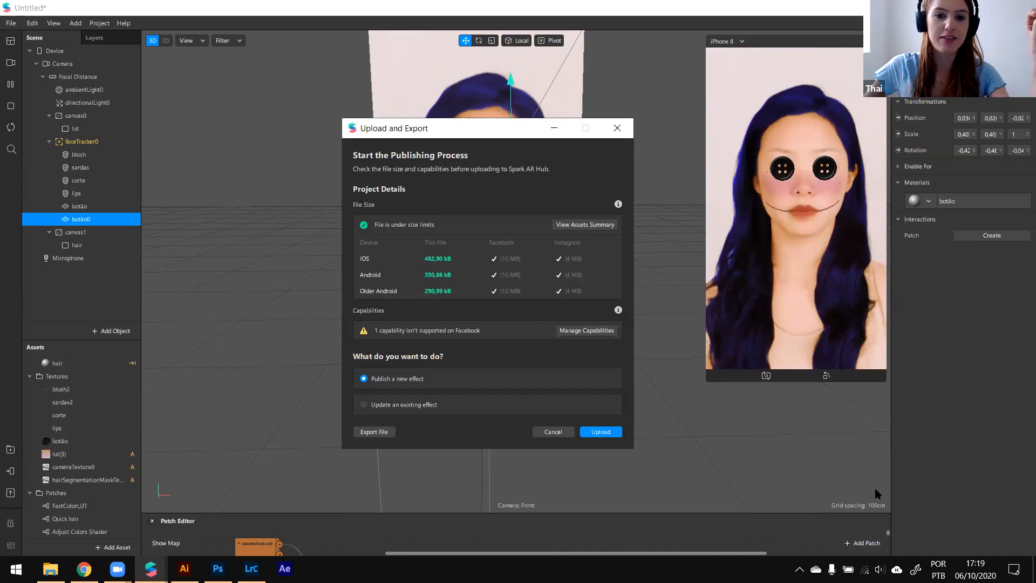
{"action": "left_click", "coordinate": [550, 432]}
Step: Switch to File Explorer and examine the files in the Caroline project folder inside the halloween folder
{"action": "left_click", "coordinate": [12, 23]}
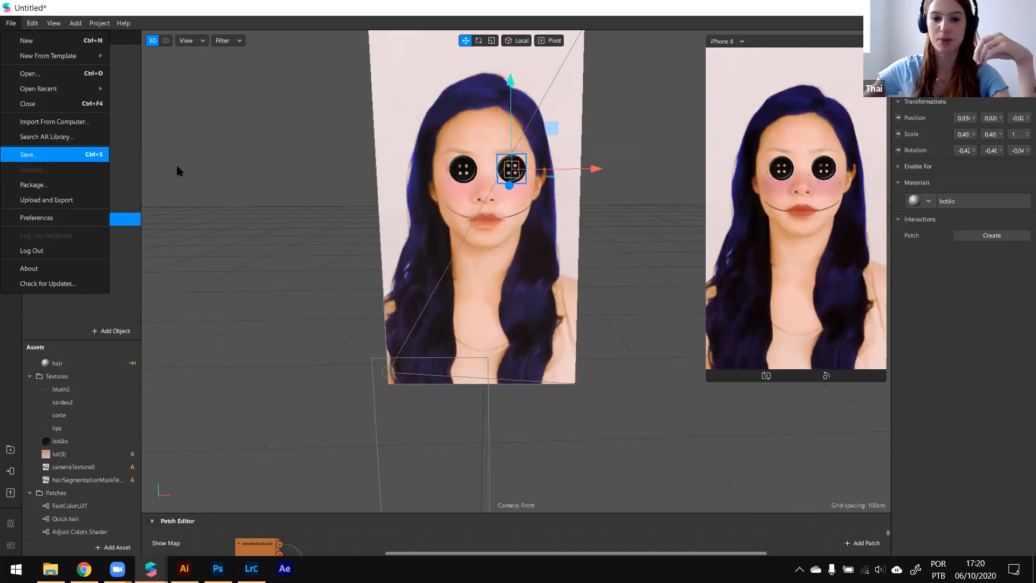
{"action": "left_click", "coordinate": [50, 568]}
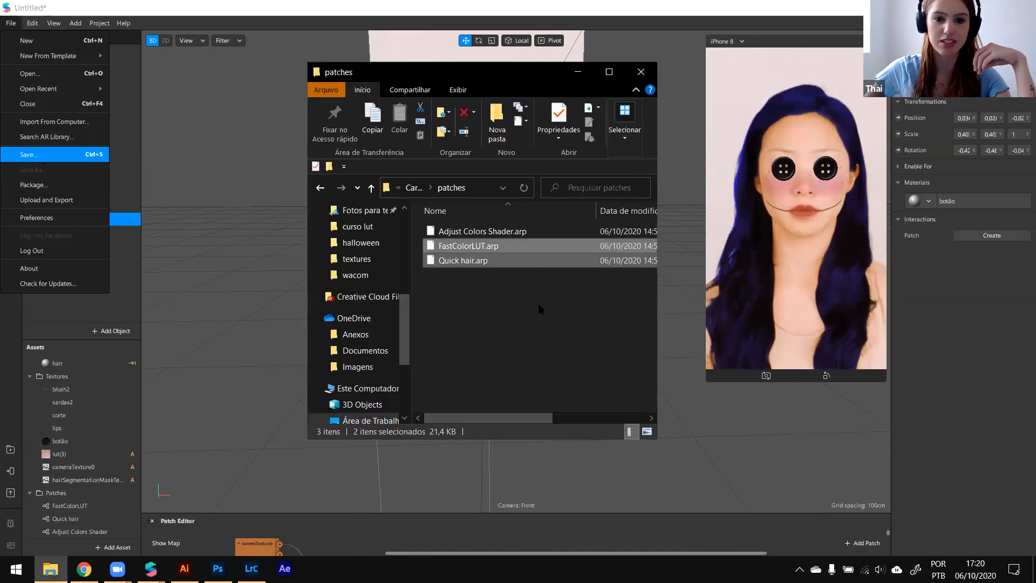
{"action": "left_click", "coordinate": [413, 187]}
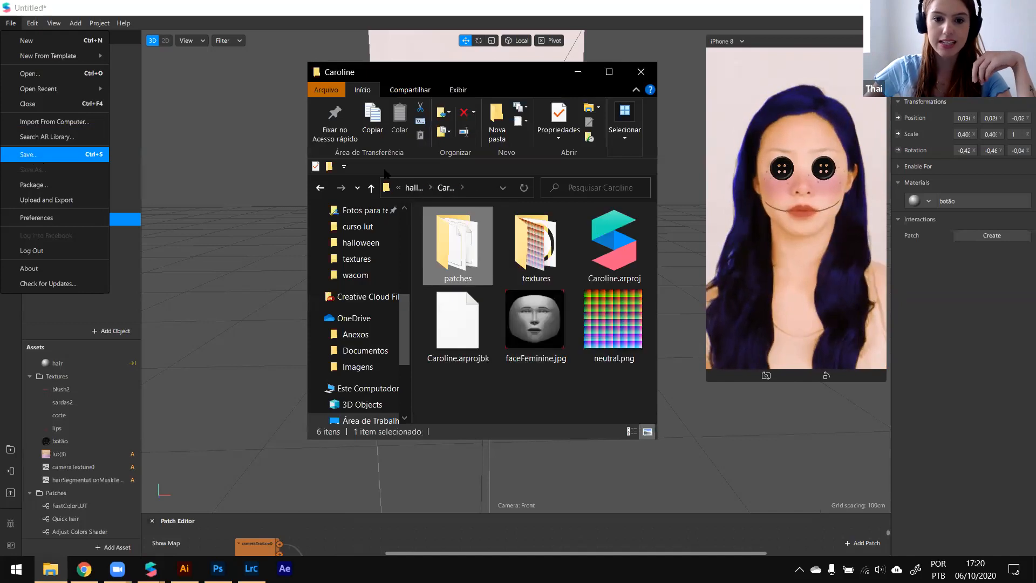
{"action": "left_click", "coordinate": [410, 187]}
{"action": "left_click", "coordinate": [609, 71]}
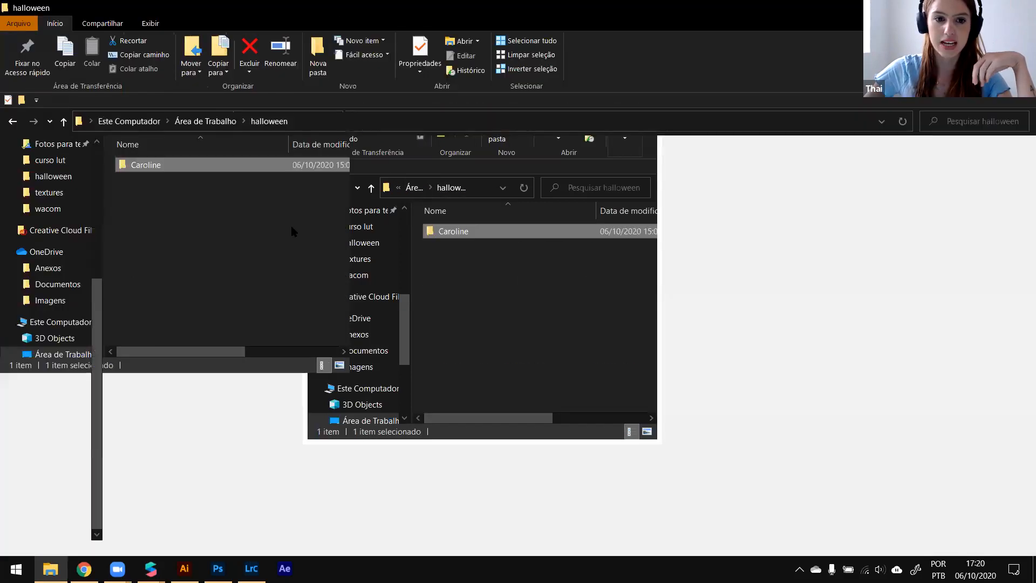
{"action": "double_click", "coordinate": [184, 171]}
{"action": "left_click_drag", "start_coordinate": [312, 270], "coordinate": [275, 162]}
{"action": "left_click_drag", "start_coordinate": [343, 271], "coordinate": [279, 308]}
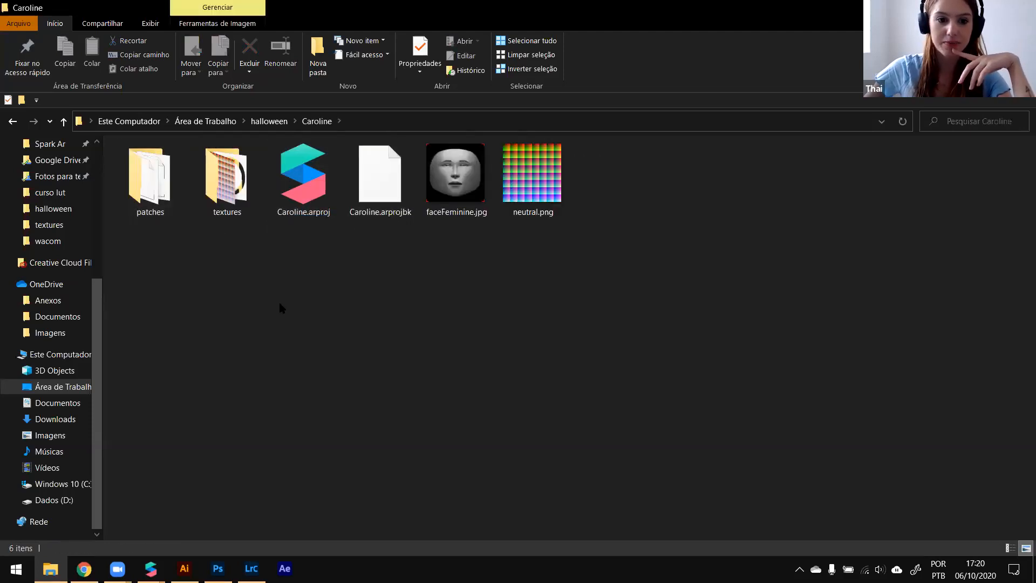
{"action": "left_click", "coordinate": [63, 122]}
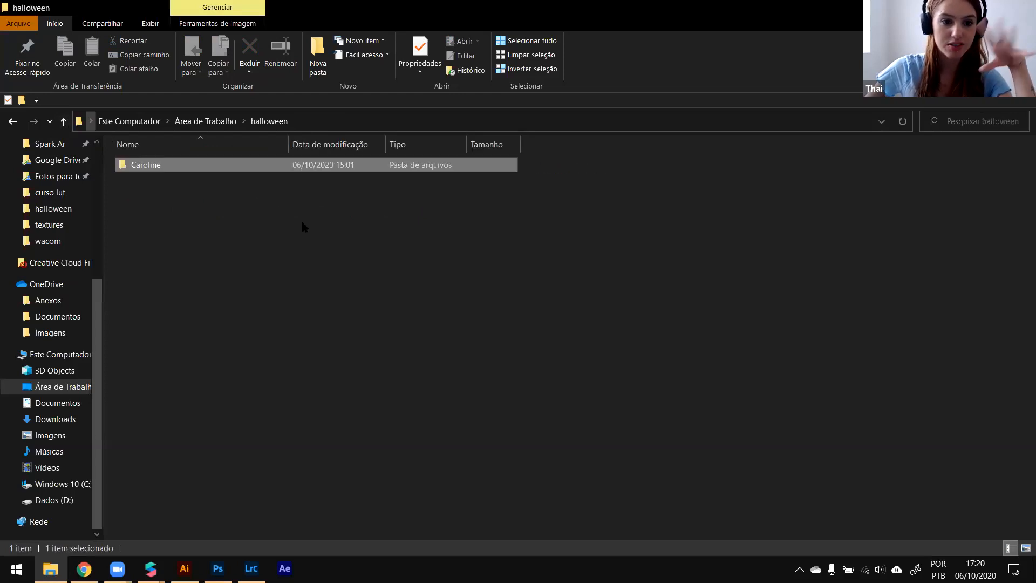
{"action": "left_click", "coordinate": [202, 313]}
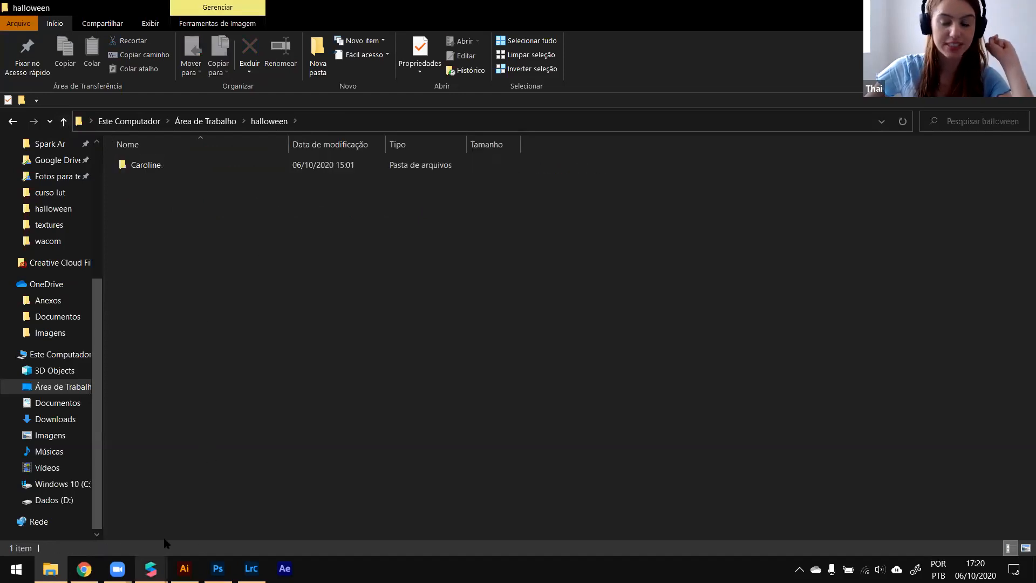
Step: Switch back to the Untitled project in Spark AR Studio and export the effect as cora into the halloween folder's Caroline subfolder
{"action": "mouse_move", "coordinate": [150, 568]}
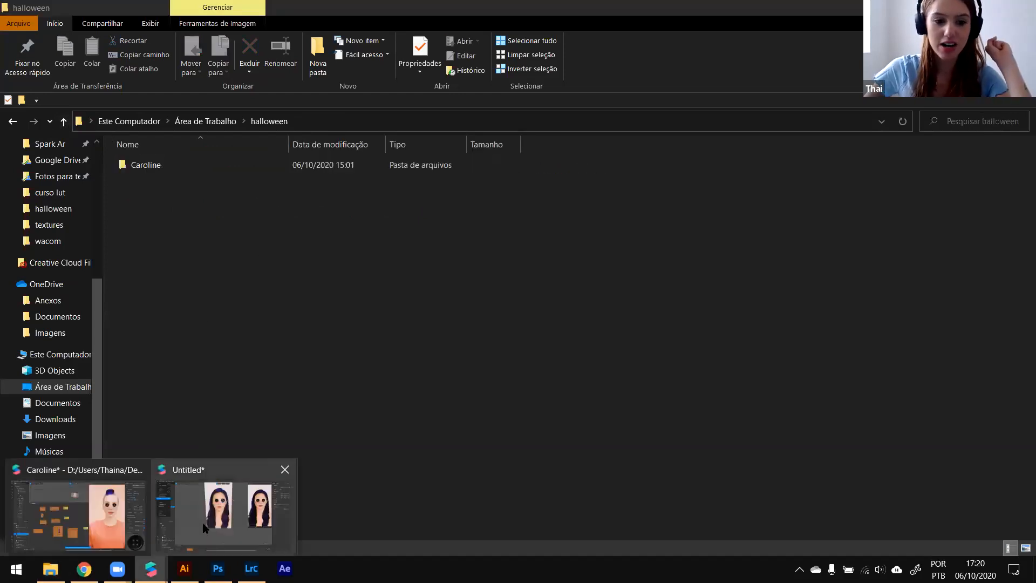
{"action": "left_click", "coordinate": [208, 502]}
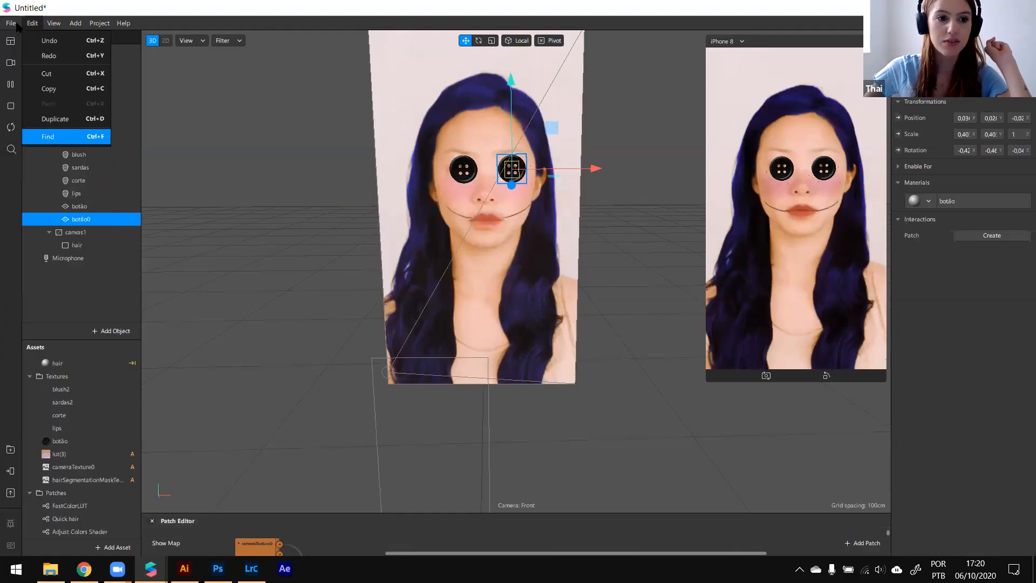
{"action": "left_click", "coordinate": [48, 200]}
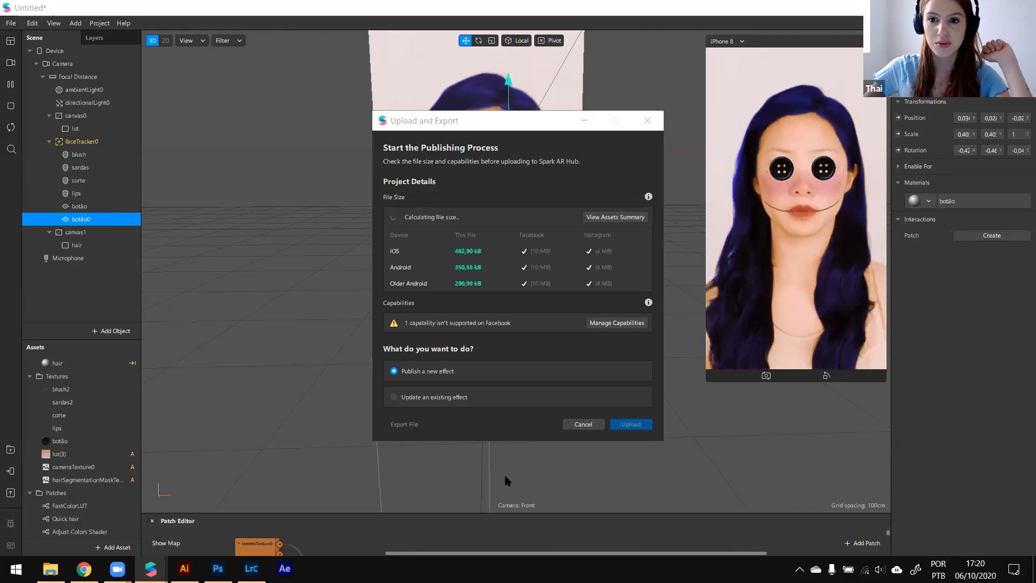
{"action": "left_click", "coordinate": [405, 426]}
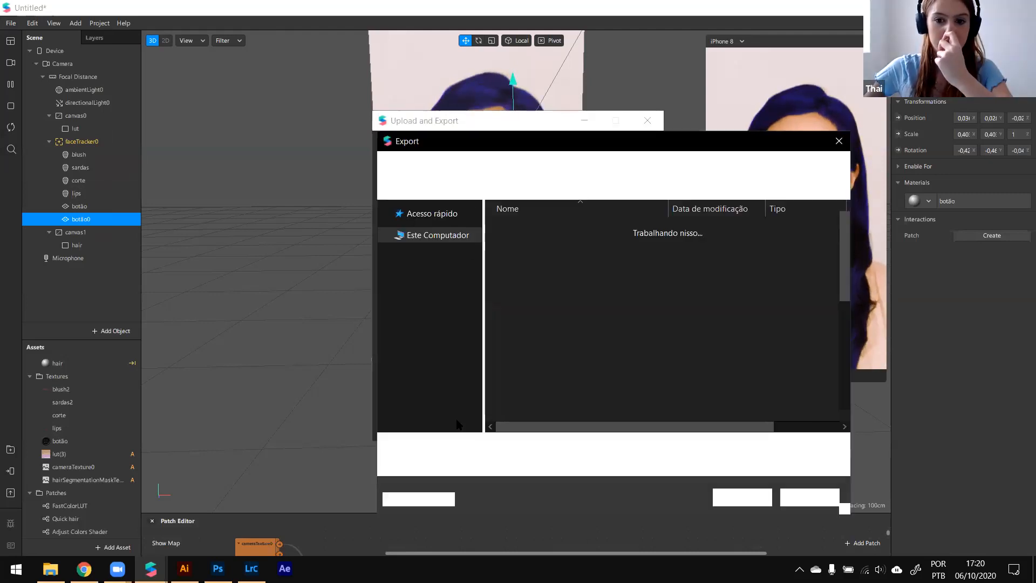
{"action": "scroll", "coordinate": [452, 247], "scroll_direction": "up", "scroll_amount": 5}
{"action": "left_click", "coordinate": [432, 235]}
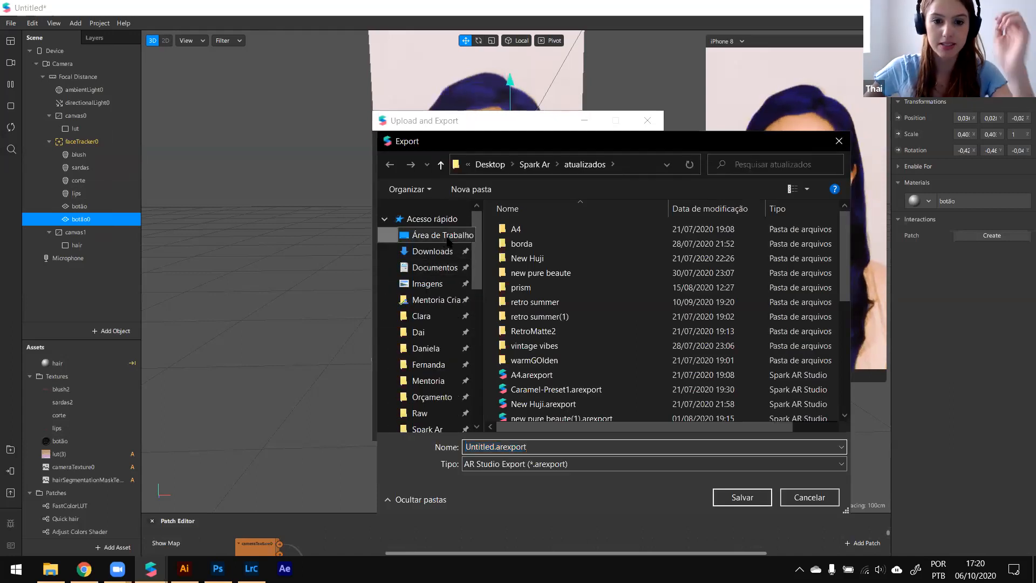
{"action": "double_click", "coordinate": [528, 331]}
{"action": "double_click", "coordinate": [530, 240]}
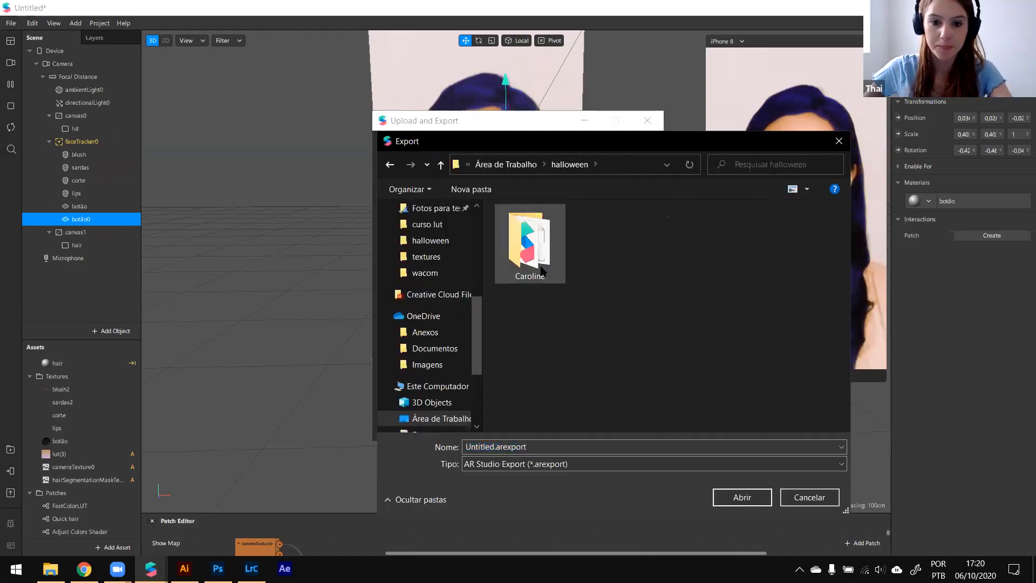
{"action": "double_click", "coordinate": [508, 446]}
{"action": "type", "text": "cora"}
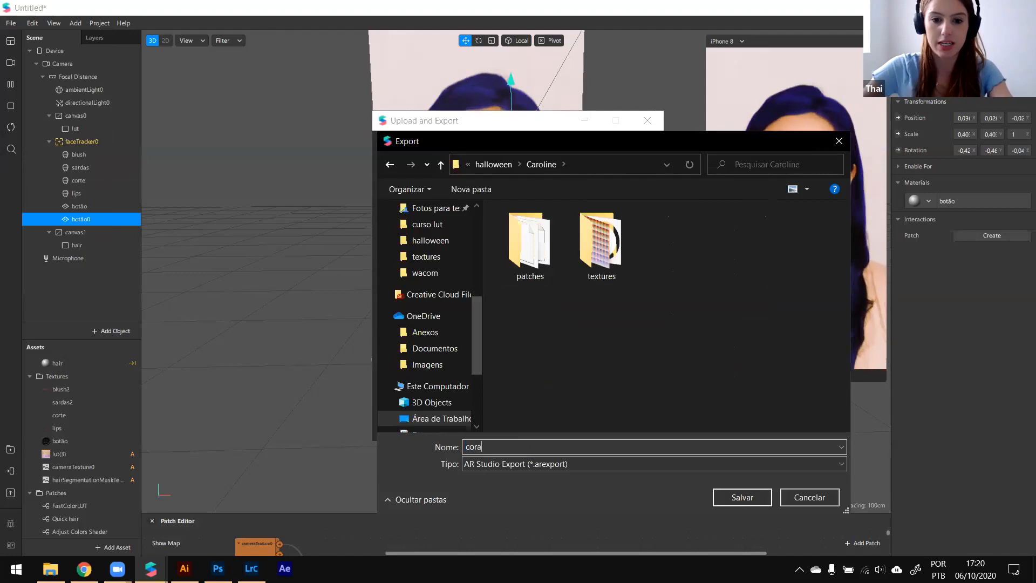
{"action": "left_click", "coordinate": [742, 497]}
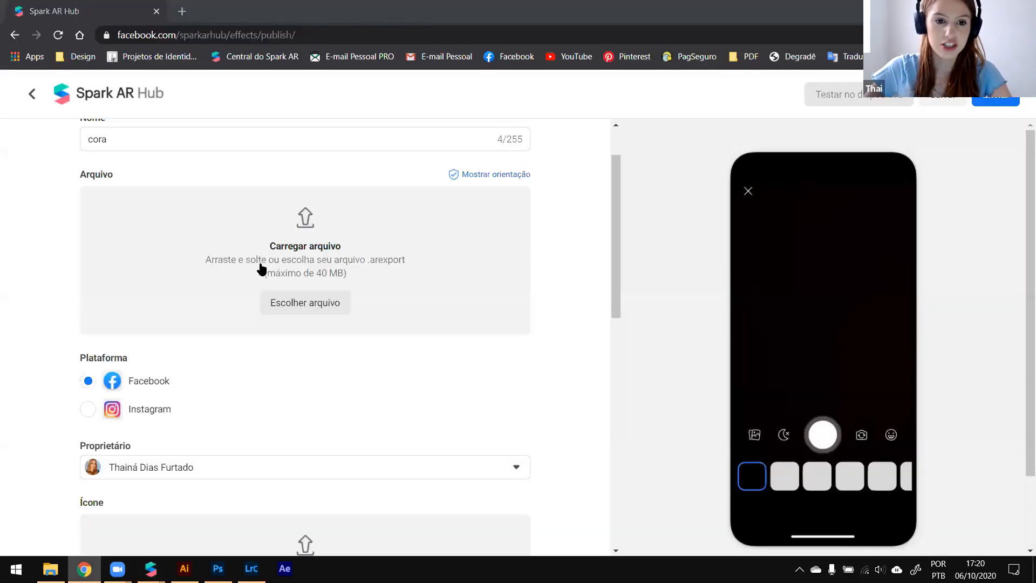
Step: Upload cora.arexport from the halloween folder's Caroline subfolder as the effect file in the Spark AR Hub form
{"action": "left_click", "coordinate": [297, 300]}
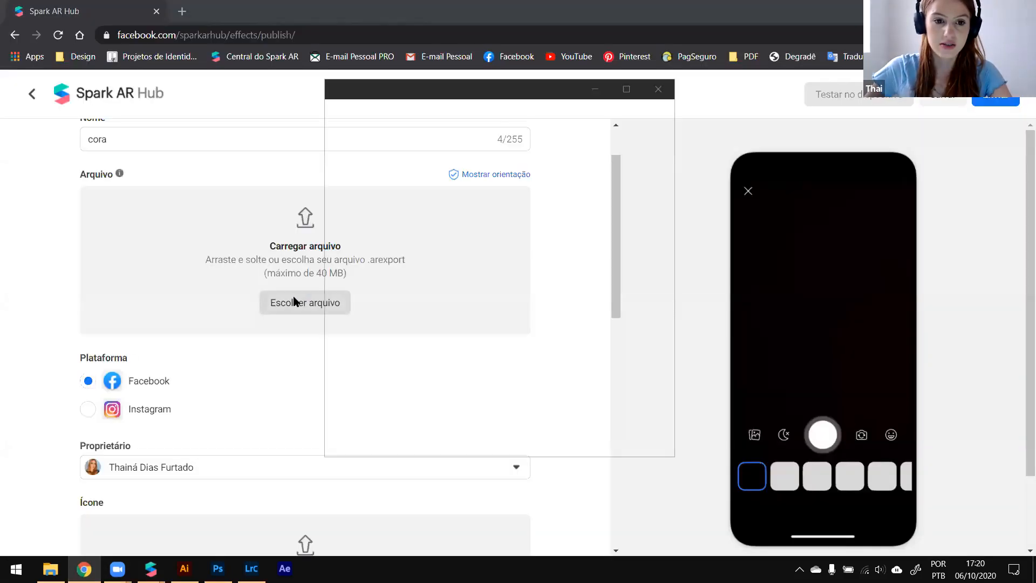
{"action": "scroll", "coordinate": [173, 242], "scroll_direction": "up", "scroll_amount": 5}
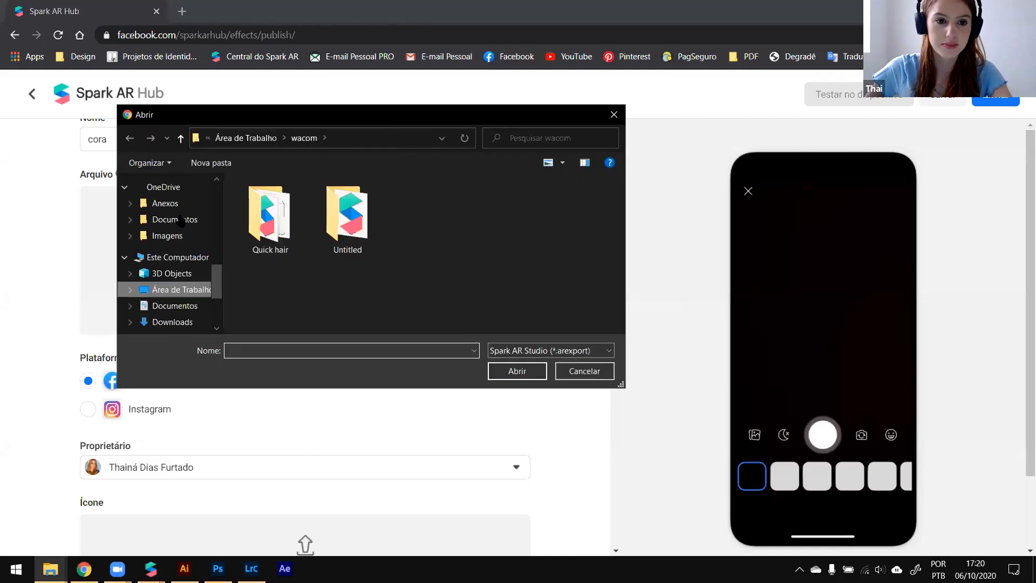
{"action": "left_click", "coordinate": [170, 279]}
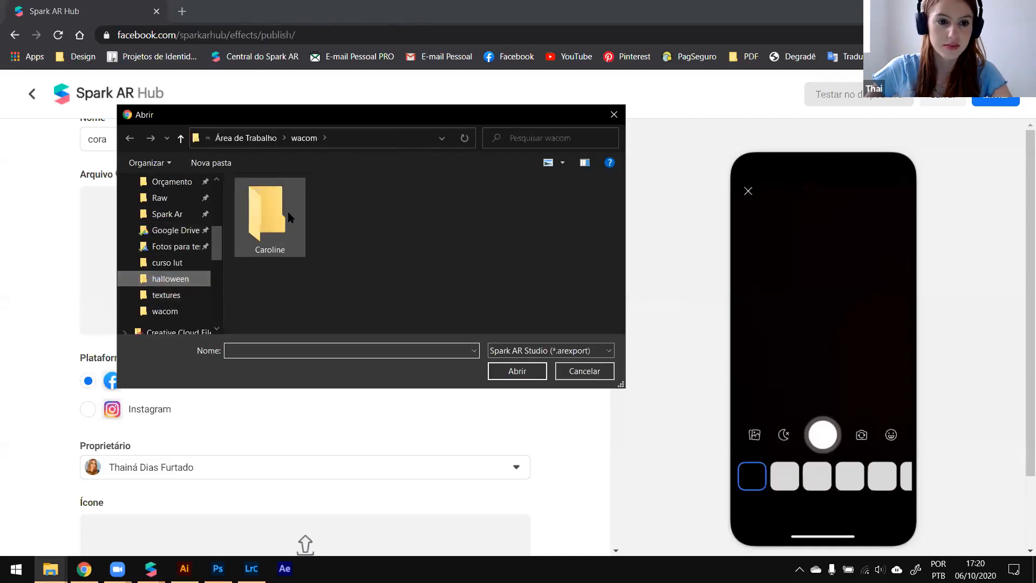
{"action": "double_click", "coordinate": [288, 217]}
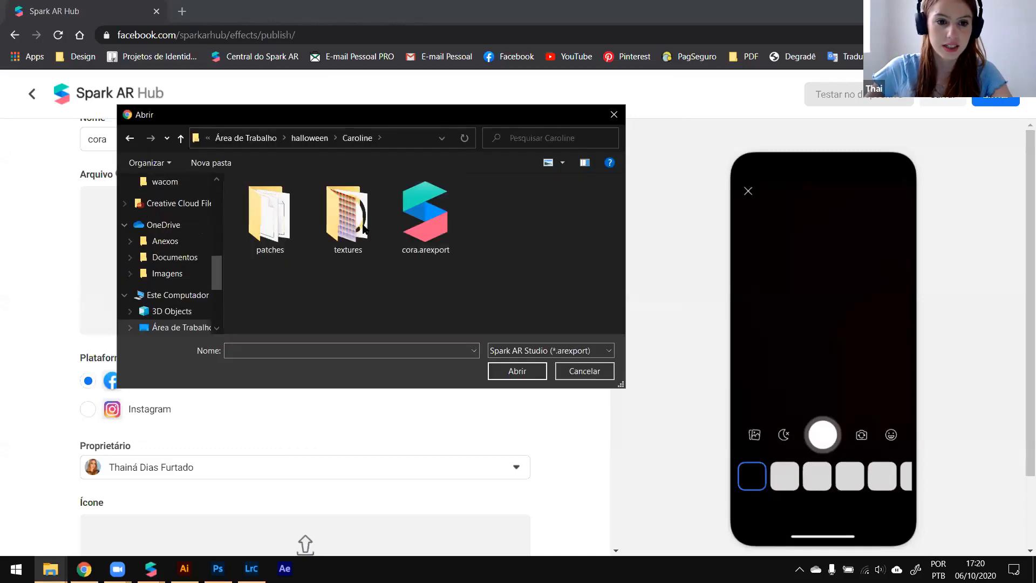
{"action": "double_click", "coordinate": [424, 216]}
{"action": "scroll", "coordinate": [300, 302], "scroll_direction": "up", "scroll_amount": 1}
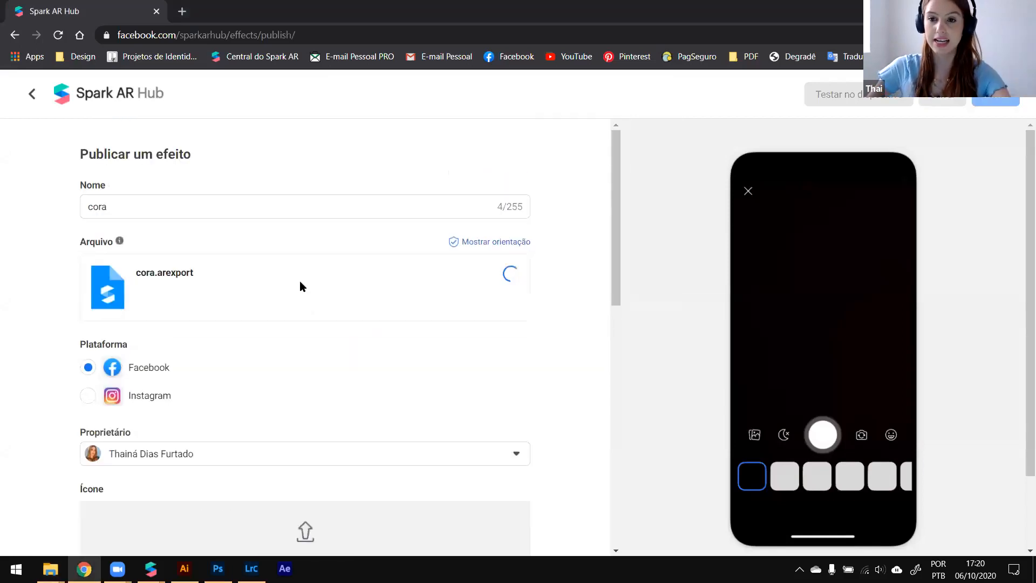
Step: Set the effect's platform to Instagram and review the available categories
{"action": "scroll", "coordinate": [127, 335], "scroll_direction": "down", "scroll_amount": 1}
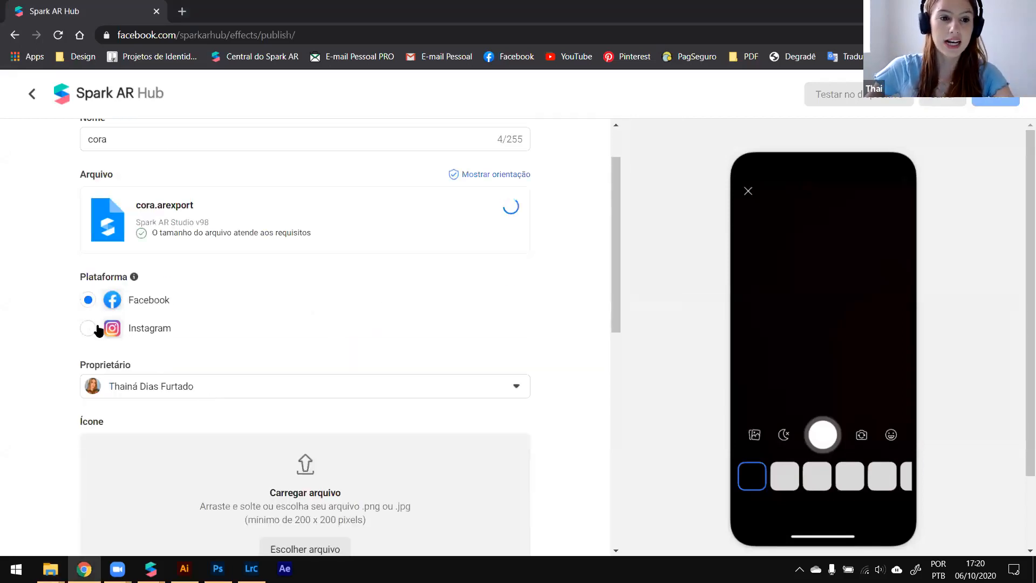
{"action": "left_click", "coordinate": [105, 331]}
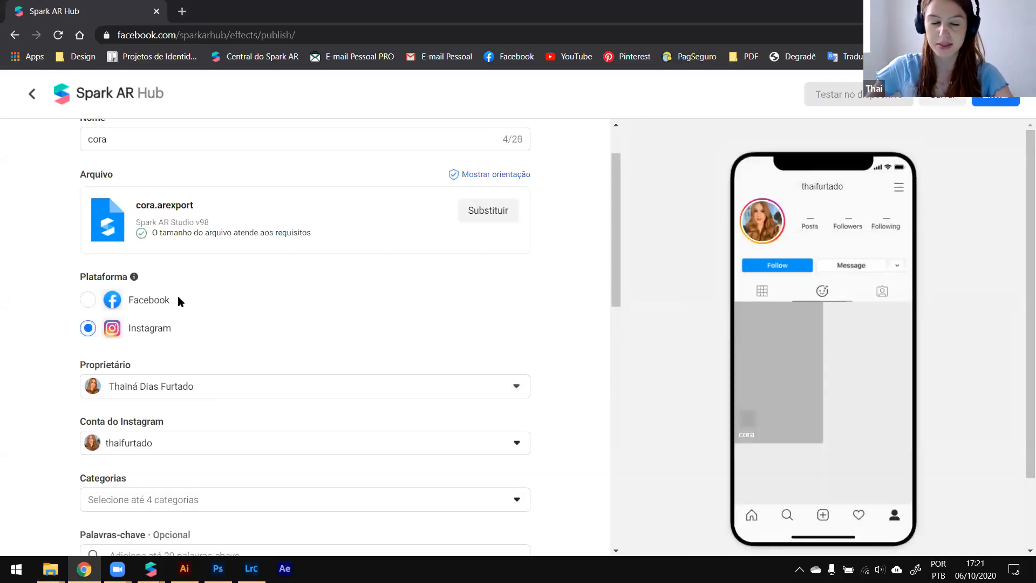
{"action": "scroll", "coordinate": [93, 369], "scroll_direction": "down", "scroll_amount": 2}
{"action": "left_click", "coordinate": [195, 365]}
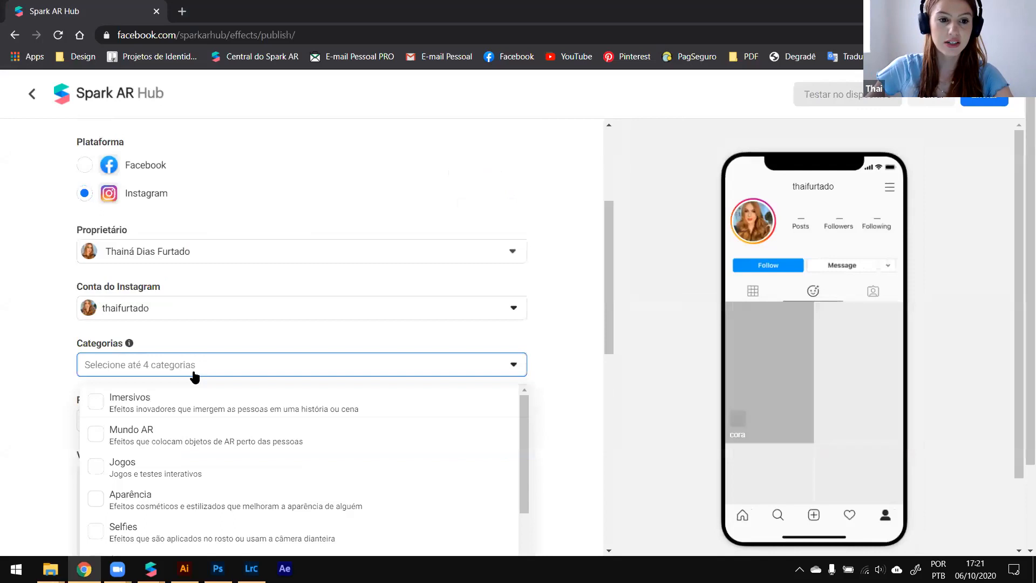
{"action": "scroll", "coordinate": [1, 362], "scroll_direction": "down", "scroll_amount": 1}
{"action": "left_click", "coordinate": [14, 288]}
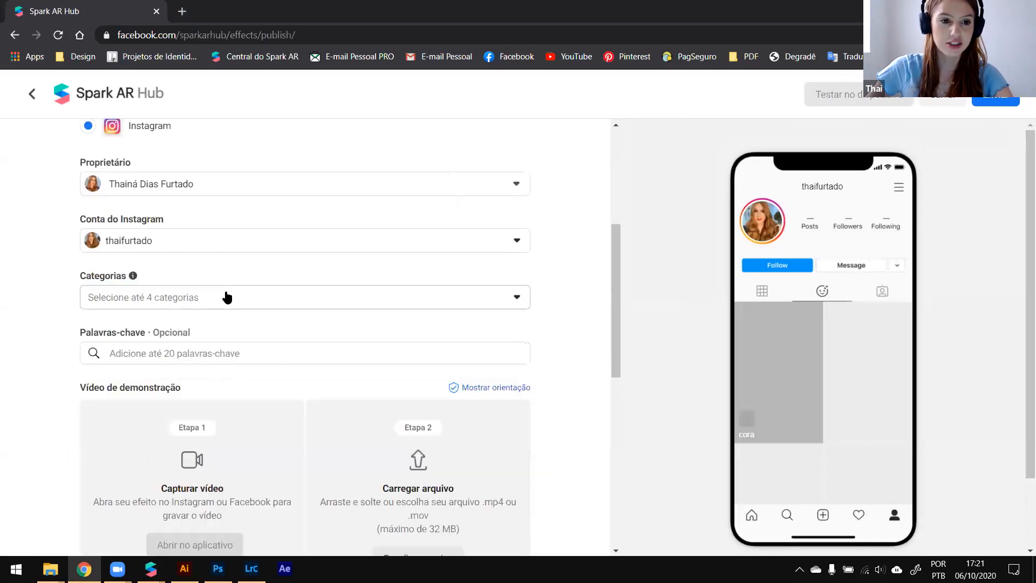
Step: Examine the effect categories on offer, from selfies through colour and light to events and moods
{"action": "left_click", "coordinate": [226, 297]}
{"action": "scroll", "coordinate": [229, 363], "scroll_direction": "down", "scroll_amount": 3}
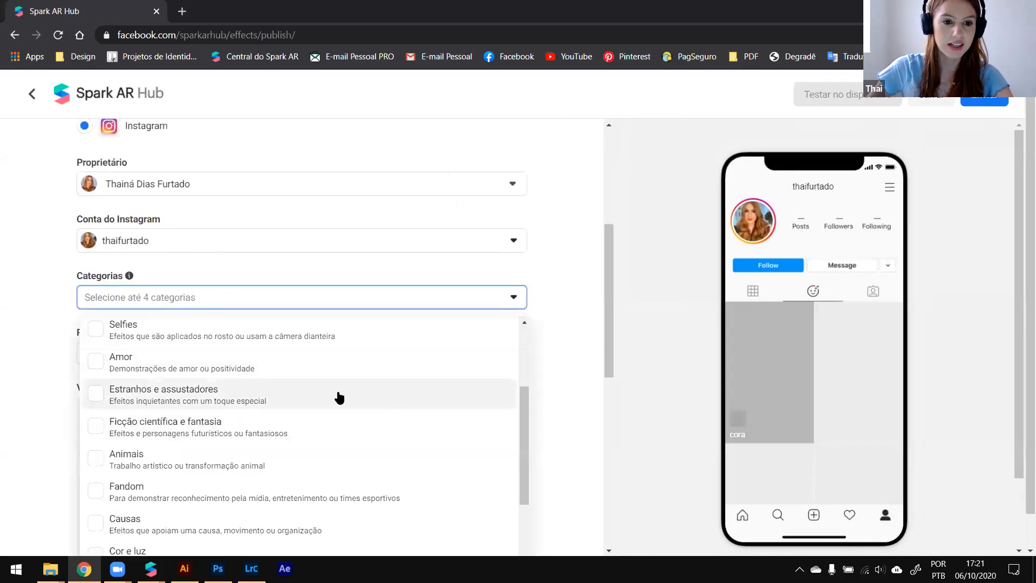
{"action": "scroll", "coordinate": [86, 411], "scroll_direction": "down", "scroll_amount": 2}
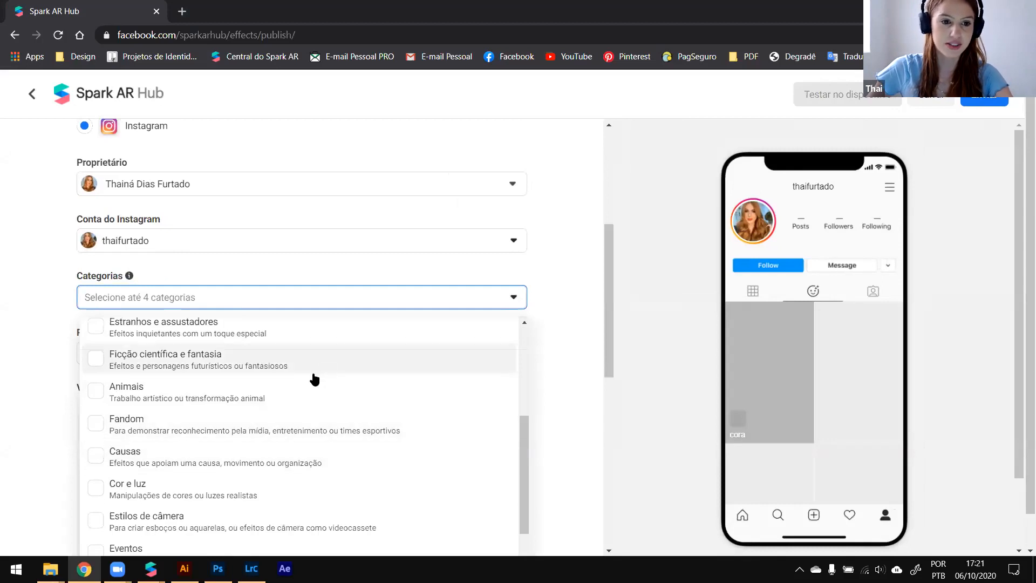
{"action": "scroll", "coordinate": [325, 366], "scroll_direction": "down", "scroll_amount": 2}
{"action": "scroll", "coordinate": [325, 366], "scroll_direction": "down", "scroll_amount": 1}
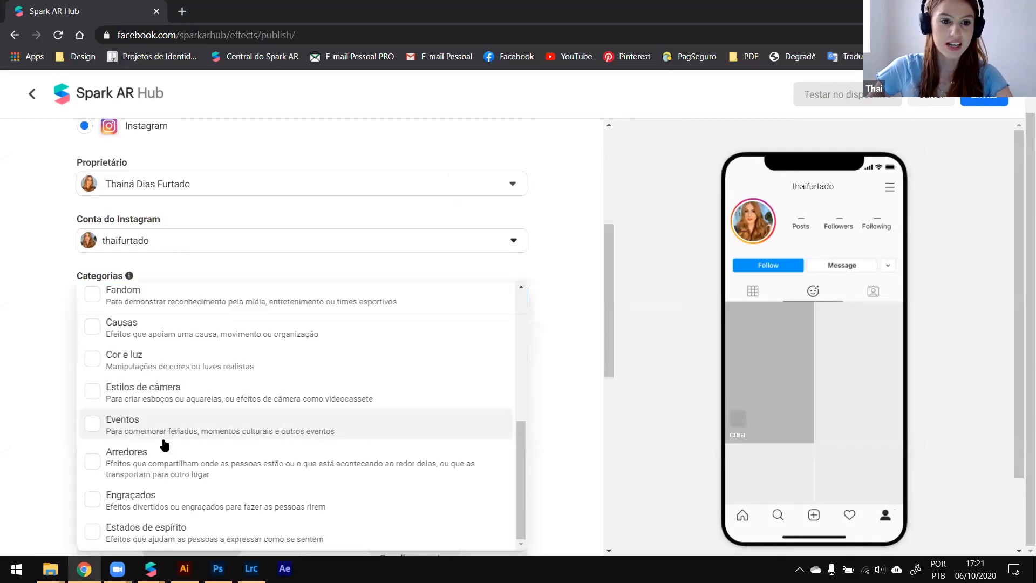
{"action": "left_click", "coordinate": [243, 182]}
{"action": "left_click", "coordinate": [2, 247]}
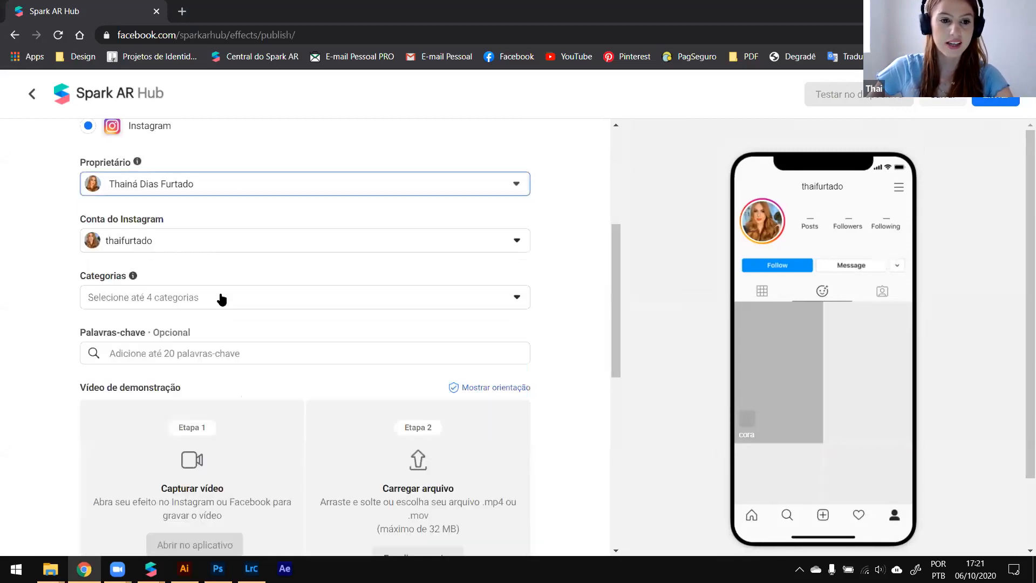
Step: Add halloween as a keyword for the effect
{"action": "scroll", "coordinate": [216, 297], "scroll_direction": "down", "scroll_amount": 1}
{"action": "left_click", "coordinate": [180, 291]}
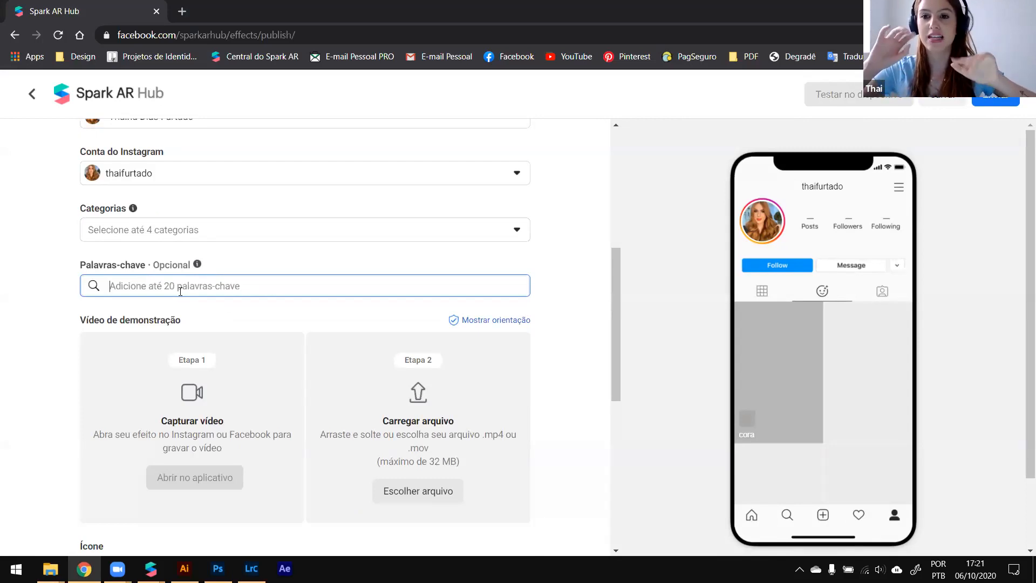
{"action": "type", "text": "halloween"}
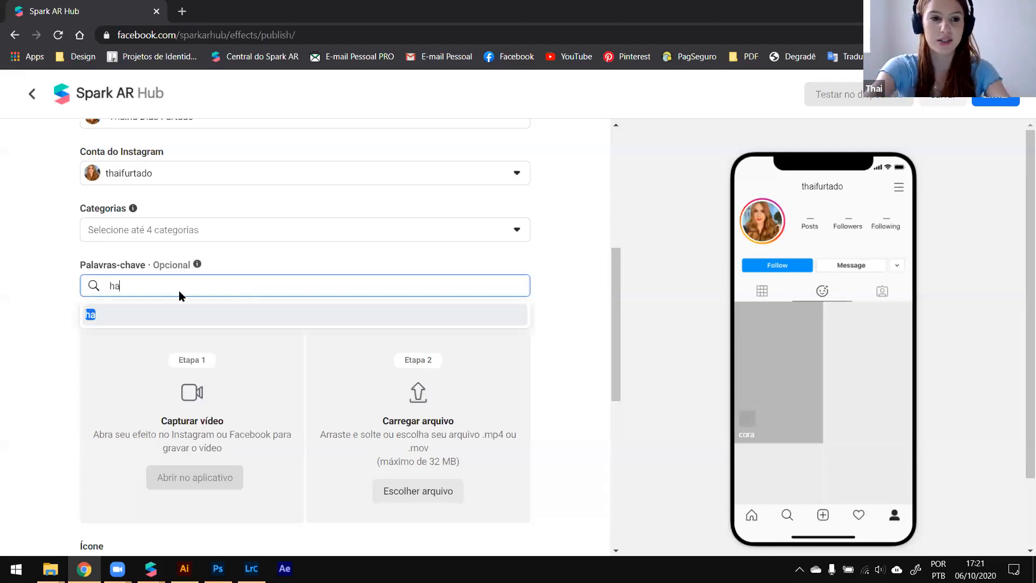
{"action": "key", "text": "Return"}
{"action": "type", "text": "cora"}
{"action": "key", "text": "Return"}
{"action": "type", "text": "coraliine"}
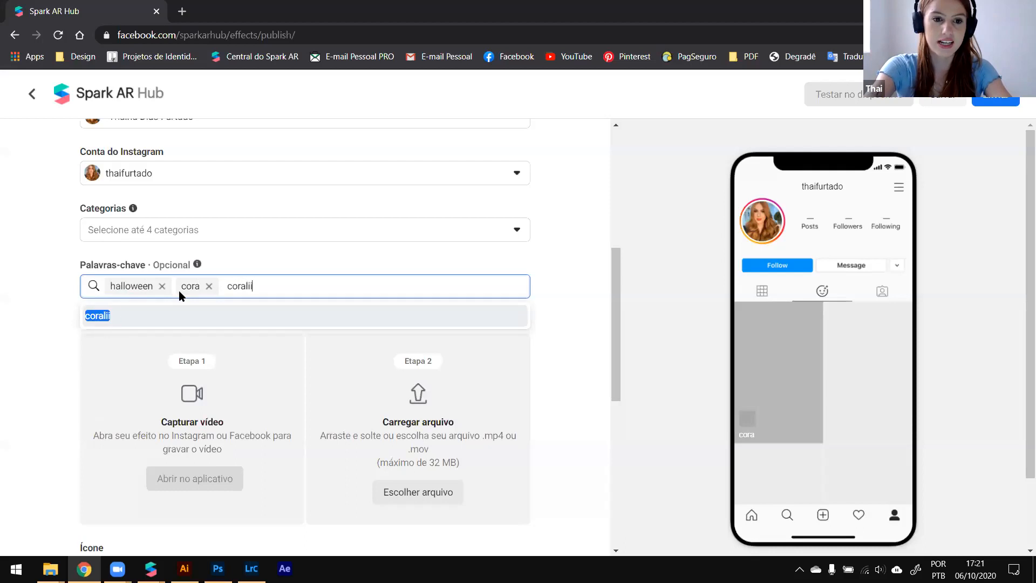
{"action": "key", "text": "Return"}
{"action": "key", "text": "BackSpace"}
{"action": "key", "text": "BackSpace"}
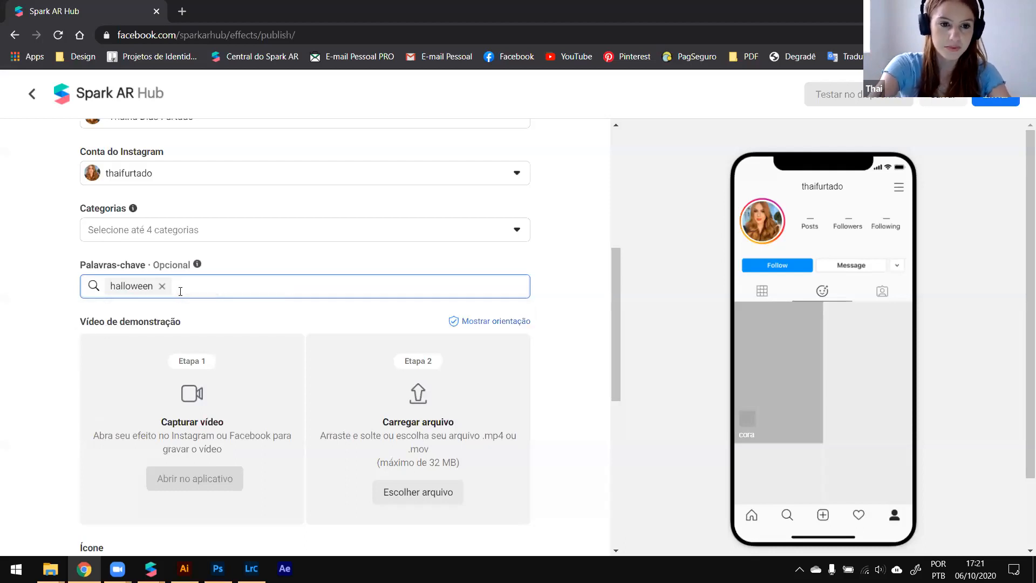
Step: Add the keywords cora, coraline, blue hair and cabelo azul to the effect
{"action": "type", "text": "cora"}
{"action": "key", "text": "Return"}
{"action": "type", "text": "coraline"}
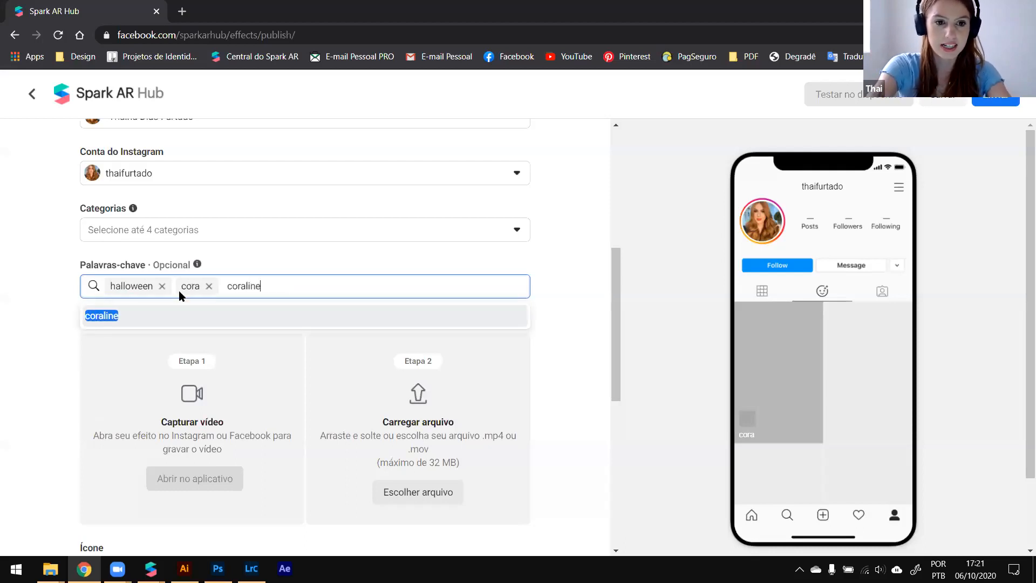
{"action": "key", "text": "Return"}
{"action": "type", "text": "blue hair"}
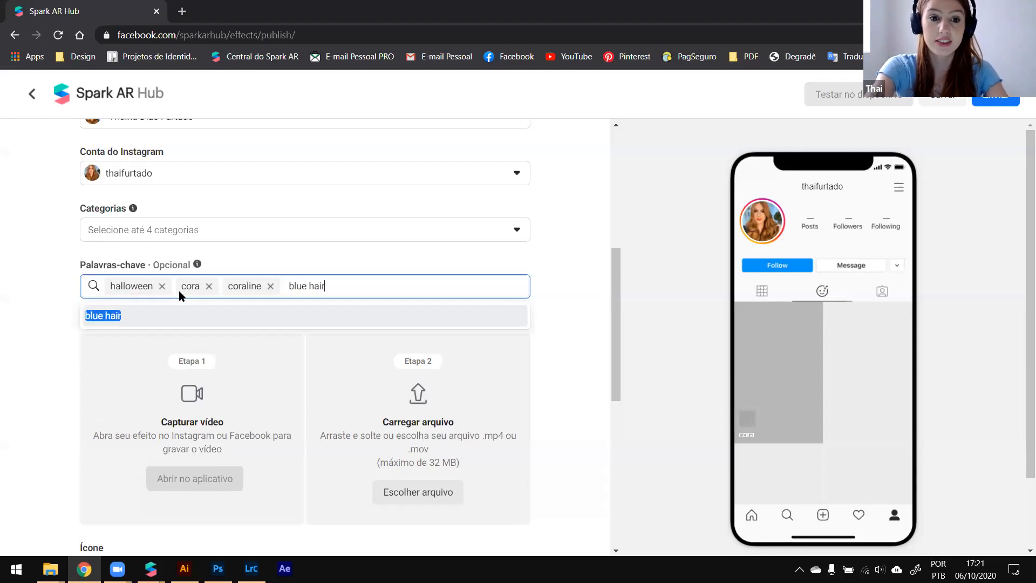
{"action": "key", "text": "Return"}
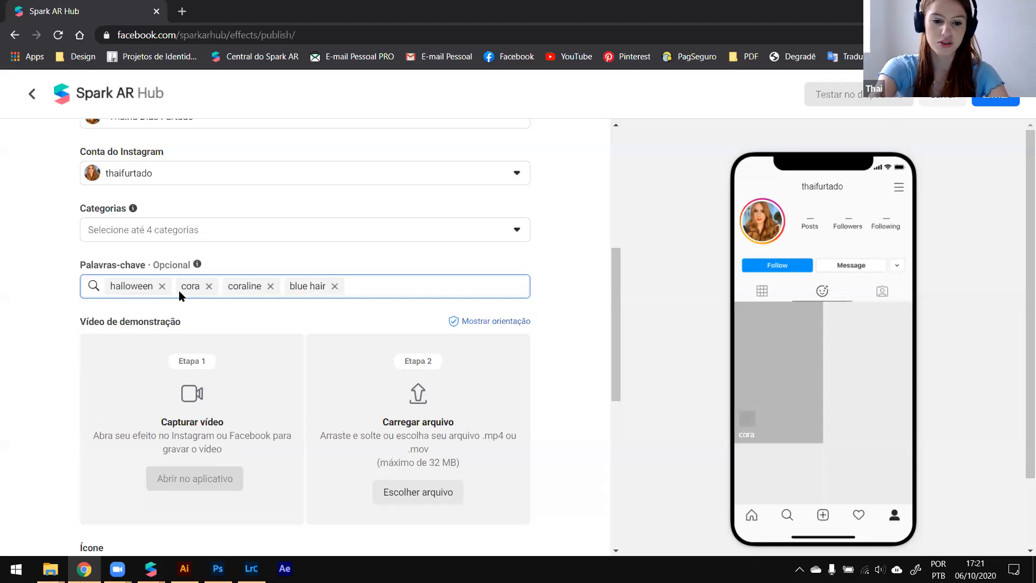
{"action": "type", "text": "cabelo azul"}
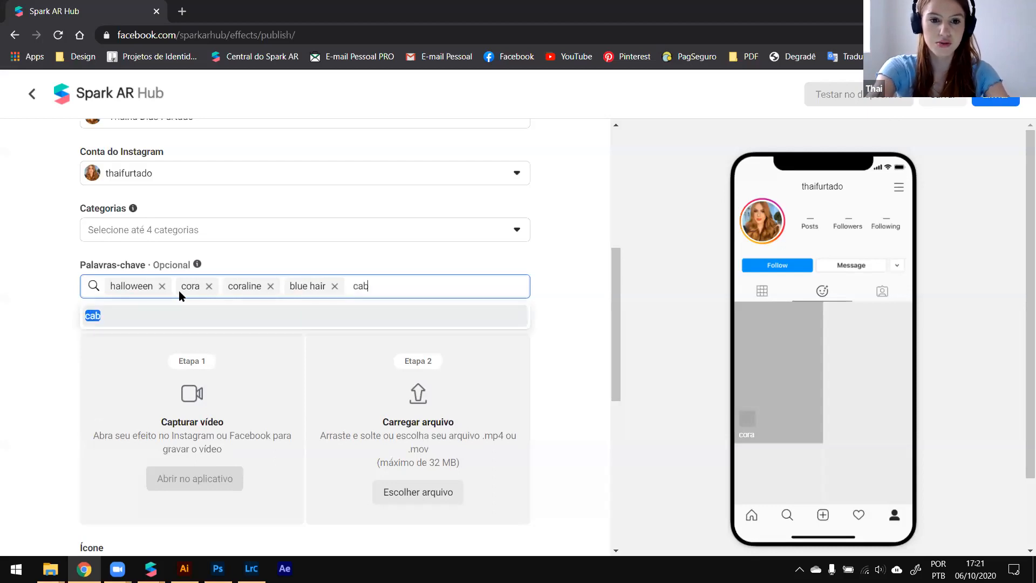
{"action": "key", "text": "Return"}
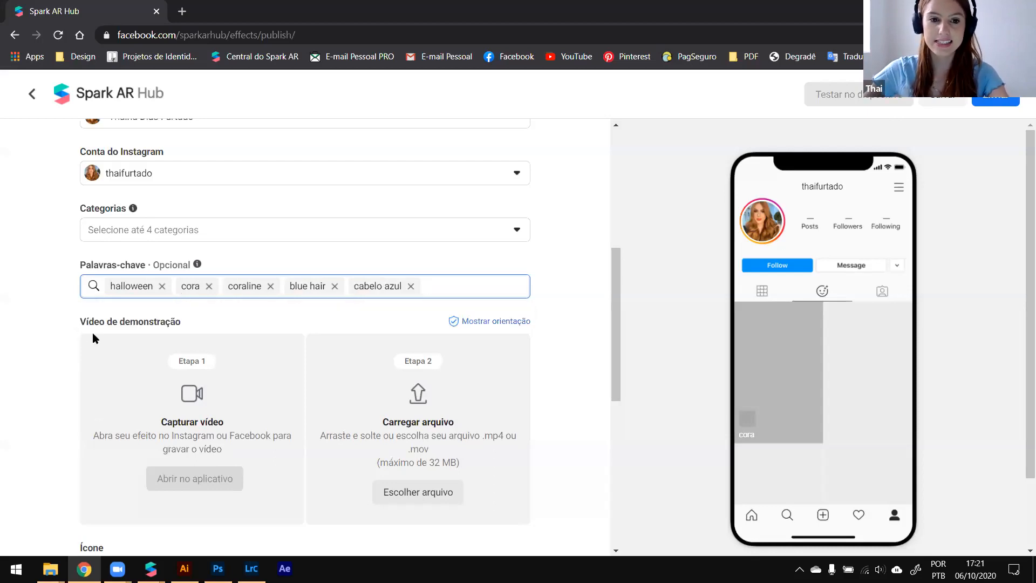
Step: Switch to the Untitled project in Spark AR Studio and send the effect to the Instagram Camera for testing
{"action": "scroll", "coordinate": [81, 329], "scroll_direction": "down", "scroll_amount": 3}
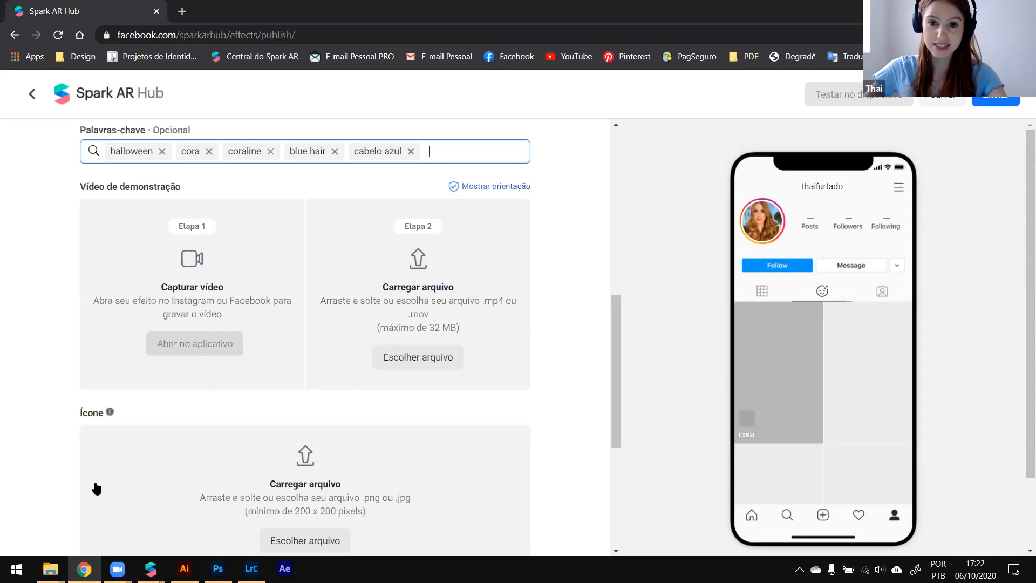
{"action": "left_click", "coordinate": [150, 568]}
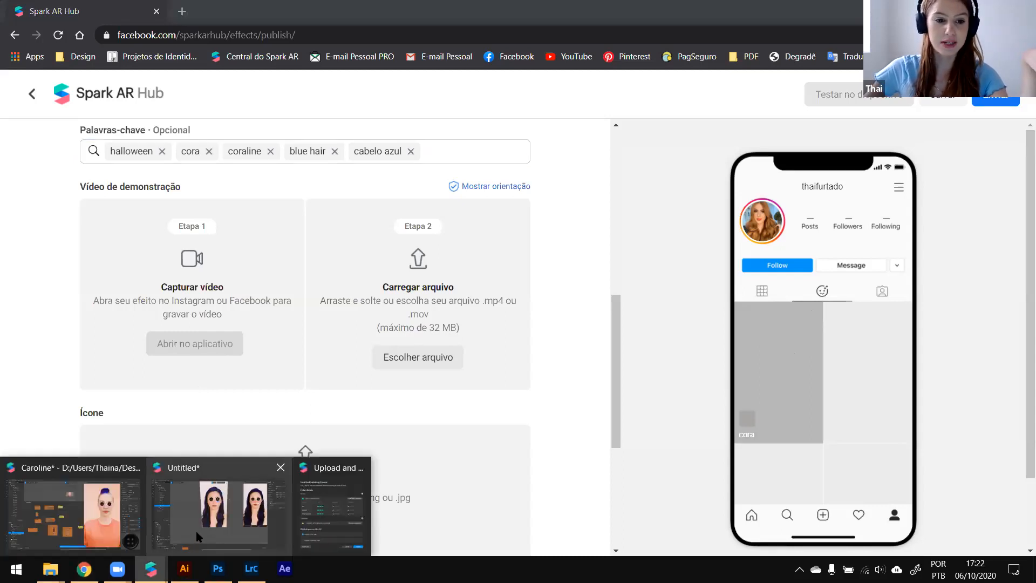
{"action": "left_click", "coordinate": [205, 521]}
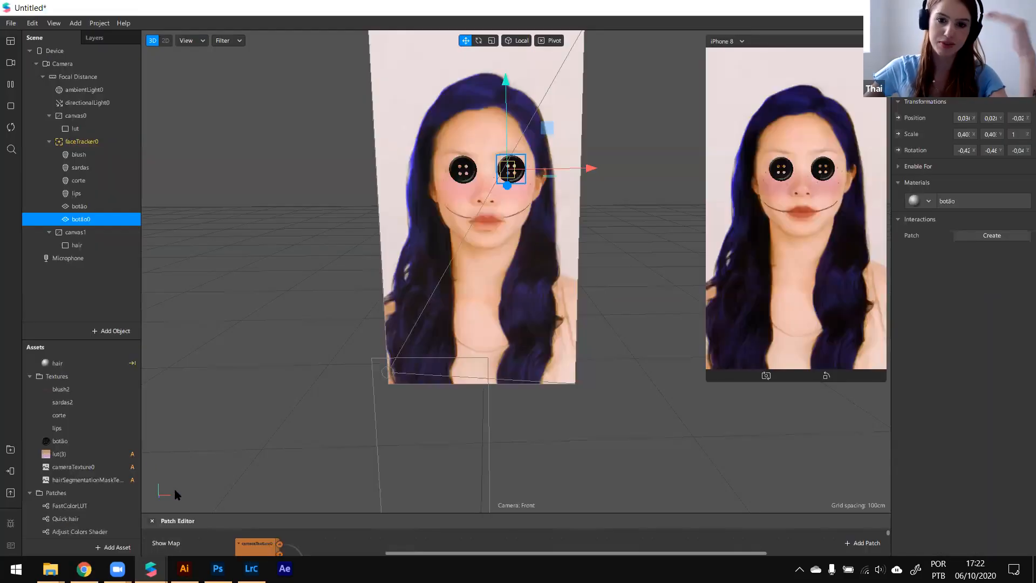
{"action": "left_click", "coordinate": [10, 471]}
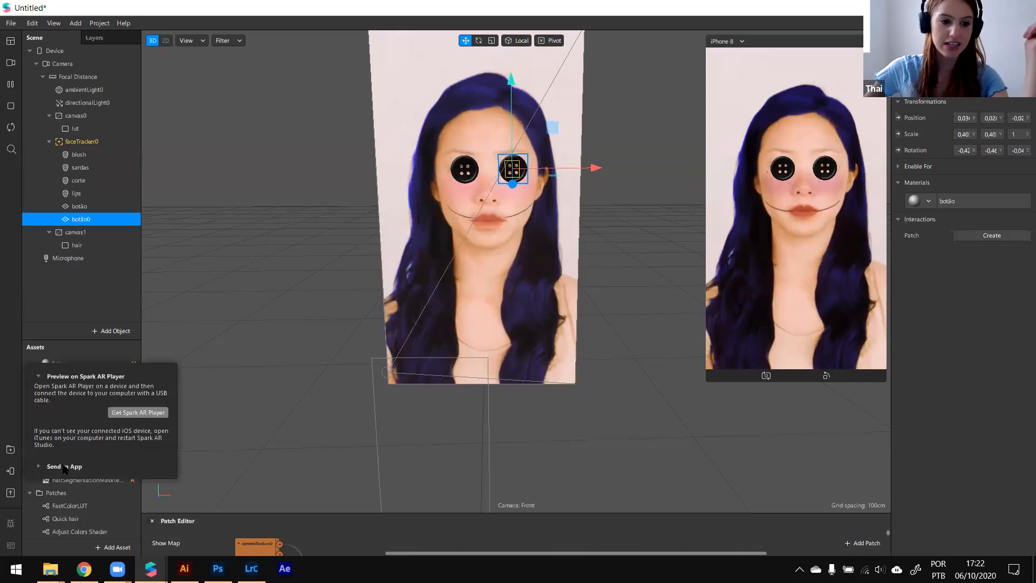
{"action": "left_click", "coordinate": [64, 466]}
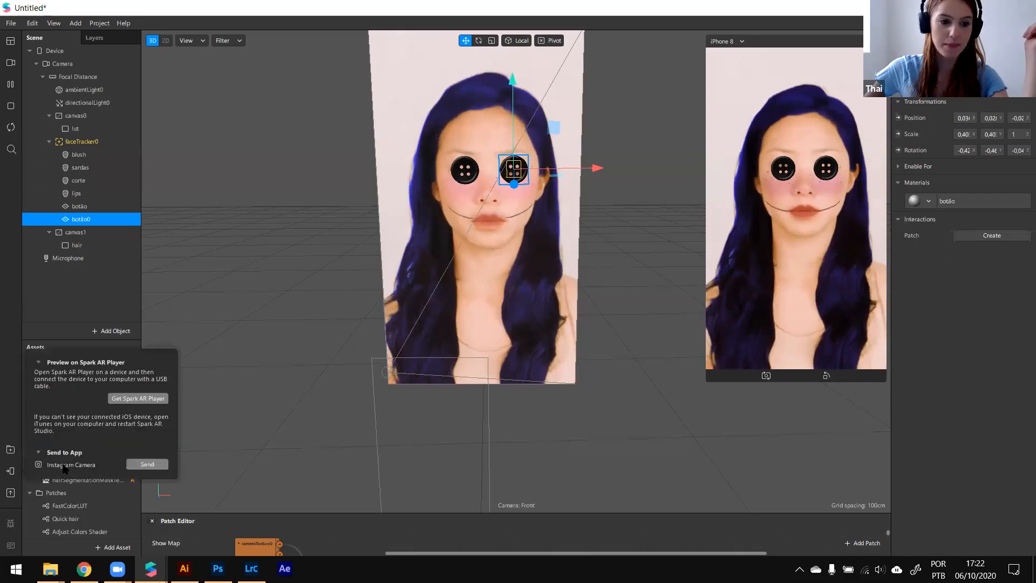
{"action": "left_click", "coordinate": [144, 467]}
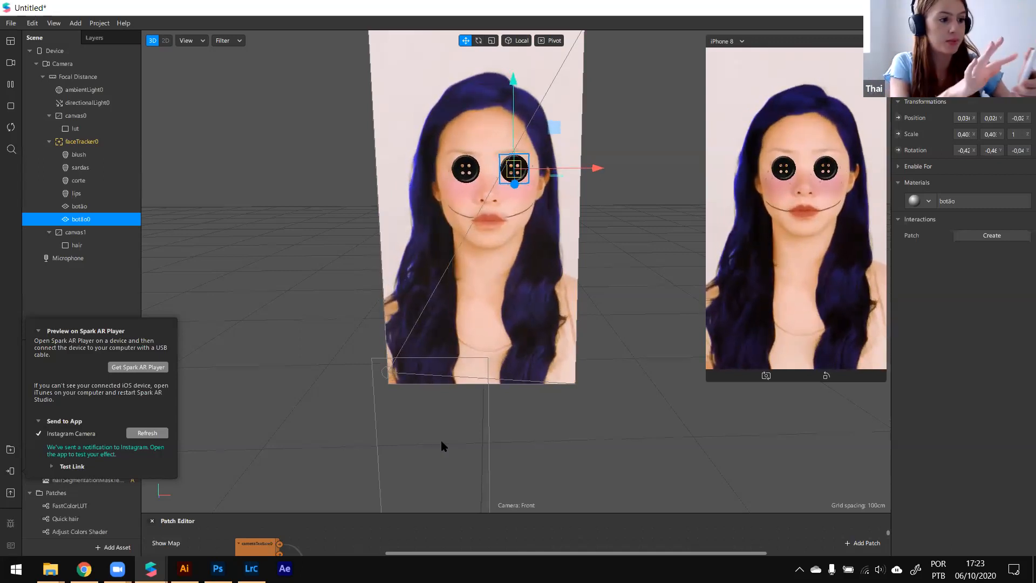
Step: Switch back to Spark AR Hub in Chrome and examine the demonstration video, icon and publication date sections
{"action": "left_click", "coordinate": [83, 568]}
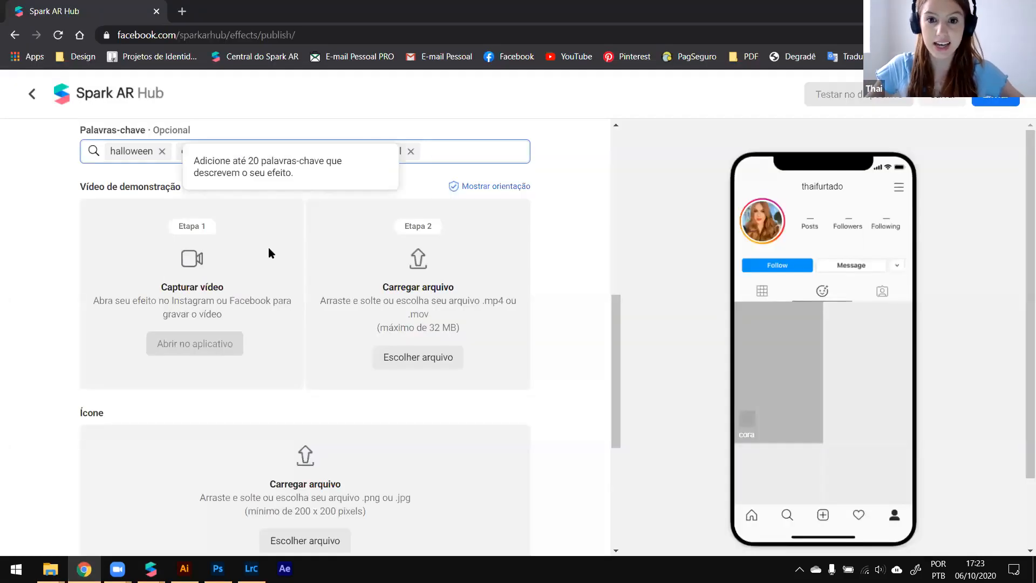
{"action": "scroll", "coordinate": [275, 259], "scroll_direction": "down", "scroll_amount": 1}
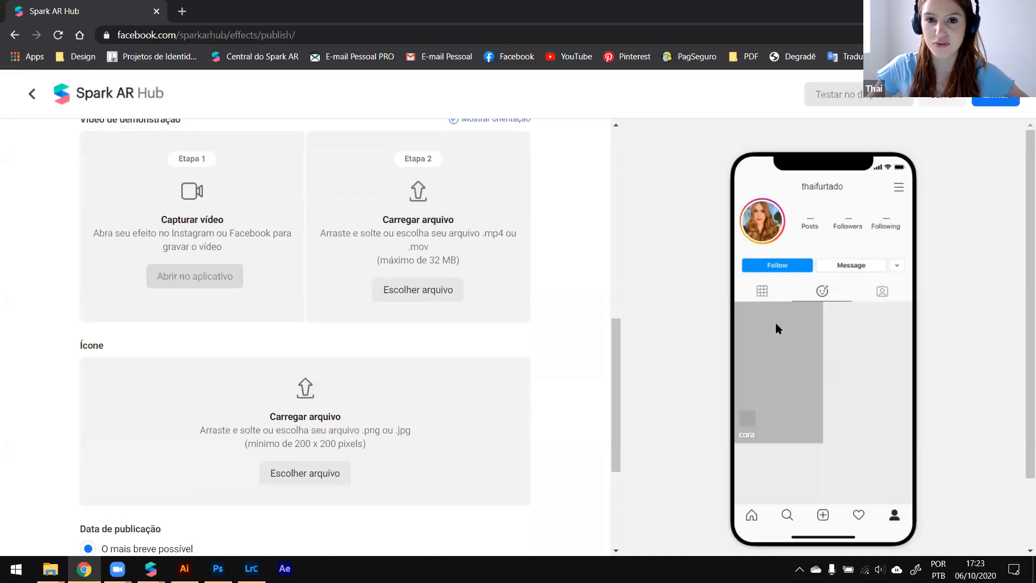
{"action": "scroll", "coordinate": [340, 396], "scroll_direction": "down", "scroll_amount": 3}
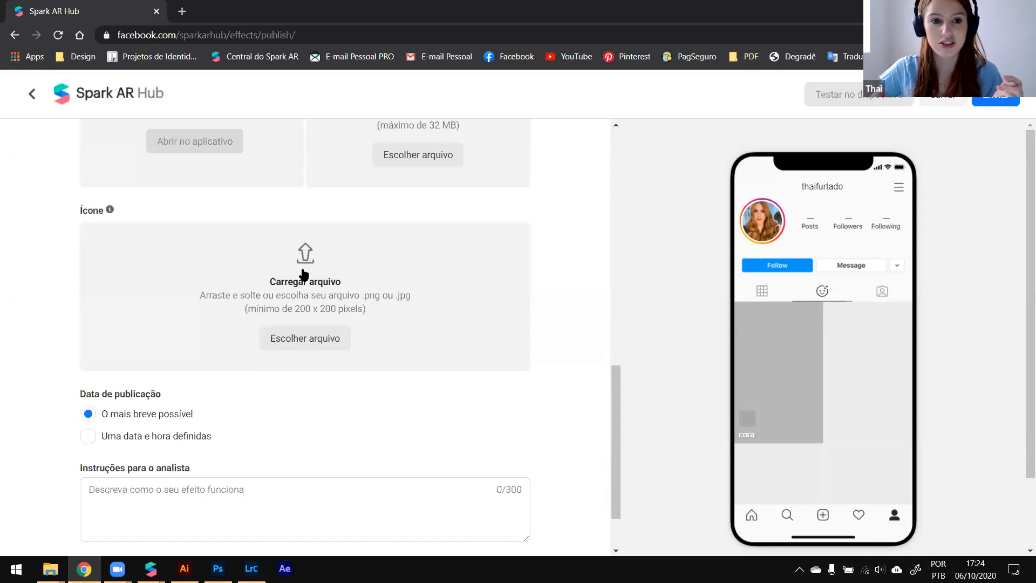
{"action": "scroll", "coordinate": [216, 286], "scroll_direction": "down", "scroll_amount": 1}
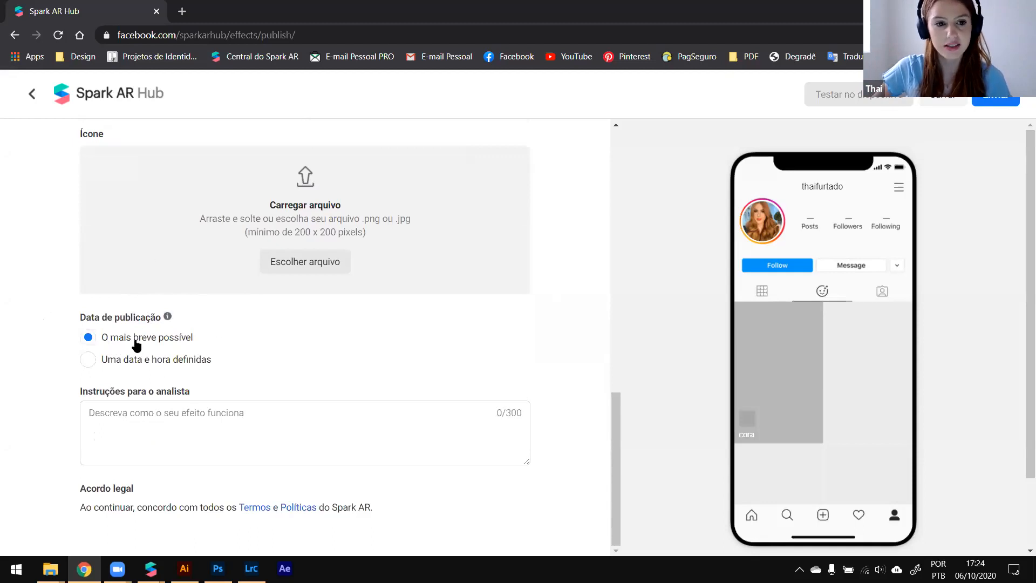
Step: Preview the scheduling options for a defined publication date and time, and restore publication as soon as possible
{"action": "left_click", "coordinate": [130, 360]}
{"action": "scroll", "coordinate": [276, 259], "scroll_direction": "down", "scroll_amount": 1}
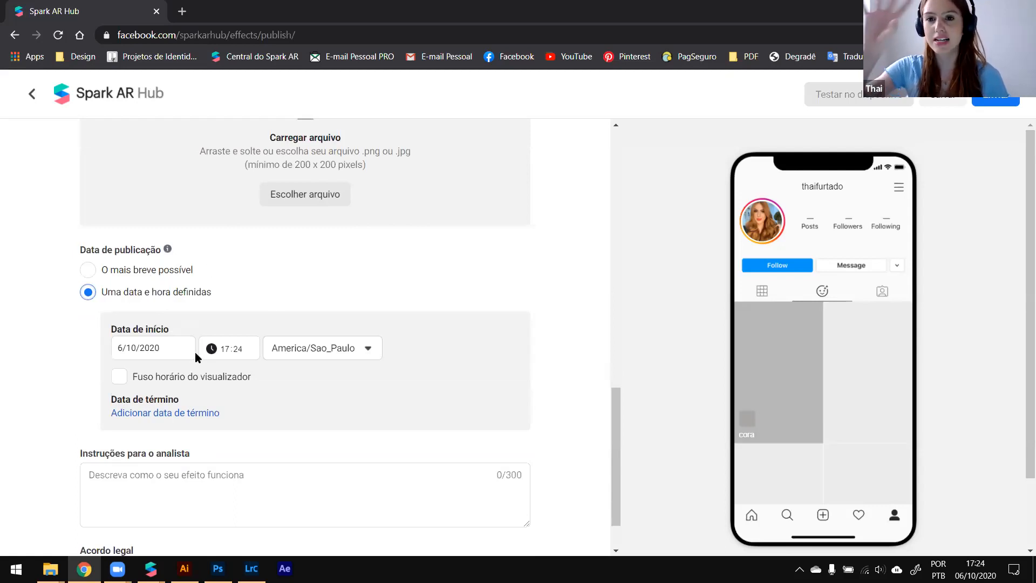
{"action": "left_click", "coordinate": [174, 272]}
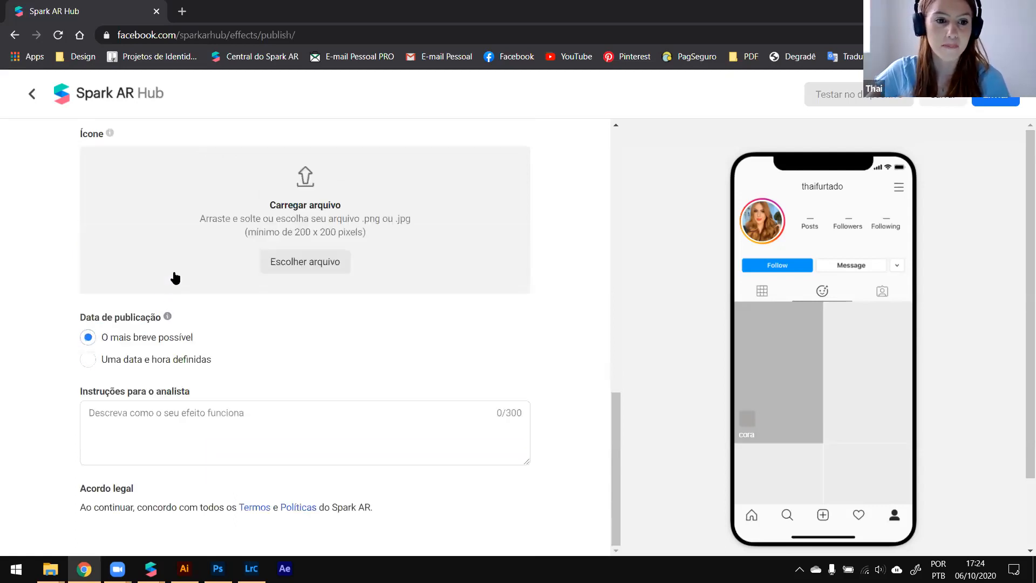
Step: Fill in the analyst instructions with "efeito para o halloween, usando como referência coraline. Tem cabelo azul, botões"
{"action": "left_click", "coordinate": [146, 436]}
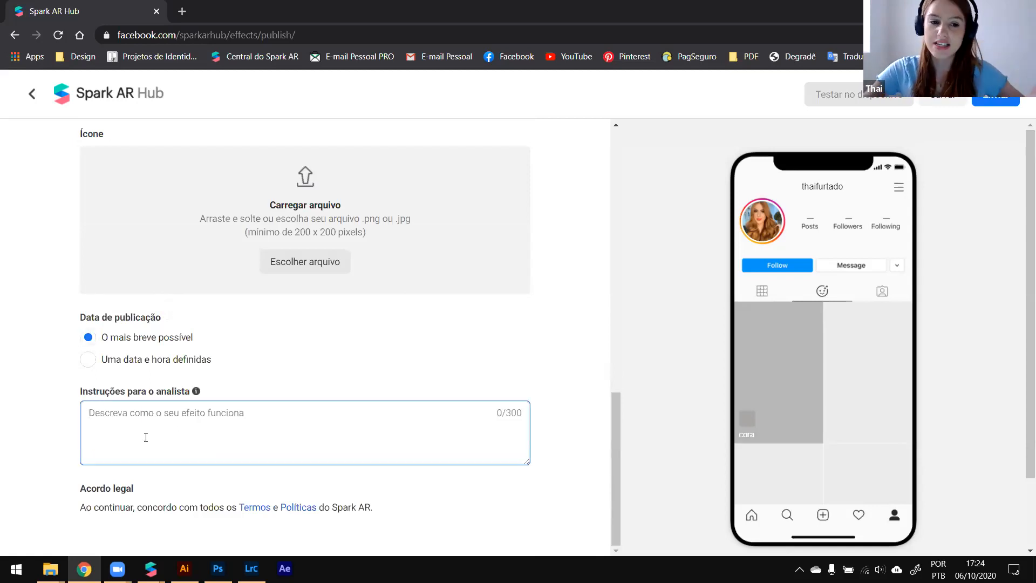
{"action": "type", "text": "efeito "}
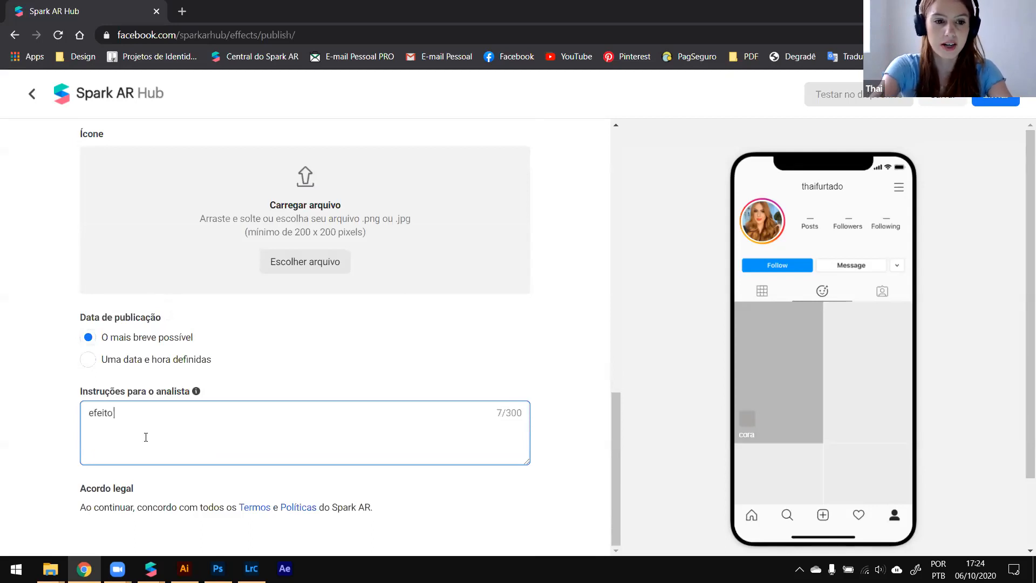
{"action": "type", "text": "para o halloween"}
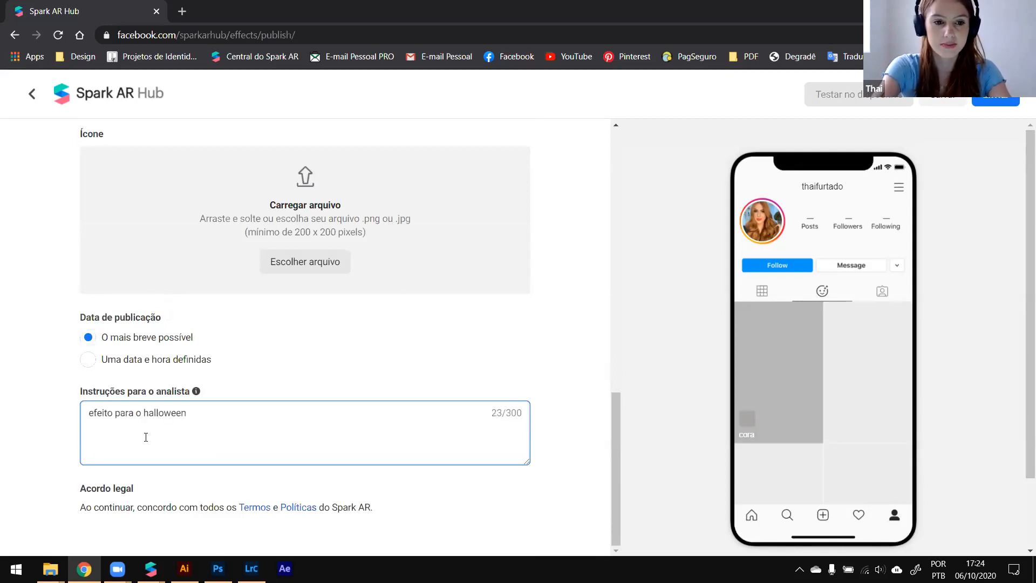
{"action": "key", "text": "BackSpace"}
{"action": "type", "text": ", usando como"}
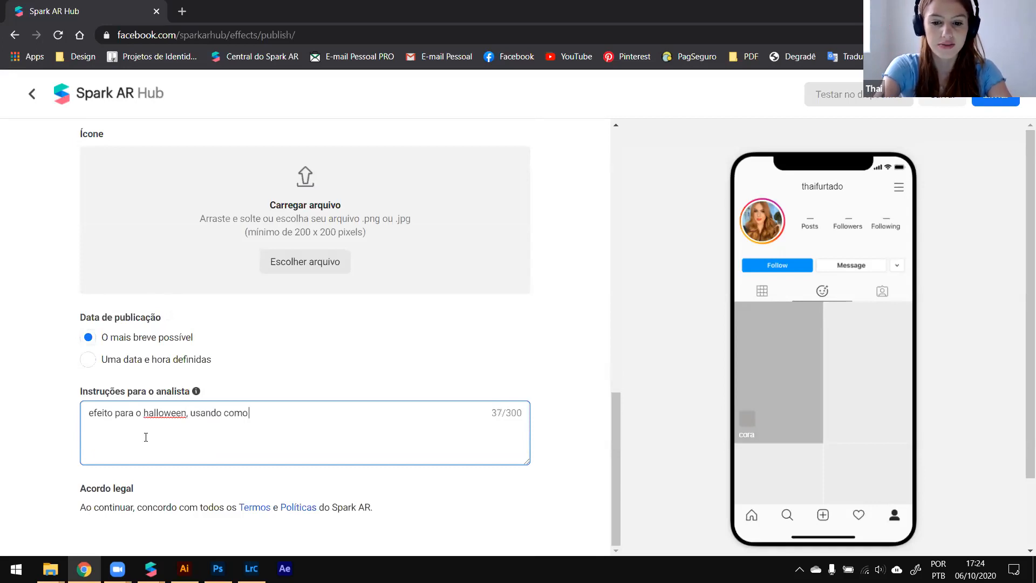
{"action": "type", "text": " referên"}
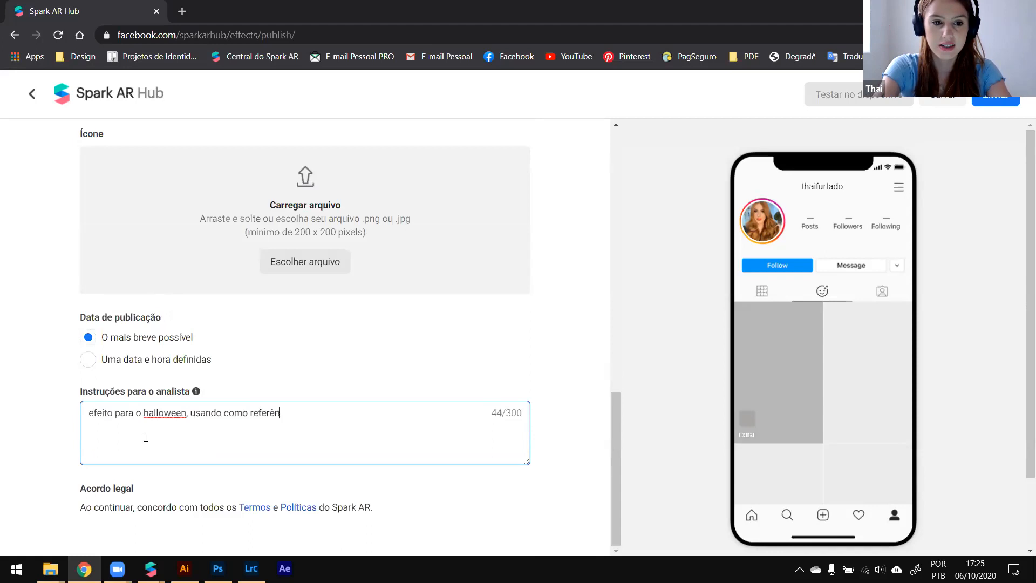
{"action": "type", "text": "cia coraline. Tem cabelo azul, "}
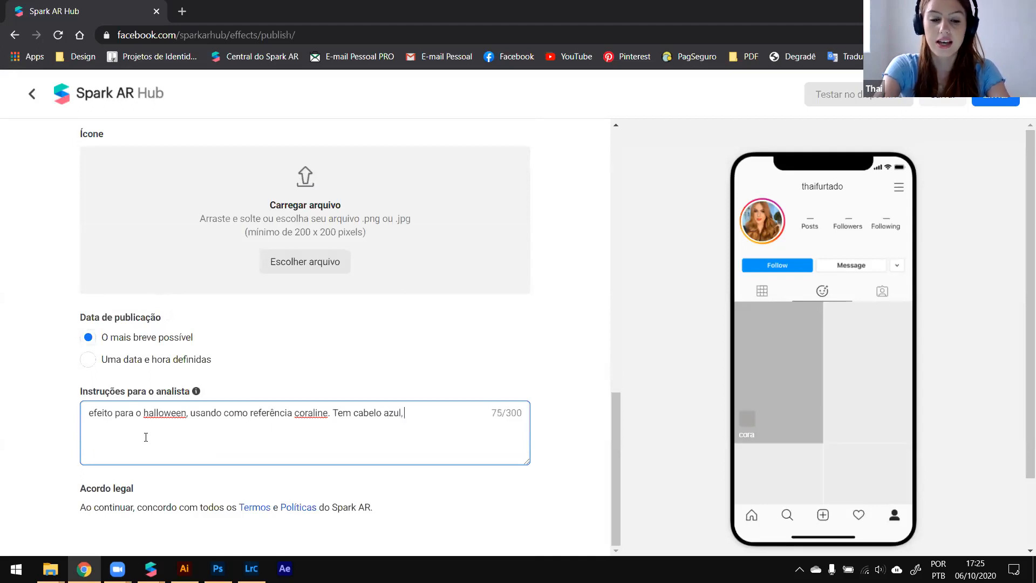
{"action": "type", "text": "botões a"}
{"action": "key", "text": "BackSpace"}
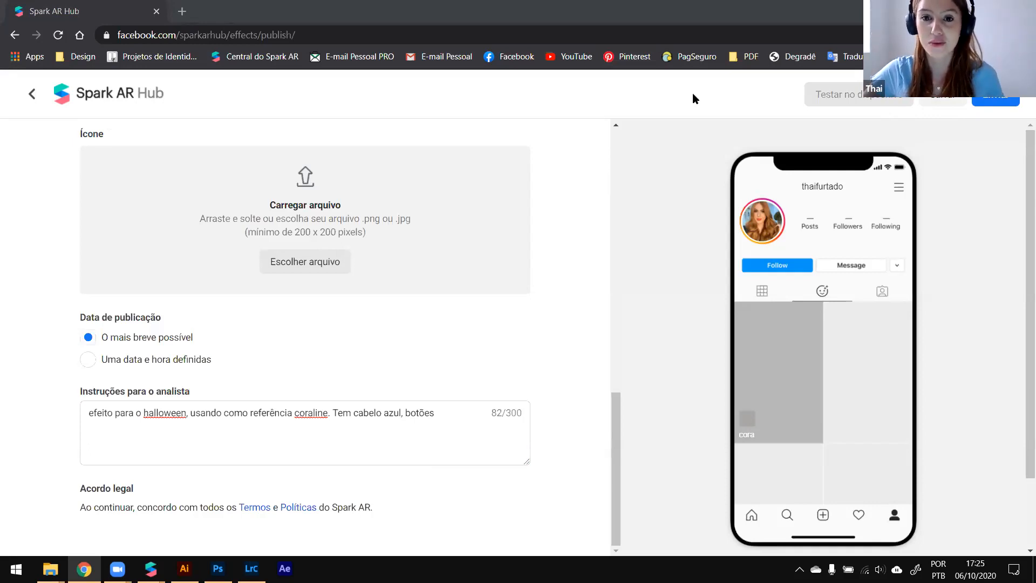
{"action": "left_click", "coordinate": [438, 440]}
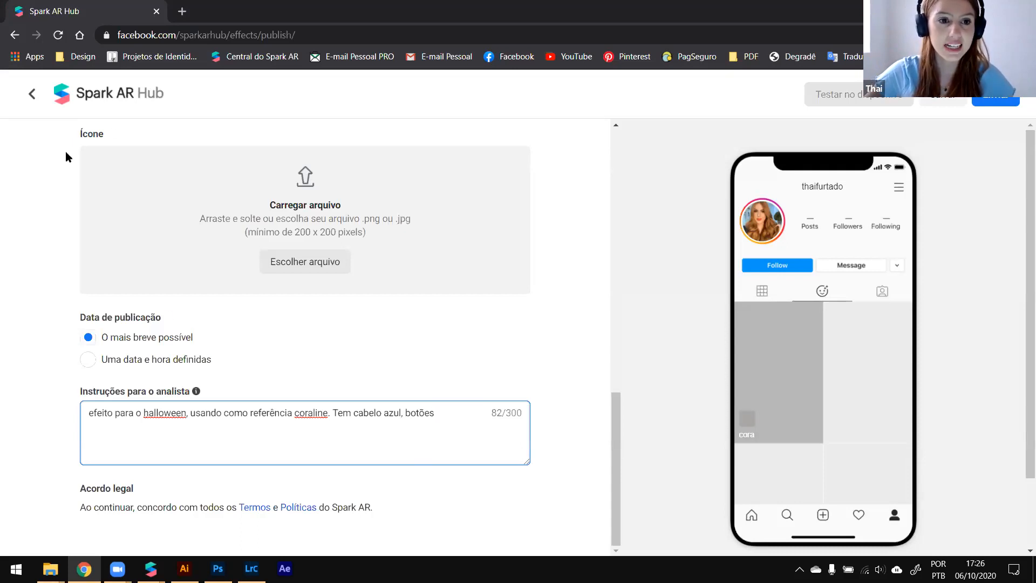
{"action": "left_click", "coordinate": [0, 240]}
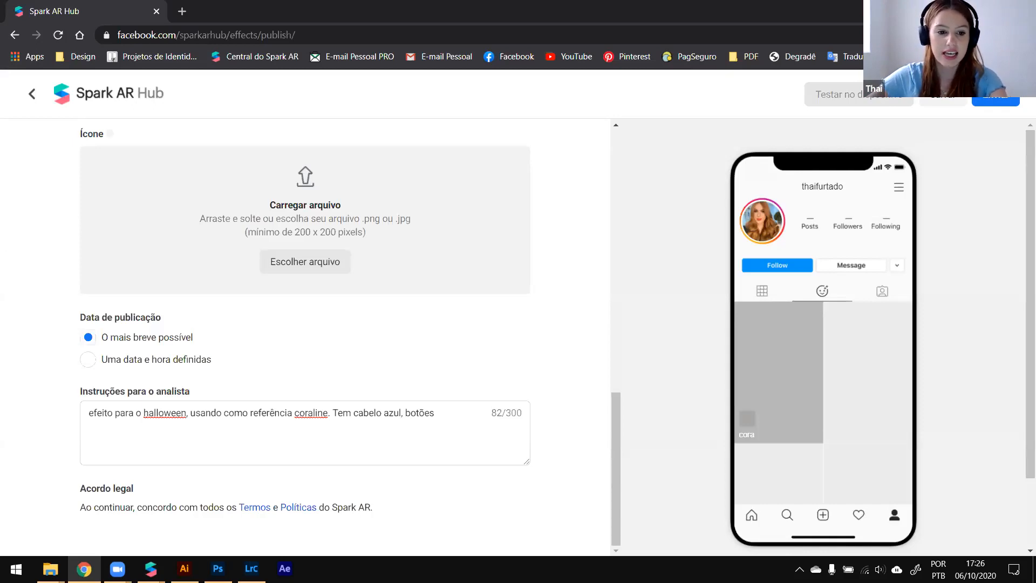
Step: Switch to the Untitled project in Spark AR Studio, dismiss the device preview options and deselect botão0
{"action": "left_click", "coordinate": [151, 568]}
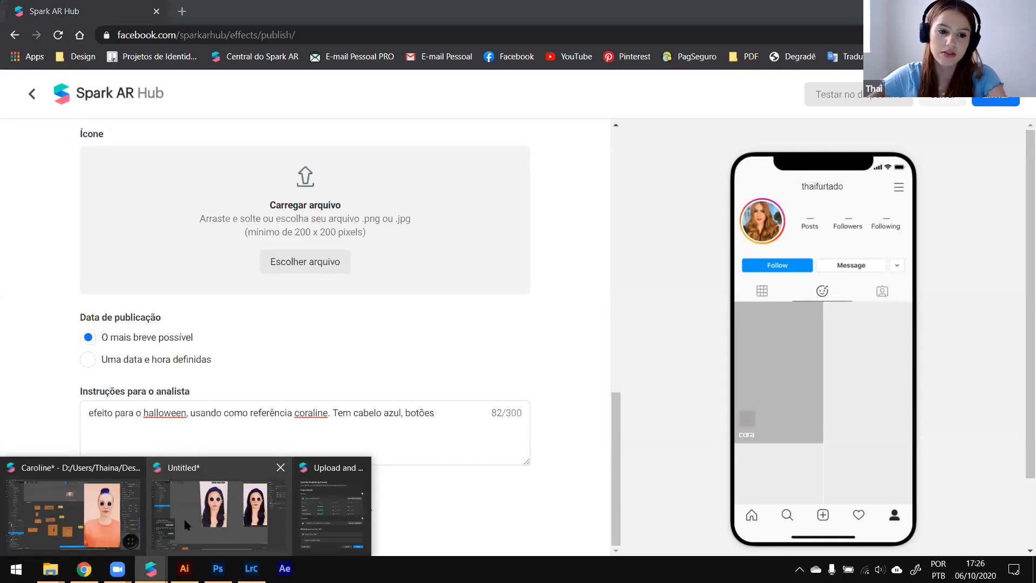
{"action": "left_click", "coordinate": [189, 526]}
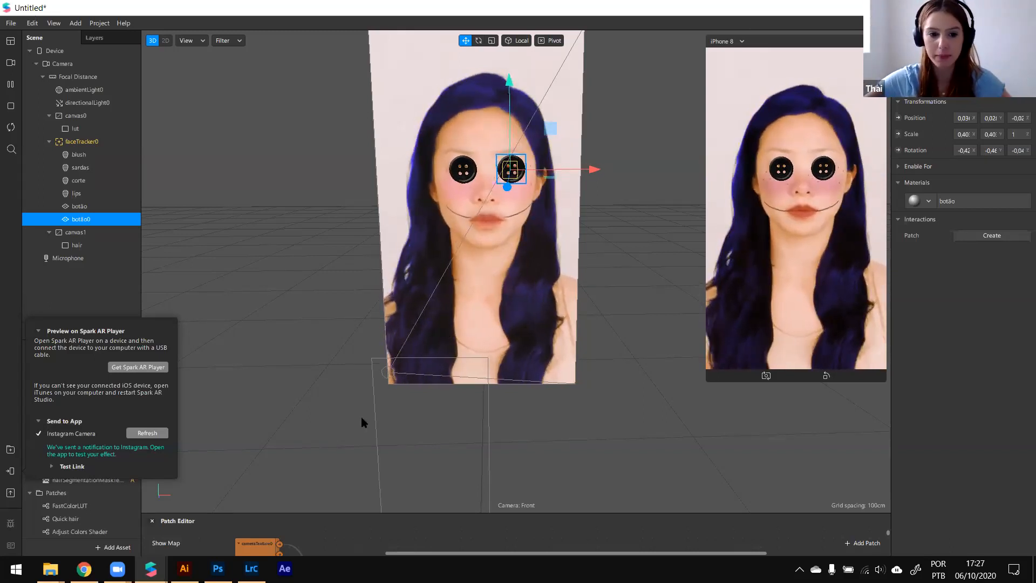
{"action": "left_click", "coordinate": [355, 388]}
{"action": "left_click", "coordinate": [586, 205]}
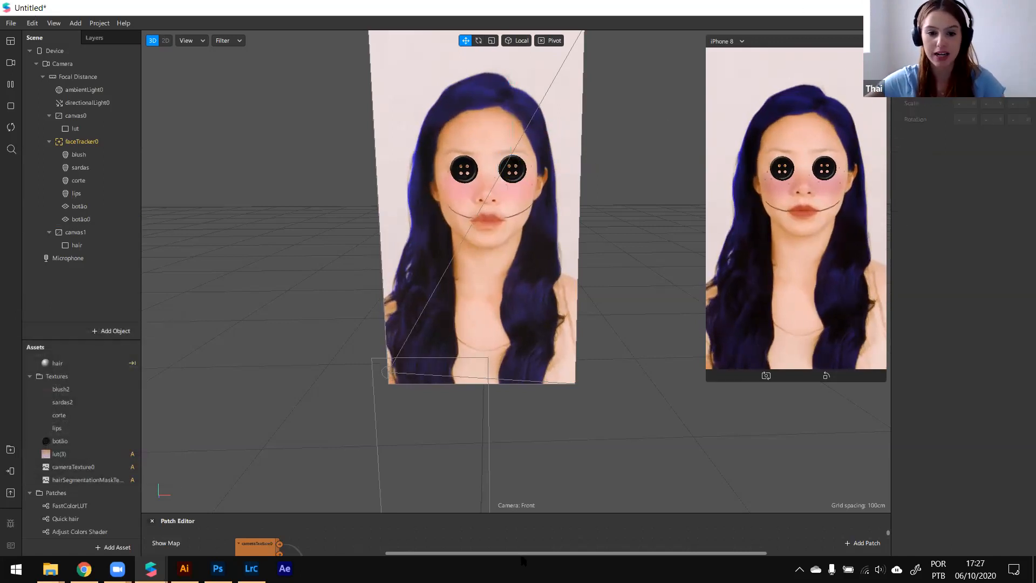